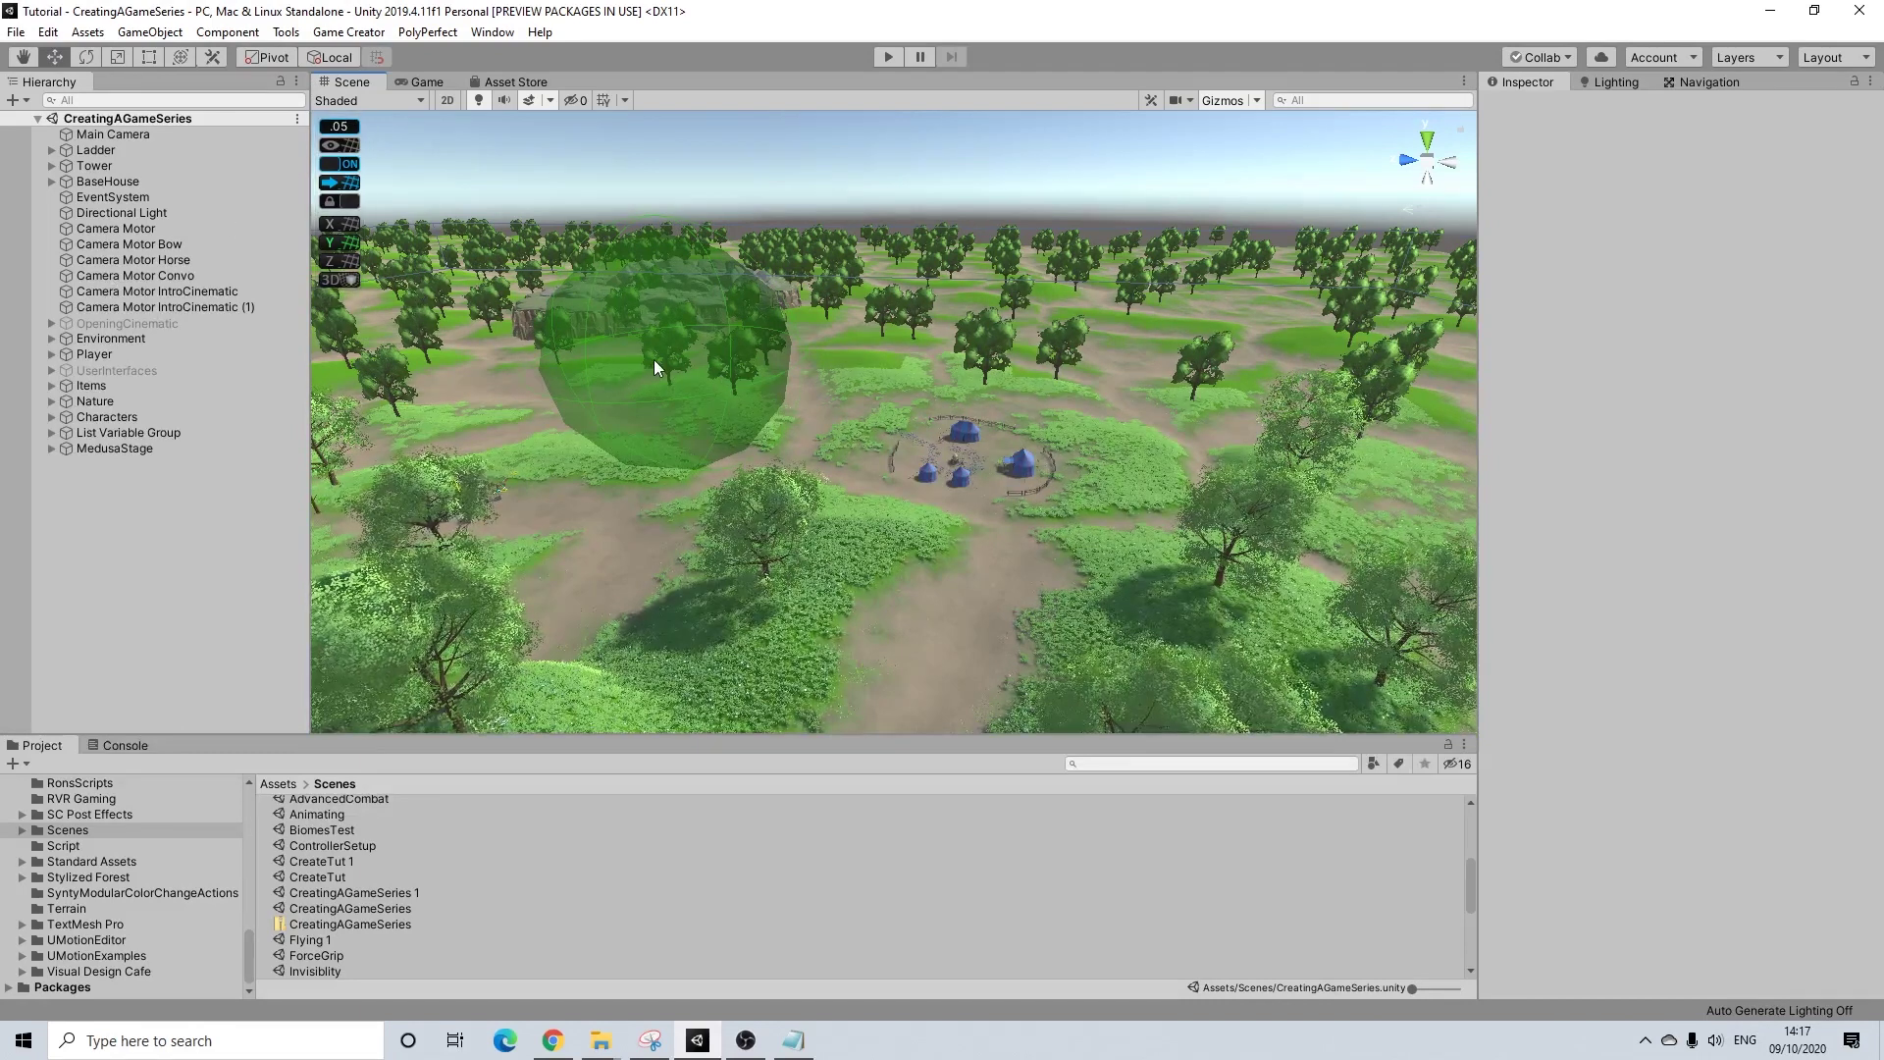
# - Look over the forest terrain around the camp and the stone tower from several angles
pyautogui.moveTo(864, 485); pyautogui.dragTo(891, 506, button='middle')
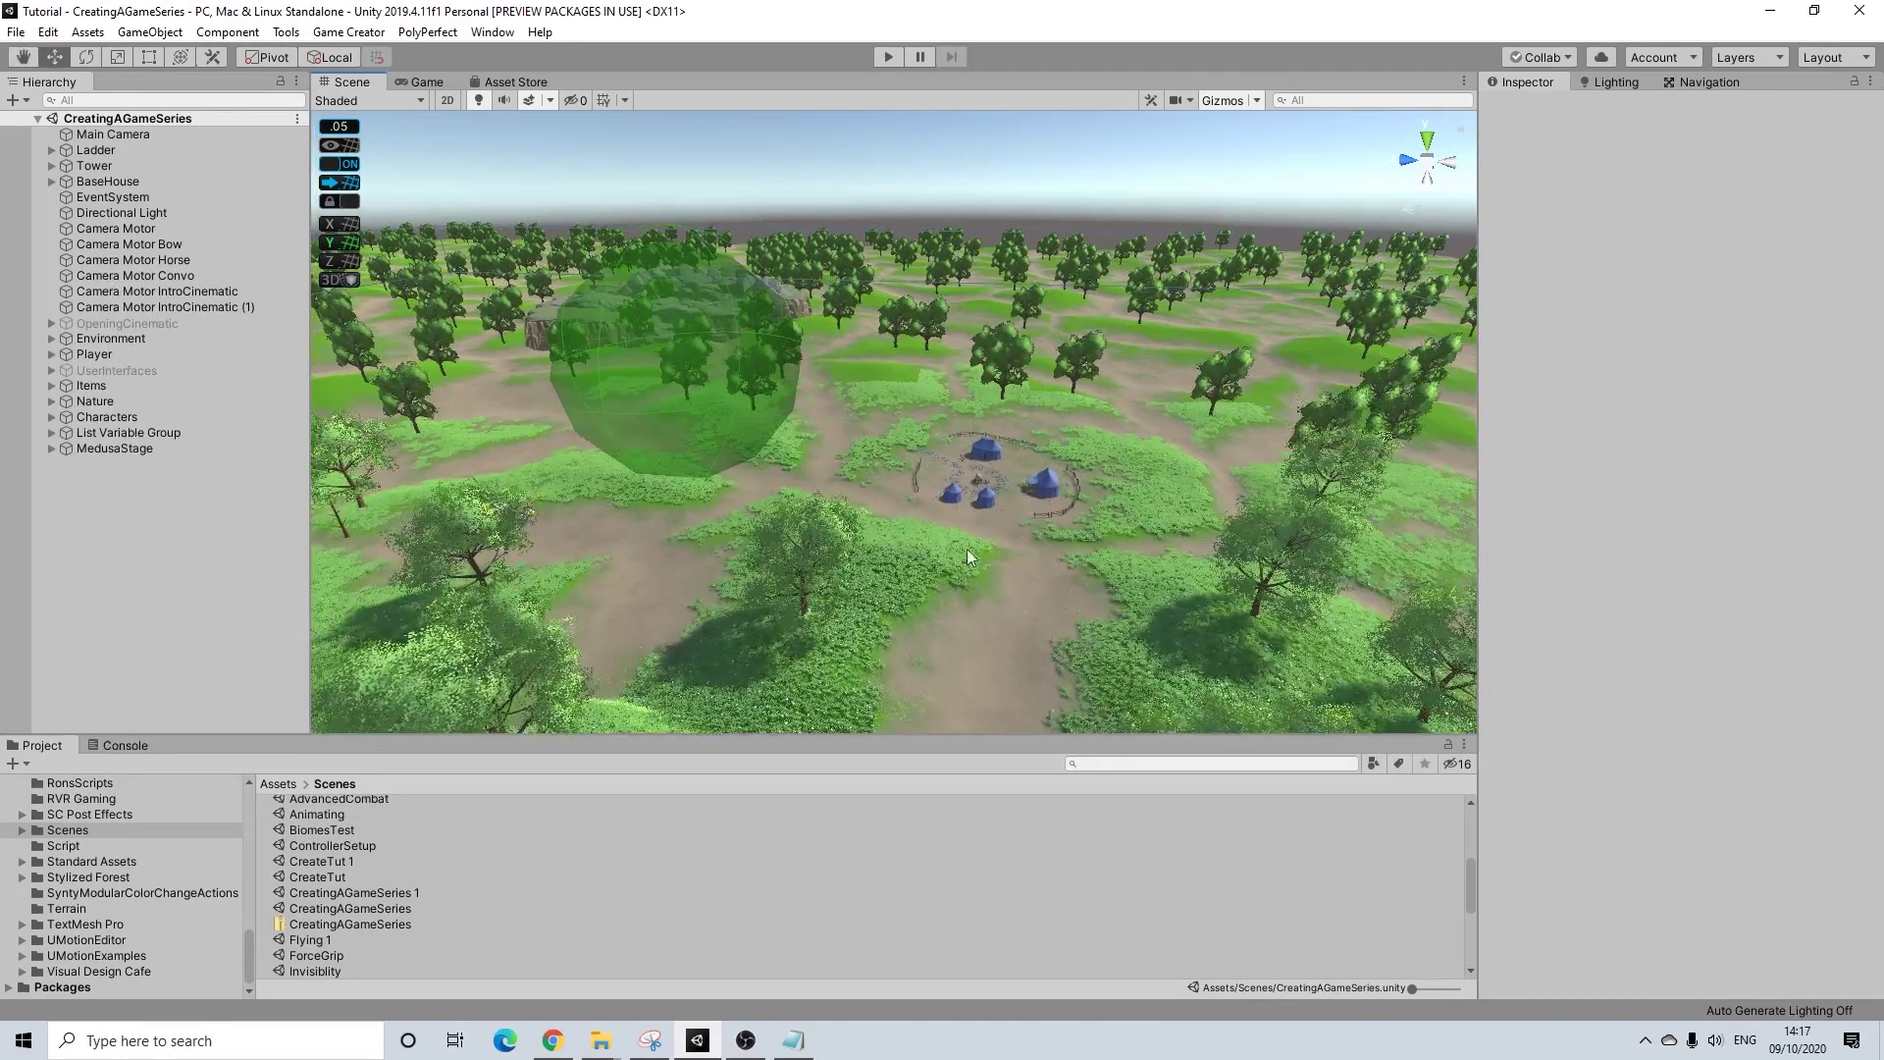
pyautogui.keyDown('alt'); pyautogui.moveTo(829, 515); pyautogui.dragTo(747, 525); pyautogui.keyUp('alt')
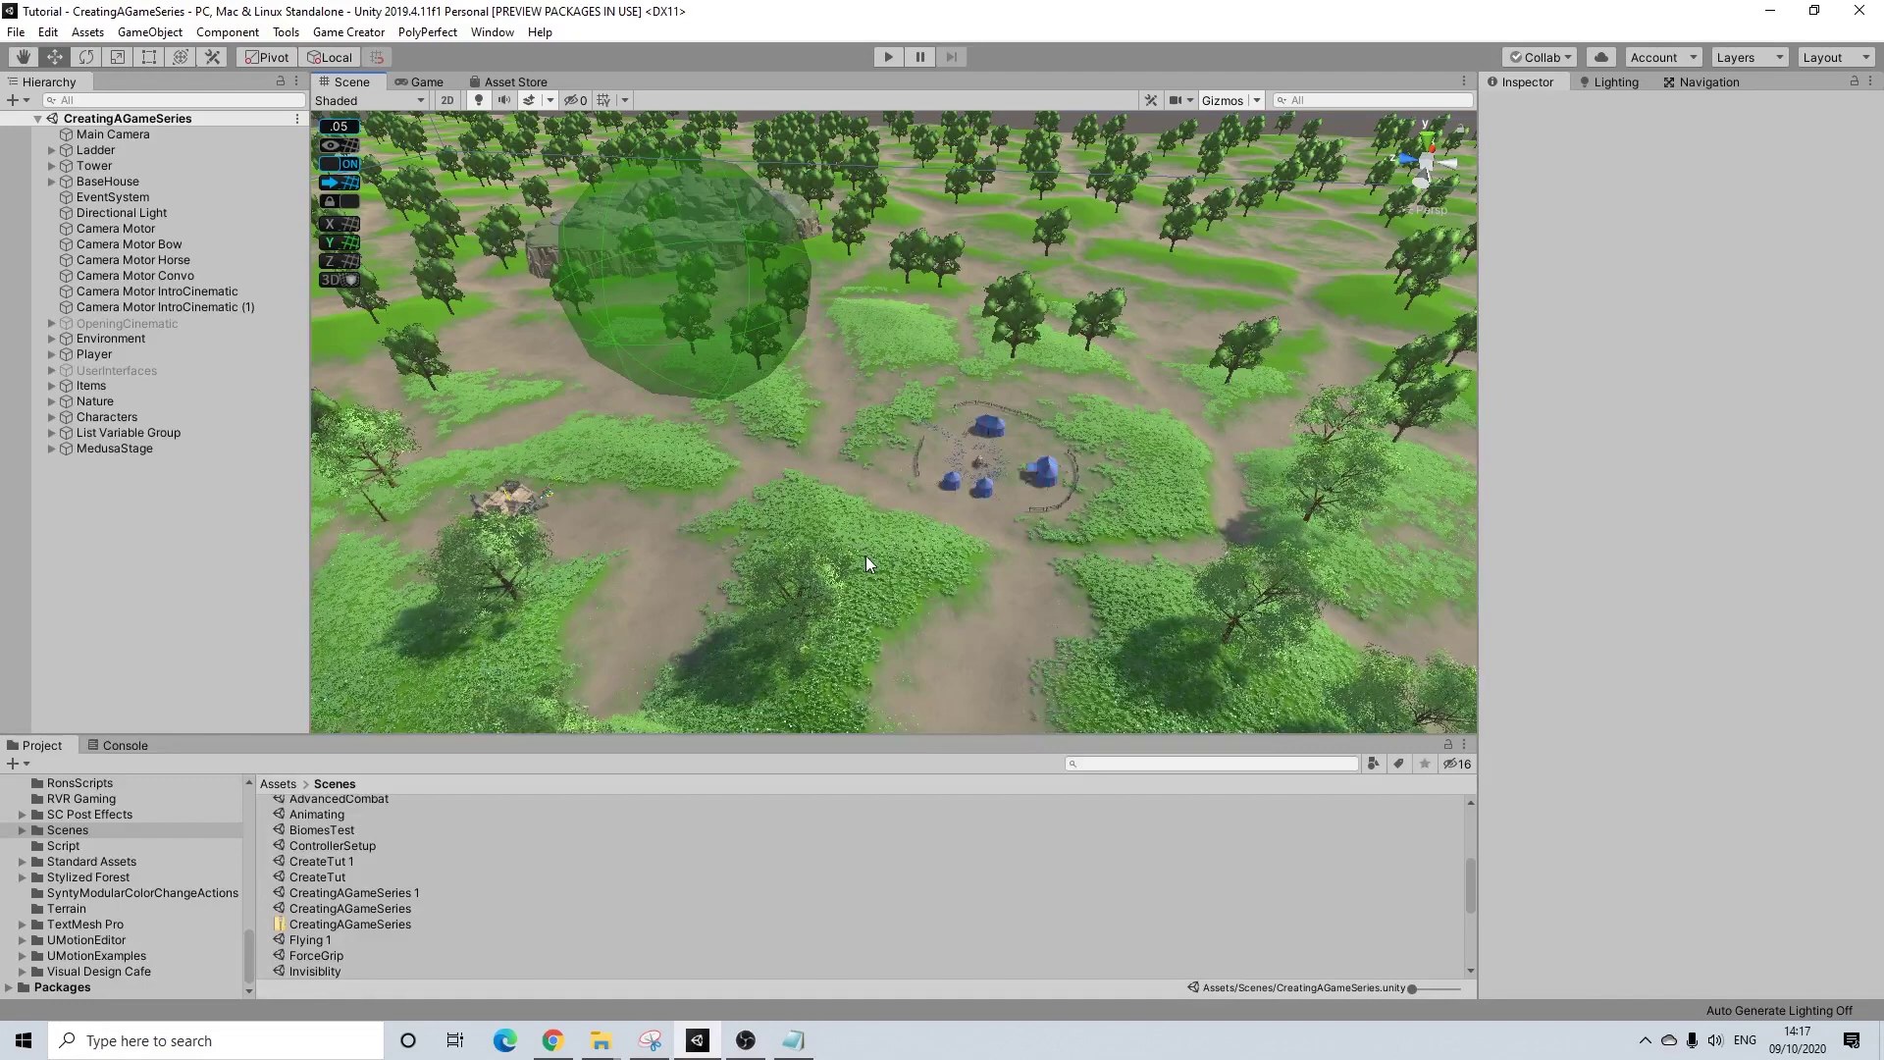
pyautogui.keyDown('alt'); pyautogui.moveTo(865, 555); pyautogui.dragTo(1053, 430); pyautogui.keyUp('alt')
pyautogui.moveTo(1020, 510); pyautogui.dragTo(825, 505, button='middle')
pyautogui.keyDown('alt'); pyautogui.moveTo(824, 505); pyautogui.dragTo(854, 463); pyautogui.keyUp('alt')
pyautogui.scroll(4, 873, 491)
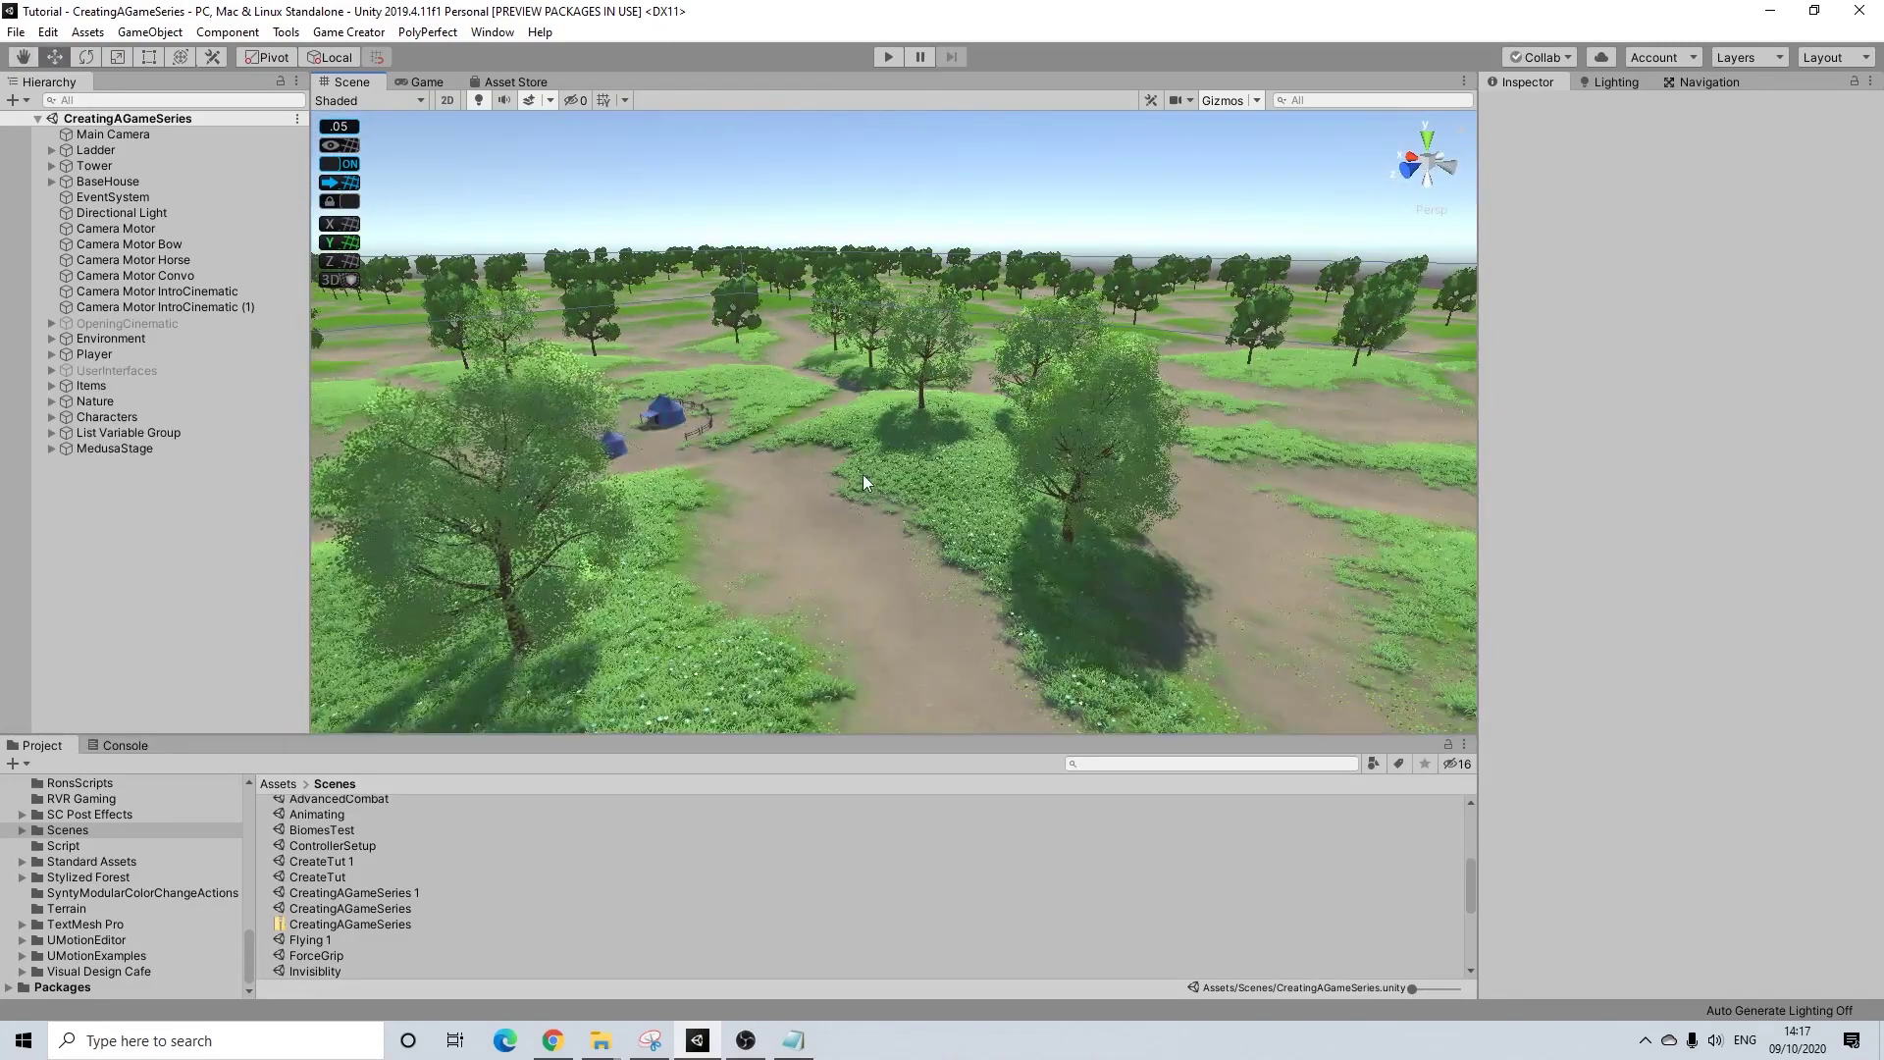
pyautogui.keyDown('alt'); pyautogui.moveTo(899, 465); pyautogui.dragTo(627, 451); pyautogui.keyUp('alt')
pyautogui.moveTo(853, 495); pyautogui.dragTo(1128, 559, button='middle')
pyautogui.scroll(-3, 873, 565)
pyautogui.keyDown('alt'); pyautogui.moveTo(867, 563); pyautogui.dragTo(1069, 517); pyautogui.keyUp('alt')
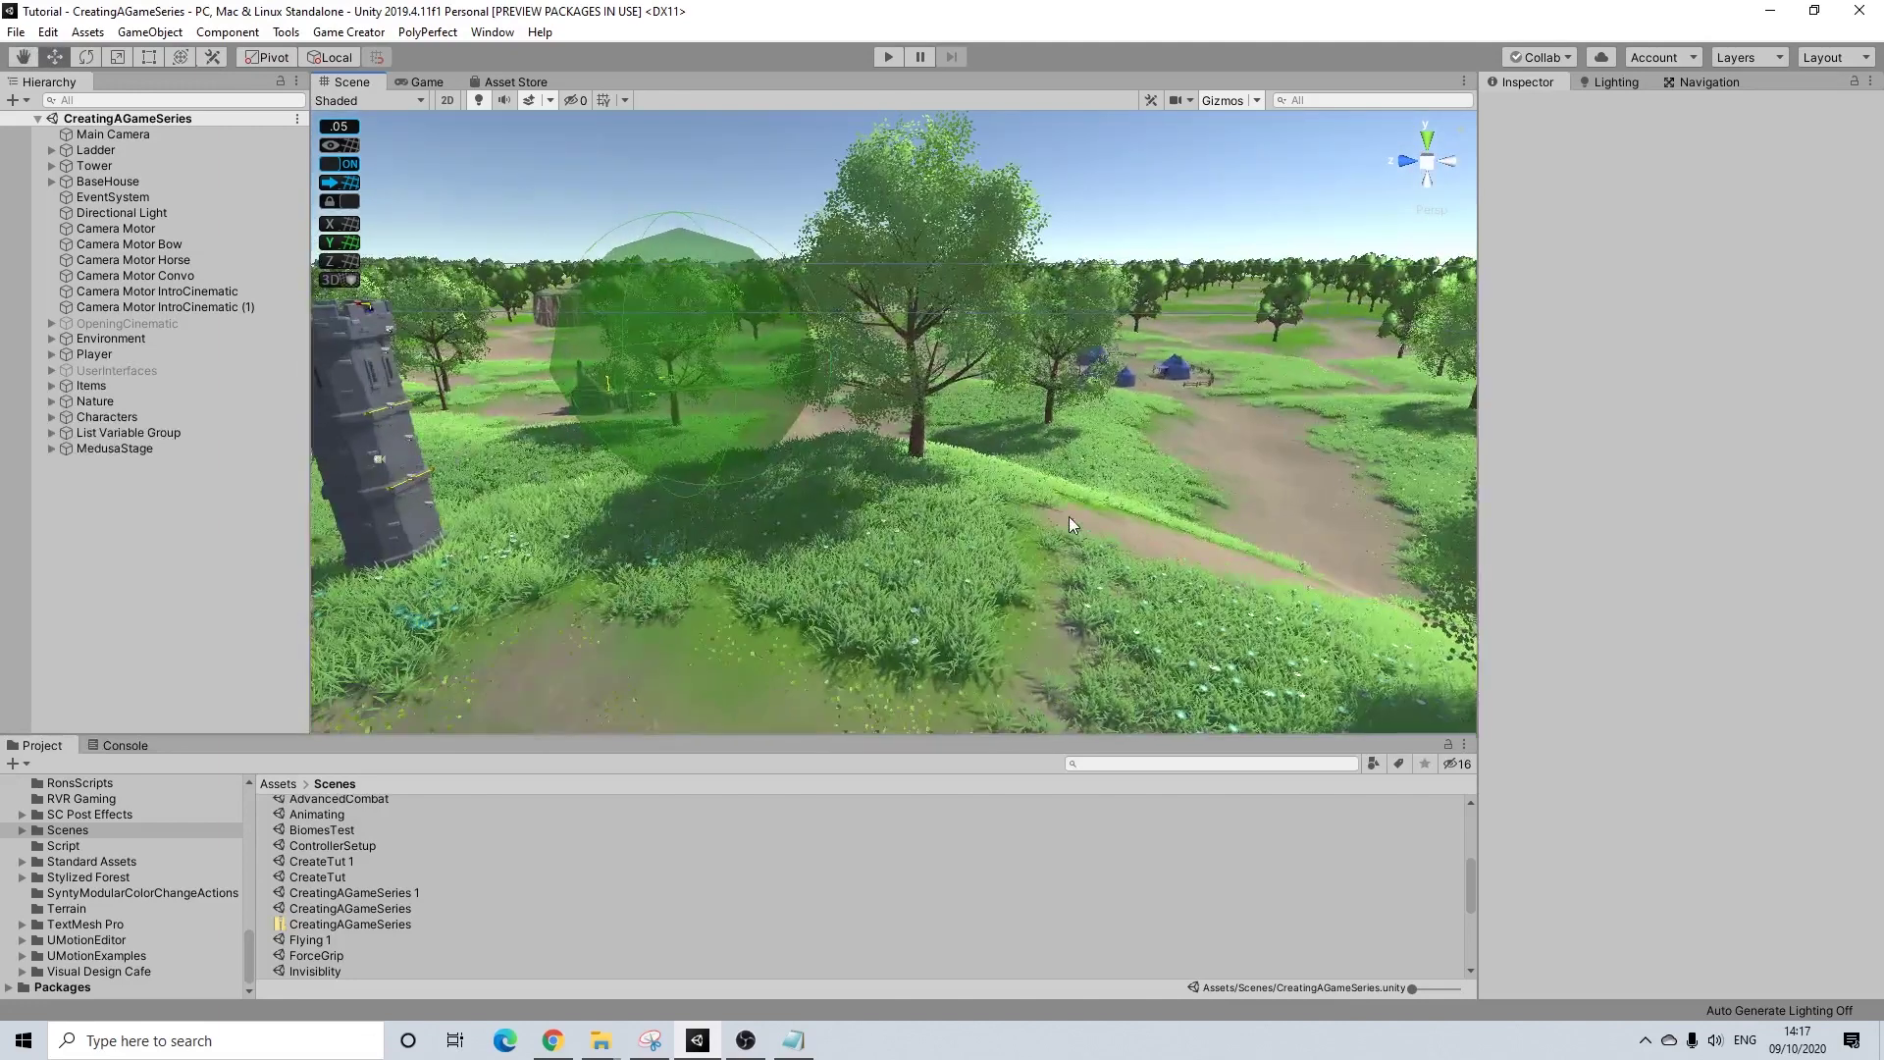
# - Create an empty game object in the scene and rename it TimeManagement
pyautogui.rightClick(74, 487)
pyautogui.click(152, 740)
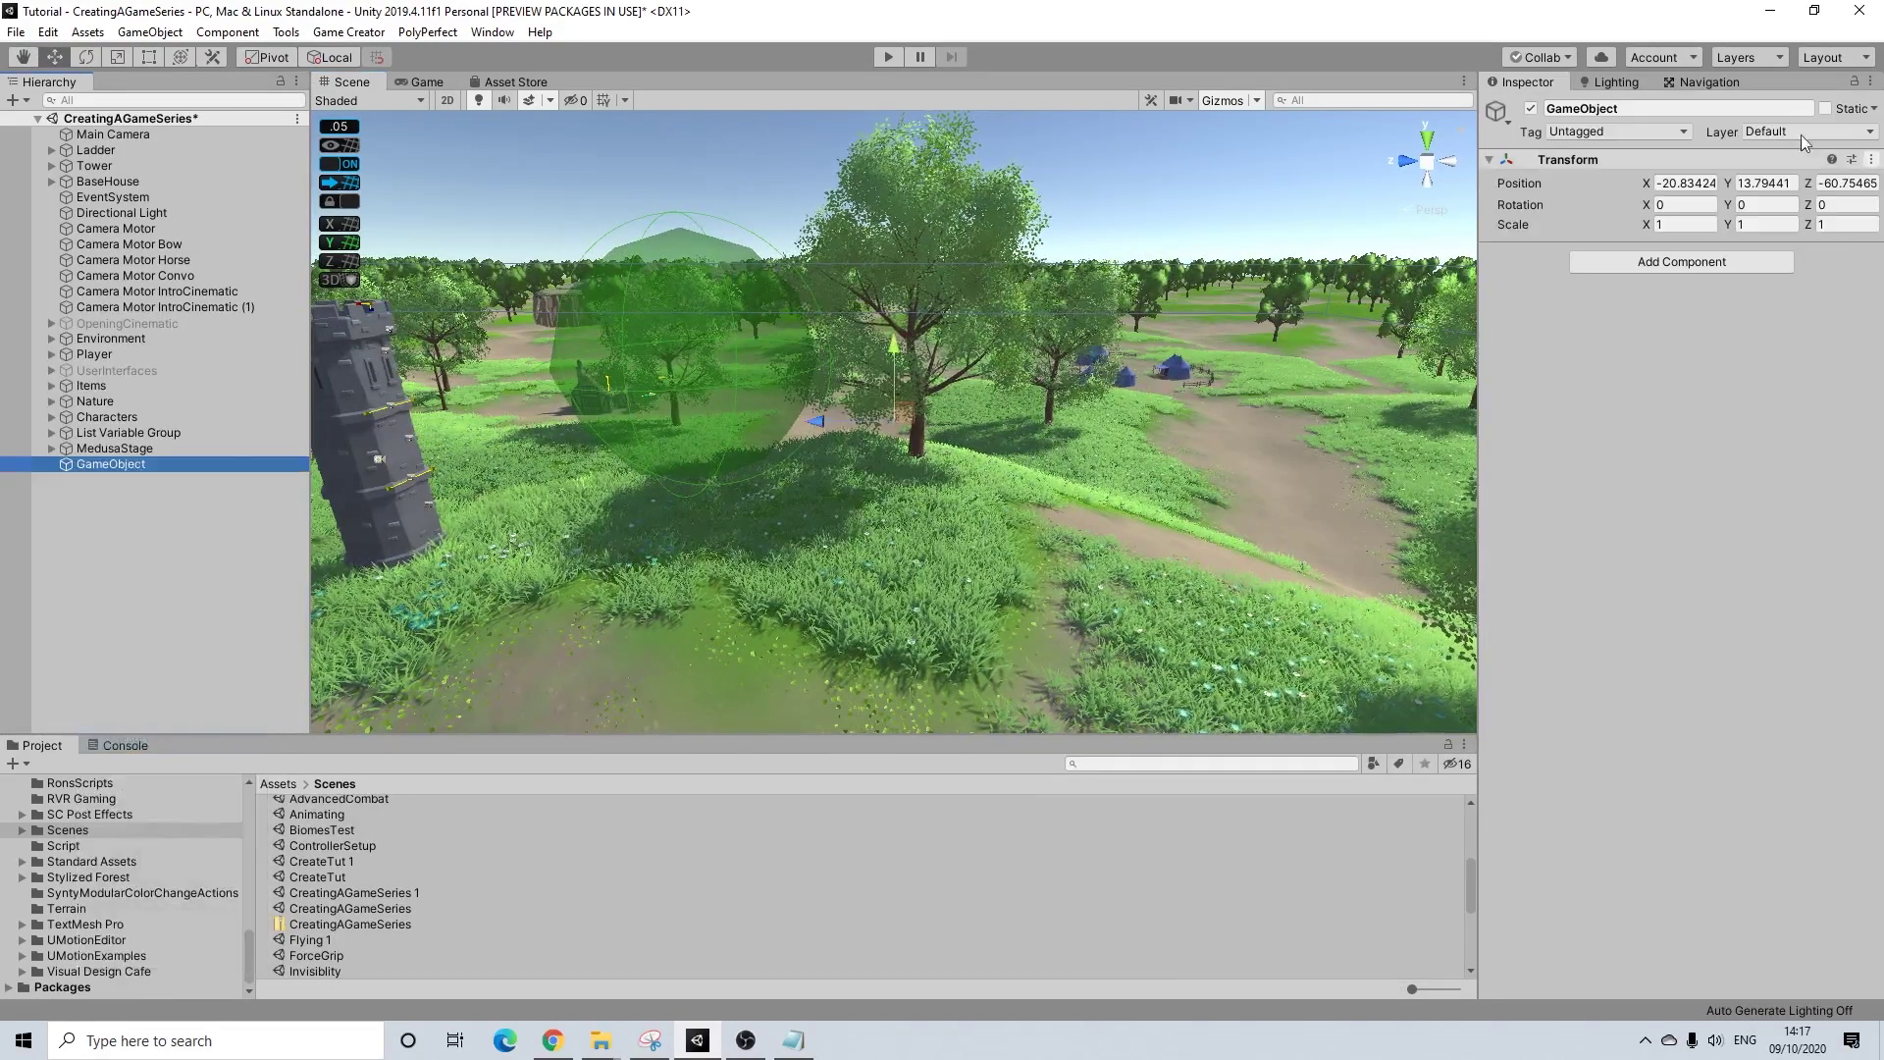
pyautogui.click(1633, 109)
pyautogui.write('TimeManagement')
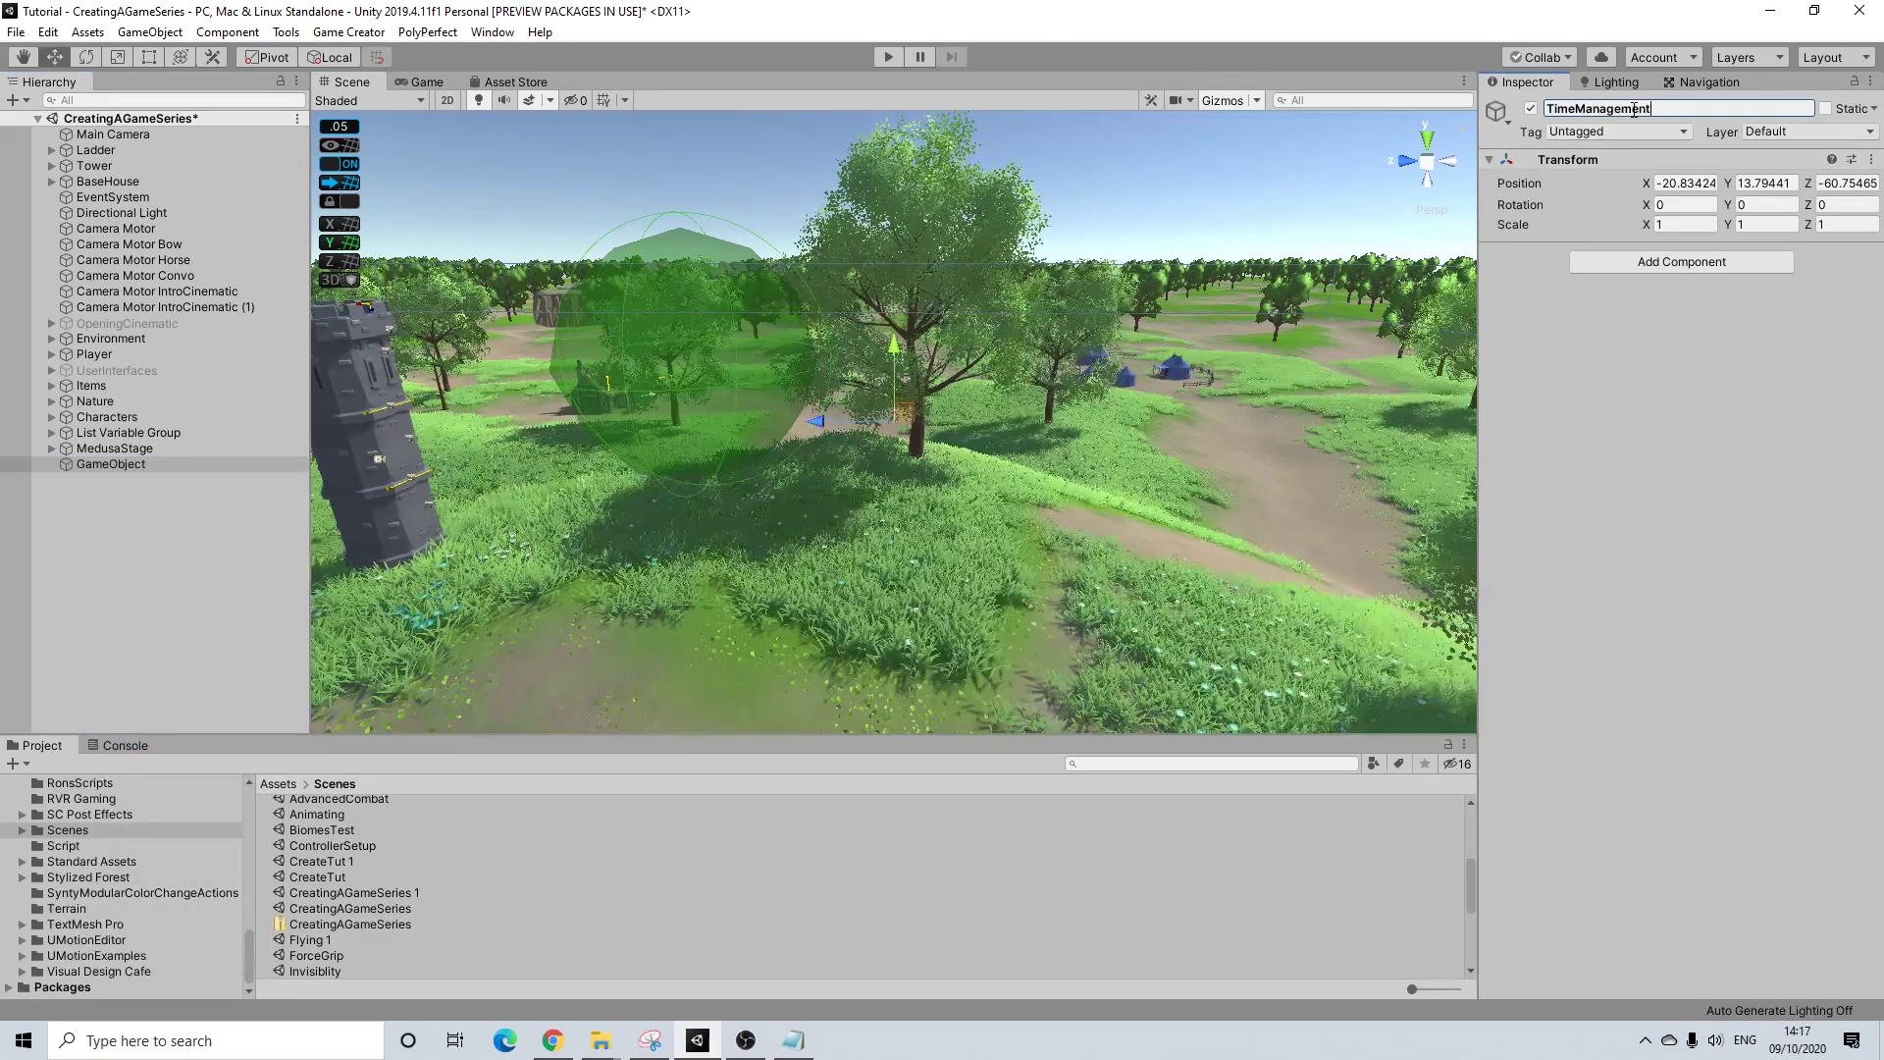
pyautogui.press('Return')
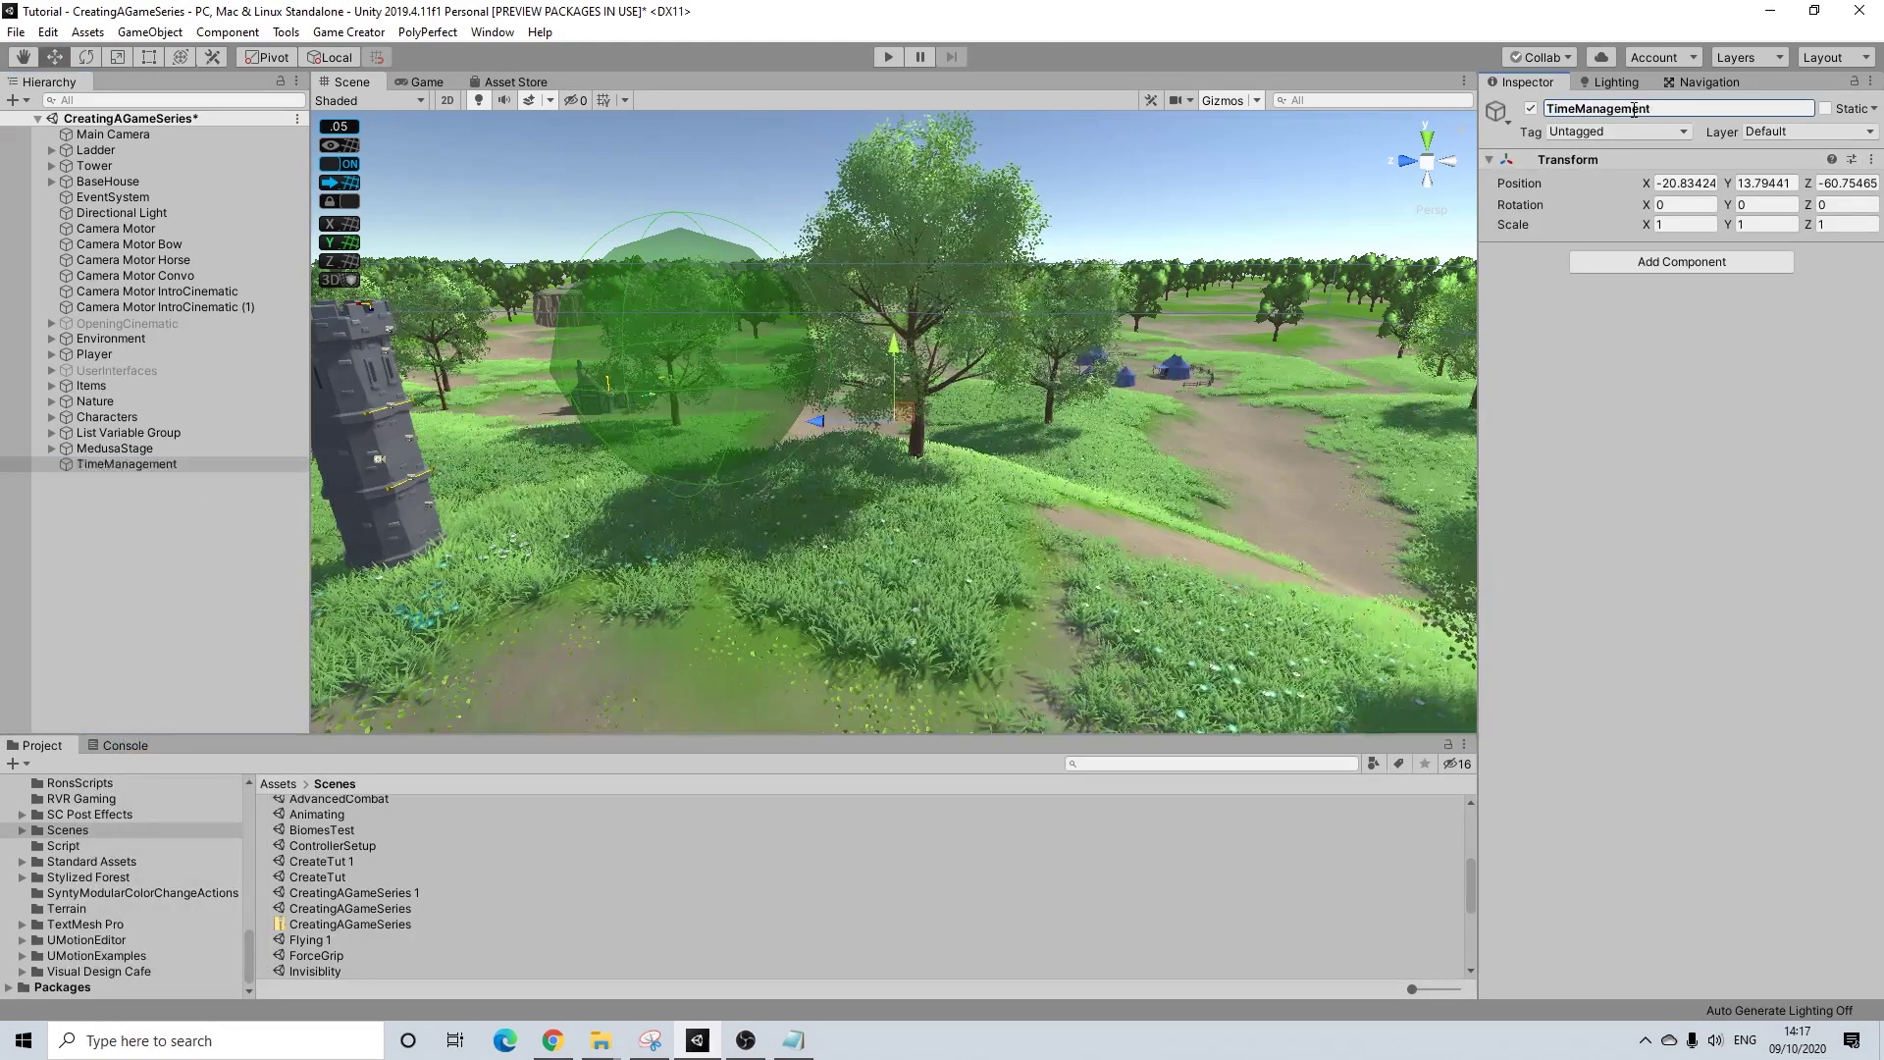
# - Reorder TimeManagement to sit just below EventSystem and nest Ladder, Tower and BaseHouse under Environment
pyautogui.moveTo(100, 469); pyautogui.dragTo(123, 285)
pyautogui.click(93, 166)
pyautogui.keyDown('ctrl'); pyautogui.click(96, 153); pyautogui.keyUp('ctrl')
pyautogui.moveTo(116, 157); pyautogui.dragTo(108, 492)
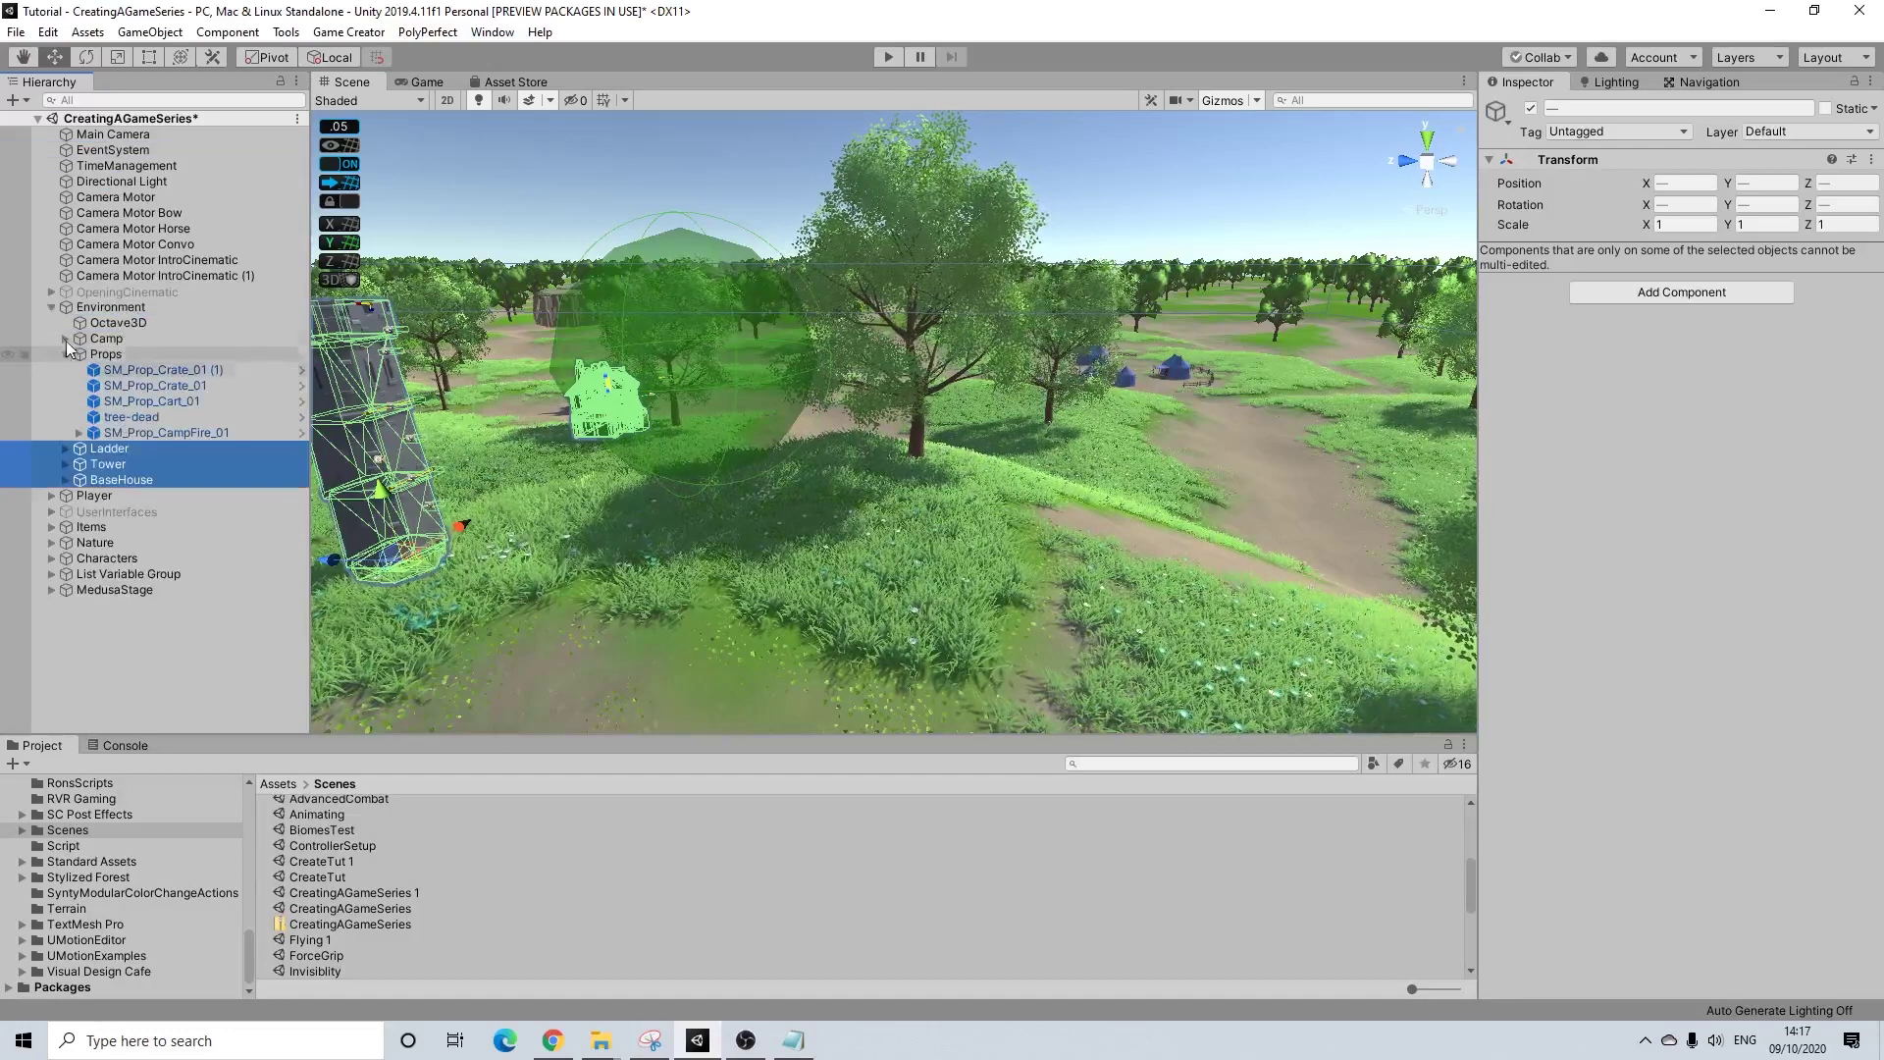
pyautogui.click(63, 355)
pyautogui.click(52, 307)
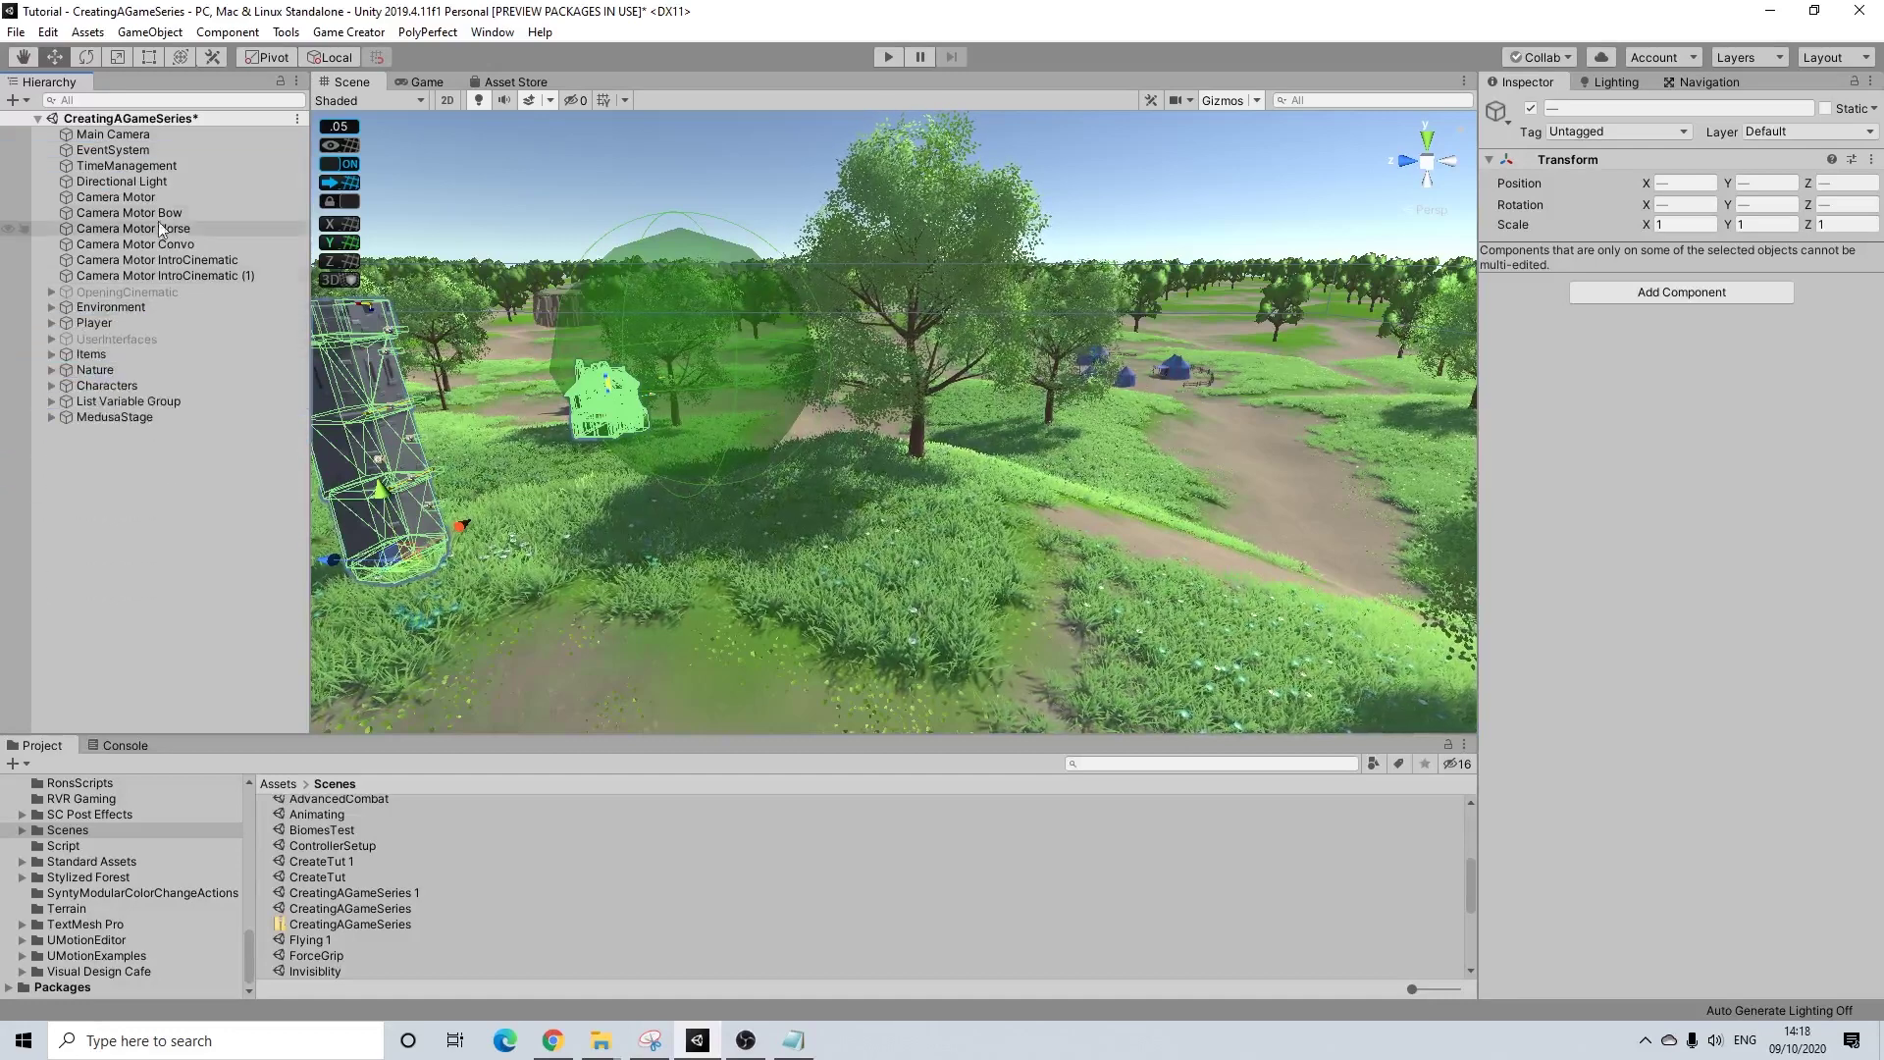
# - Parent the Directional Light to TimeManagement and add a Day Night Manager component to TimeManagement
pyautogui.moveTo(108, 182); pyautogui.dragTo(154, 171)
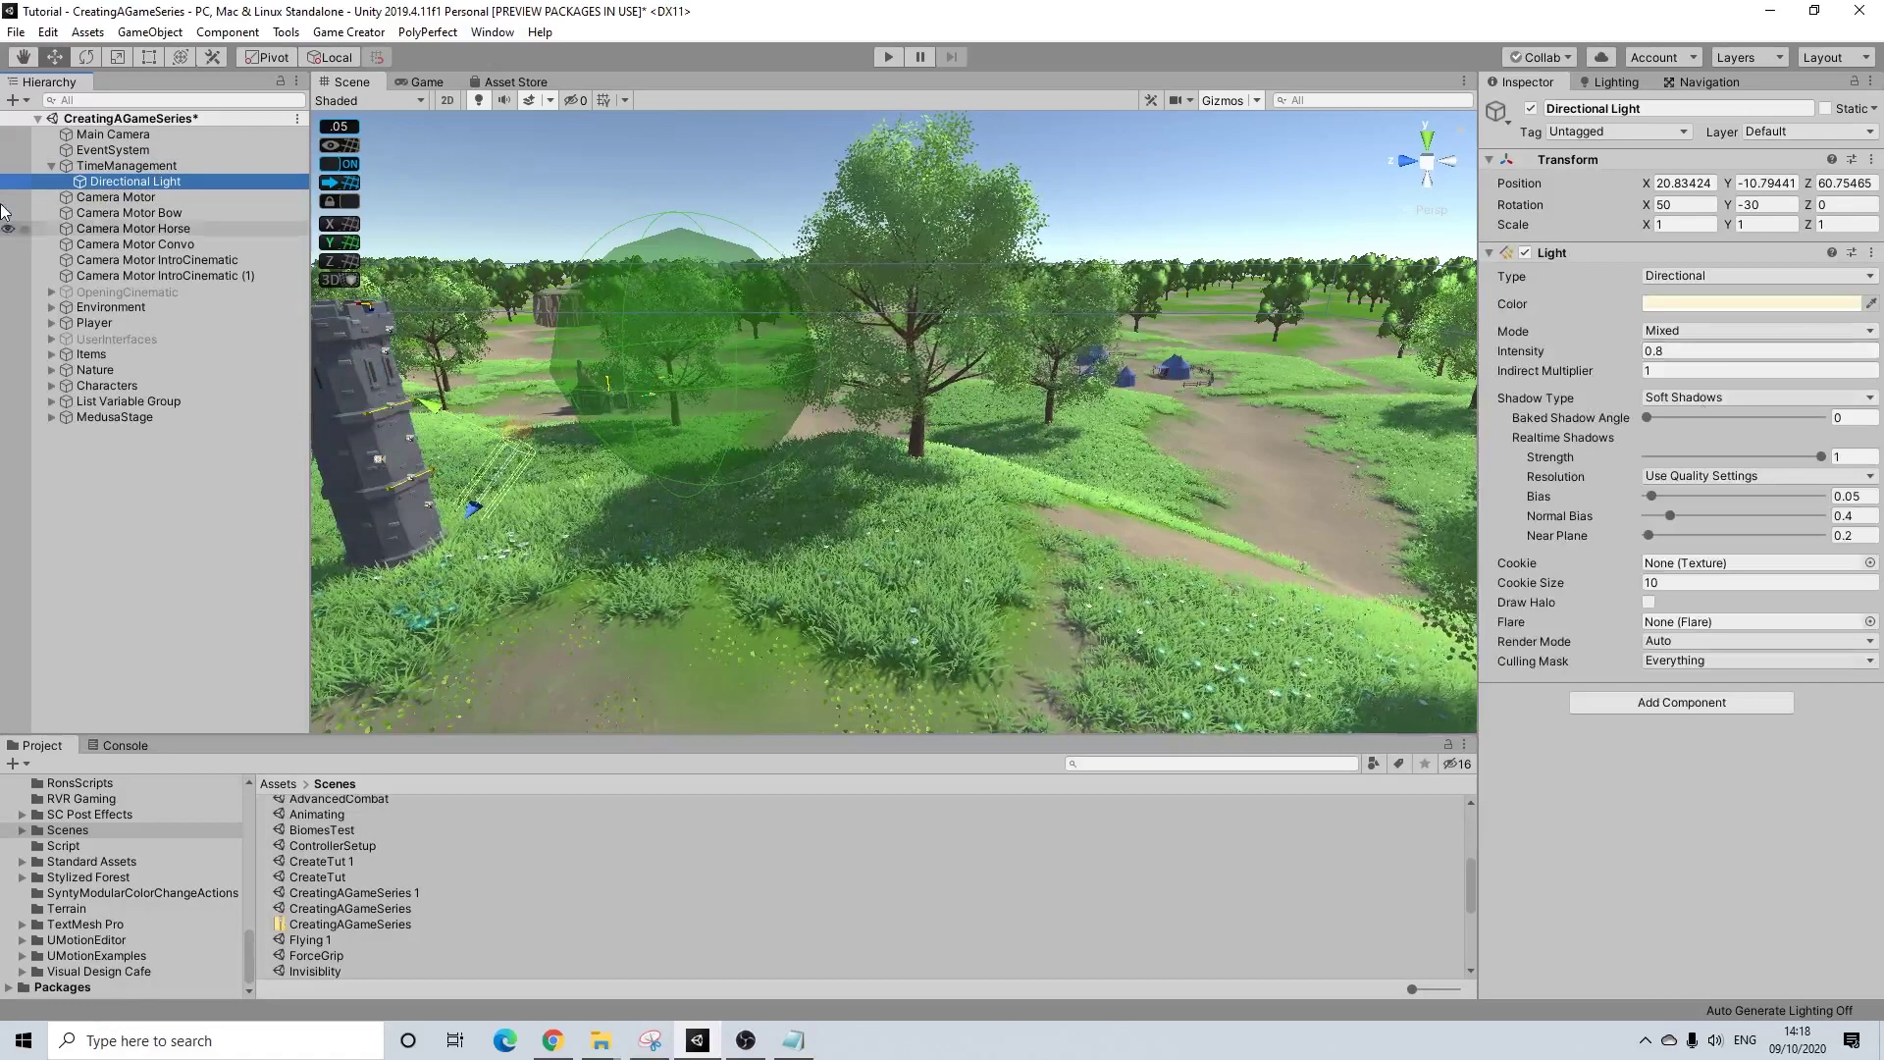
pyautogui.click(145, 169)
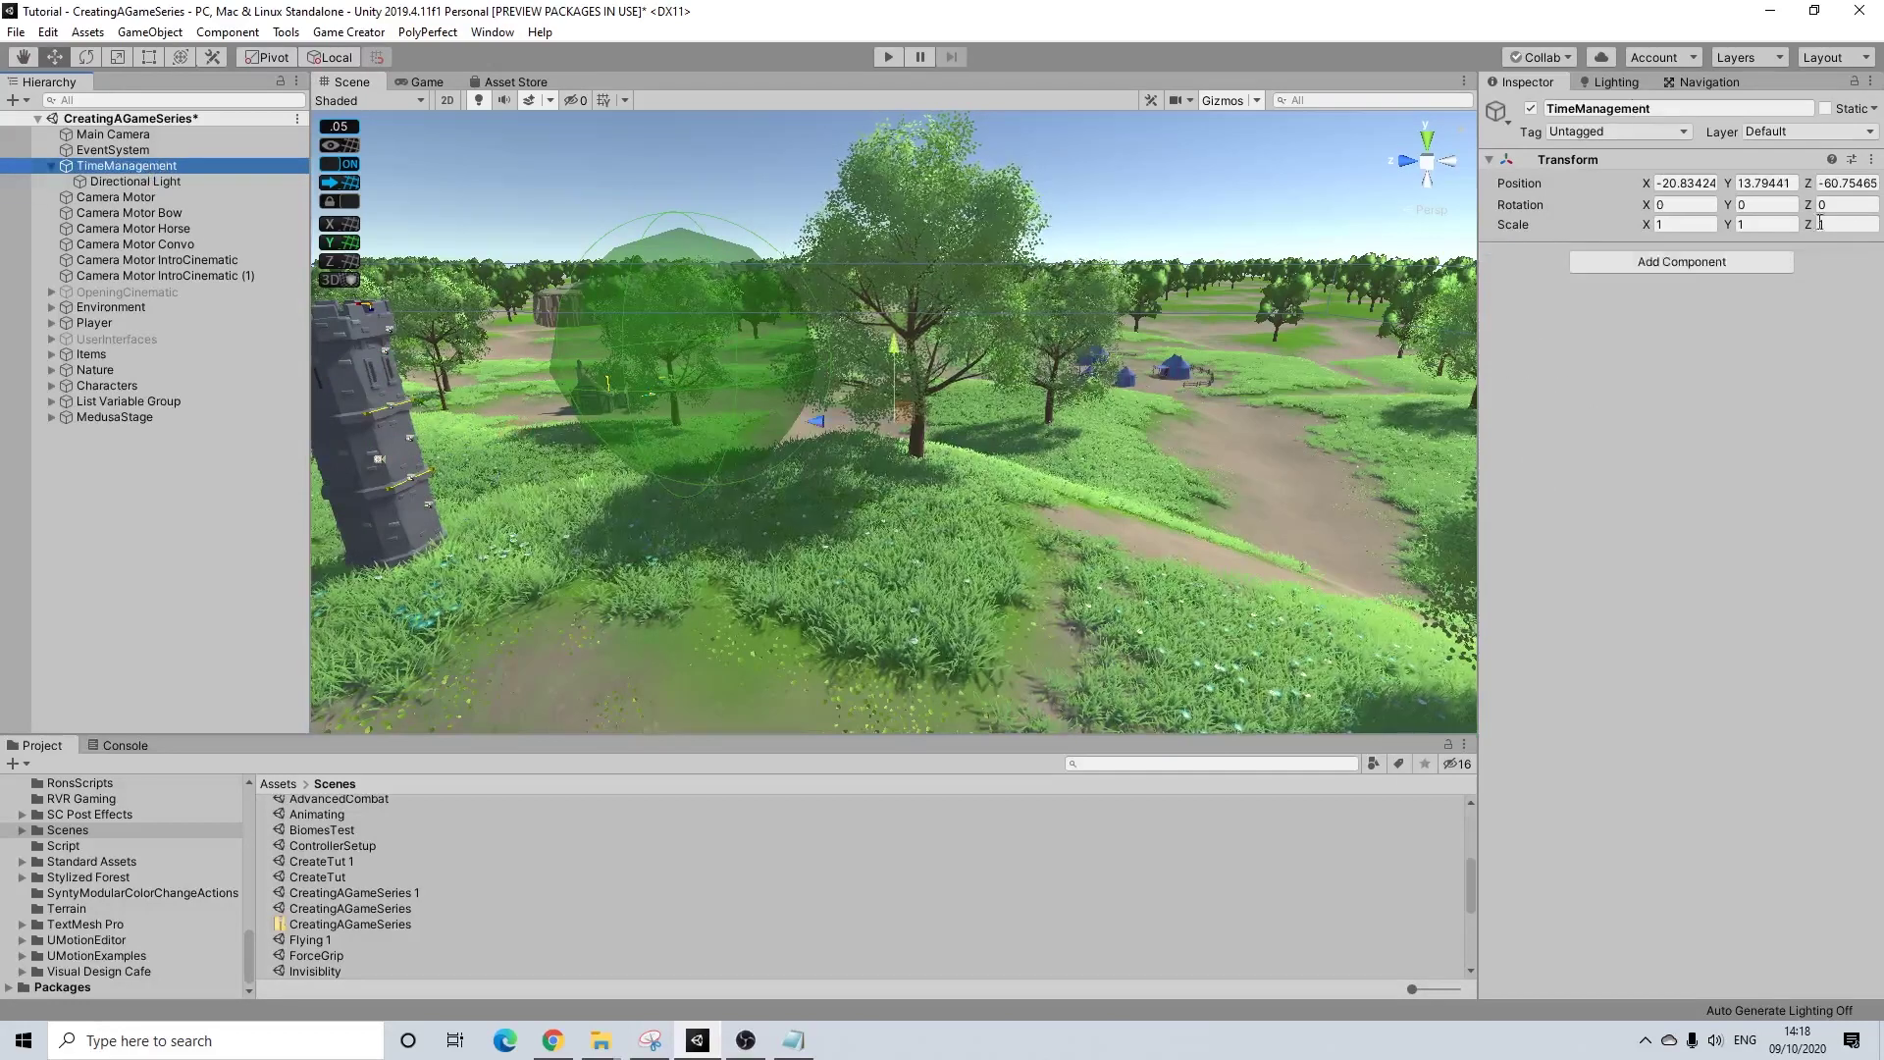
pyautogui.click(1644, 262)
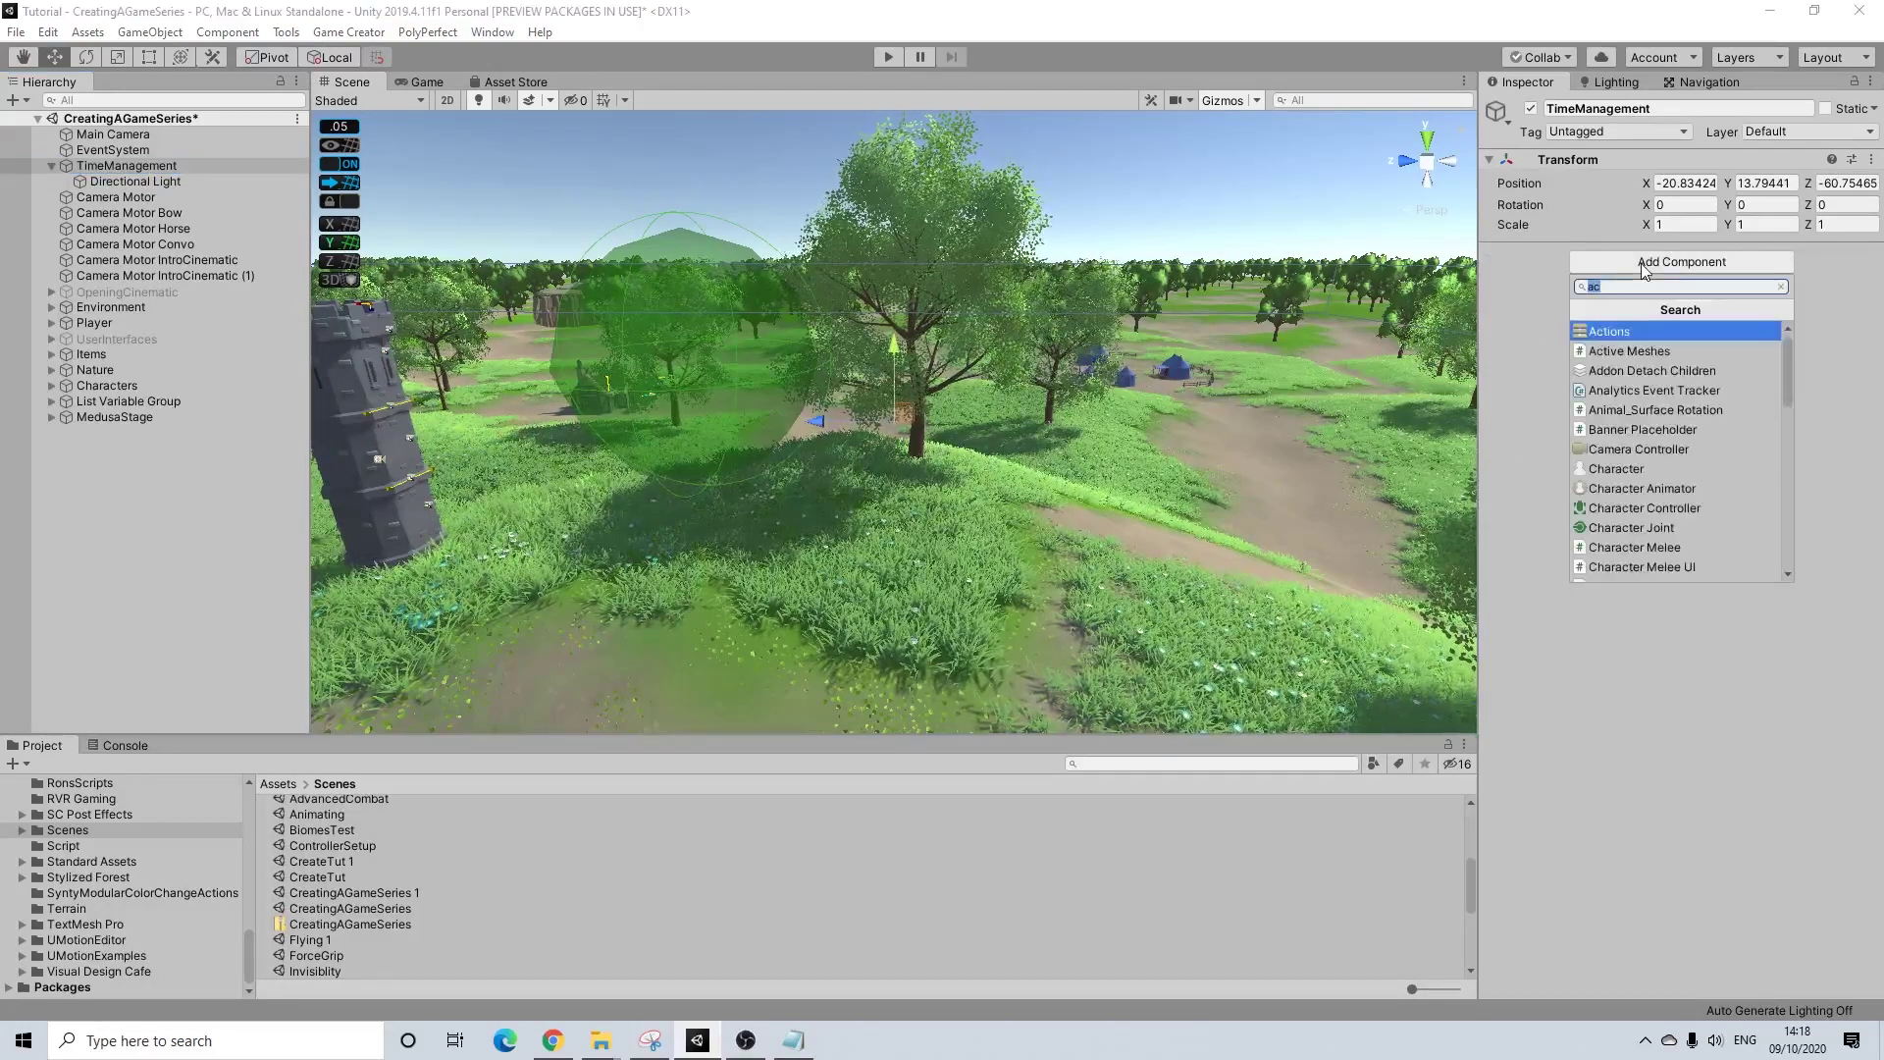
pyautogui.write('day')
pyautogui.press('Return')
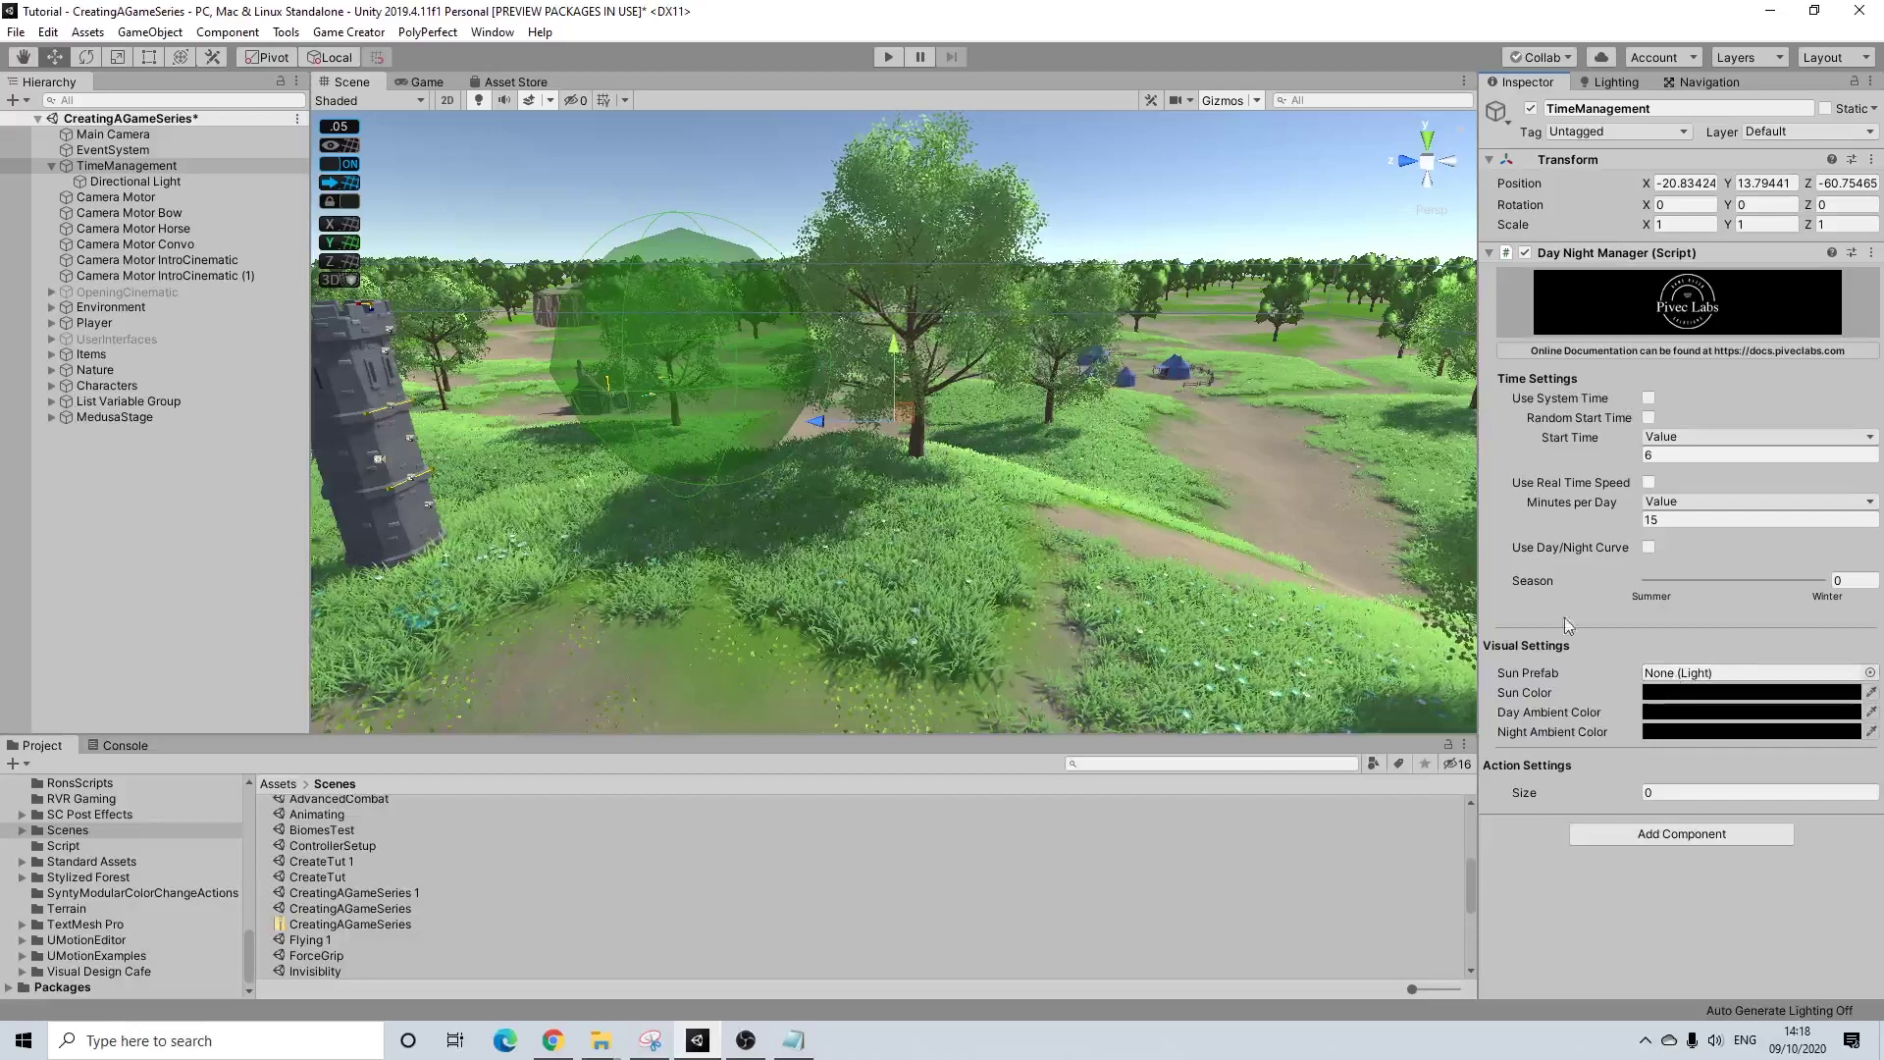
# - Assign the Directional Light as the Day Night Manager's Sun Prefab and set the Sun Color to pale yellow FDFFC5
pyautogui.click(153, 181)
pyautogui.moveTo(1681, 651); pyautogui.dragTo(1735, 673)
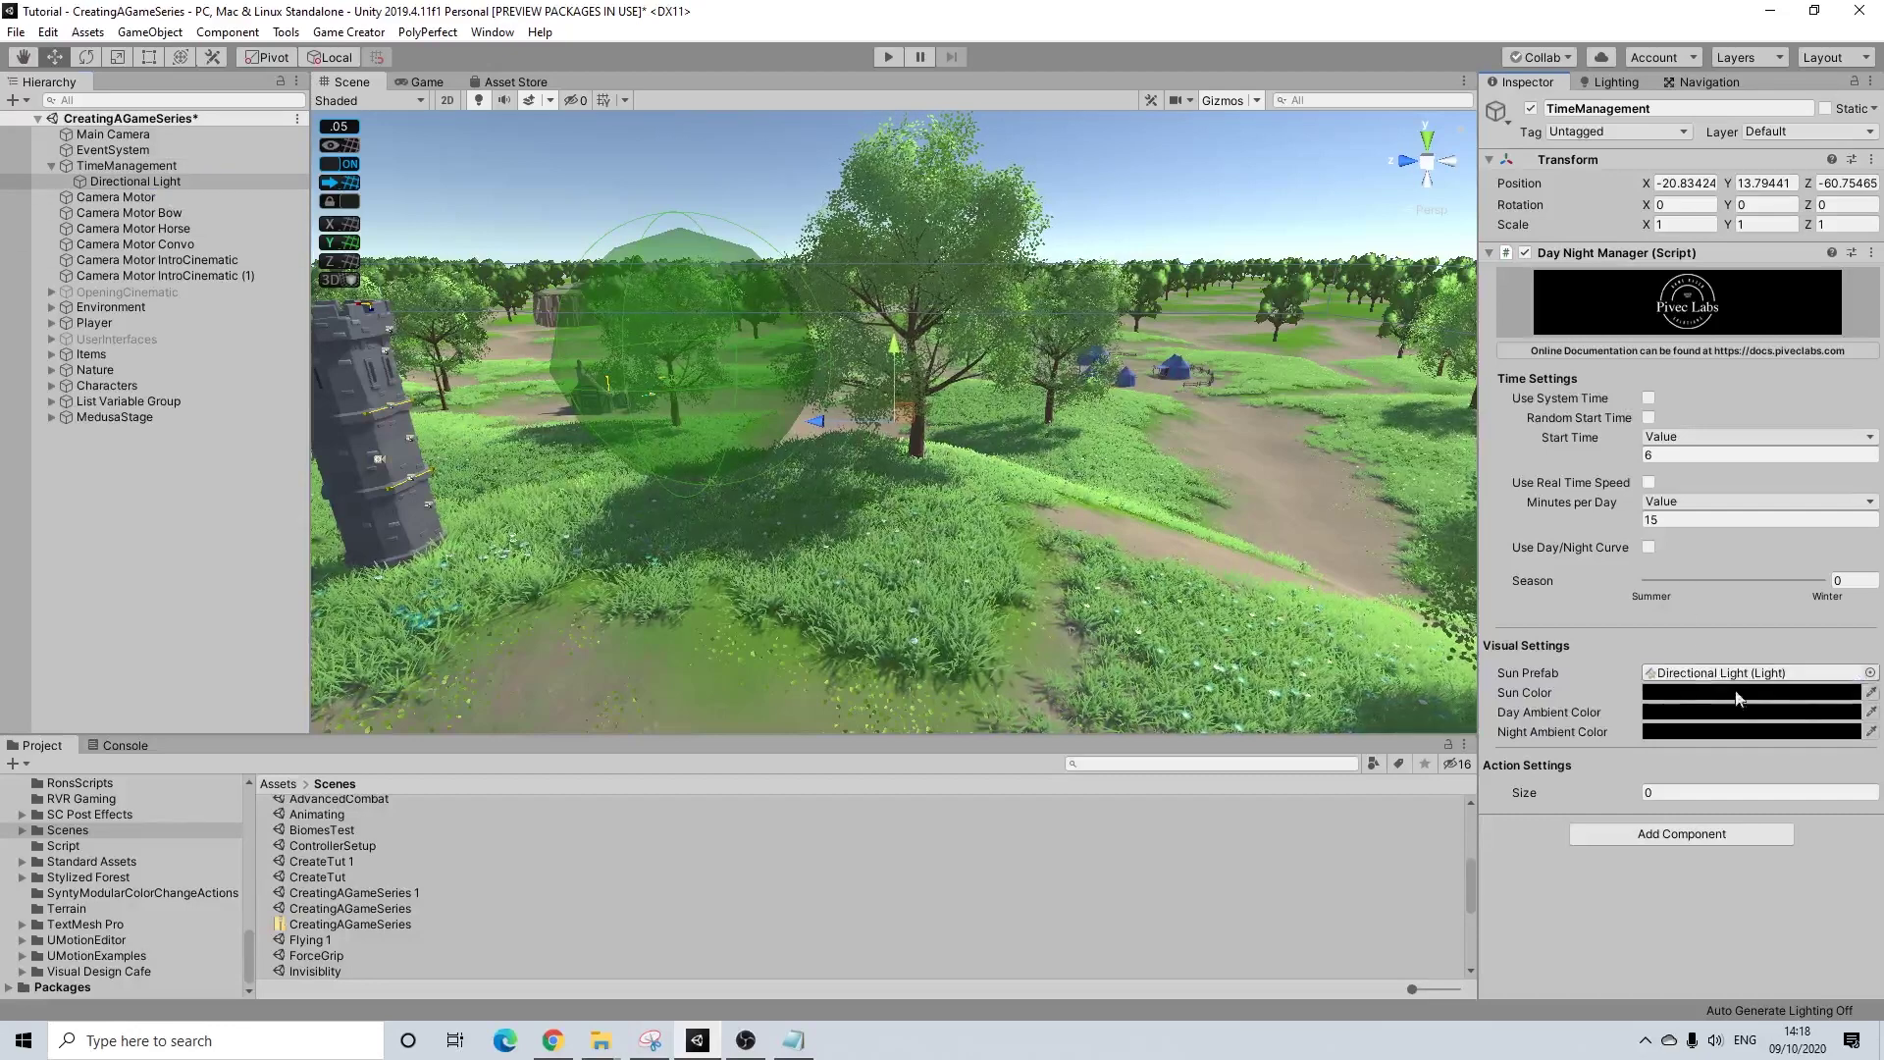
pyautogui.click(1675, 700)
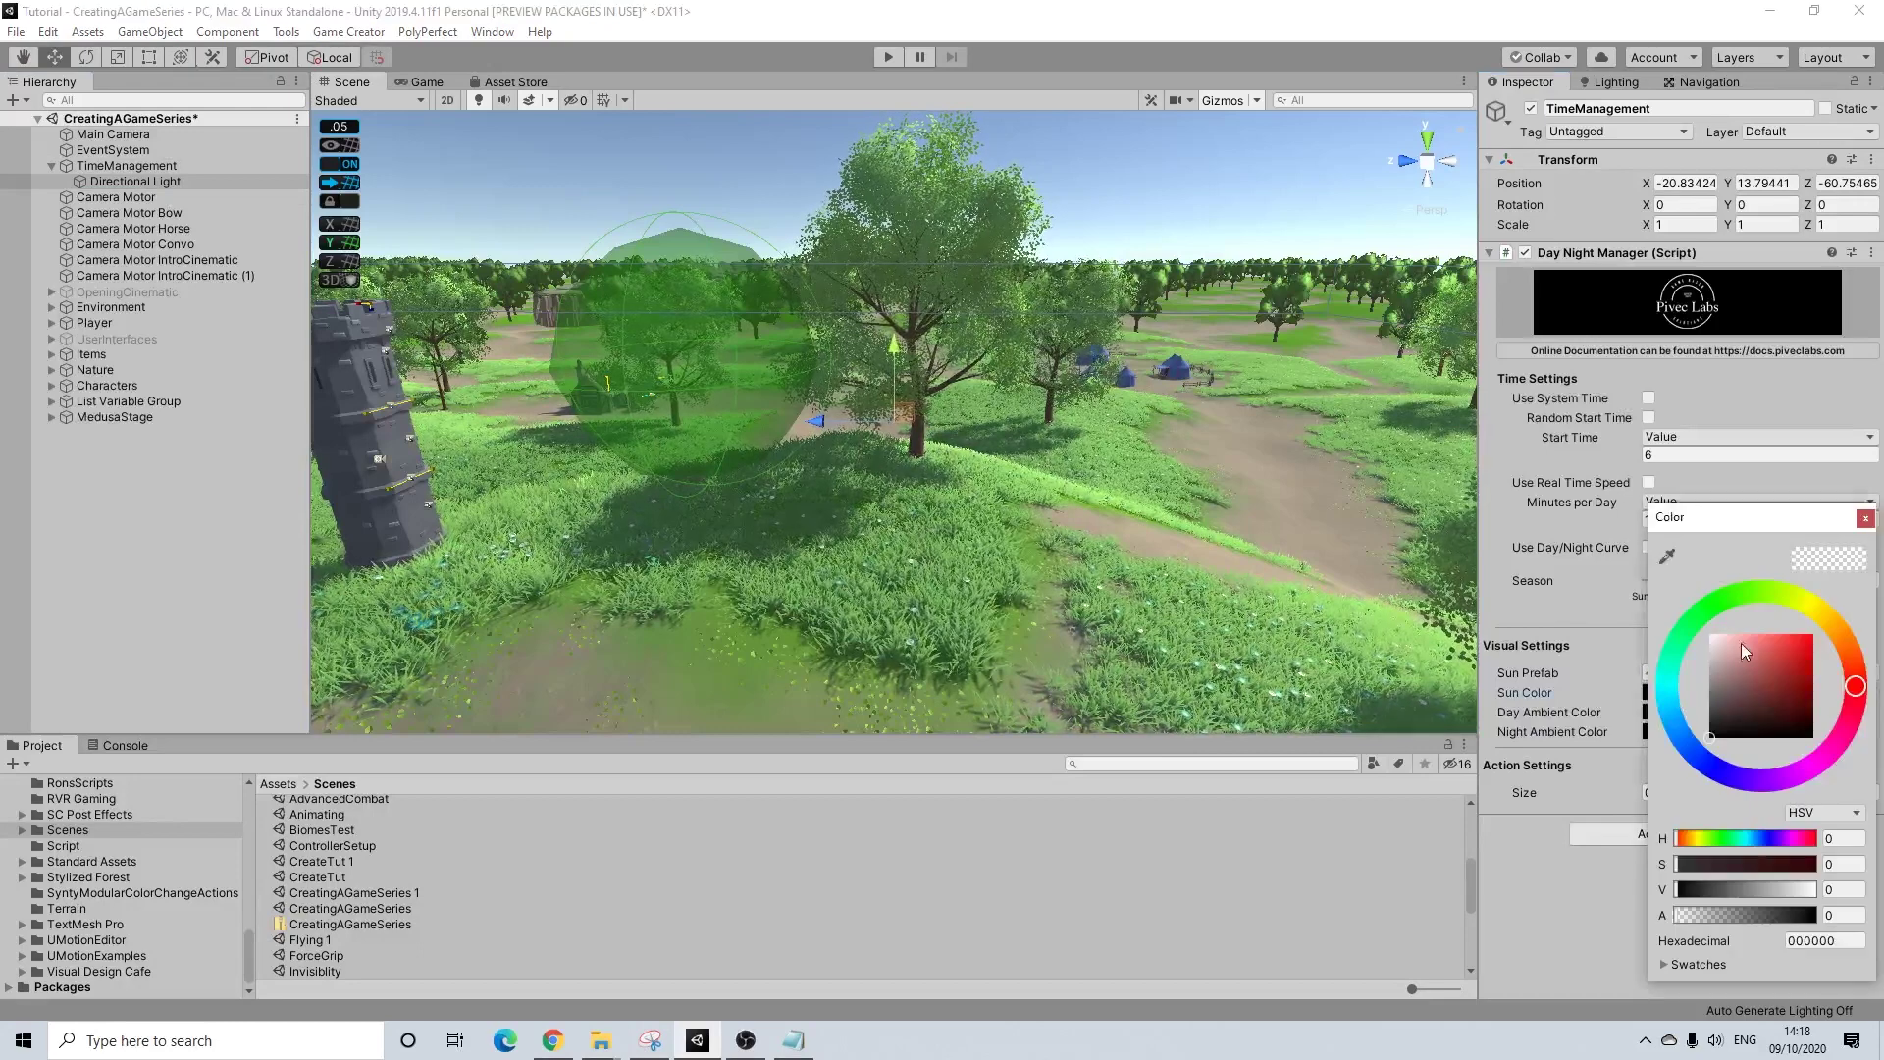
pyautogui.click(1802, 609)
pyautogui.moveTo(1754, 646); pyautogui.dragTo(1752, 626)
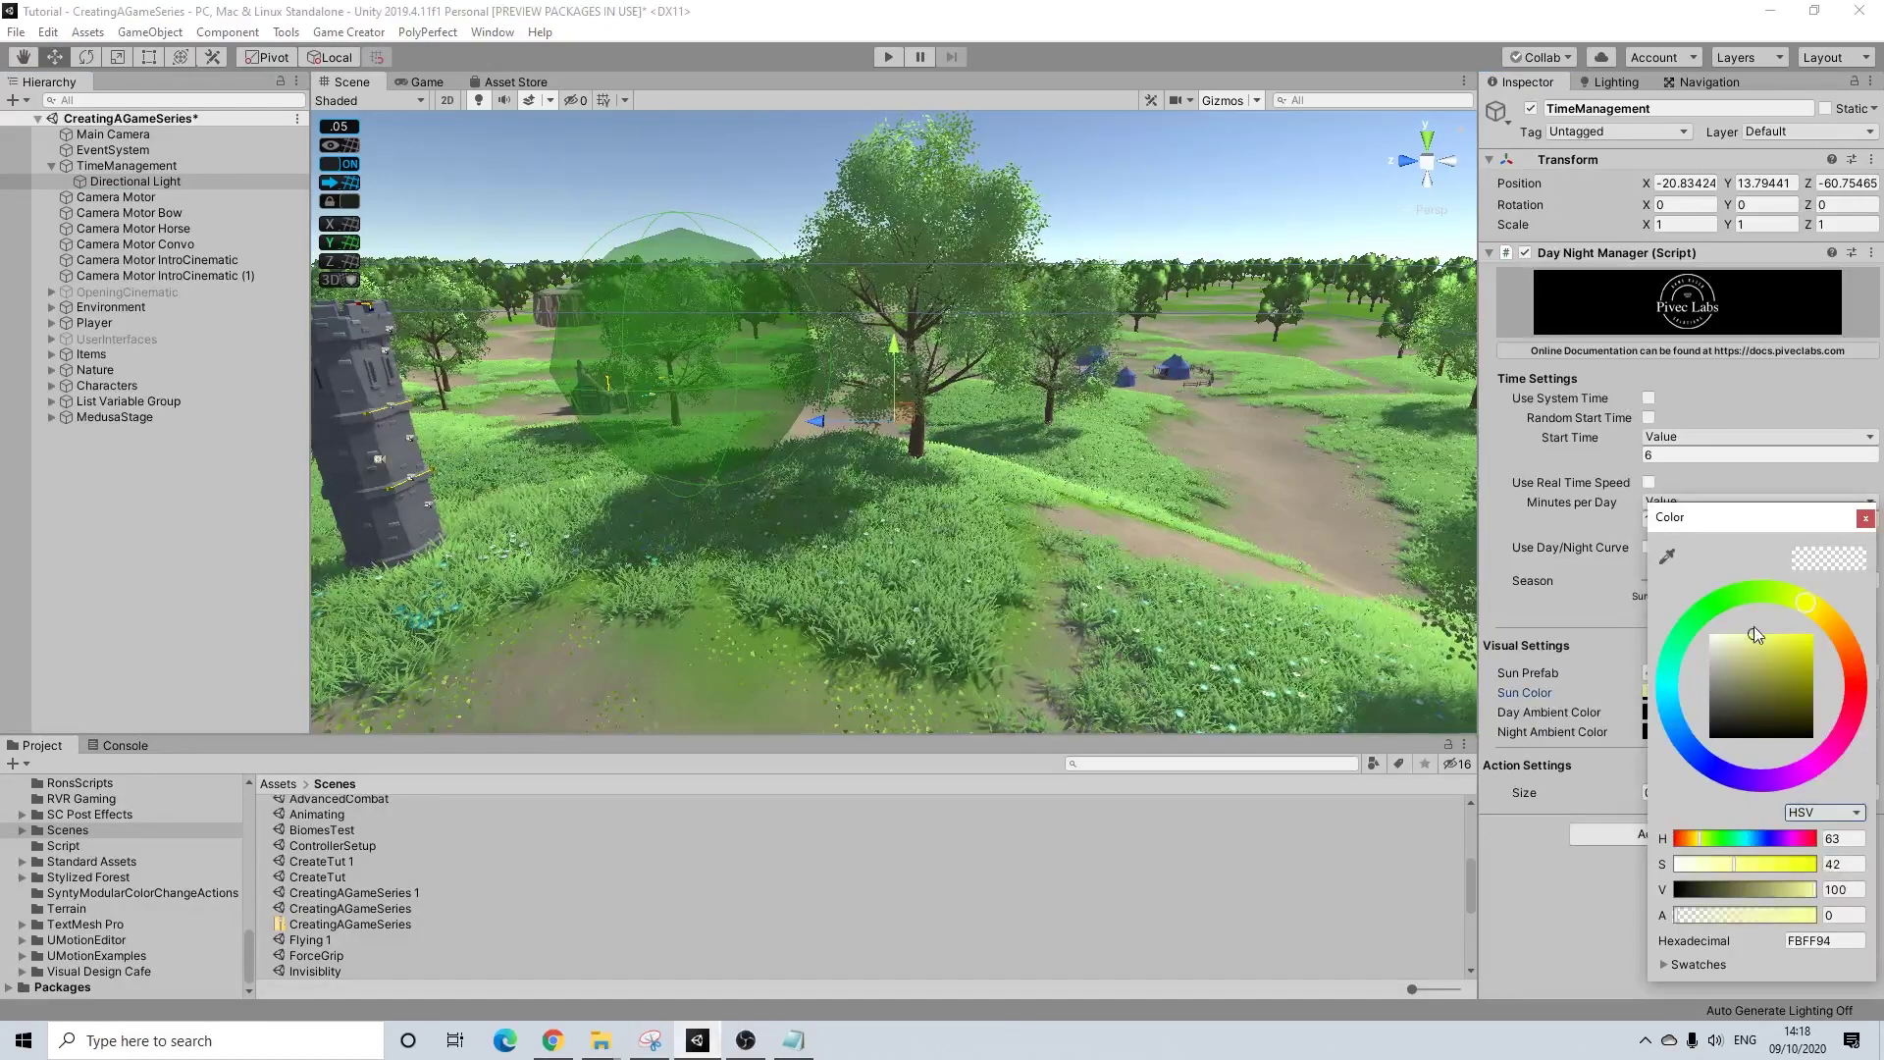
pyautogui.click(1864, 518)
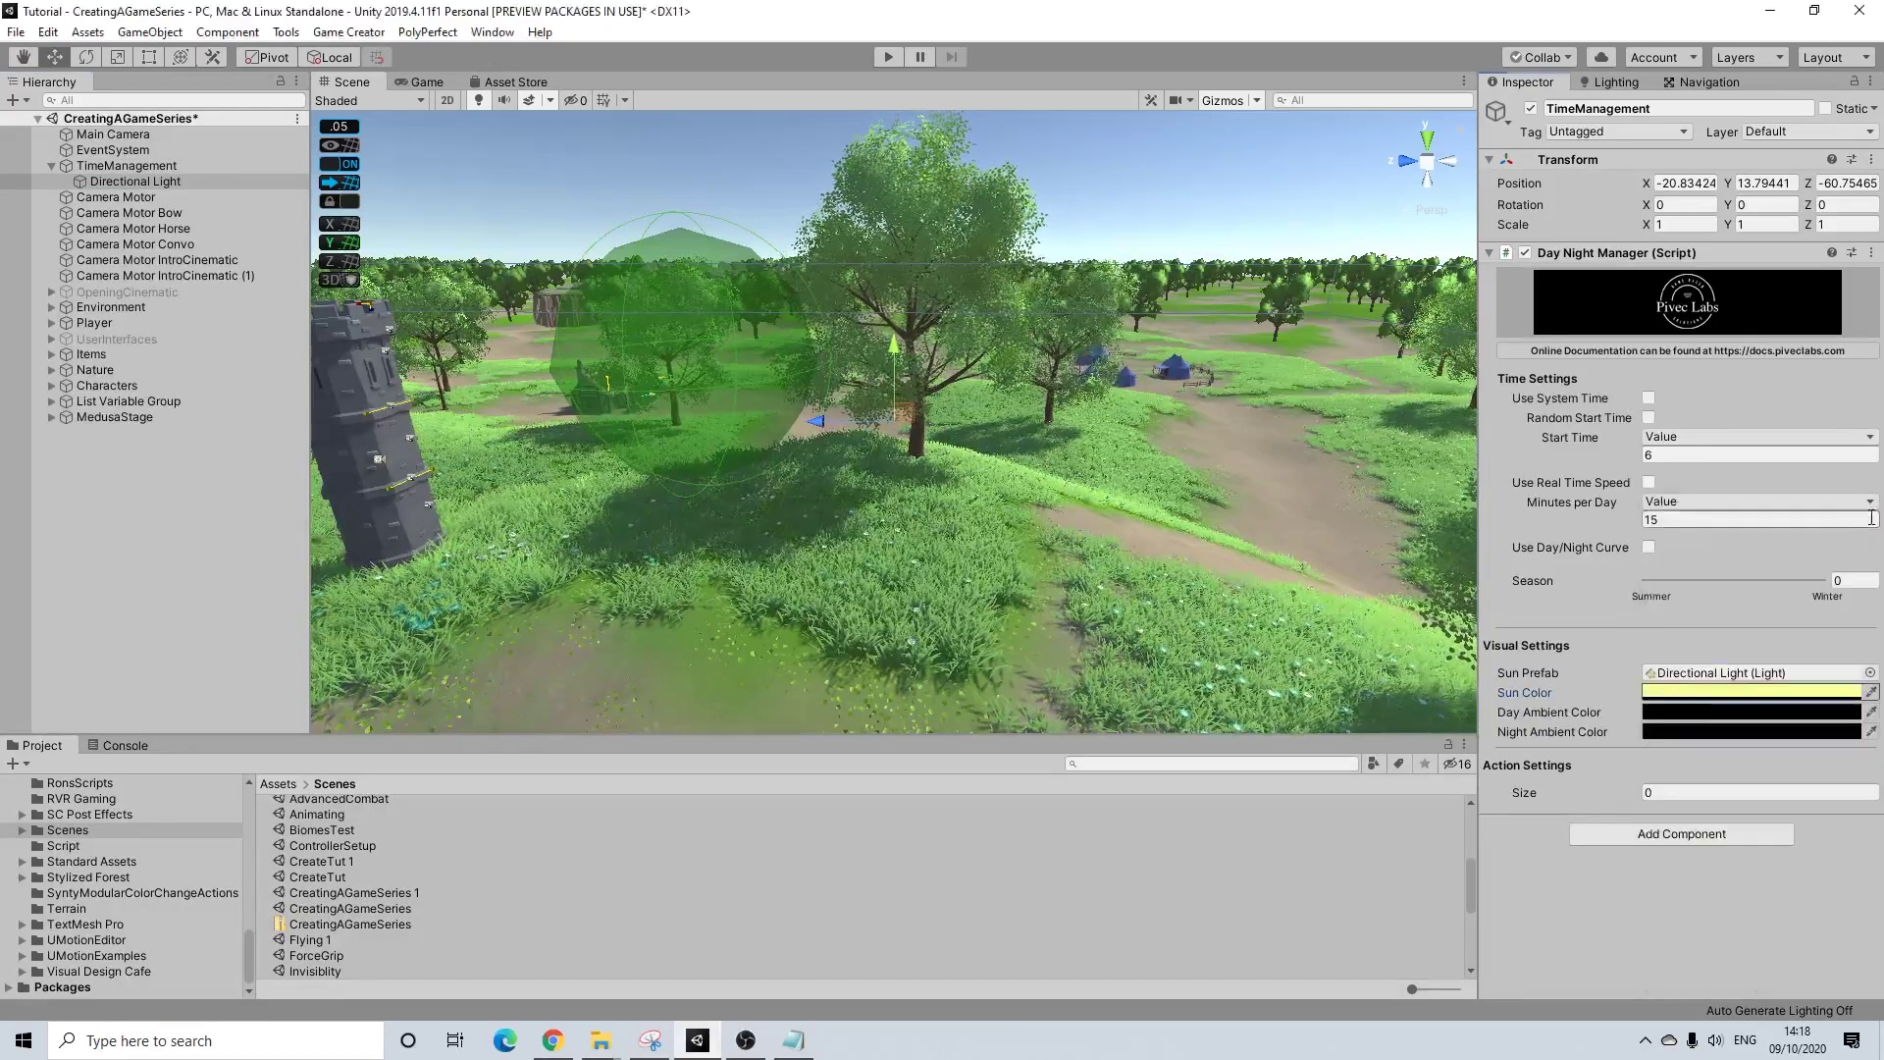
pyautogui.click(1726, 696)
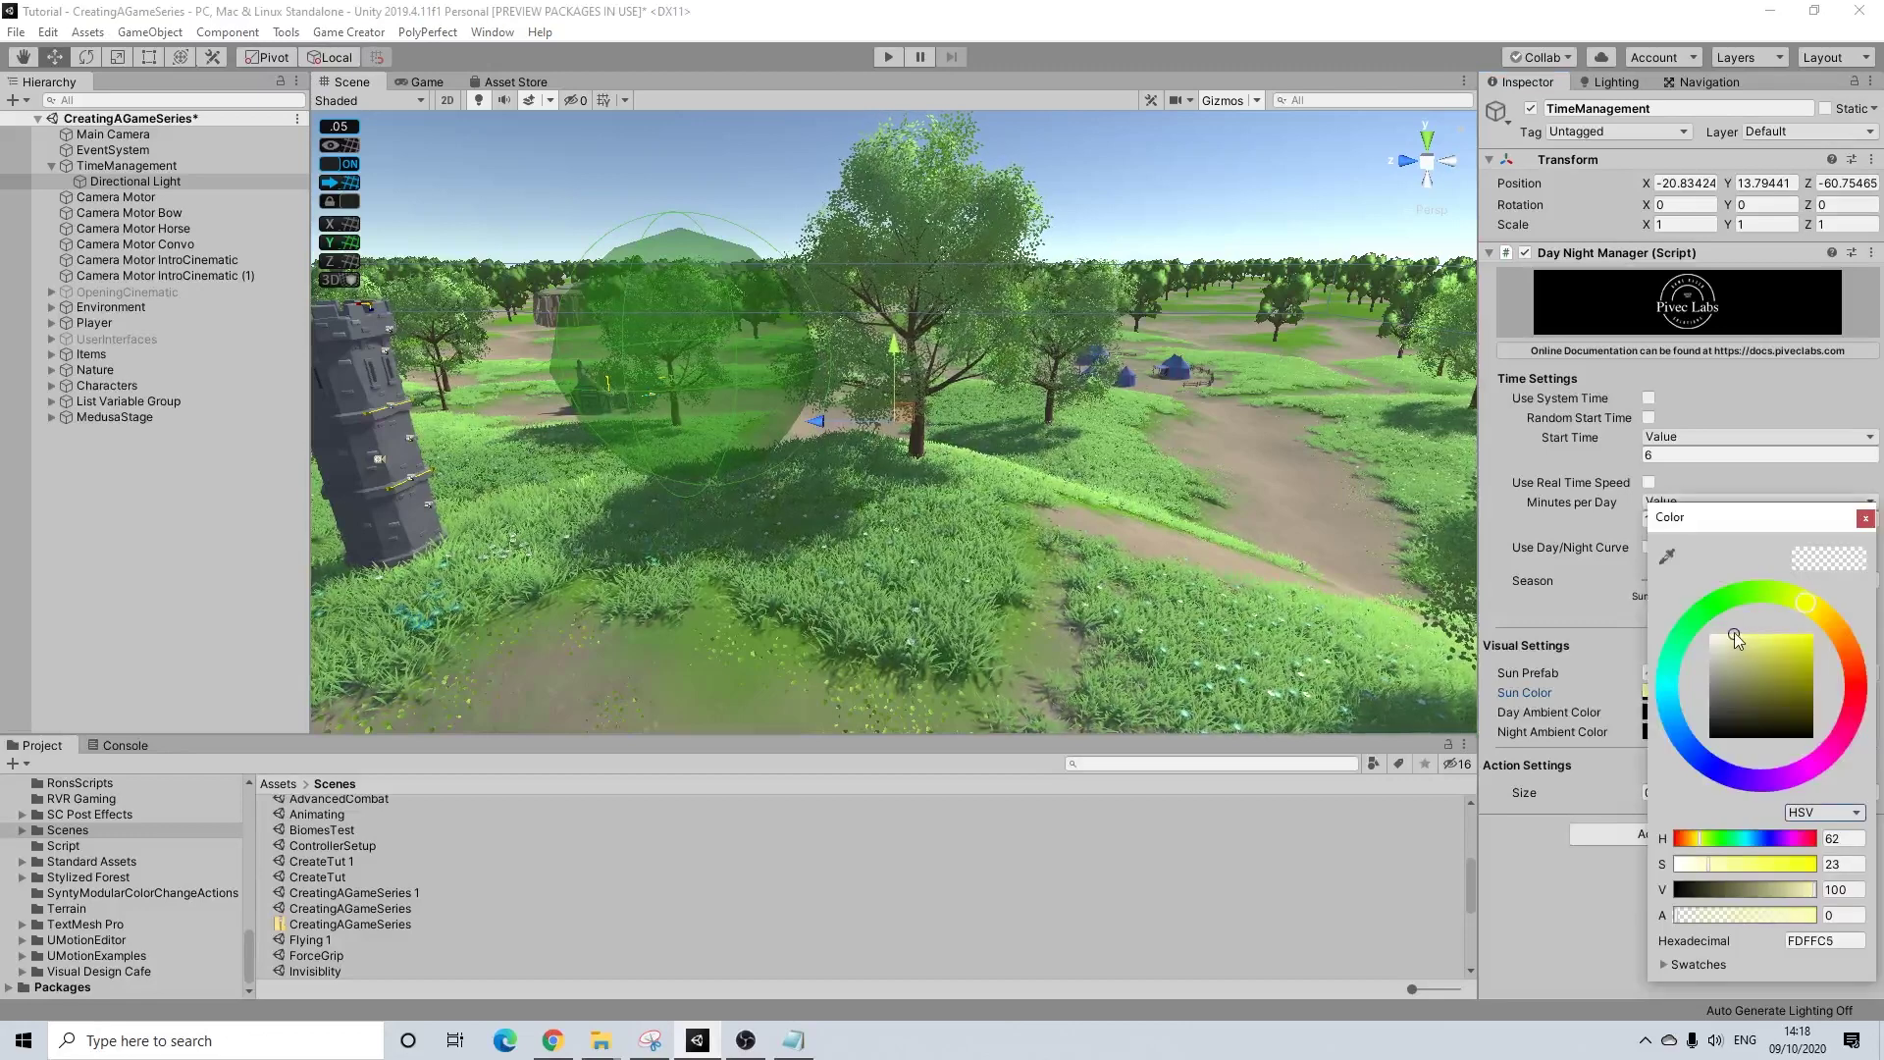
pyautogui.click(1864, 519)
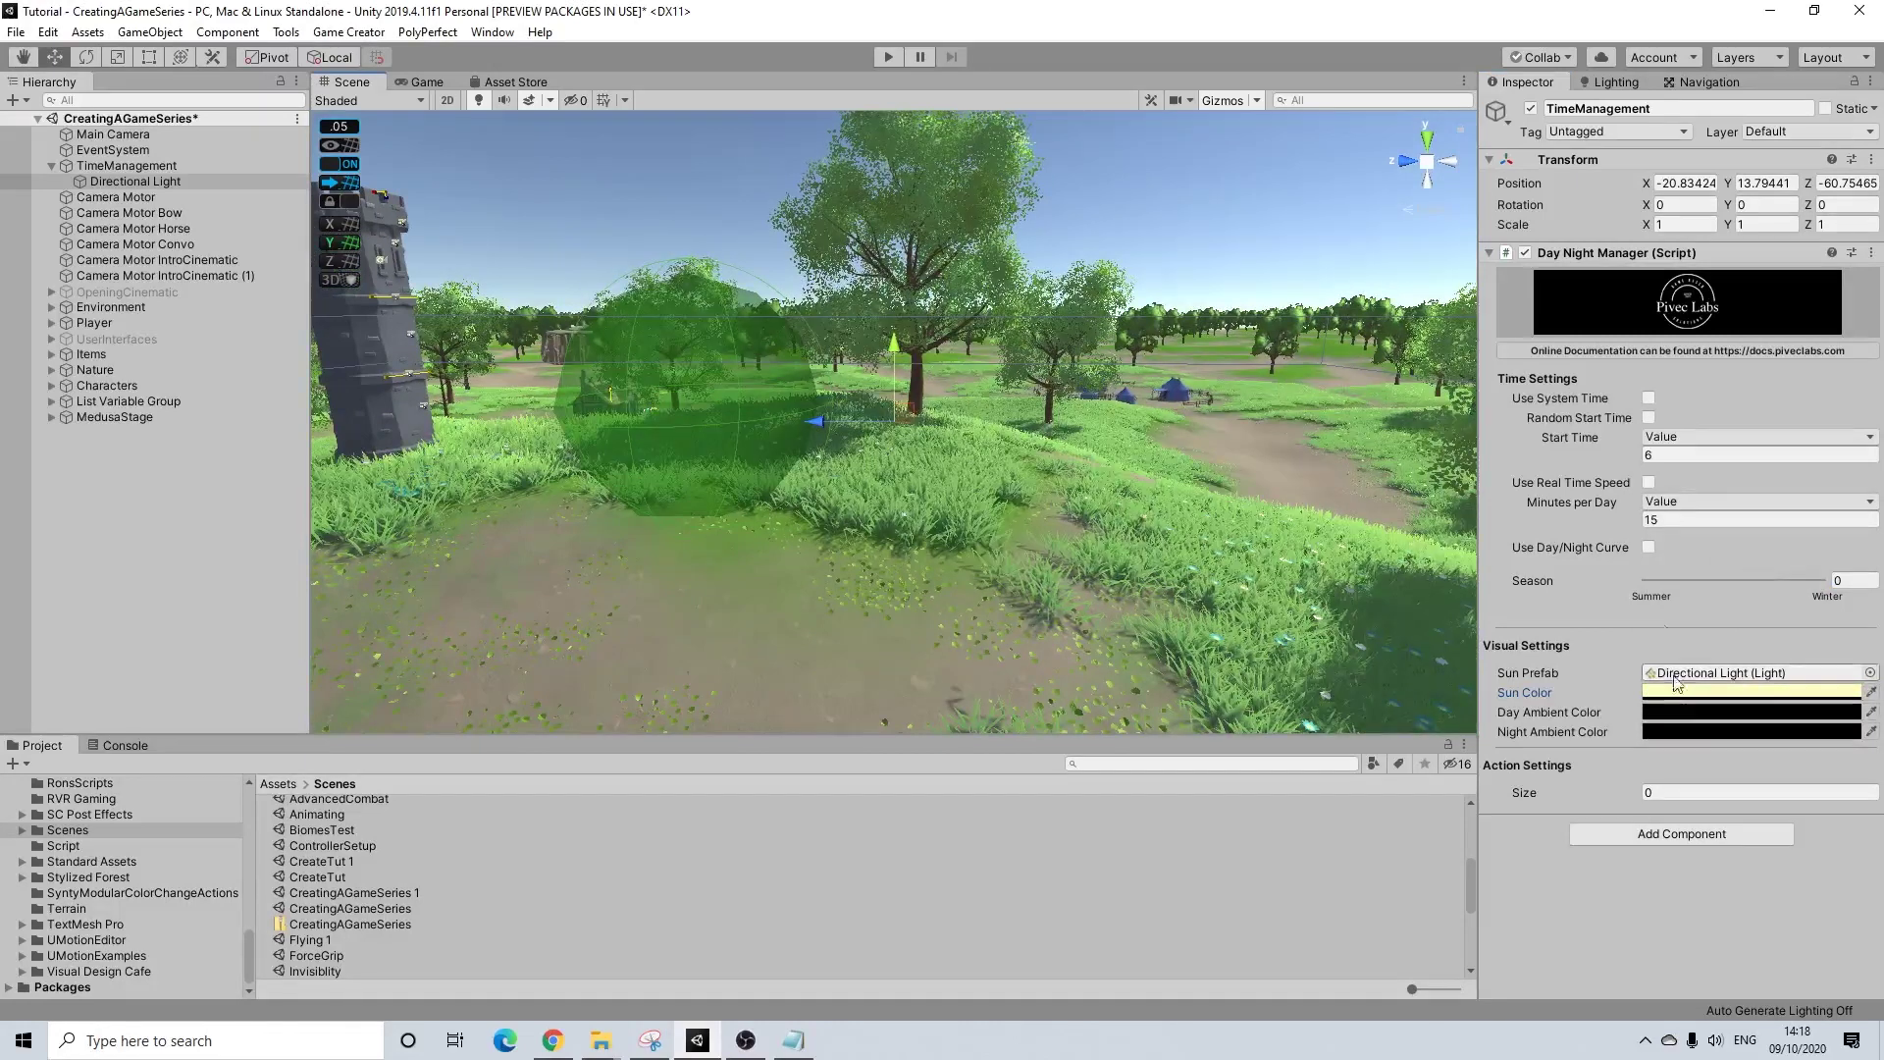
# - Set the Day Ambient Color of the Day Night Manager to a very light blue, D8F7FF
pyautogui.click(1675, 714)
pyautogui.click(1671, 669)
pyautogui.click(1785, 636)
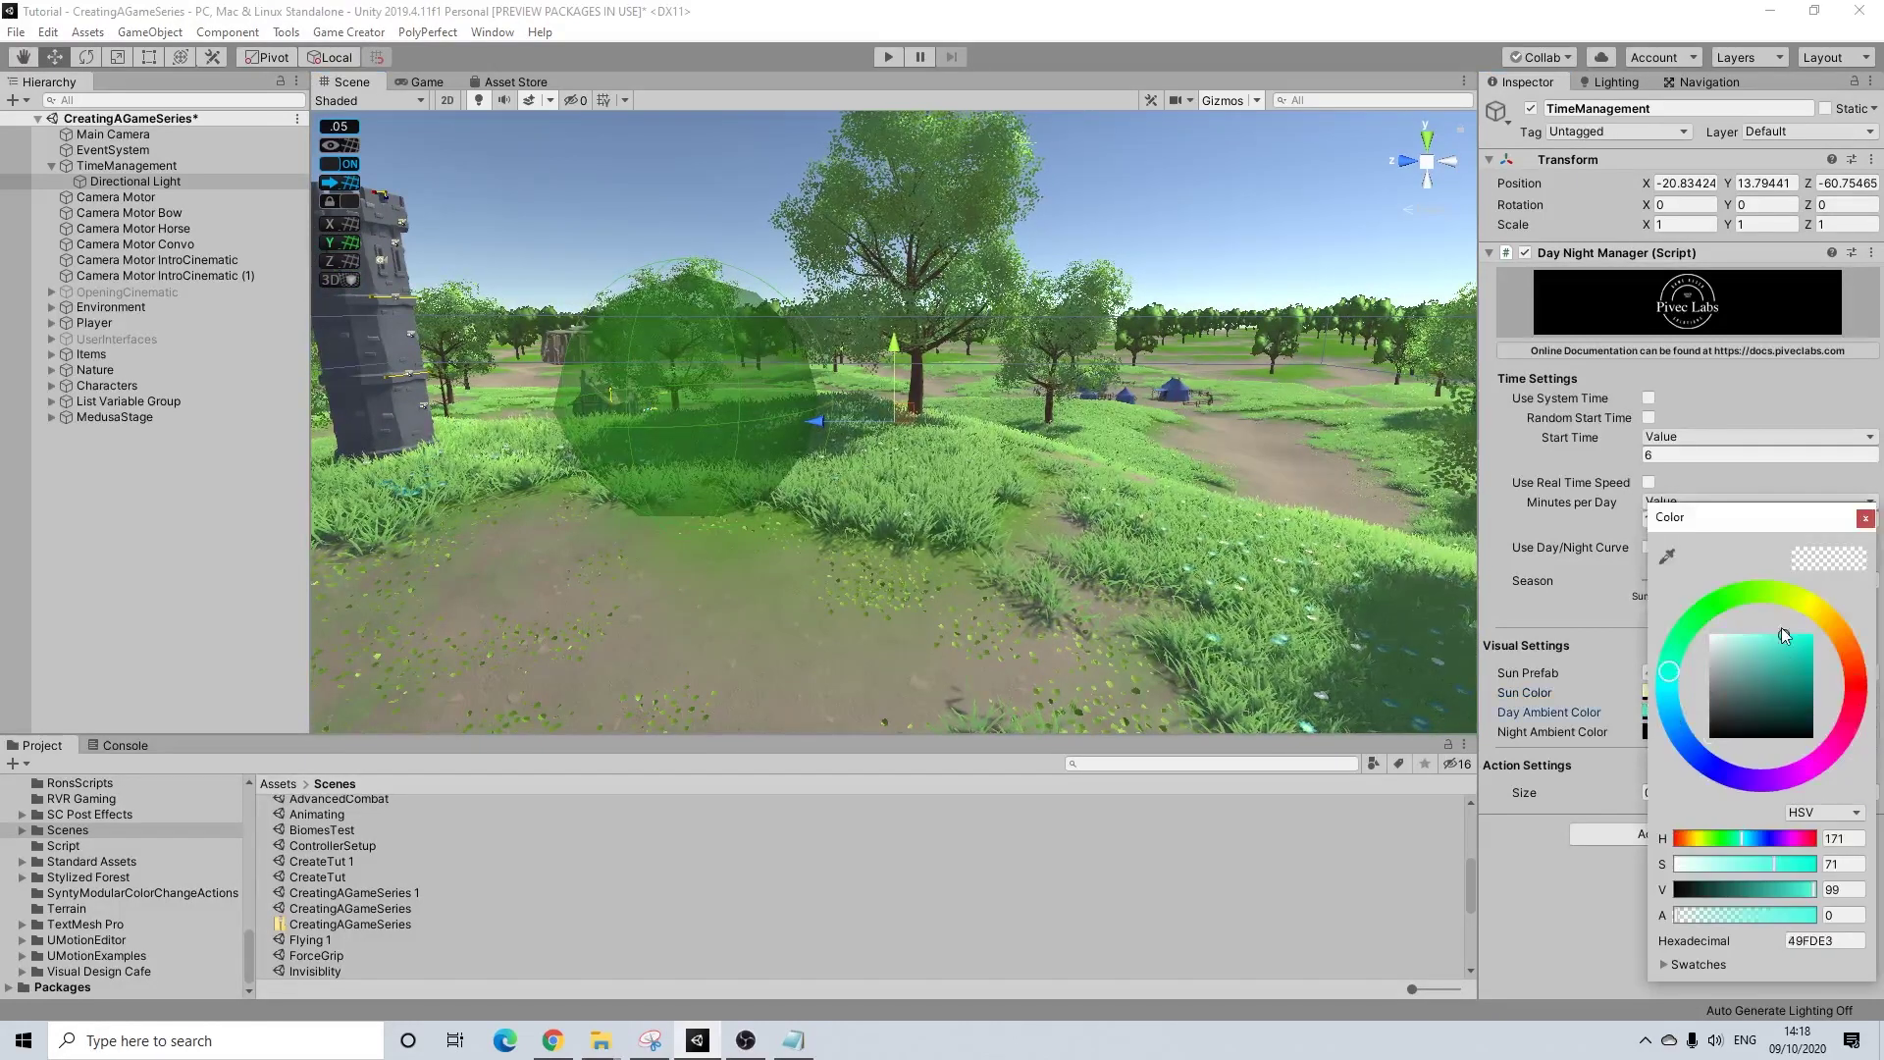
pyautogui.click(1676, 714)
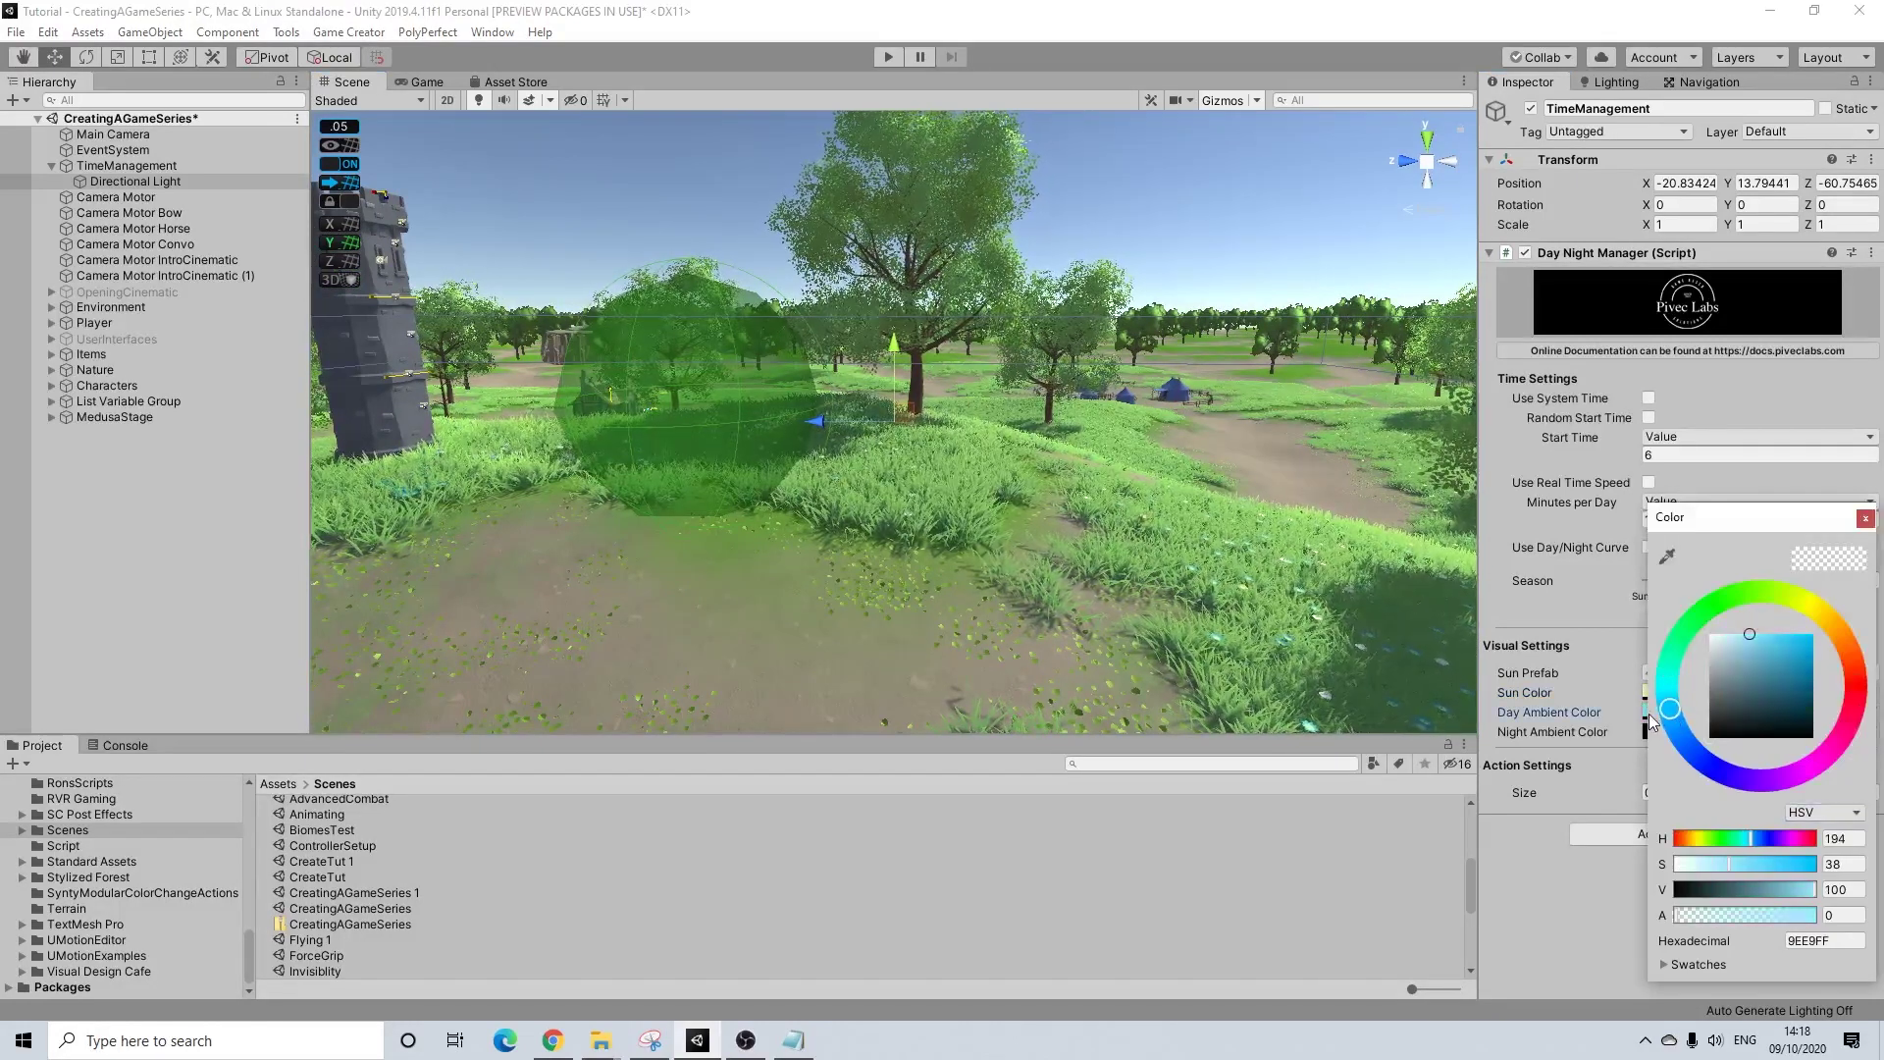
pyautogui.click(1865, 519)
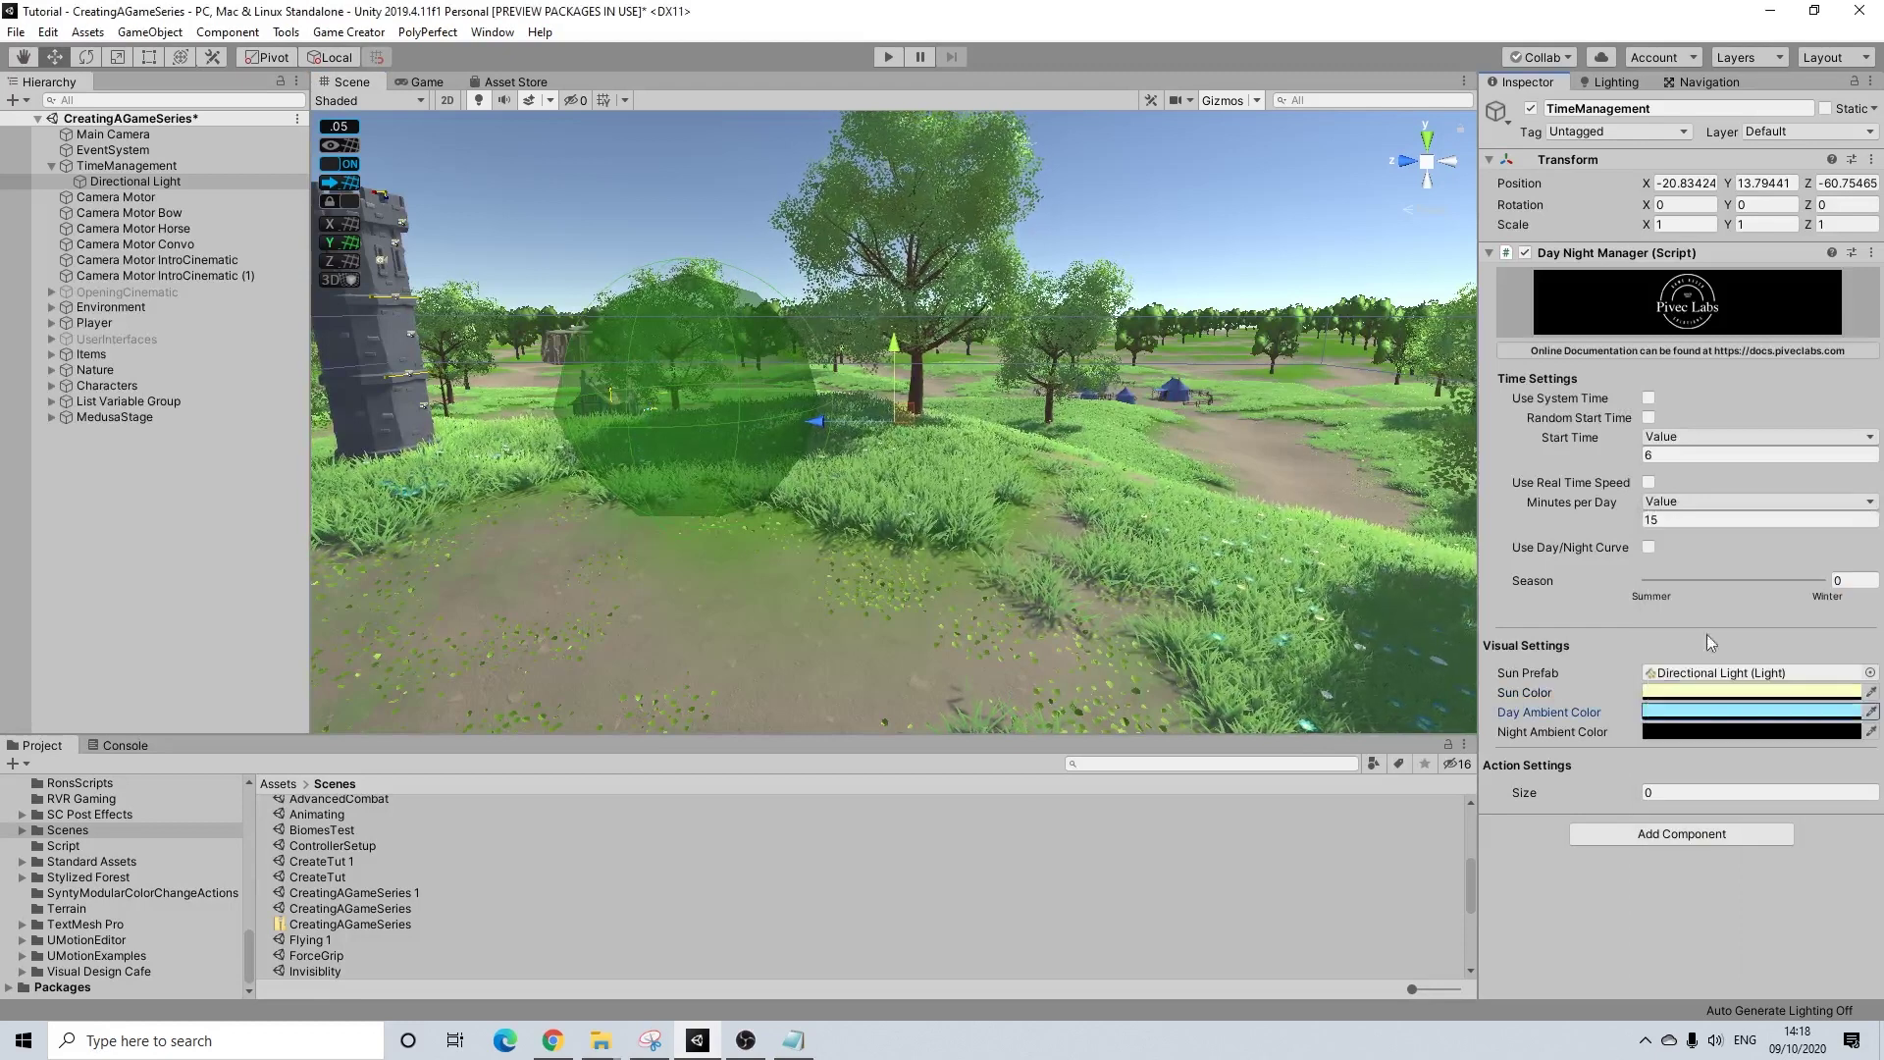
pyautogui.click(1724, 713)
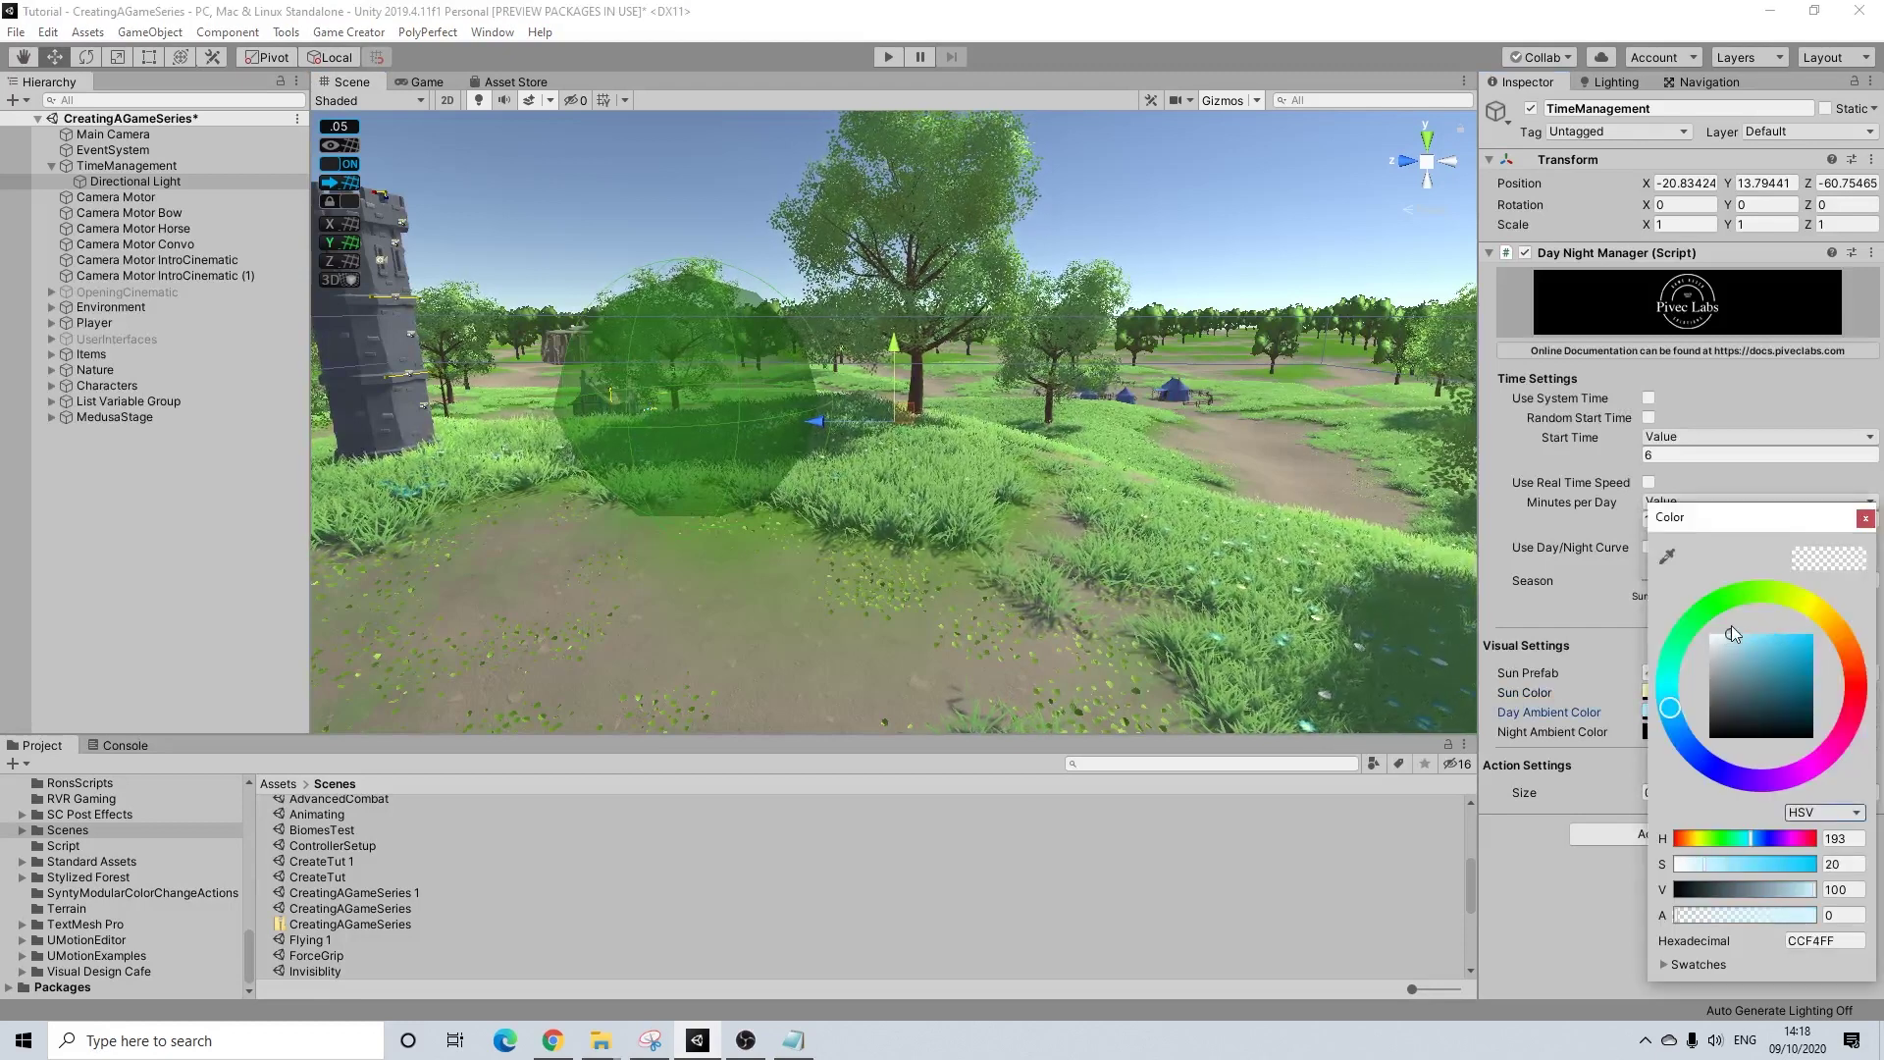
pyautogui.click(1865, 519)
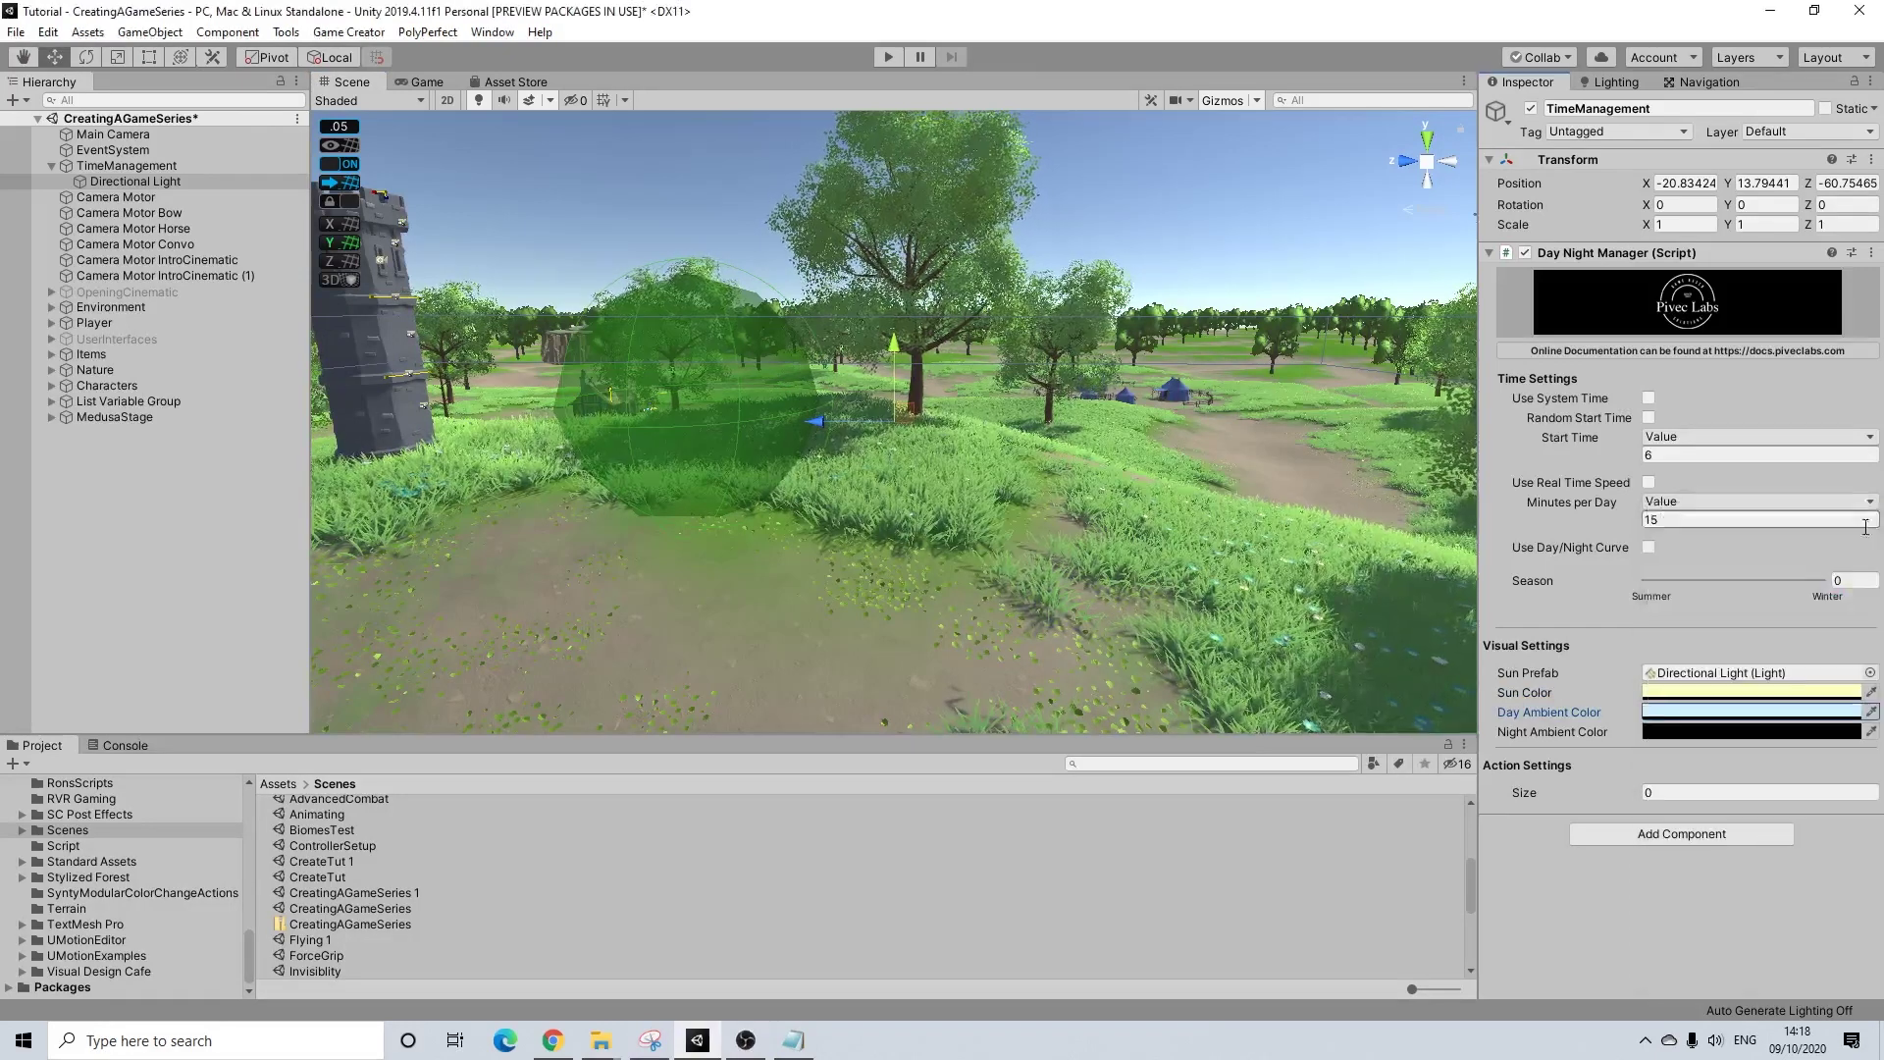
pyautogui.click(1722, 713)
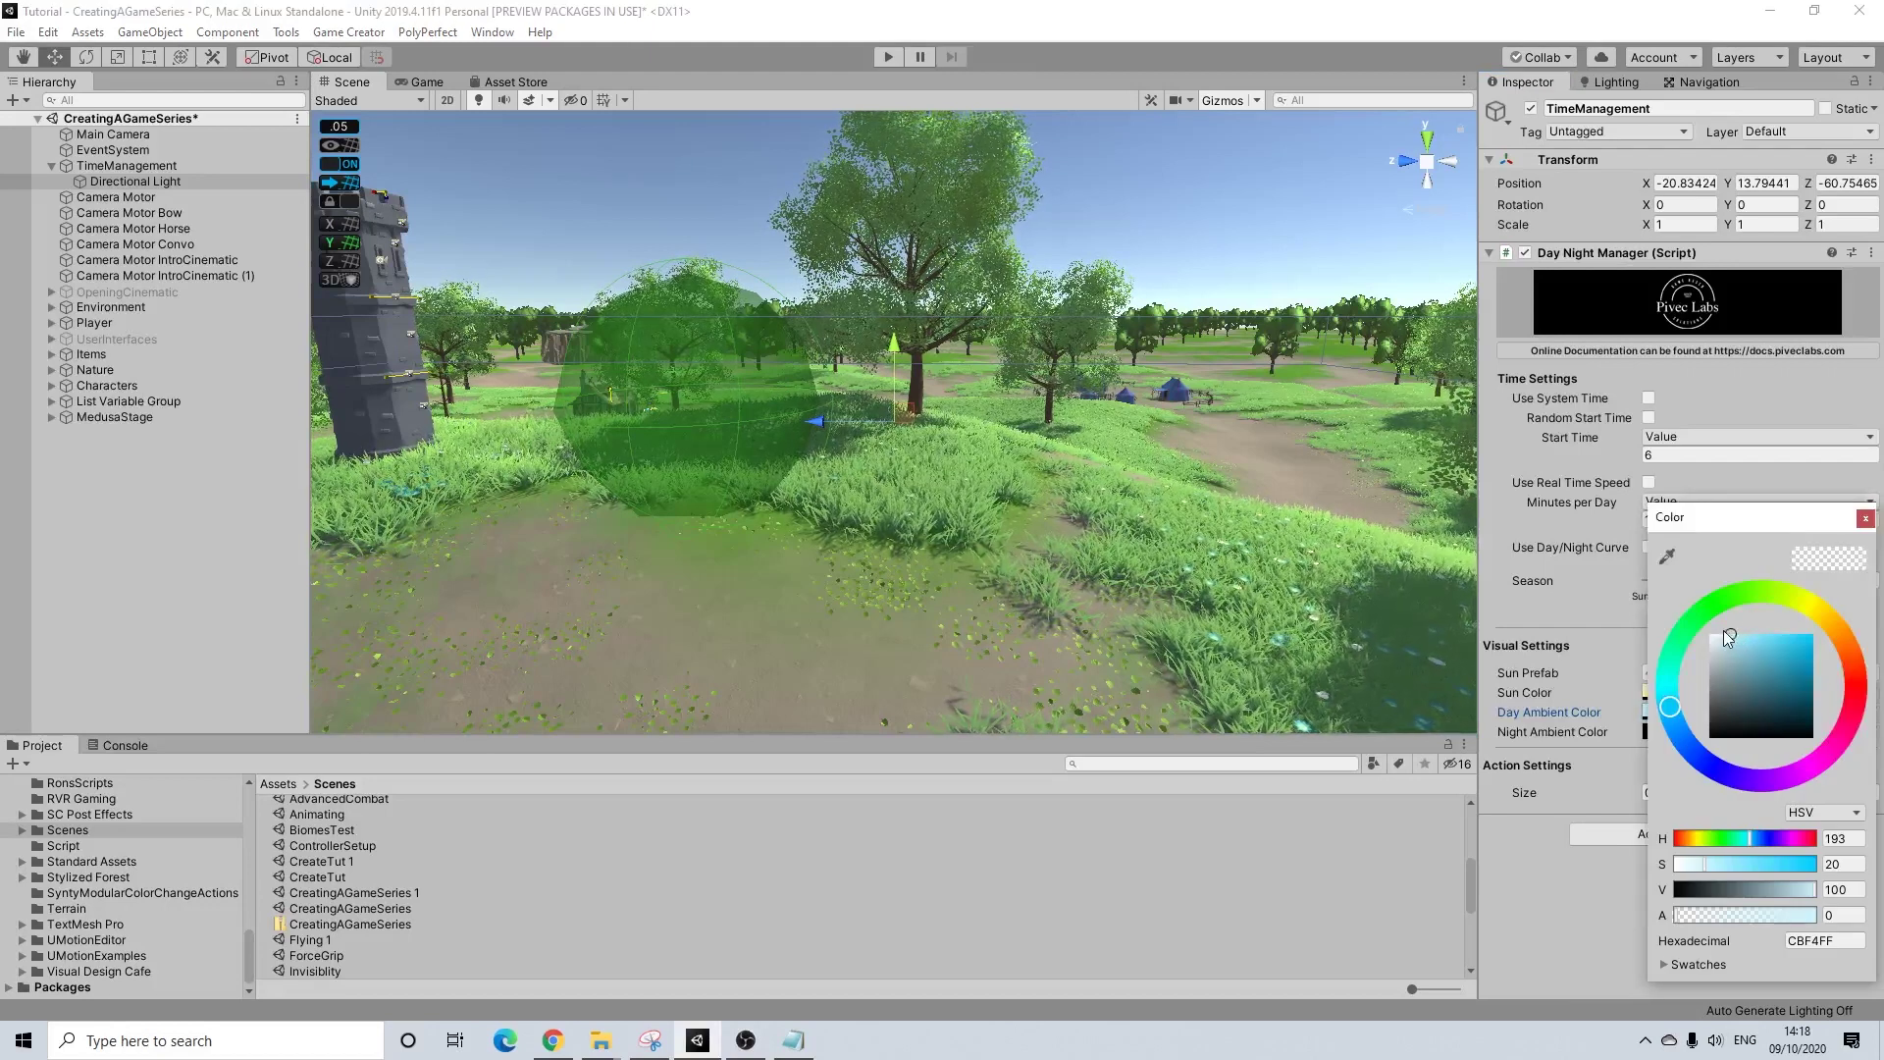
pyautogui.moveTo(1725, 634); pyautogui.dragTo(1727, 627)
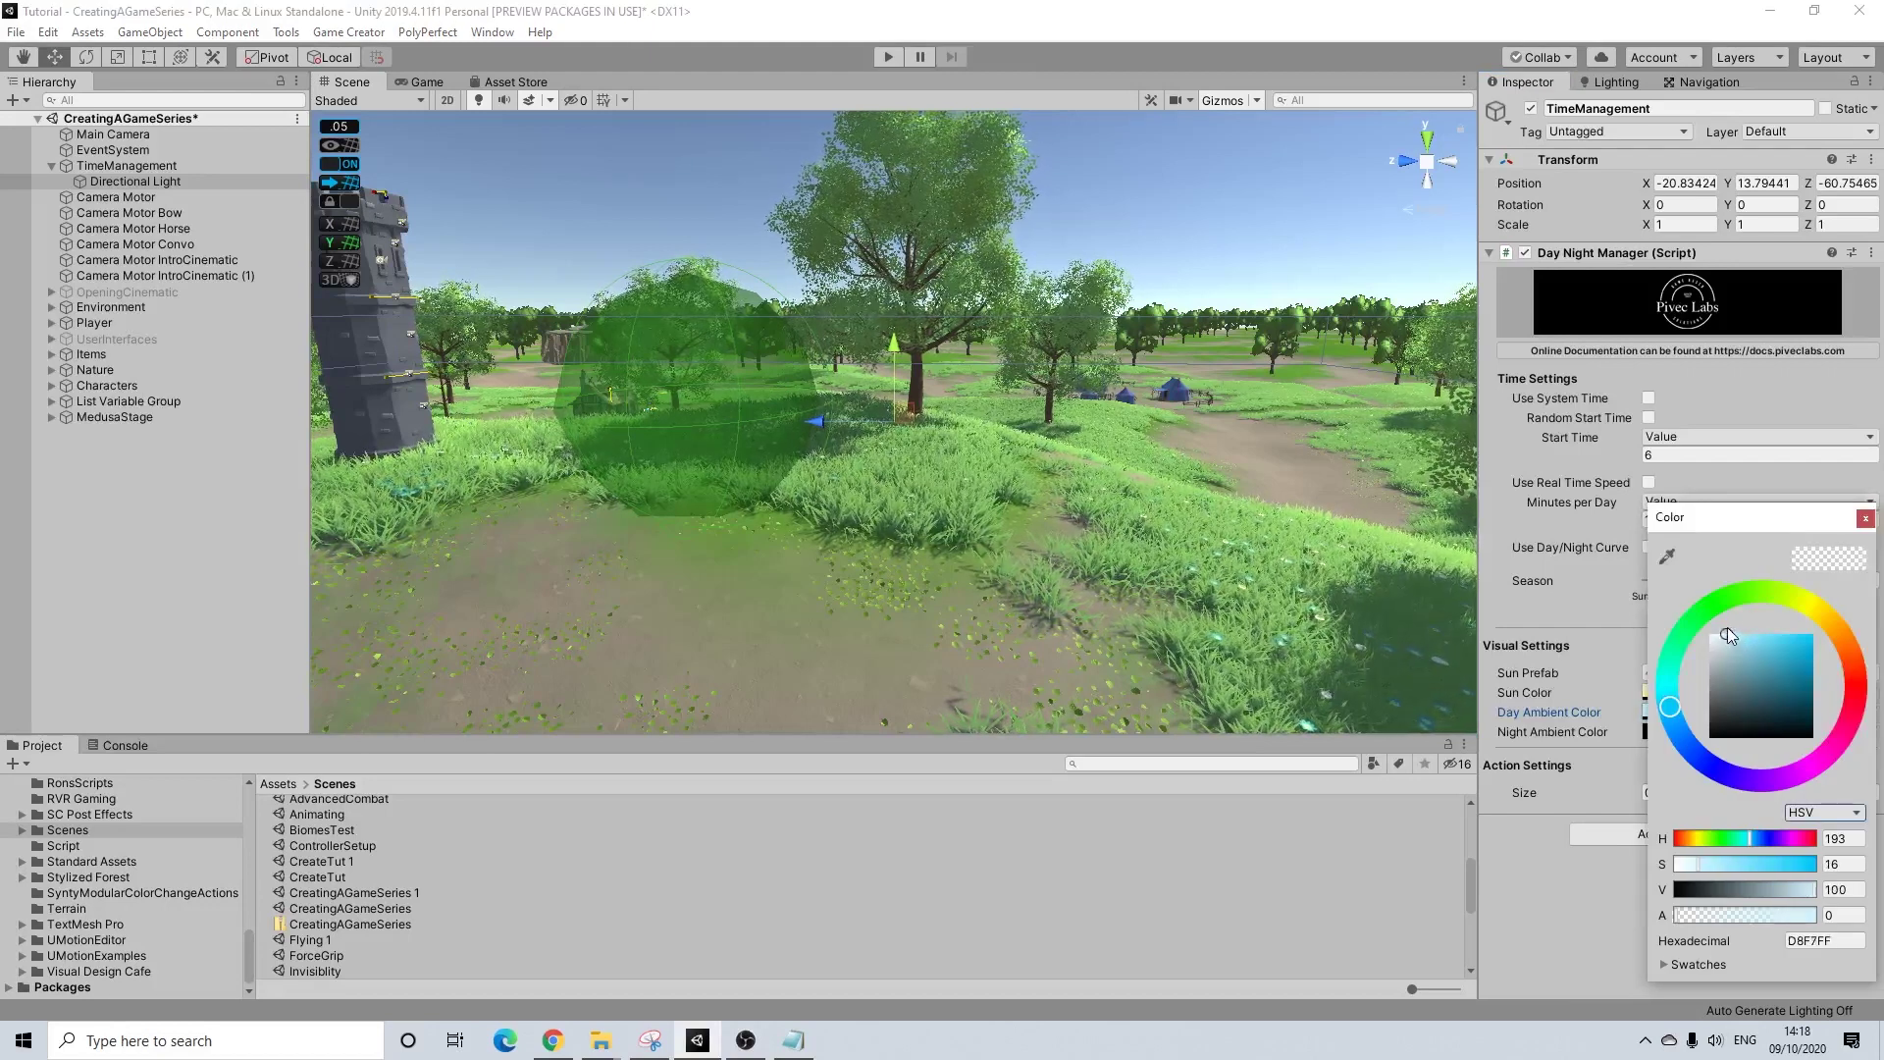
pyautogui.click(1863, 518)
# - Set the Night Ambient Color of the Day Night Manager to a fully saturated dark blue
pyautogui.click(1729, 732)
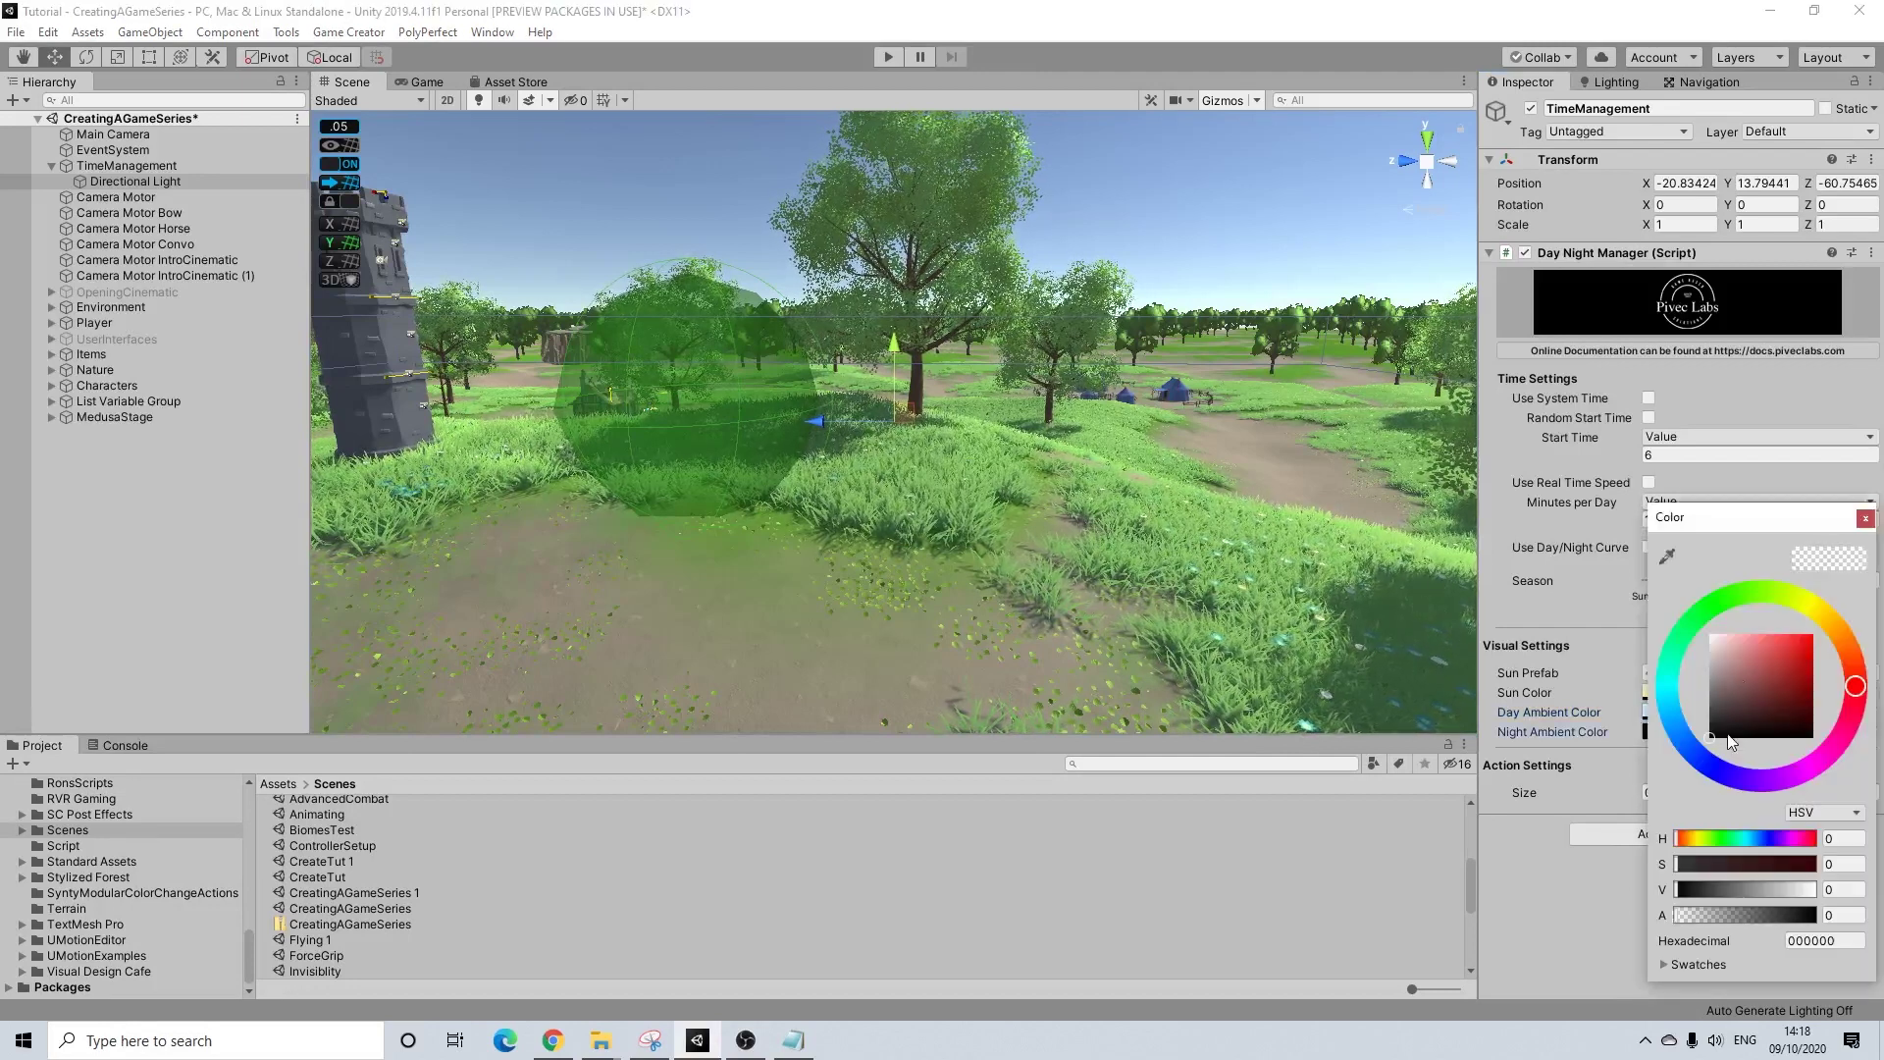
pyautogui.click(1710, 768)
pyautogui.moveTo(1790, 715)
pyautogui.mouseDown()
pyautogui.moveTo(1851, 677)
pyautogui.moveTo(1881, 690)
pyautogui.mouseUp()
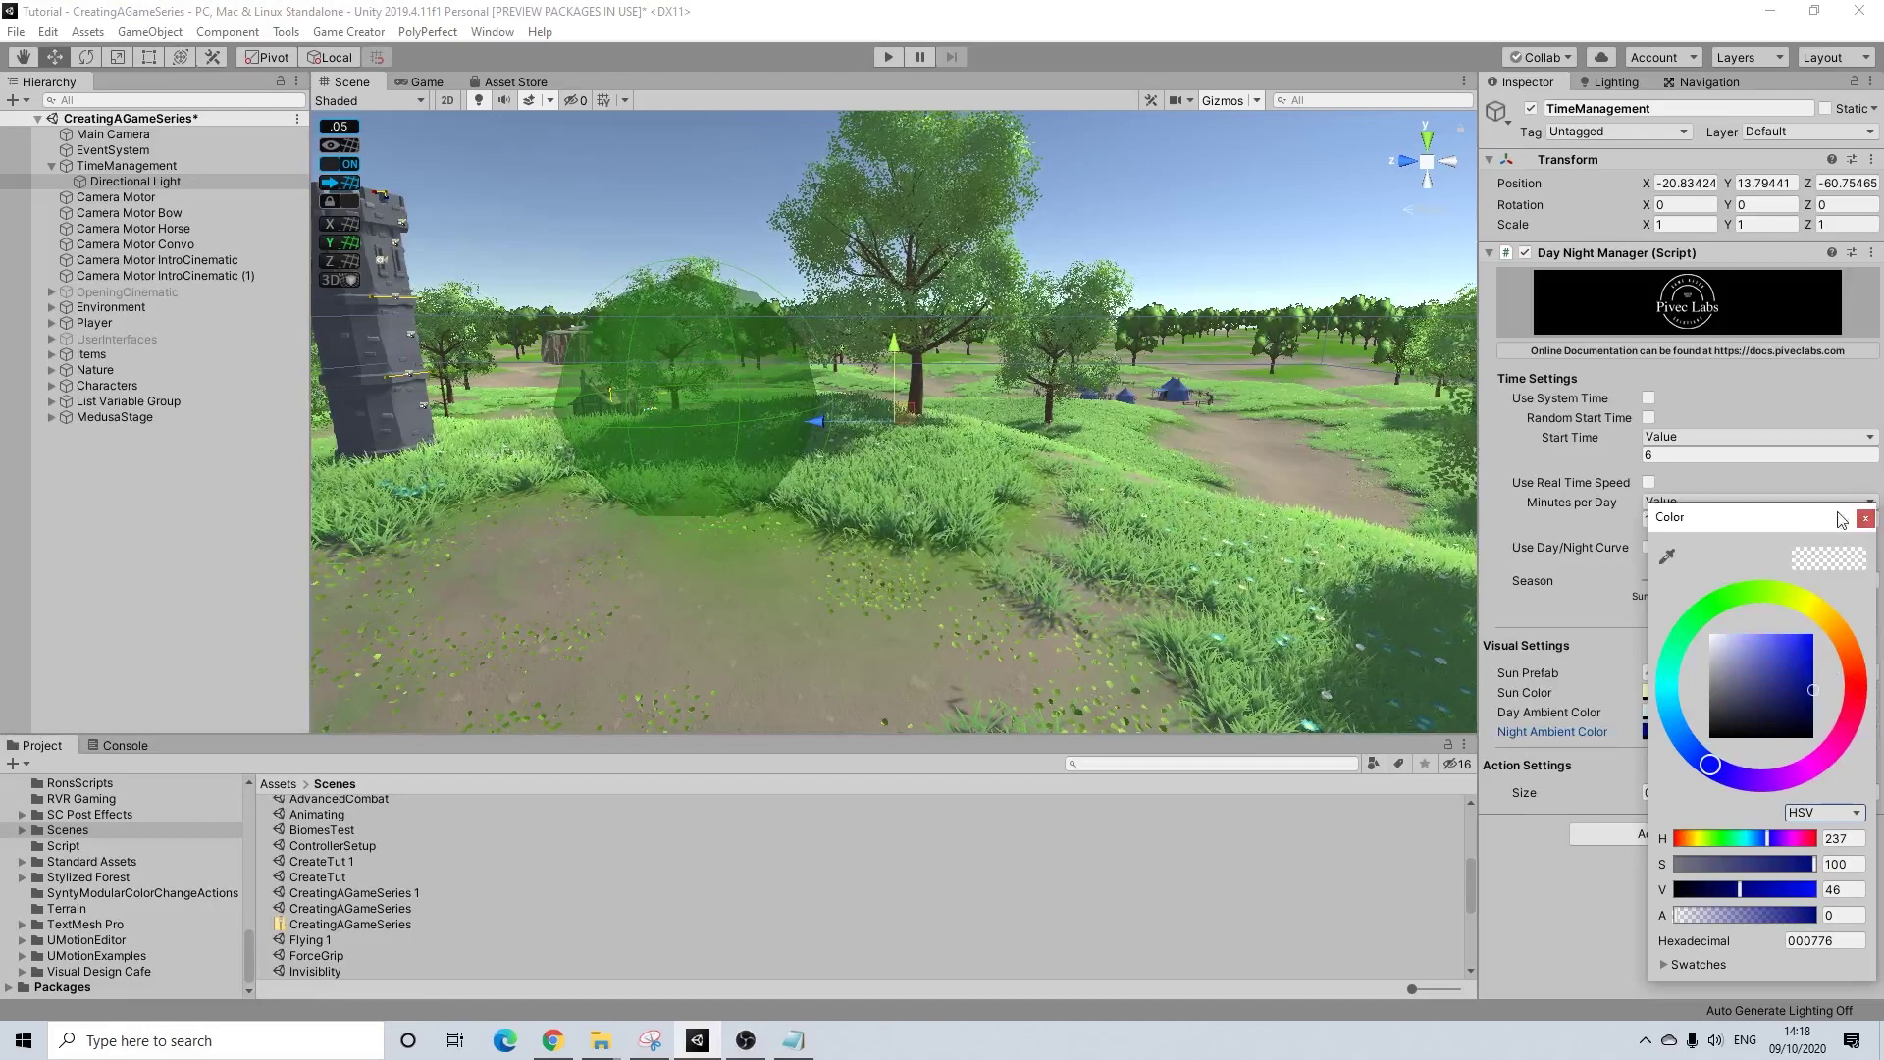
pyautogui.click(1864, 518)
pyautogui.click(1836, 732)
pyautogui.moveTo(1809, 692); pyautogui.dragTo(1825, 705)
pyautogui.click(1864, 520)
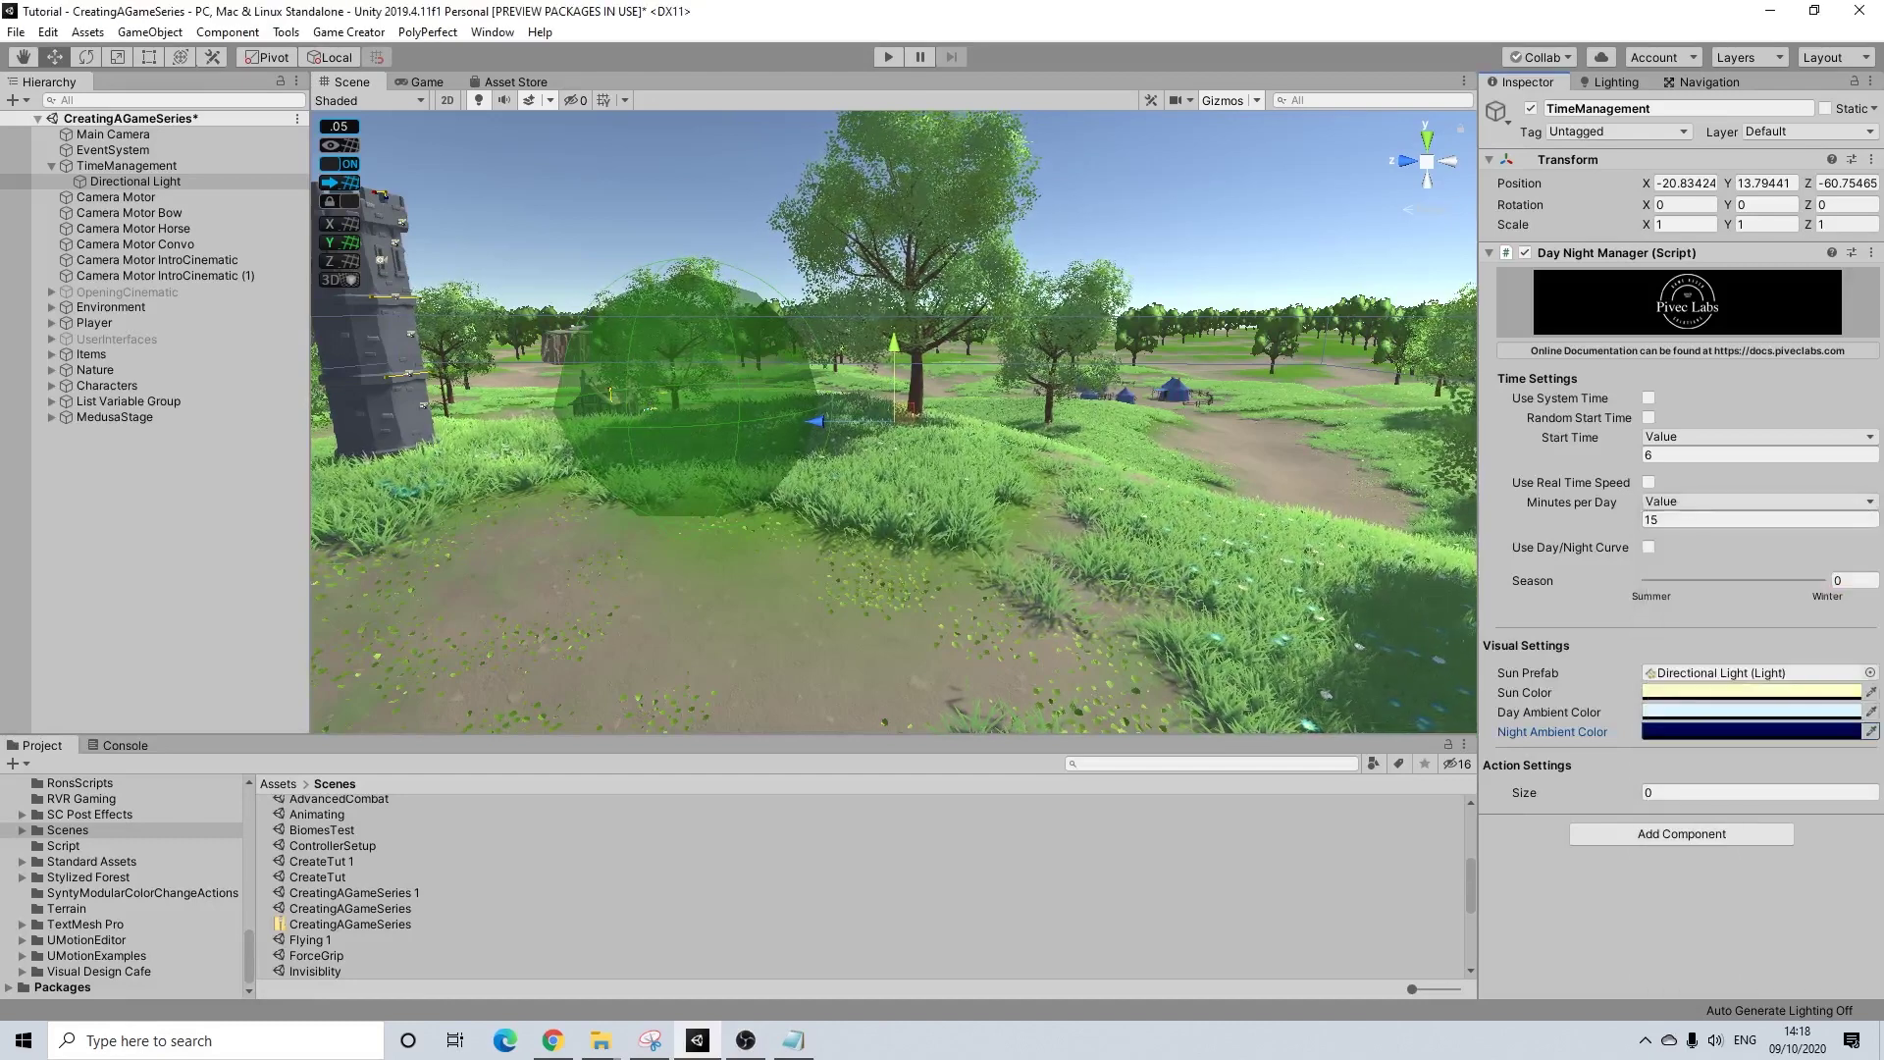
# - Change the Directional Light's mode to Realtime
pyautogui.click(162, 182)
pyautogui.click(1707, 331)
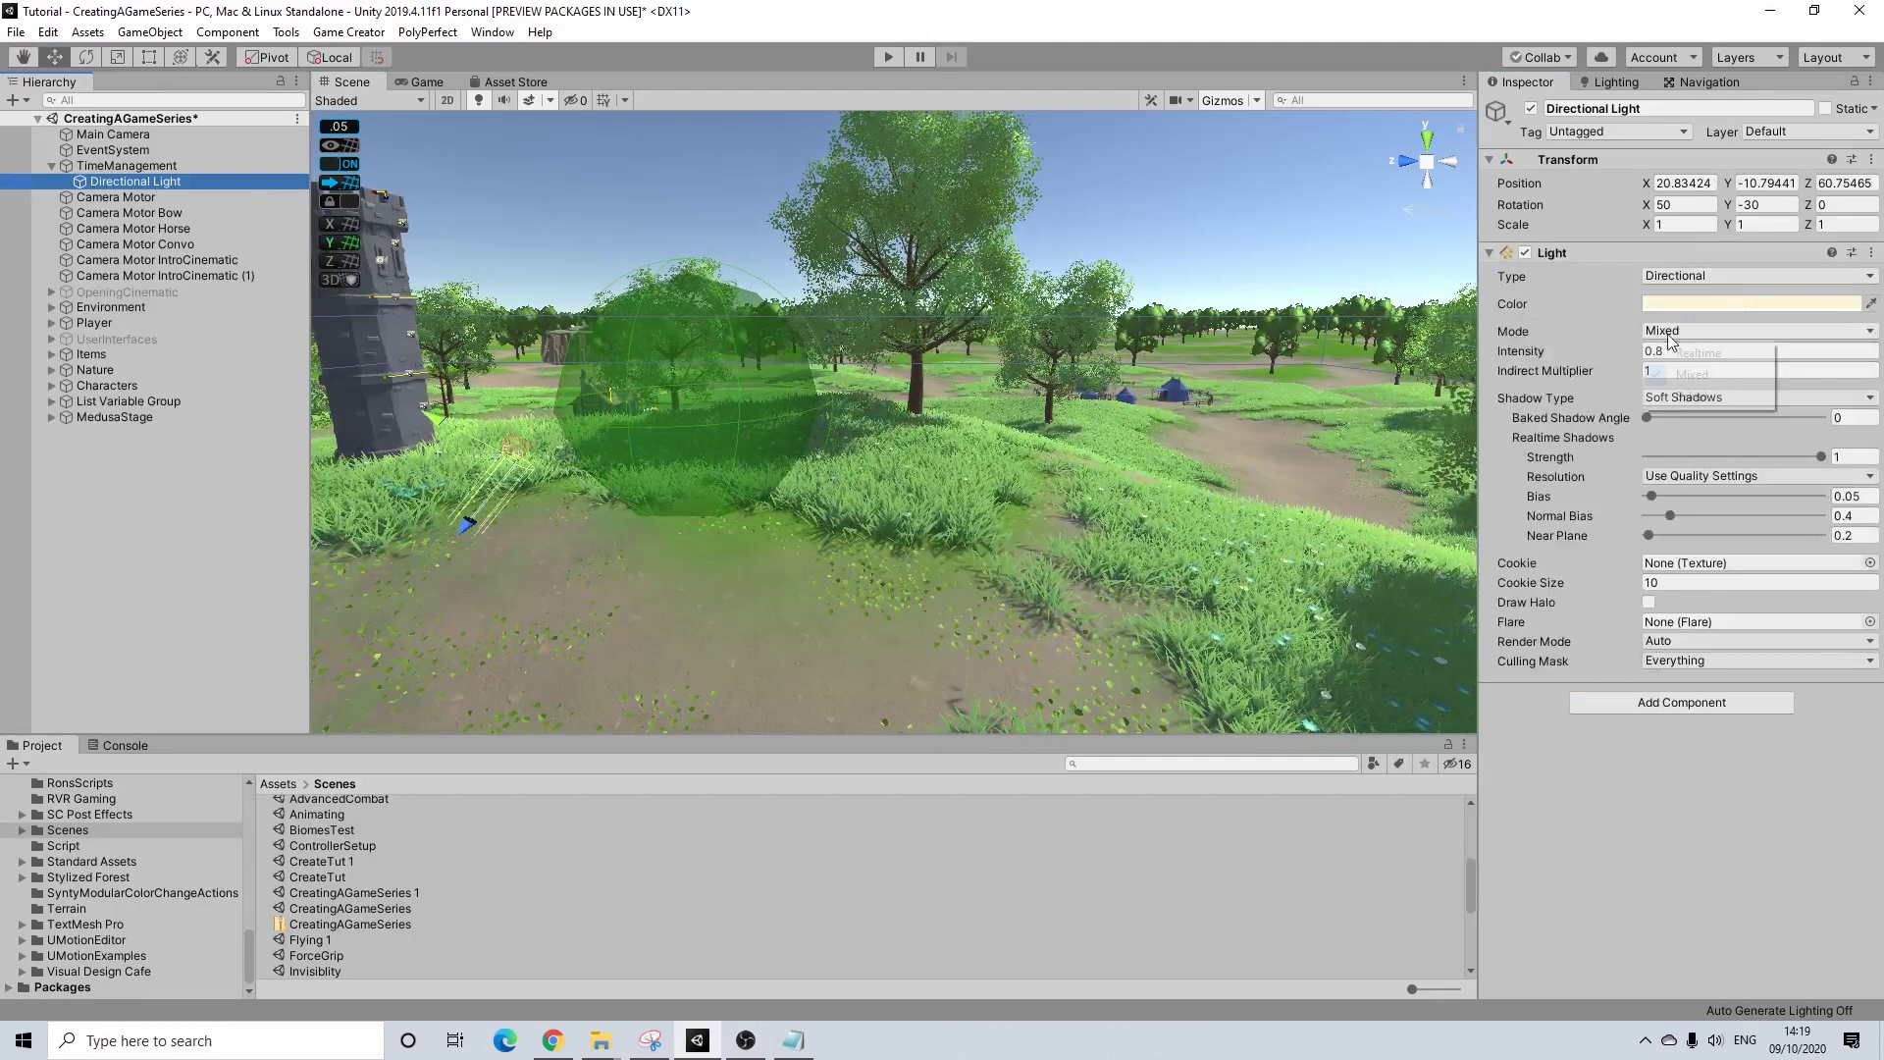
pyautogui.click(1703, 353)
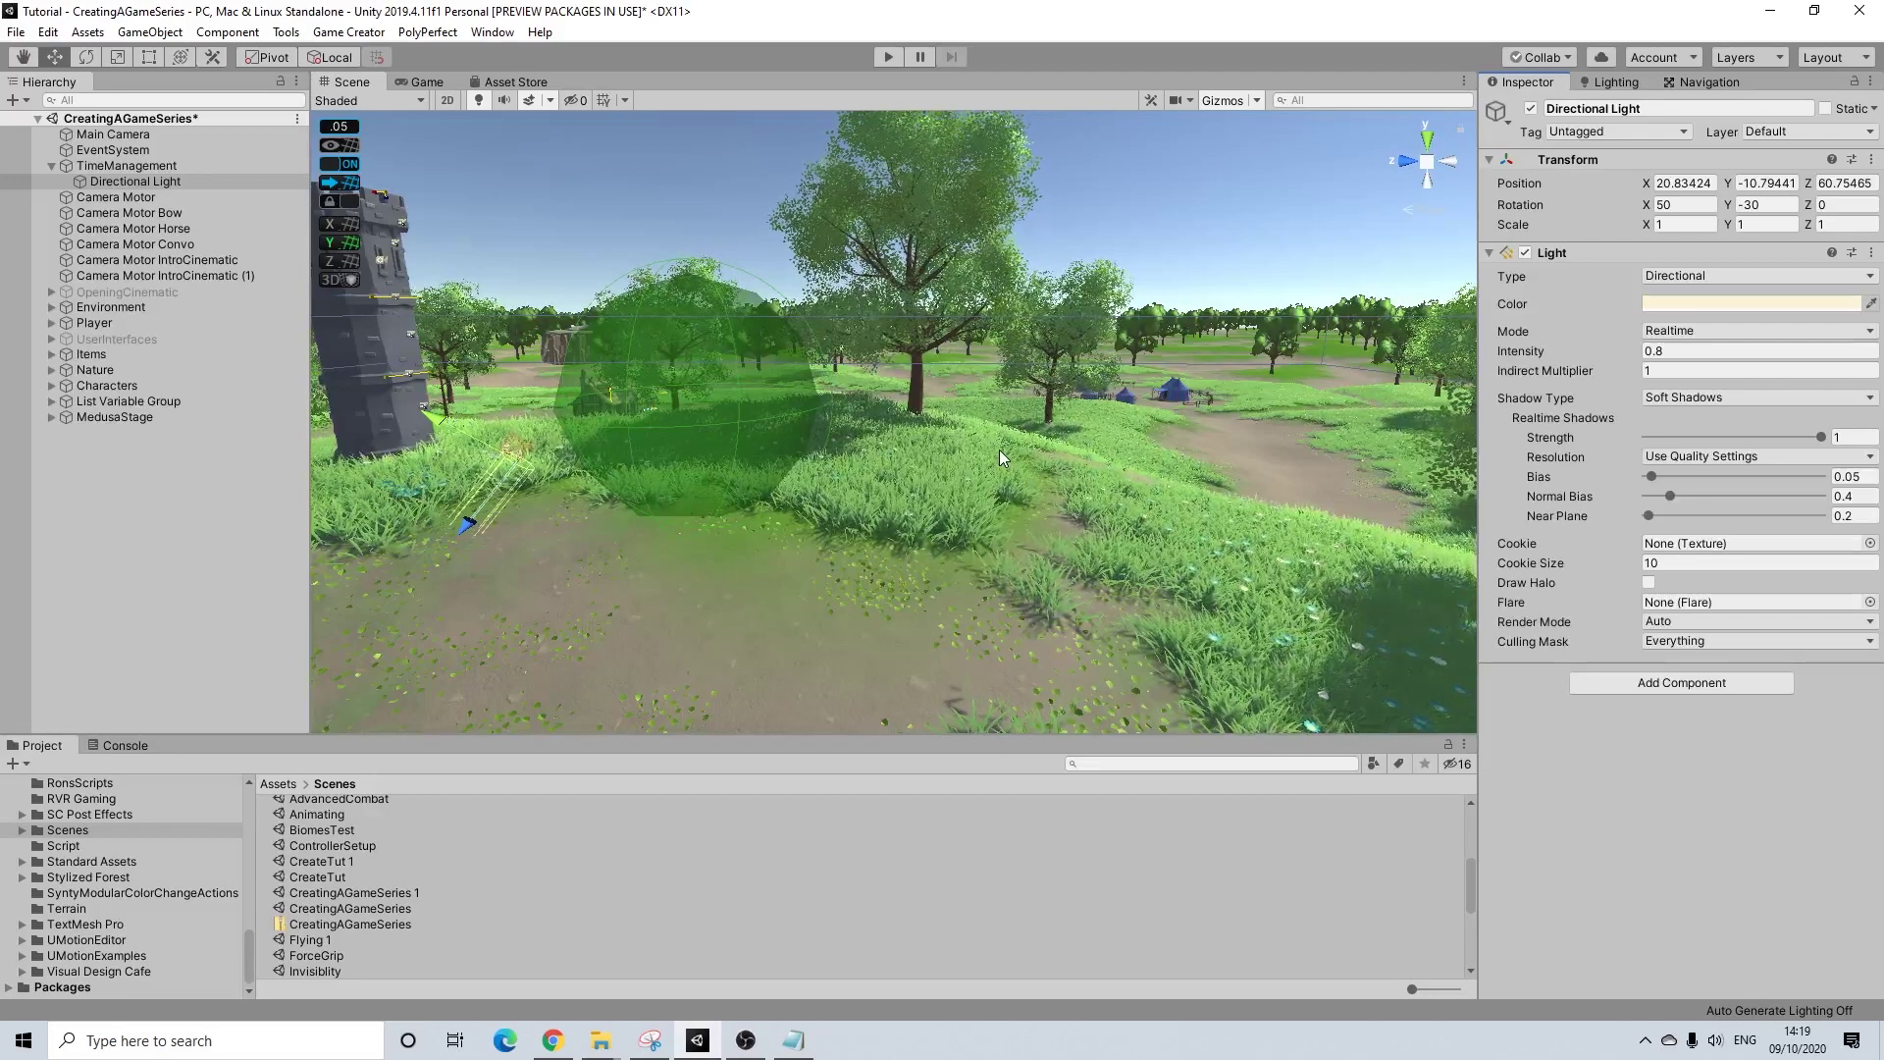
# - Set the Minutes per Day value of TimeManagement's Day Night Manager to 1
pyautogui.keyDown('alt'); pyautogui.moveTo(998, 449); pyautogui.dragTo(874, 489); pyautogui.keyUp('alt')
pyautogui.click(920, 169)
pyautogui.keyDown('alt'); pyautogui.moveTo(884, 393); pyautogui.dragTo(798, 420); pyautogui.keyUp('alt')
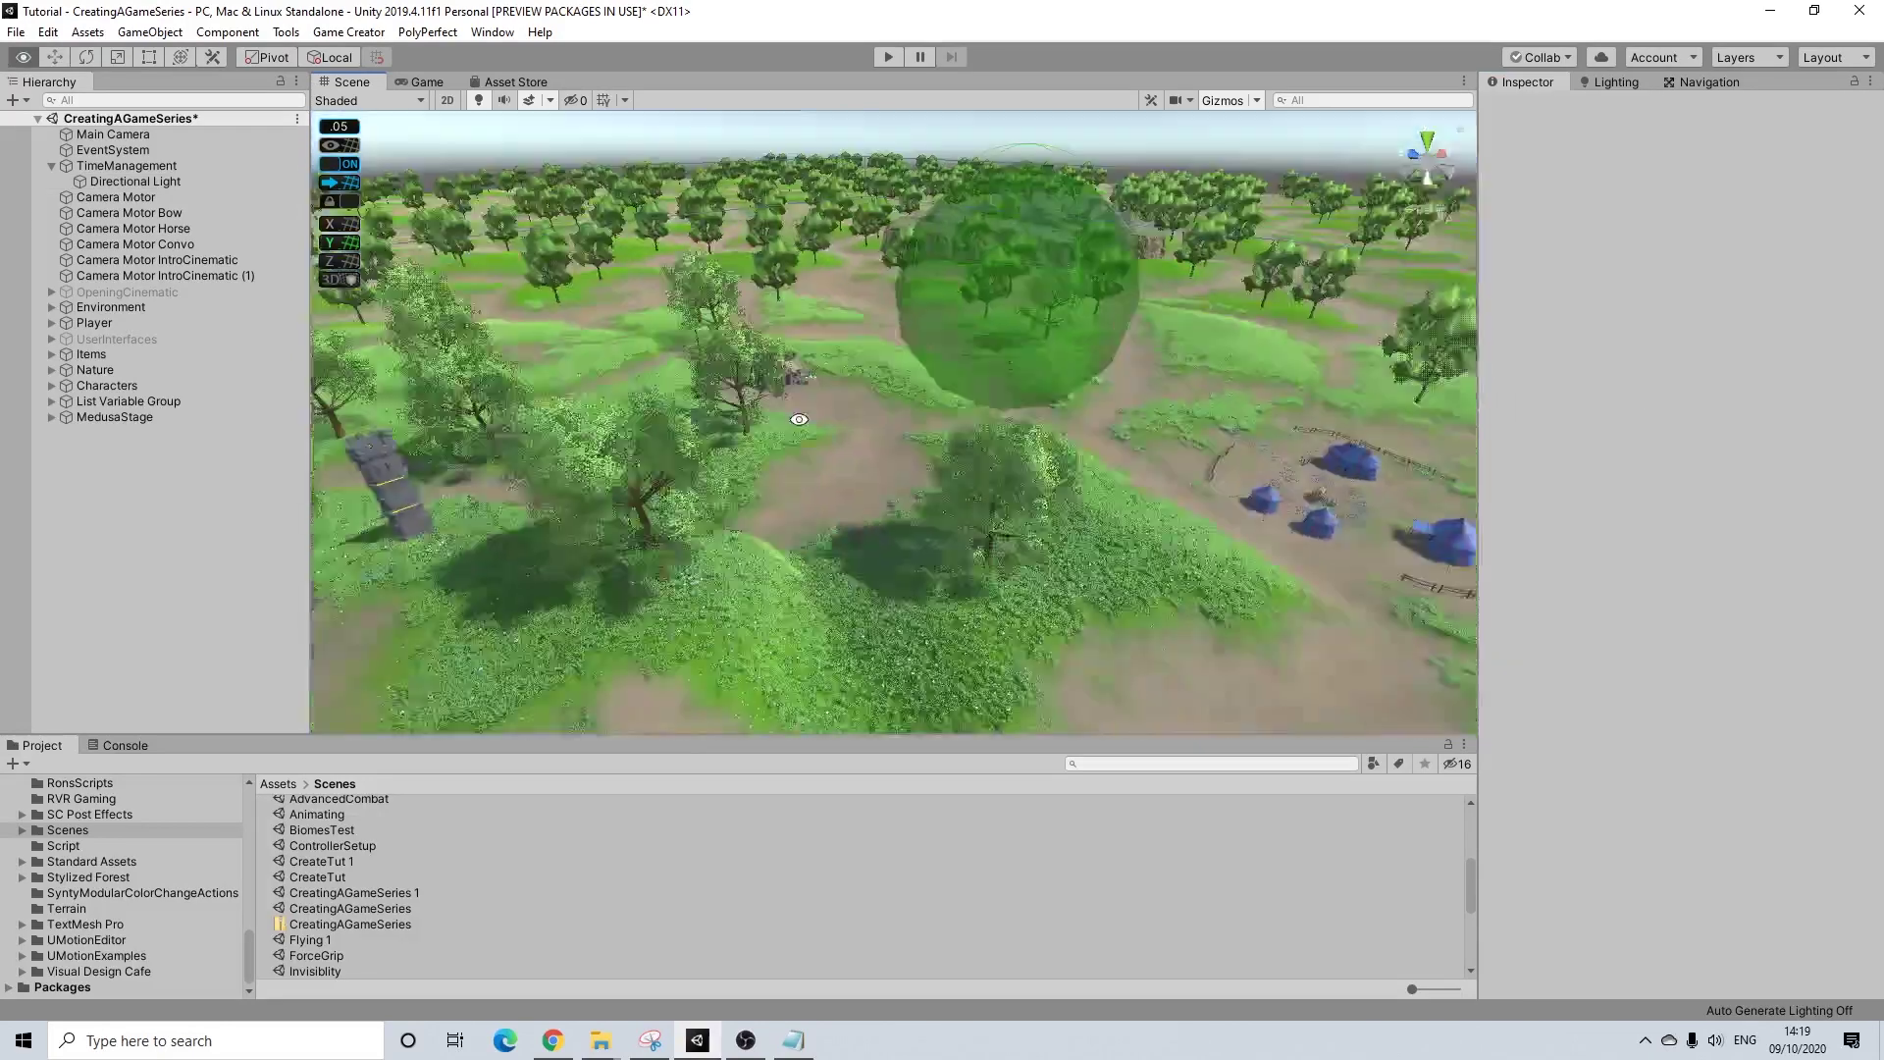
pyautogui.moveTo(799, 420); pyautogui.dragTo(1058, 319, button='middle')
pyautogui.click(128, 165)
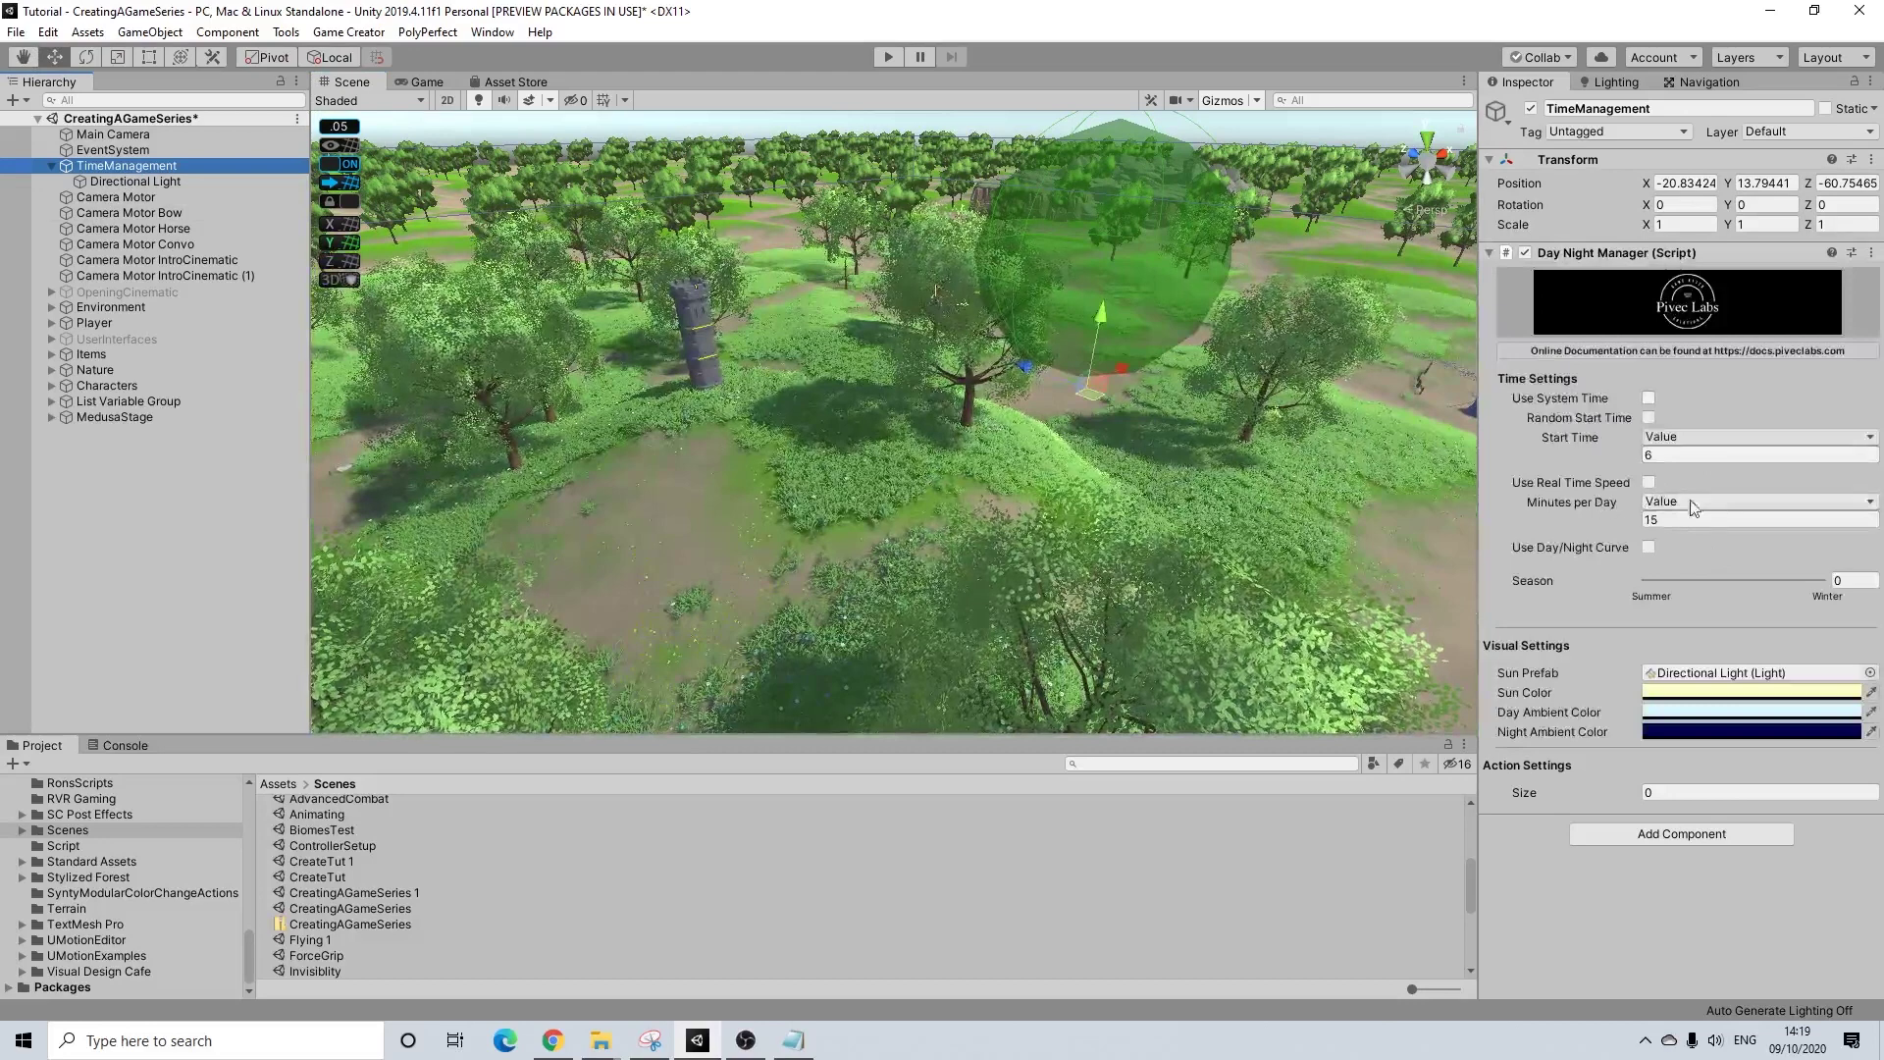
pyautogui.click(1692, 526)
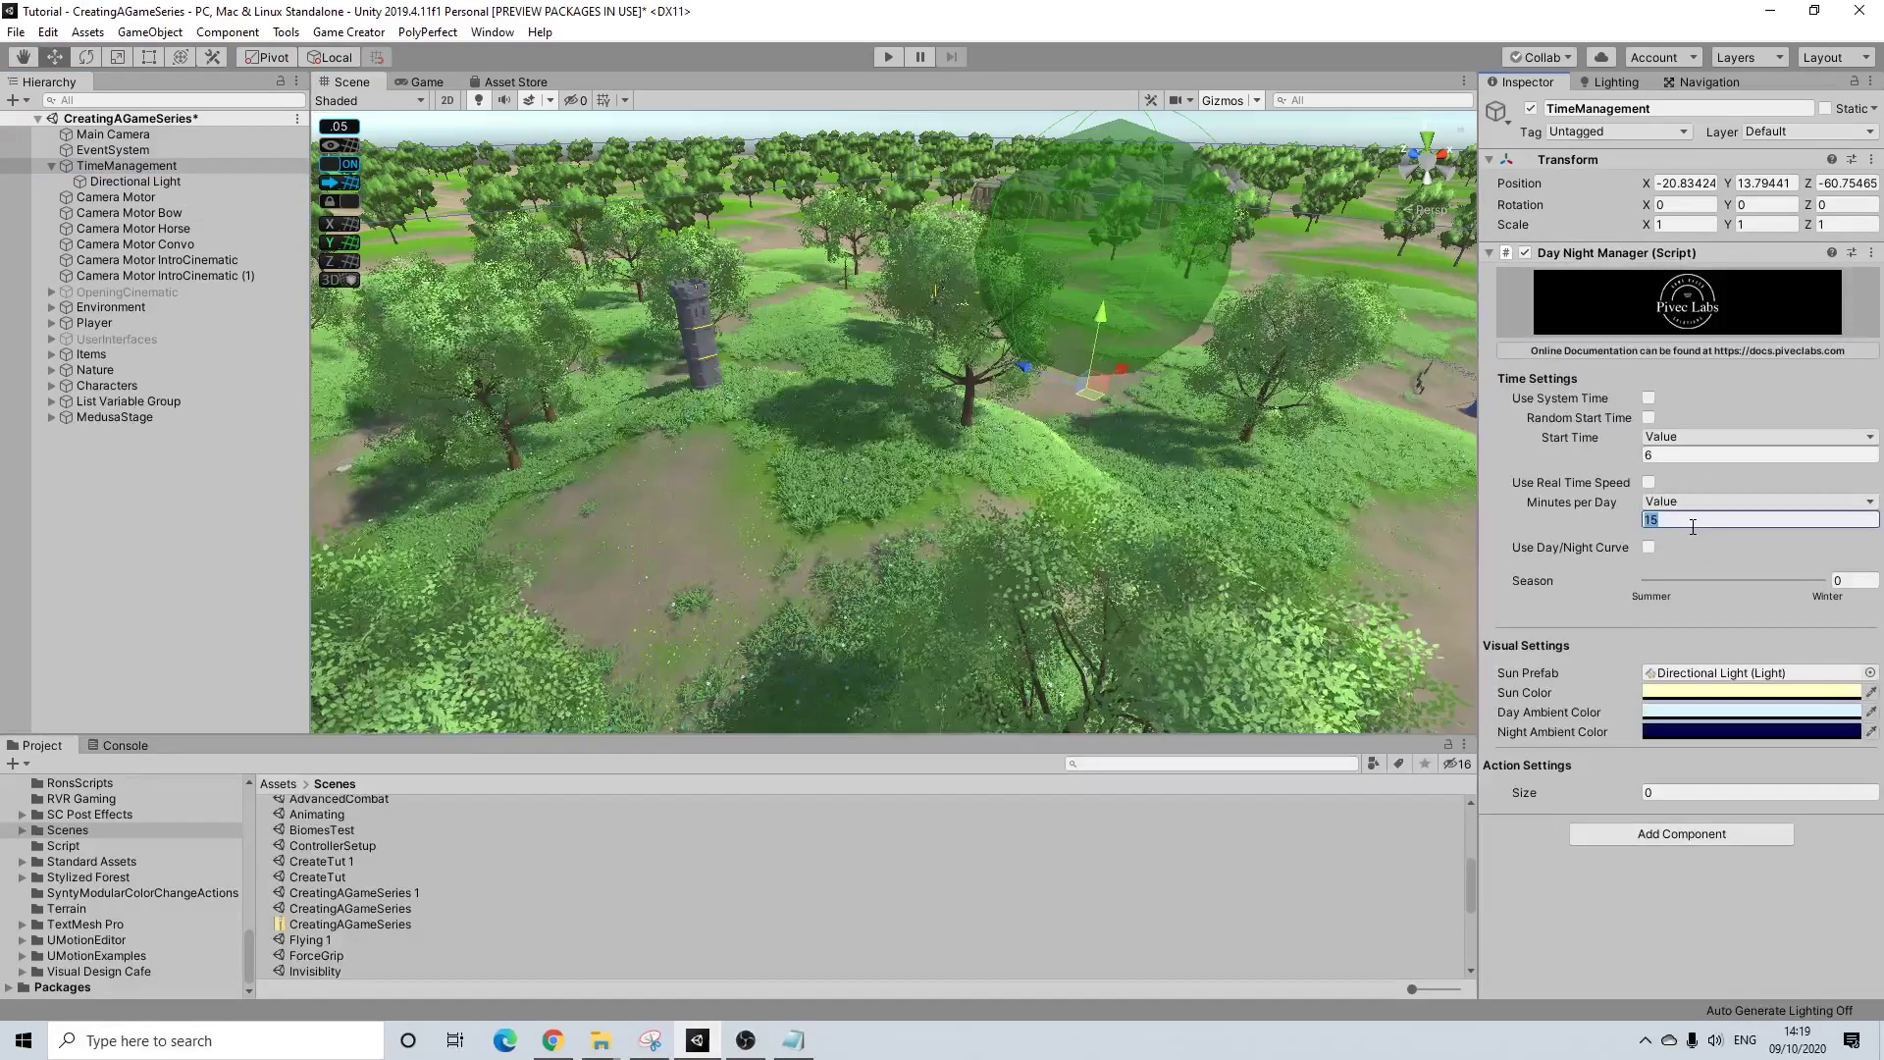
pyautogui.write('1')
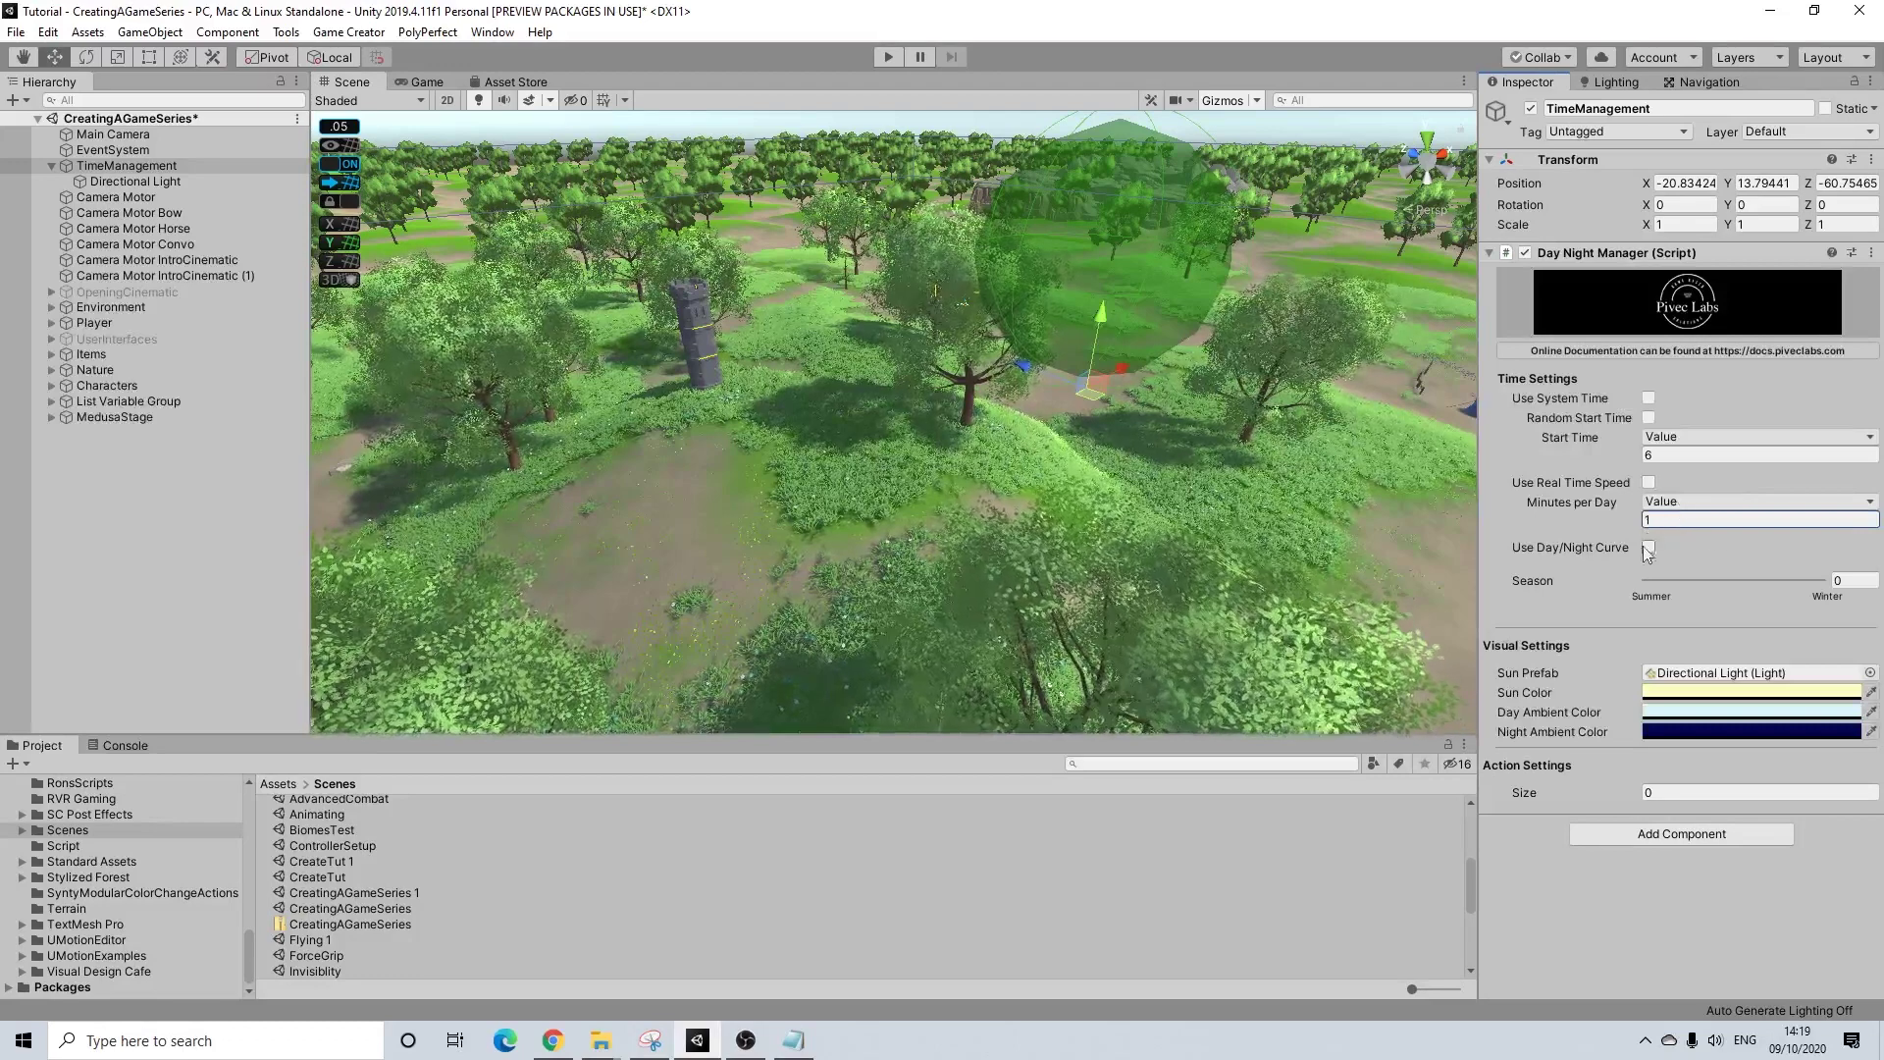
# - Set the Season of TimeManagement's Day Night Manager to 1, at the Summer end
pyautogui.click(1646, 579)
pyautogui.keyDown('alt'); pyautogui.moveTo(821, 506); pyautogui.dragTo(971, 459); pyautogui.keyUp('alt')
pyautogui.scroll(4, 937, 493)
pyautogui.scroll(3, 938, 492)
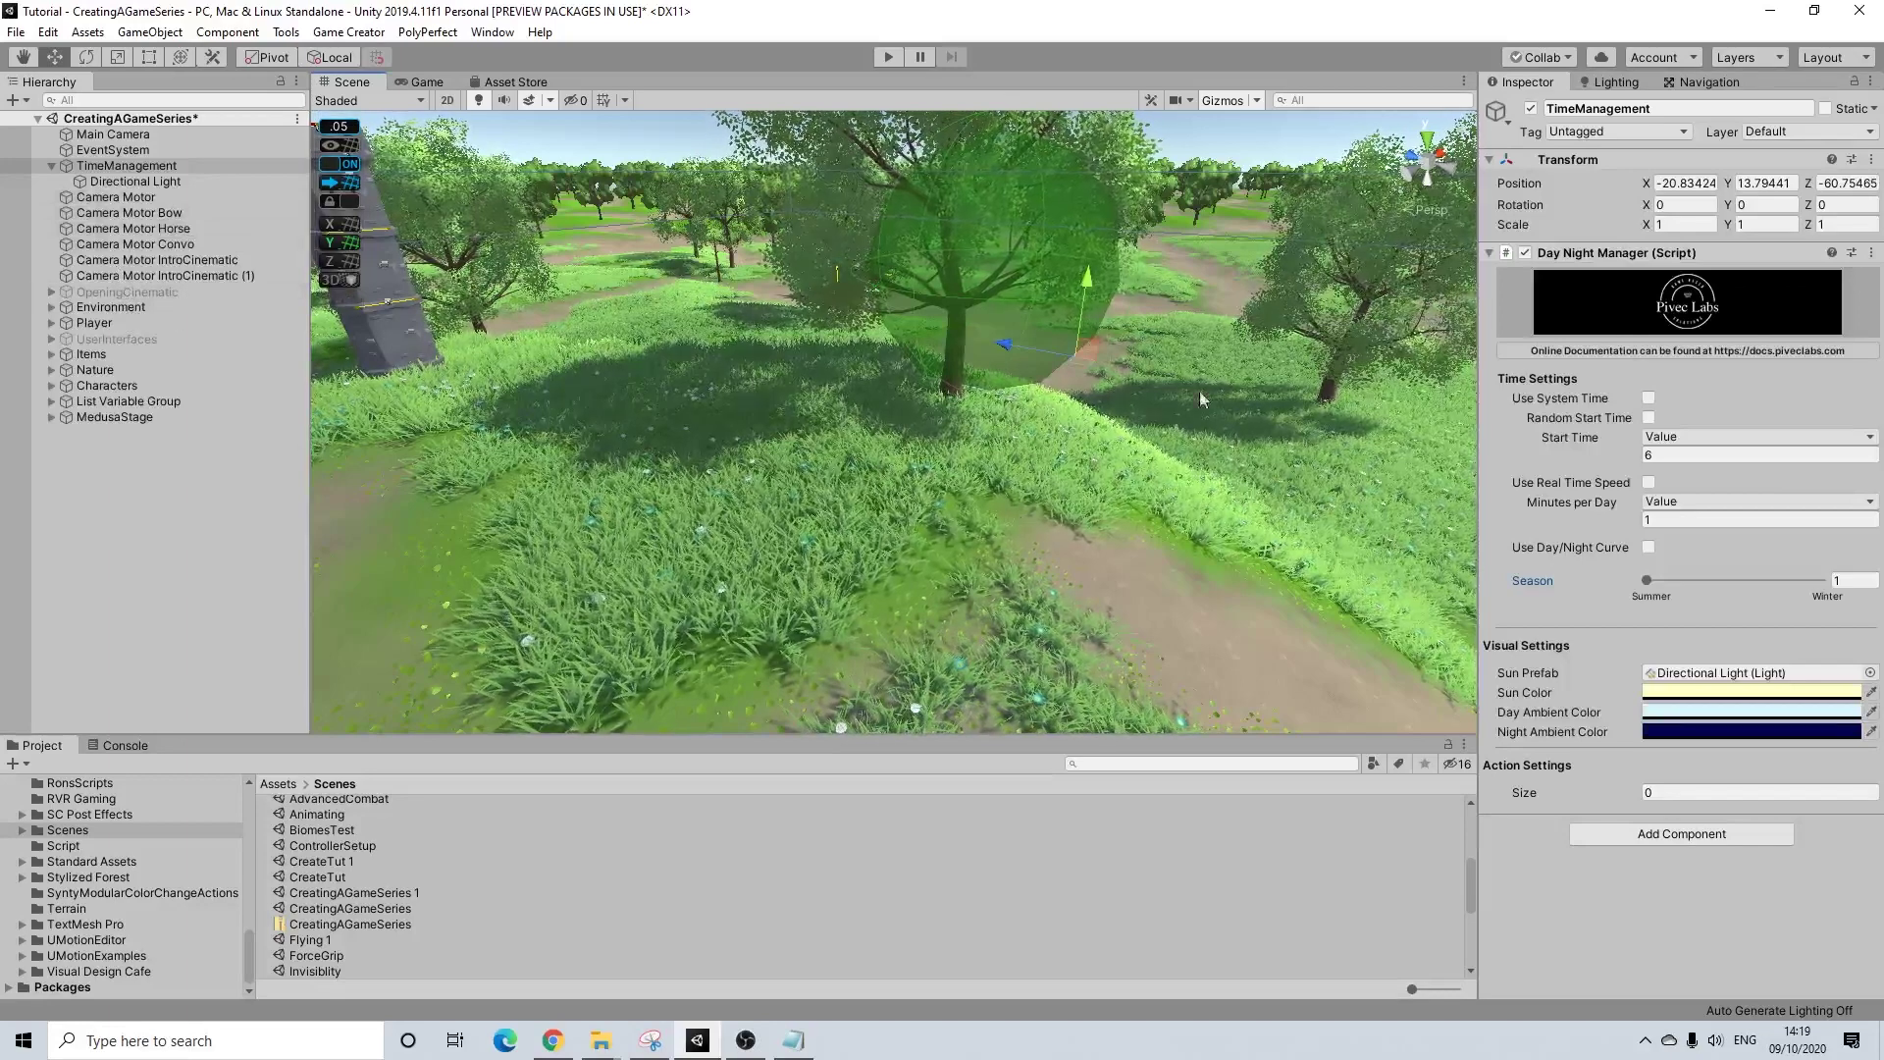
pyautogui.moveTo(1358, 443); pyautogui.dragTo(1276, 467, button='middle')
pyautogui.moveTo(1241, 452); pyautogui.dragTo(1164, 416, button='right')
pyautogui.click(1152, 172)
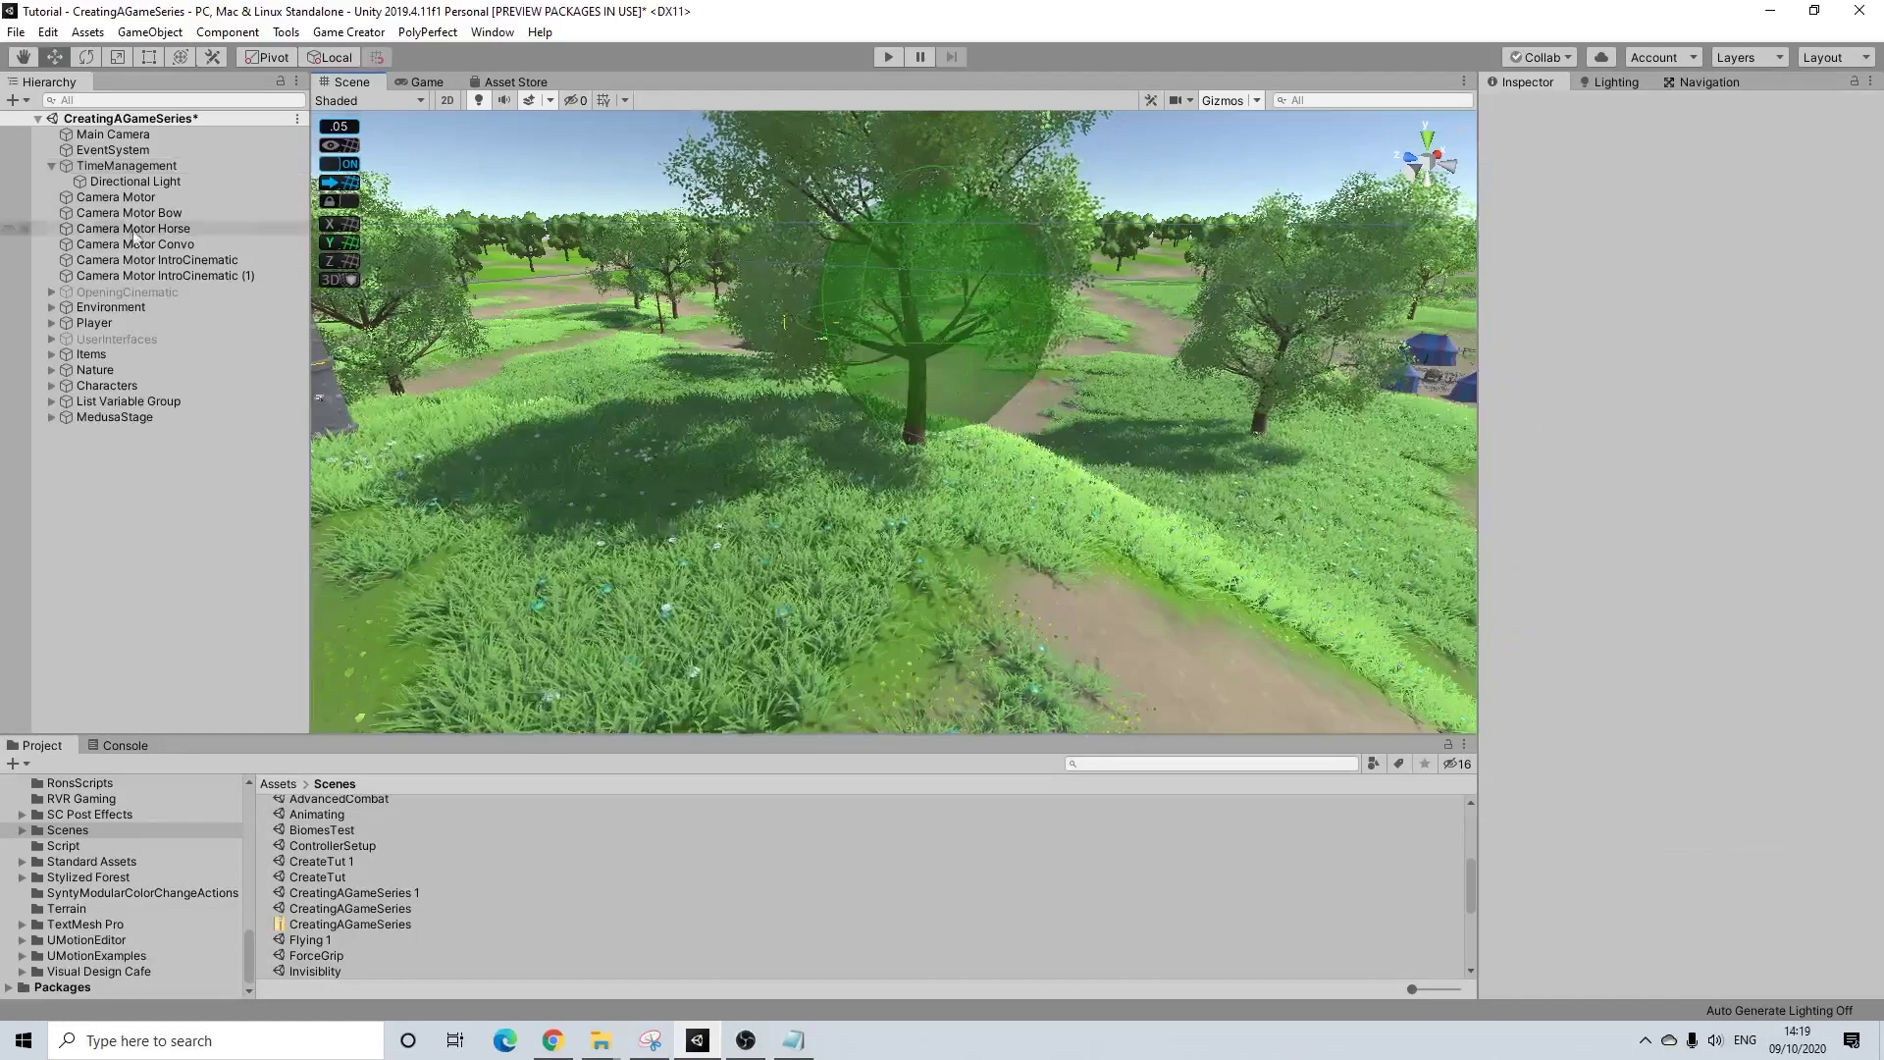
# - Enable Use Day/Night Curve on TimeManagement and apply the flat constant preset to the Sun Curve
pyautogui.click(125, 181)
pyautogui.click(122, 167)
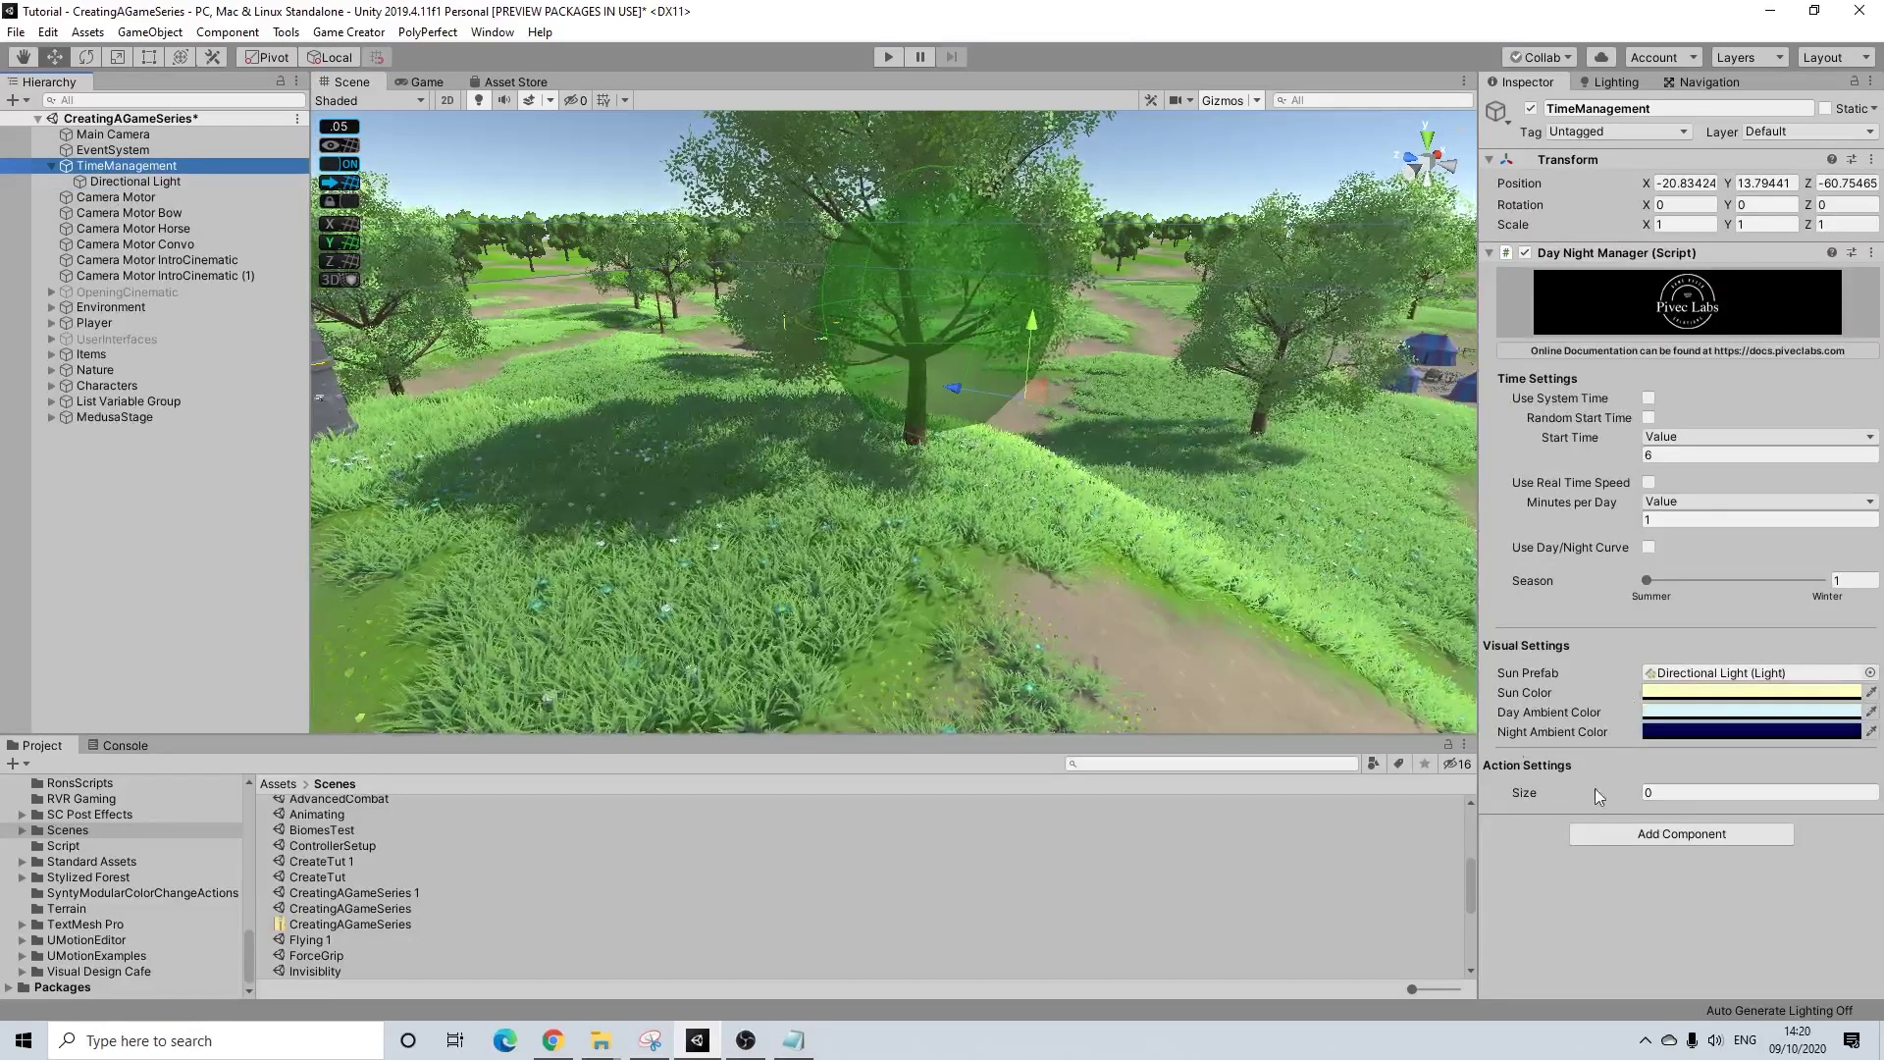
pyautogui.click(1648, 547)
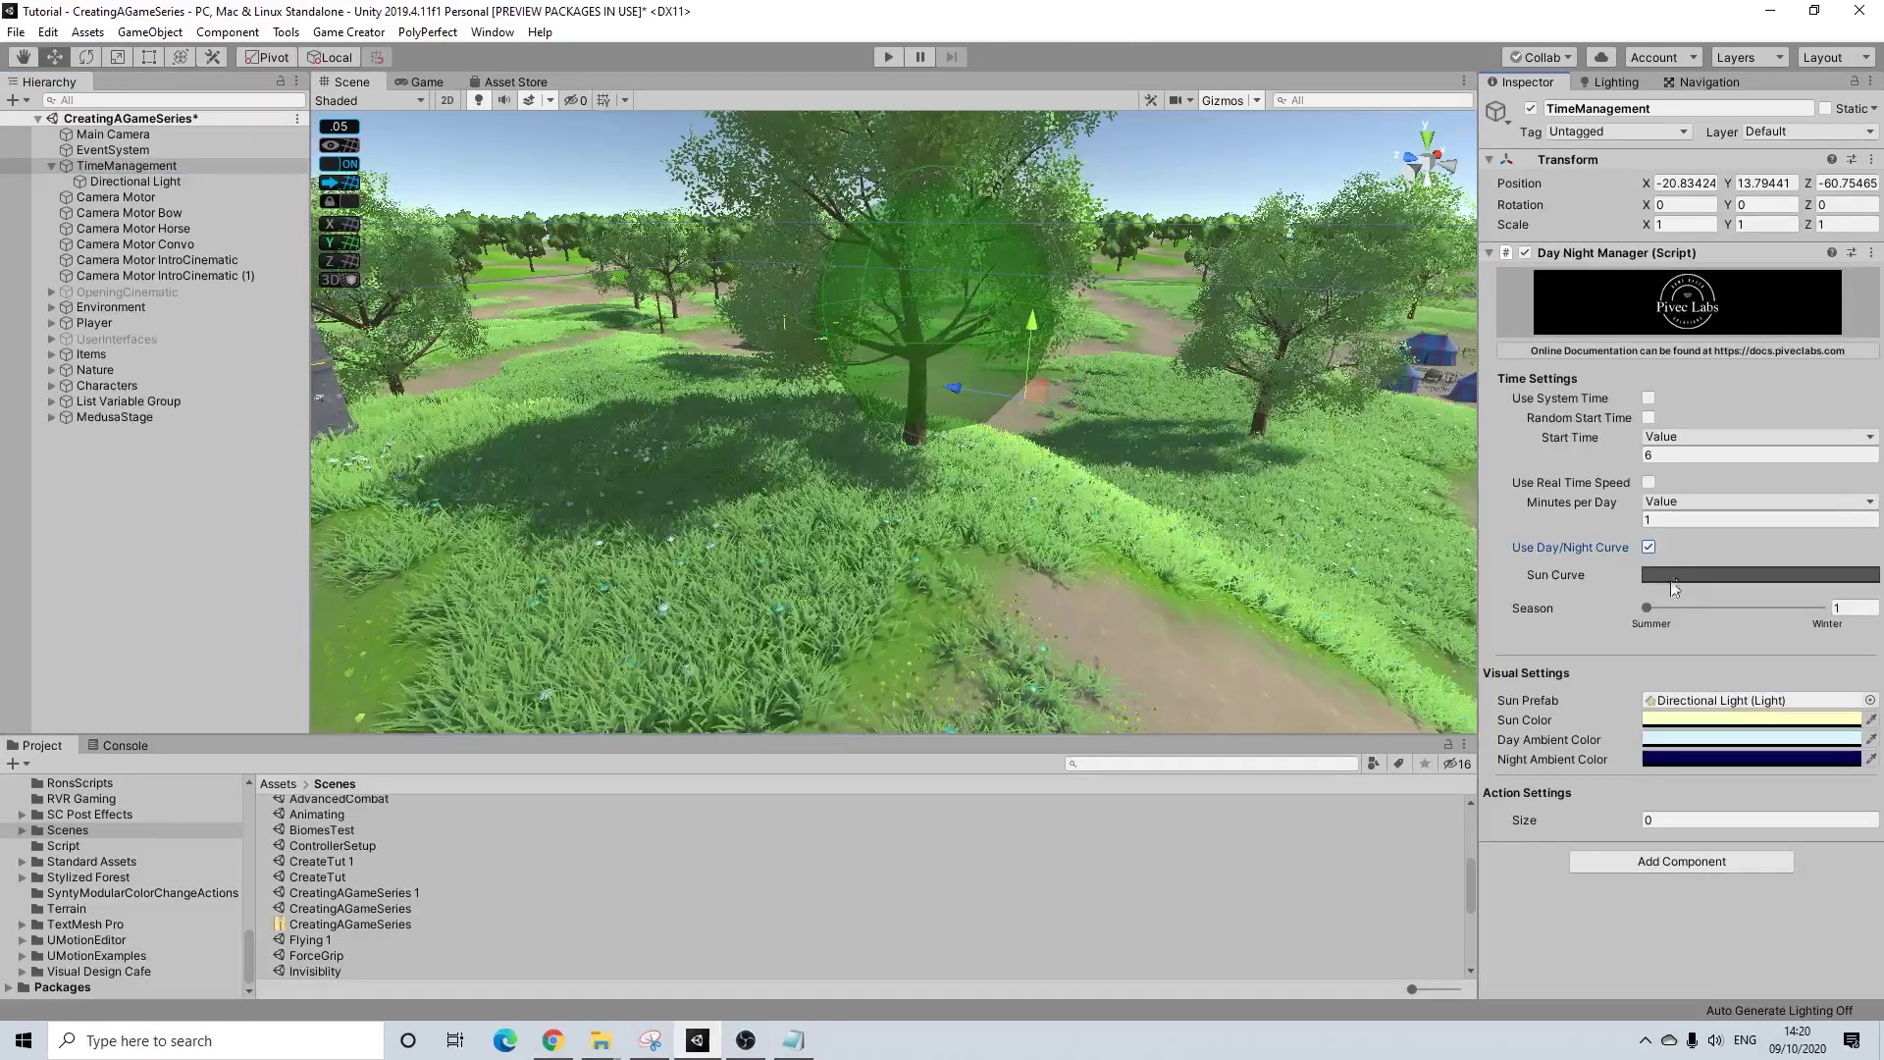
pyautogui.click(1684, 574)
pyautogui.moveTo(1050, 171); pyautogui.dragTo(1094, 122)
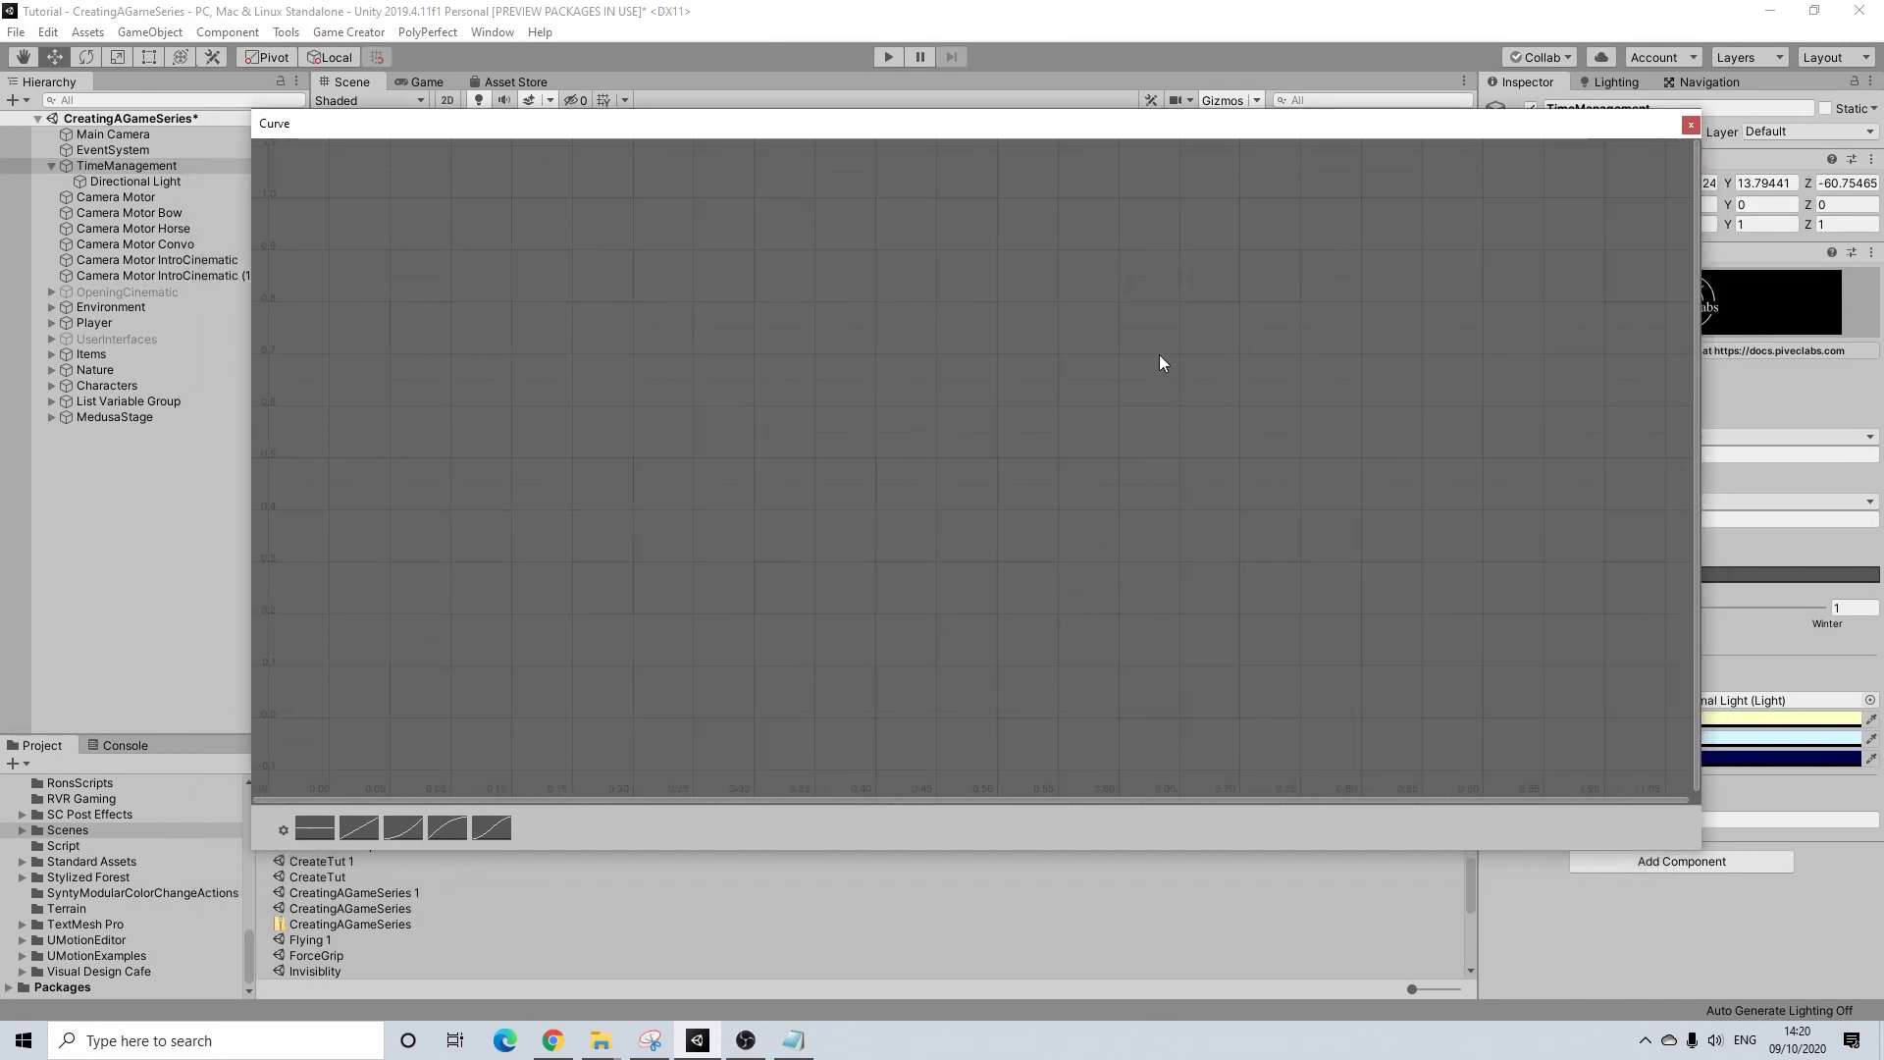
pyautogui.scroll(-1, 1158, 355)
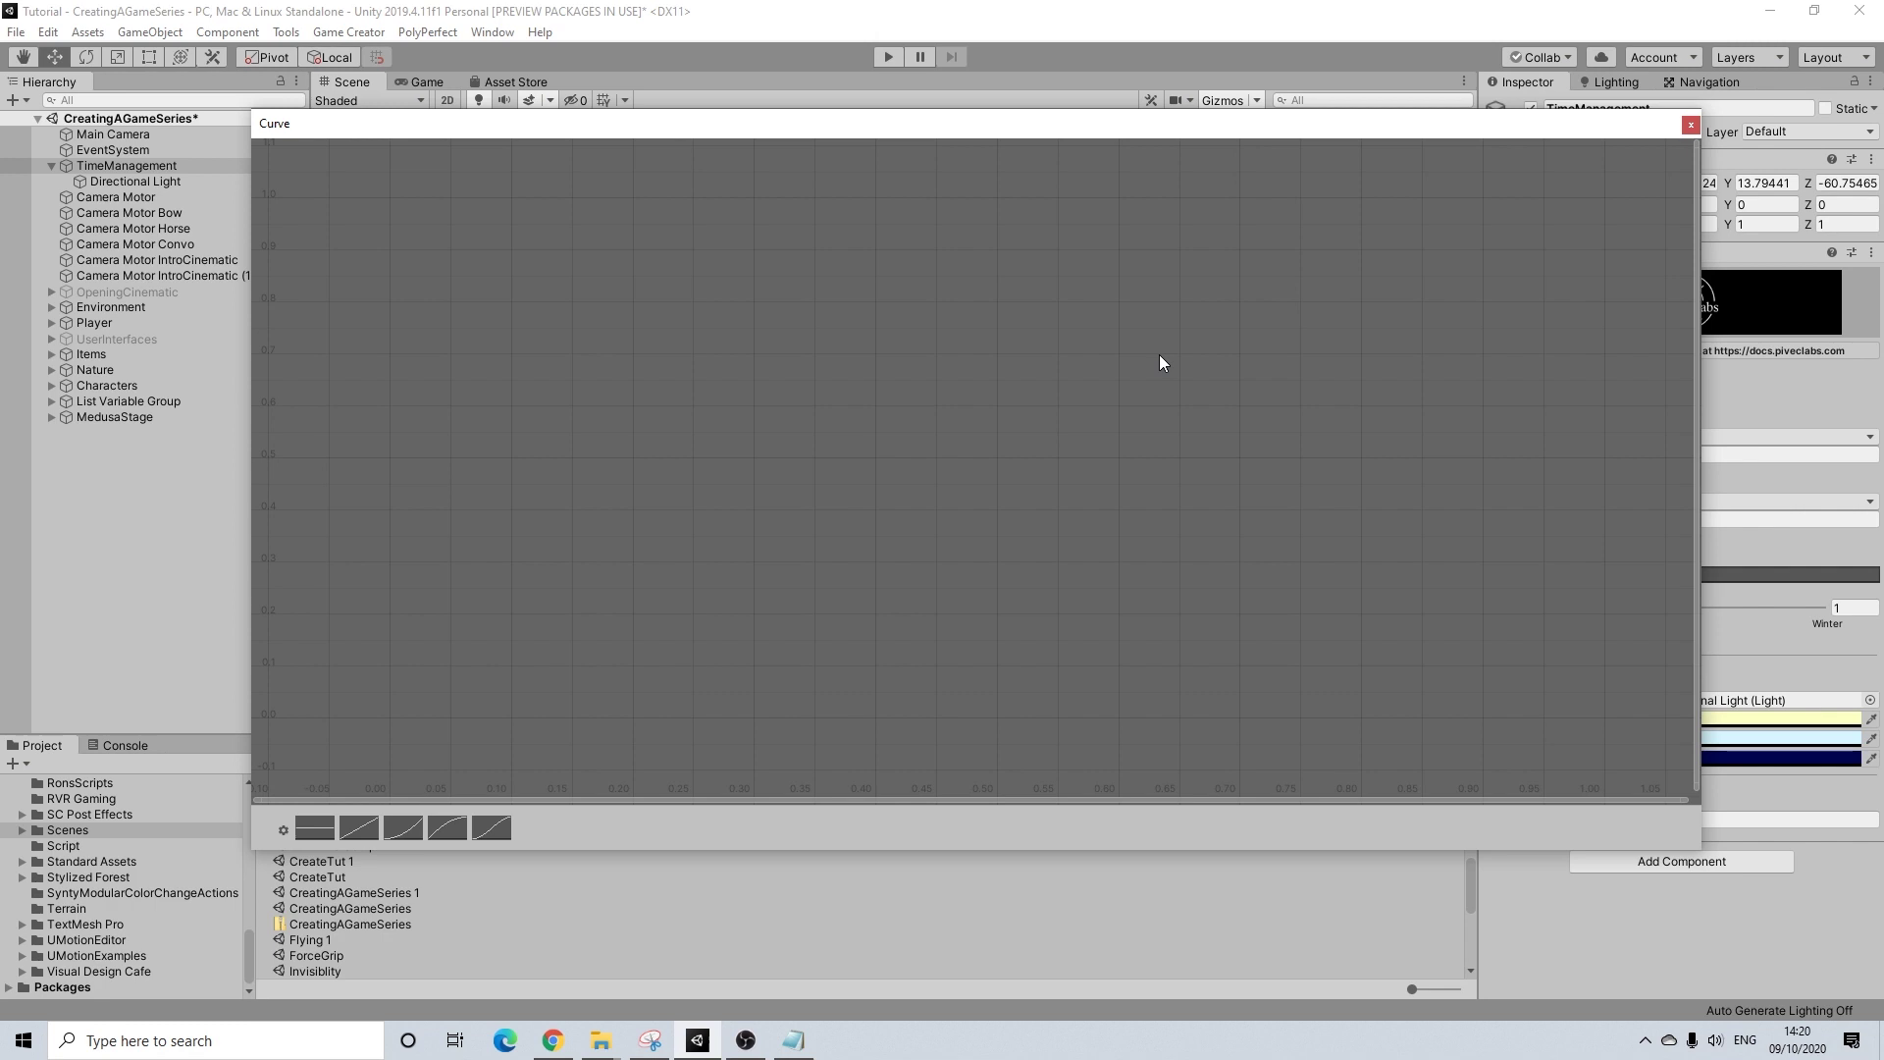
pyautogui.scroll(-2, 1185, 373)
pyautogui.scroll(-4, 1185, 373)
pyautogui.click(322, 832)
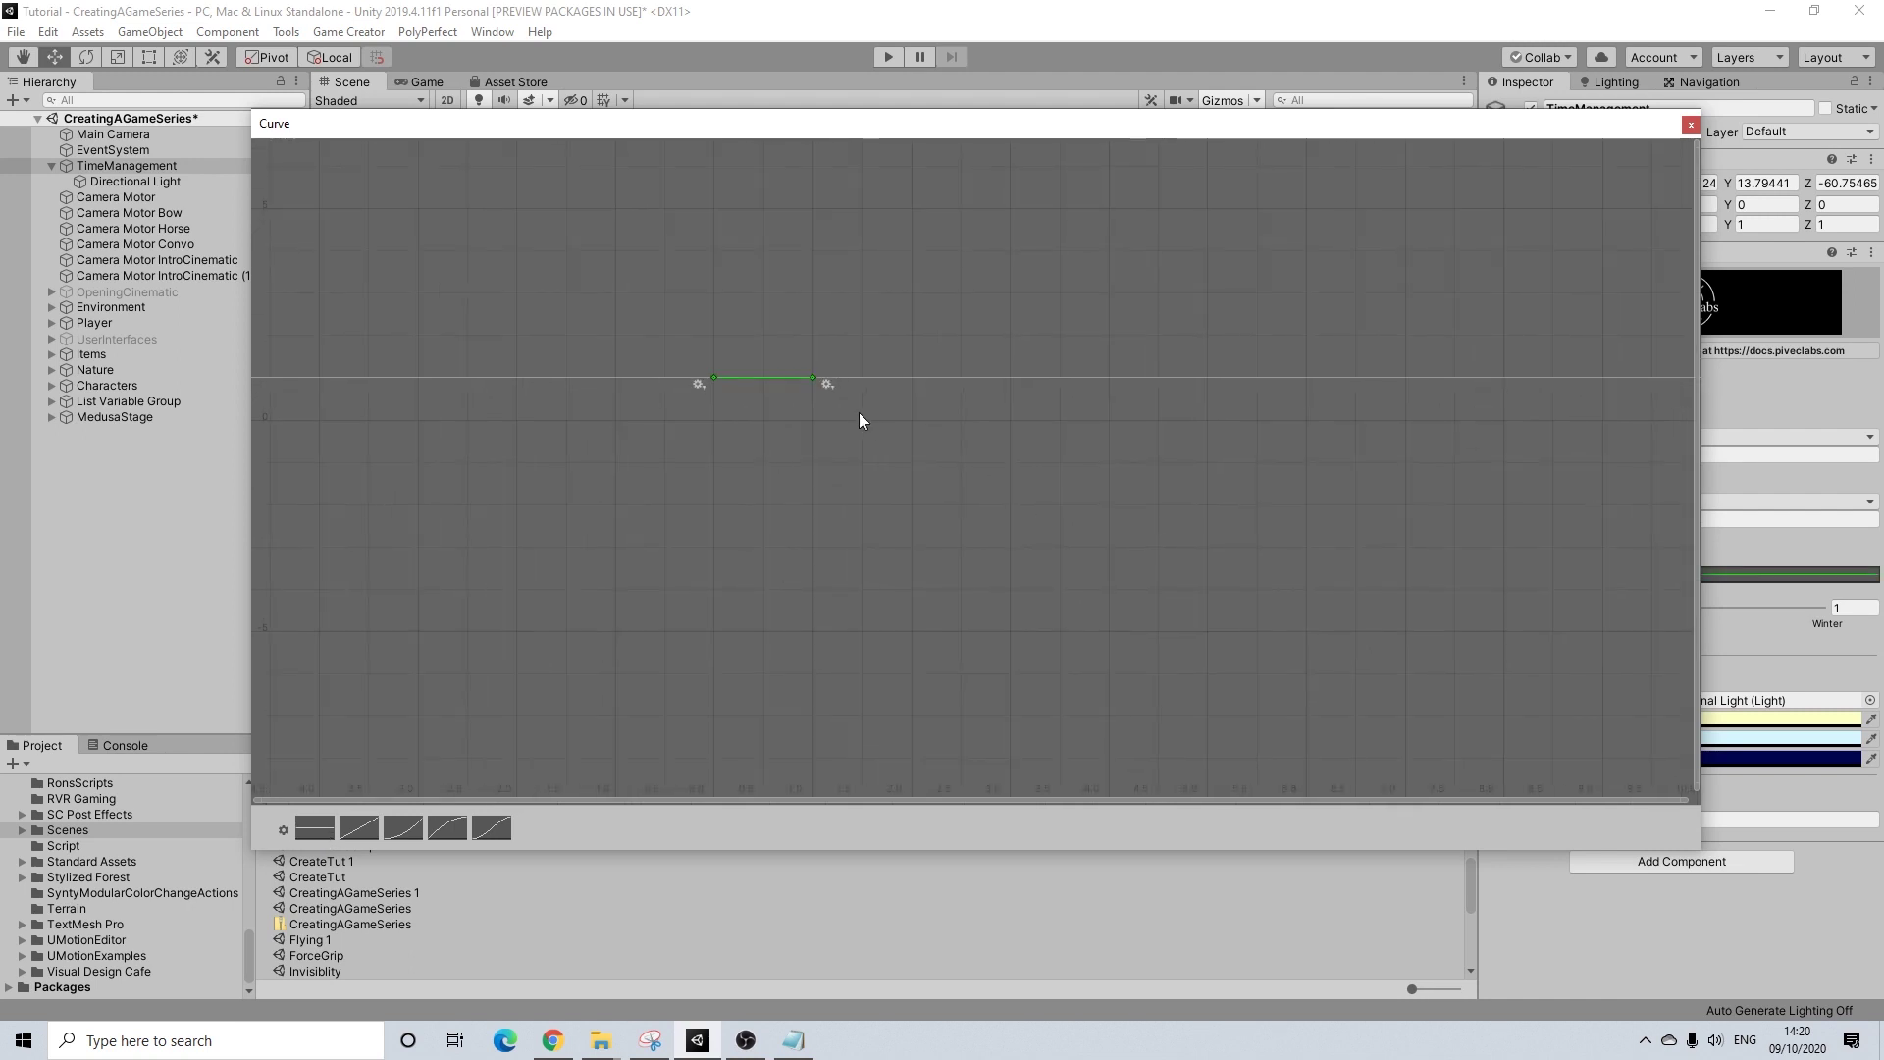
# - Set the time of the Sun Curve's last key to 24
pyautogui.rightClick(810, 377)
pyautogui.click(853, 407)
pyautogui.click(856, 405)
pyautogui.click(854, 385)
pyautogui.write('2')
pyautogui.press('Return')
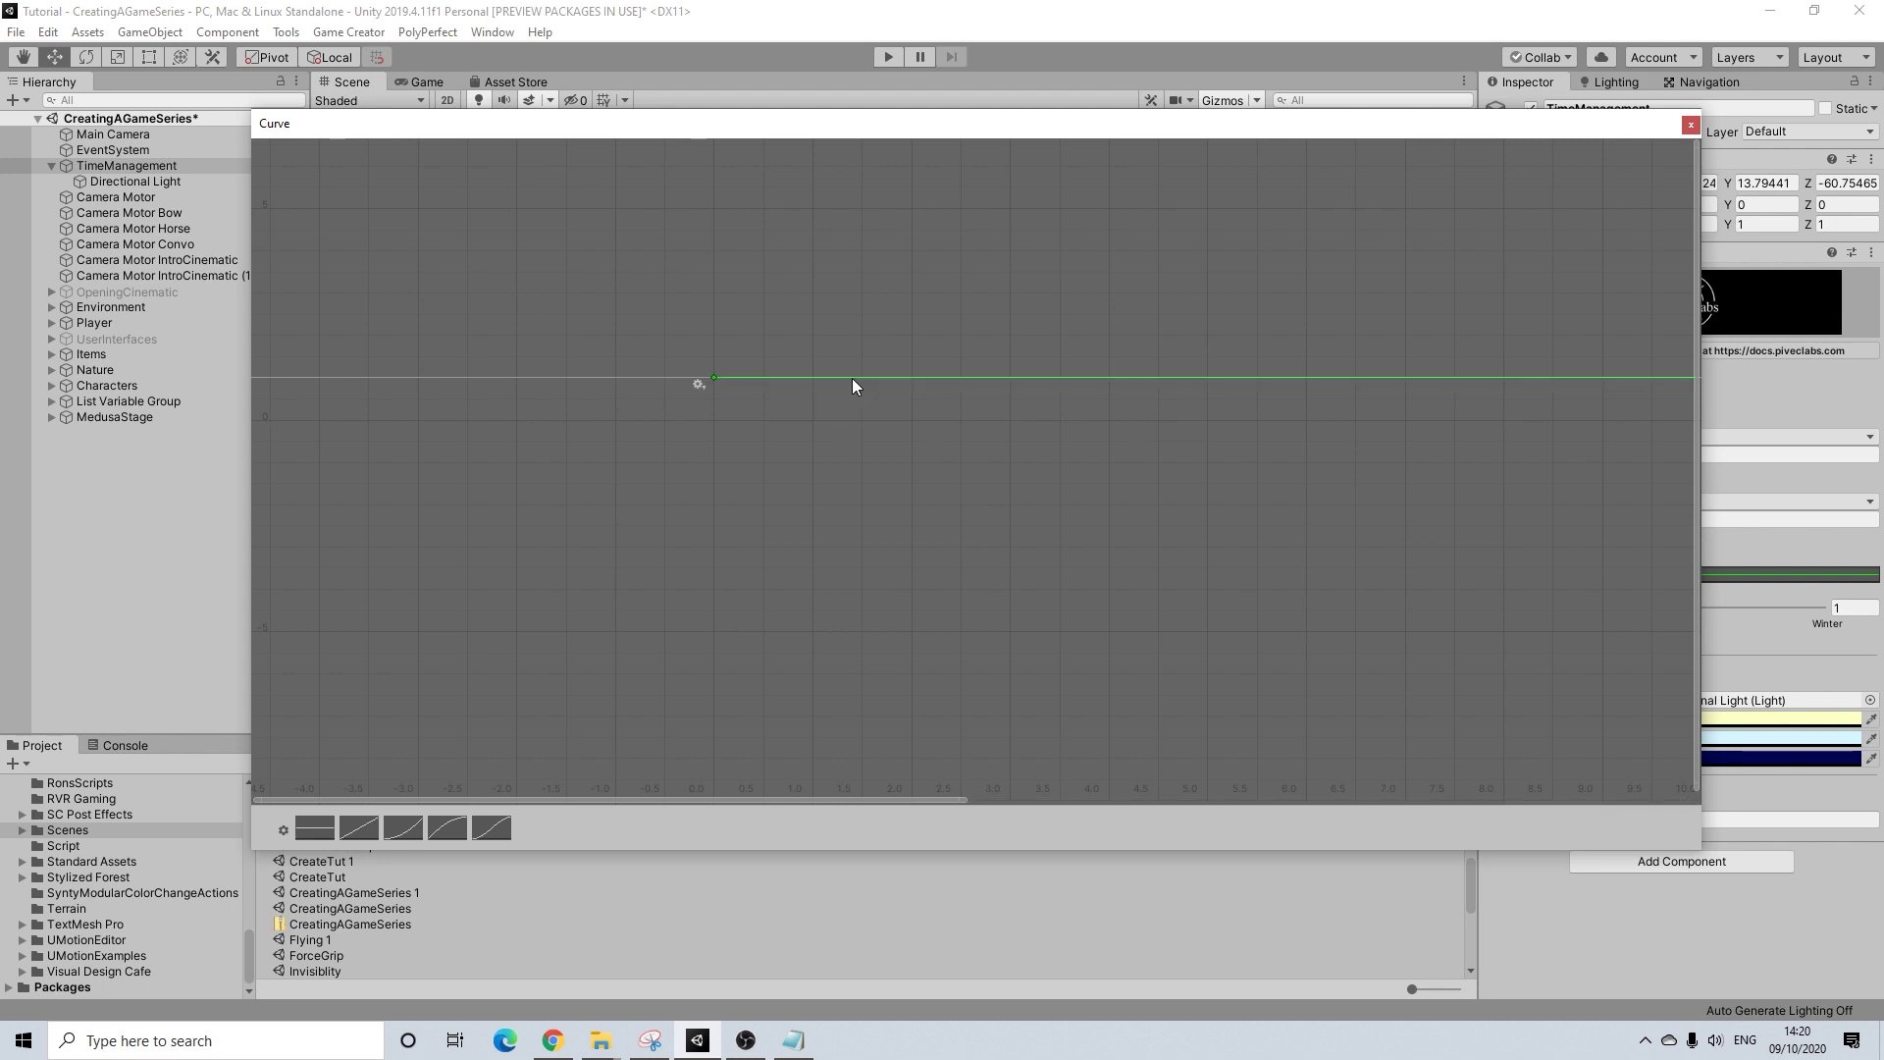
pyautogui.moveTo(963, 796); pyautogui.dragTo(1834, 821)
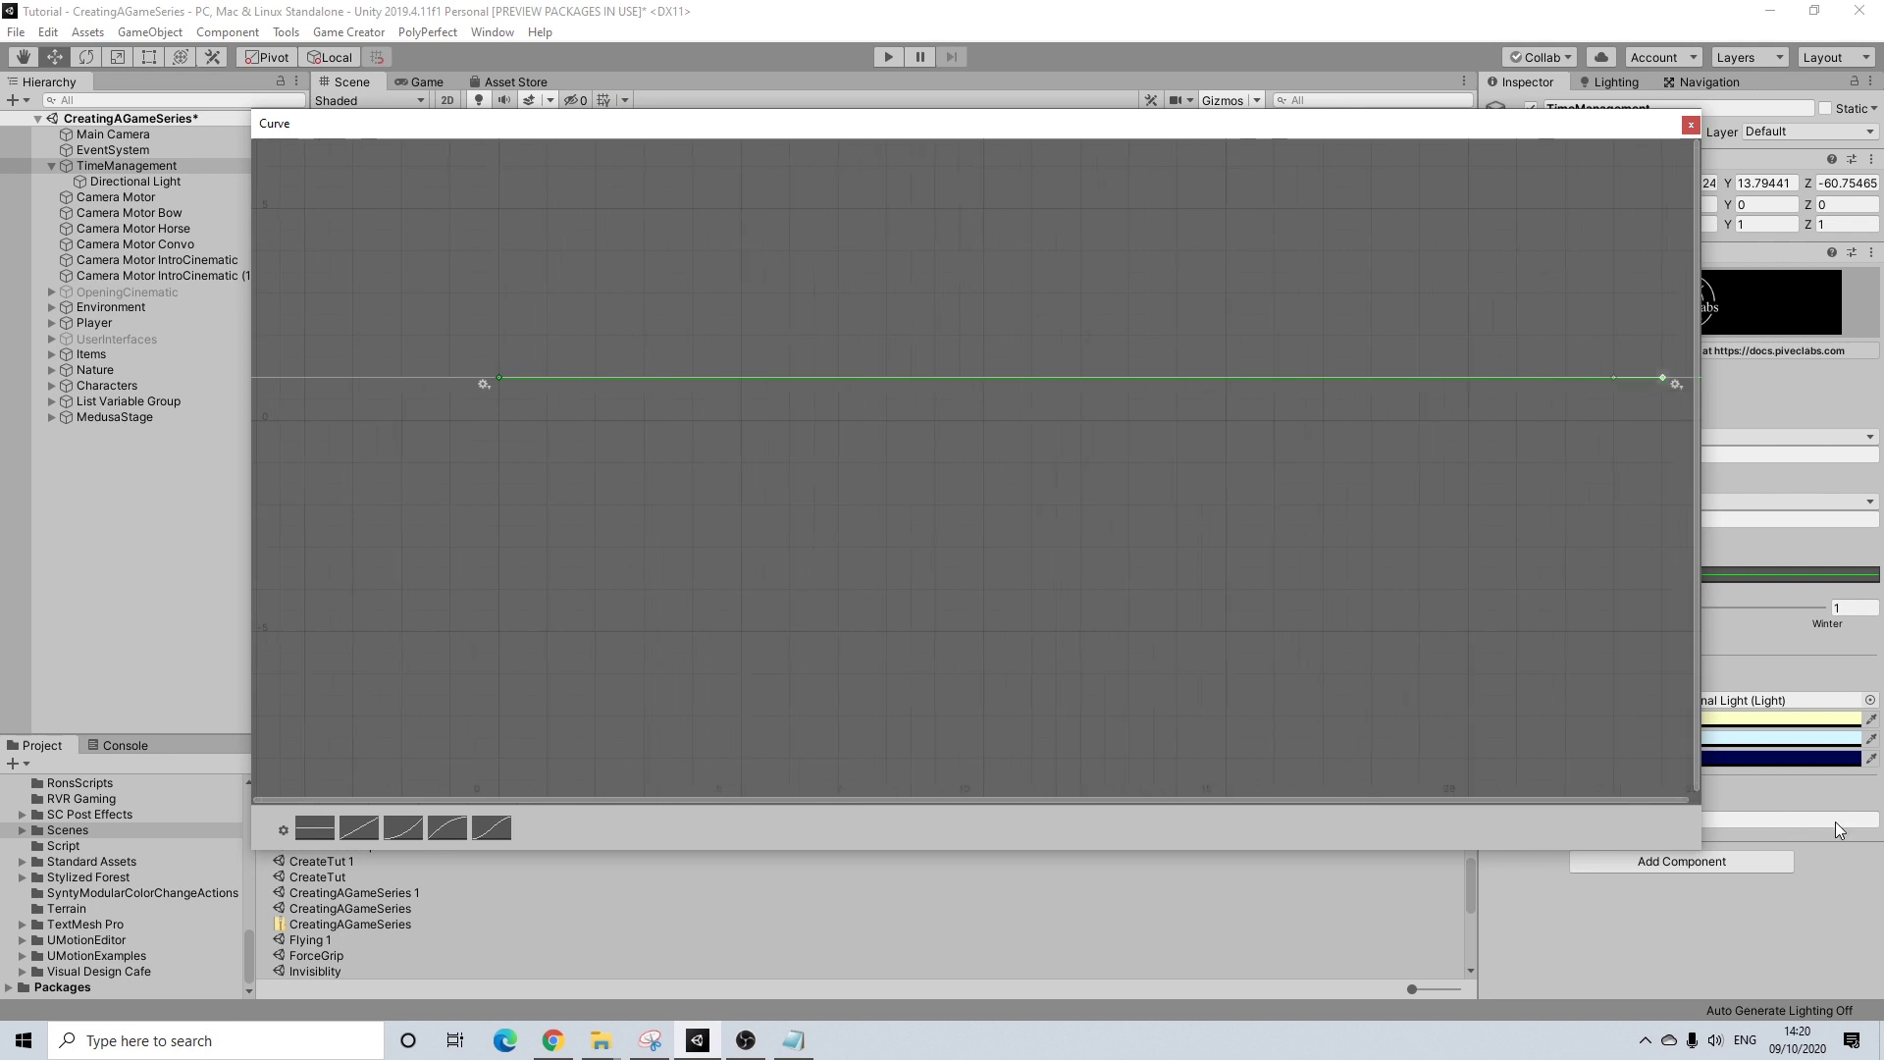
pyautogui.scroll(-3, 1621, 474)
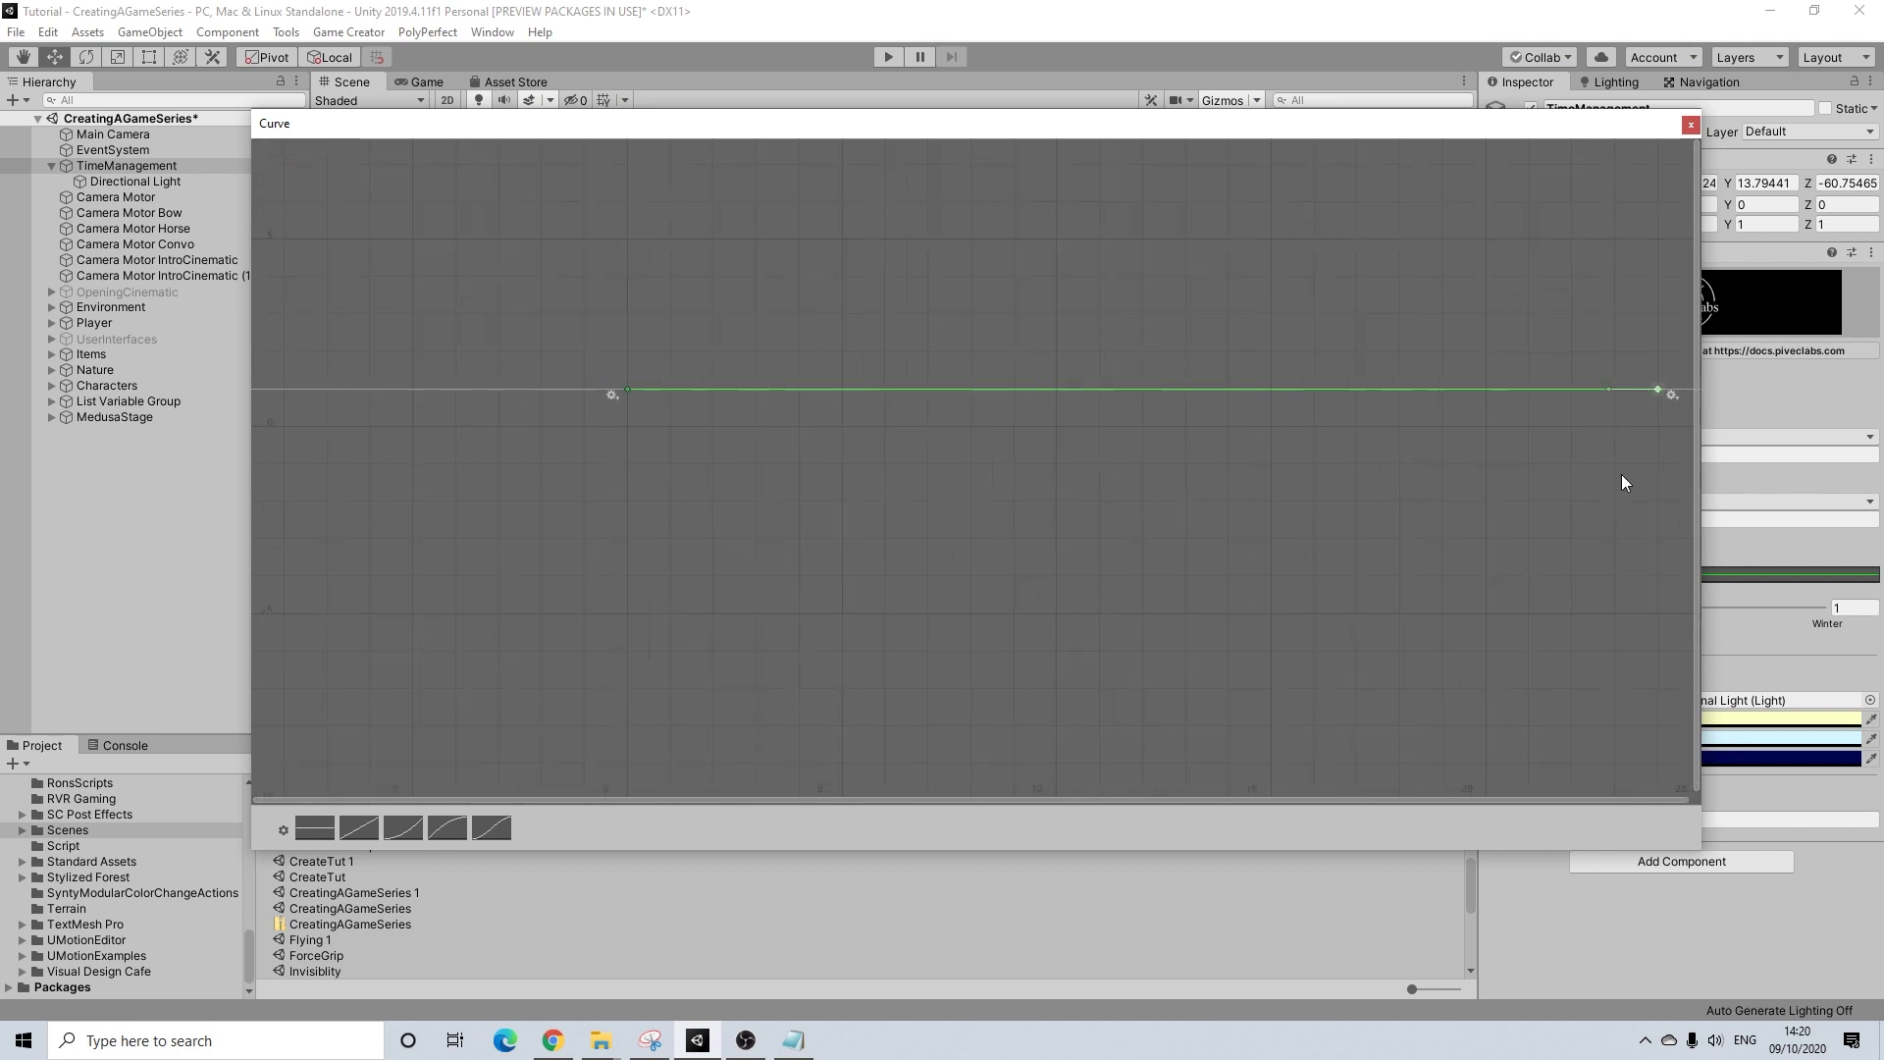
pyautogui.moveTo(1489, 509); pyautogui.dragTo(1428, 504, button='middle')
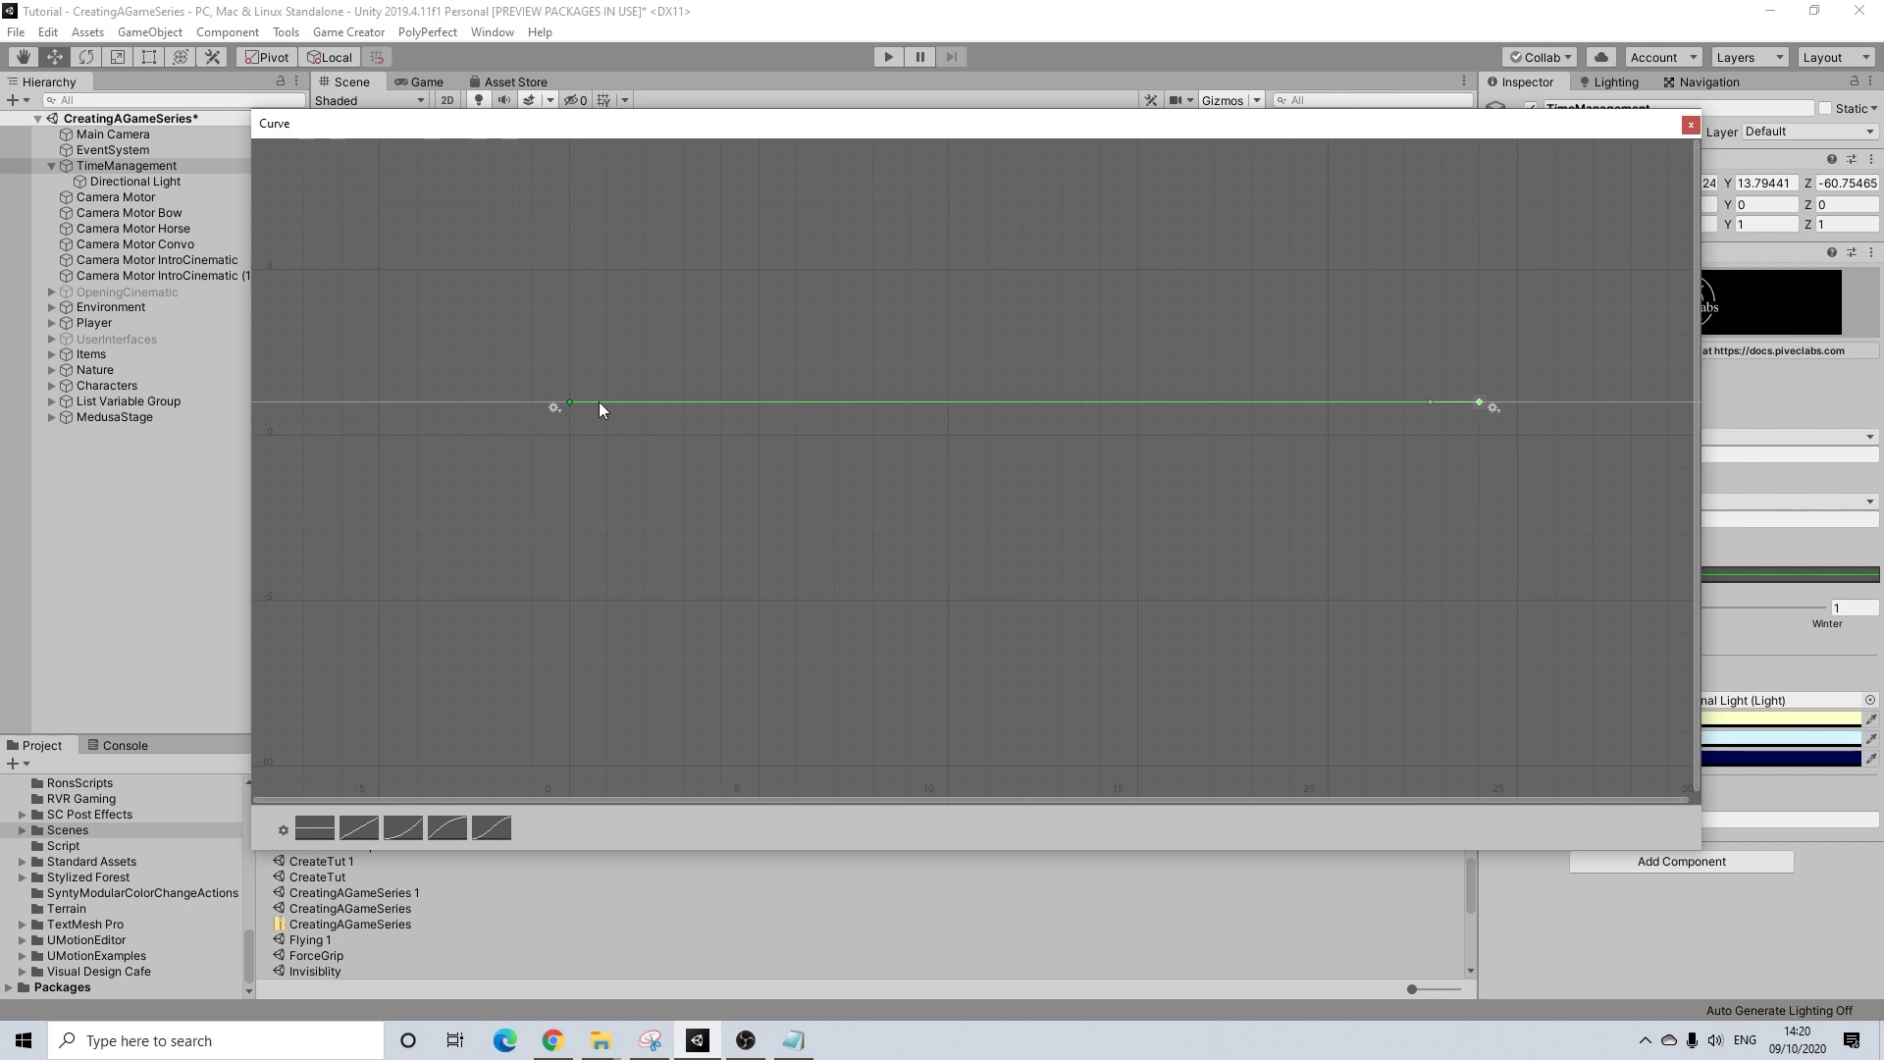
# - Reopen the Sun Curve and add a key near its start, at about time 1.56
pyautogui.click(1693, 127)
pyautogui.click(1703, 576)
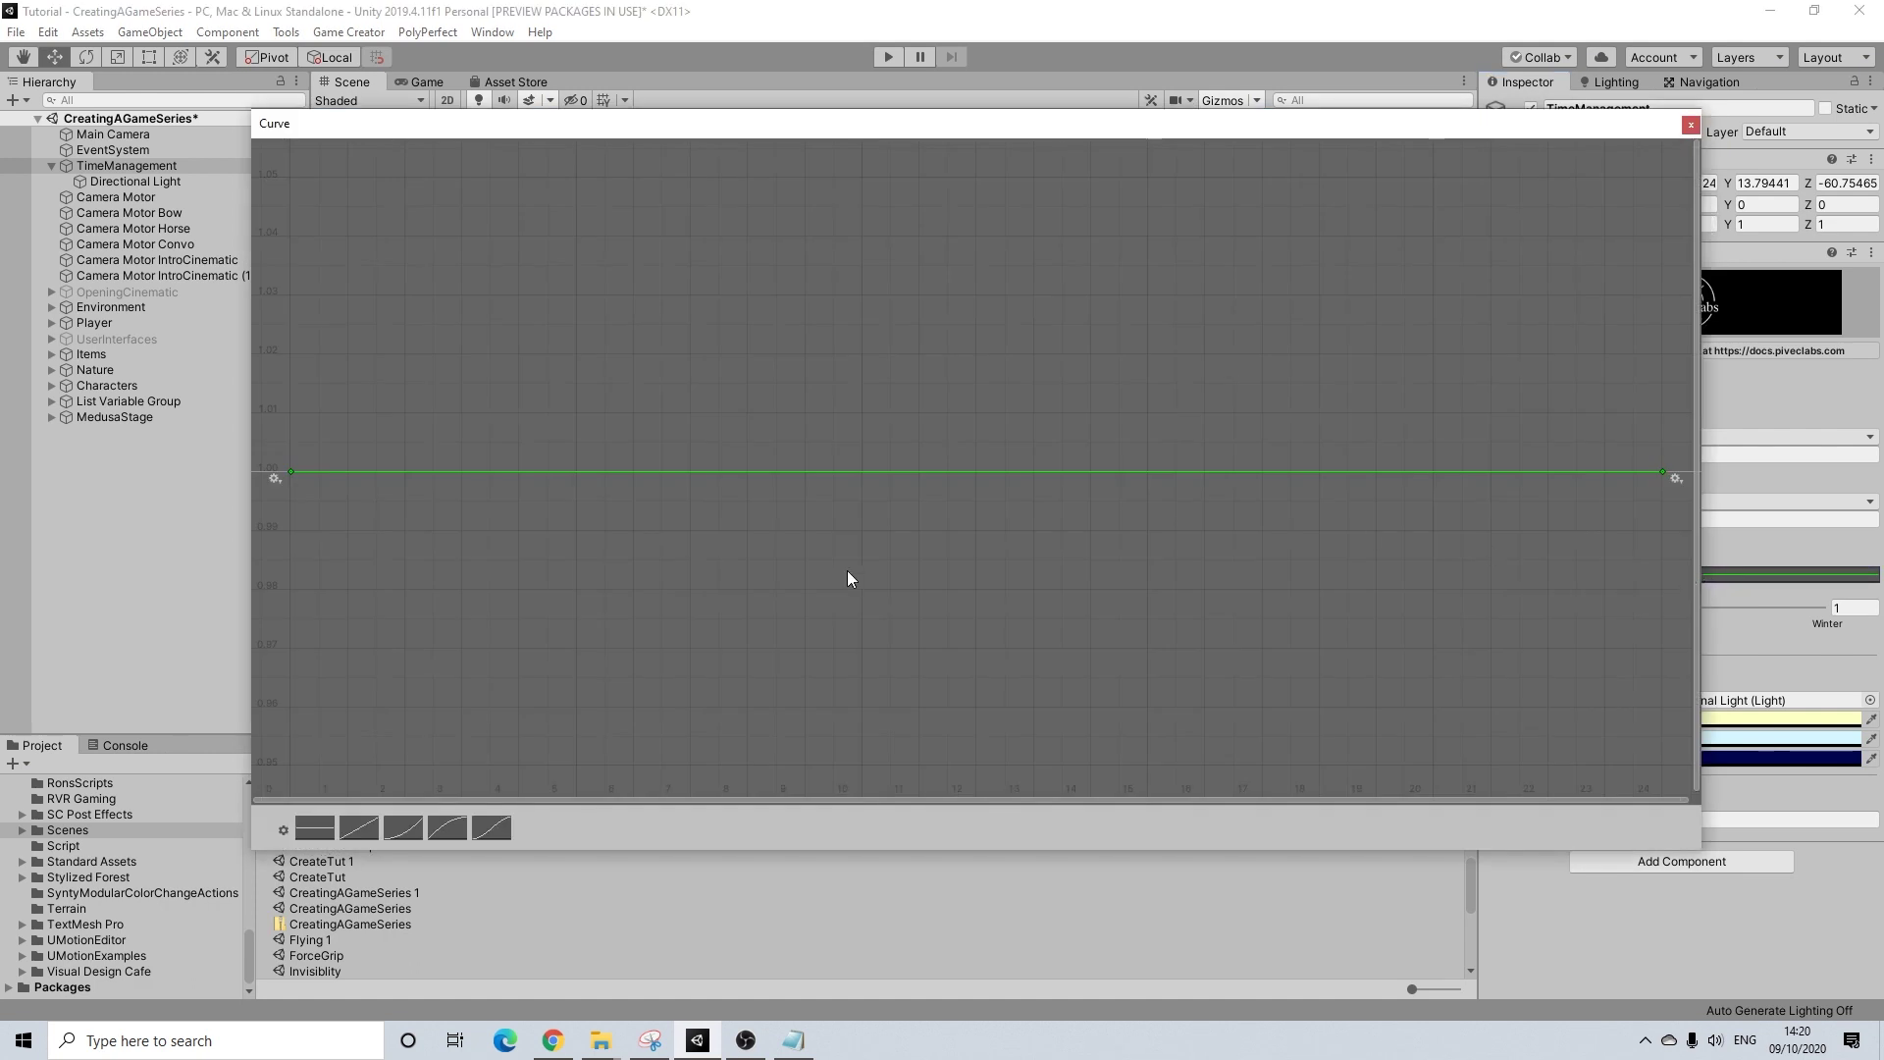
pyautogui.scroll(-2, 848, 578)
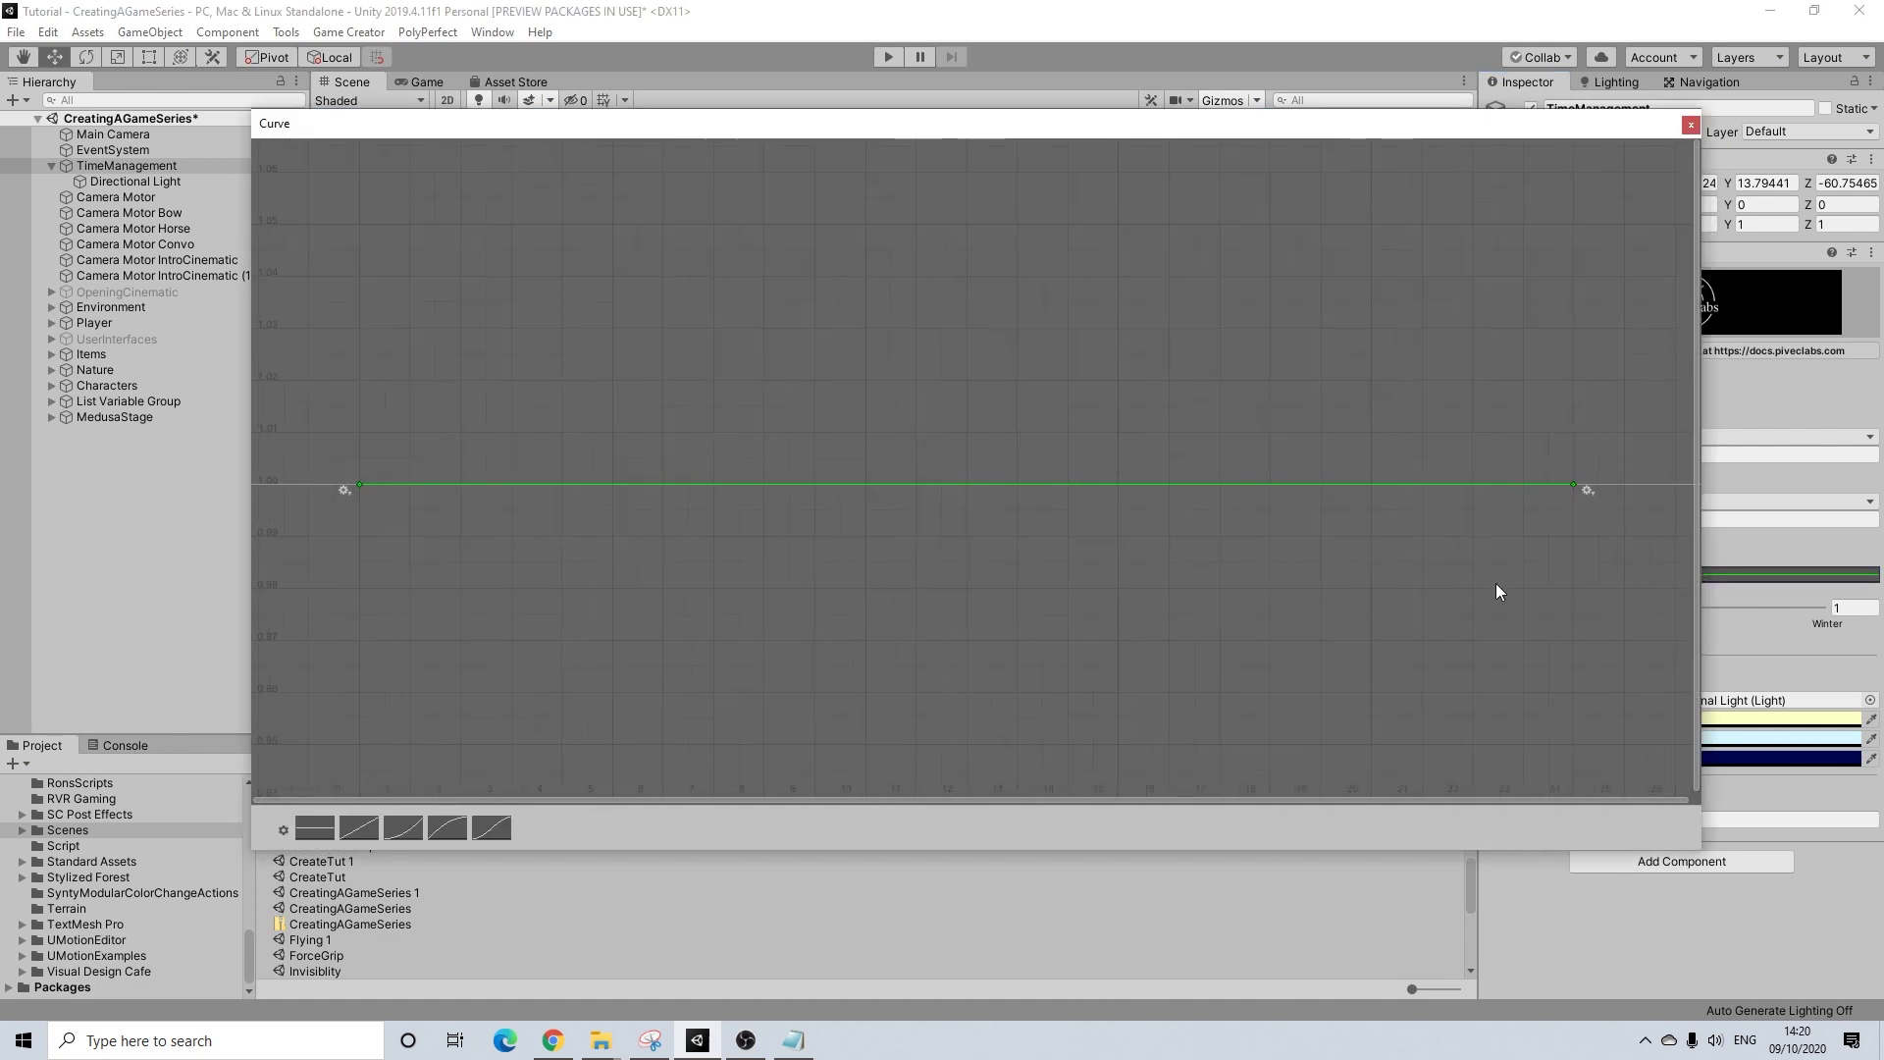
pyautogui.rightClick(359, 486)
pyautogui.click(410, 514)
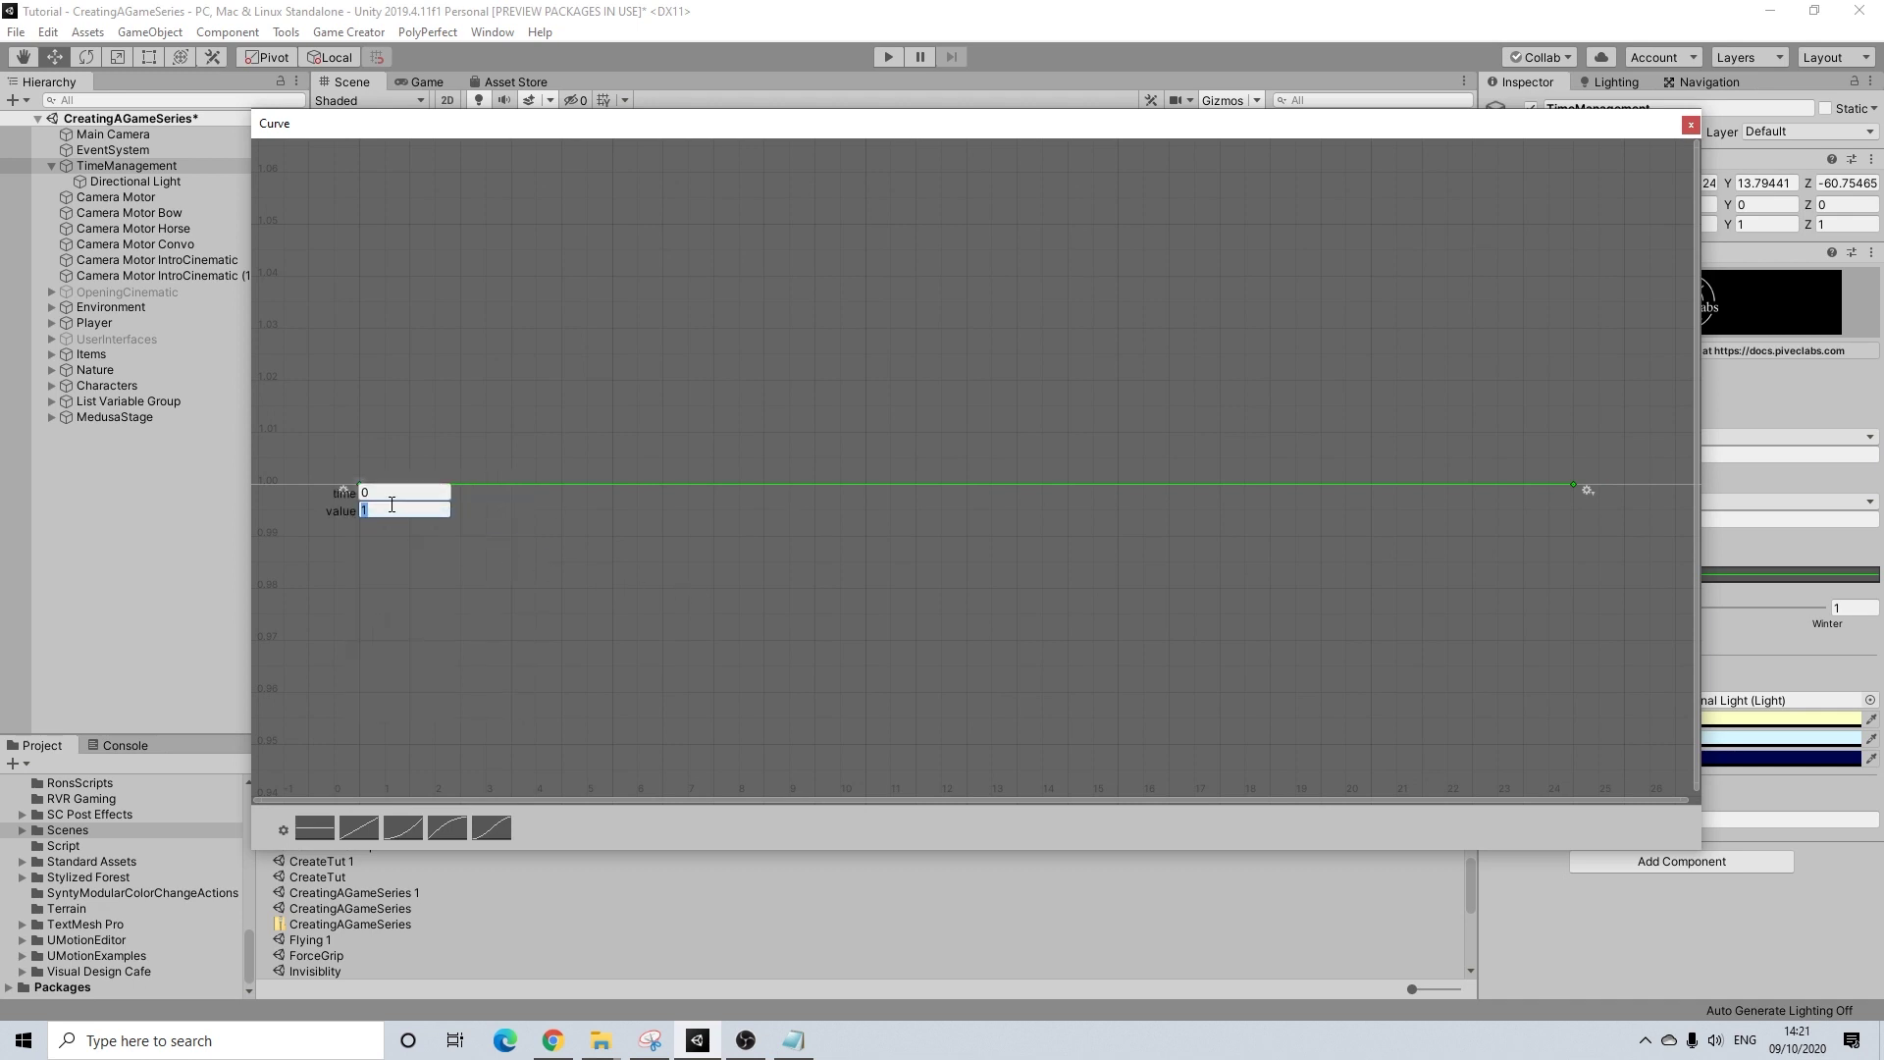
pyautogui.press('Return')
pyautogui.rightClick(440, 488)
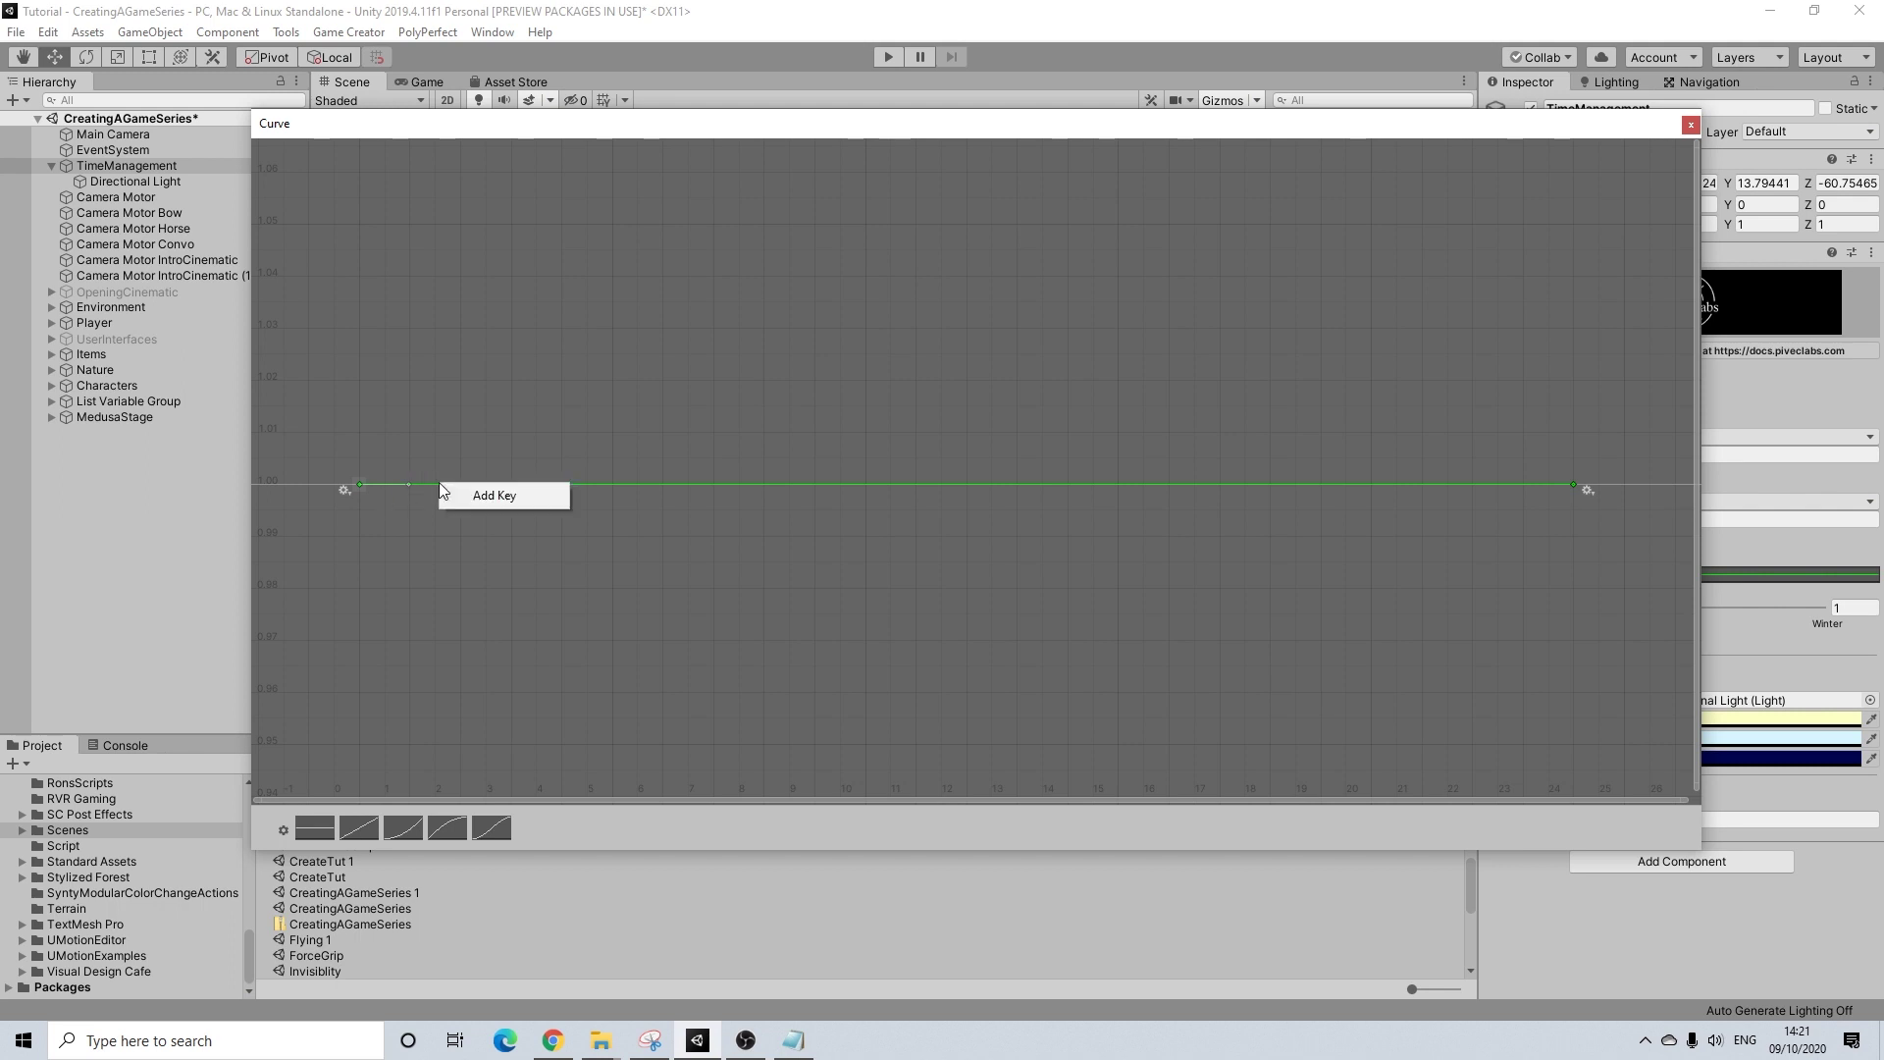
pyautogui.click(491, 504)
pyautogui.rightClick(442, 485)
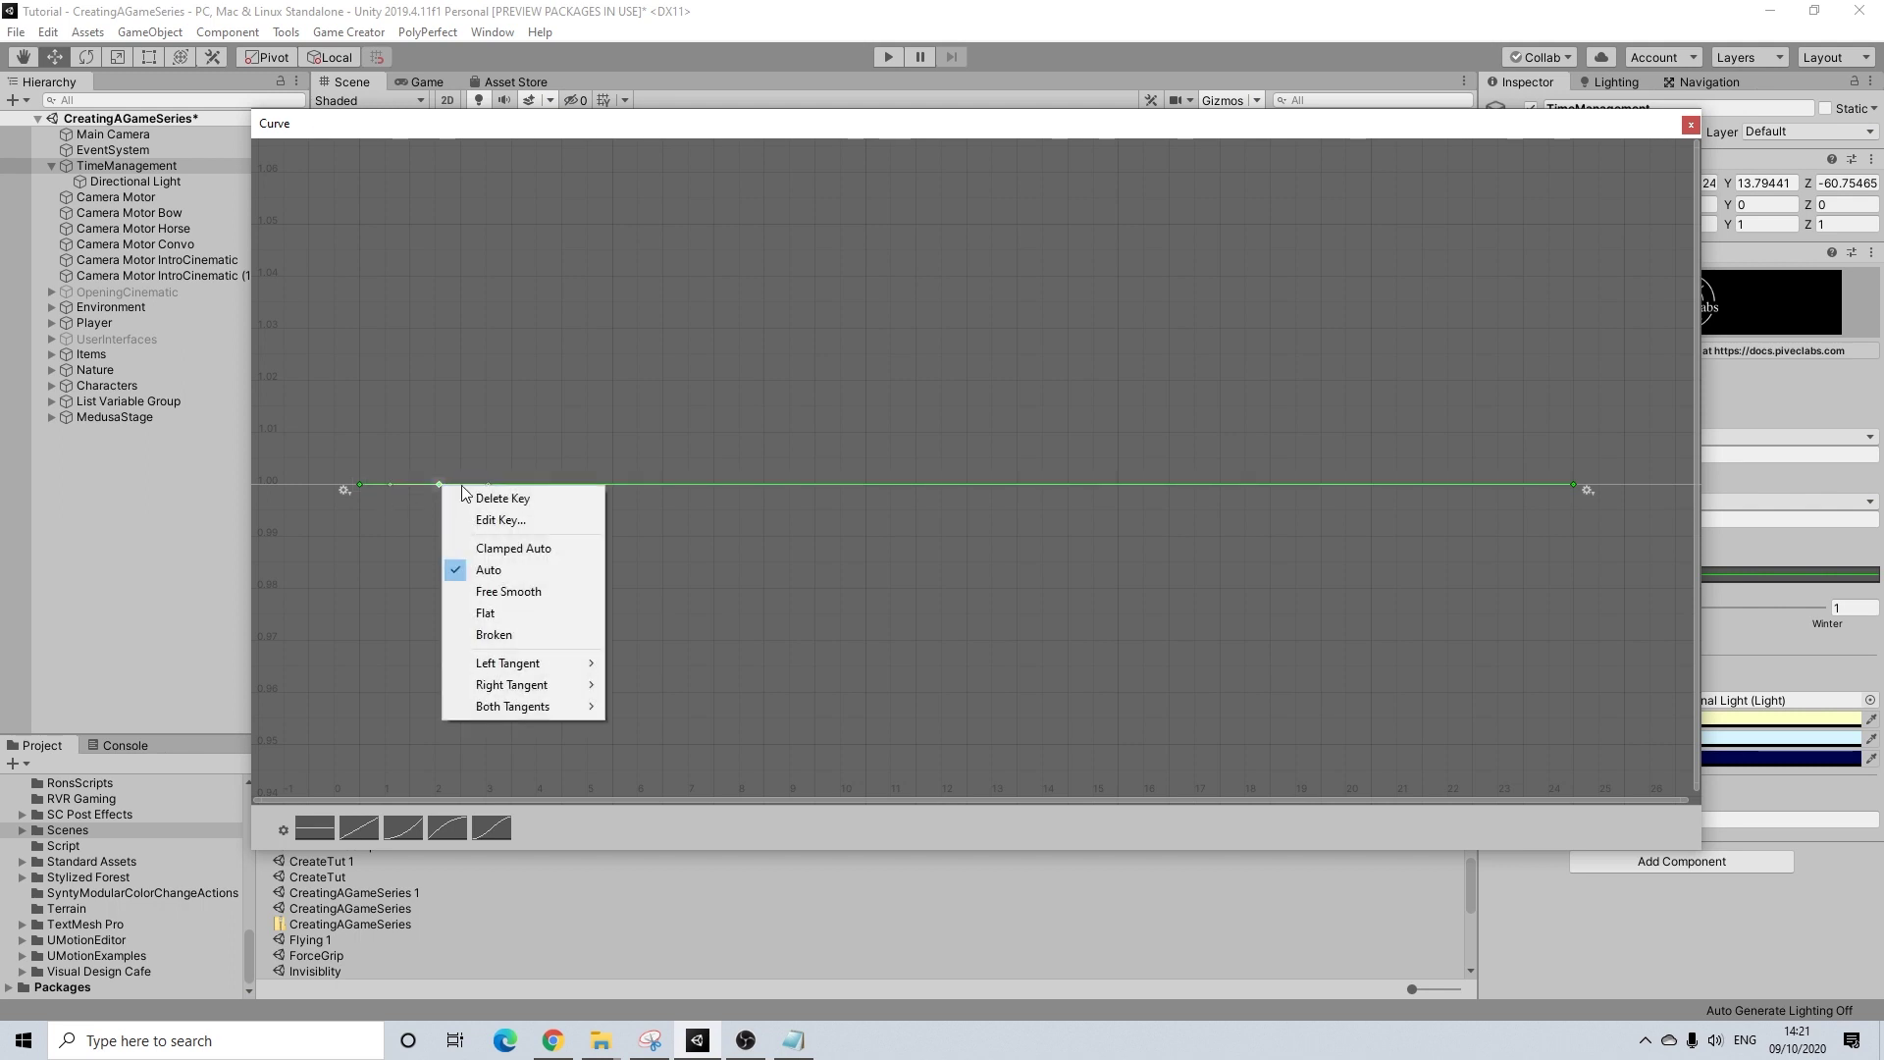
pyautogui.click(522, 513)
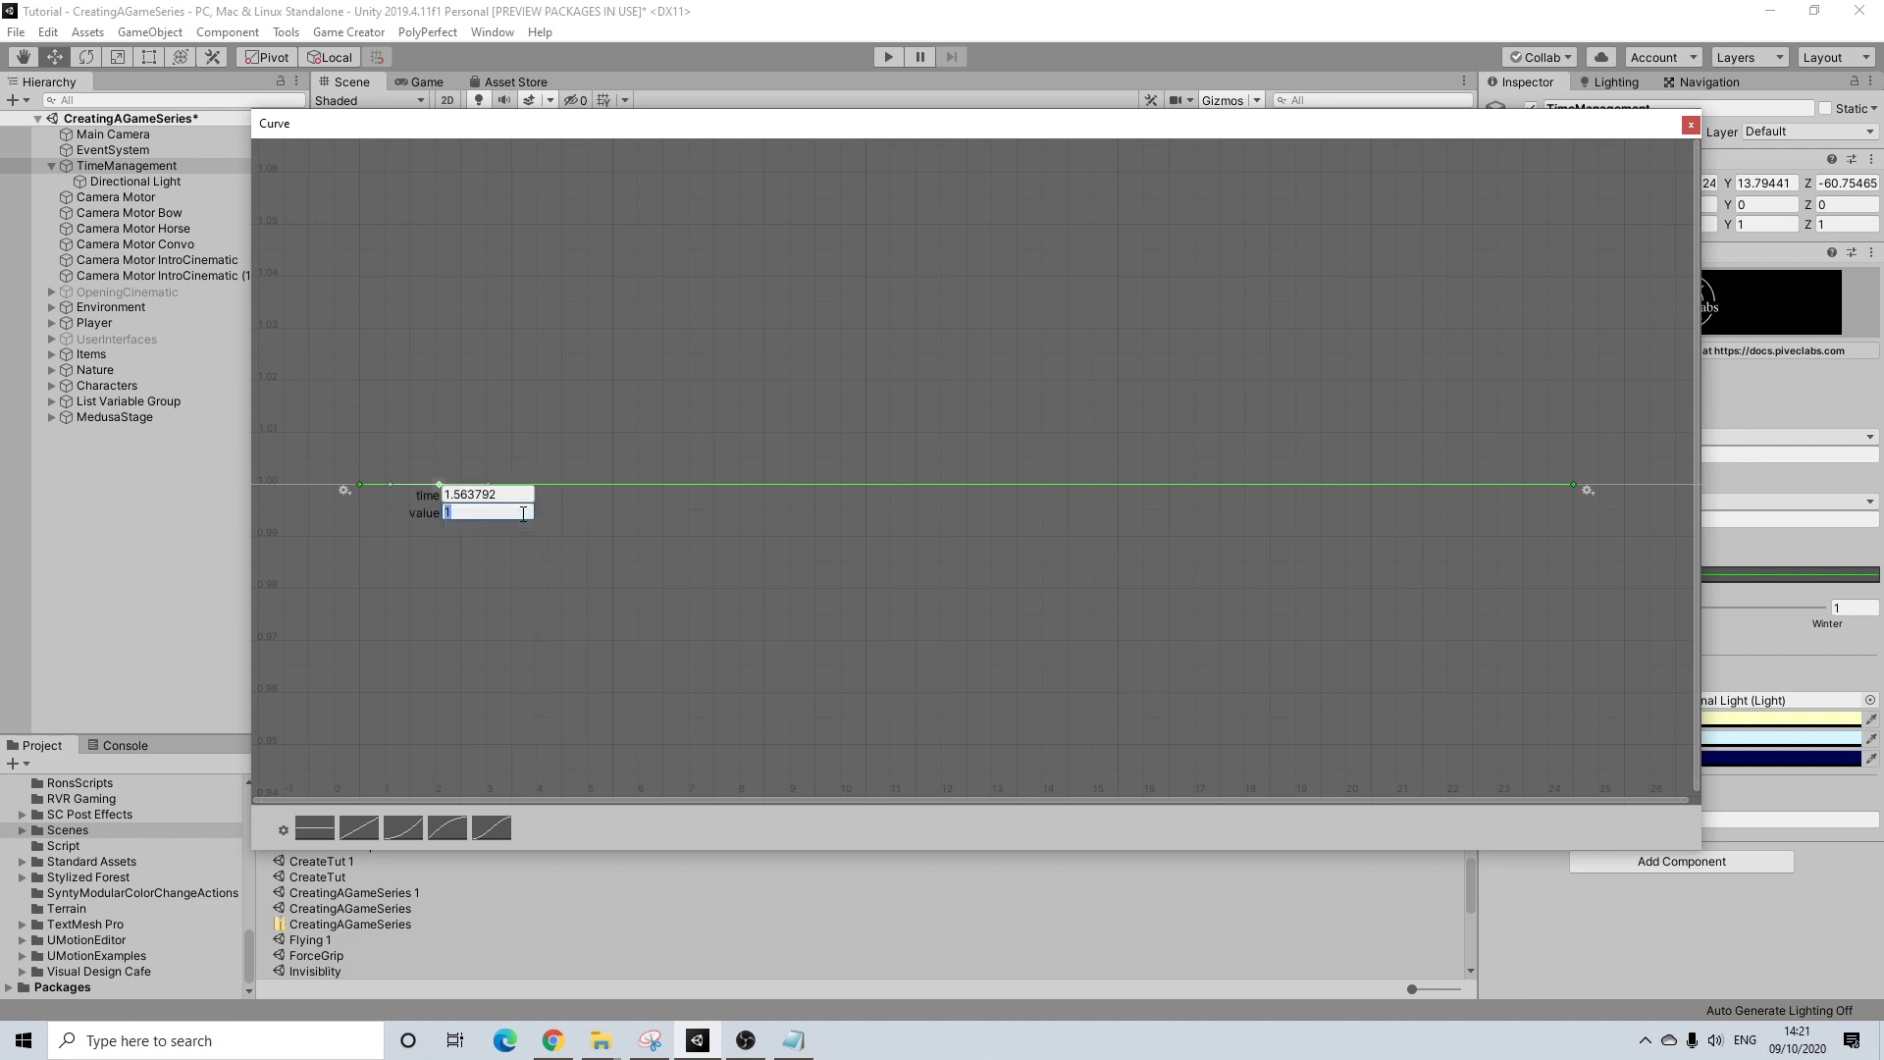
pyautogui.write('5')
pyautogui.press('Return')
pyautogui.scroll(-2, 786, 427)
pyautogui.scroll(-5, 504, 404)
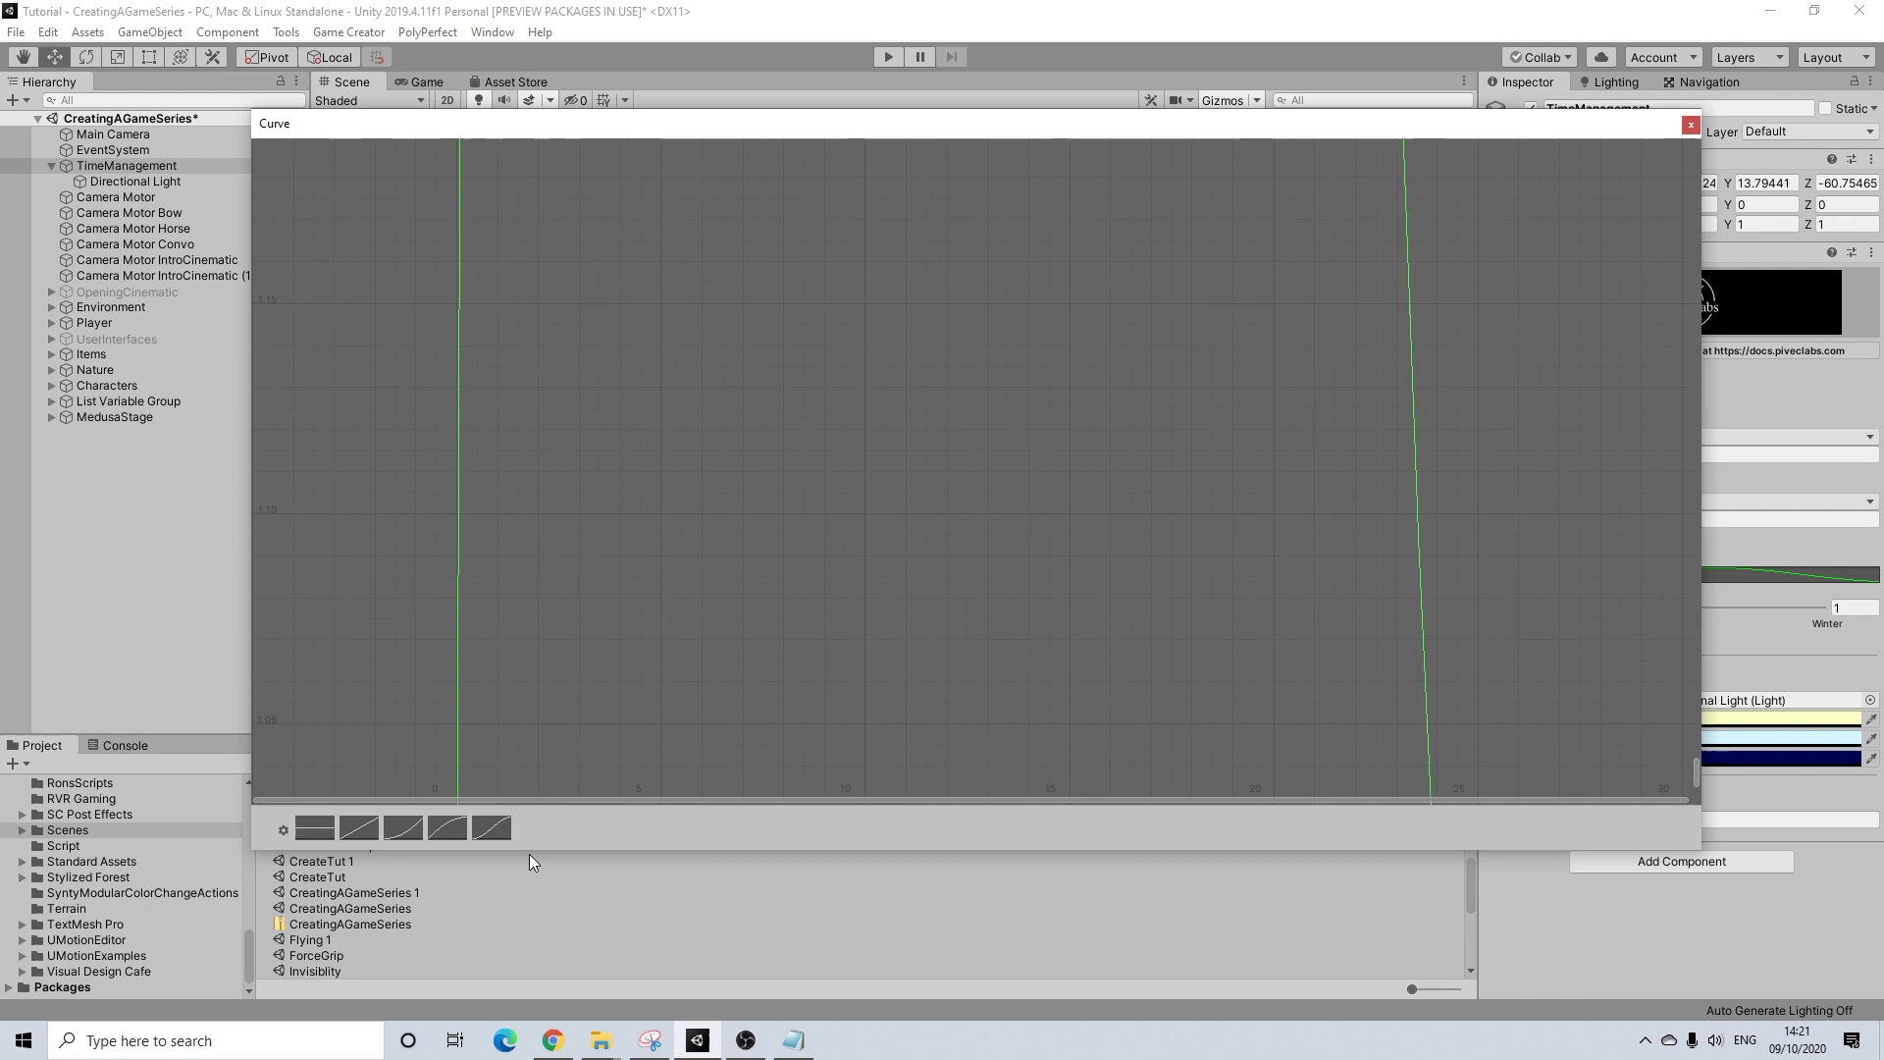
pyautogui.scroll(-10, 739, 163)
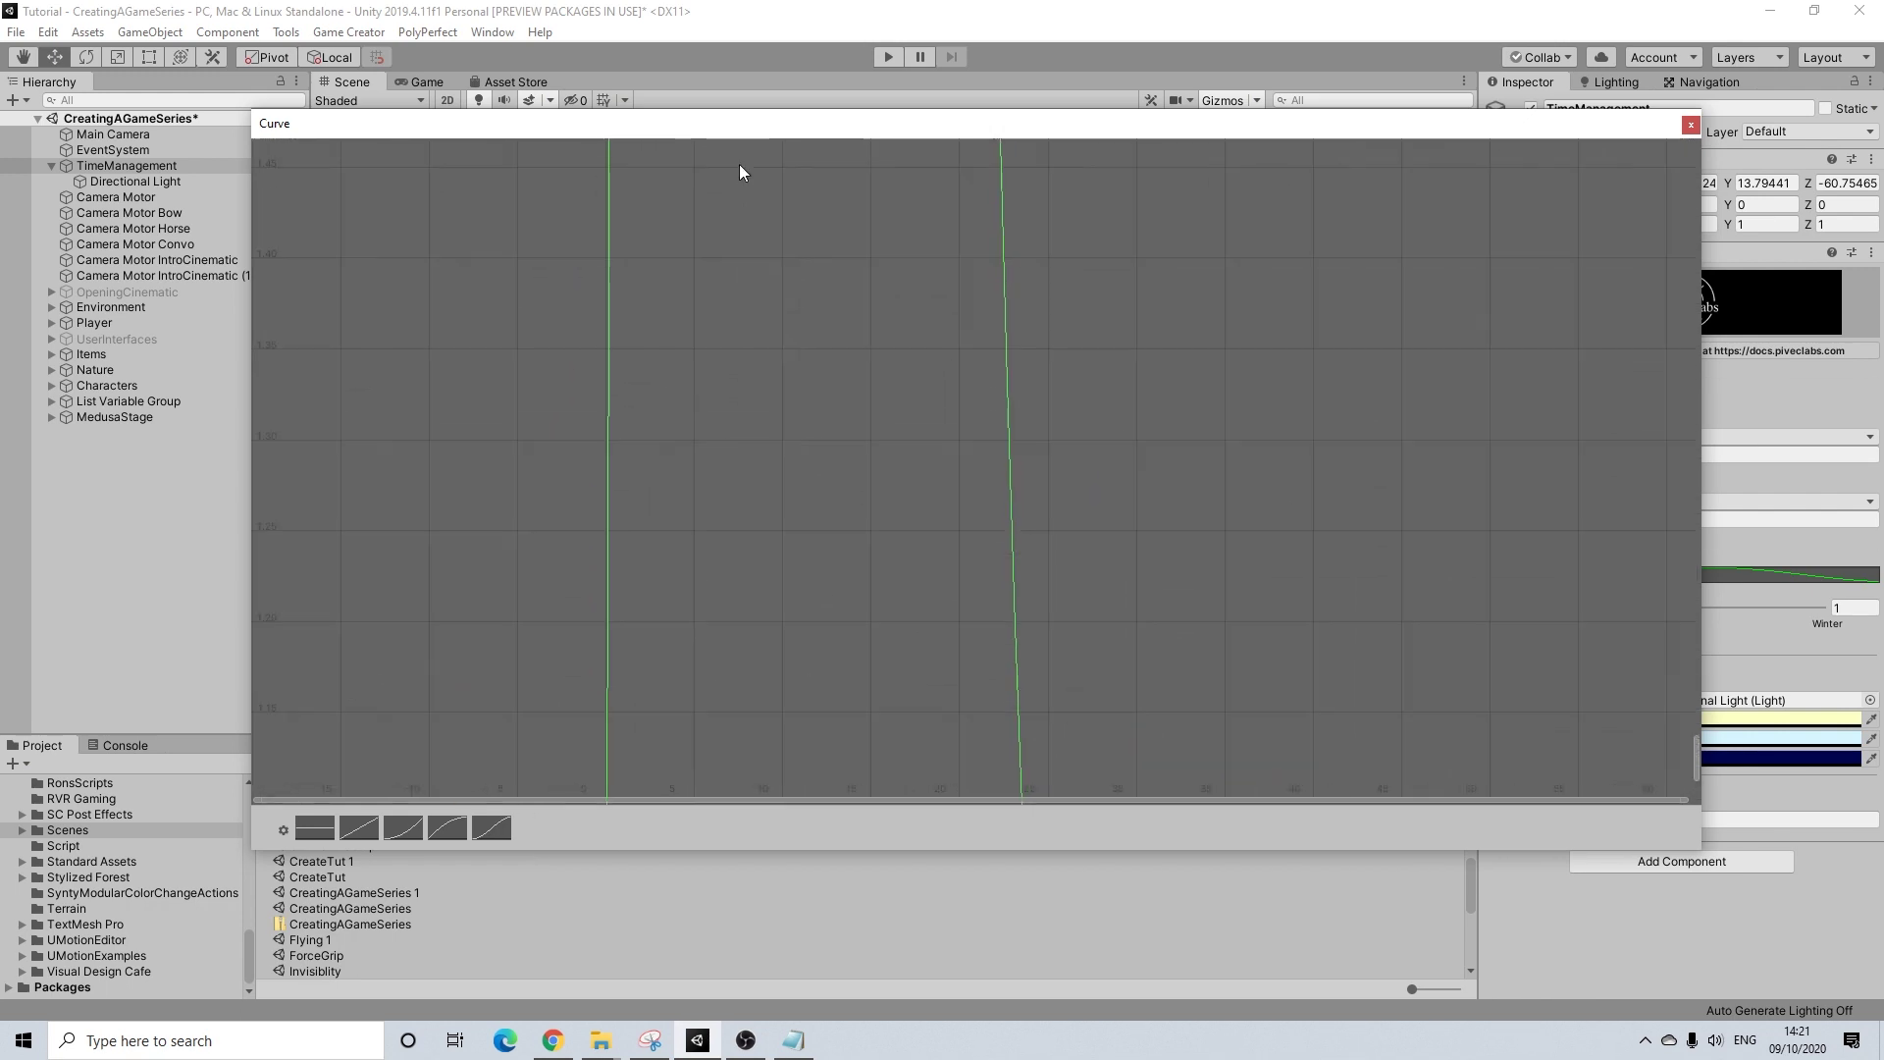
pyautogui.moveTo(769, 218); pyautogui.dragTo(758, 652, button='middle')
pyautogui.scroll(-5, 741, 403)
pyautogui.scroll(-6, 756, 339)
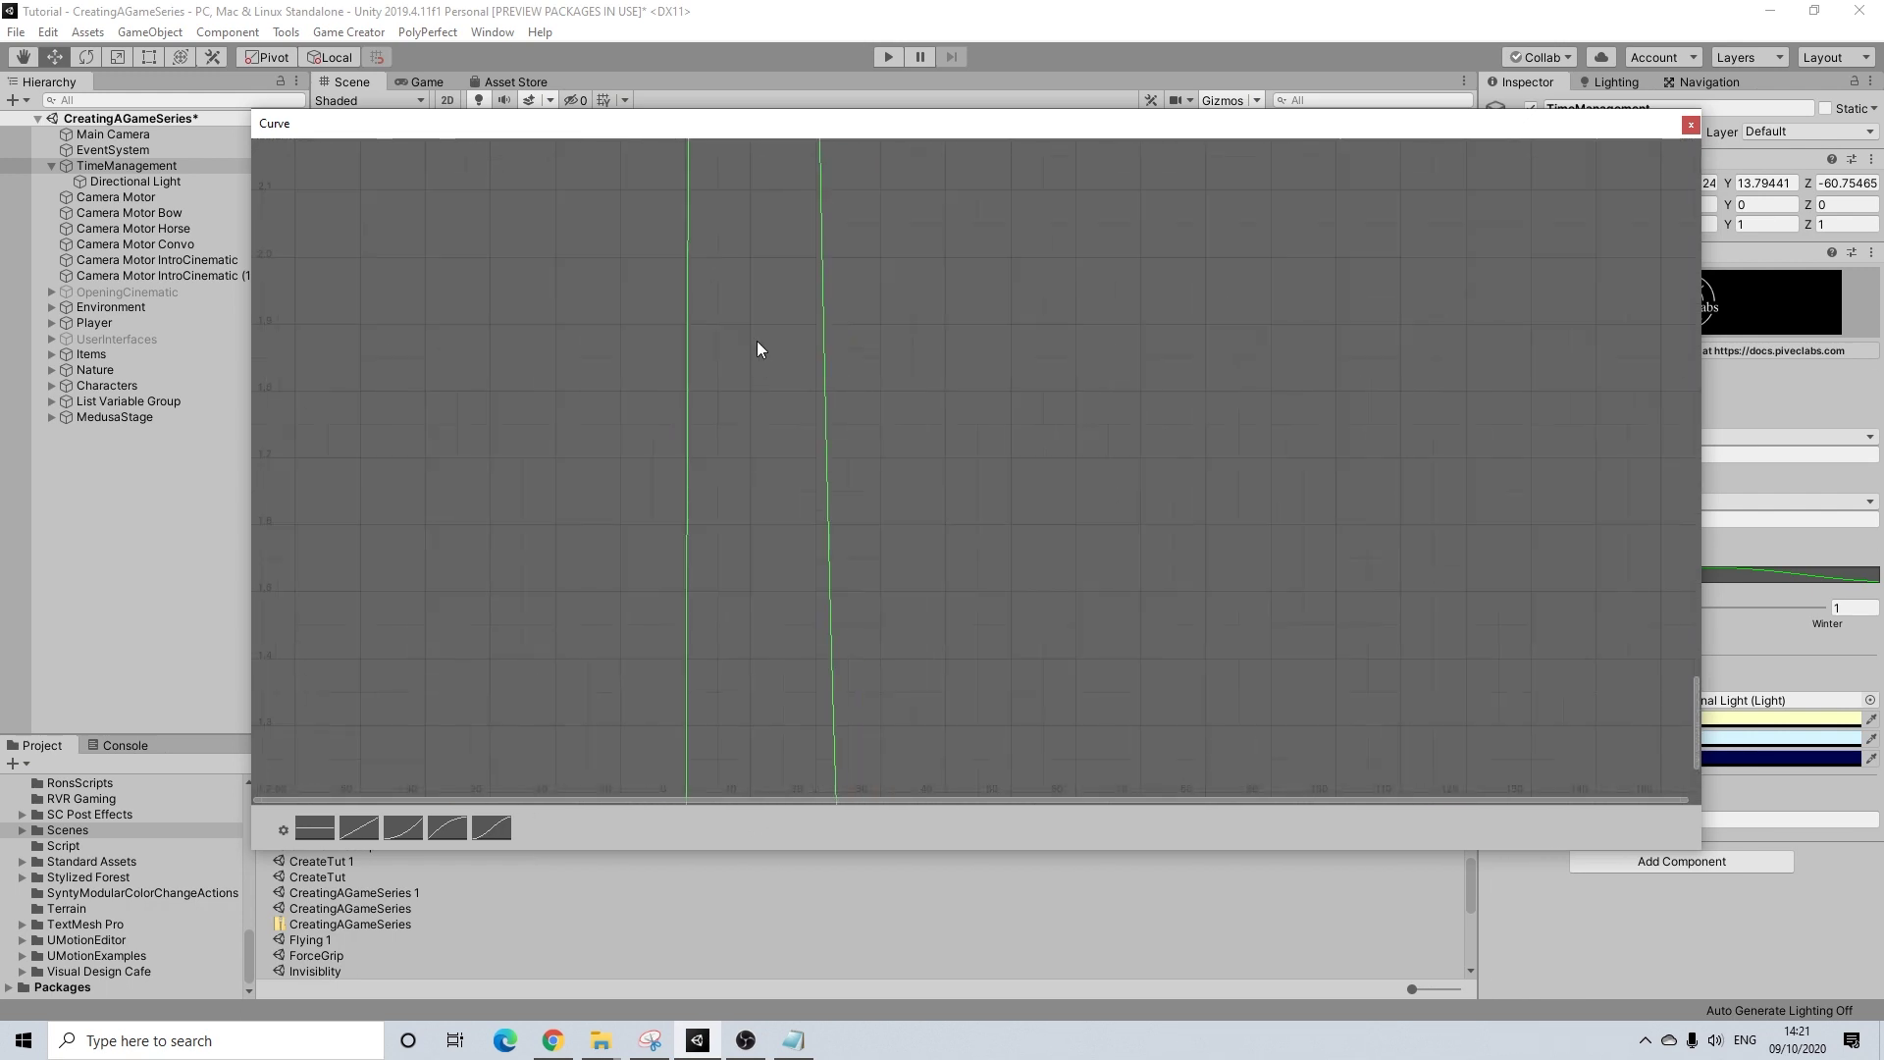
pyautogui.scroll(-10, 775, 294)
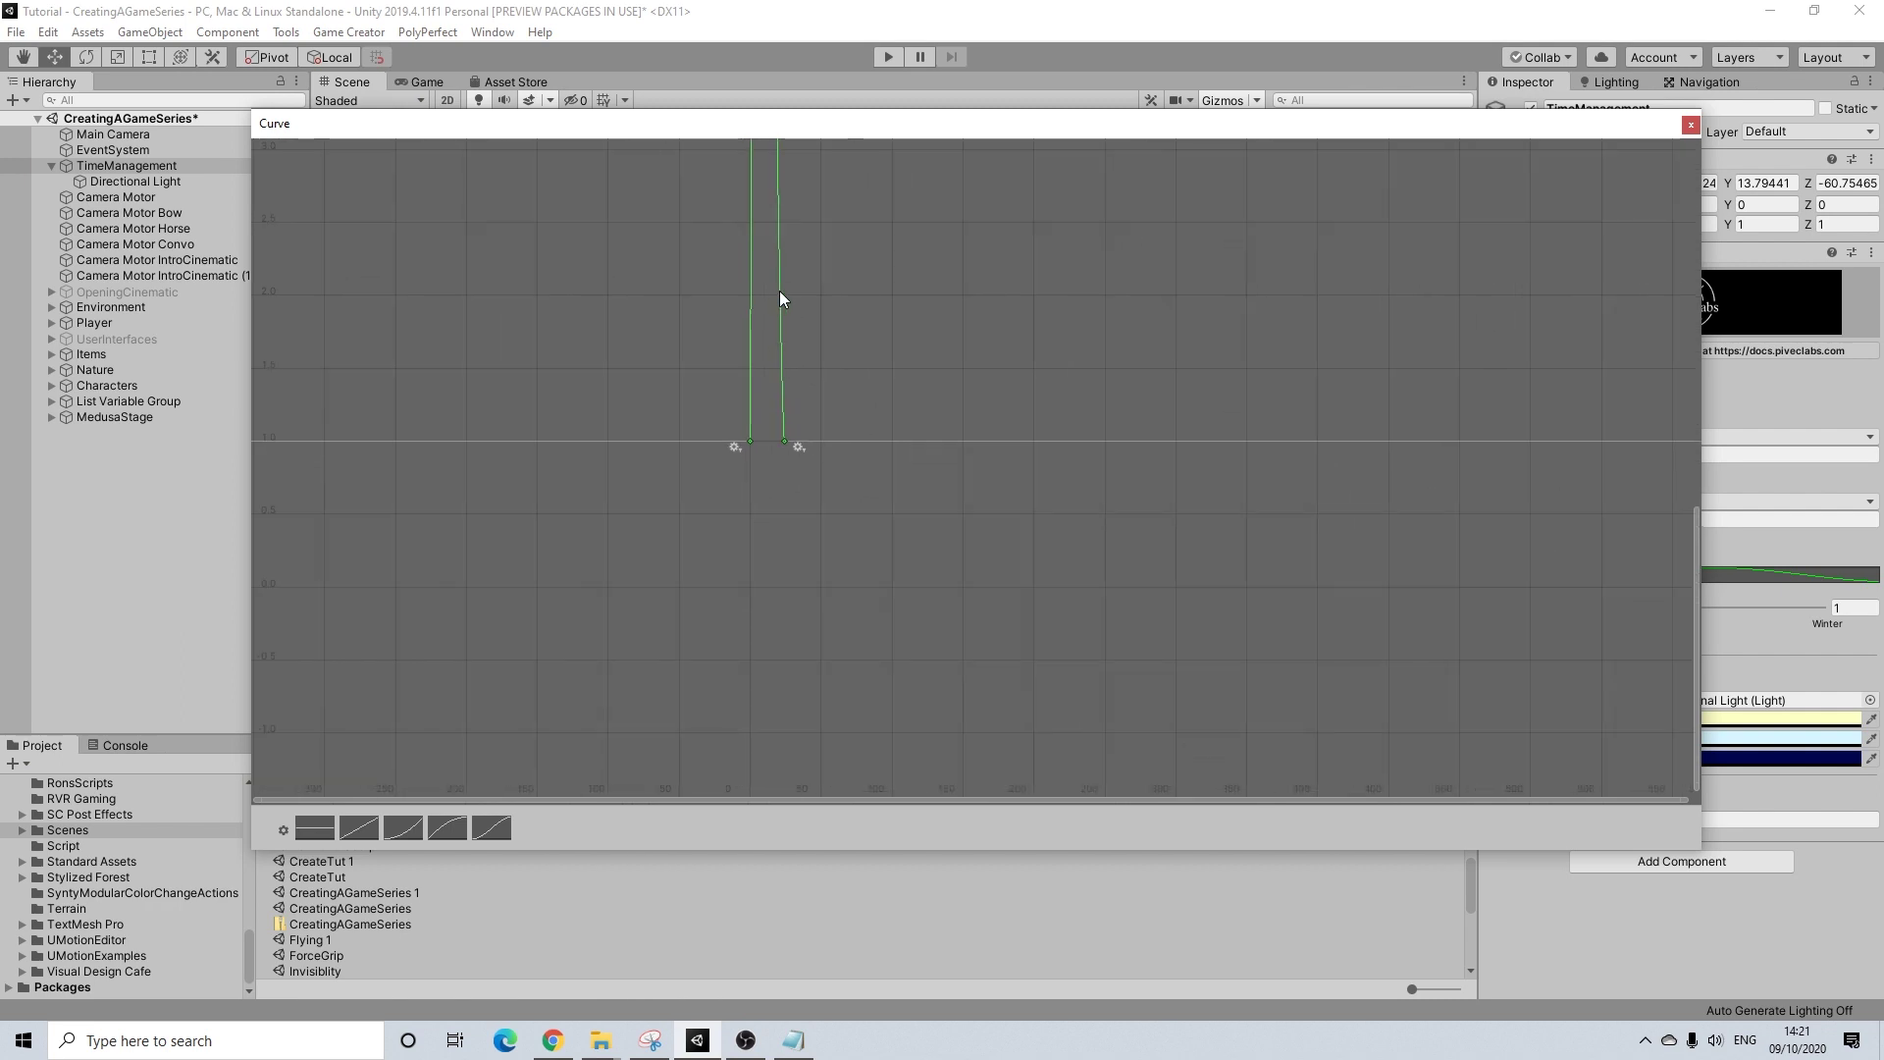
pyautogui.scroll(-3, 870, 755)
pyautogui.moveTo(797, 683); pyautogui.dragTo(791, 561, button='middle')
pyautogui.scroll(5, 799, 562)
pyautogui.scroll(3, 805, 561)
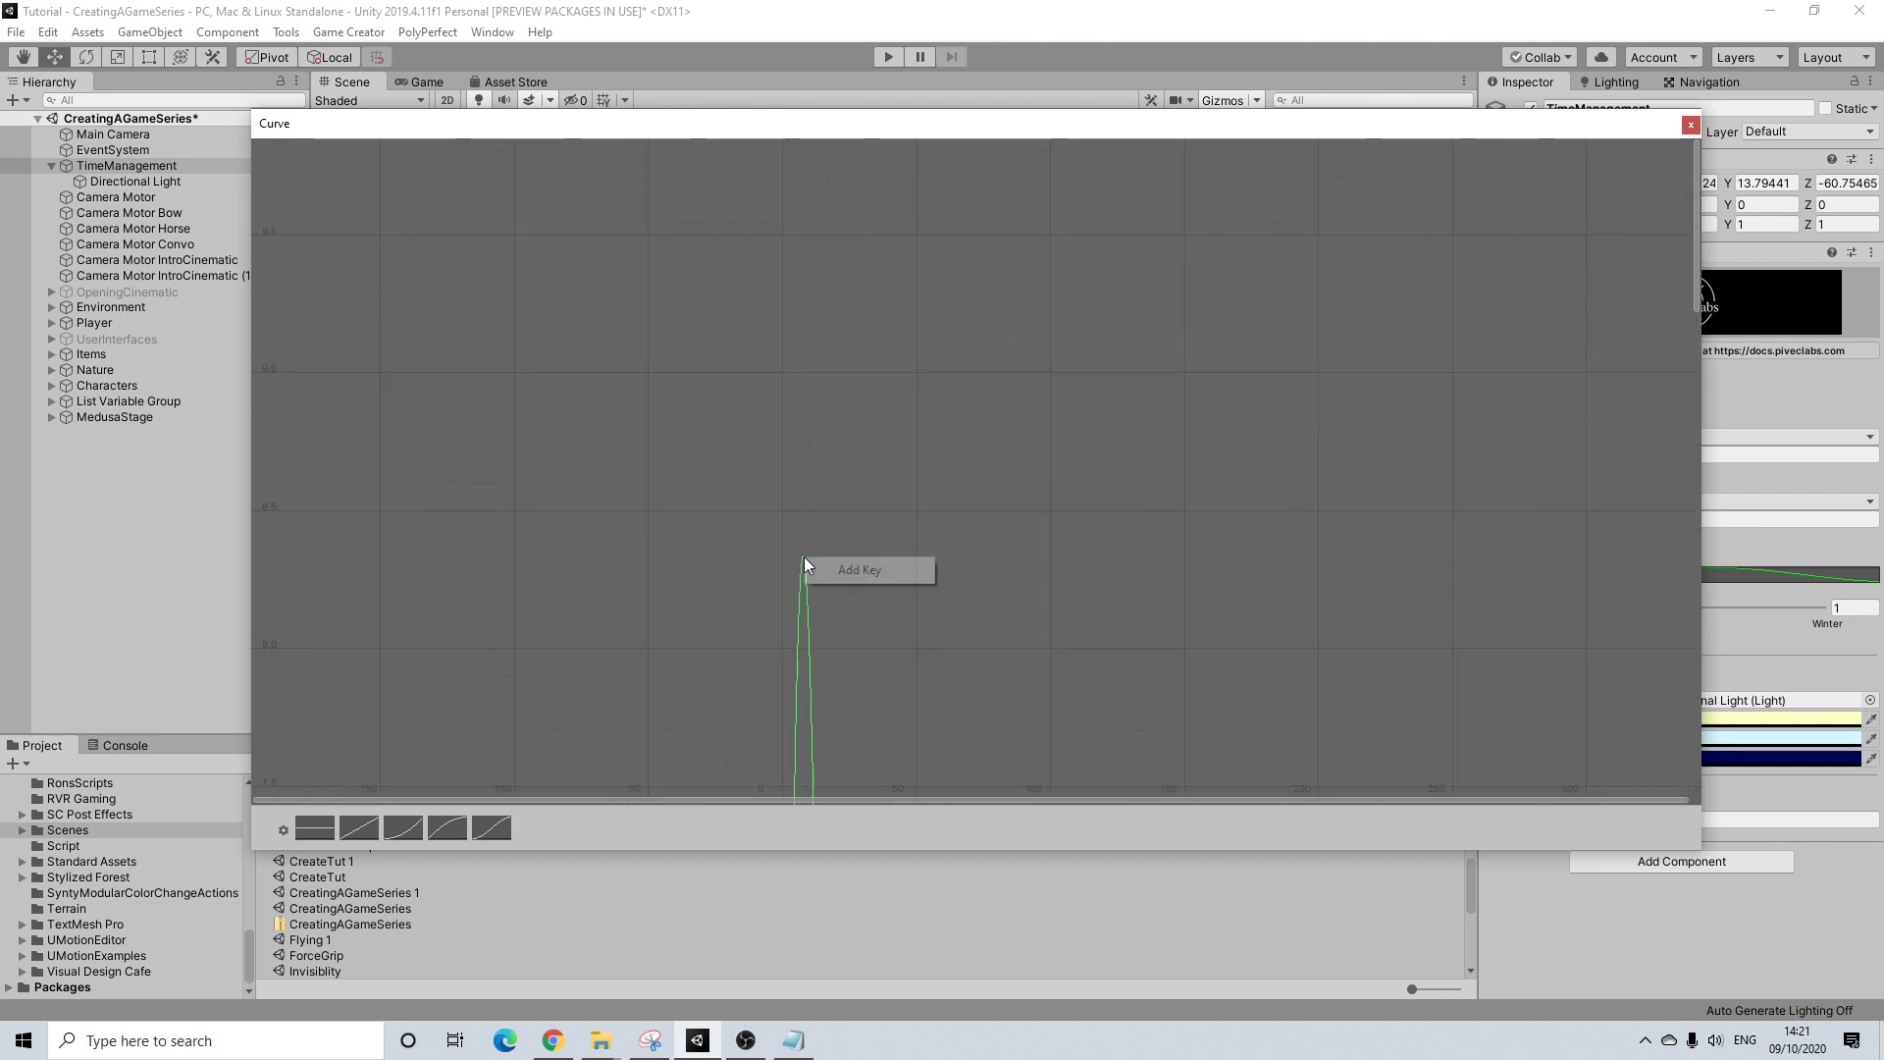
pyautogui.scroll(2, 815, 567)
pyautogui.scroll(3, 816, 567)
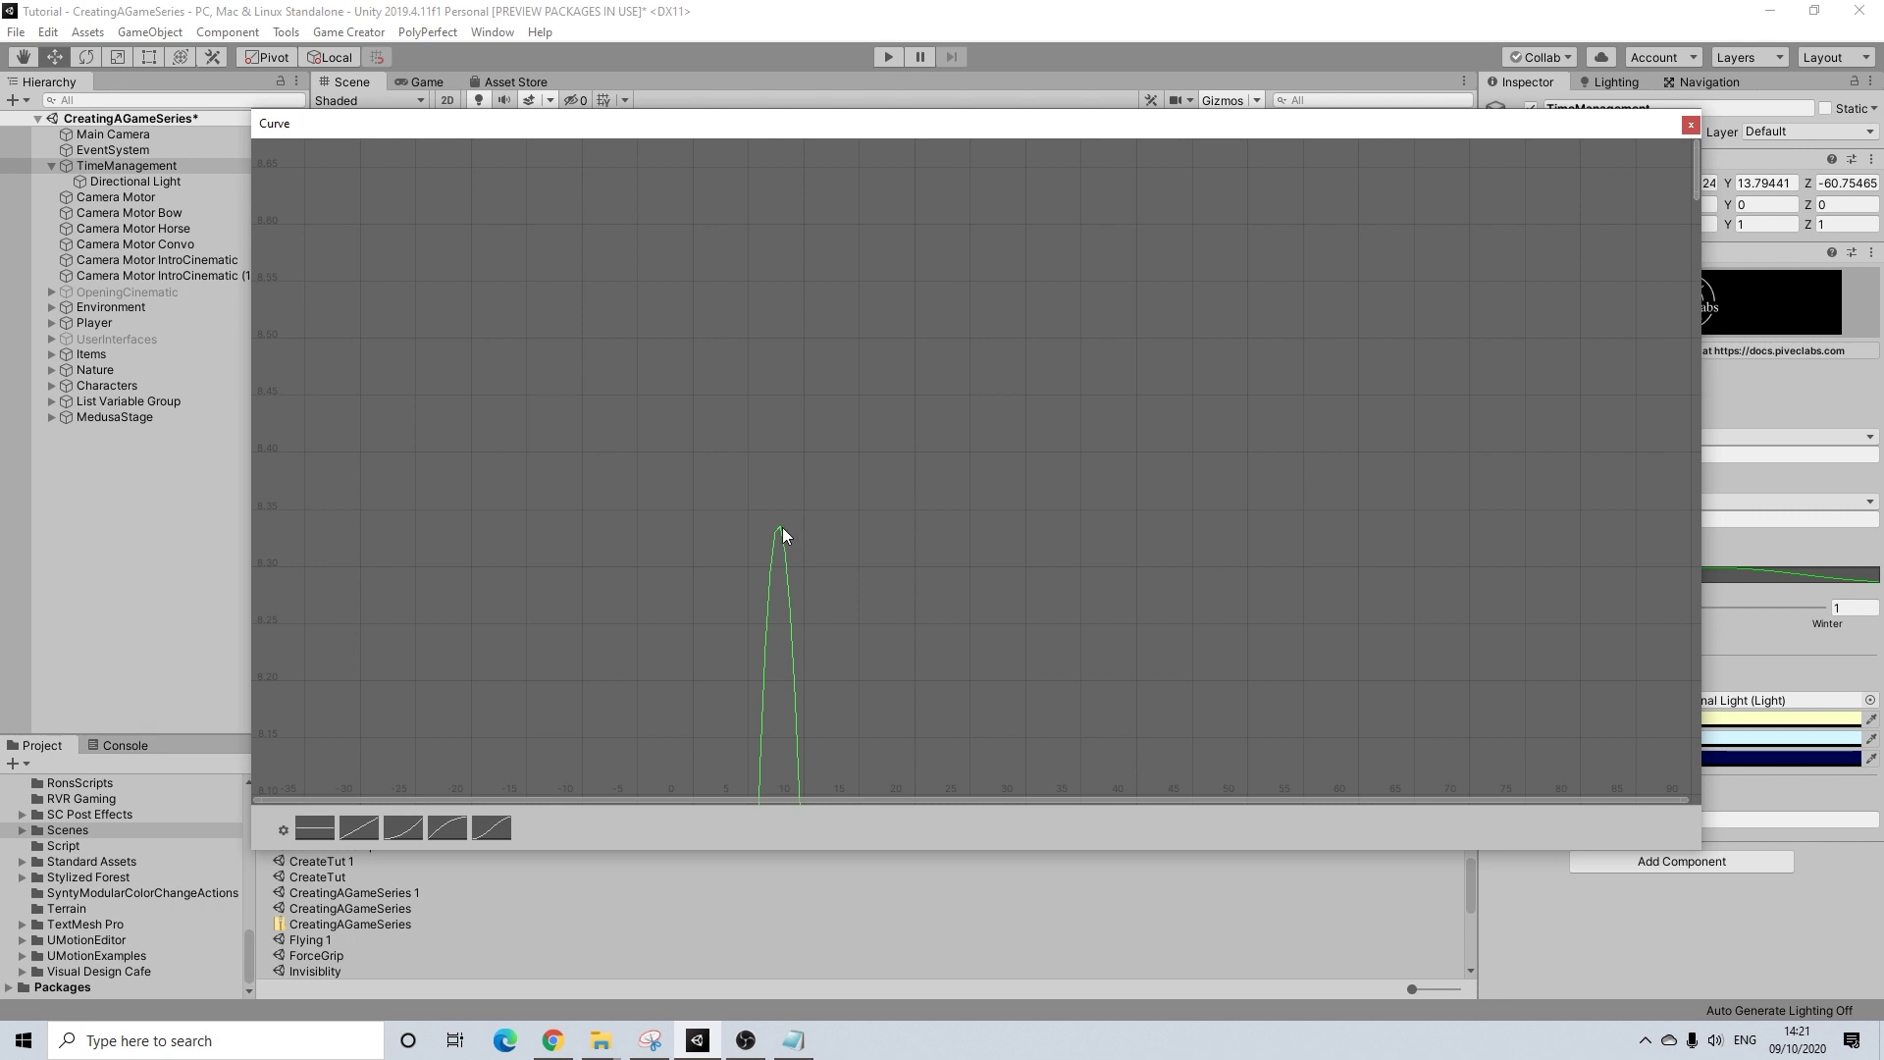
pyautogui.scroll(4, 781, 530)
pyautogui.scroll(3, 781, 530)
pyautogui.scroll(6, 781, 516)
pyautogui.scroll(-4, 858, 697)
pyautogui.scroll(2, 867, 404)
pyautogui.scroll(3, 779, 346)
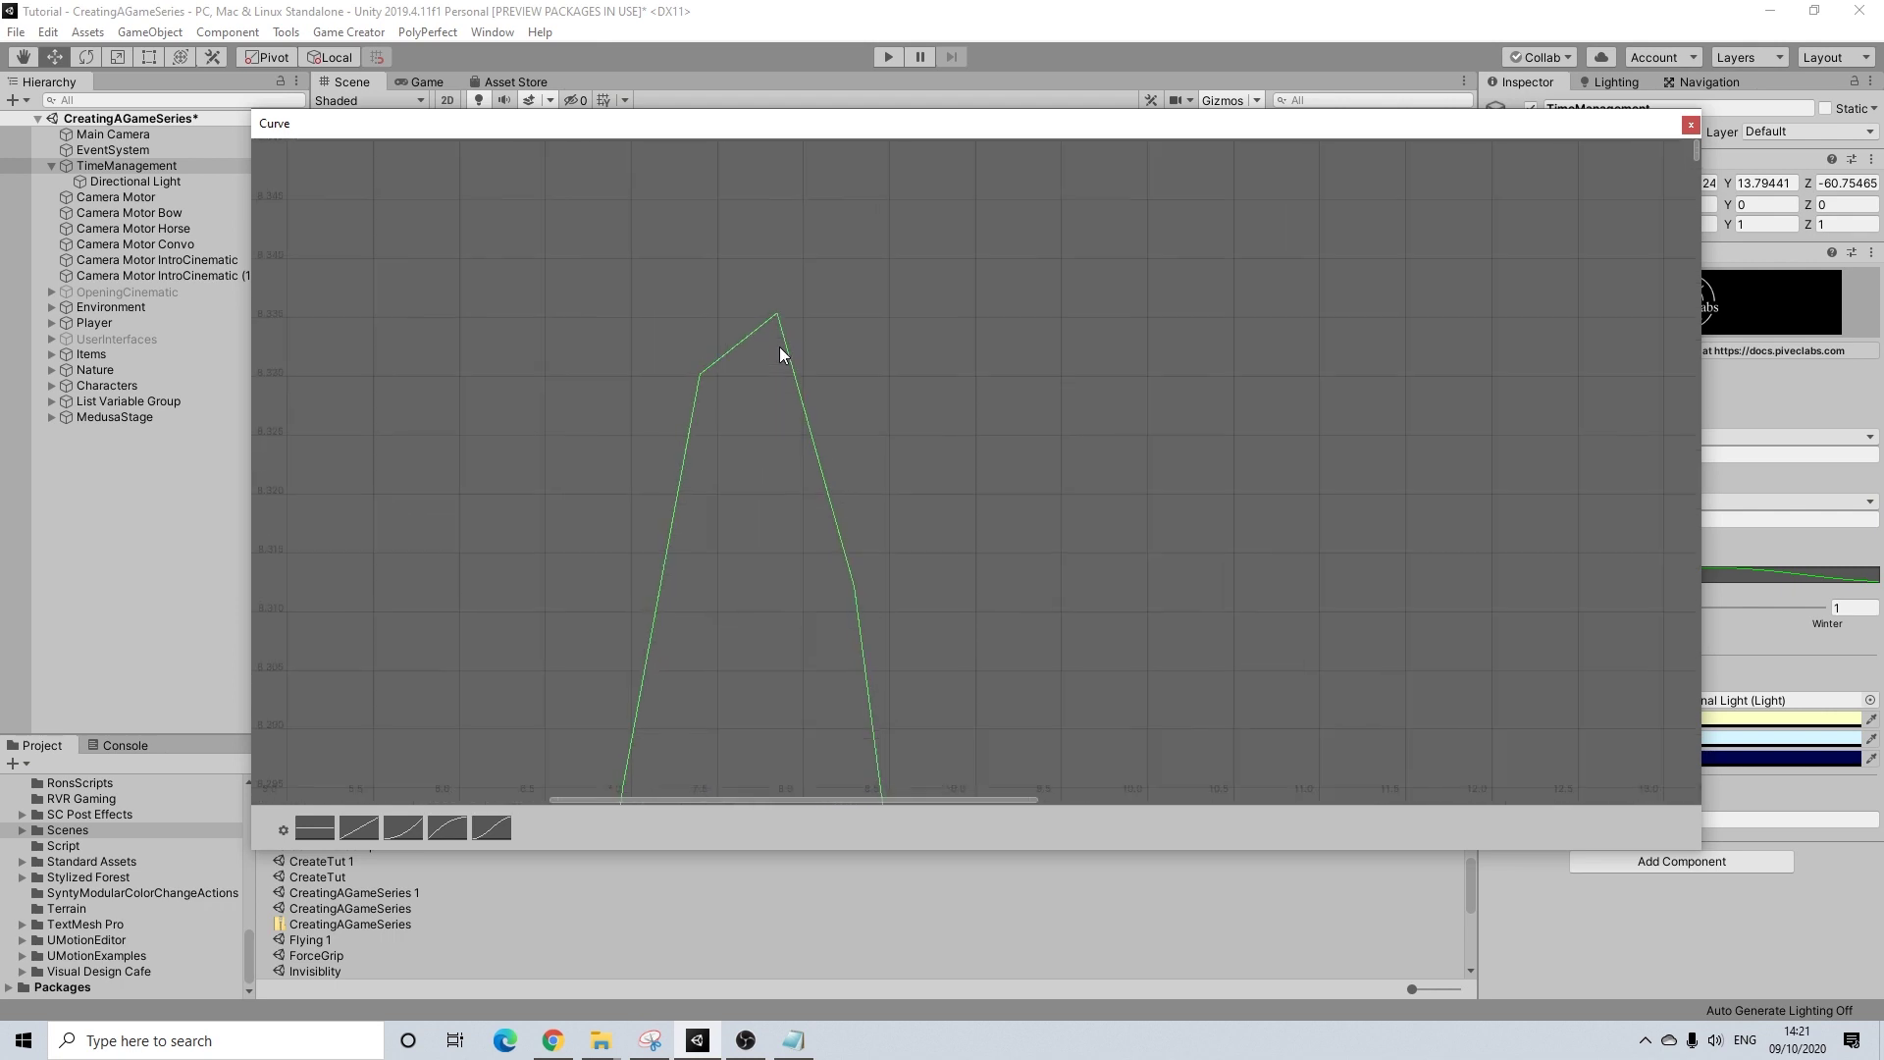
pyautogui.scroll(-4, 779, 346)
pyautogui.hotkey('ctrl', 'z')
# - Move the Sun Curve's second key to time 5 with value 0
pyautogui.scroll(-4, 892, 508)
pyautogui.scroll(-5, 1030, 603)
pyautogui.scroll(-3, 1135, 687)
pyautogui.scroll(-8, 971, 685)
pyautogui.moveTo(968, 691); pyautogui.dragTo(987, 125, button='middle')
pyautogui.scroll(-10, 844, 535)
pyautogui.scroll(-5, 845, 595)
pyautogui.scroll(10, 909, 635)
pyautogui.scroll(10, 661, 632)
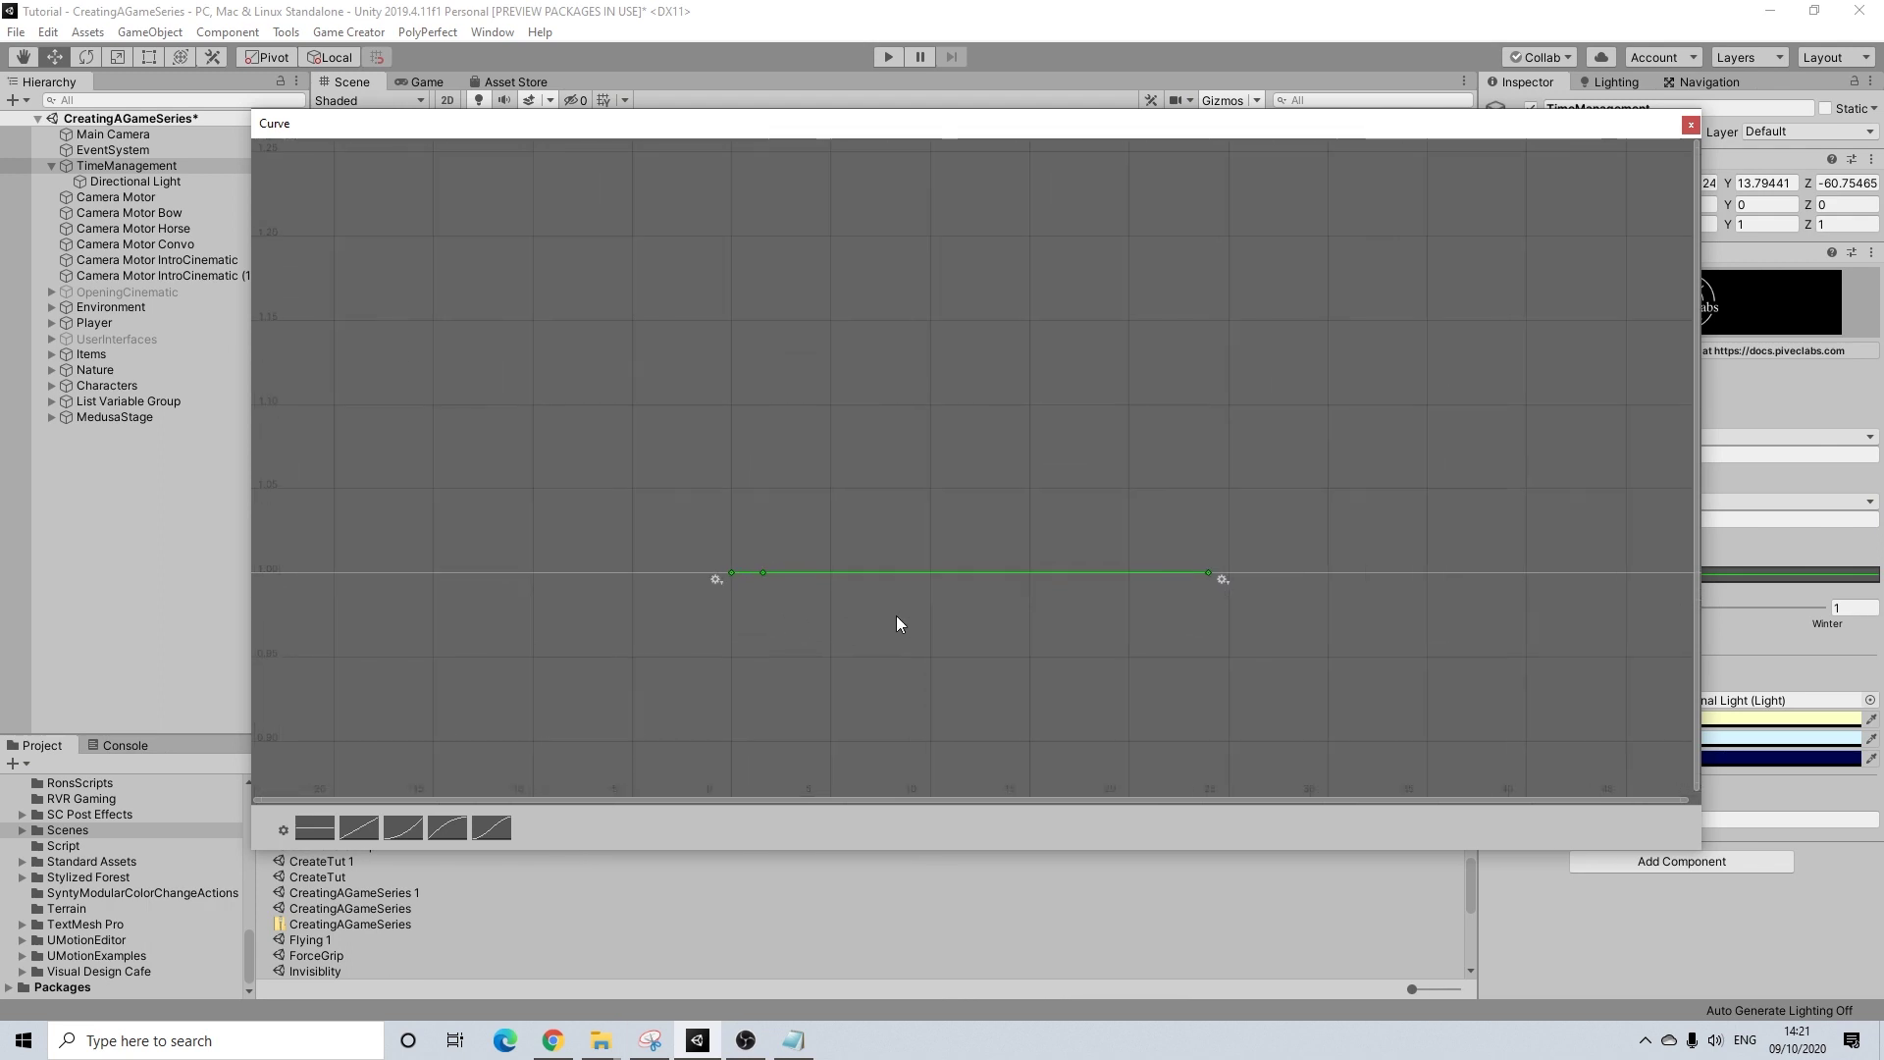
pyautogui.rightClick(764, 574)
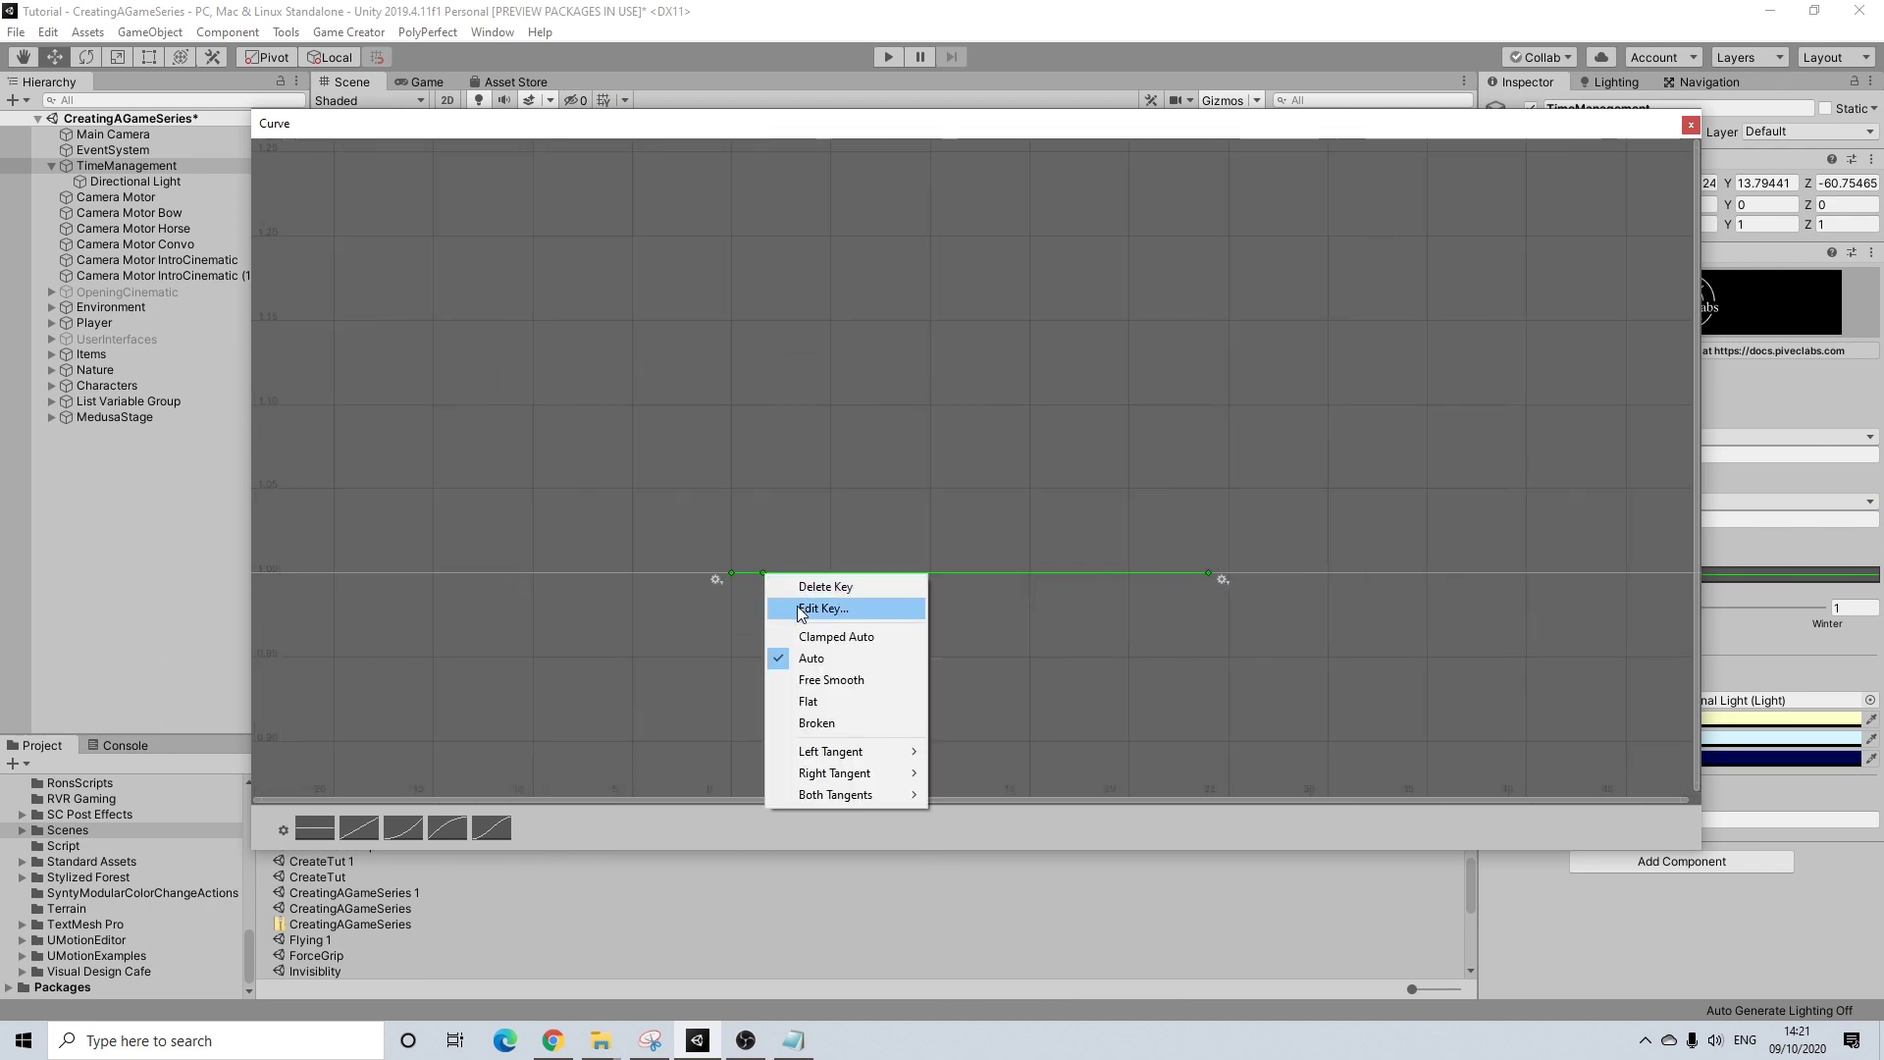
pyautogui.click(791, 602)
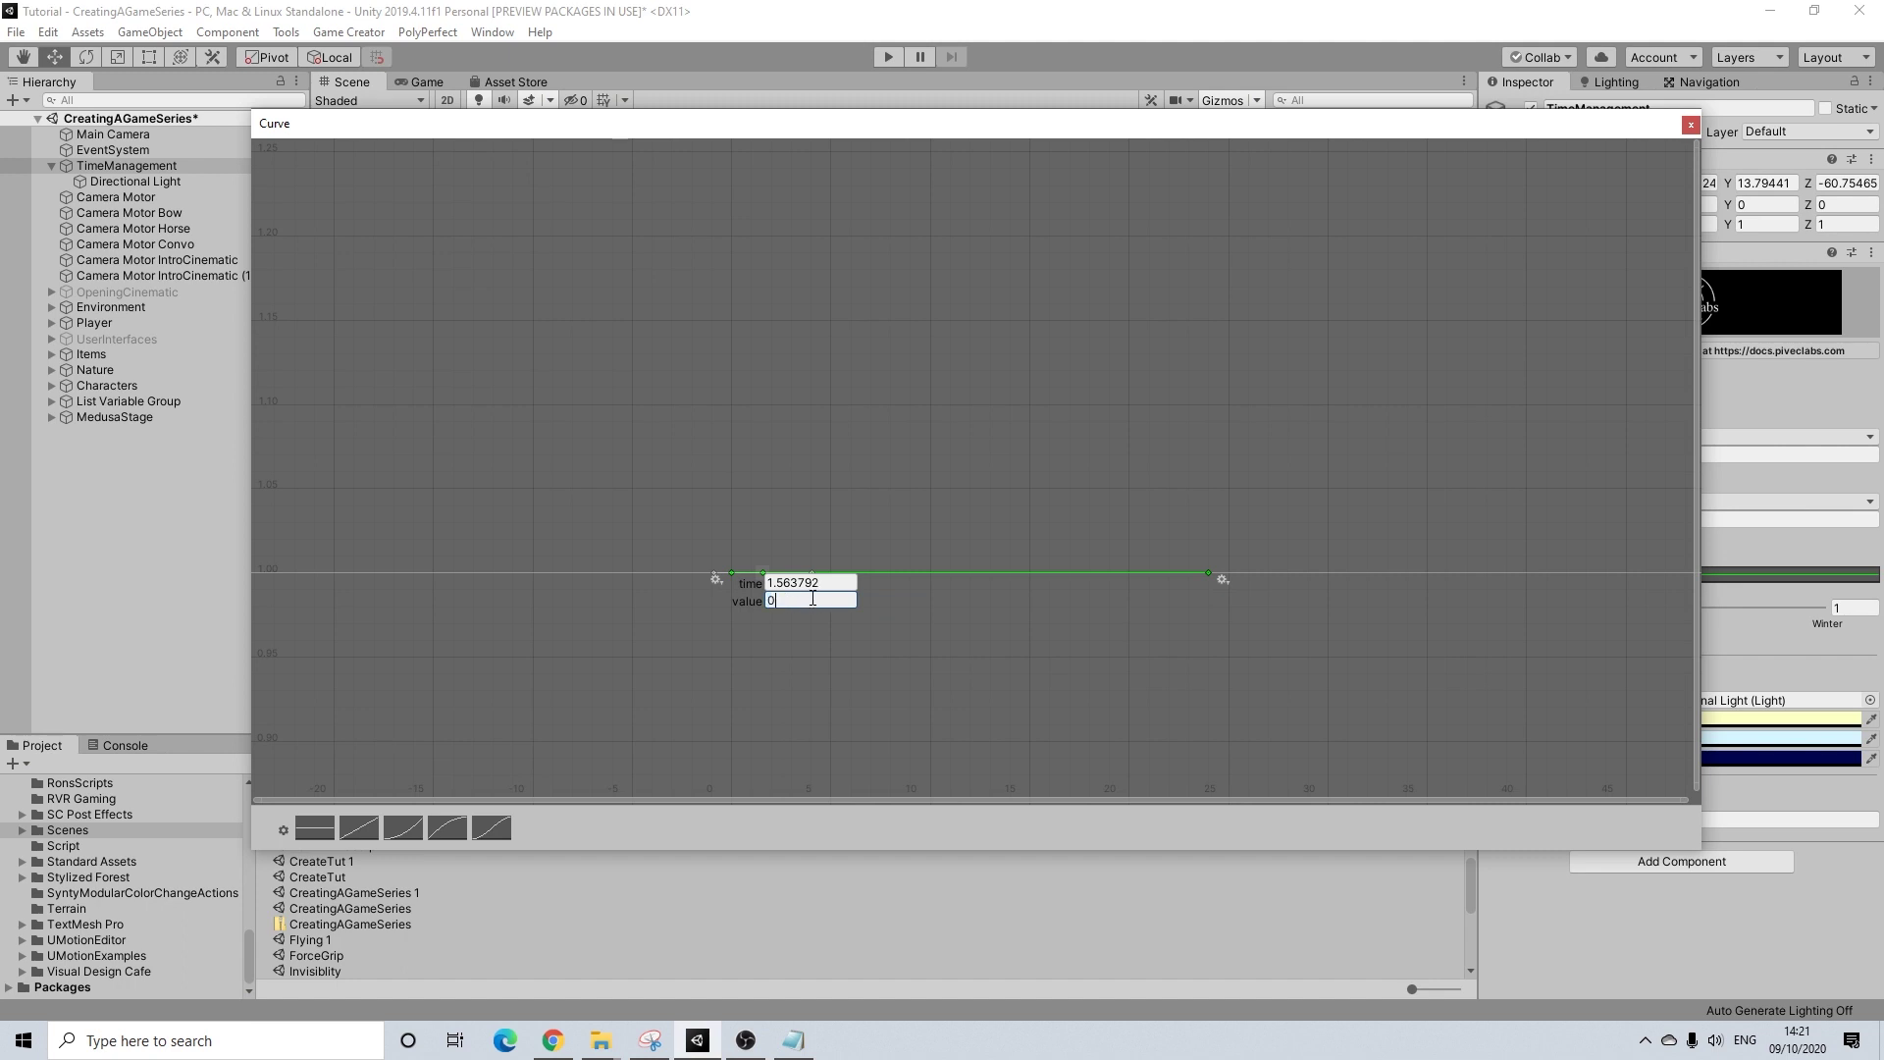
pyautogui.click(844, 587)
pyautogui.write('5')
pyautogui.press('Return')
# - Set the value of the Sun Curve's first key, at time 0, to 0
pyautogui.scroll(-8, 843, 591)
pyautogui.moveTo(862, 638); pyautogui.dragTo(793, 222, button='middle')
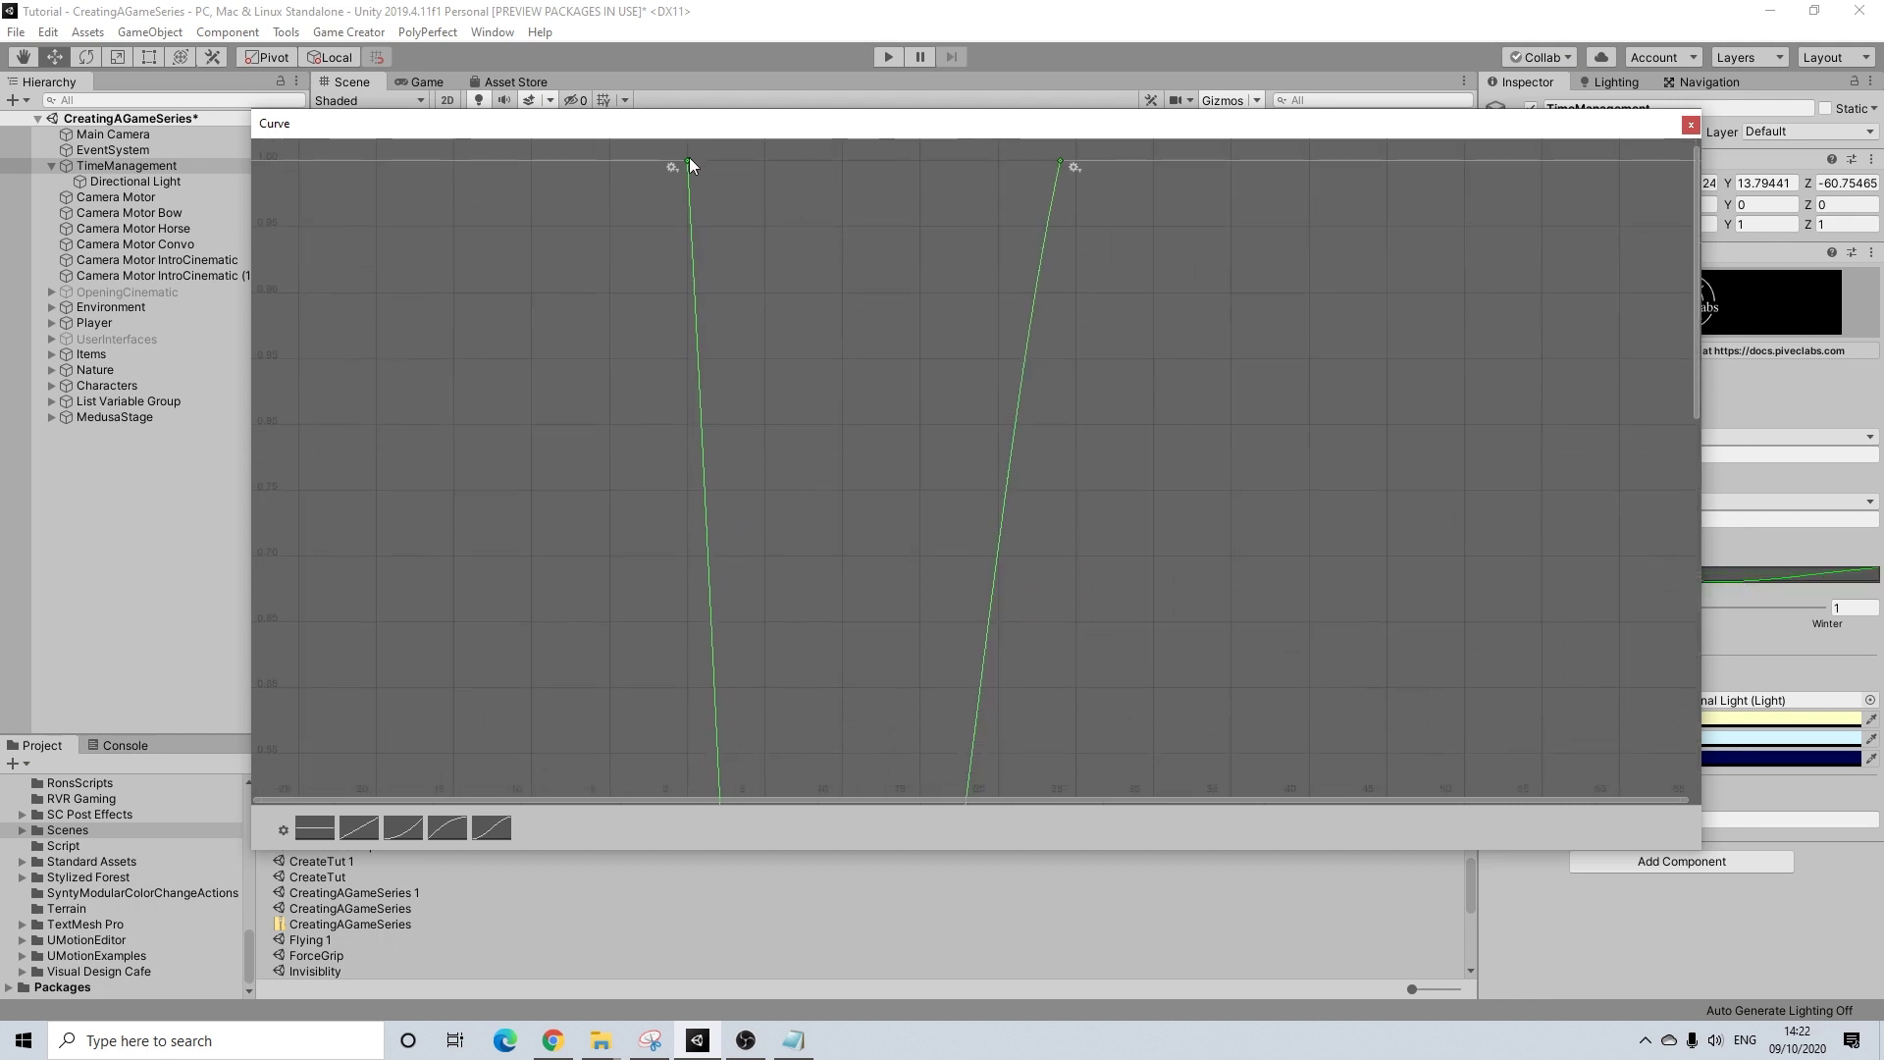
pyautogui.rightClick(687, 161)
pyautogui.click(756, 193)
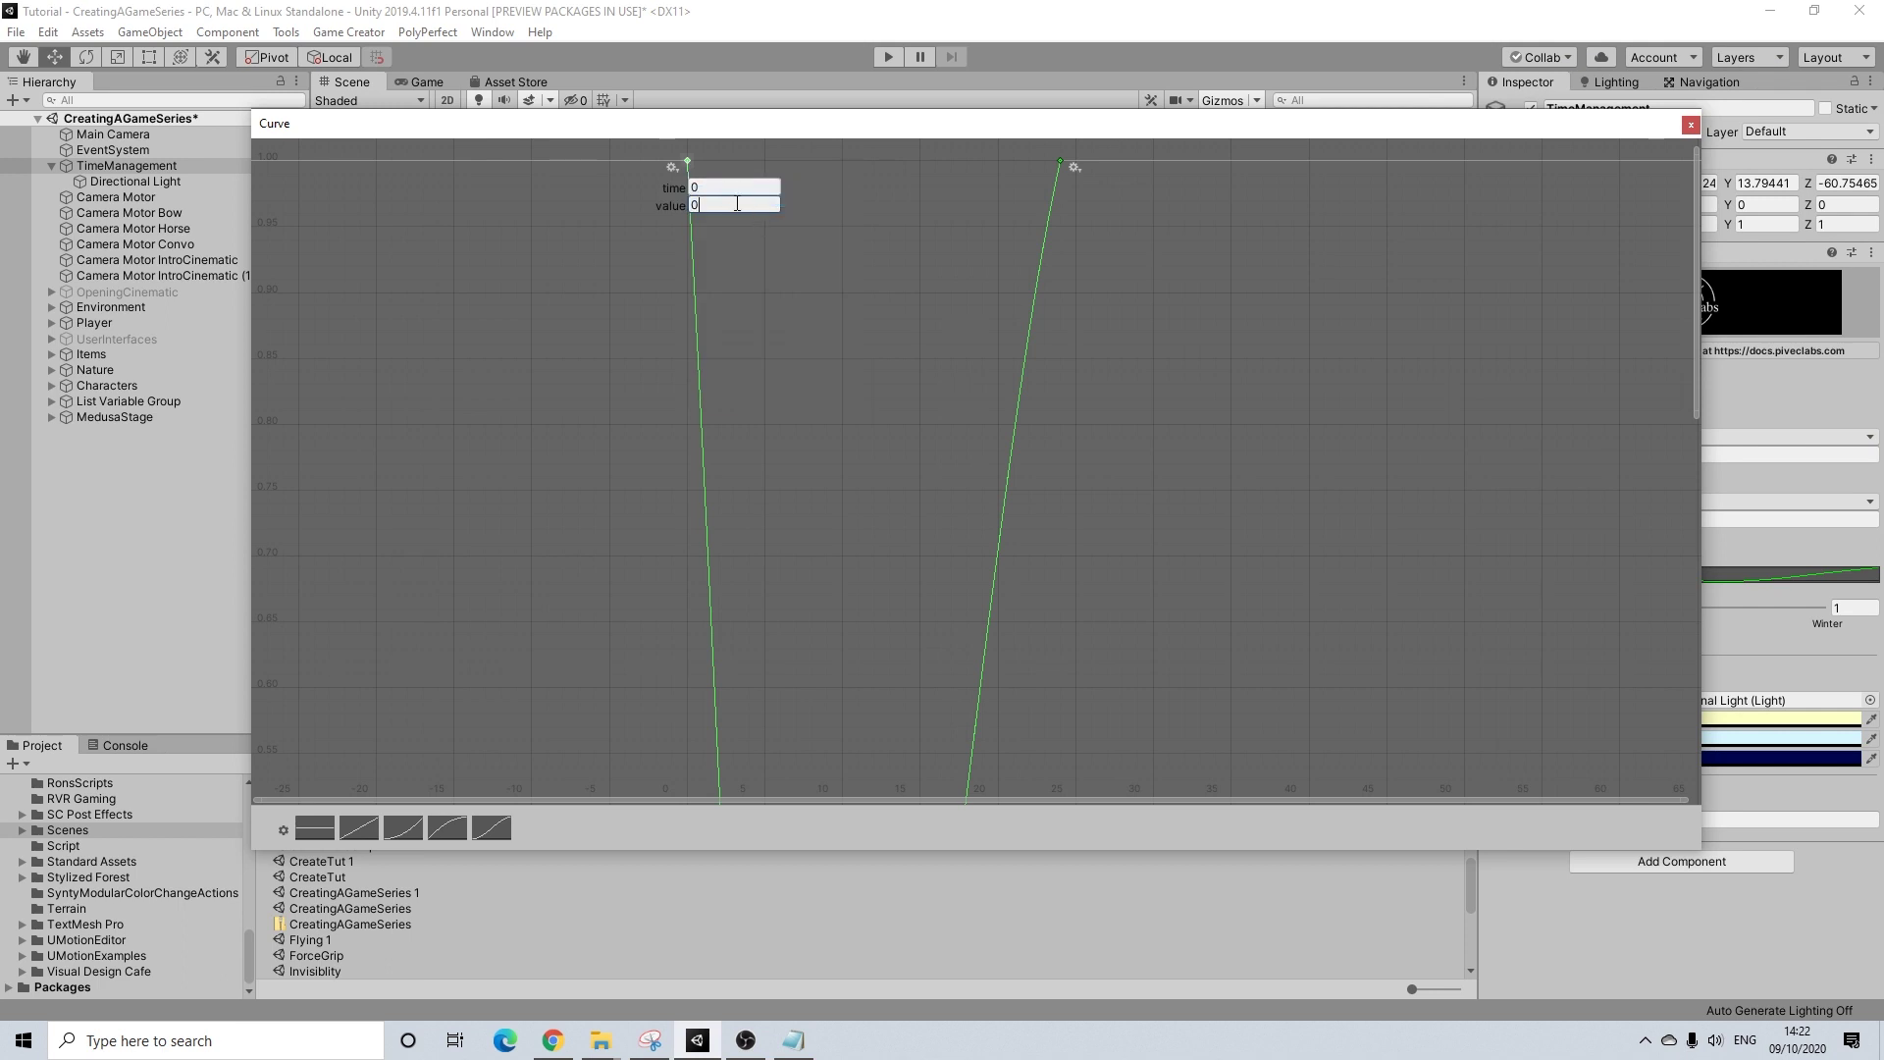
pyautogui.press('Return')
# - Add a key on the rising part of the Sun Curve at about time 6 and set its value to 0.2
pyautogui.scroll(-12, 834, 471)
pyautogui.moveTo(1106, 724); pyautogui.dragTo(1063, 129, button='middle')
pyautogui.scroll(4, 785, 475)
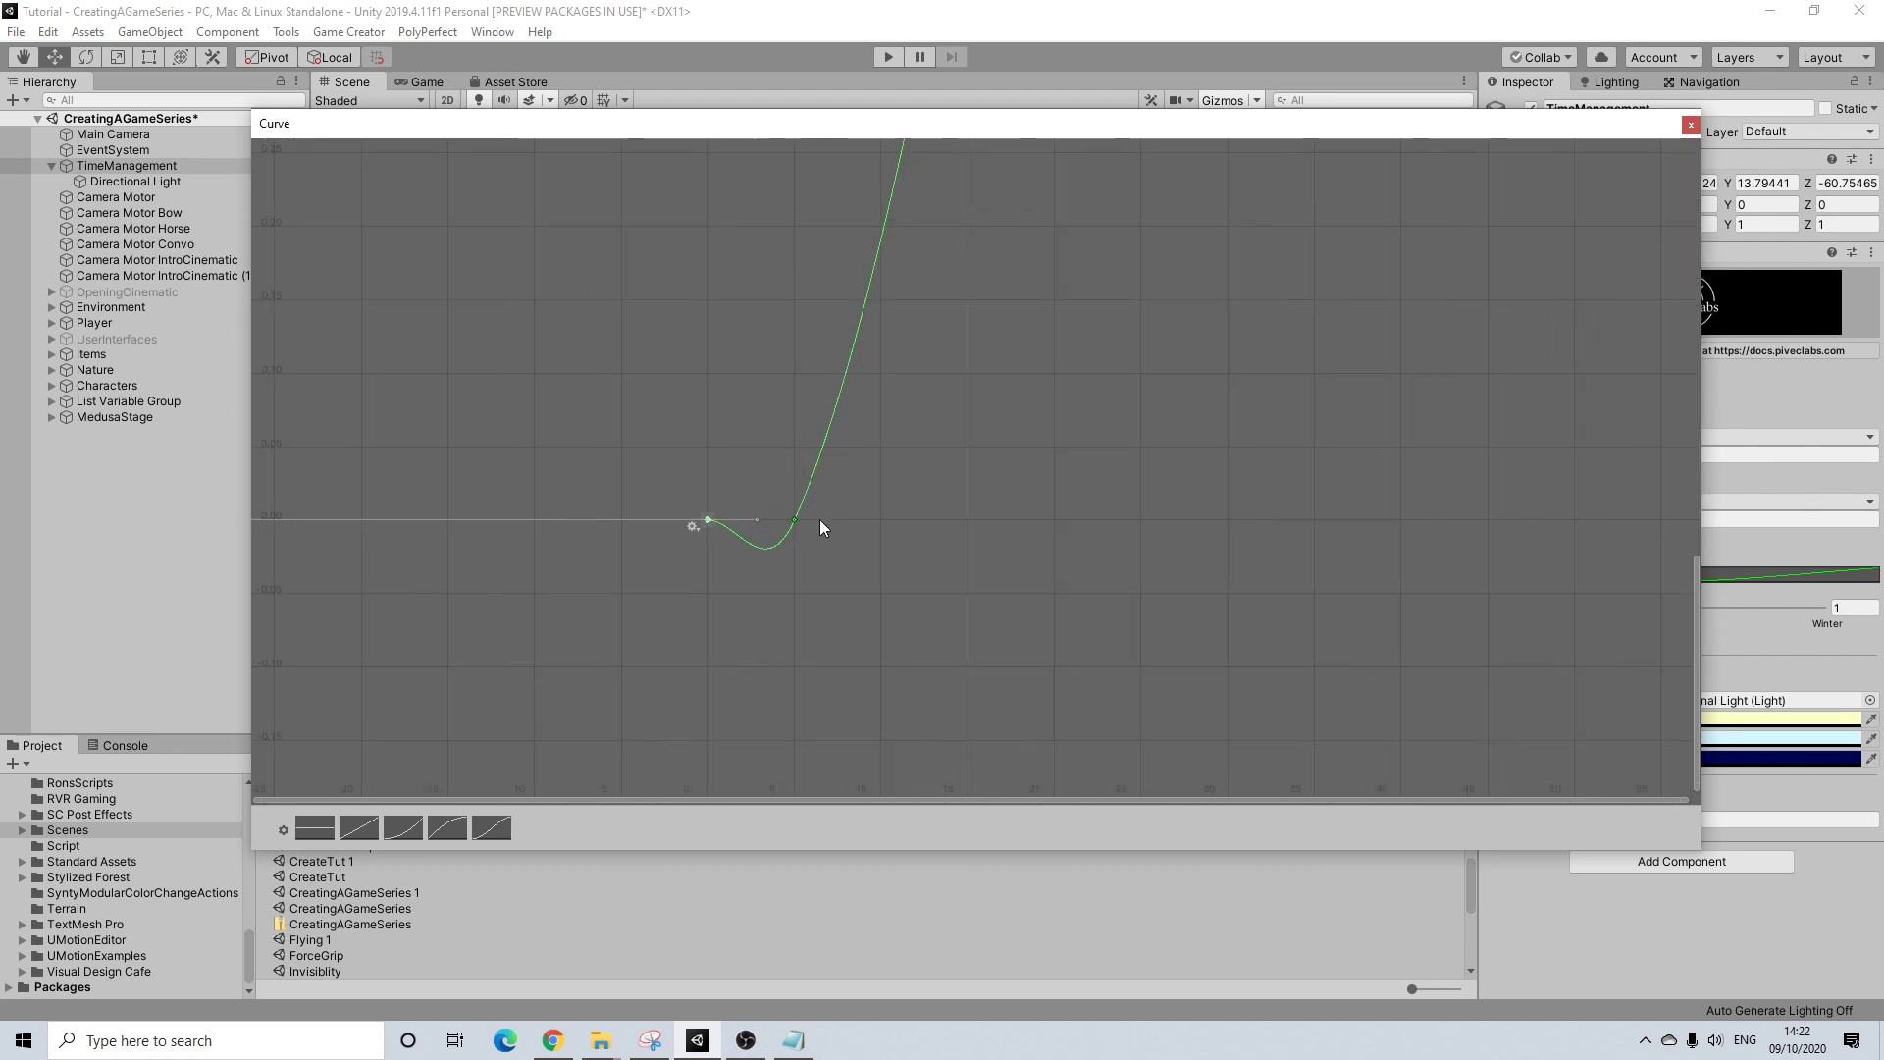
pyautogui.rightClick(816, 463)
pyautogui.click(868, 475)
pyautogui.rightClick(820, 463)
pyautogui.click(893, 499)
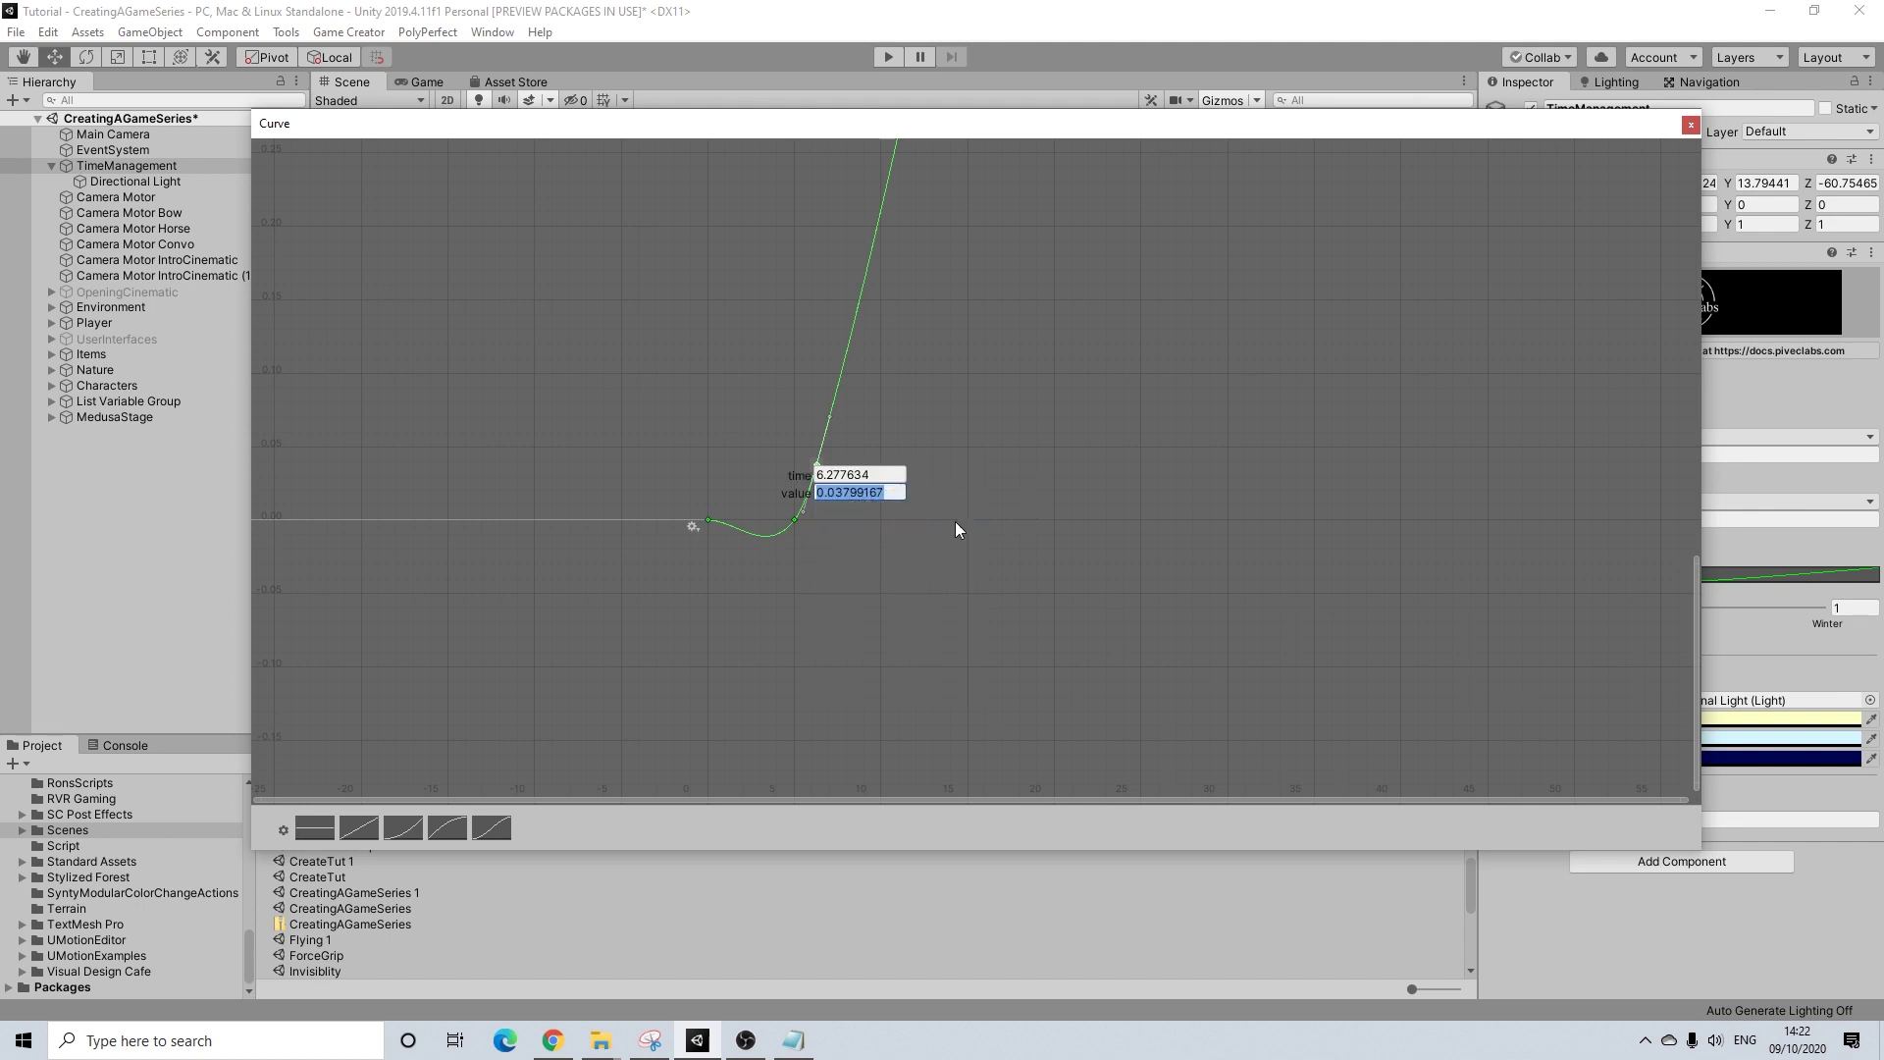
pyautogui.write('1')
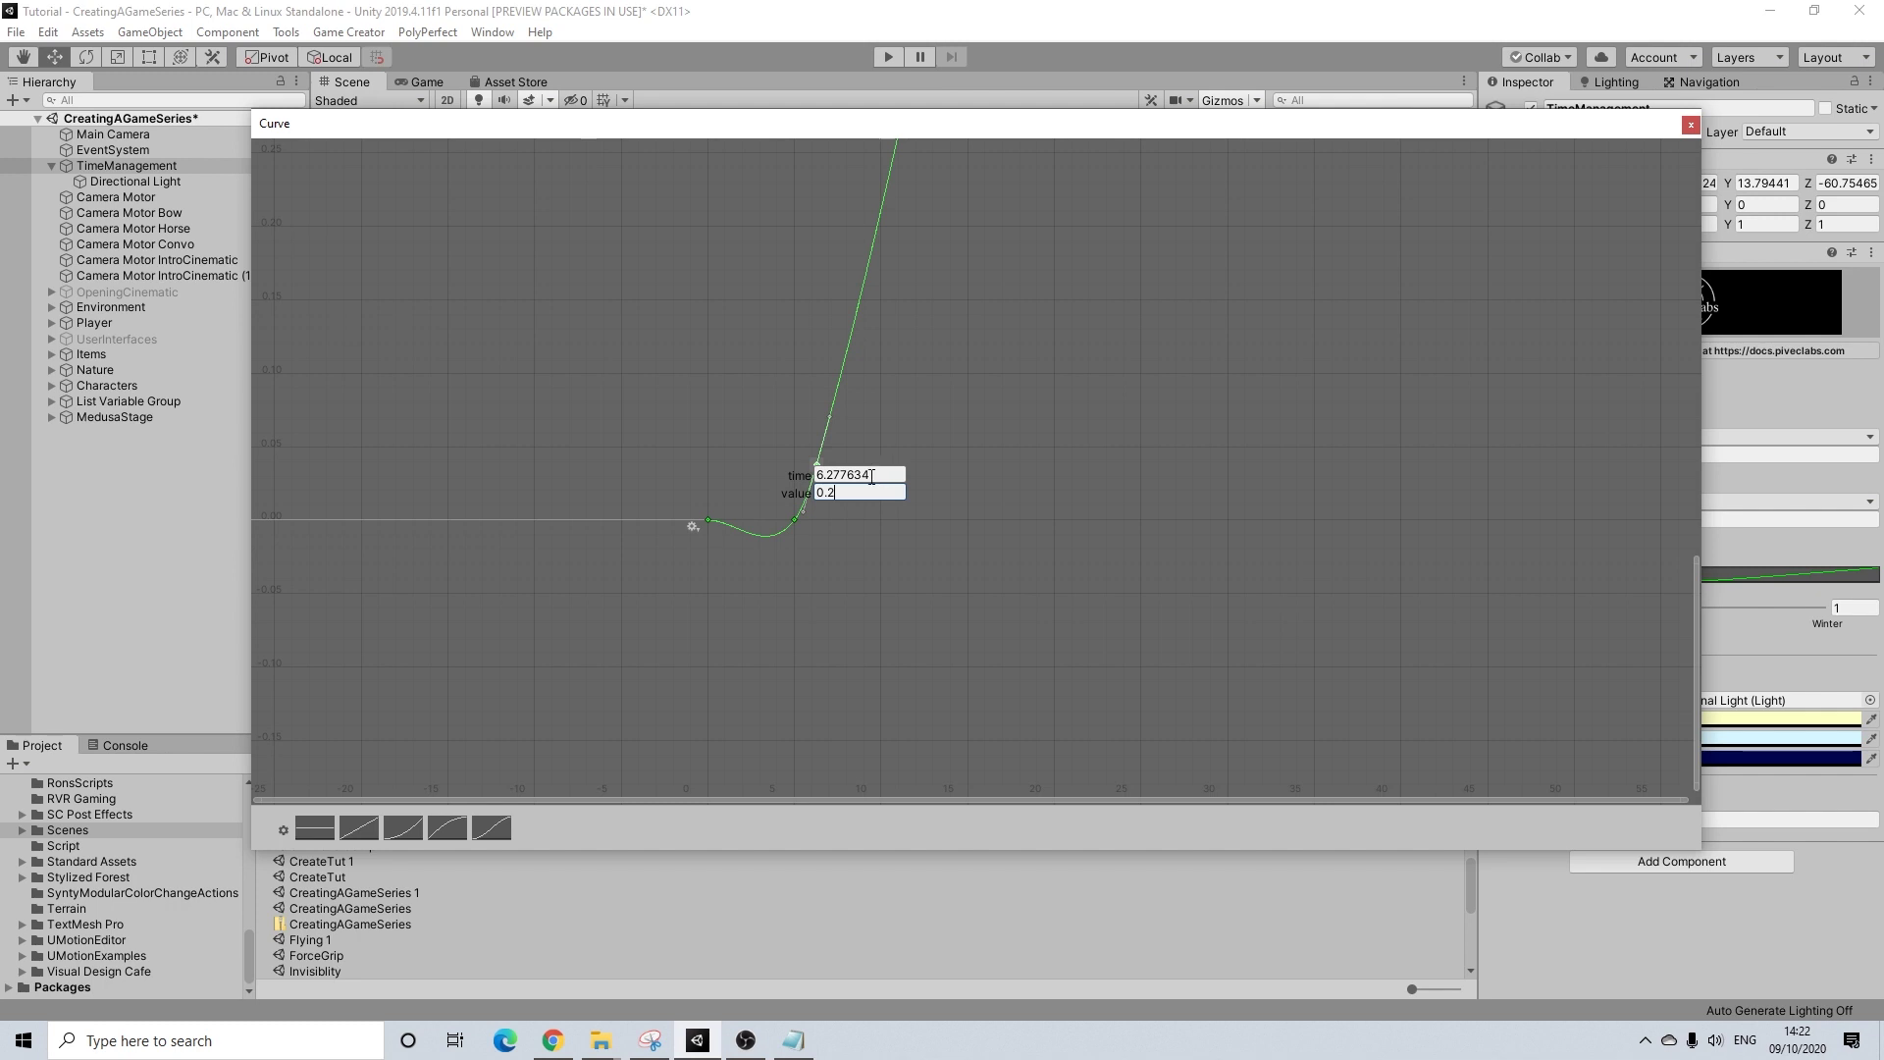
pyautogui.press('Return')
# - Flatten the tangents of the Sun Curve's 0.2-value key and of the key at time 5
pyautogui.scroll(-3, 869, 475)
pyautogui.moveTo(882, 385); pyautogui.dragTo(881, 443, button='middle')
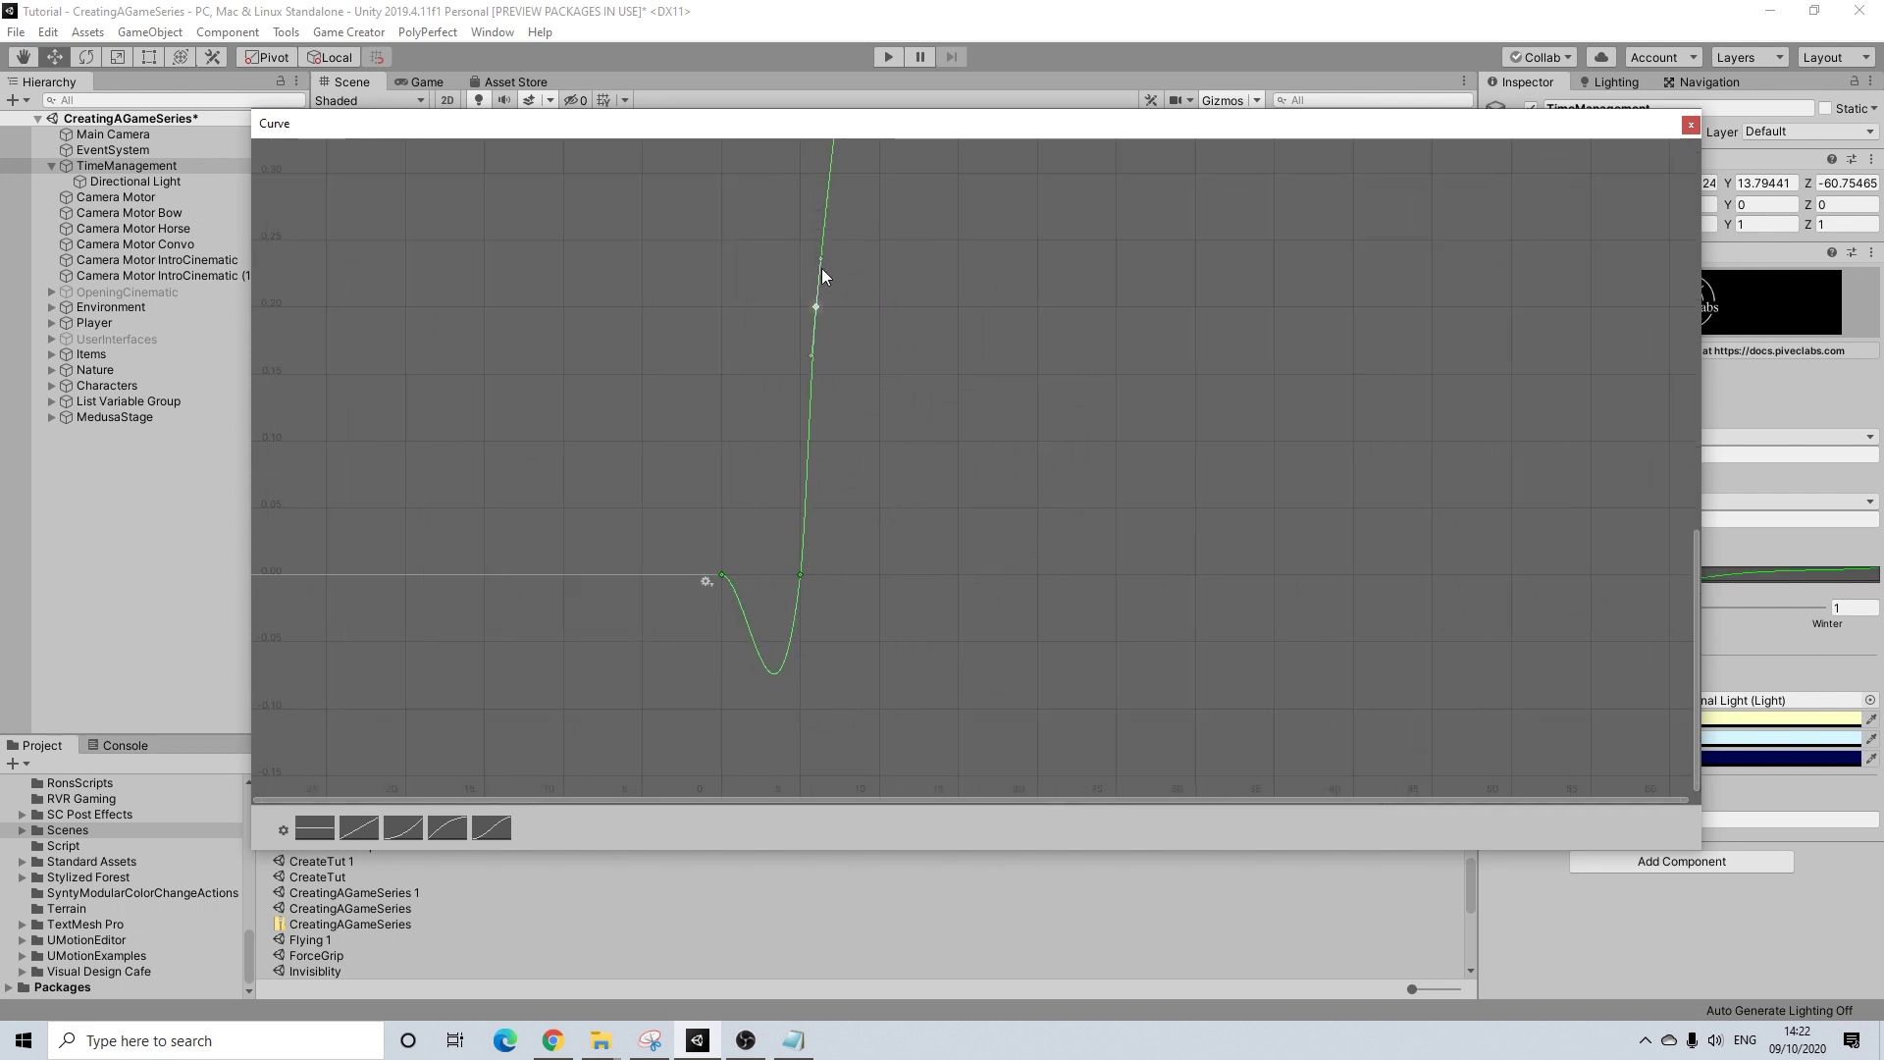
pyautogui.moveTo(826, 261); pyautogui.dragTo(883, 314)
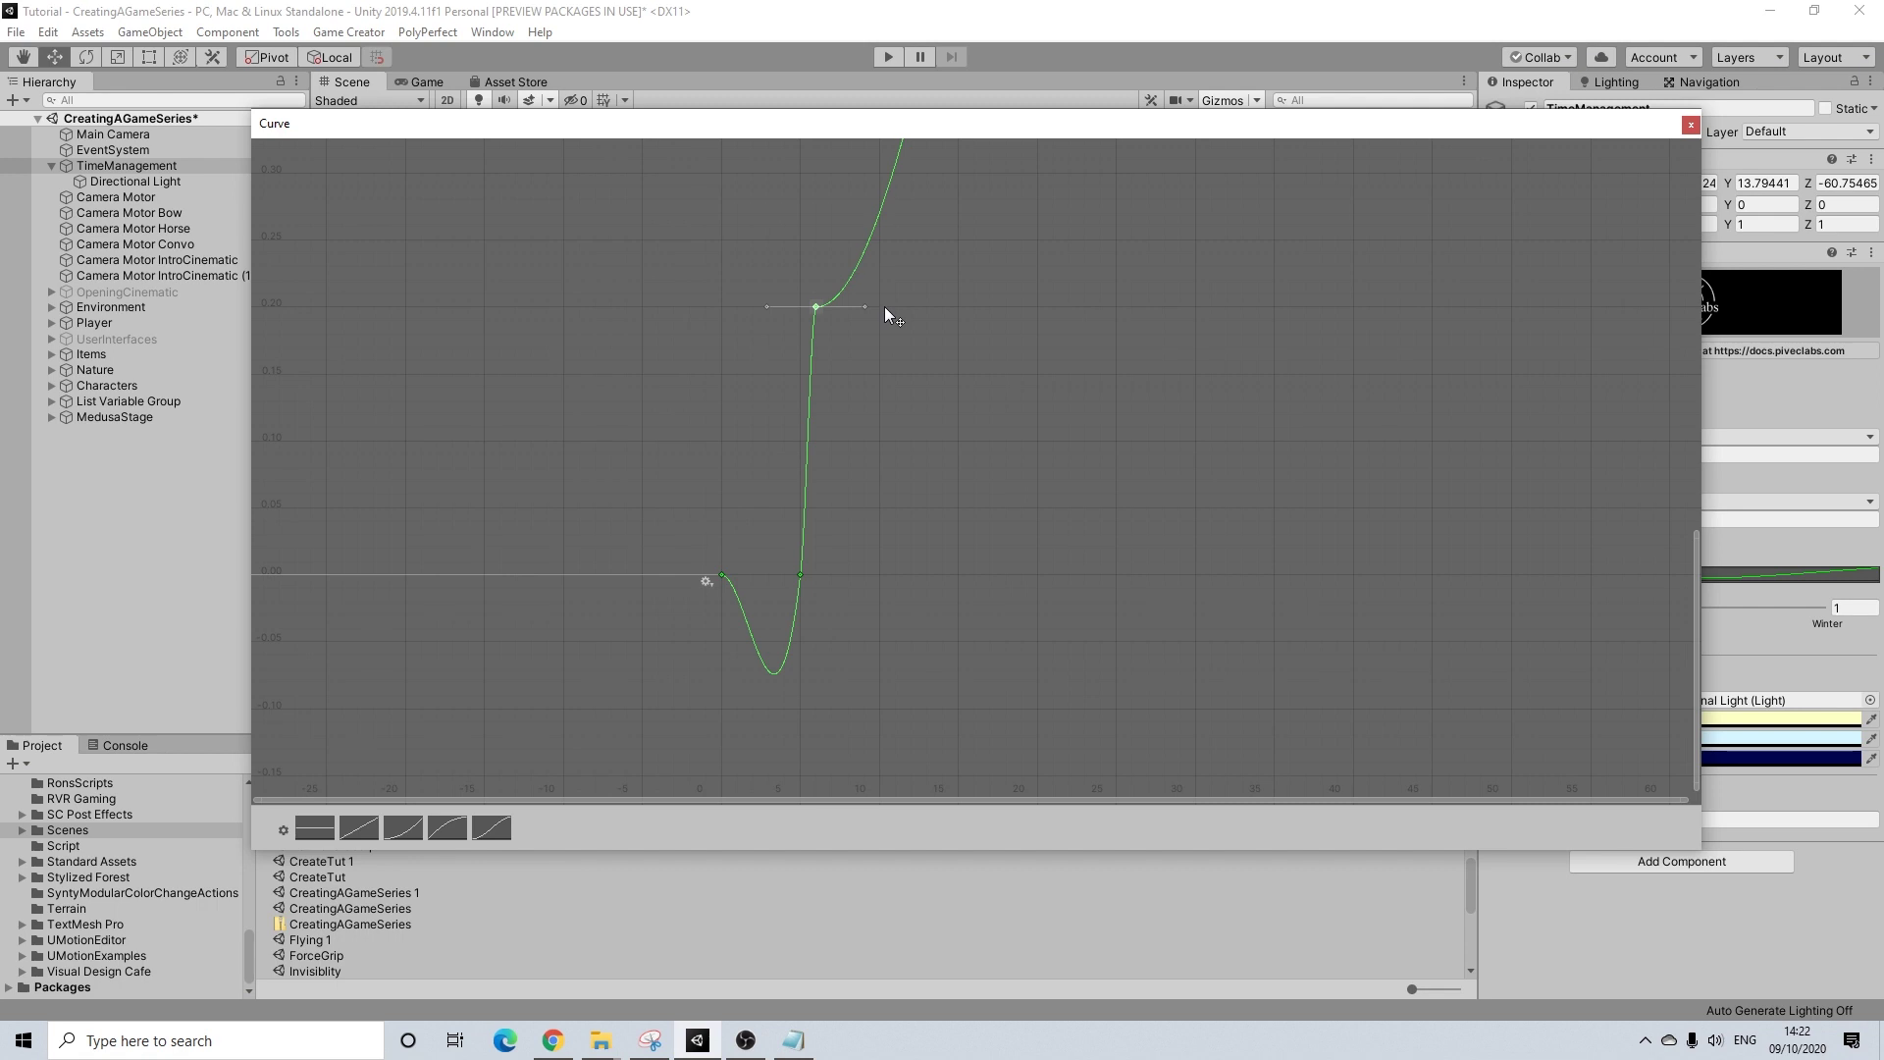
pyautogui.doubleClick(800, 574)
pyautogui.moveTo(806, 527); pyautogui.dragTo(874, 579)
pyautogui.moveTo(932, 485); pyautogui.dragTo(821, 553, button='middle')
pyautogui.scroll(-14, 942, 532)
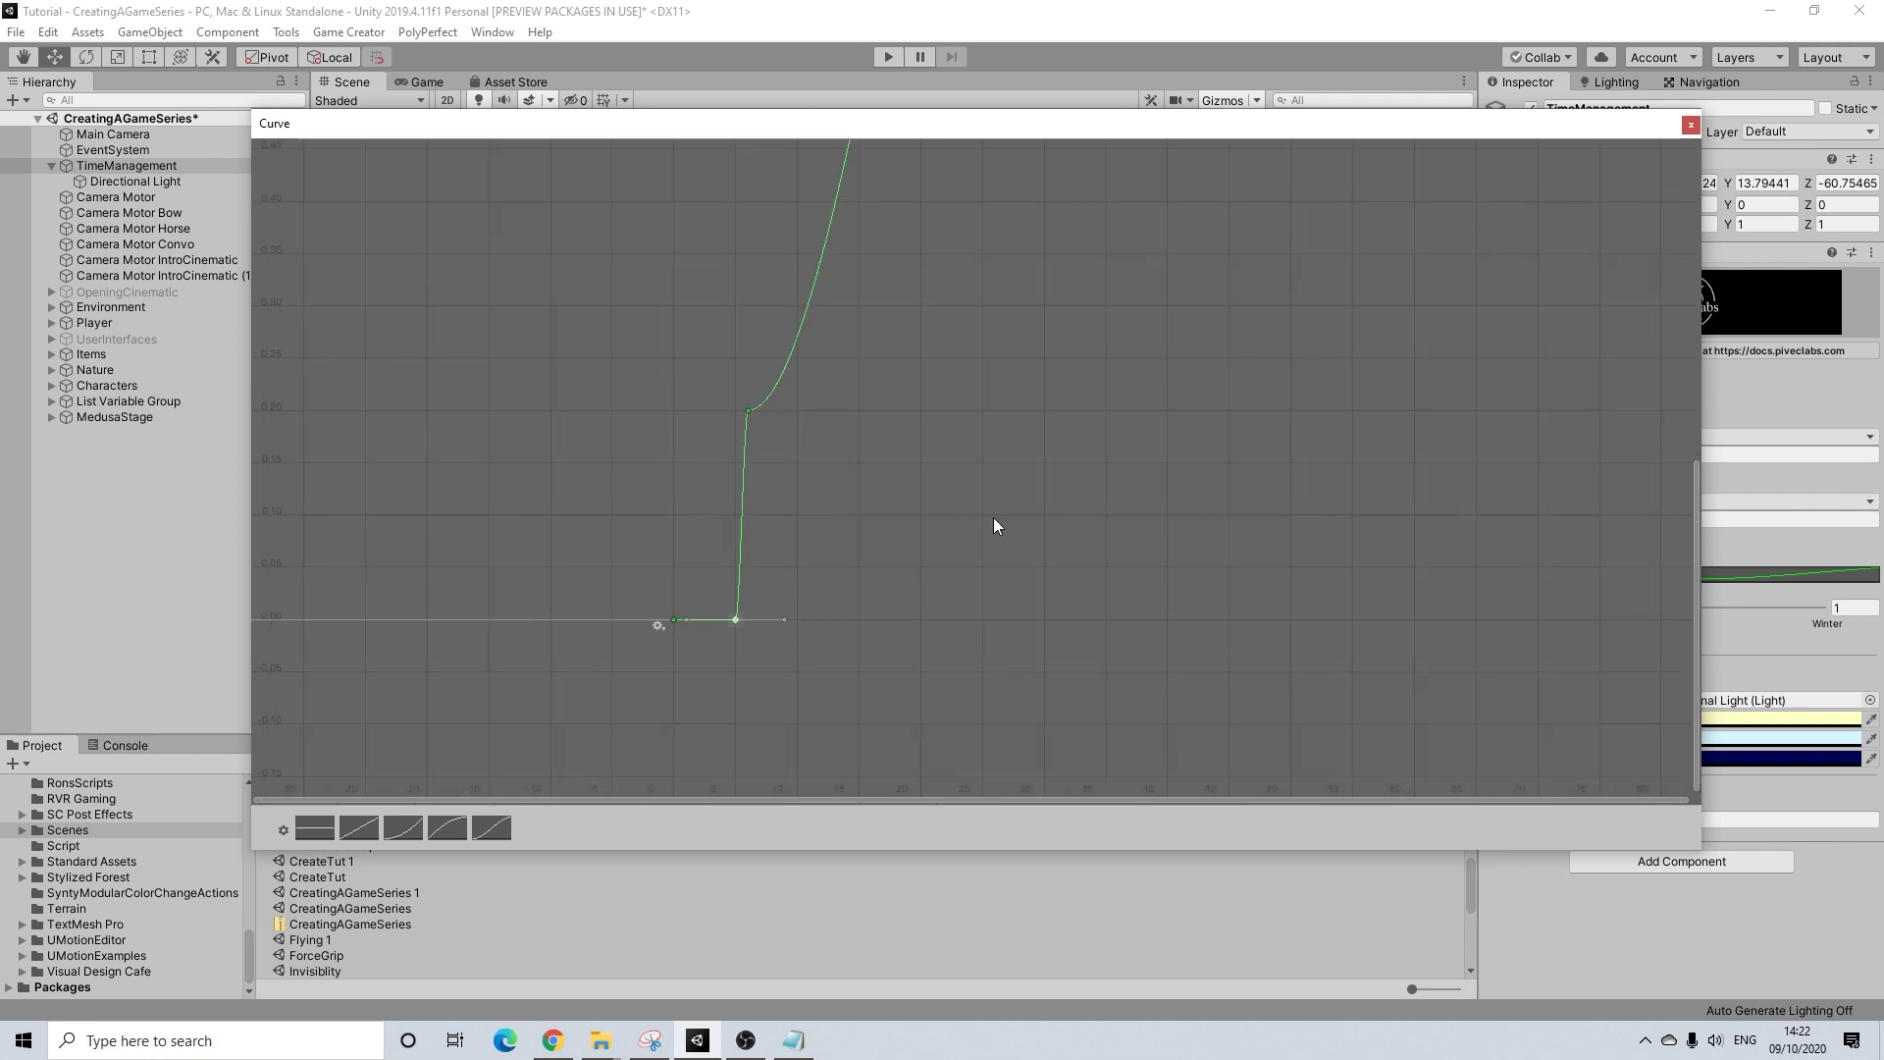
# - Set the value of the Sun Curve's last key, at time 24, to 0.2
pyautogui.scroll(-5, 1089, 549)
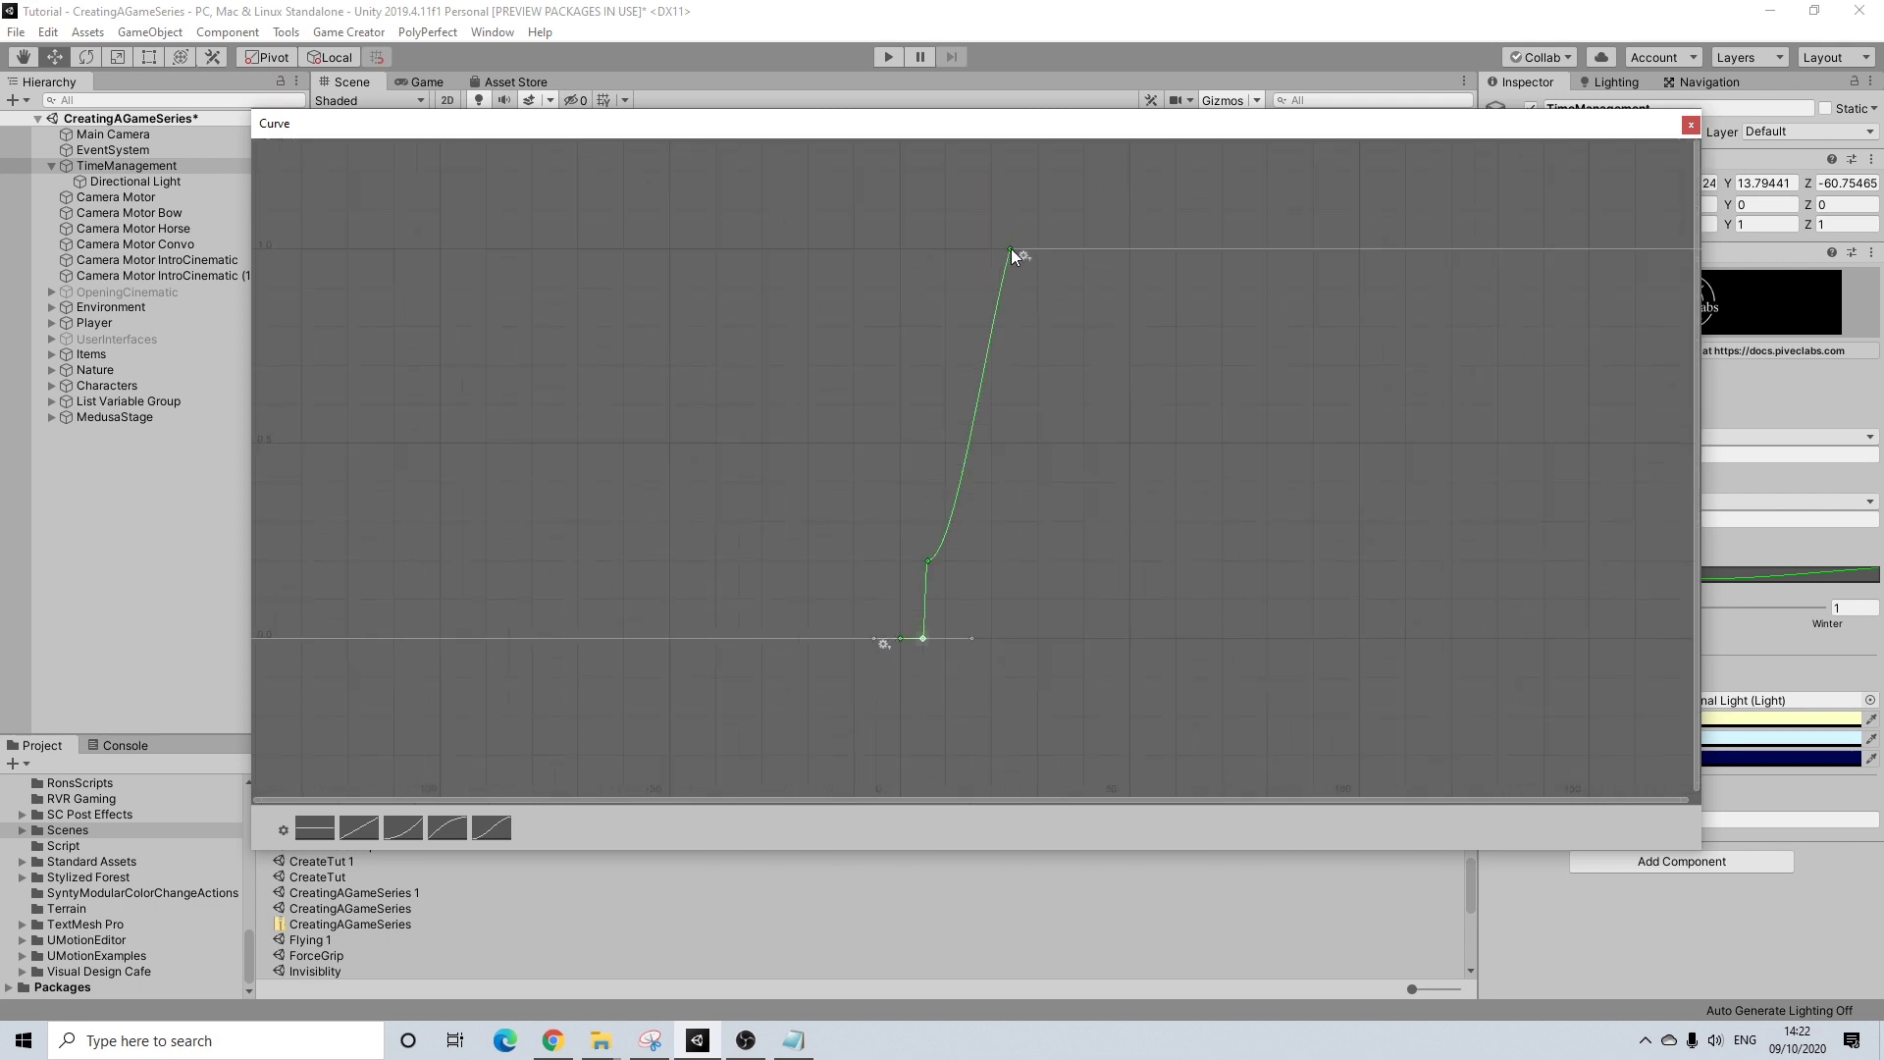
pyautogui.rightClick(1010, 251)
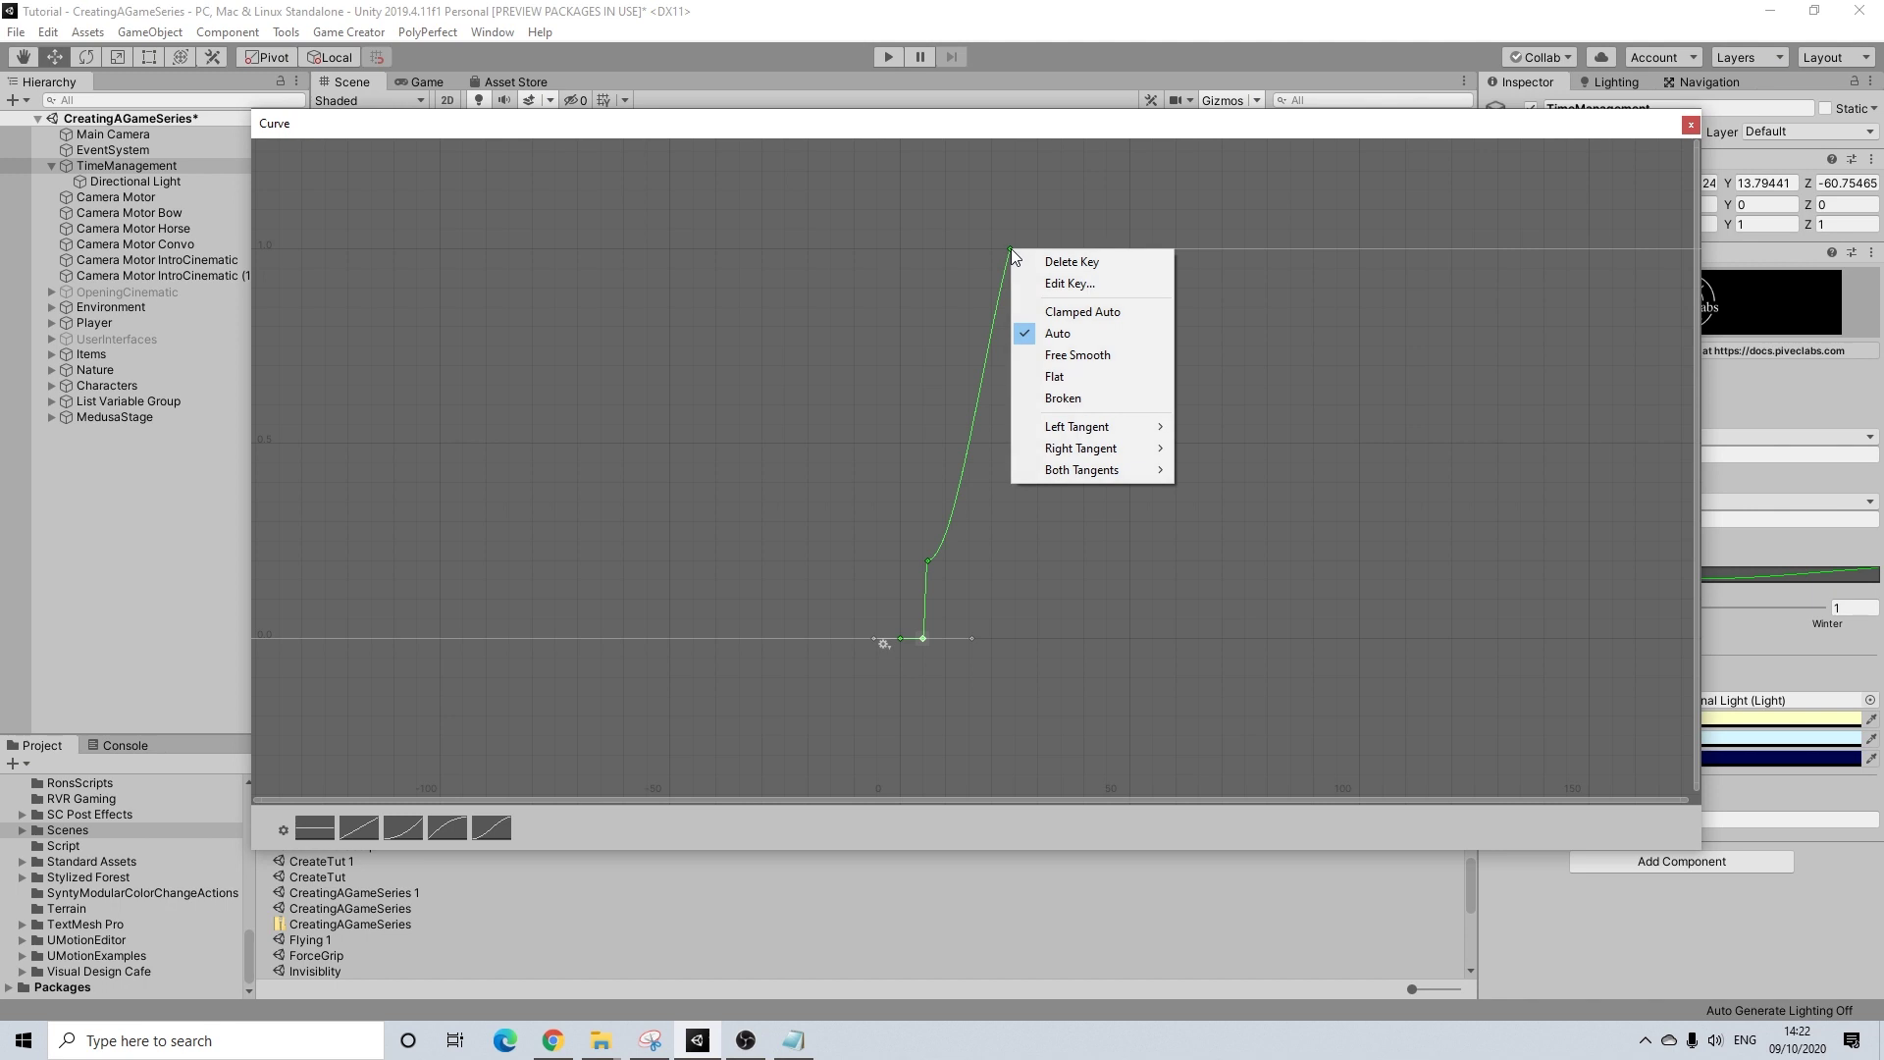
pyautogui.click(1051, 284)
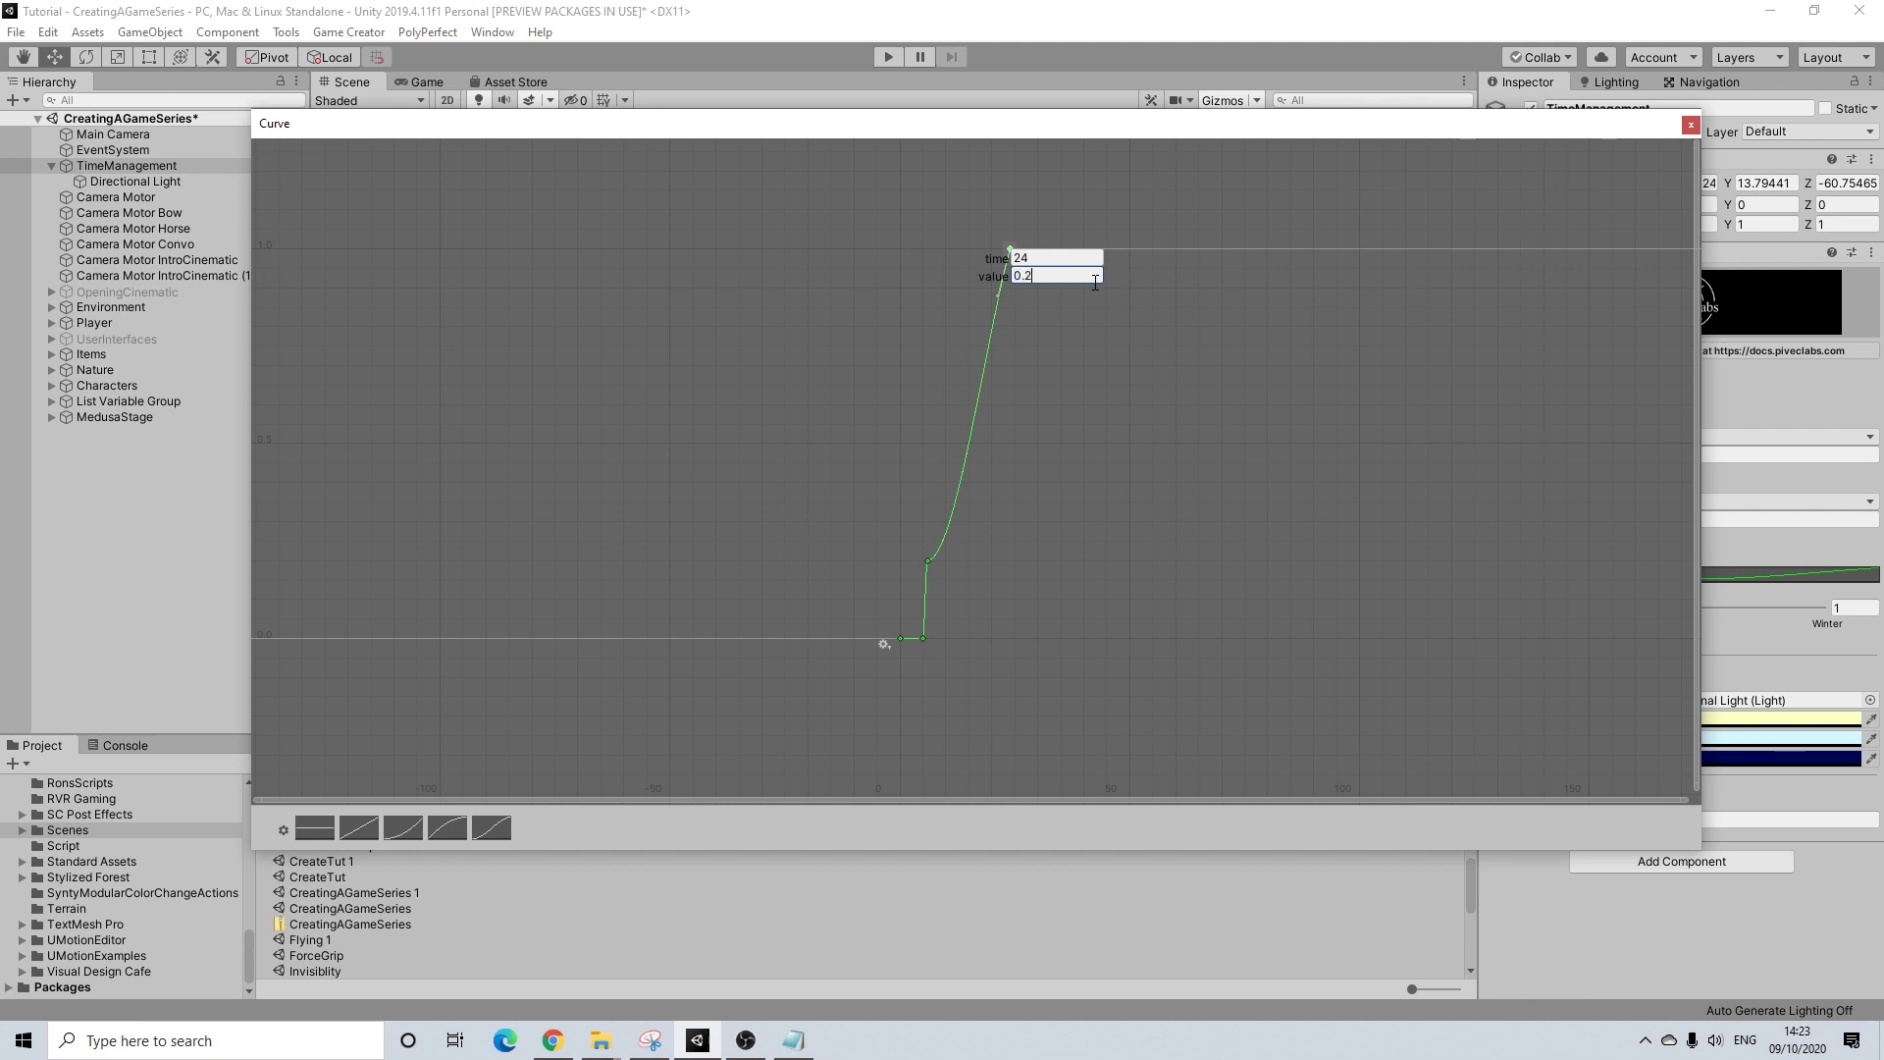
pyautogui.press('Return')
pyautogui.scroll(5, 993, 574)
pyautogui.scroll(5, 985, 587)
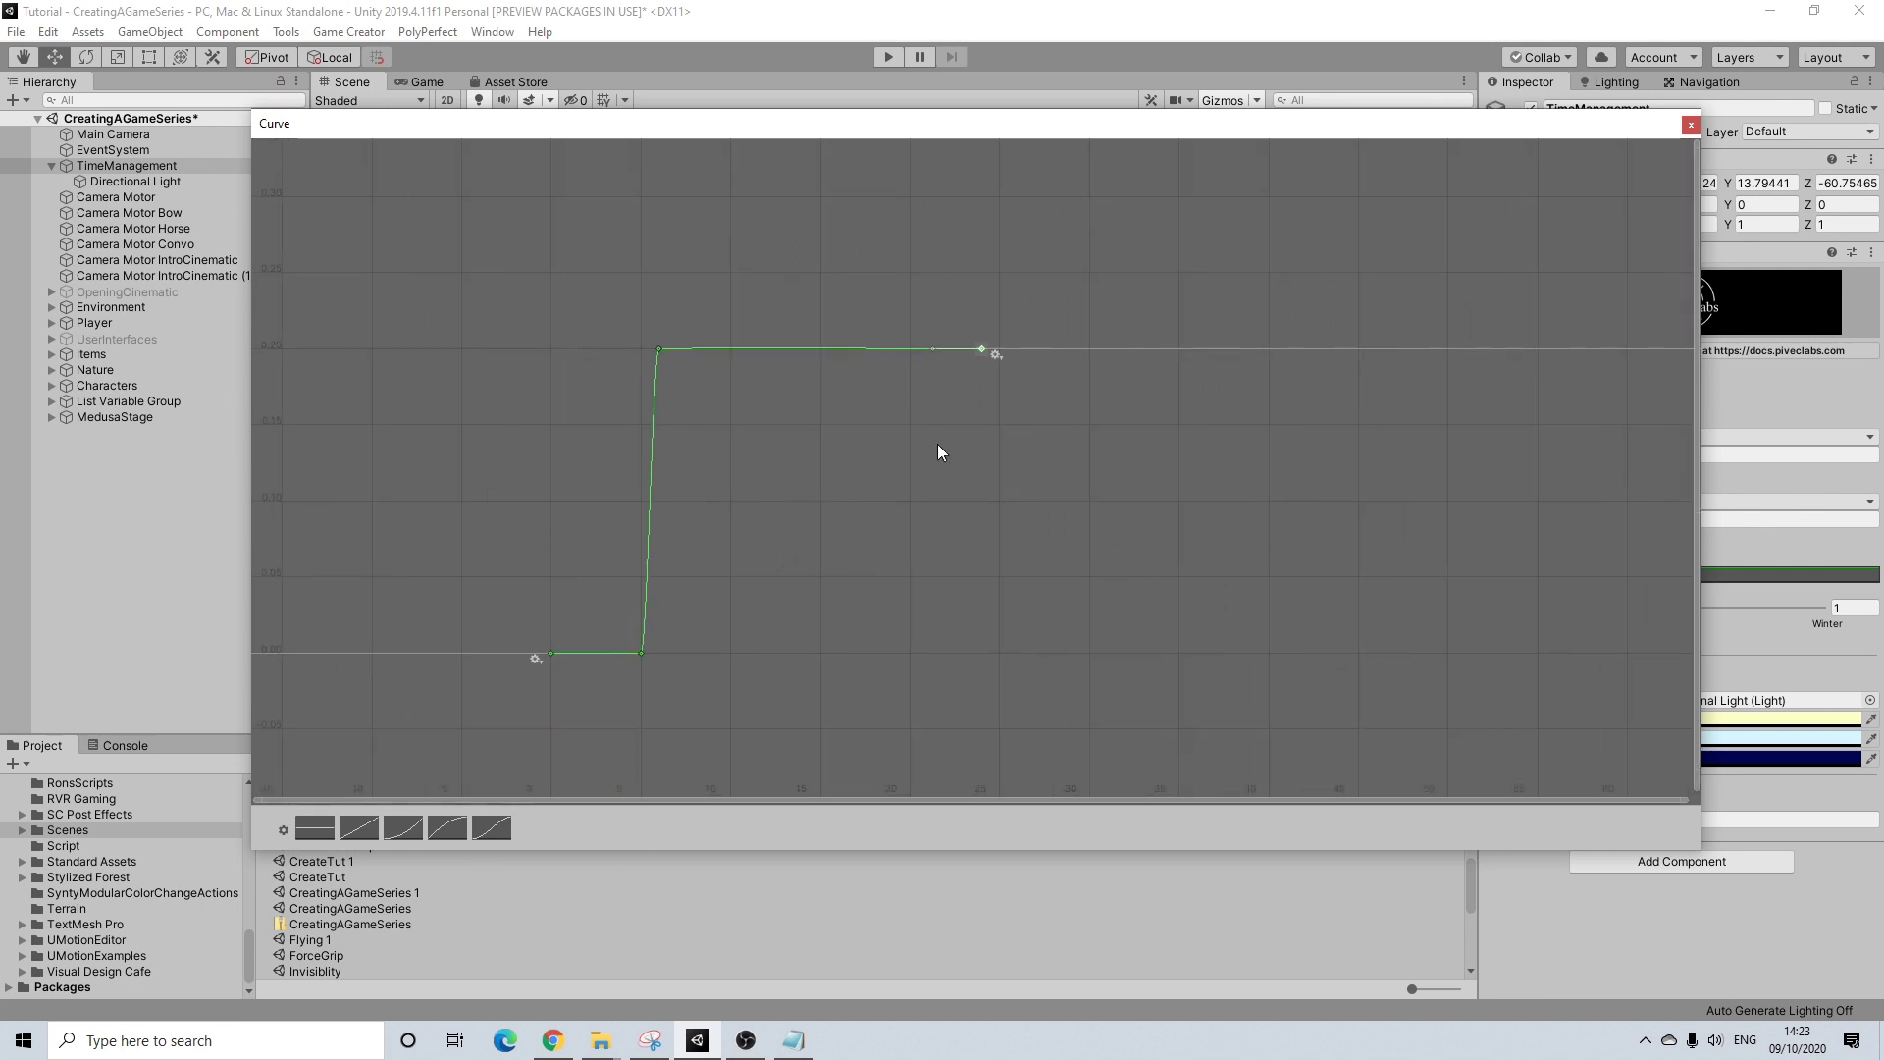
pyautogui.scroll(3, 960, 375)
pyautogui.scroll(-4, 1014, 373)
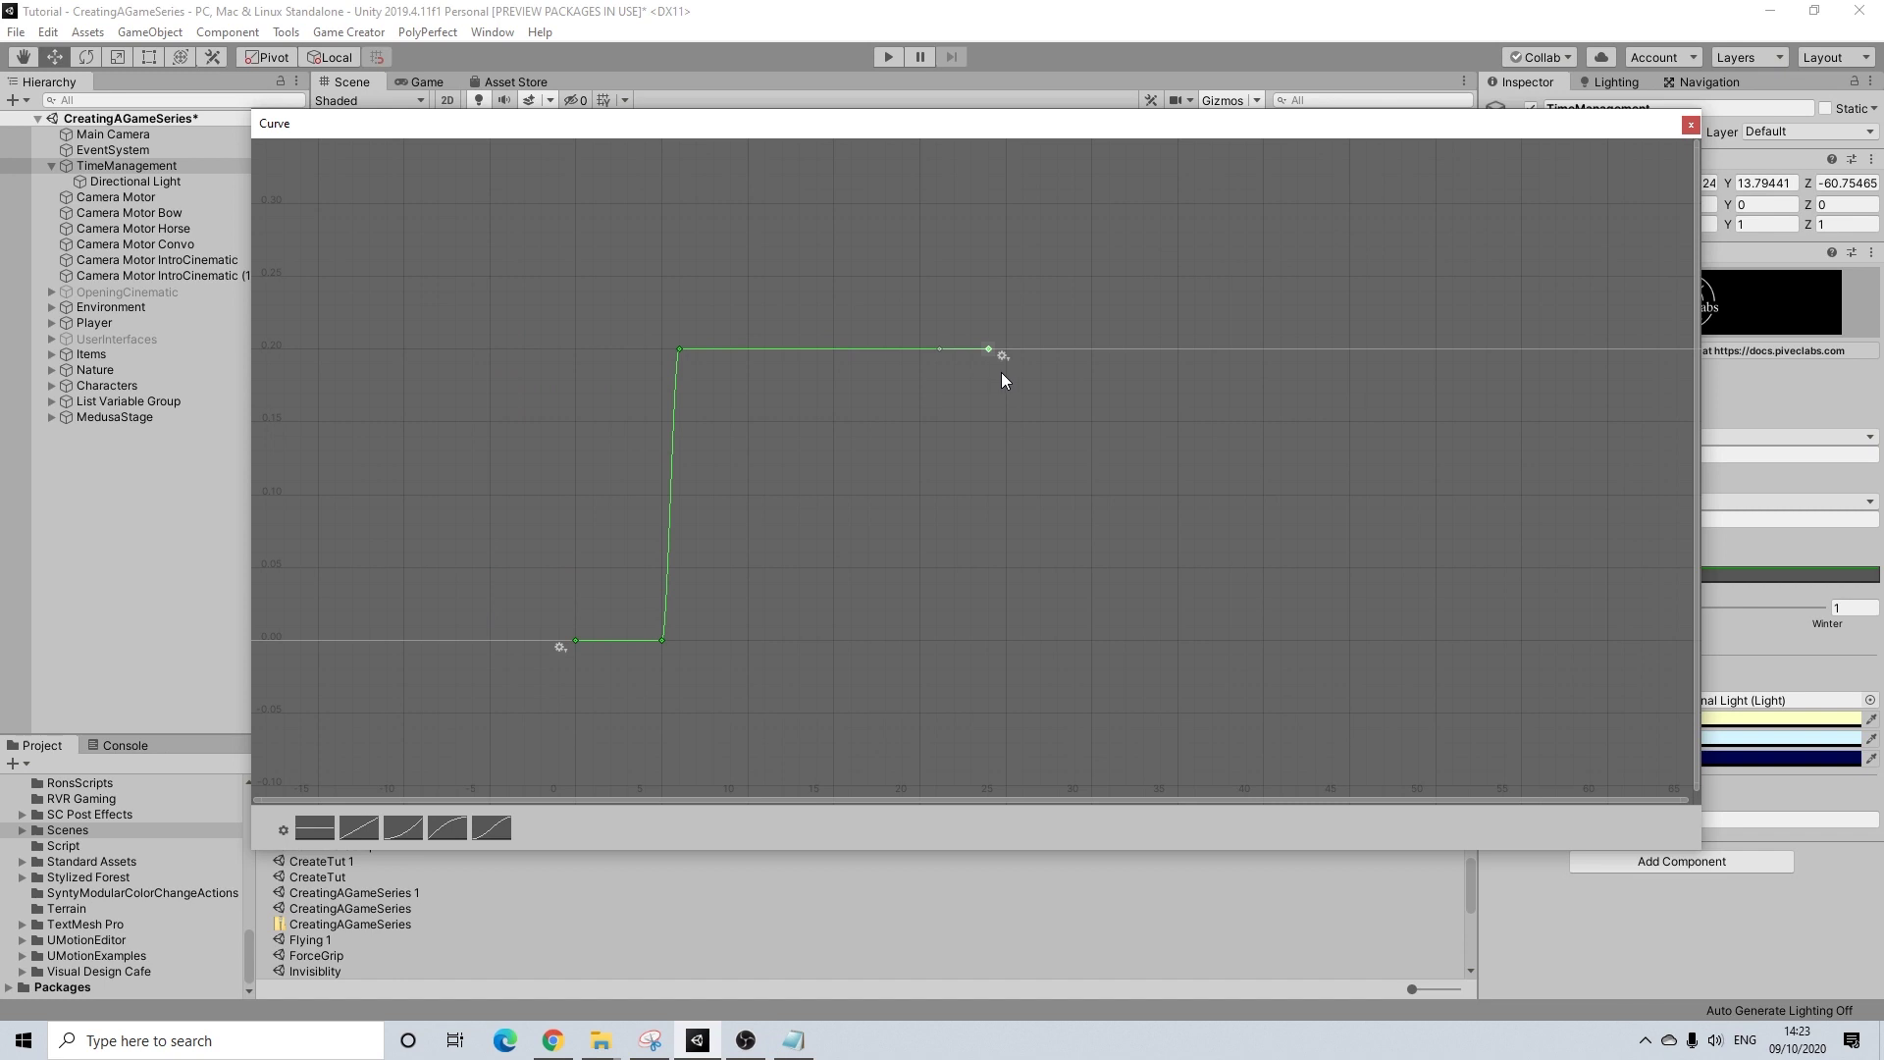
# - Set the value of the Sun Curve's last key, at time 24, to 0
pyautogui.rightClick(987, 350)
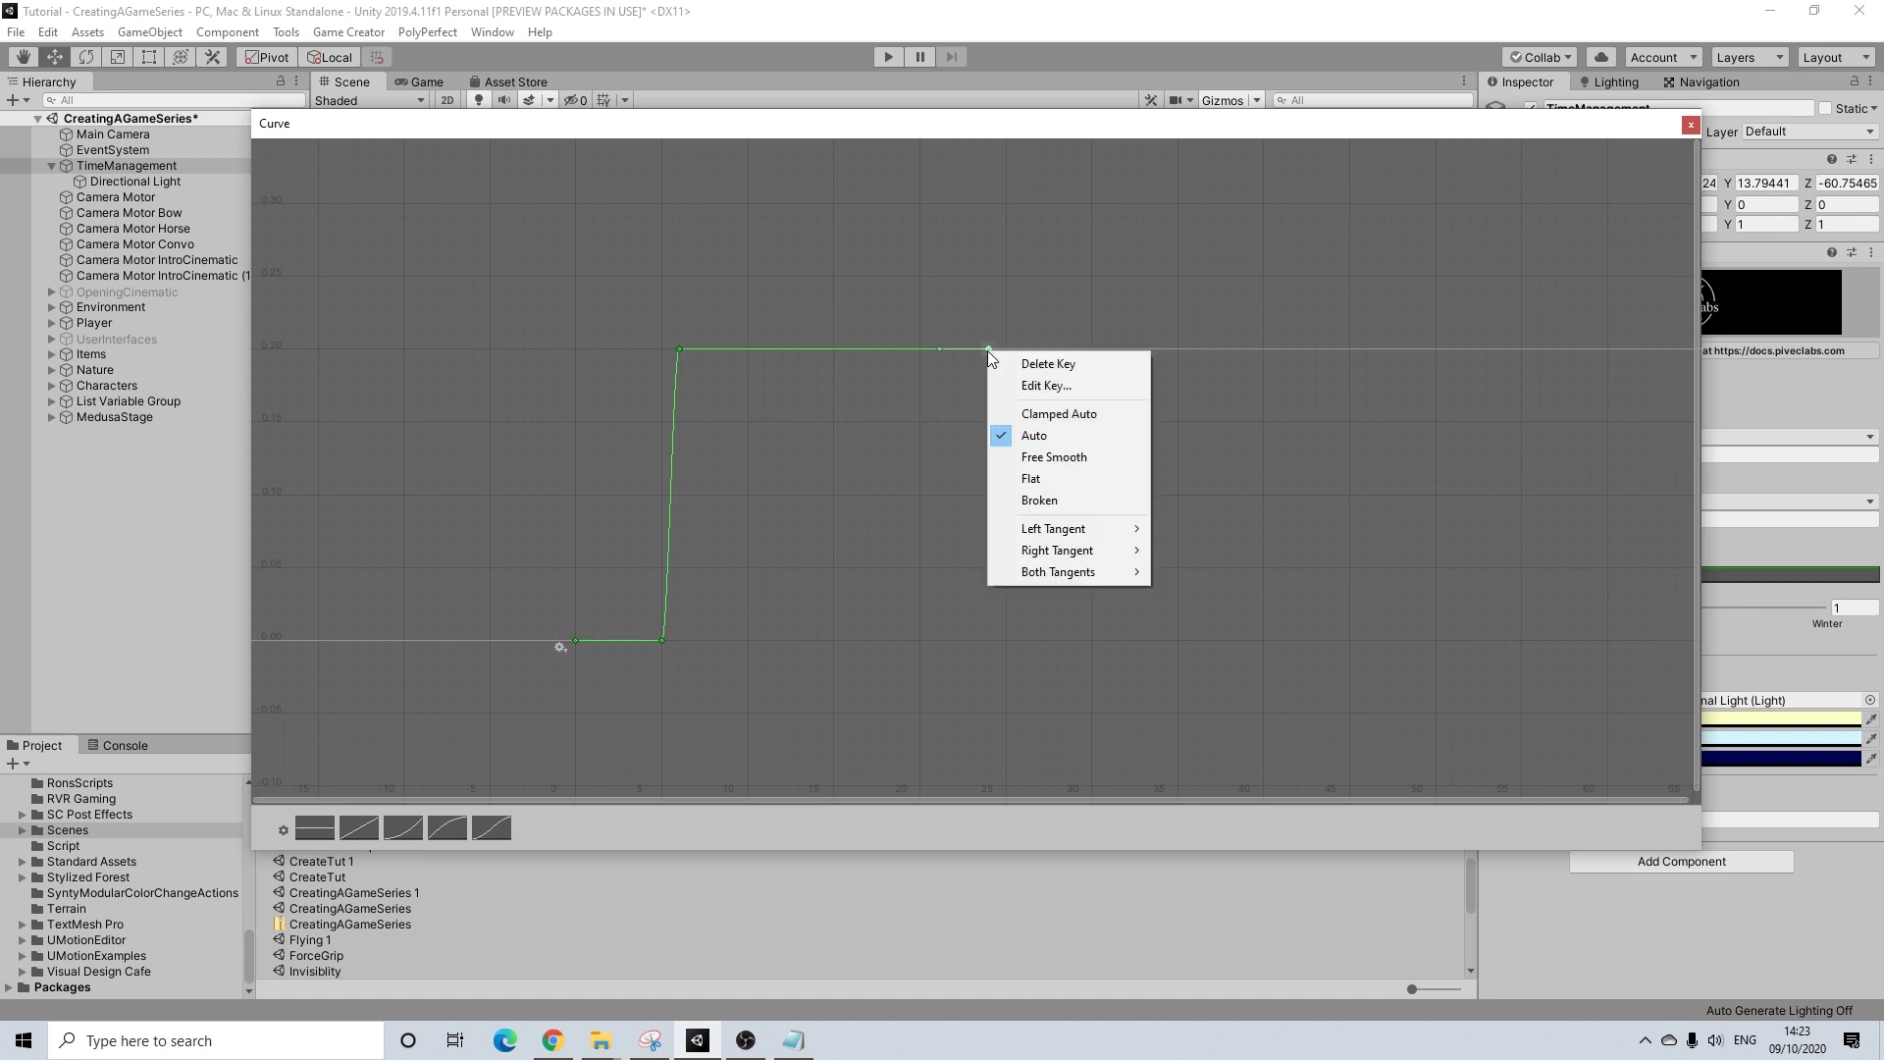
pyautogui.click(1039, 383)
pyautogui.write('0')
pyautogui.press('Return')
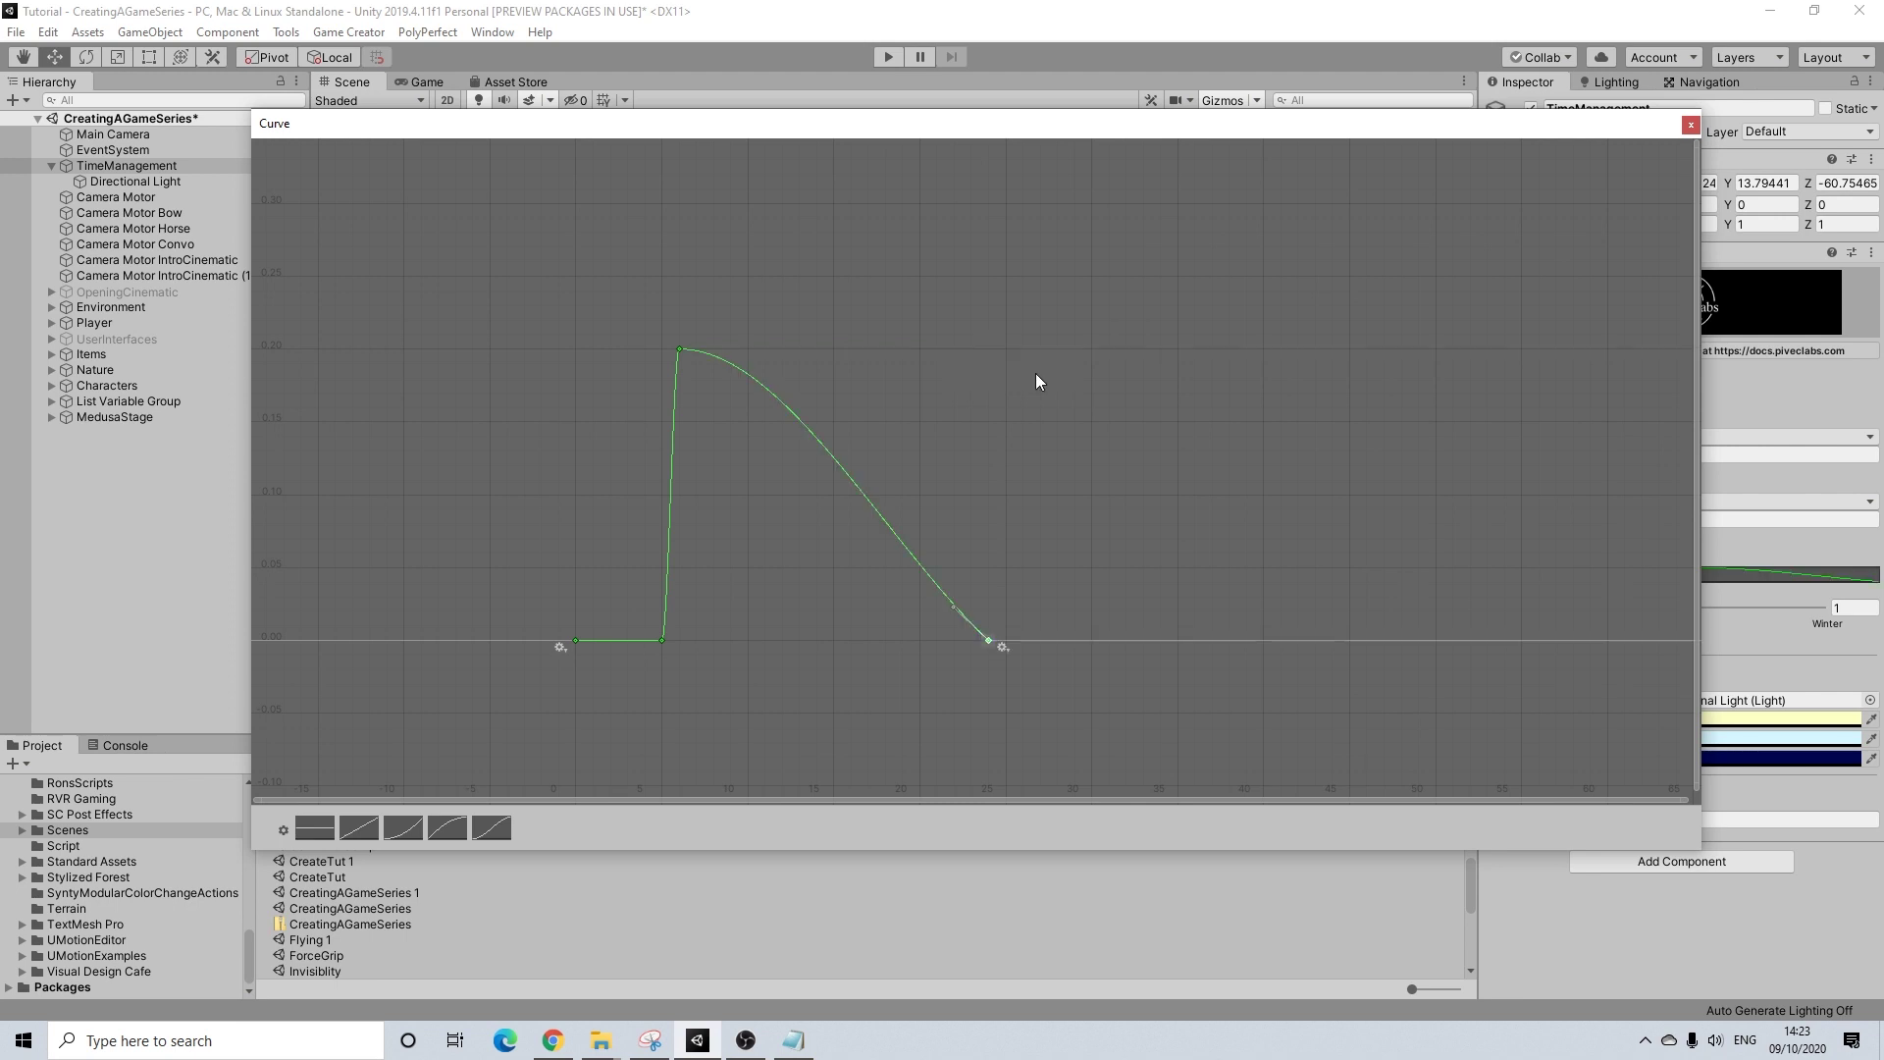
# - Add a key near the end of the Sun Curve's falling part at time 20.5 with value 0, and flatten its tangents
pyautogui.rightClick(944, 594)
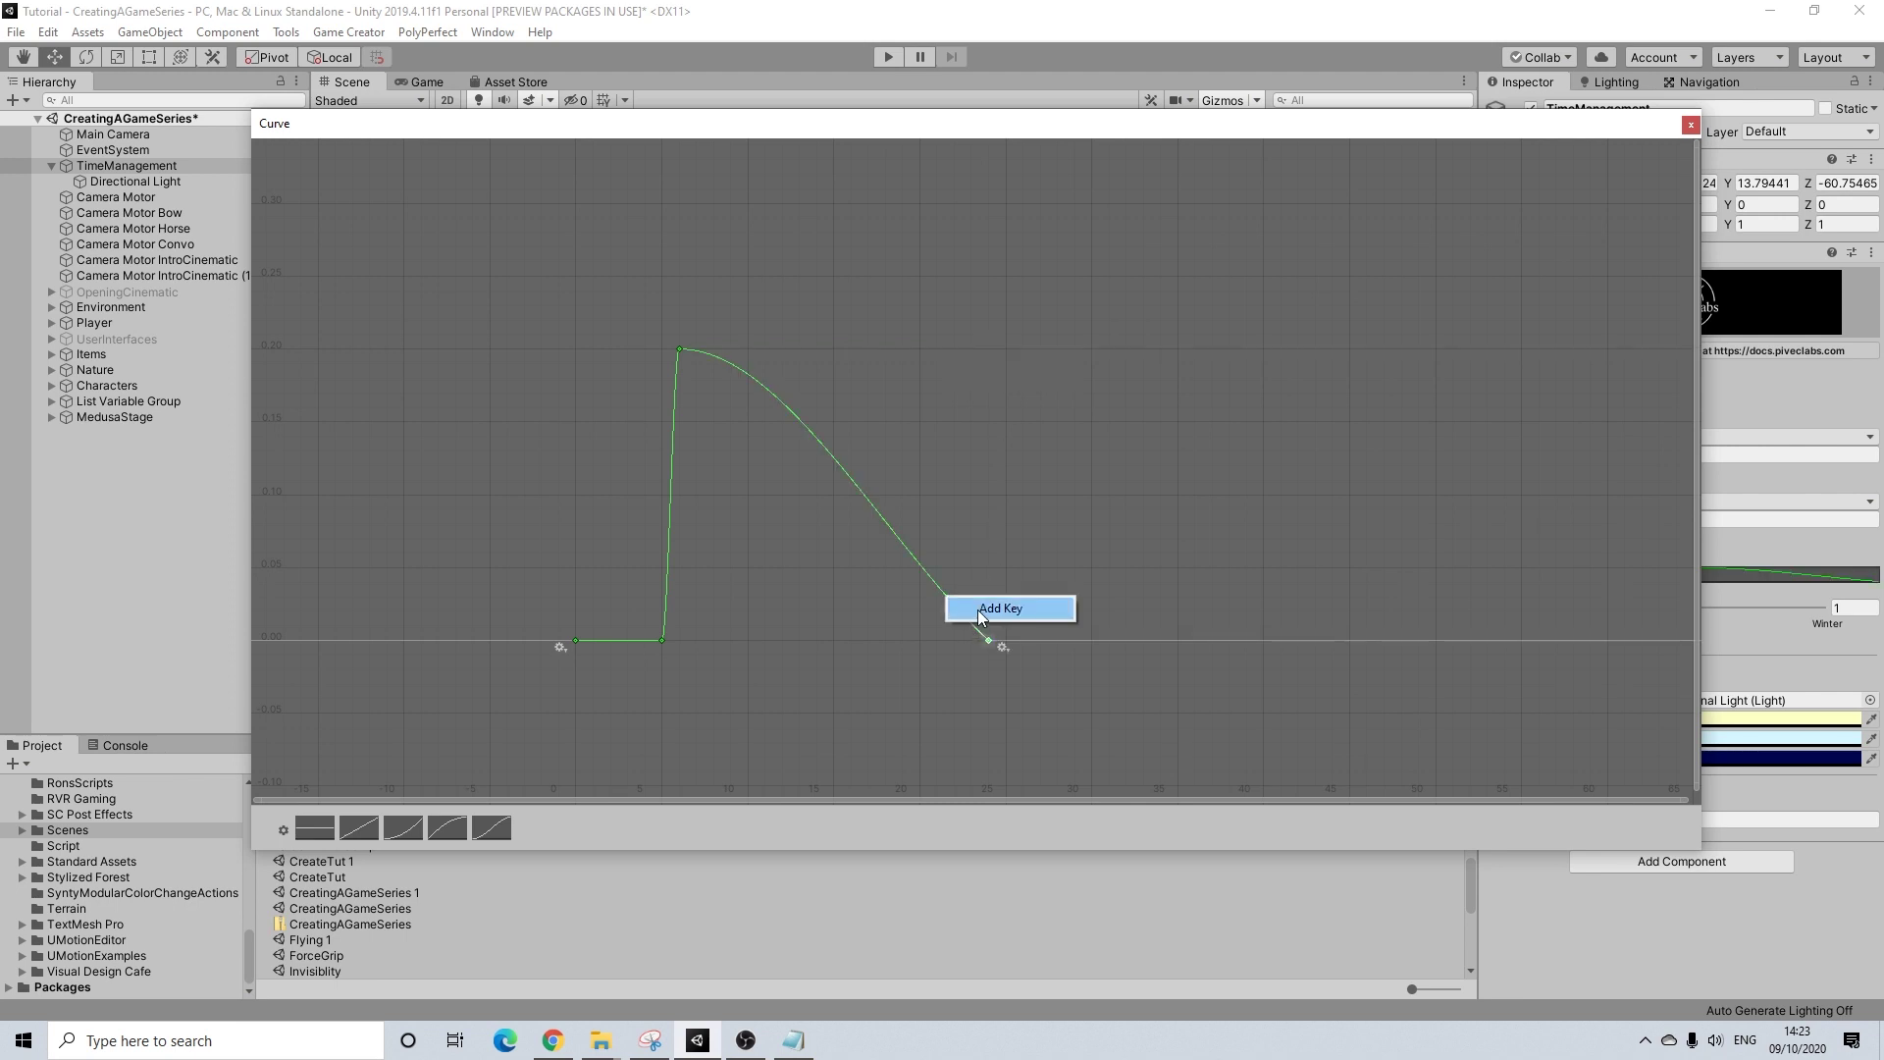
pyautogui.rightClick(945, 593)
pyautogui.click(1016, 631)
pyautogui.write('0')
pyautogui.click(998, 604)
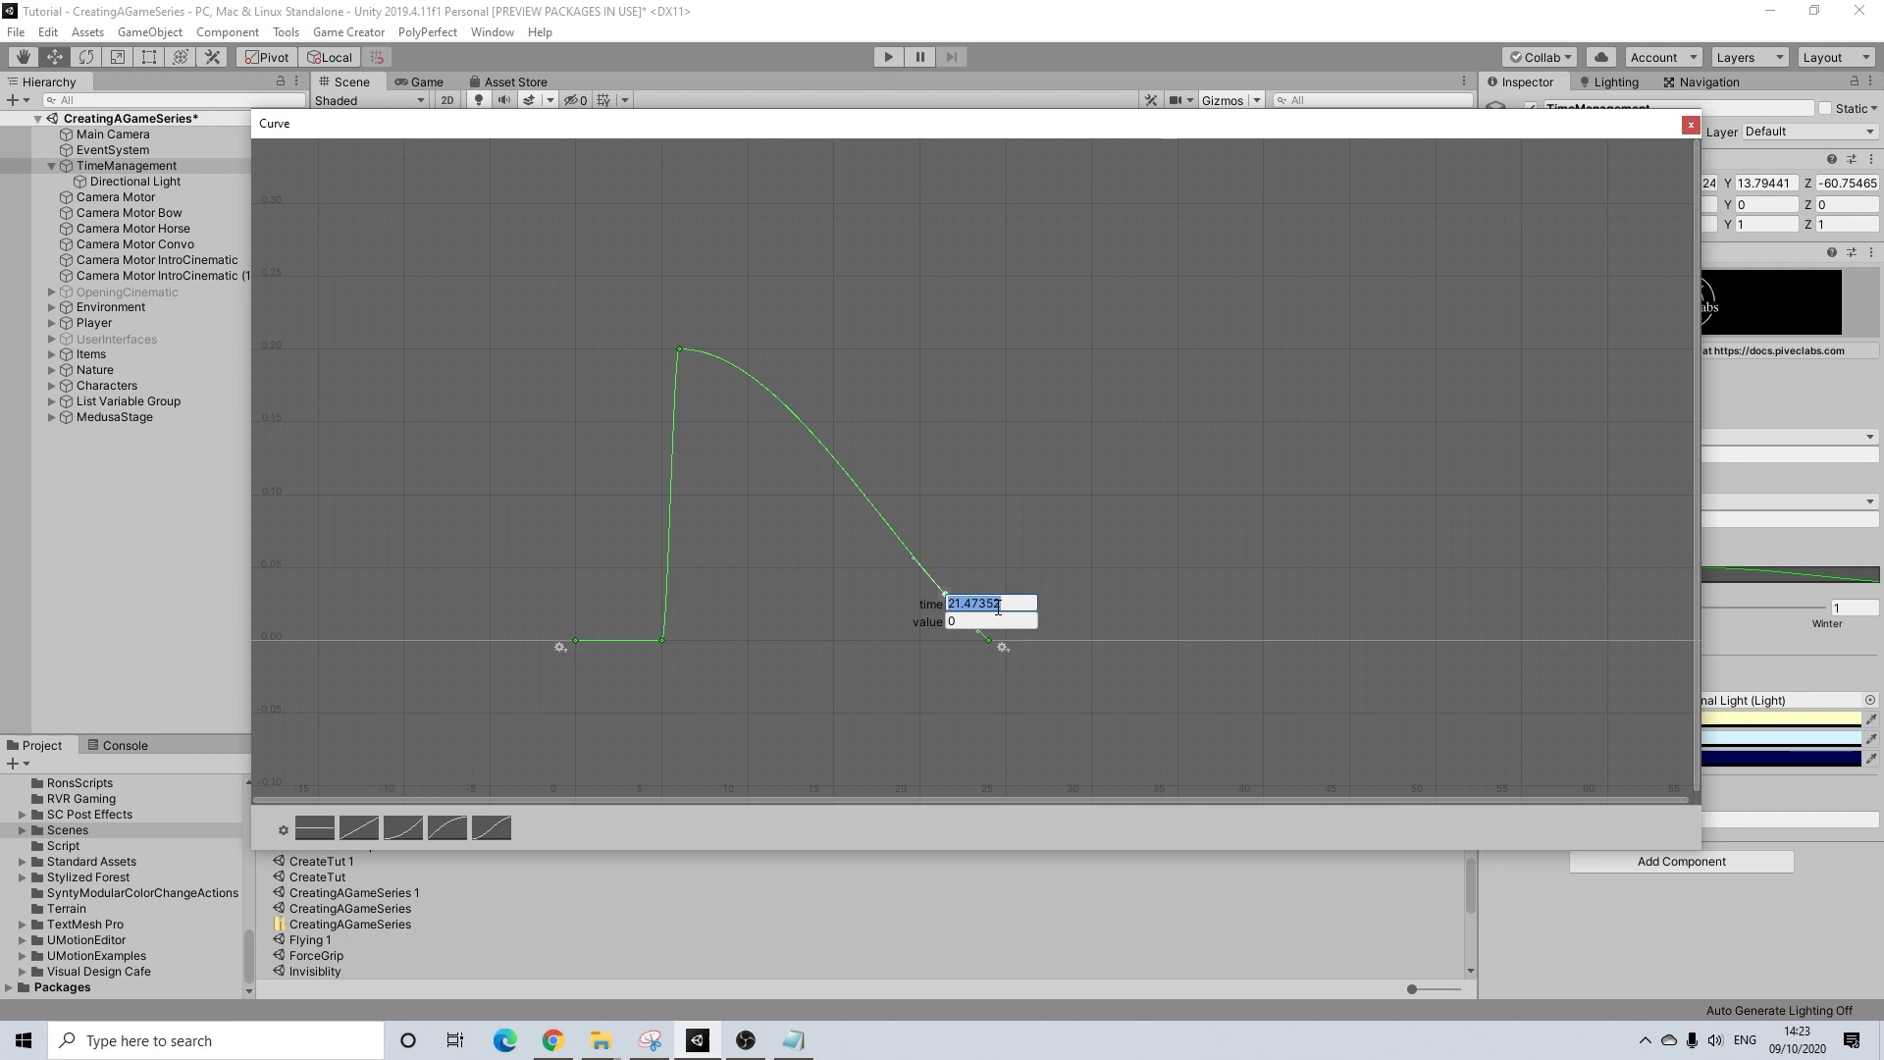
pyautogui.write('20.5')
pyautogui.press('Return')
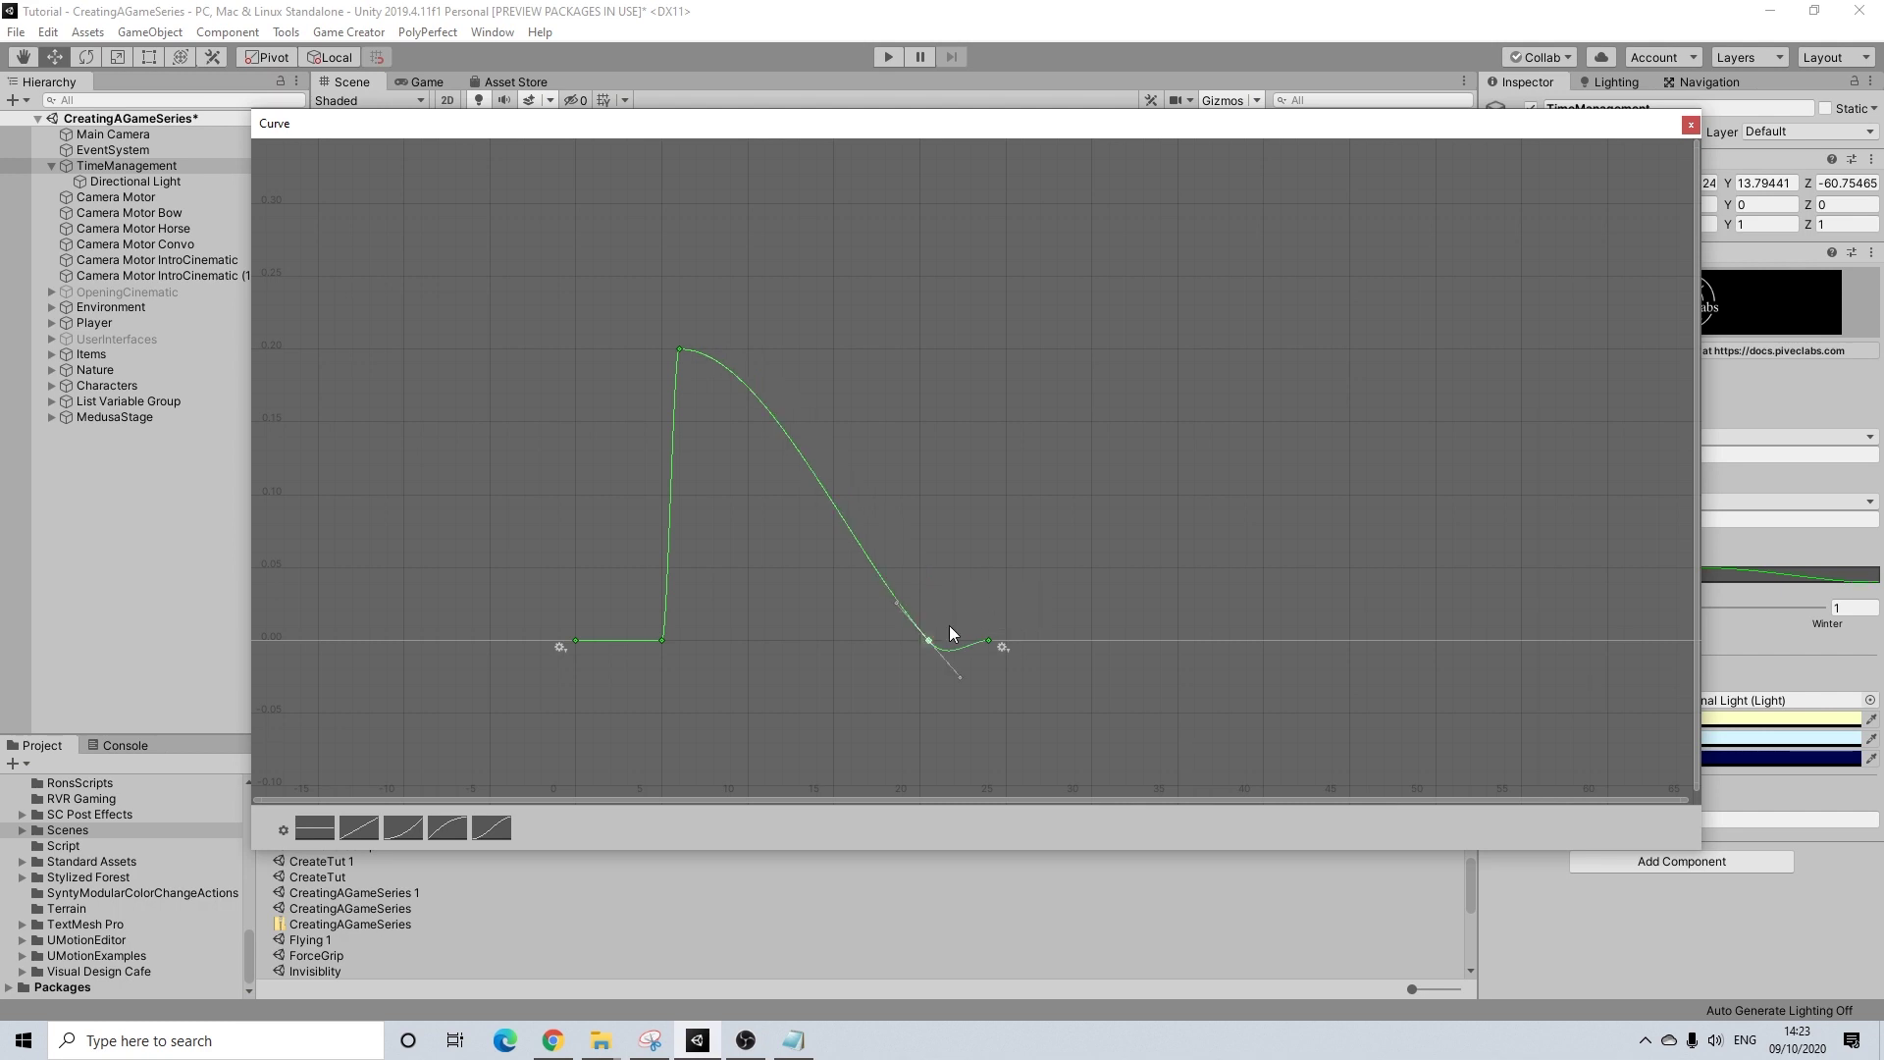
pyautogui.moveTo(960, 679); pyautogui.dragTo(991, 640)
# - Add a key on the Sun Curve at time 19.5 with value 0.2 and level its tangents
pyautogui.scroll(5, 944, 649)
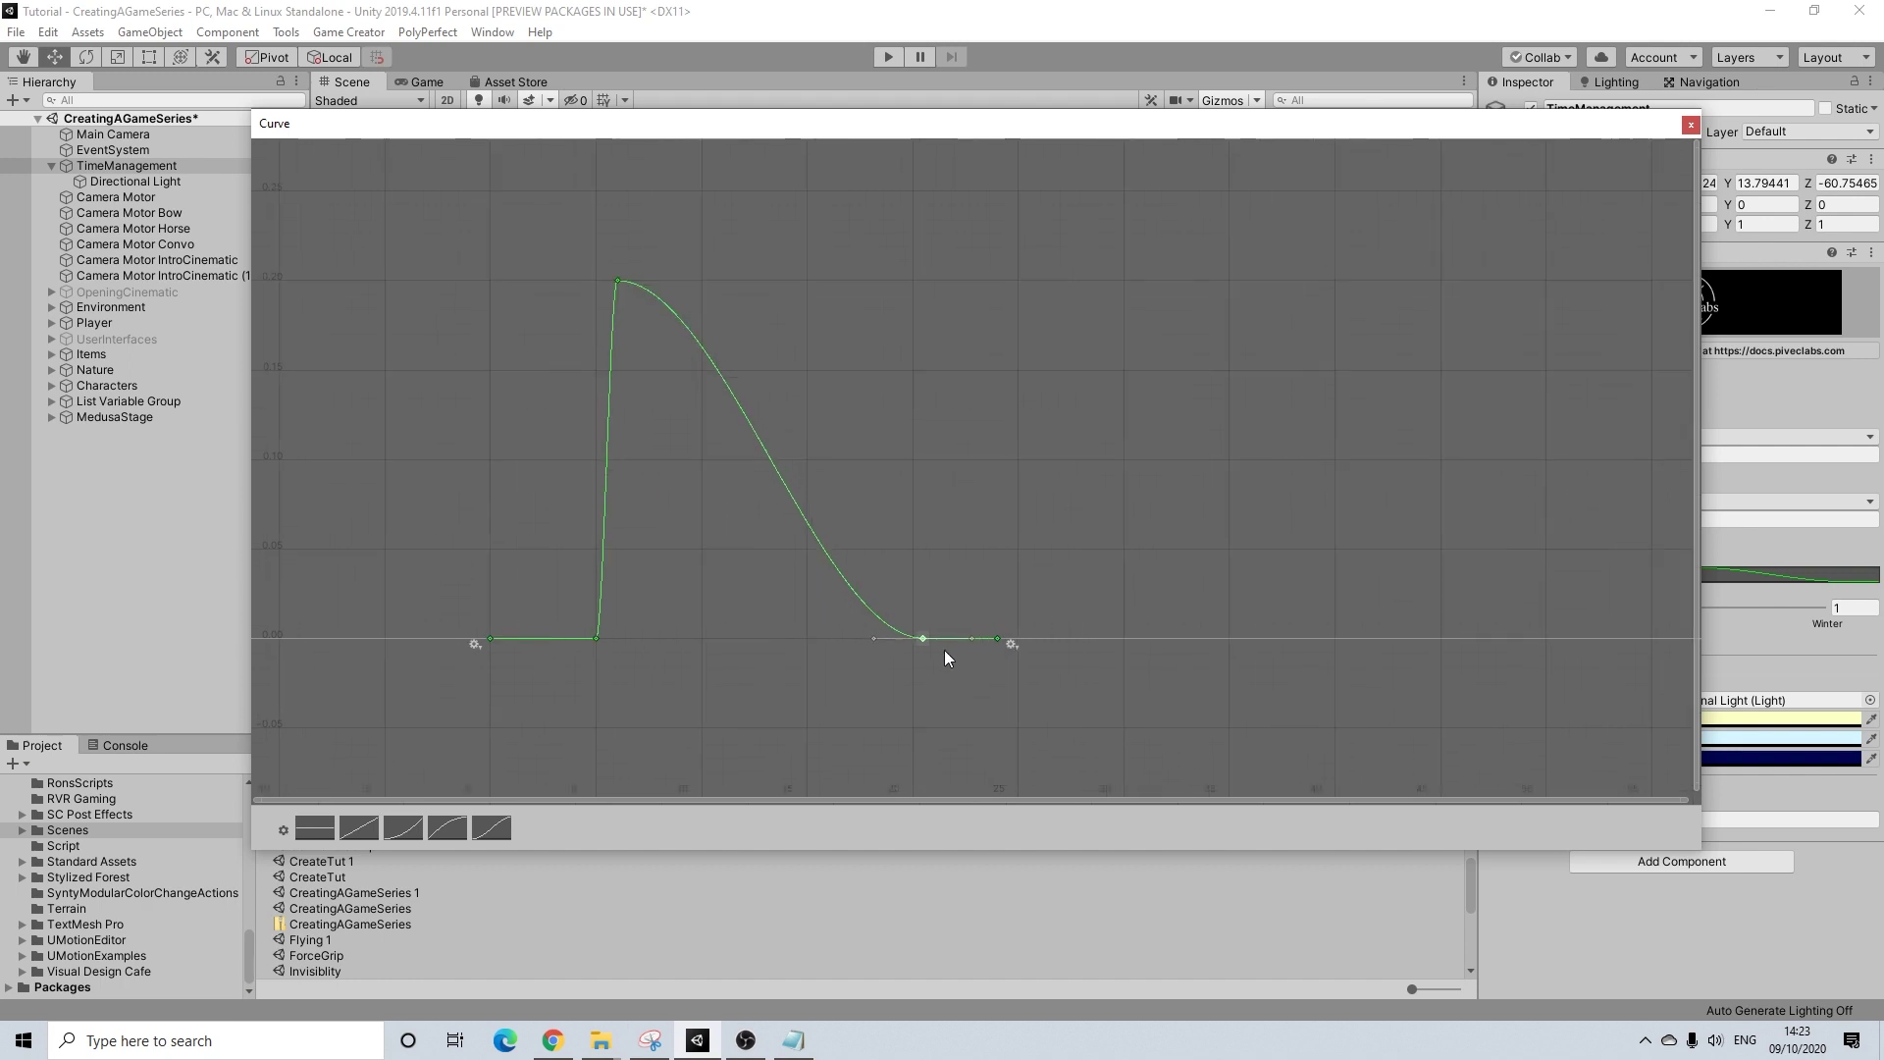
pyautogui.rightClick(876, 626)
pyautogui.click(903, 630)
pyautogui.rightClick(878, 625)
pyautogui.click(937, 652)
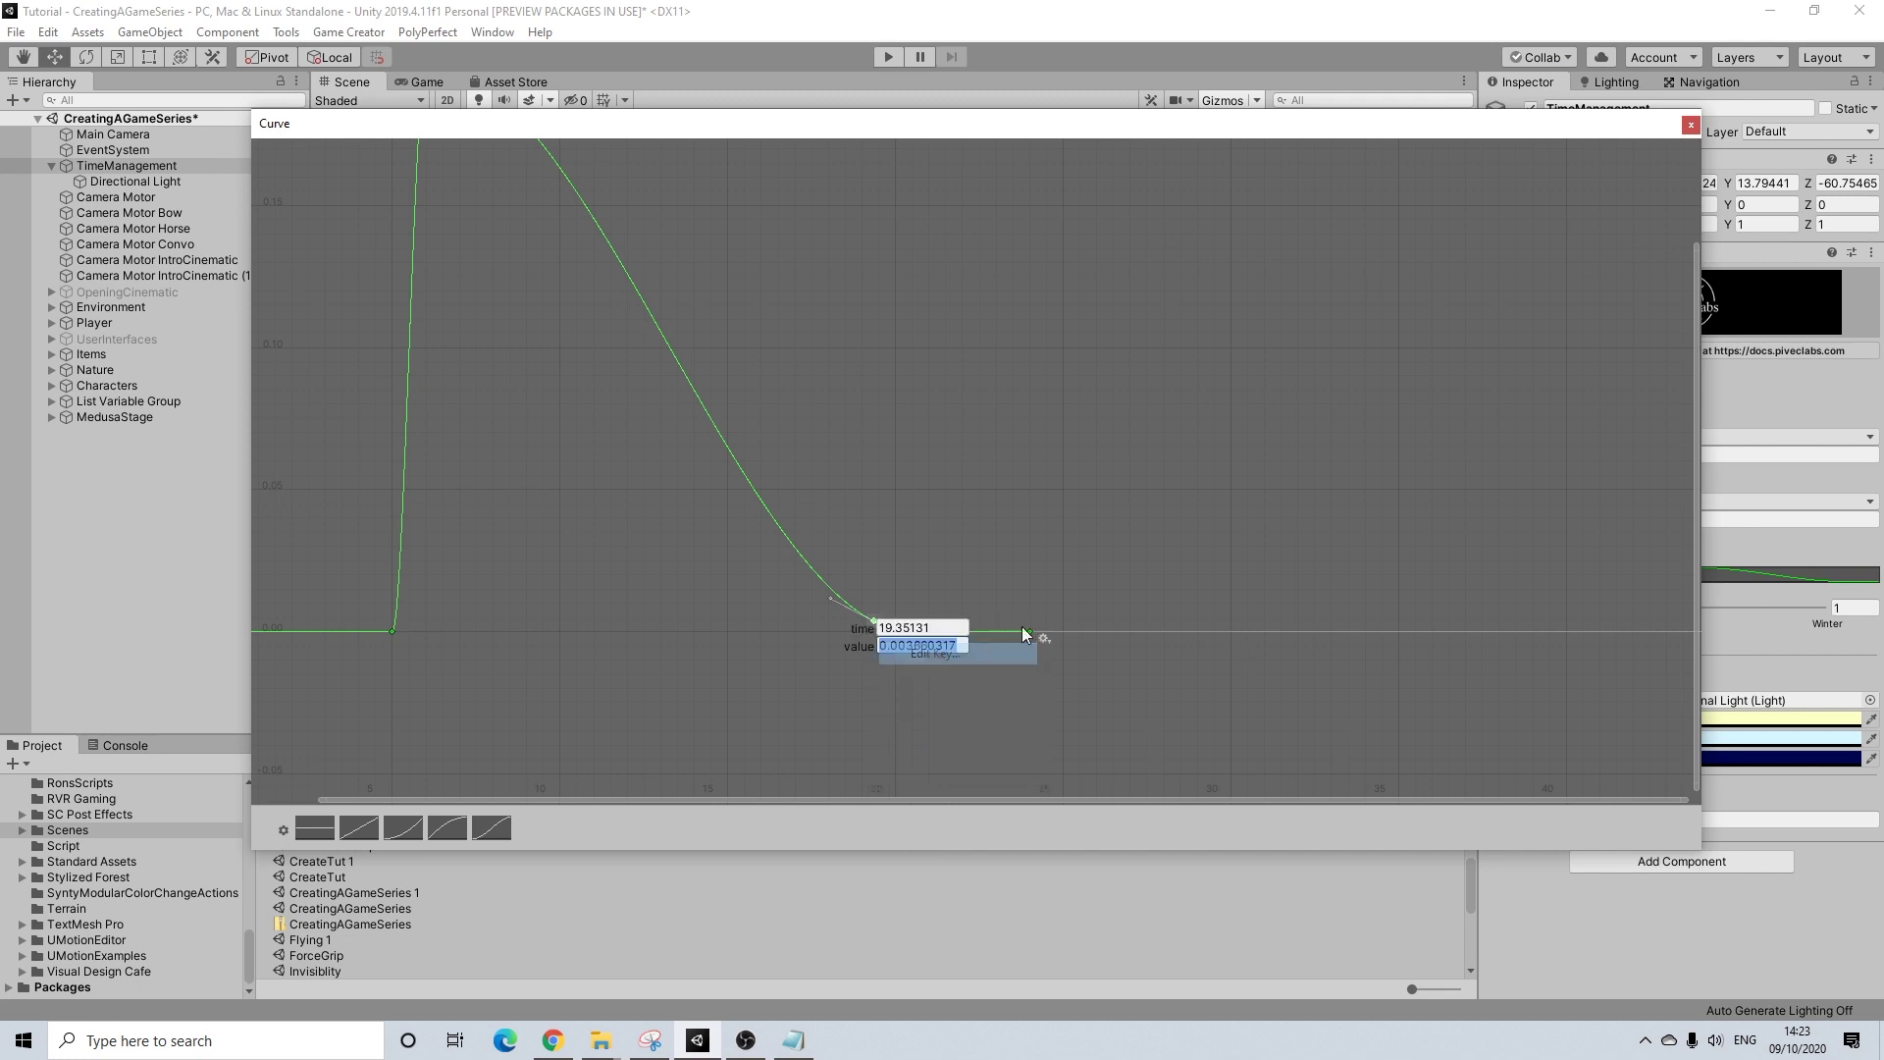
pyautogui.write('0.2')
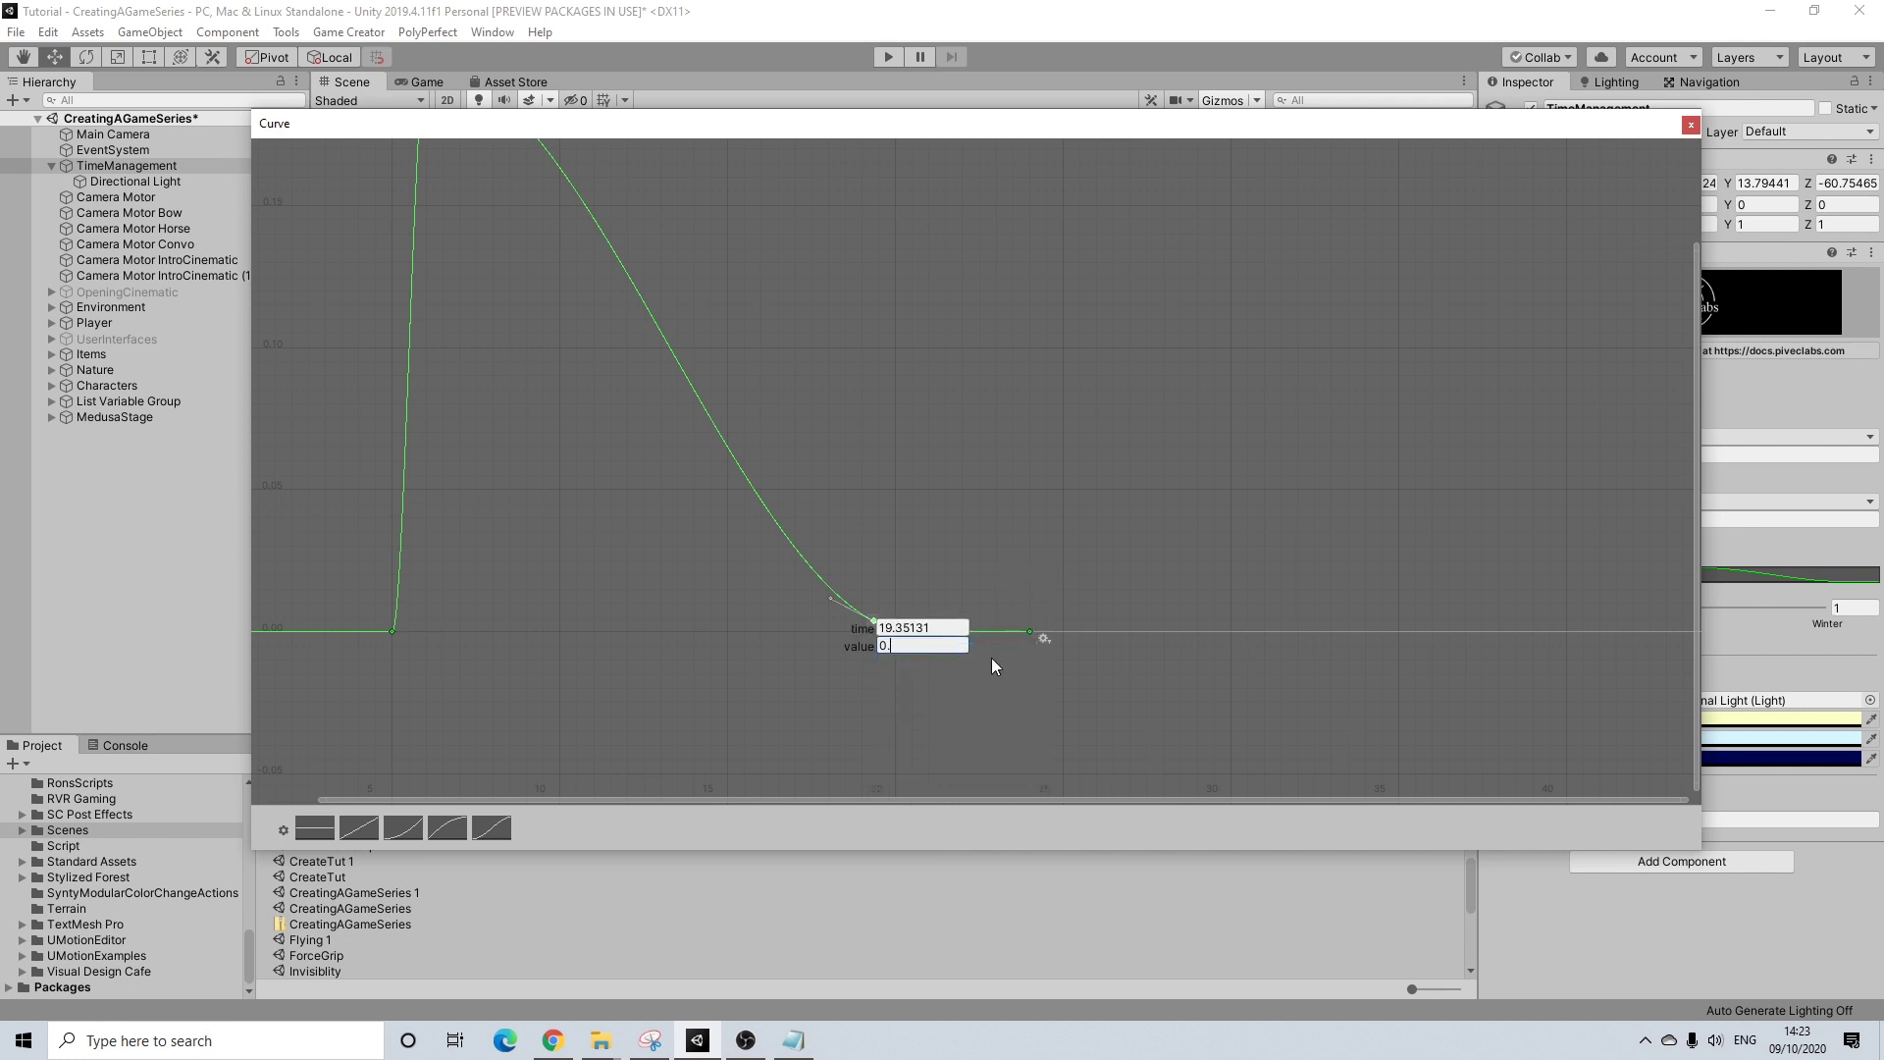
pyautogui.click(903, 627)
pyautogui.write('19.5')
pyautogui.press('Return')
pyautogui.scroll(-3, 634, 275)
pyautogui.moveTo(922, 367); pyautogui.dragTo(1063, 612, button='middle')
pyautogui.moveTo(907, 340); pyautogui.dragTo(897, 362)
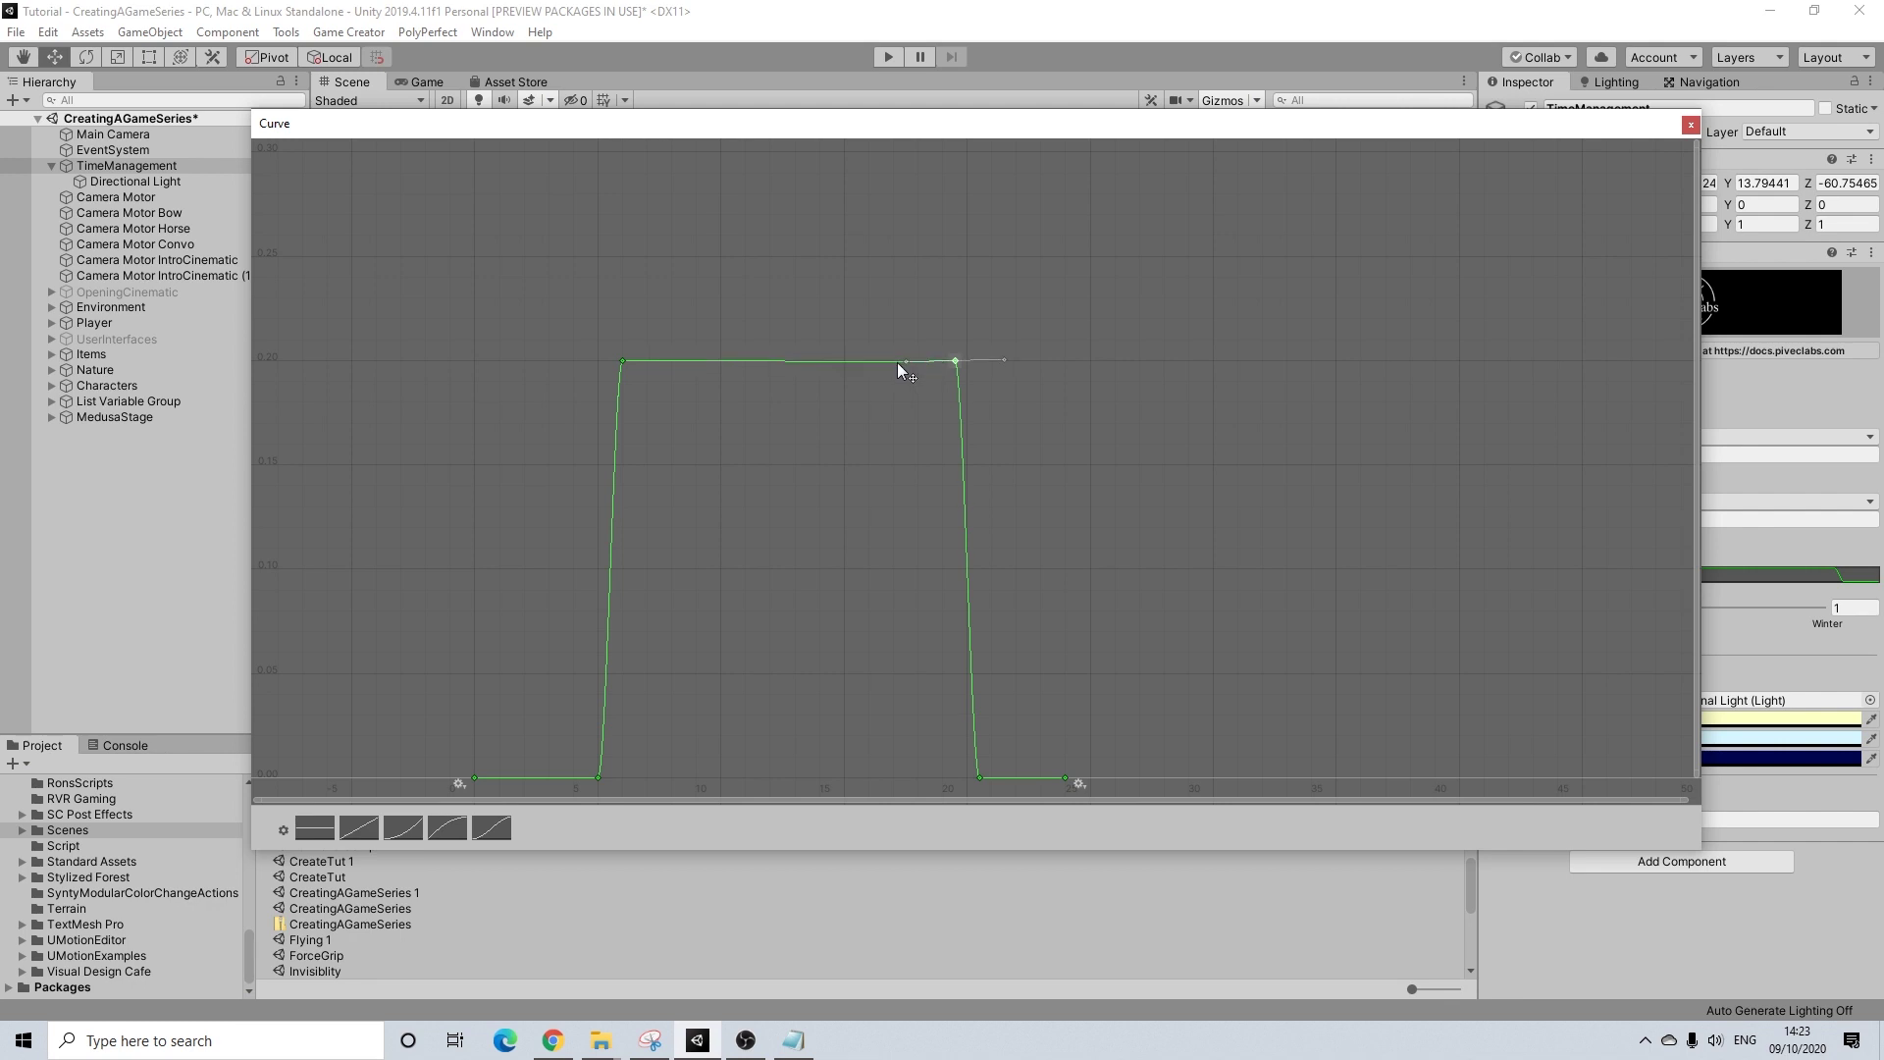
# - Review the whole Sun Curve and close the curve editor
pyautogui.scroll(-7, 1016, 458)
pyautogui.moveTo(1065, 604); pyautogui.dragTo(1051, 481, button='middle')
pyautogui.scroll(3, 1052, 534)
pyautogui.moveTo(778, 553)
pyautogui.mouseDown(button='middle')
pyautogui.moveTo(827, 556)
pyautogui.moveTo(777, 533)
pyautogui.mouseUp(button='middle')
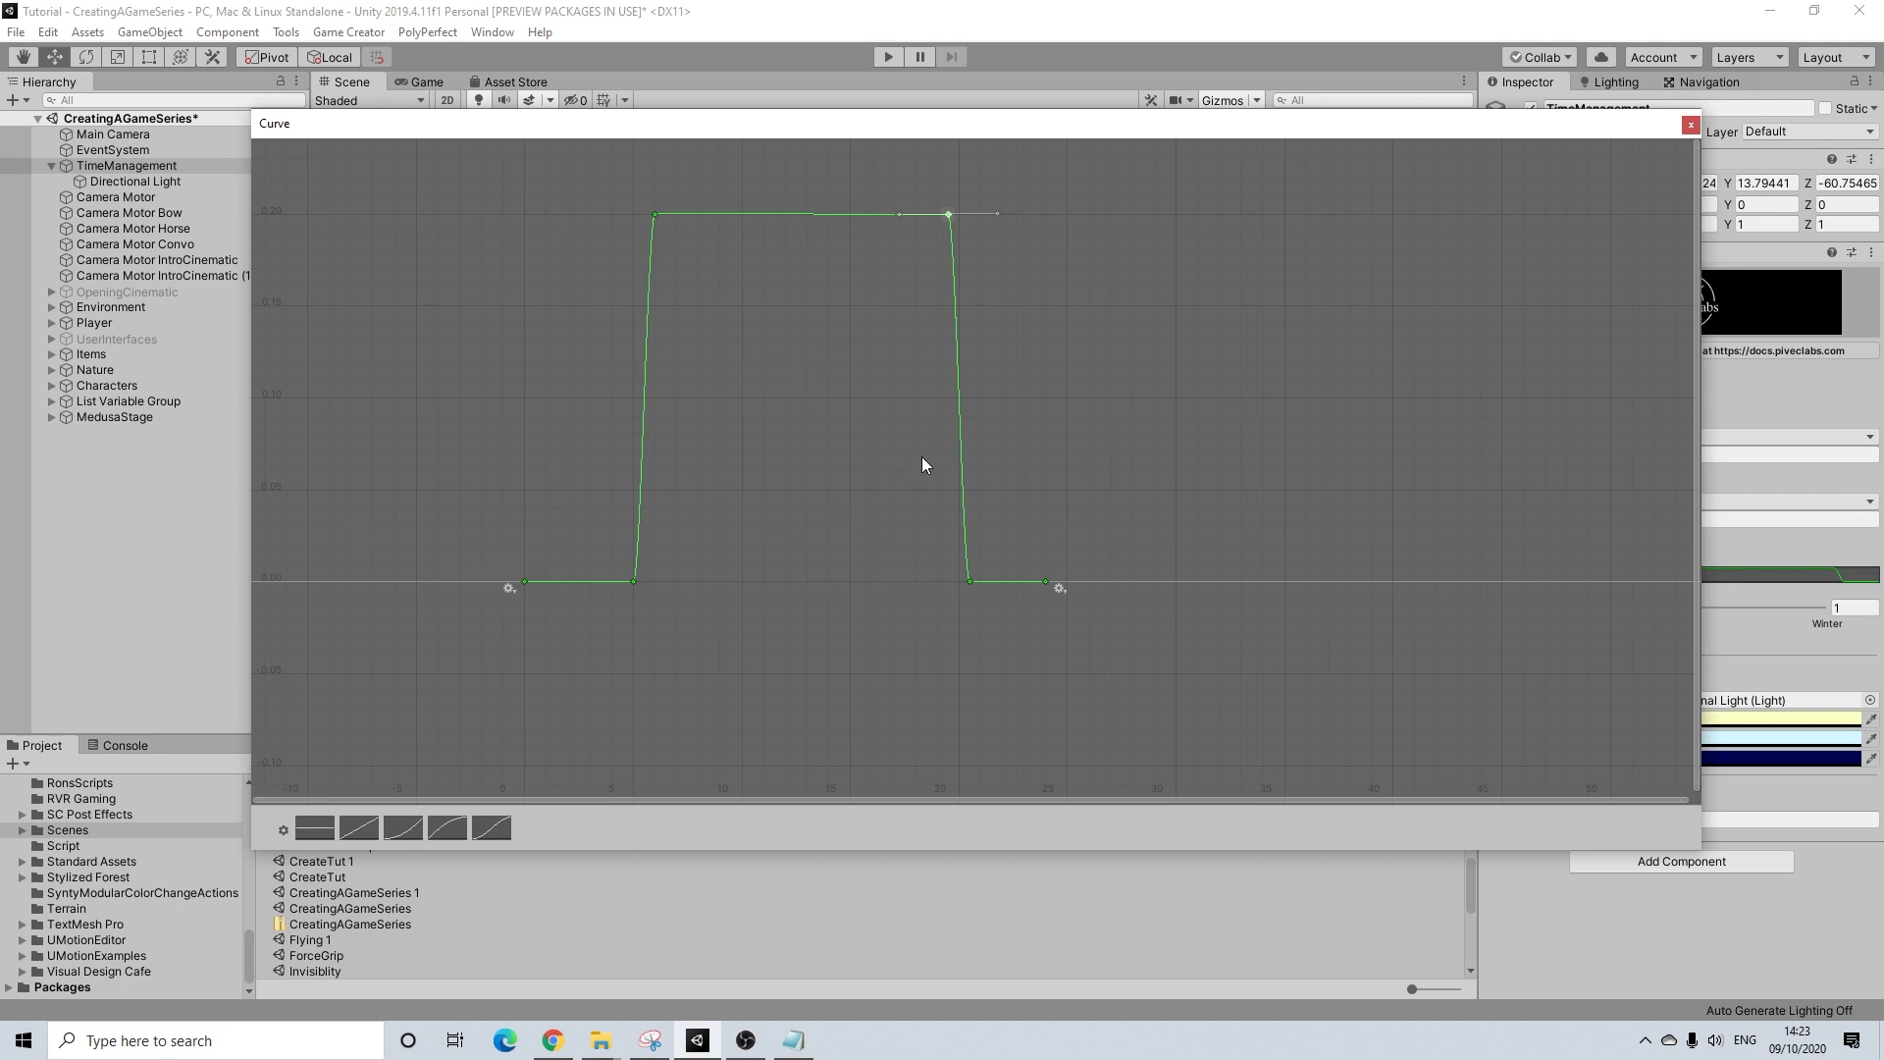
pyautogui.click(1690, 126)
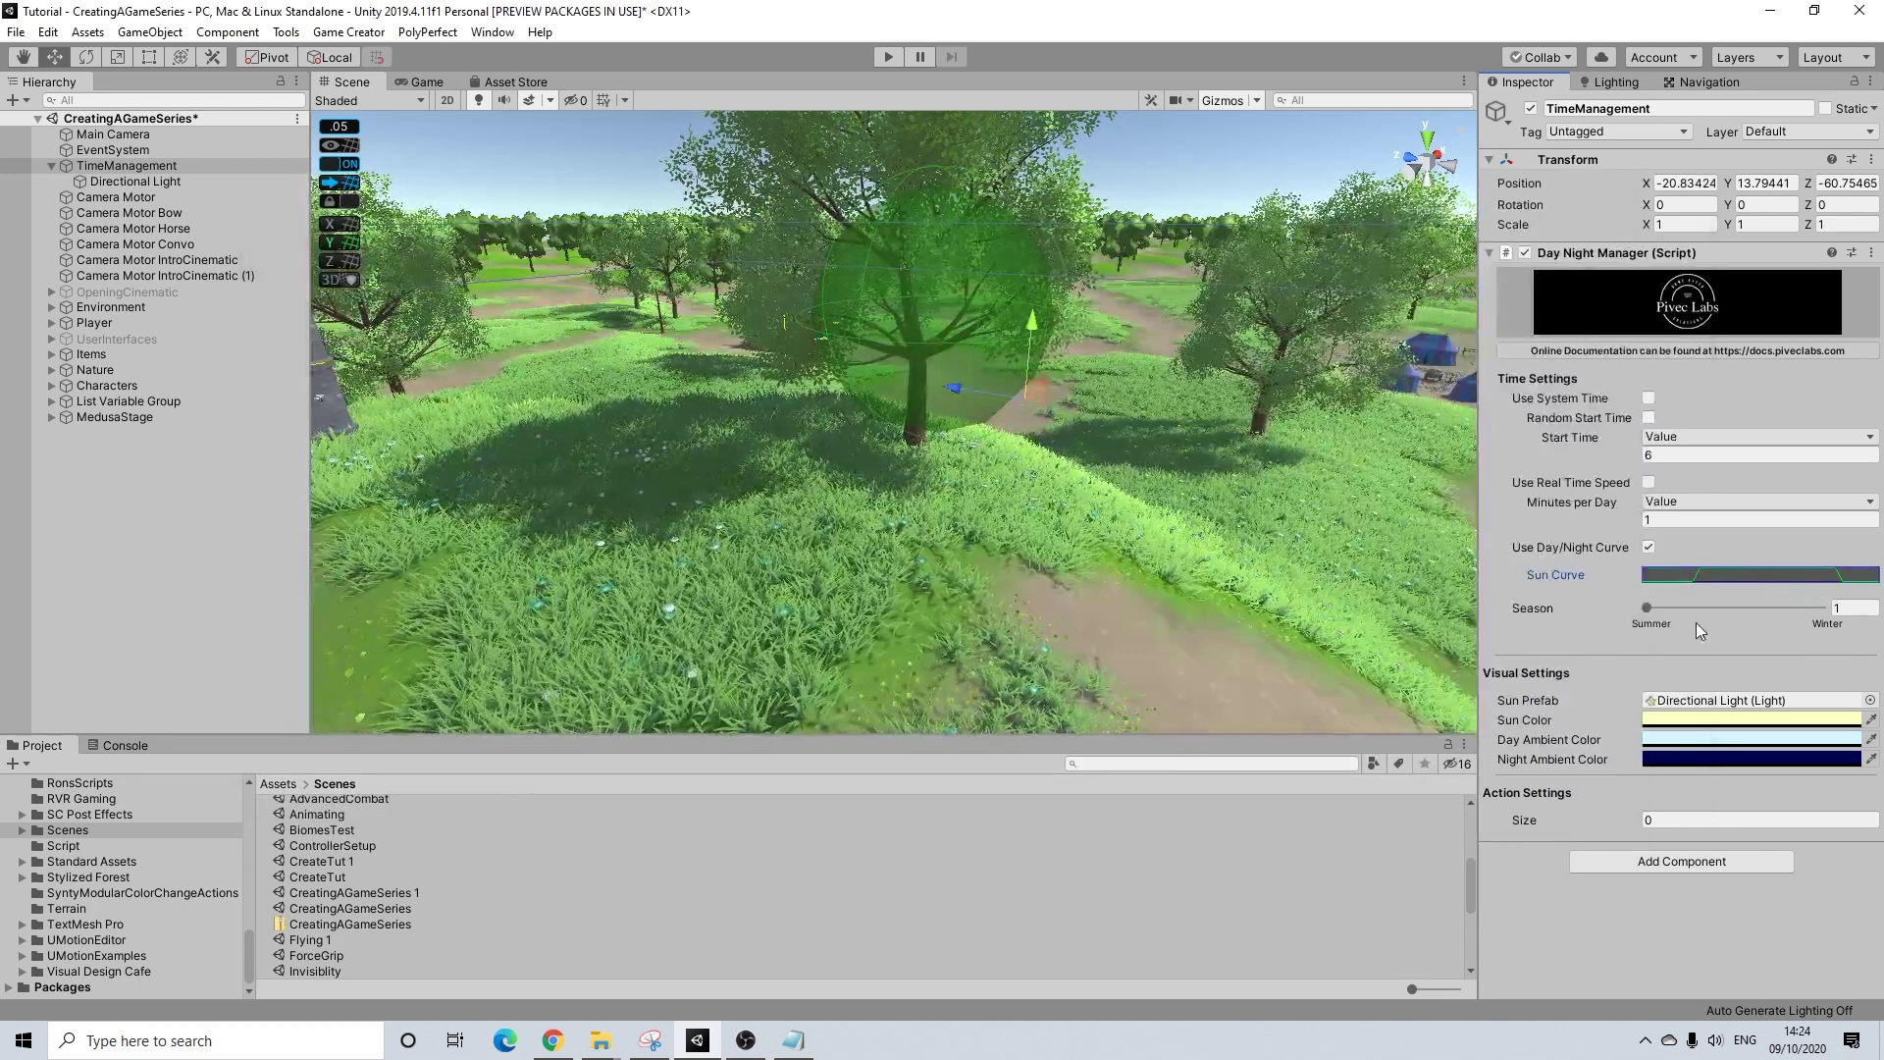
# - Run the game and walk the character through the grass to check the day and night lighting
pyautogui.scroll(-2, 902, 520)
pyautogui.scroll(-3, 901, 514)
pyautogui.moveTo(765, 391); pyautogui.dragTo(778, 475, button='middle')
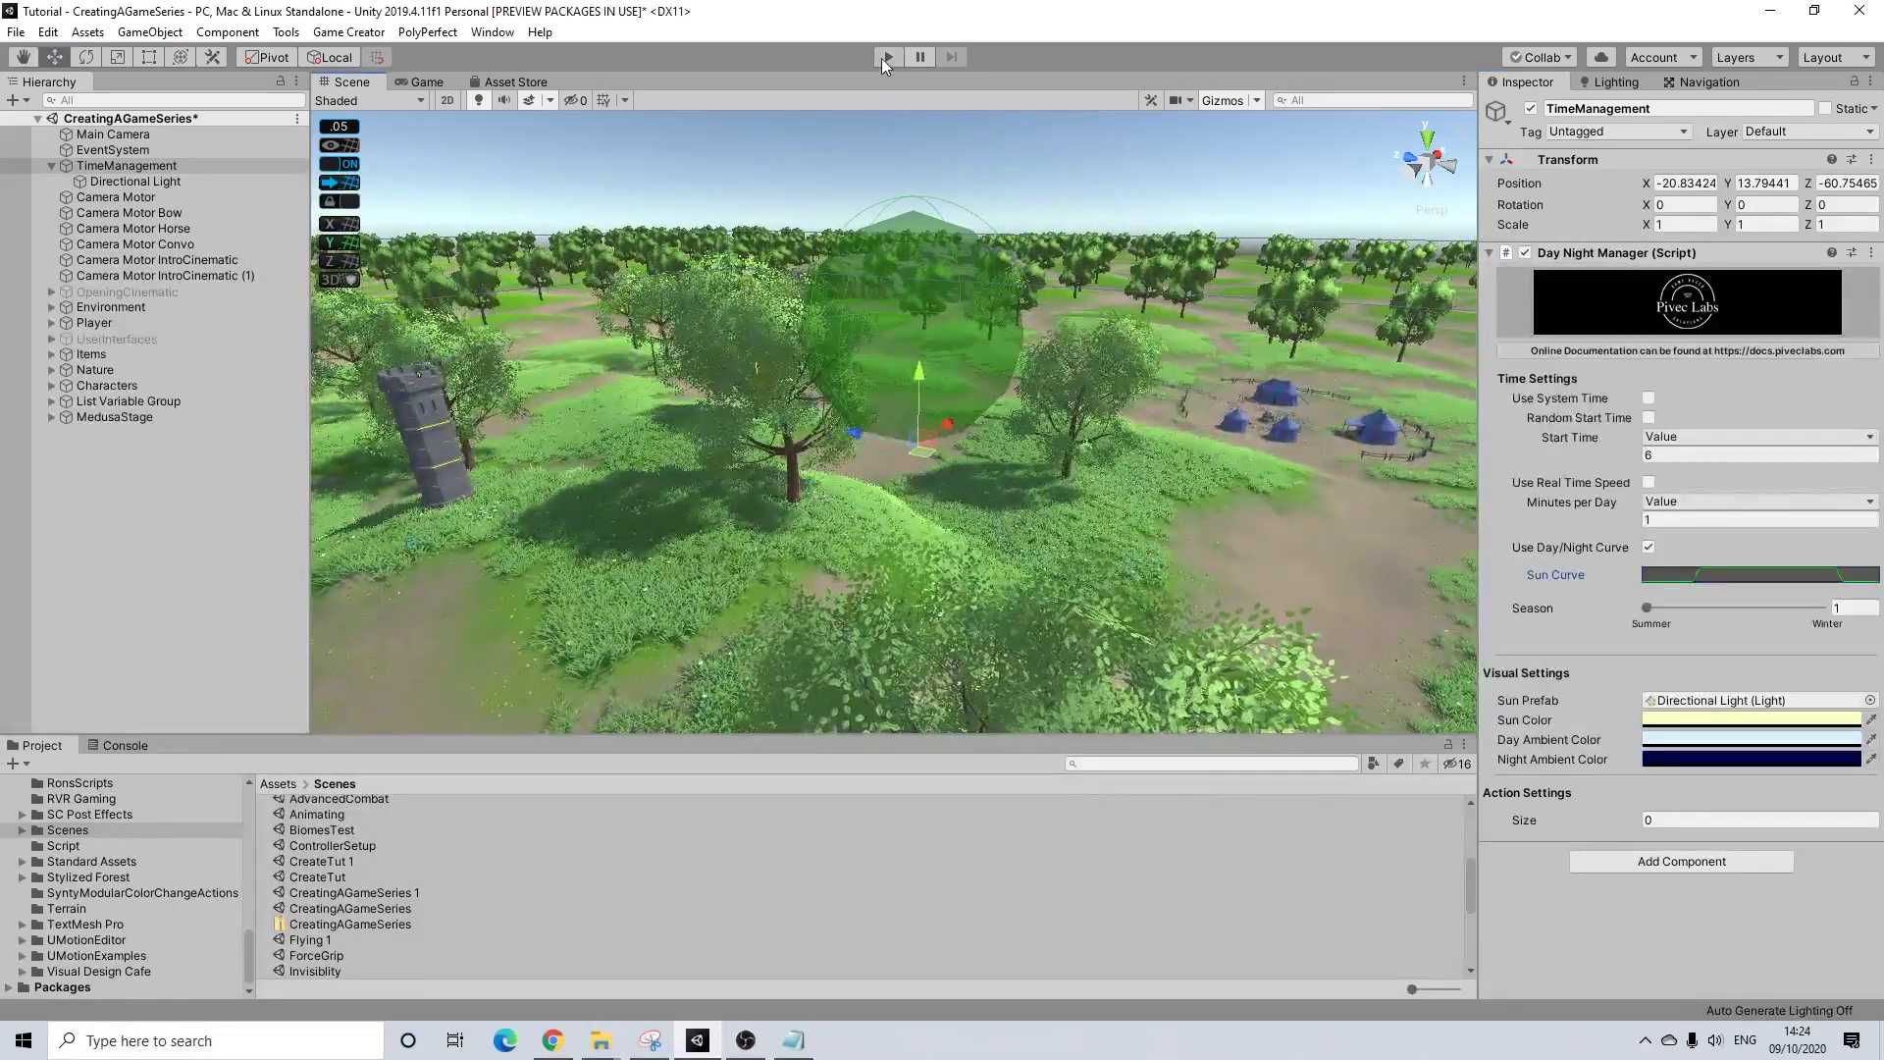
pyautogui.click(879, 59)
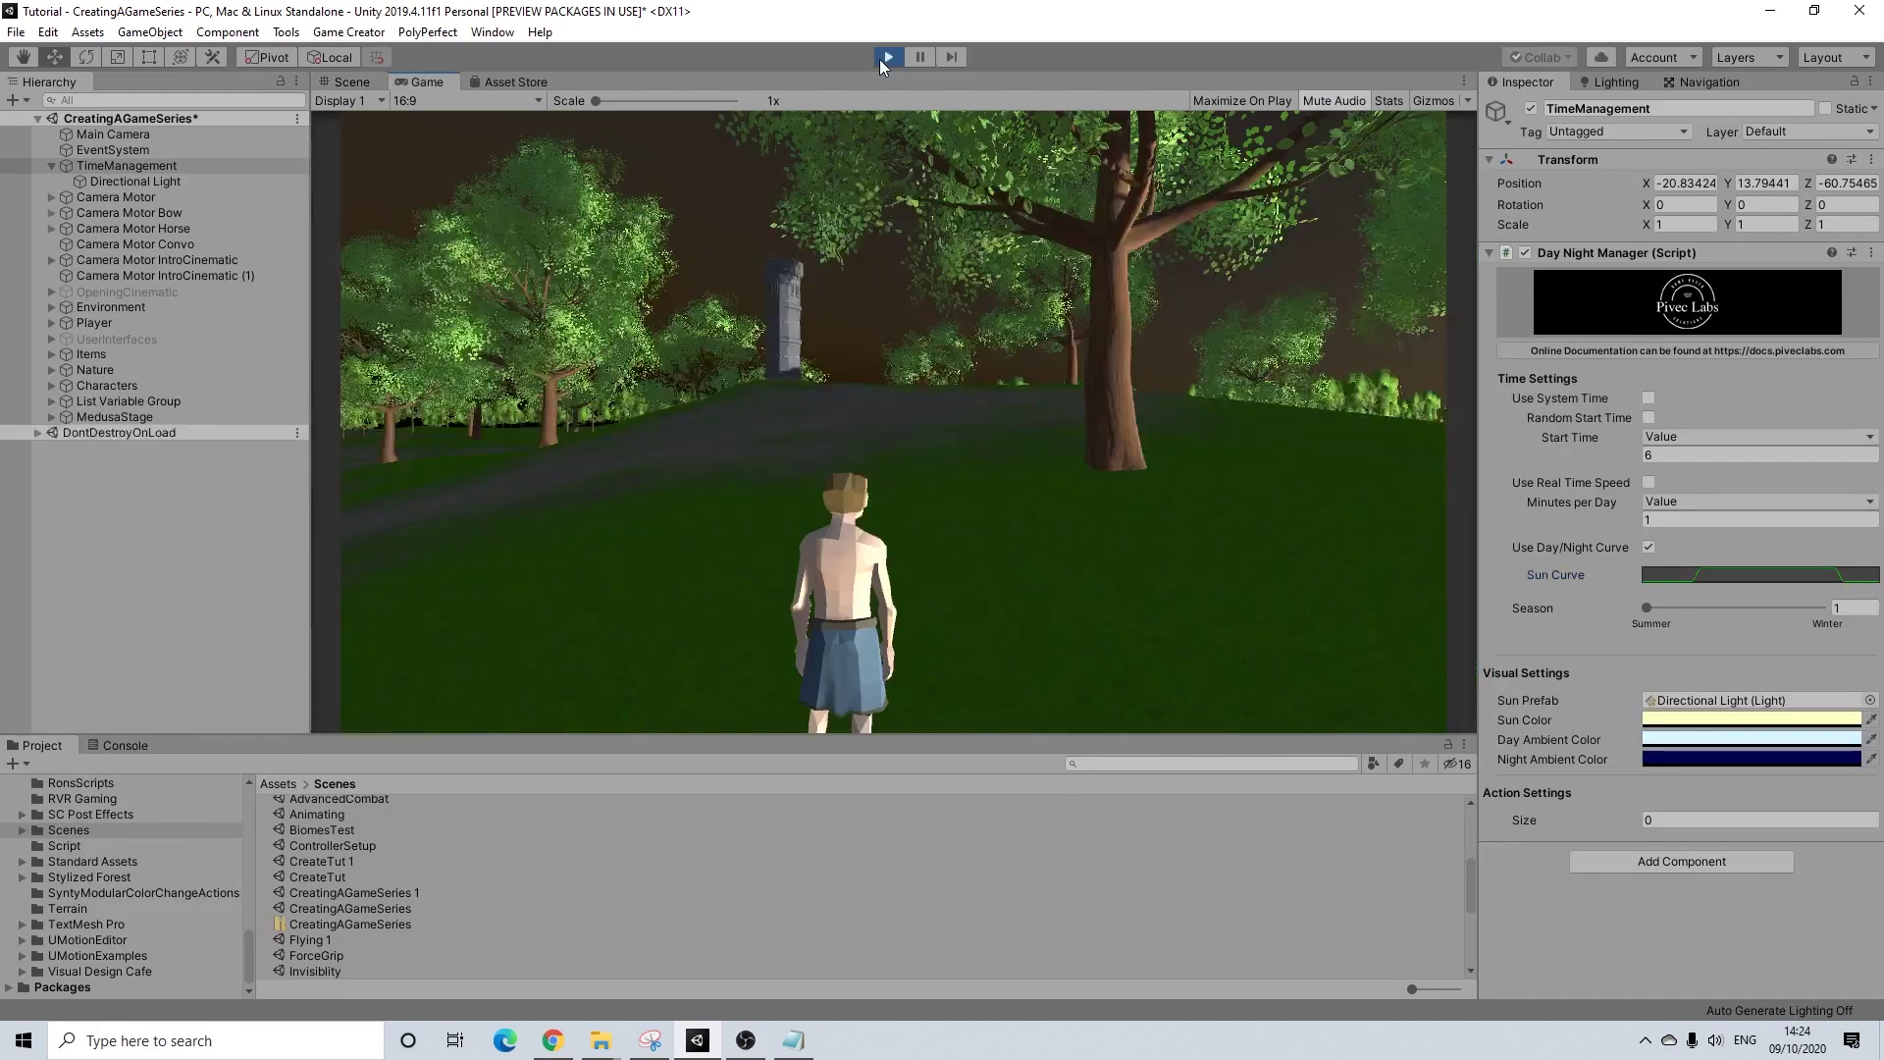
pyautogui.press('w')
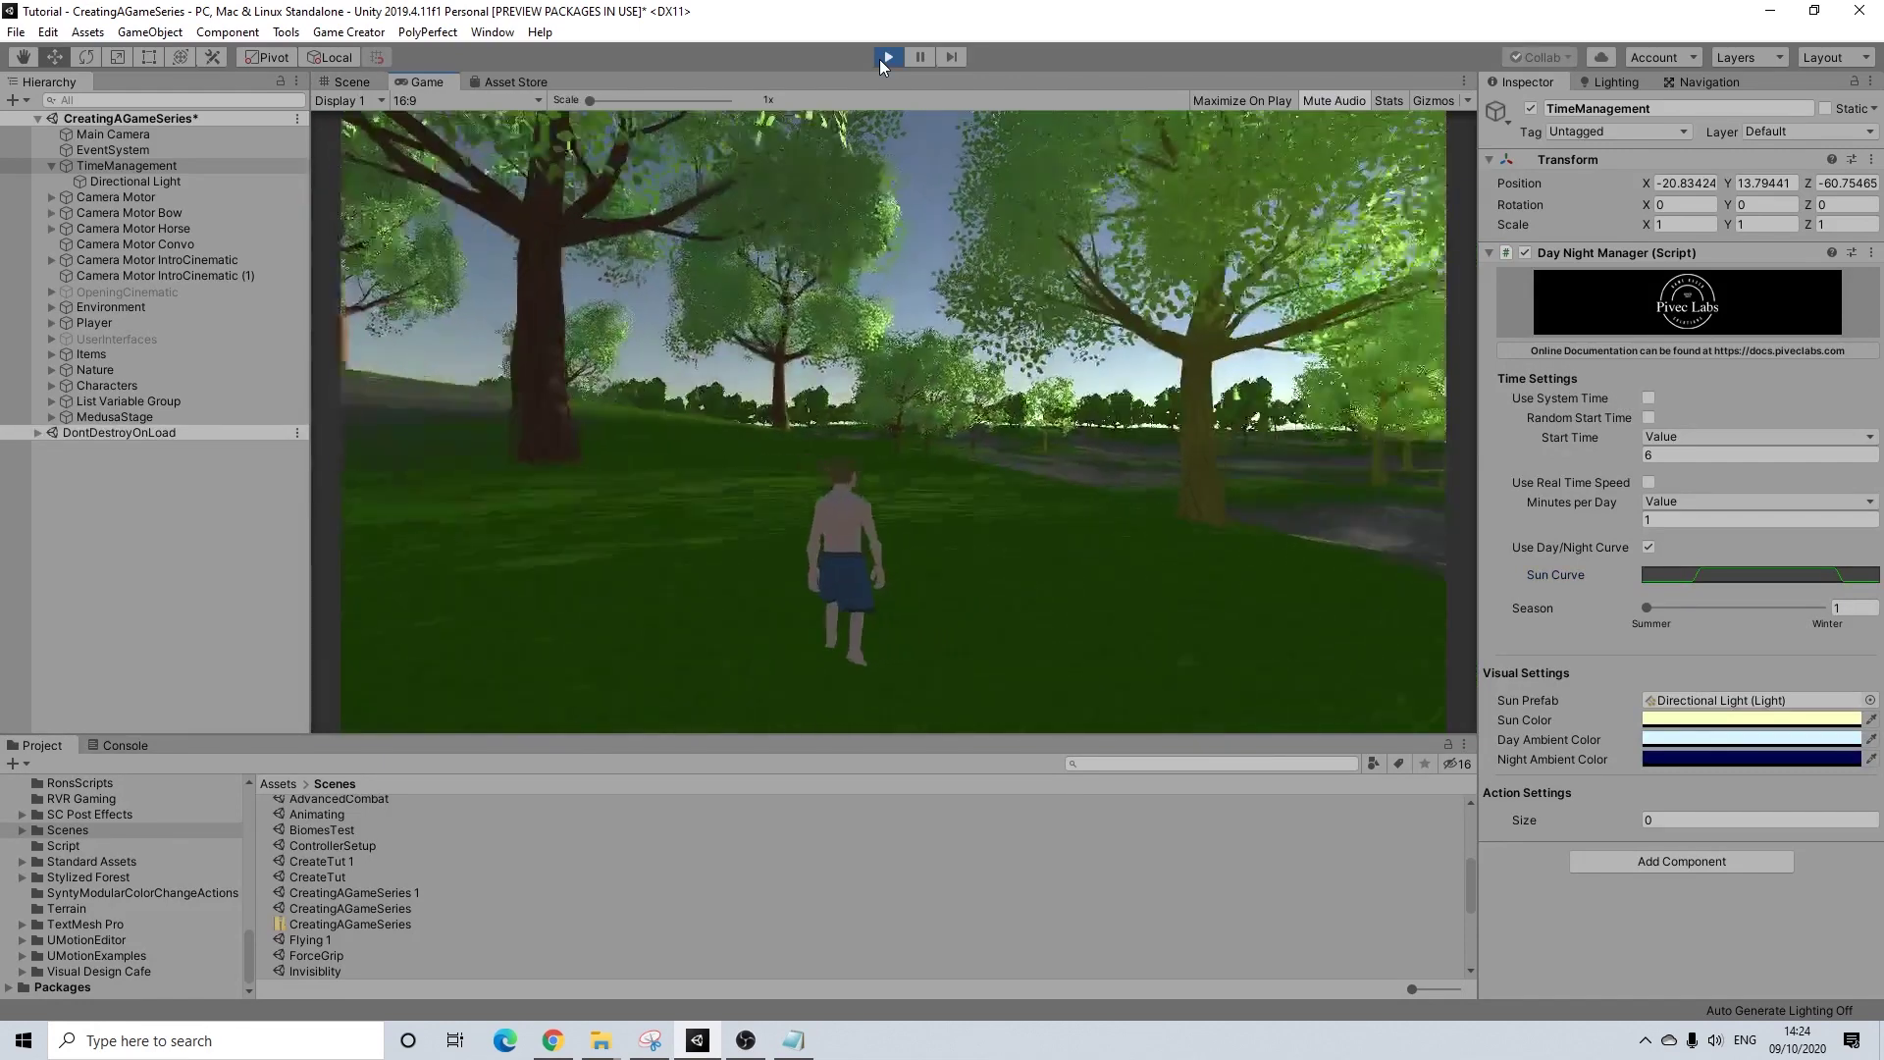
pyautogui.press('w')
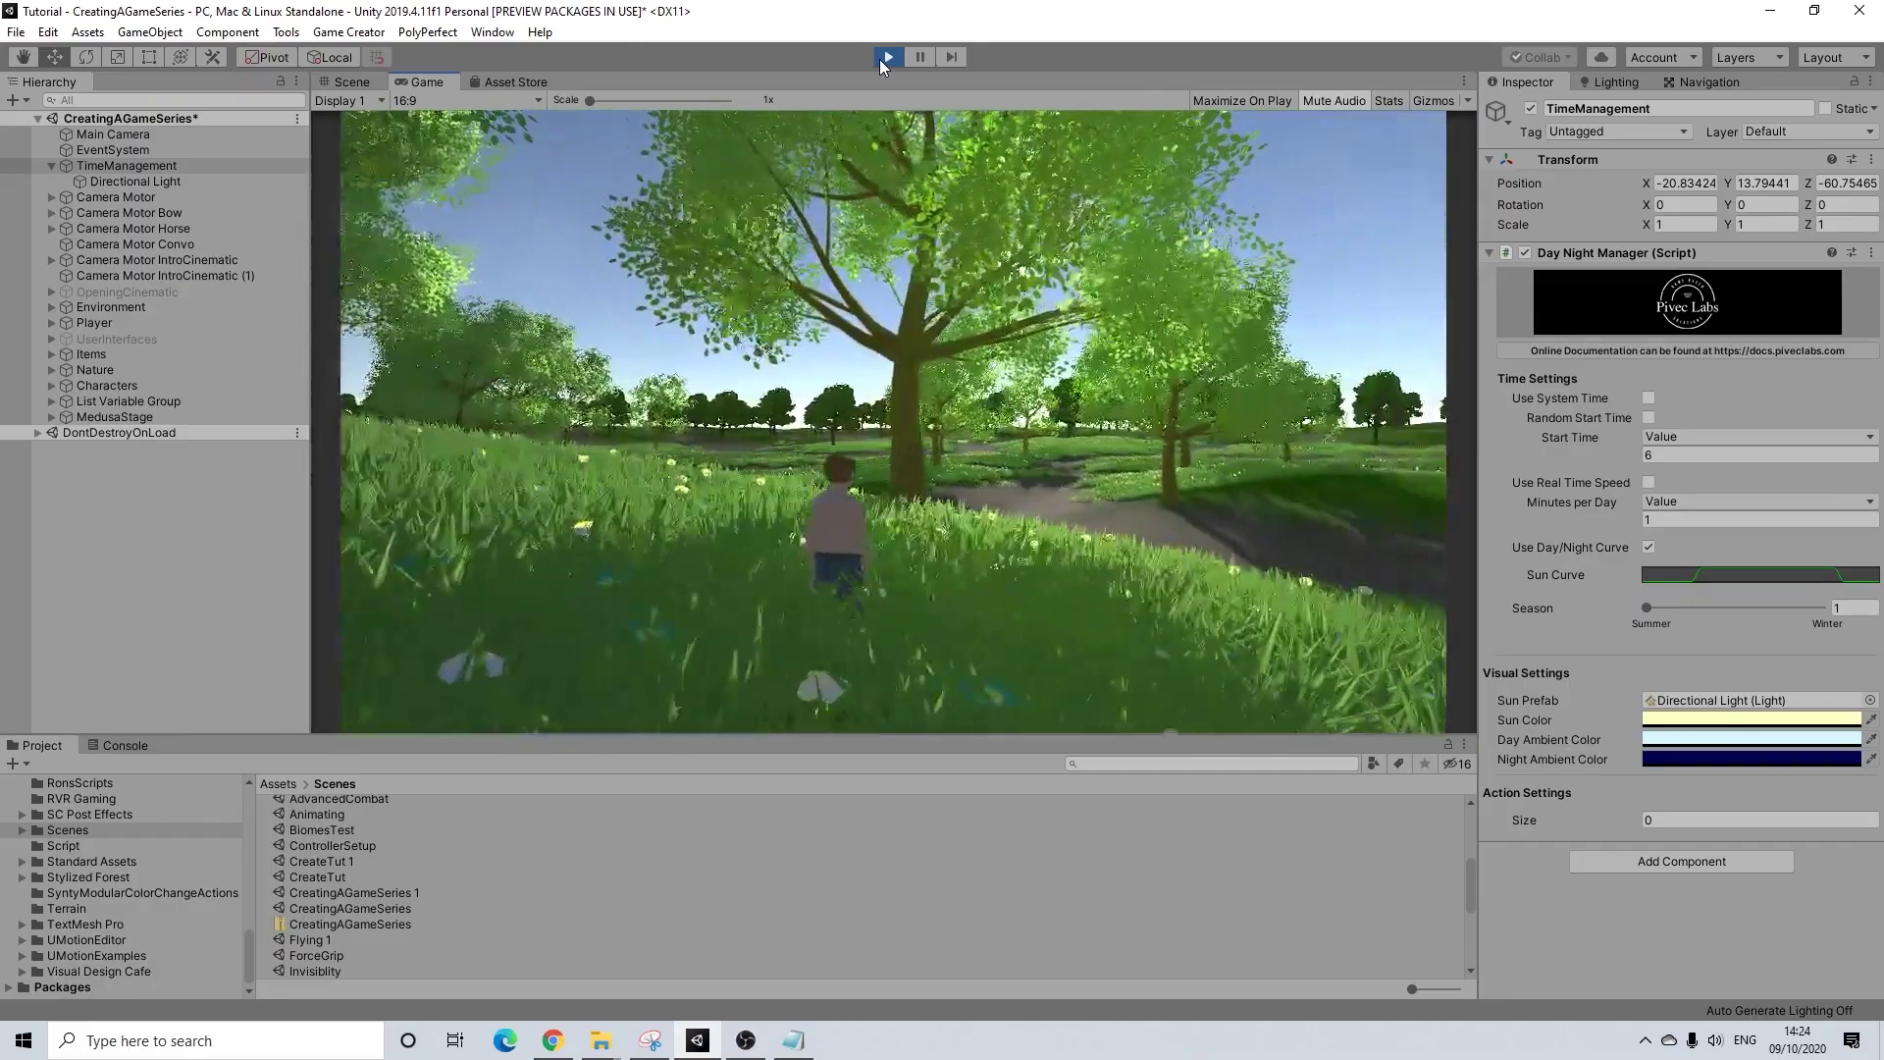
pyautogui.press('w')
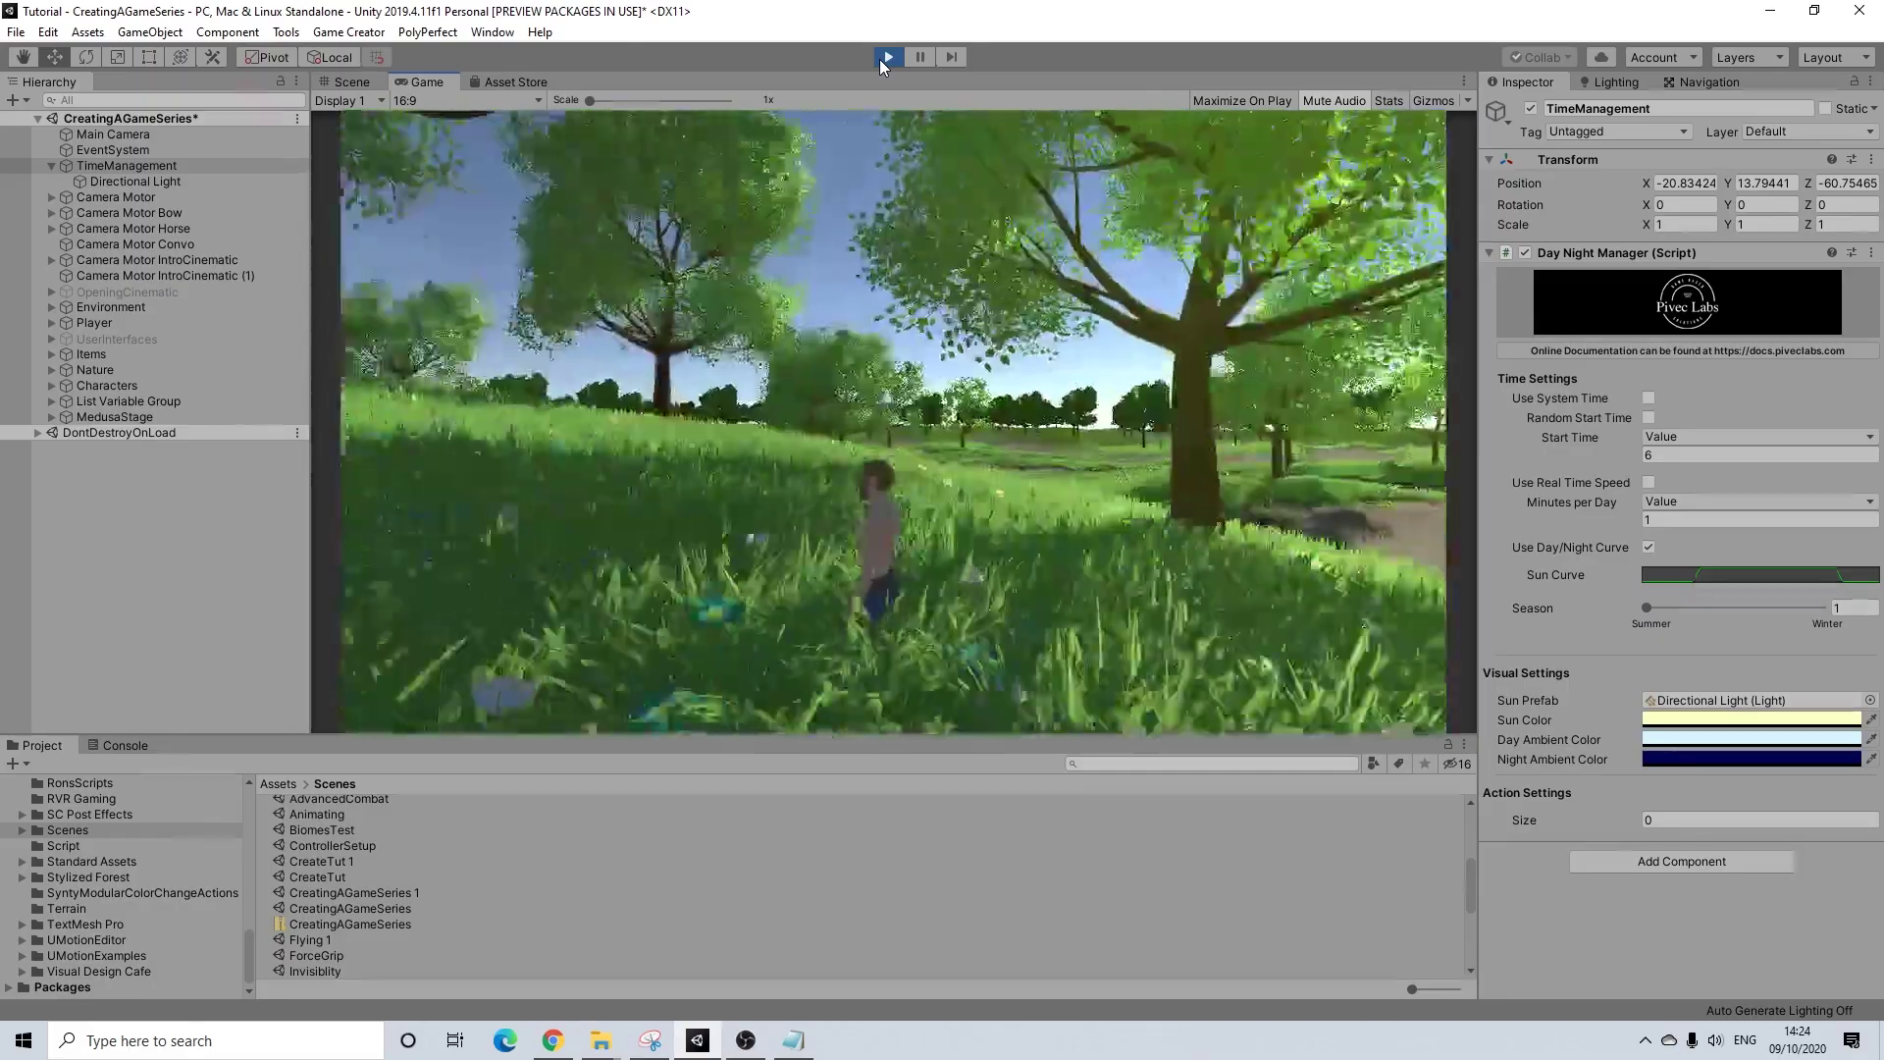
pyautogui.press('w')
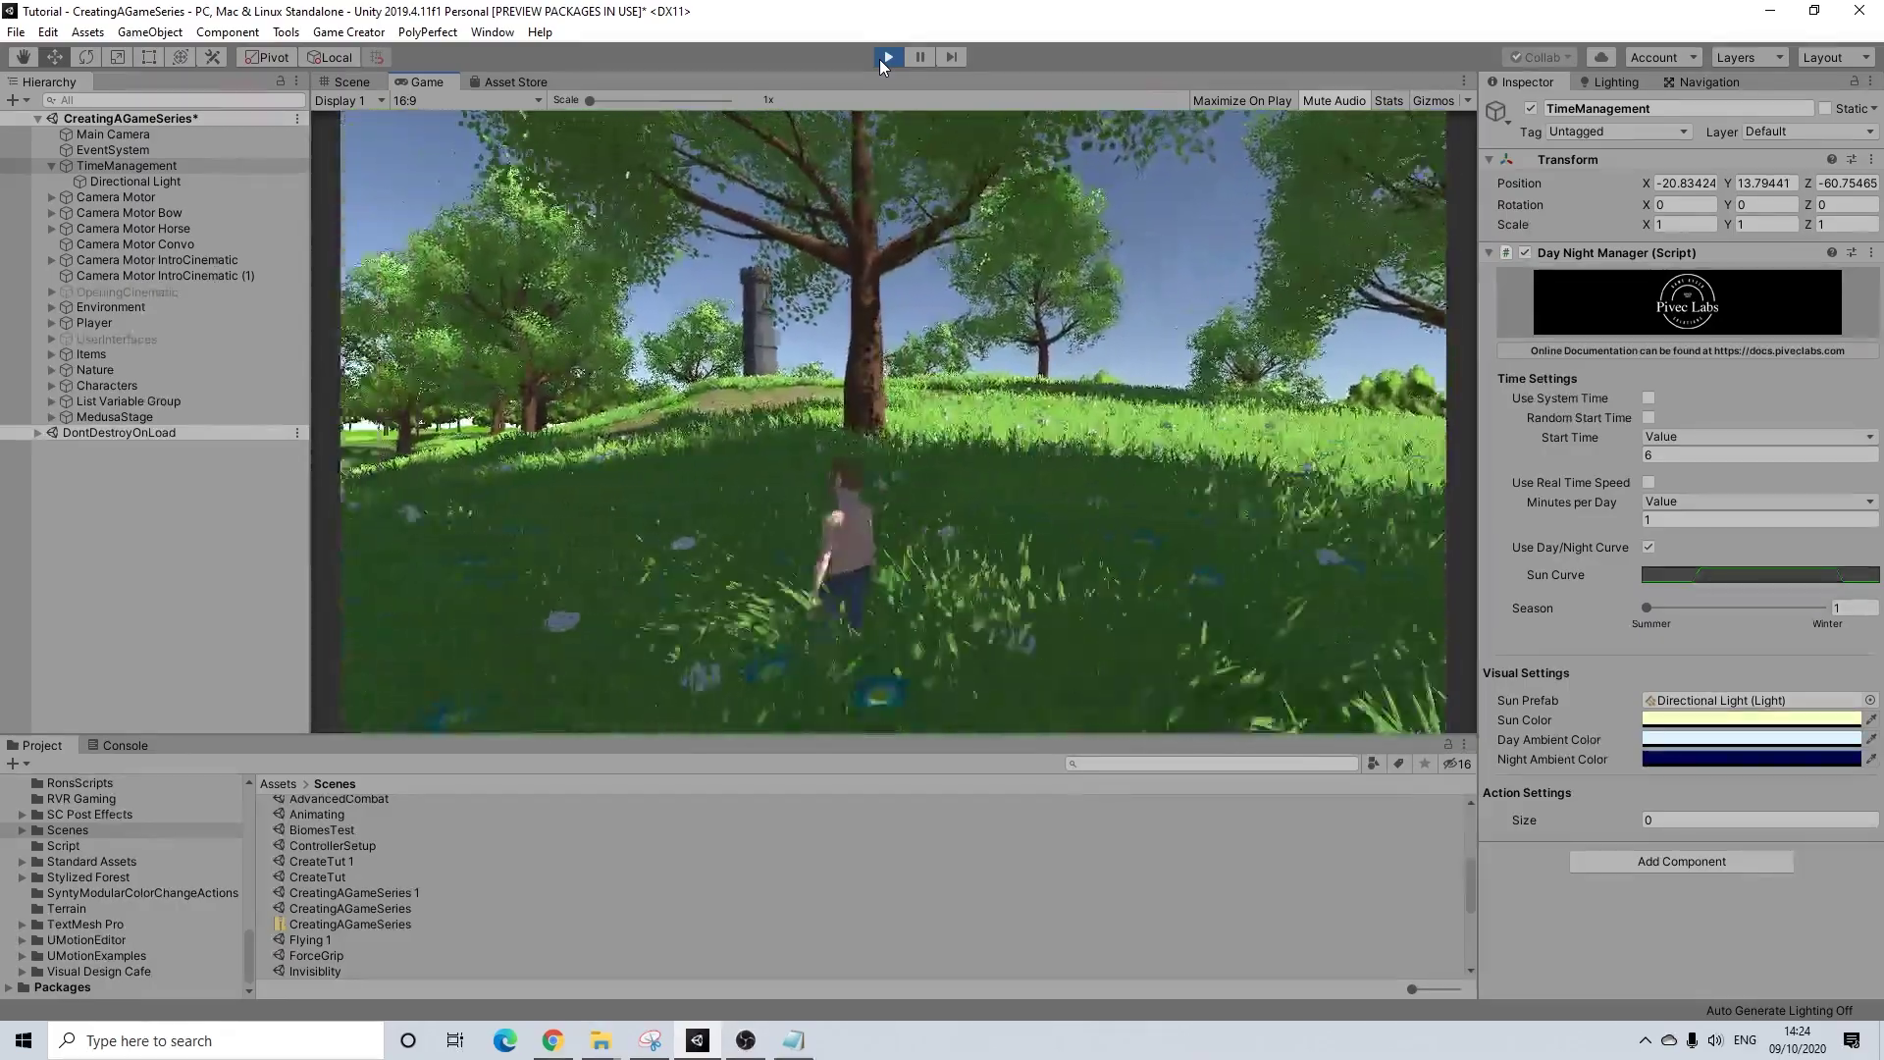
pyautogui.press('w')
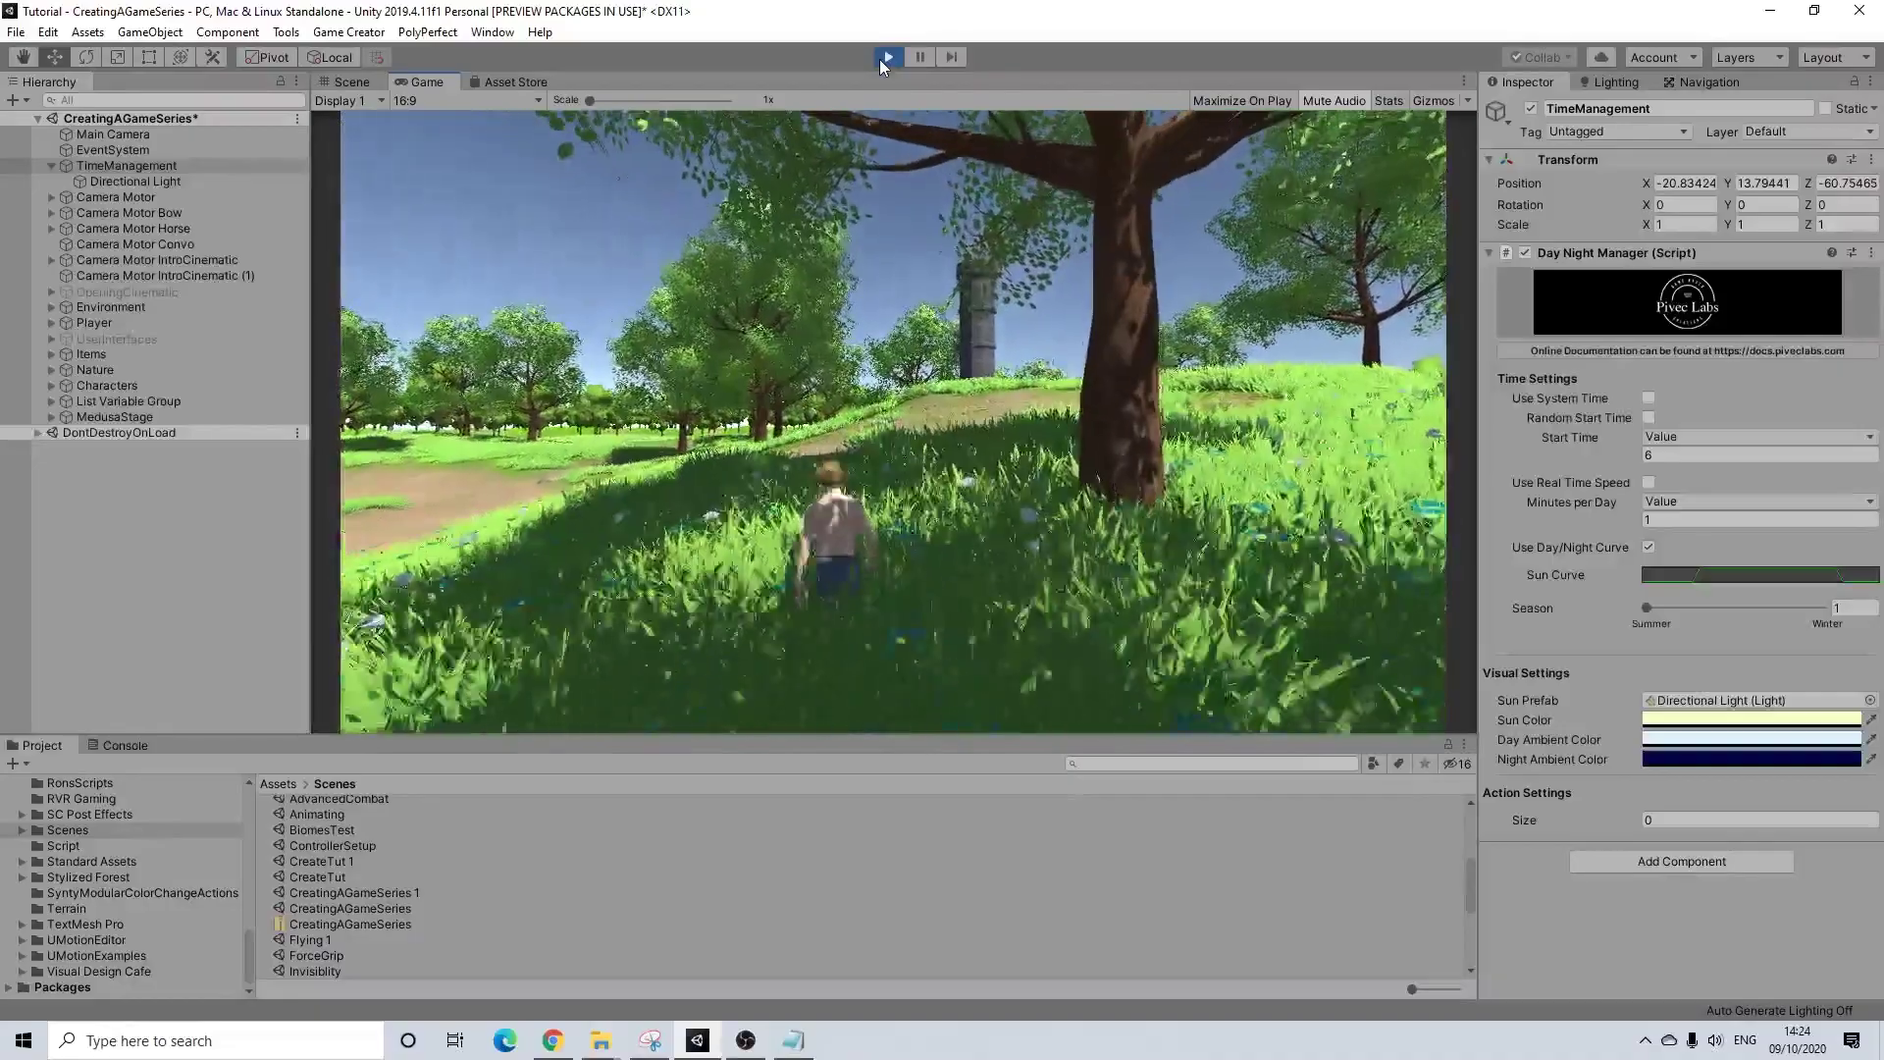
pyautogui.press('w')
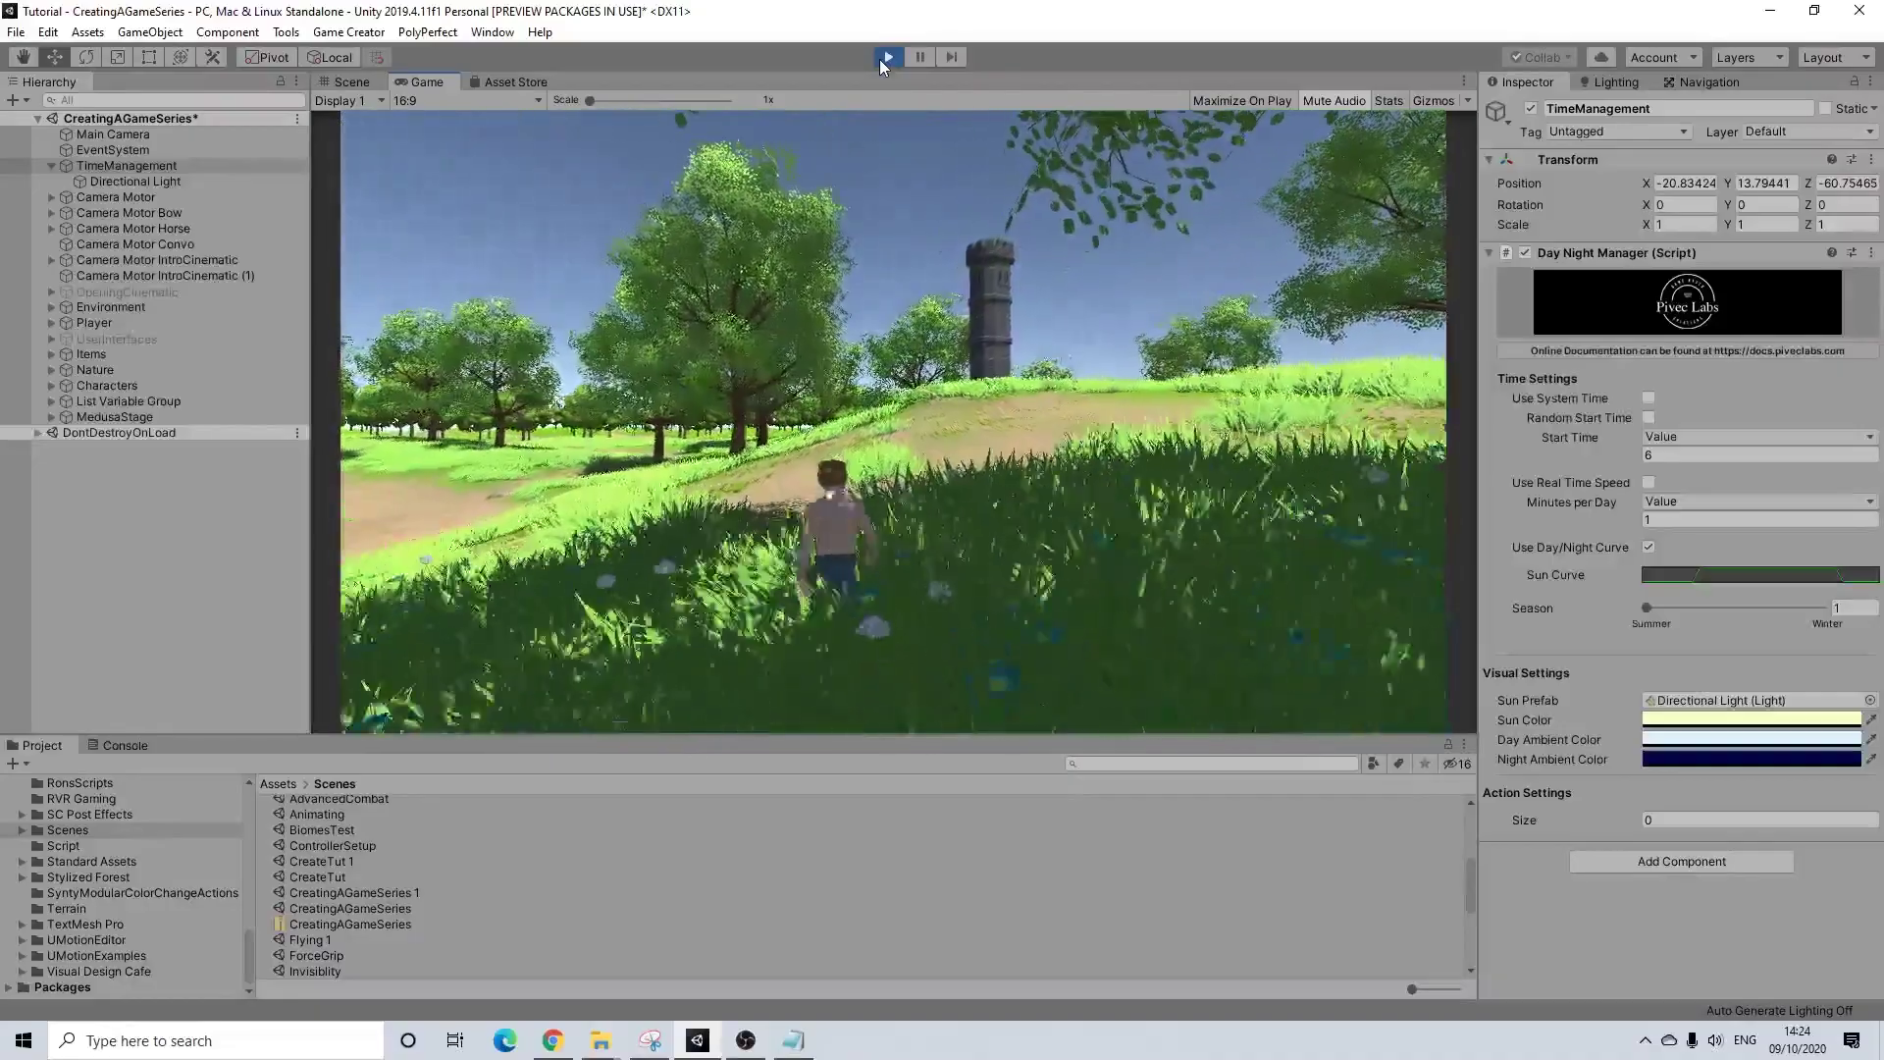
# - Select the Directional Light and examine its rotation and intensity while walking the character to the tower and climbing it
pyautogui.click(179, 185)
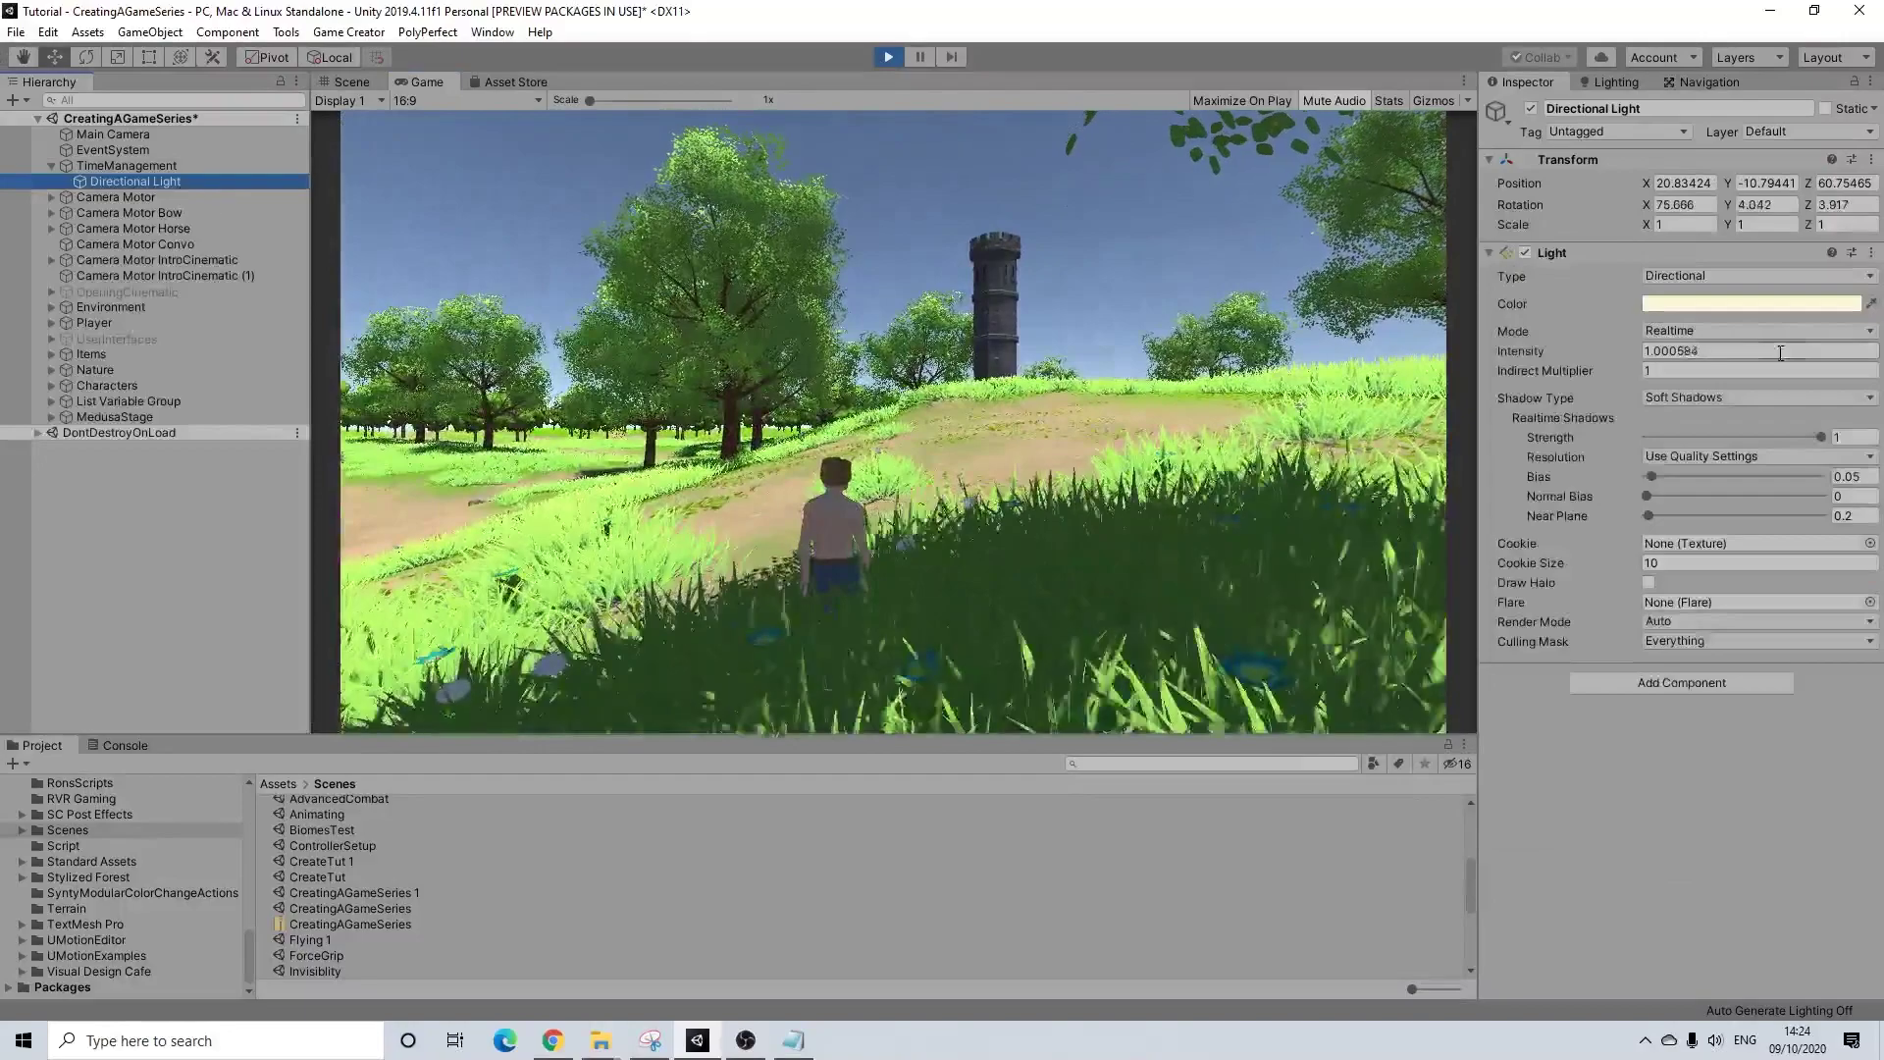
pyautogui.click(545, 191)
pyautogui.press('w')
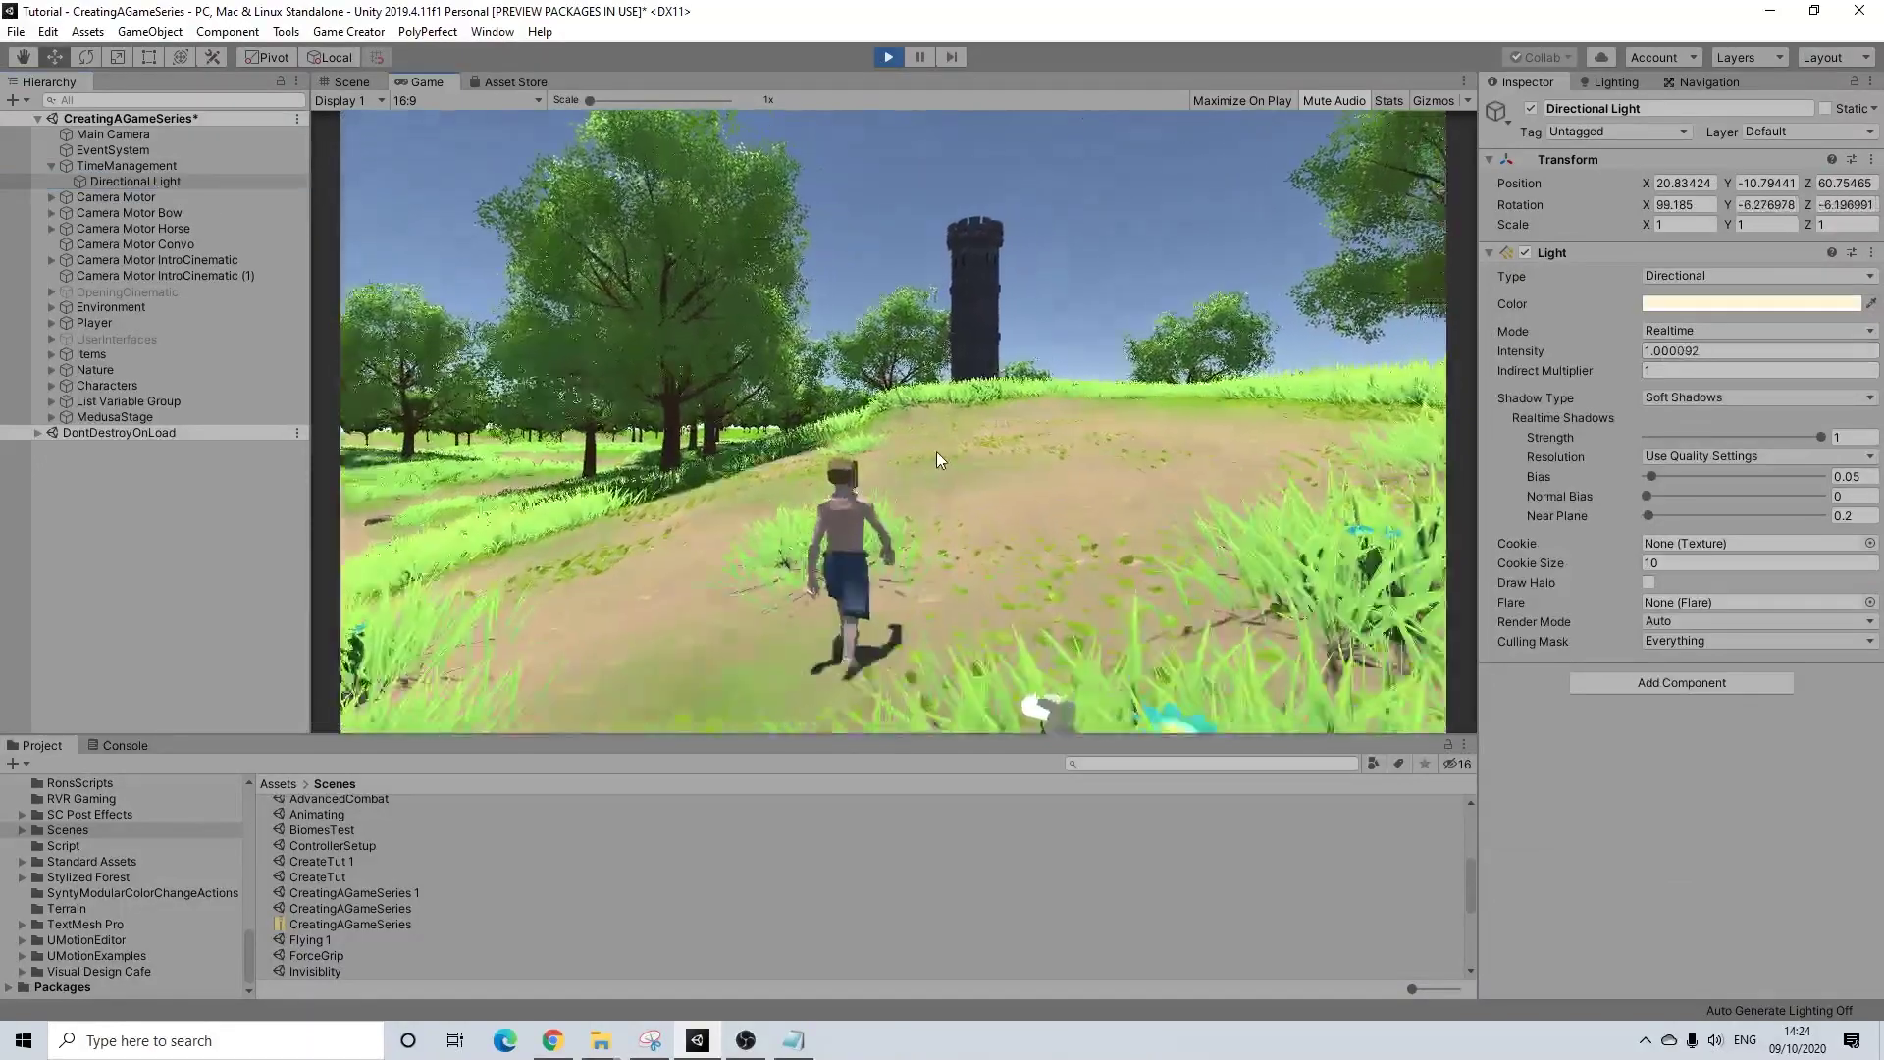
pyautogui.press('w')
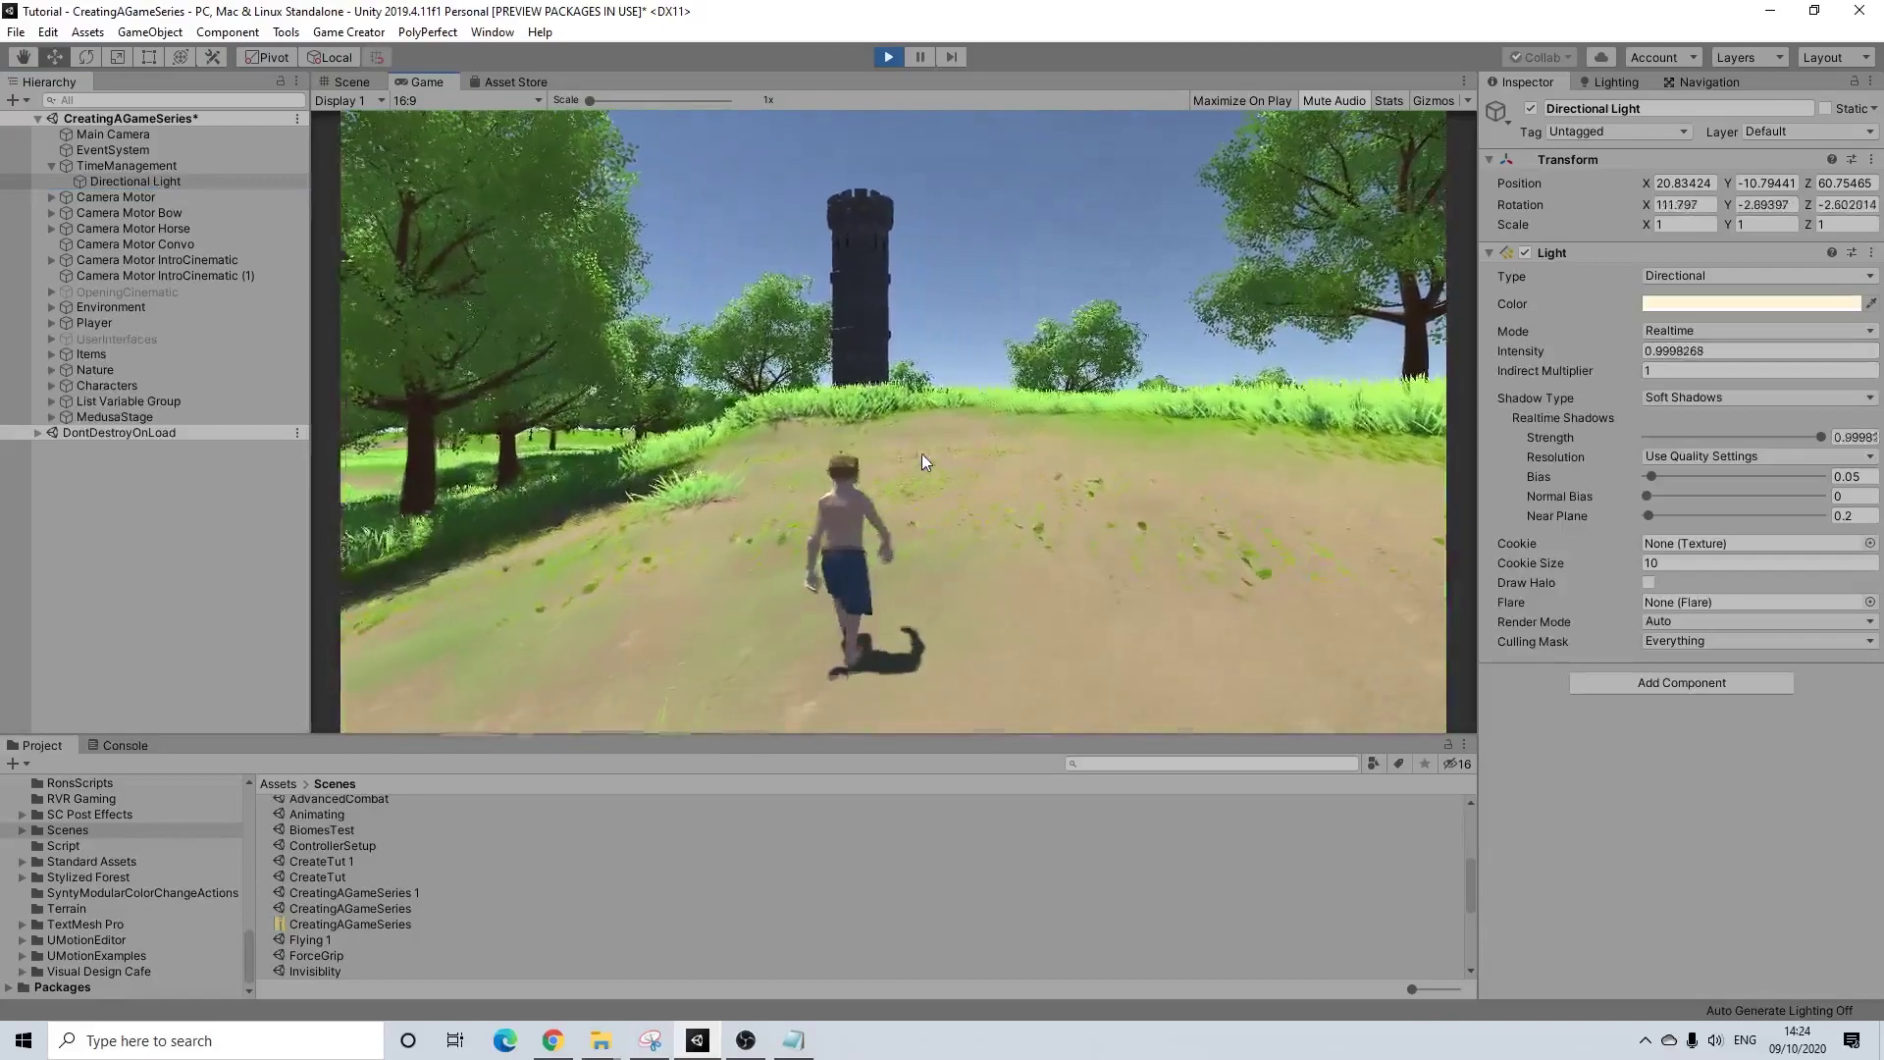
pyautogui.press('w')
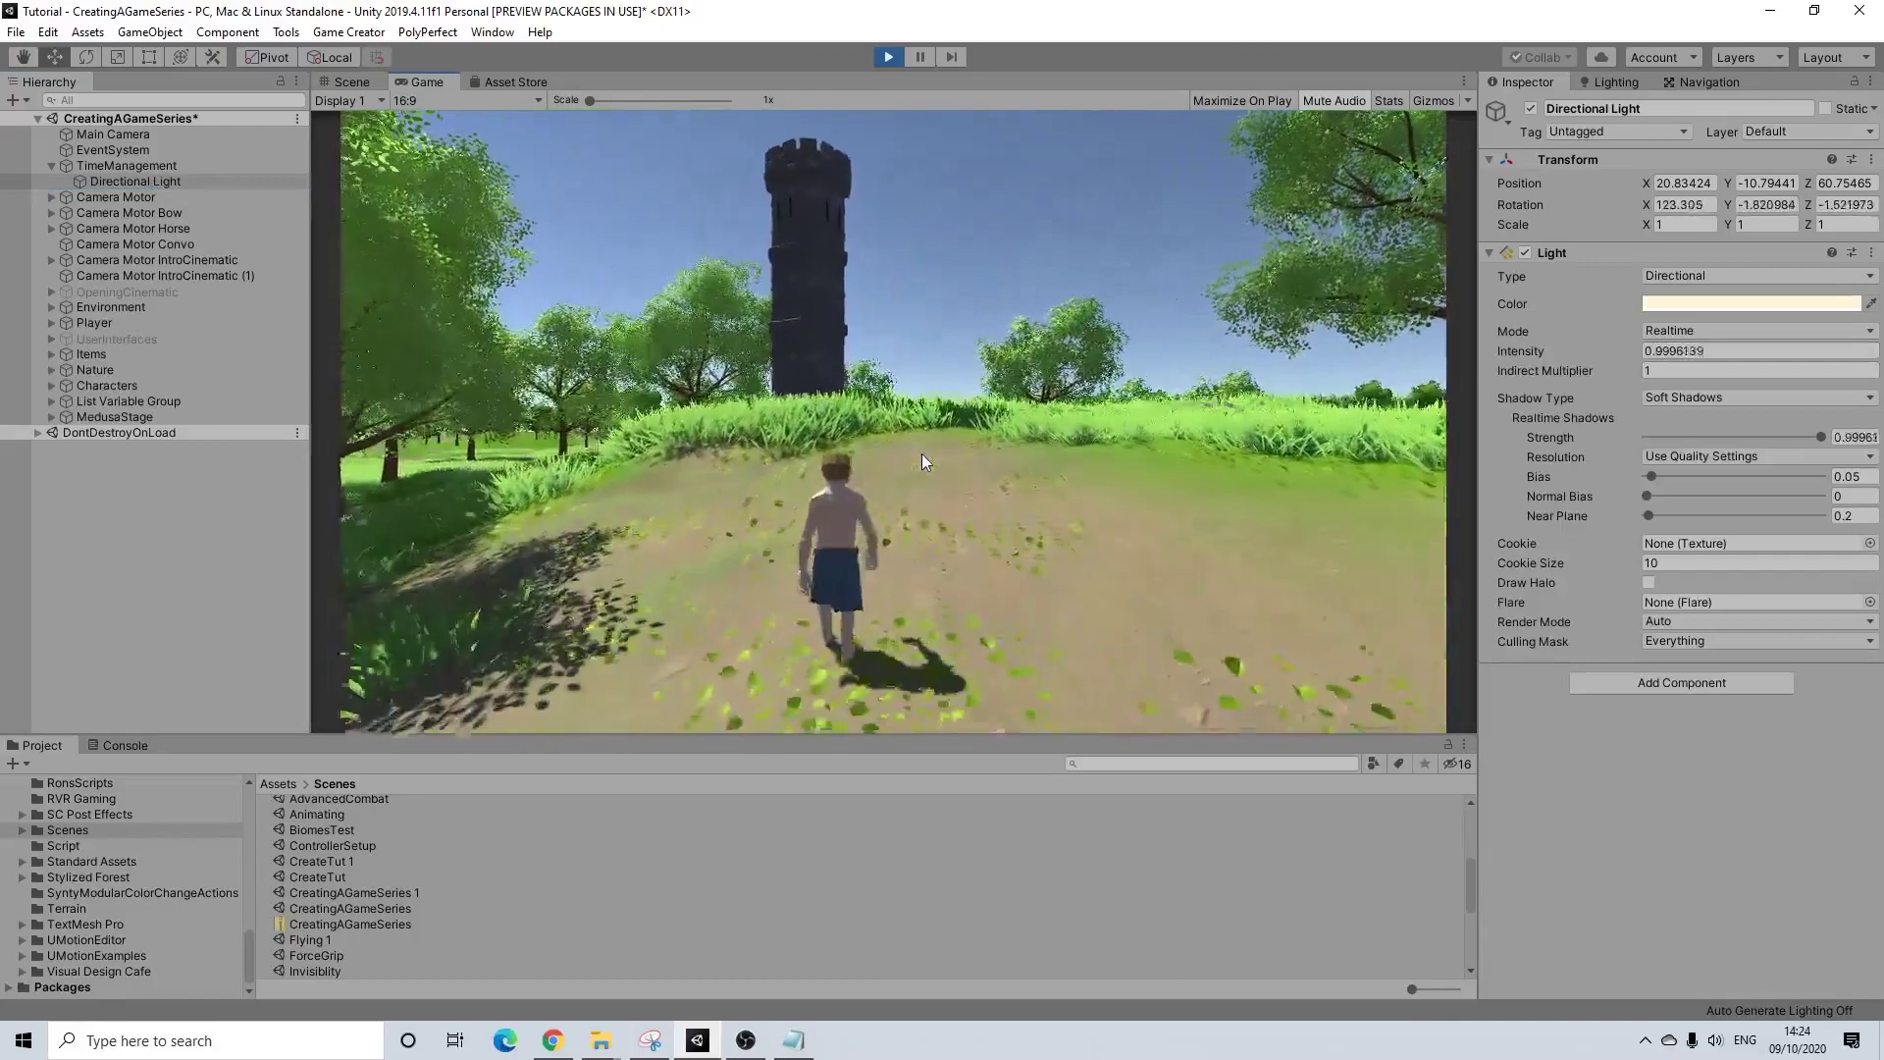
pyautogui.press('w')
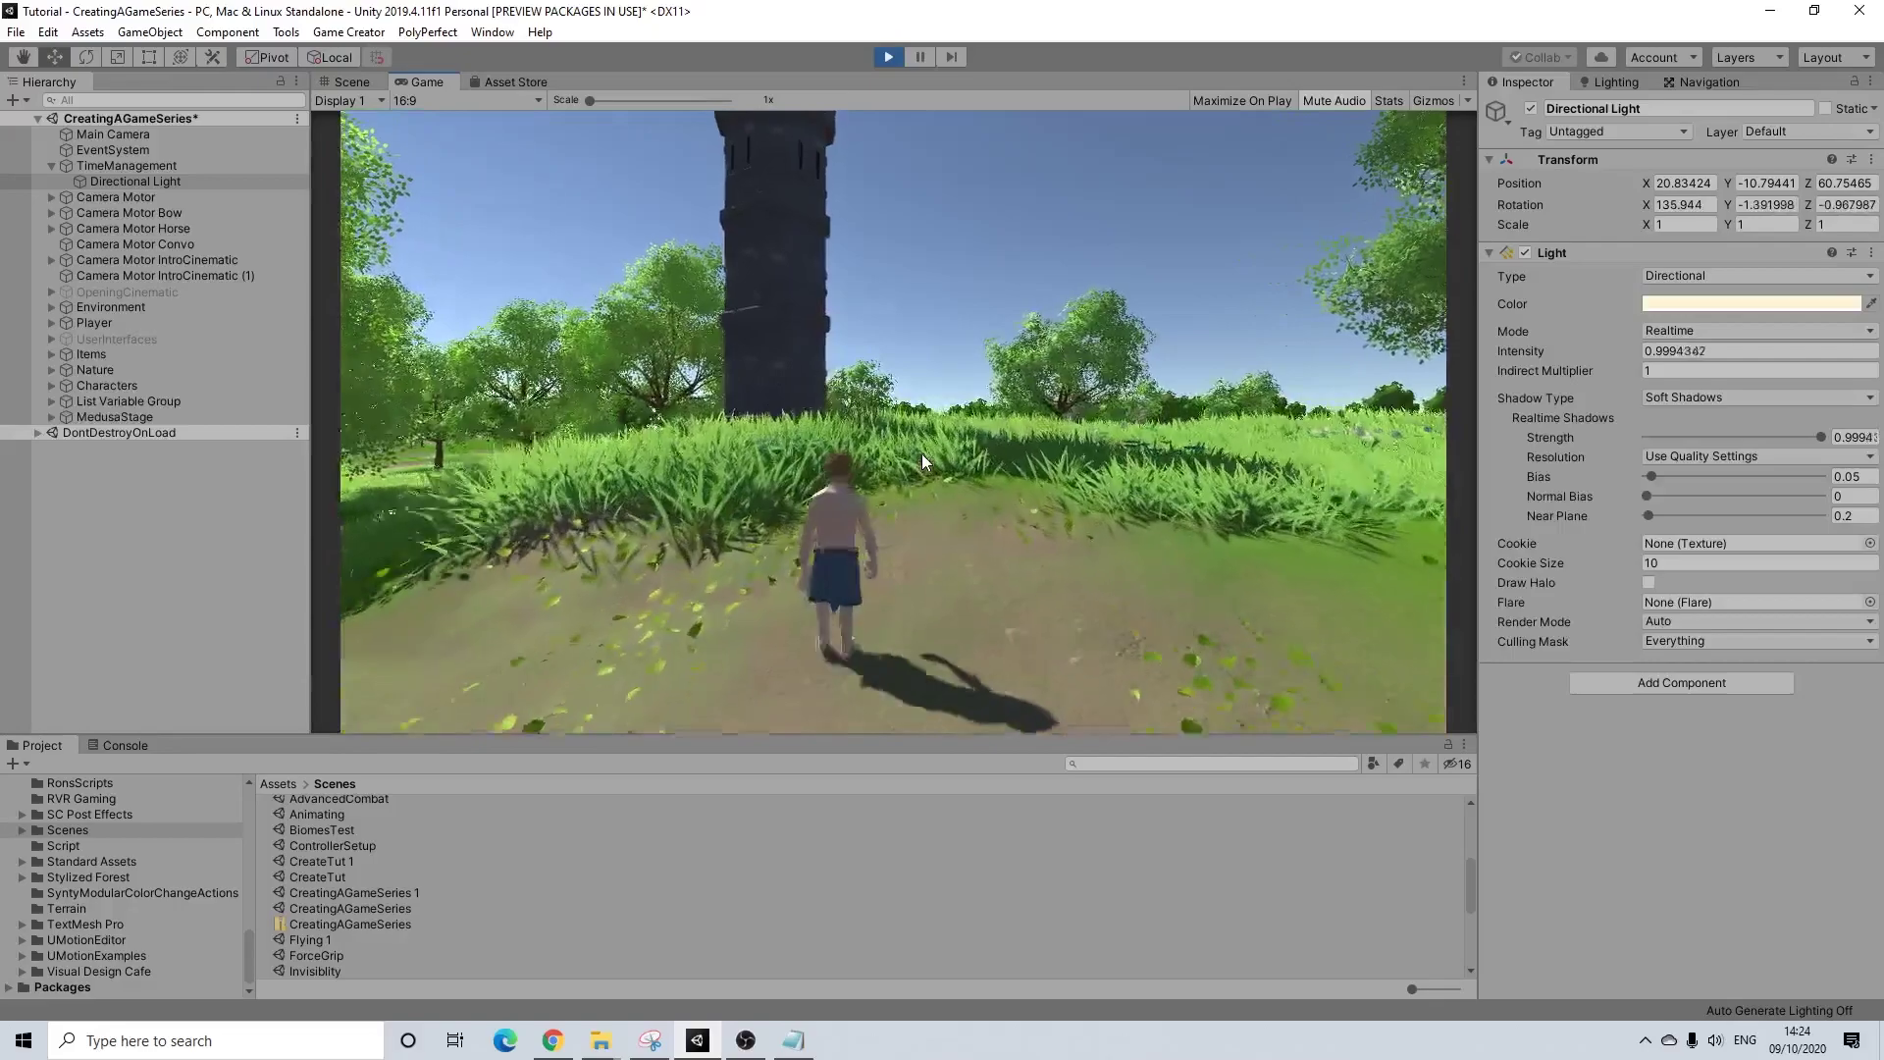
pyautogui.press('w')
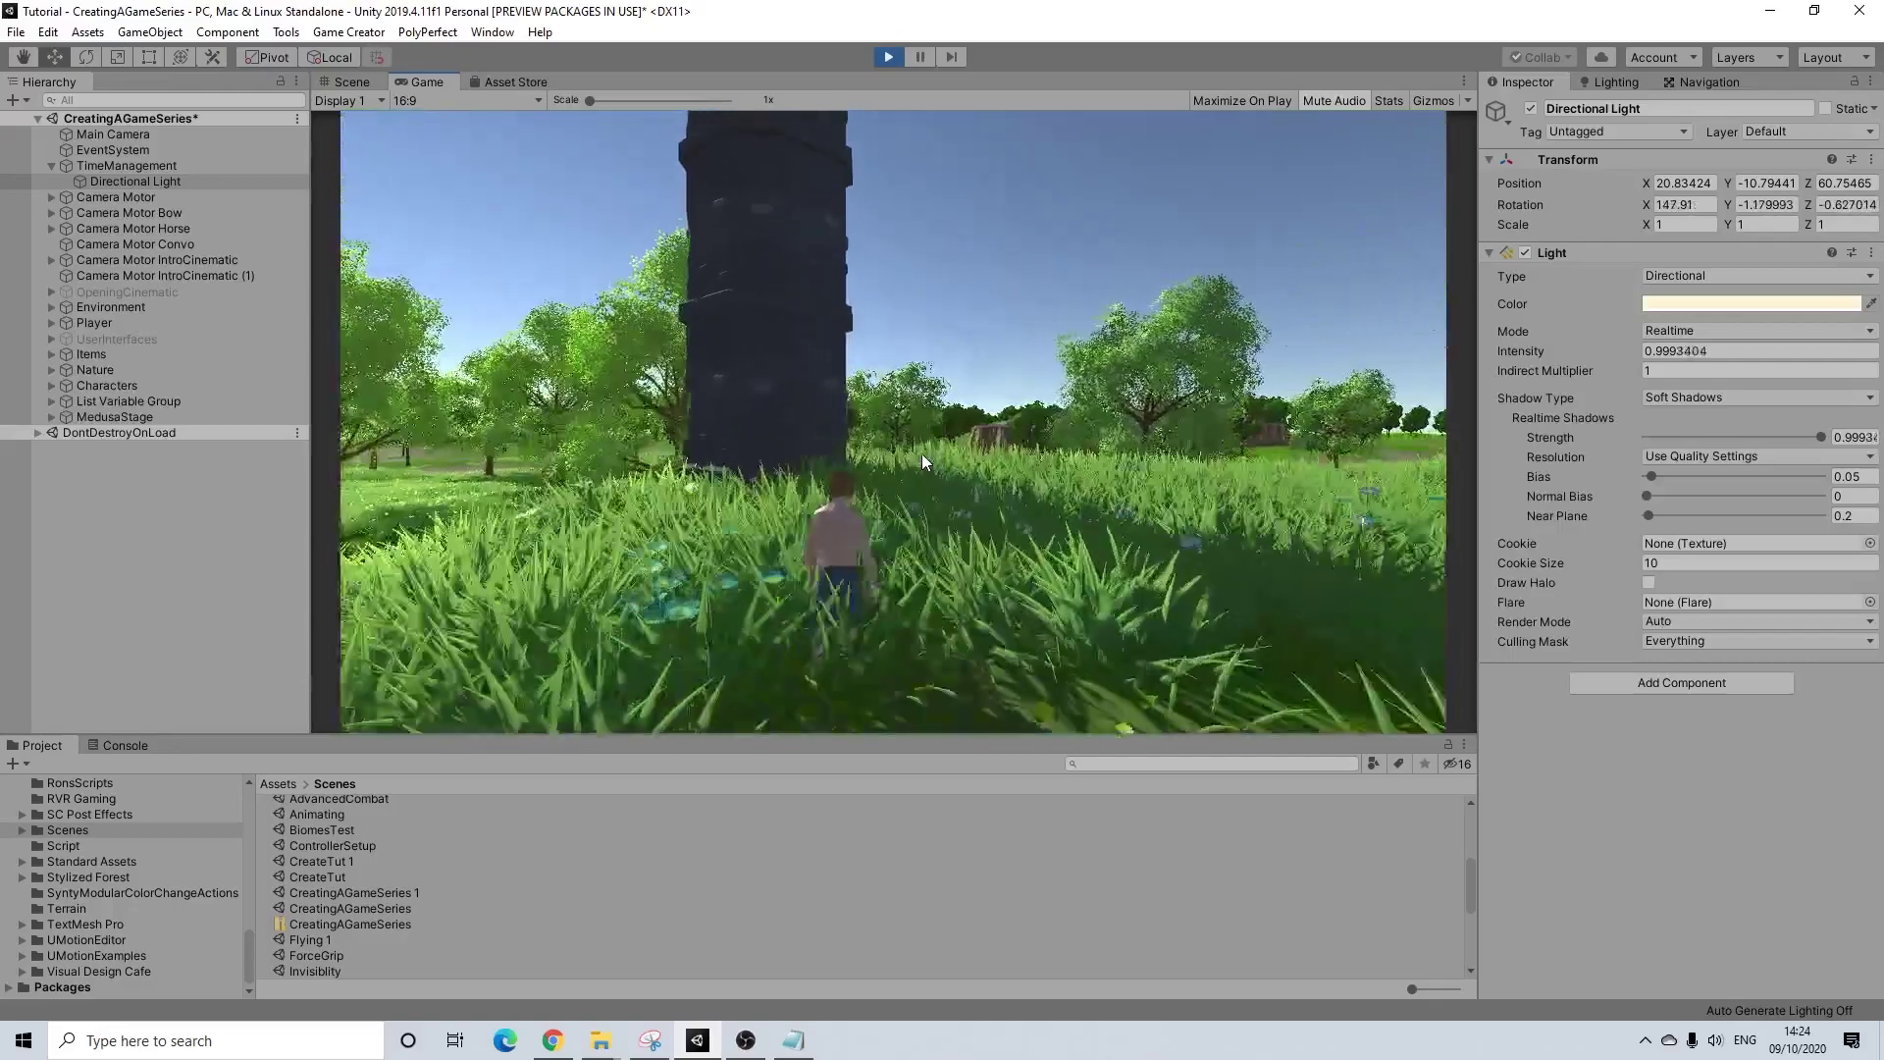
pyautogui.press('w')
pyautogui.press('space')
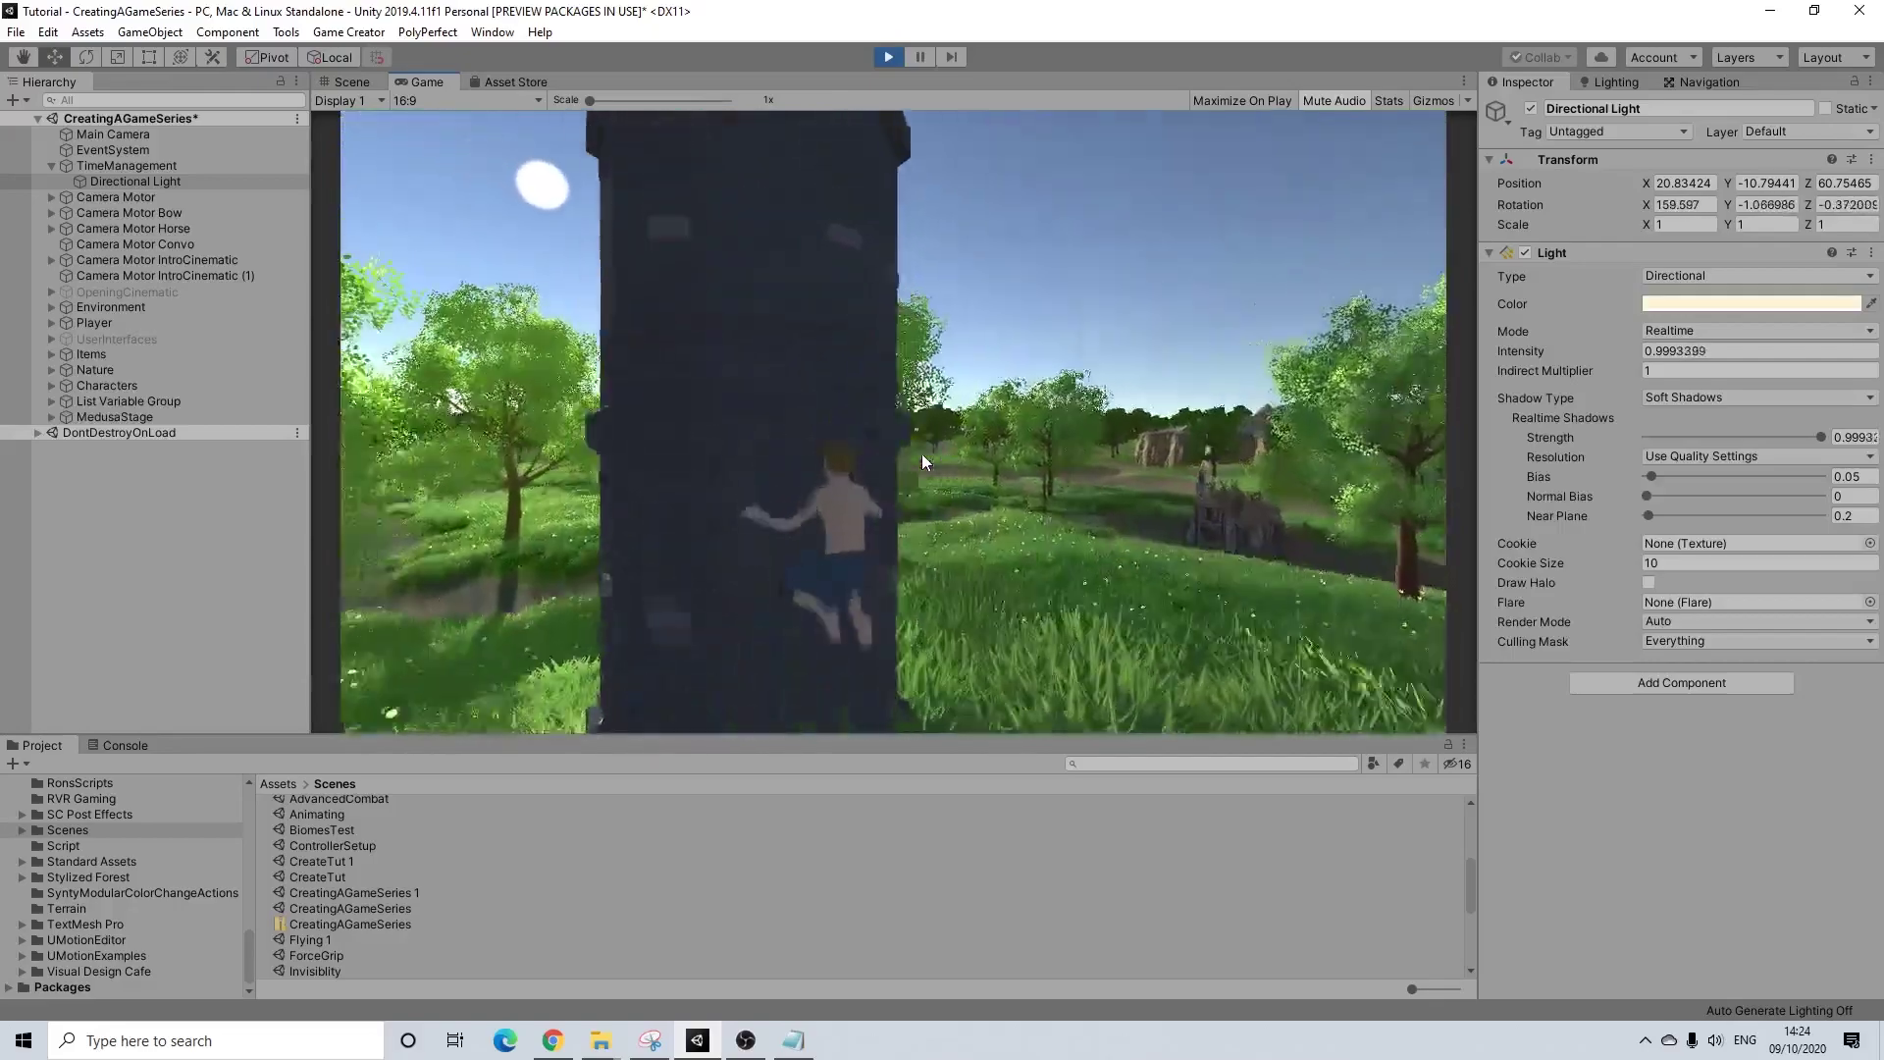
pyautogui.press('w')
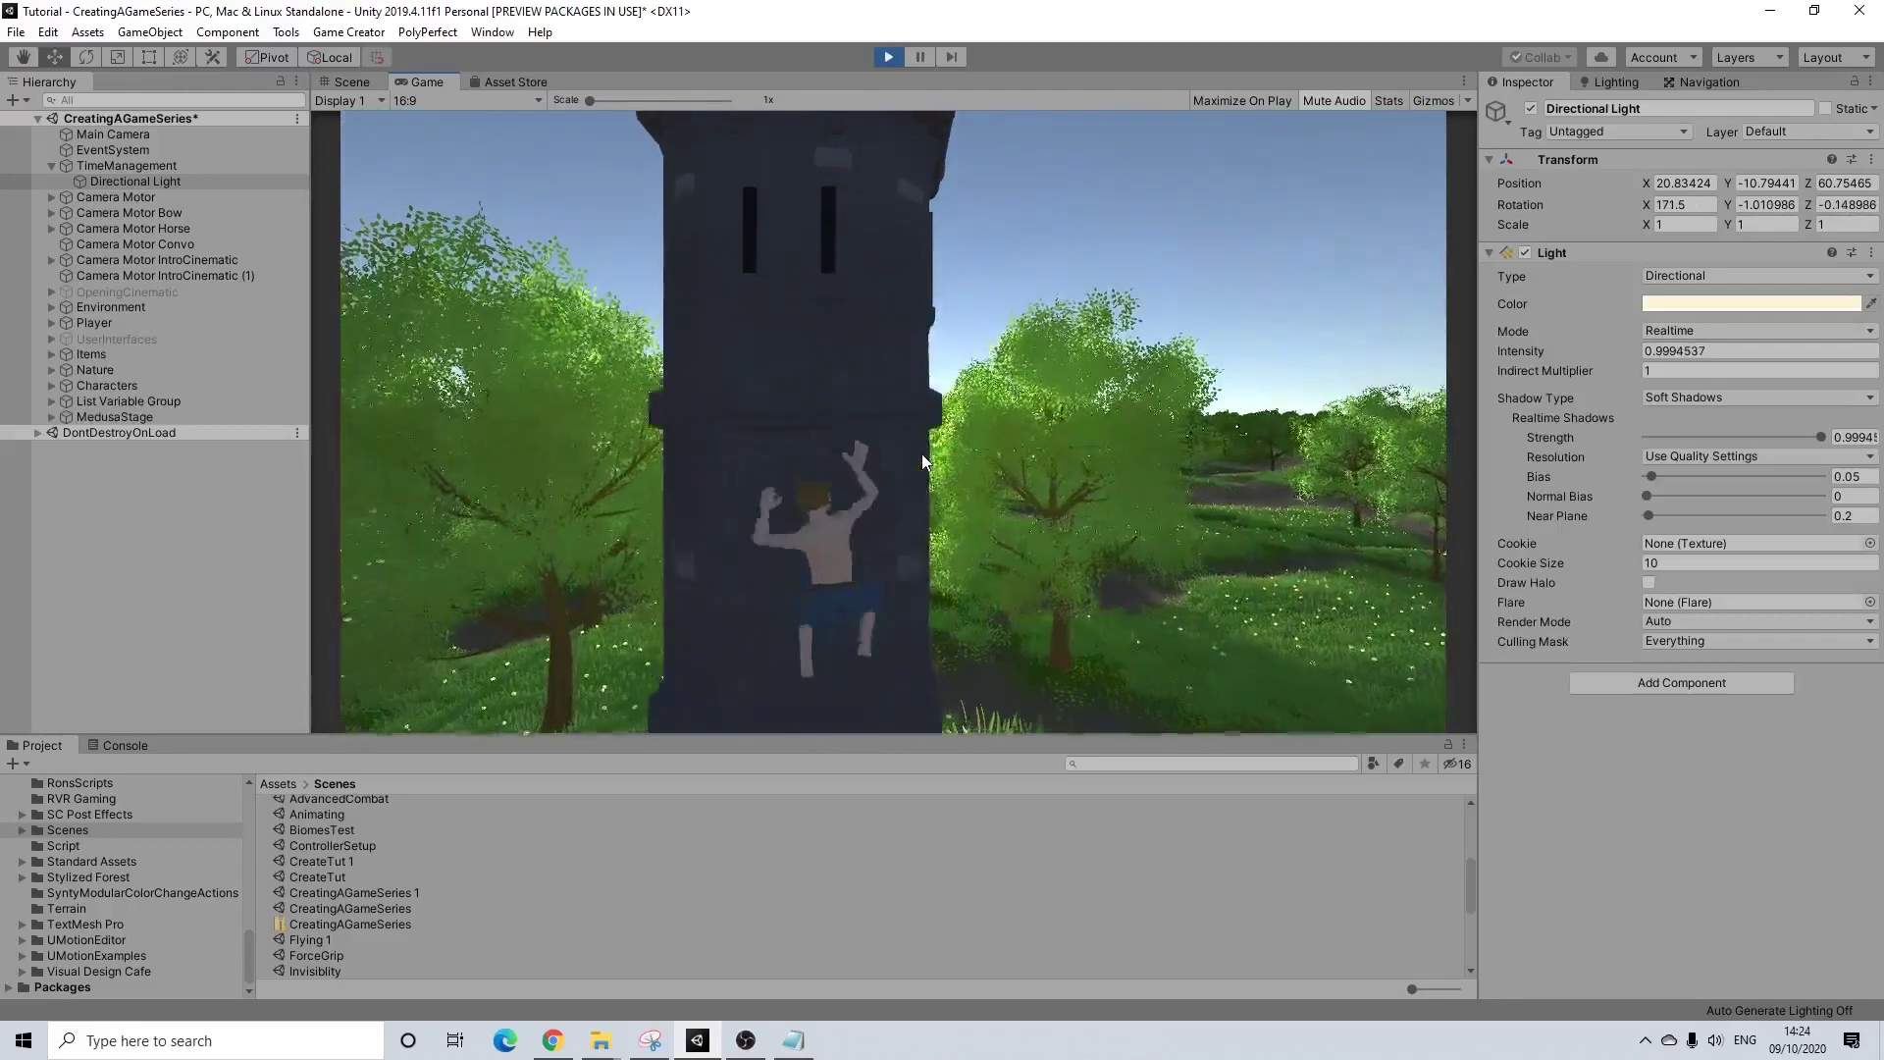
pyautogui.press('w')
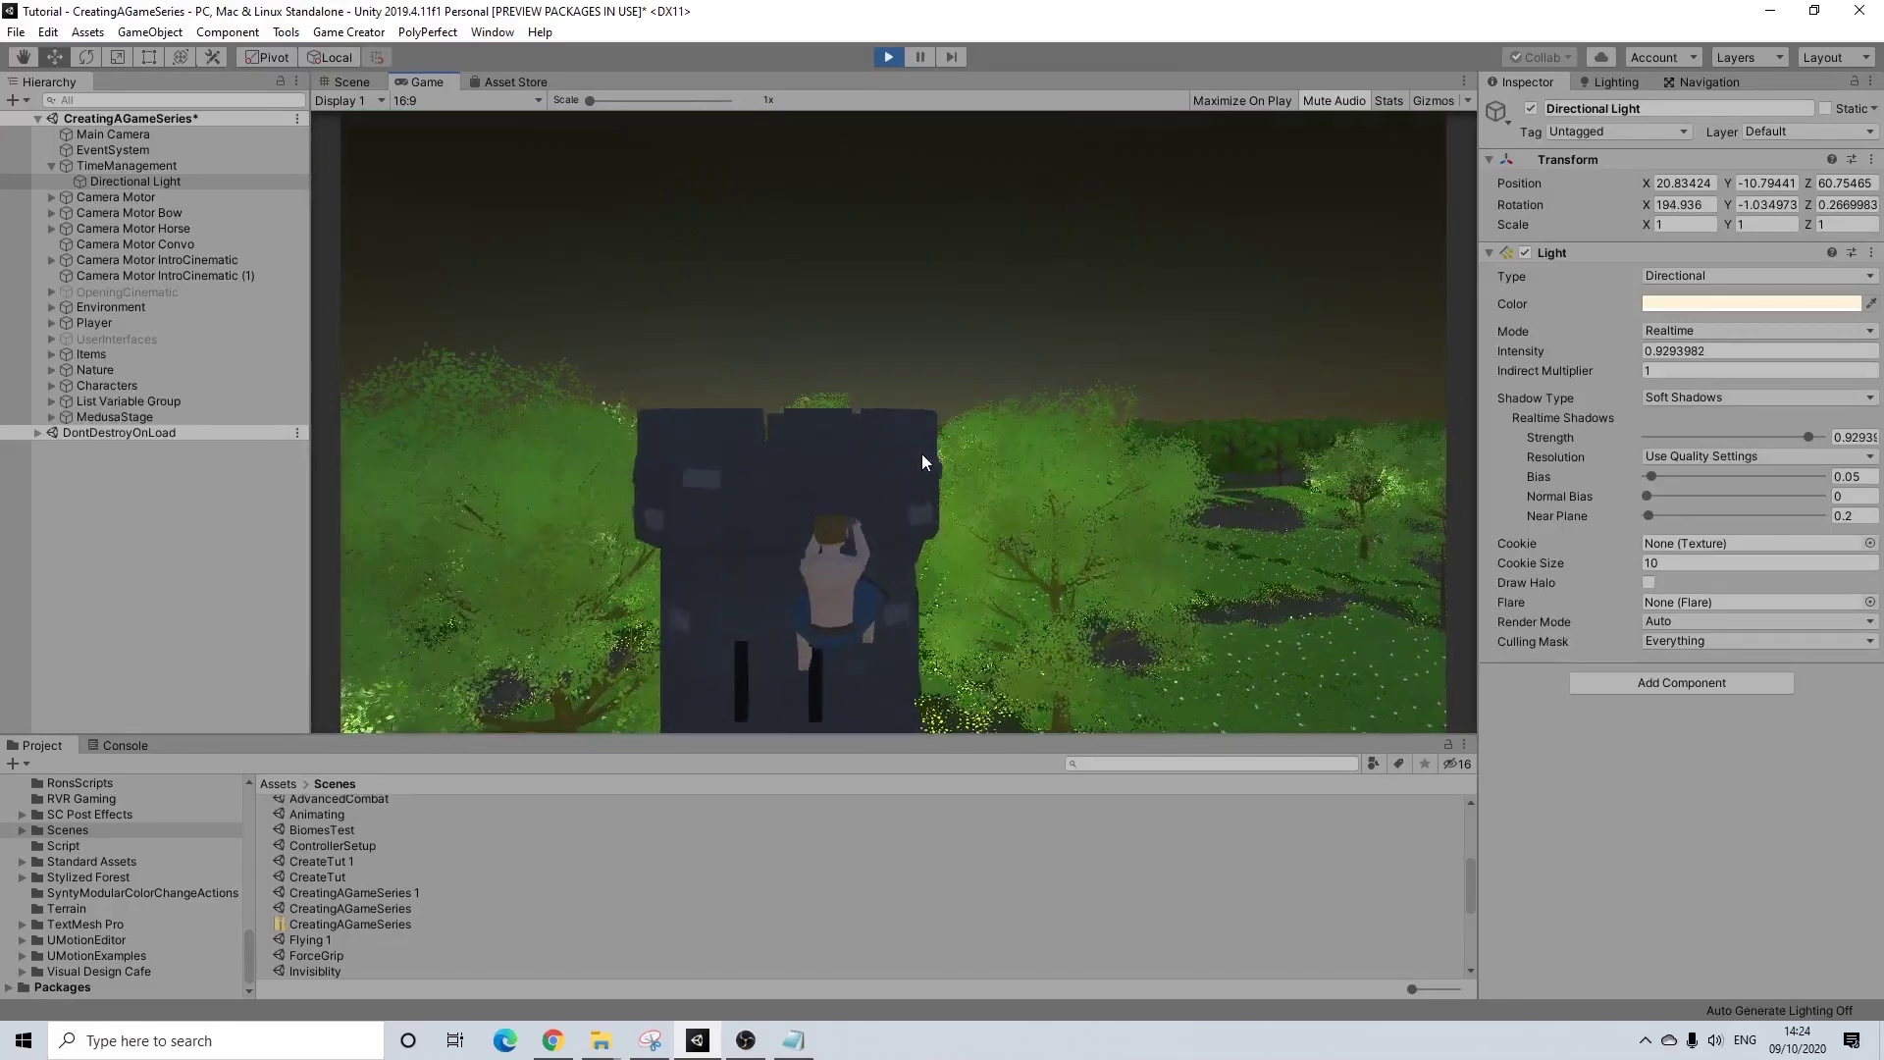
pyautogui.press('w')
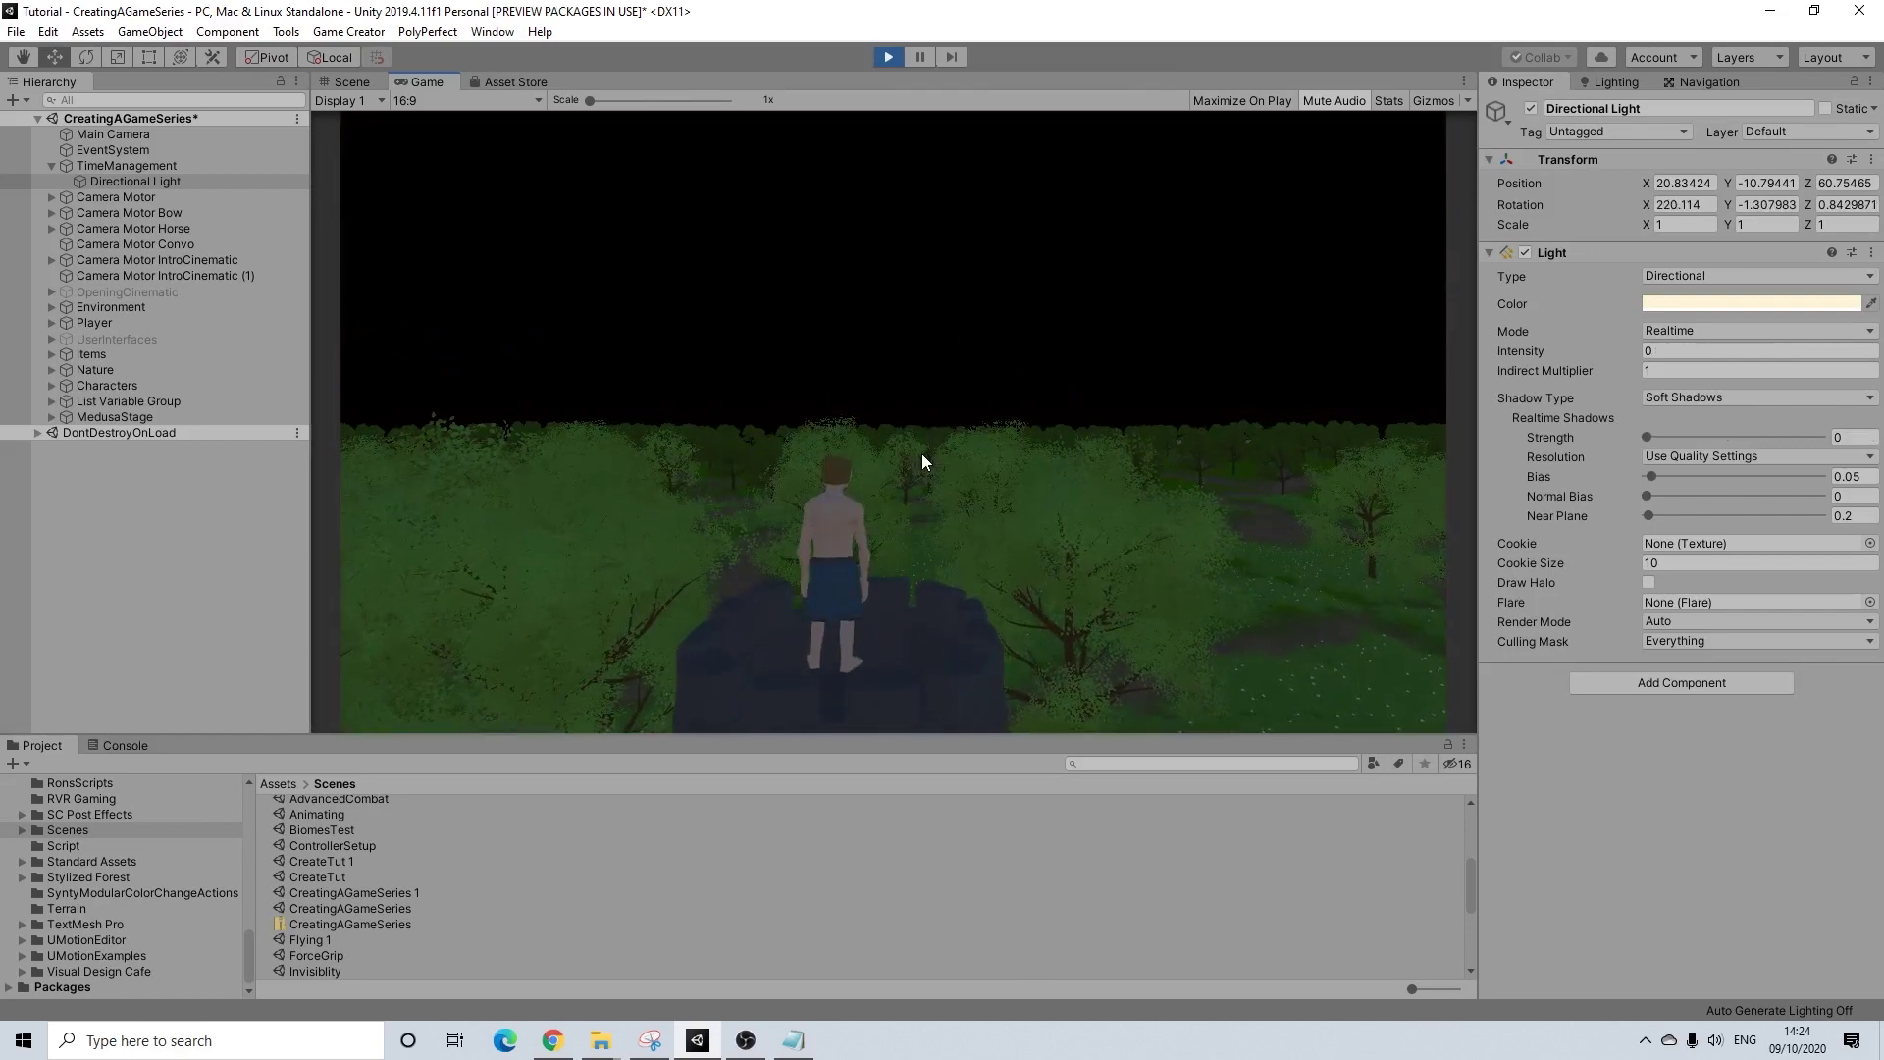
# - Examine the night lighting around the tower and the character in the scene view, then stop the running game
pyautogui.click(915, 55)
pyautogui.scroll(-7, 1025, 295)
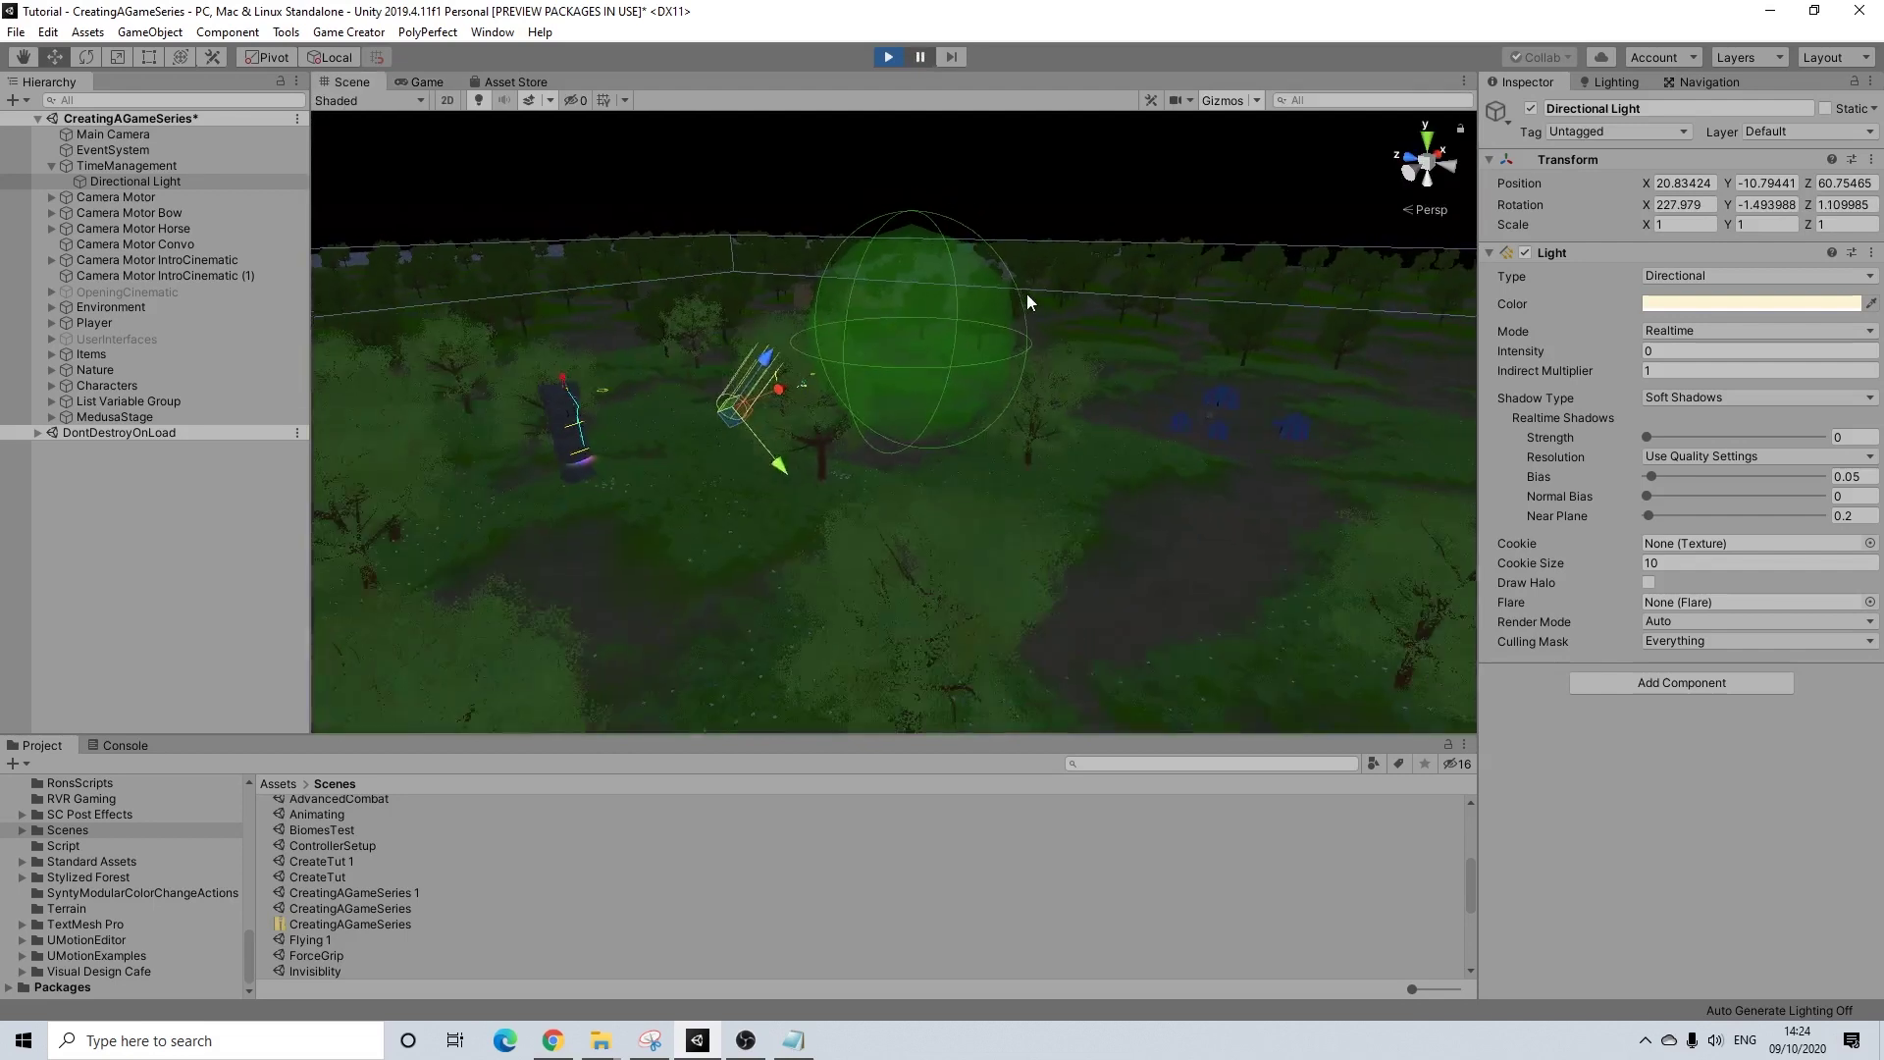
pyautogui.scroll(-6, 1024, 296)
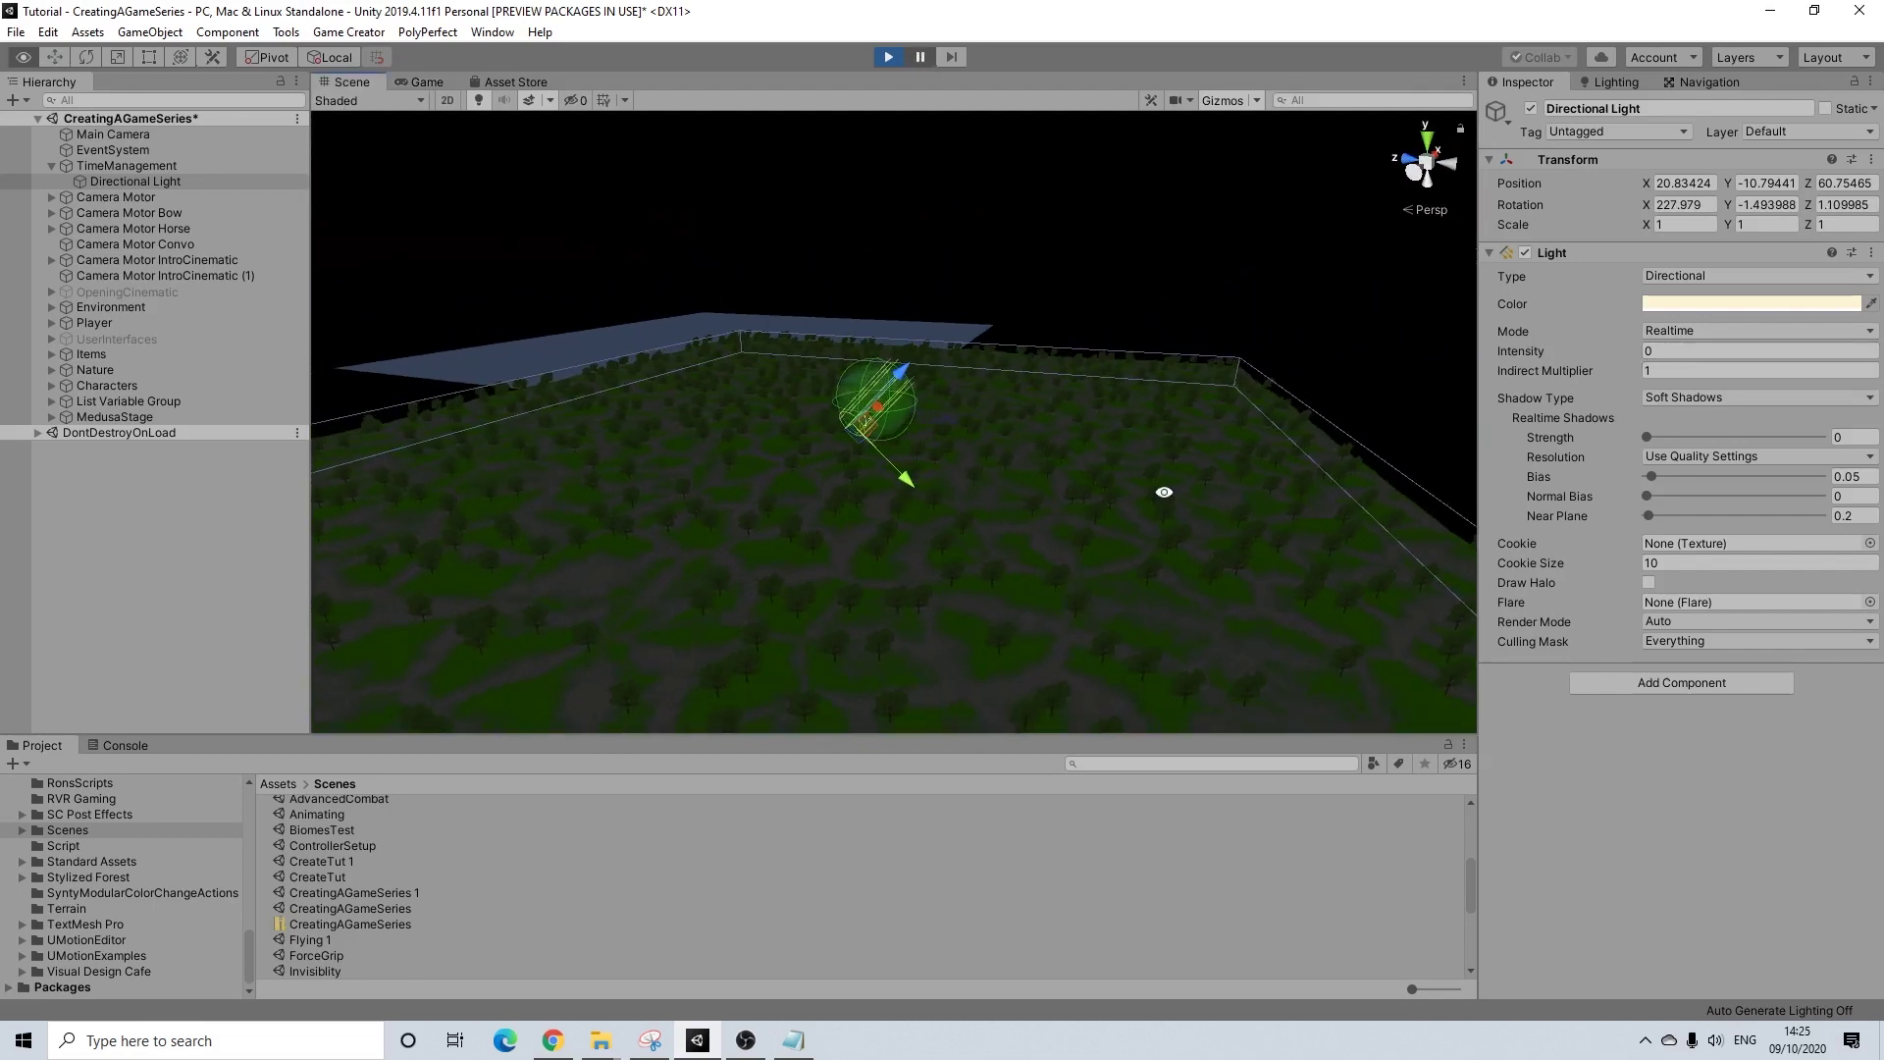
pyautogui.keyDown('alt'); pyautogui.moveTo(984, 486); pyautogui.dragTo(850, 433); pyautogui.keyUp('alt')
pyautogui.scroll(5, 879, 473)
pyautogui.scroll(5, 880, 473)
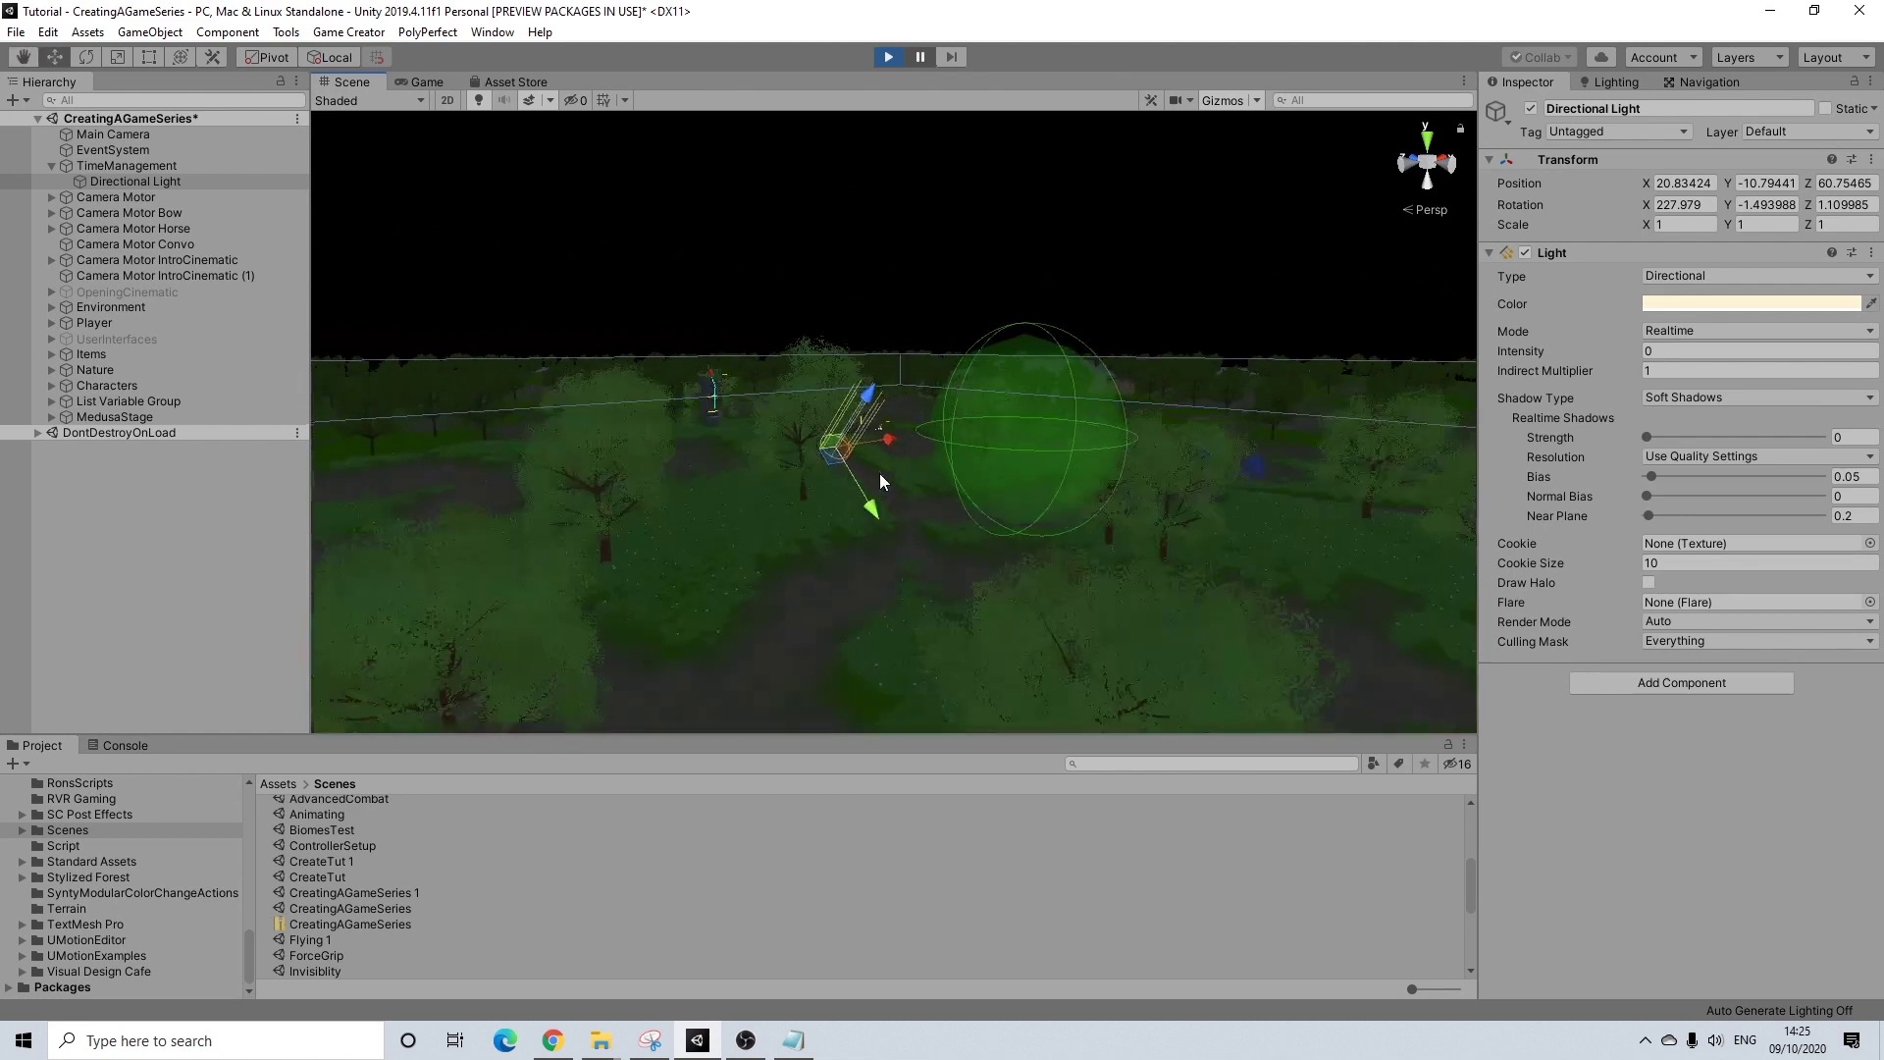
pyautogui.moveTo(874, 473); pyautogui.dragTo(1043, 535, button='middle')
pyautogui.press('w')
pyautogui.moveTo(1043, 536); pyautogui.dragTo(879, 520, button='right')
pyautogui.scroll(3, 879, 520)
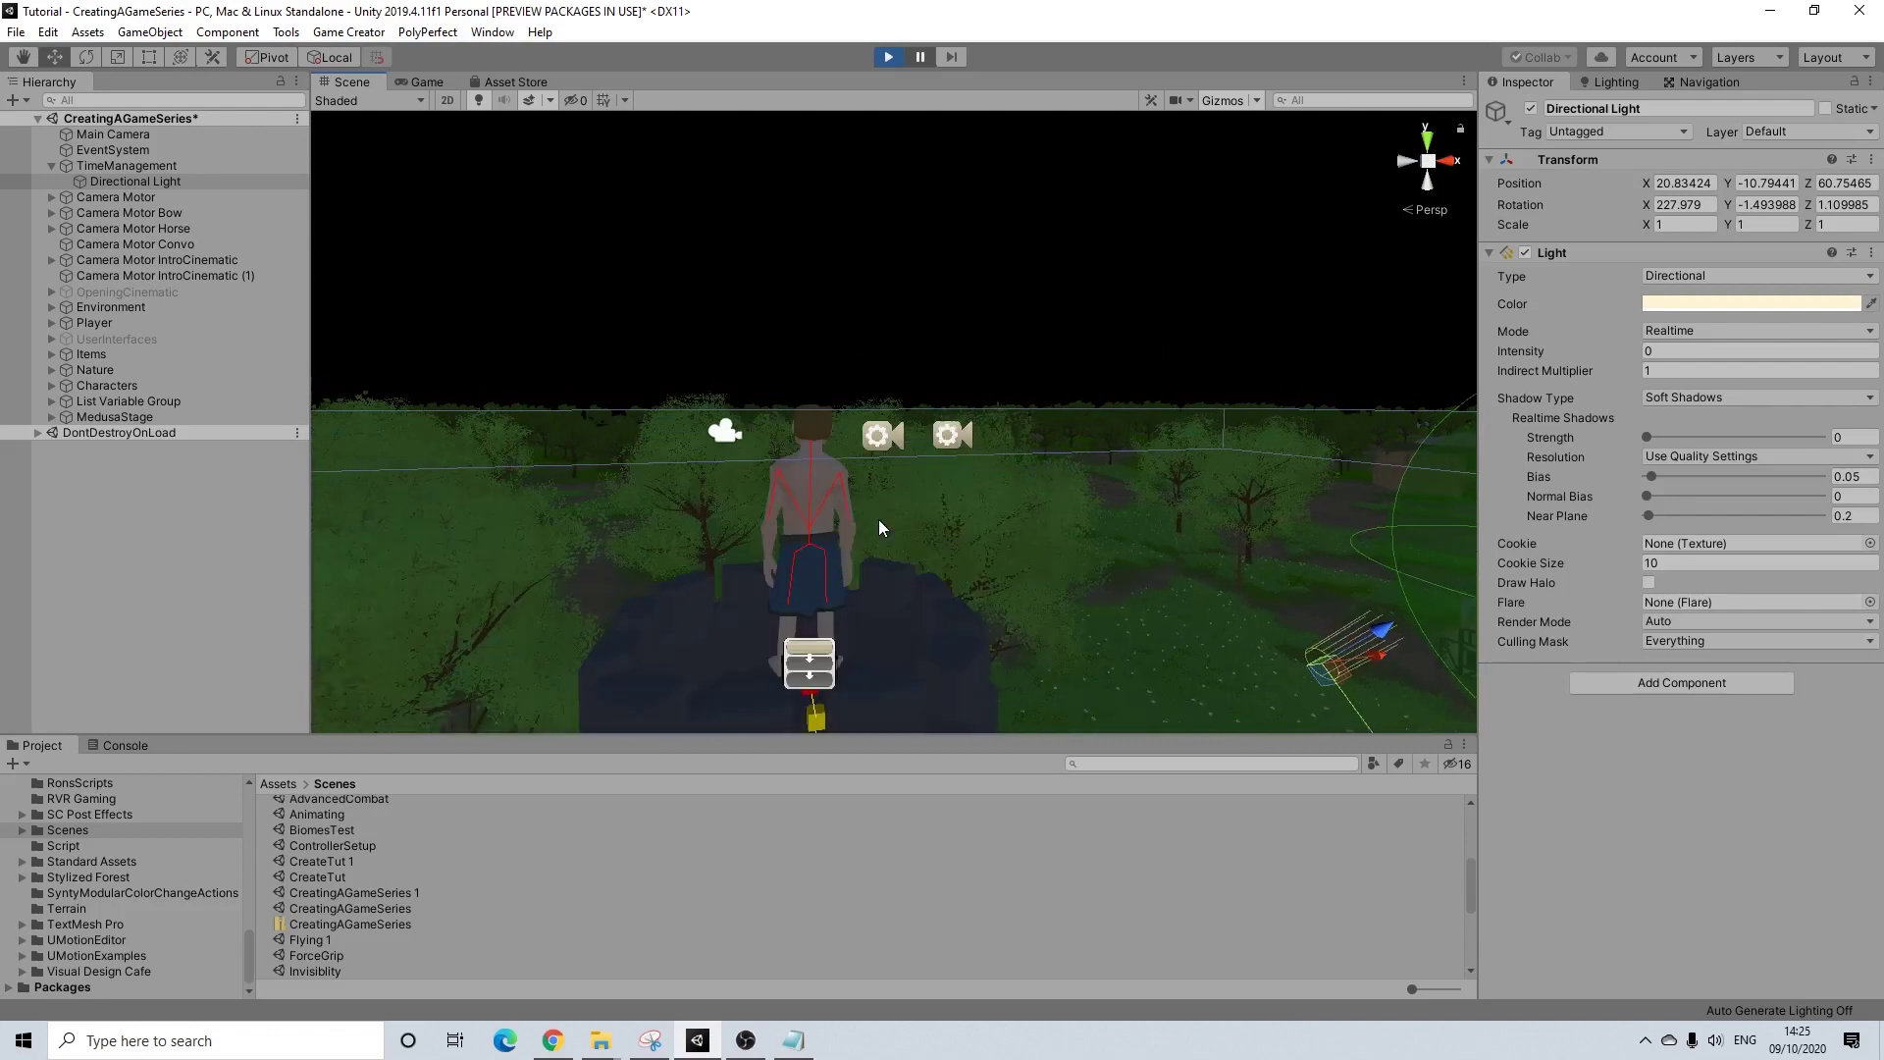
pyautogui.keyDown('alt'); pyautogui.moveTo(879, 520); pyautogui.dragTo(889, 489); pyautogui.keyUp('alt')
pyautogui.click(944, 221)
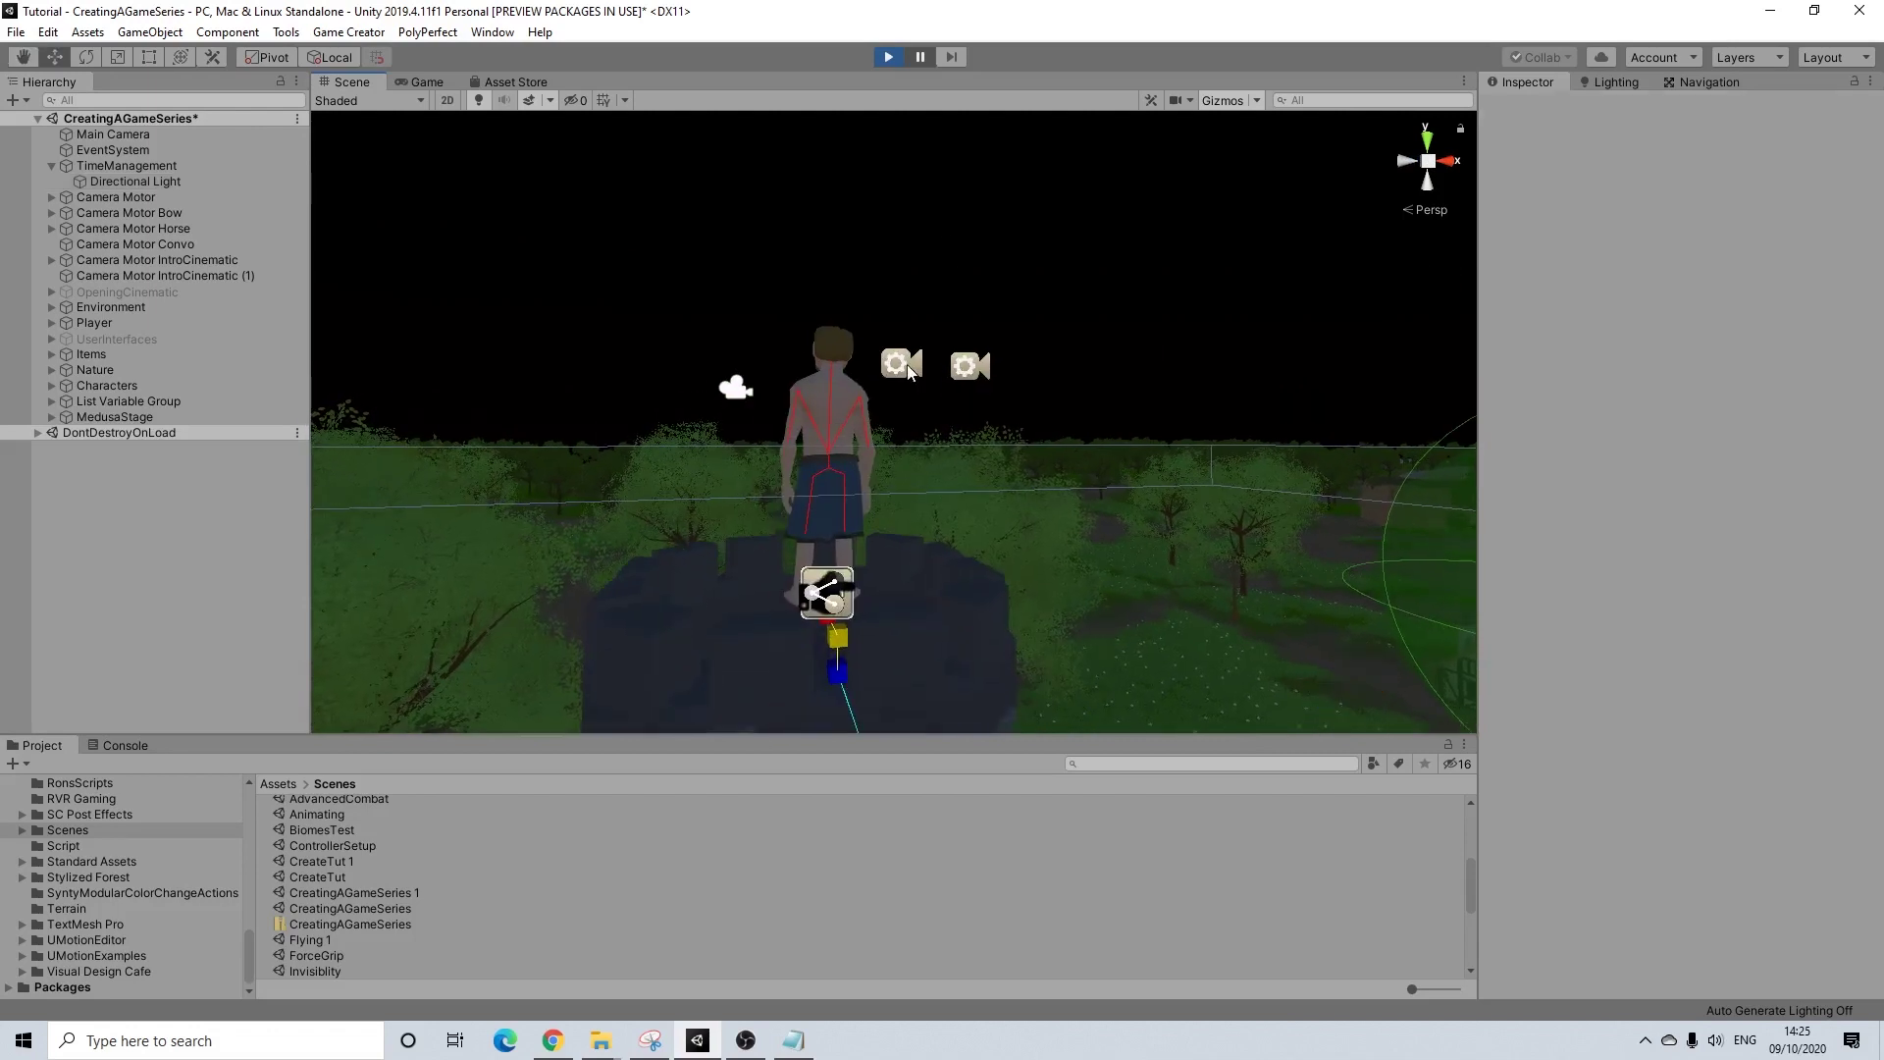
pyautogui.scroll(3, 904, 393)
pyautogui.scroll(-2, 905, 394)
pyautogui.keyDown('alt'); pyautogui.moveTo(905, 394); pyautogui.dragTo(891, 428); pyautogui.keyUp('alt')
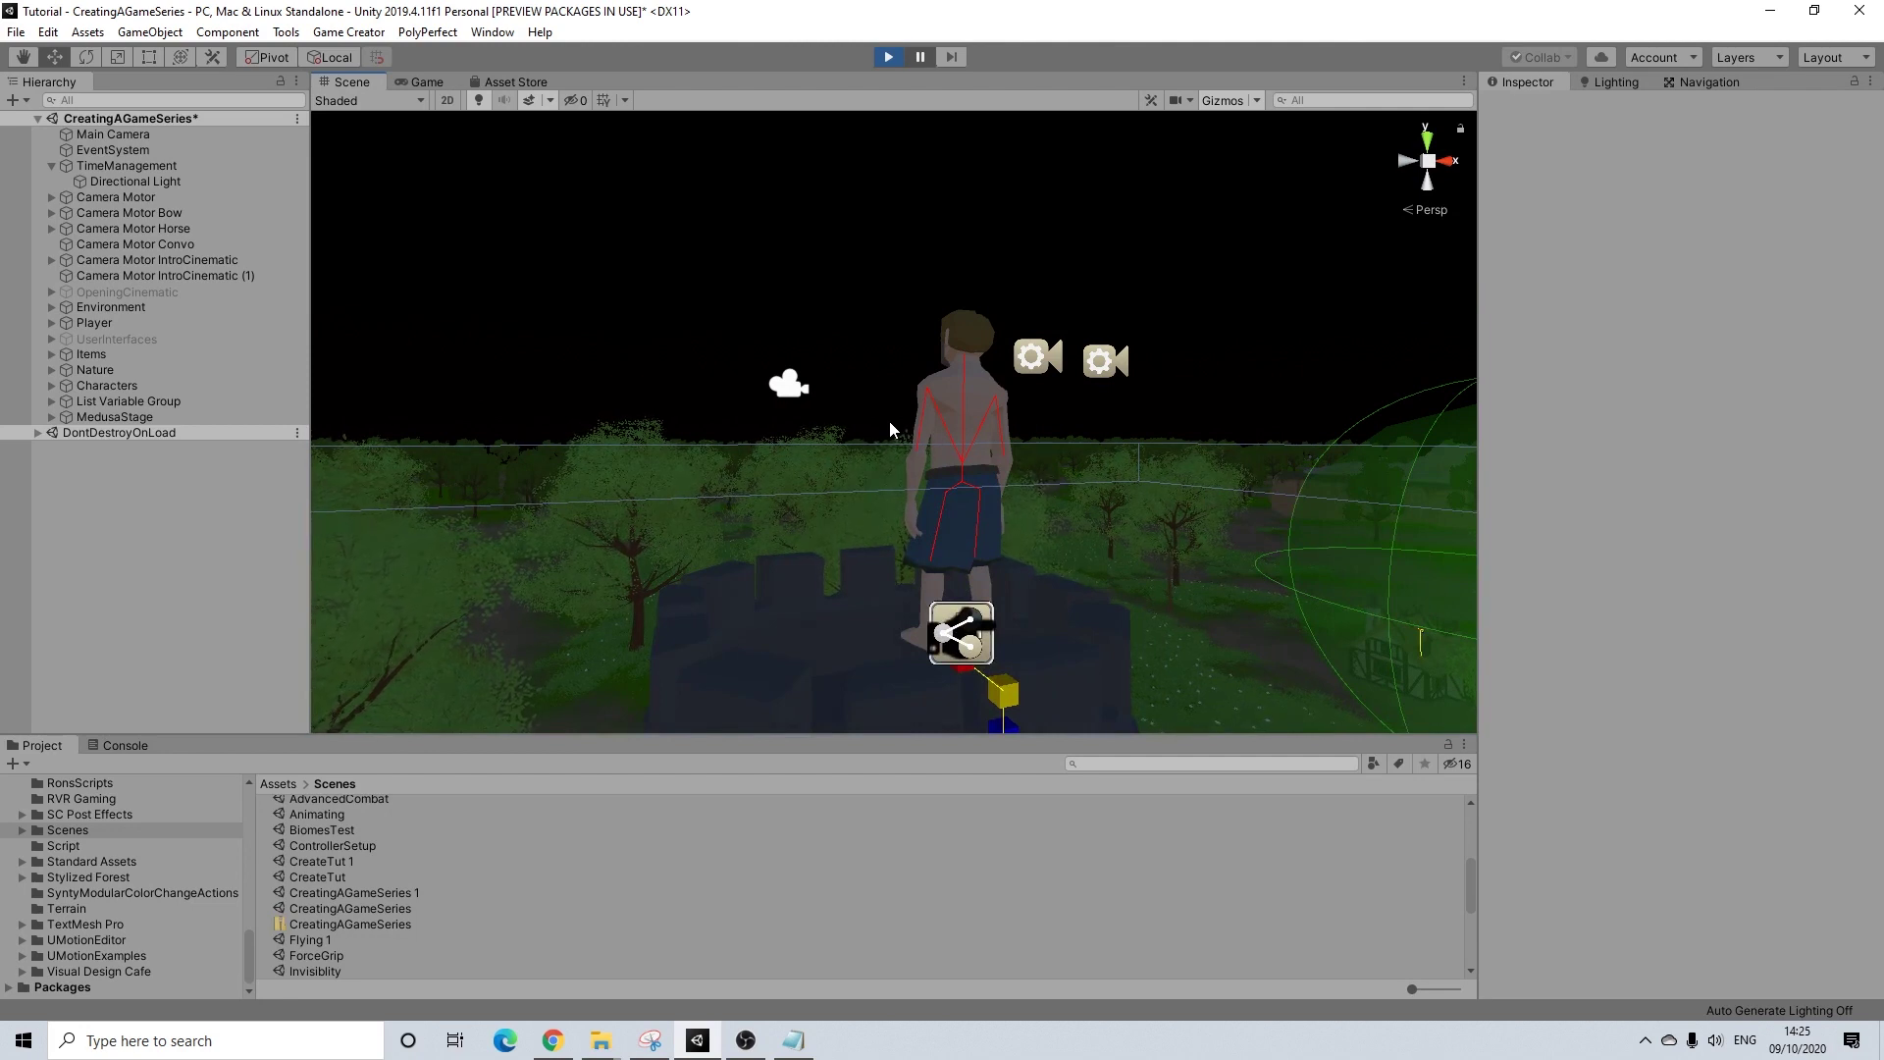
pyautogui.scroll(-6, 891, 429)
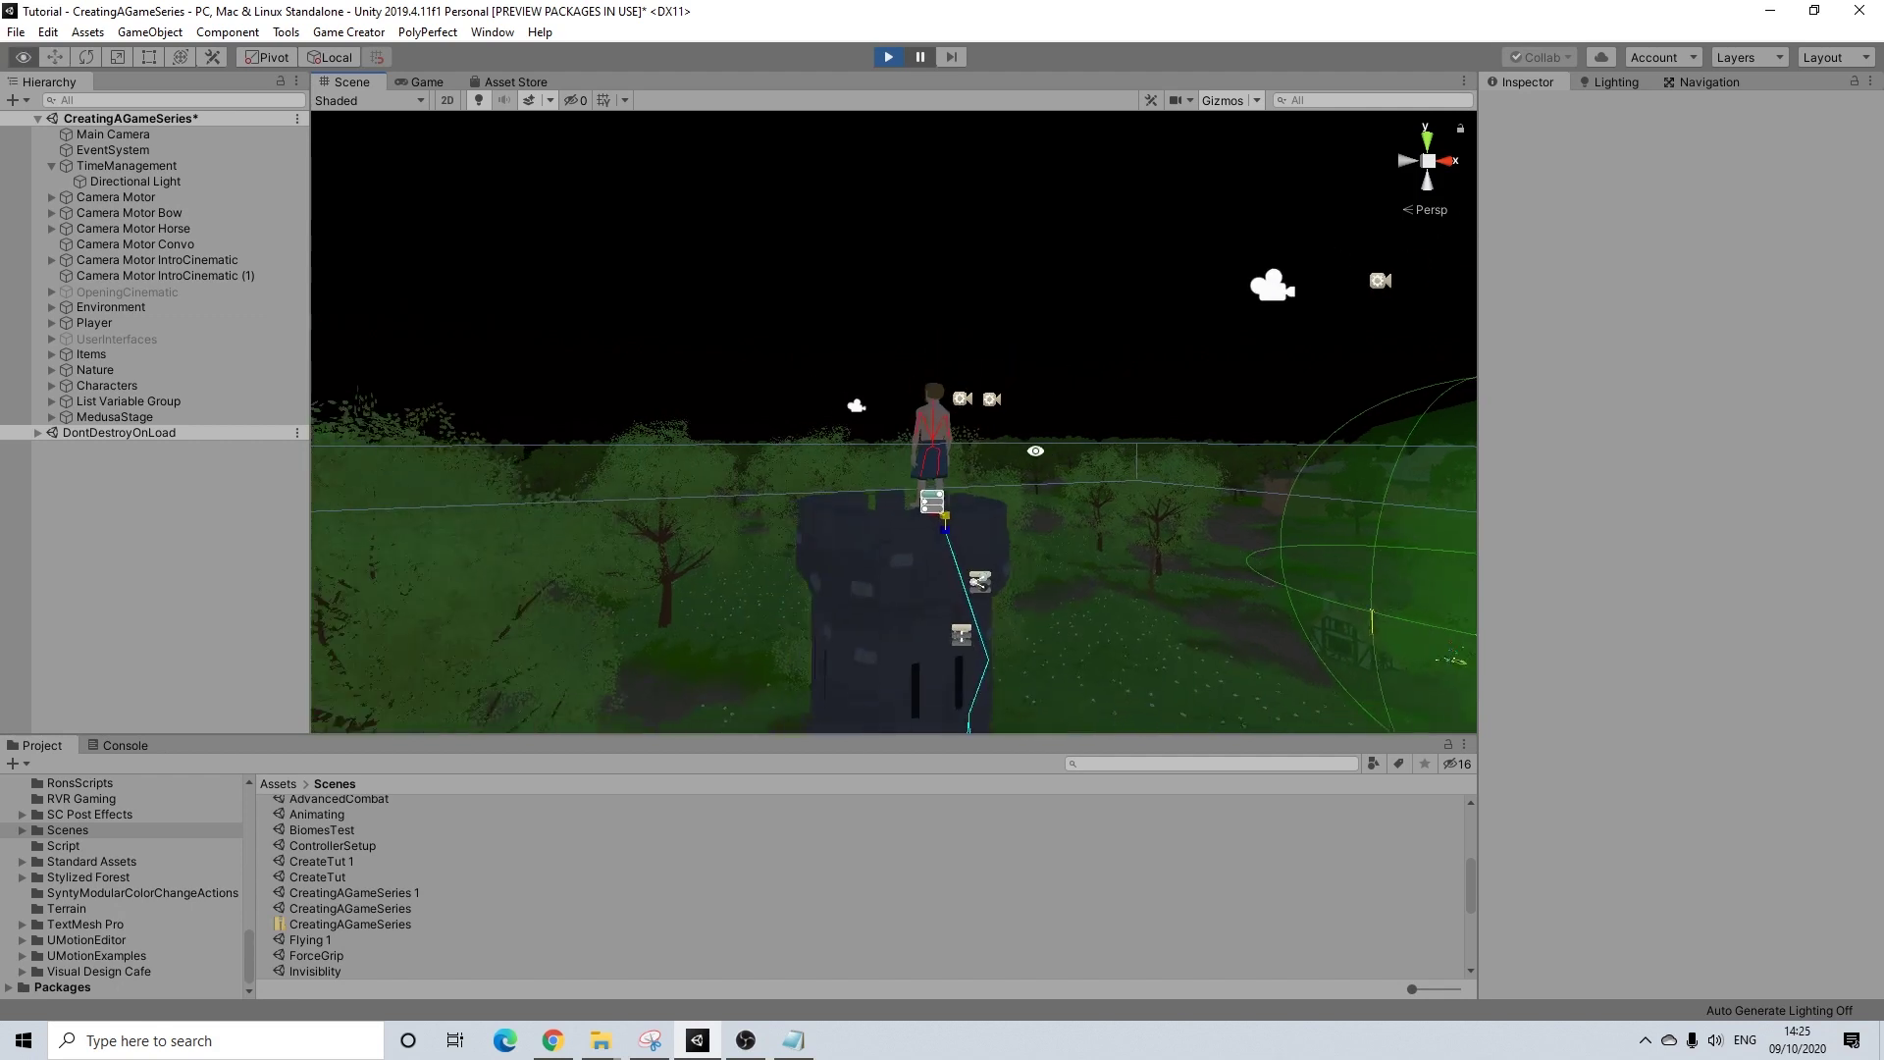
pyautogui.scroll(2, 977, 508)
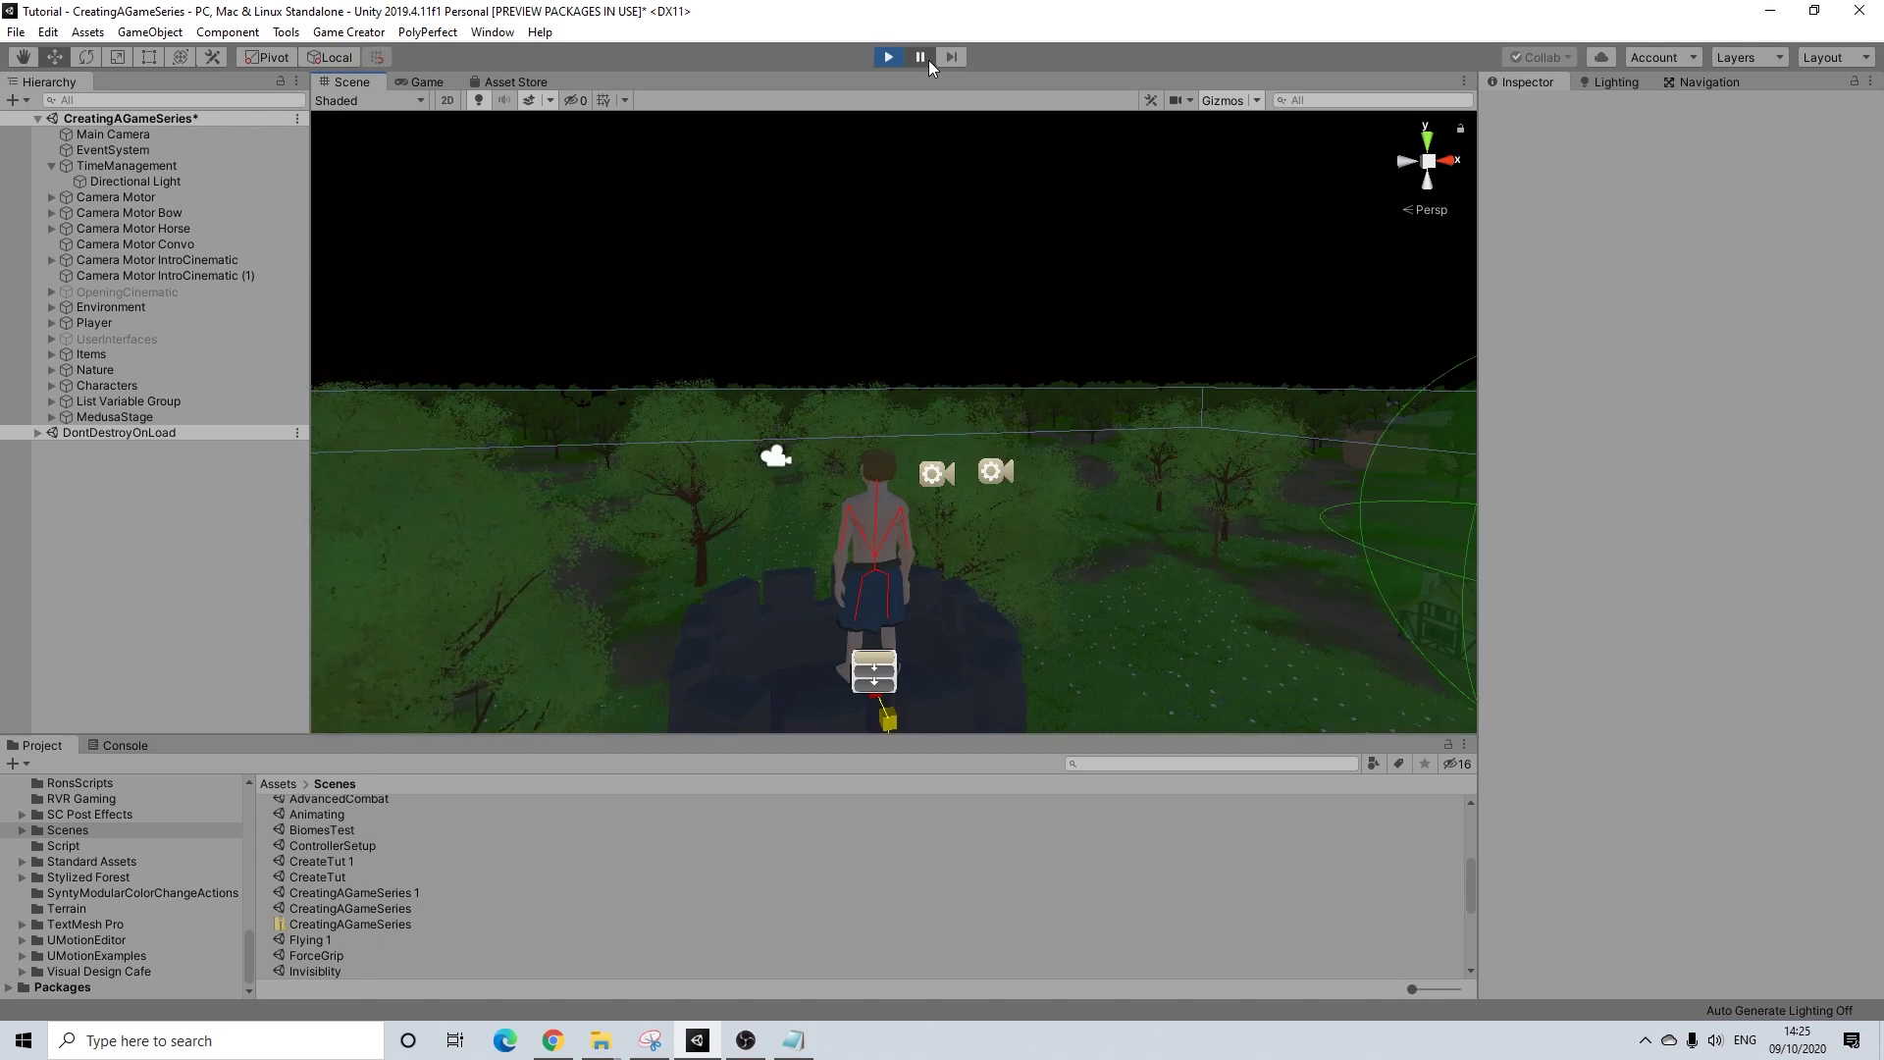
pyautogui.click(886, 58)
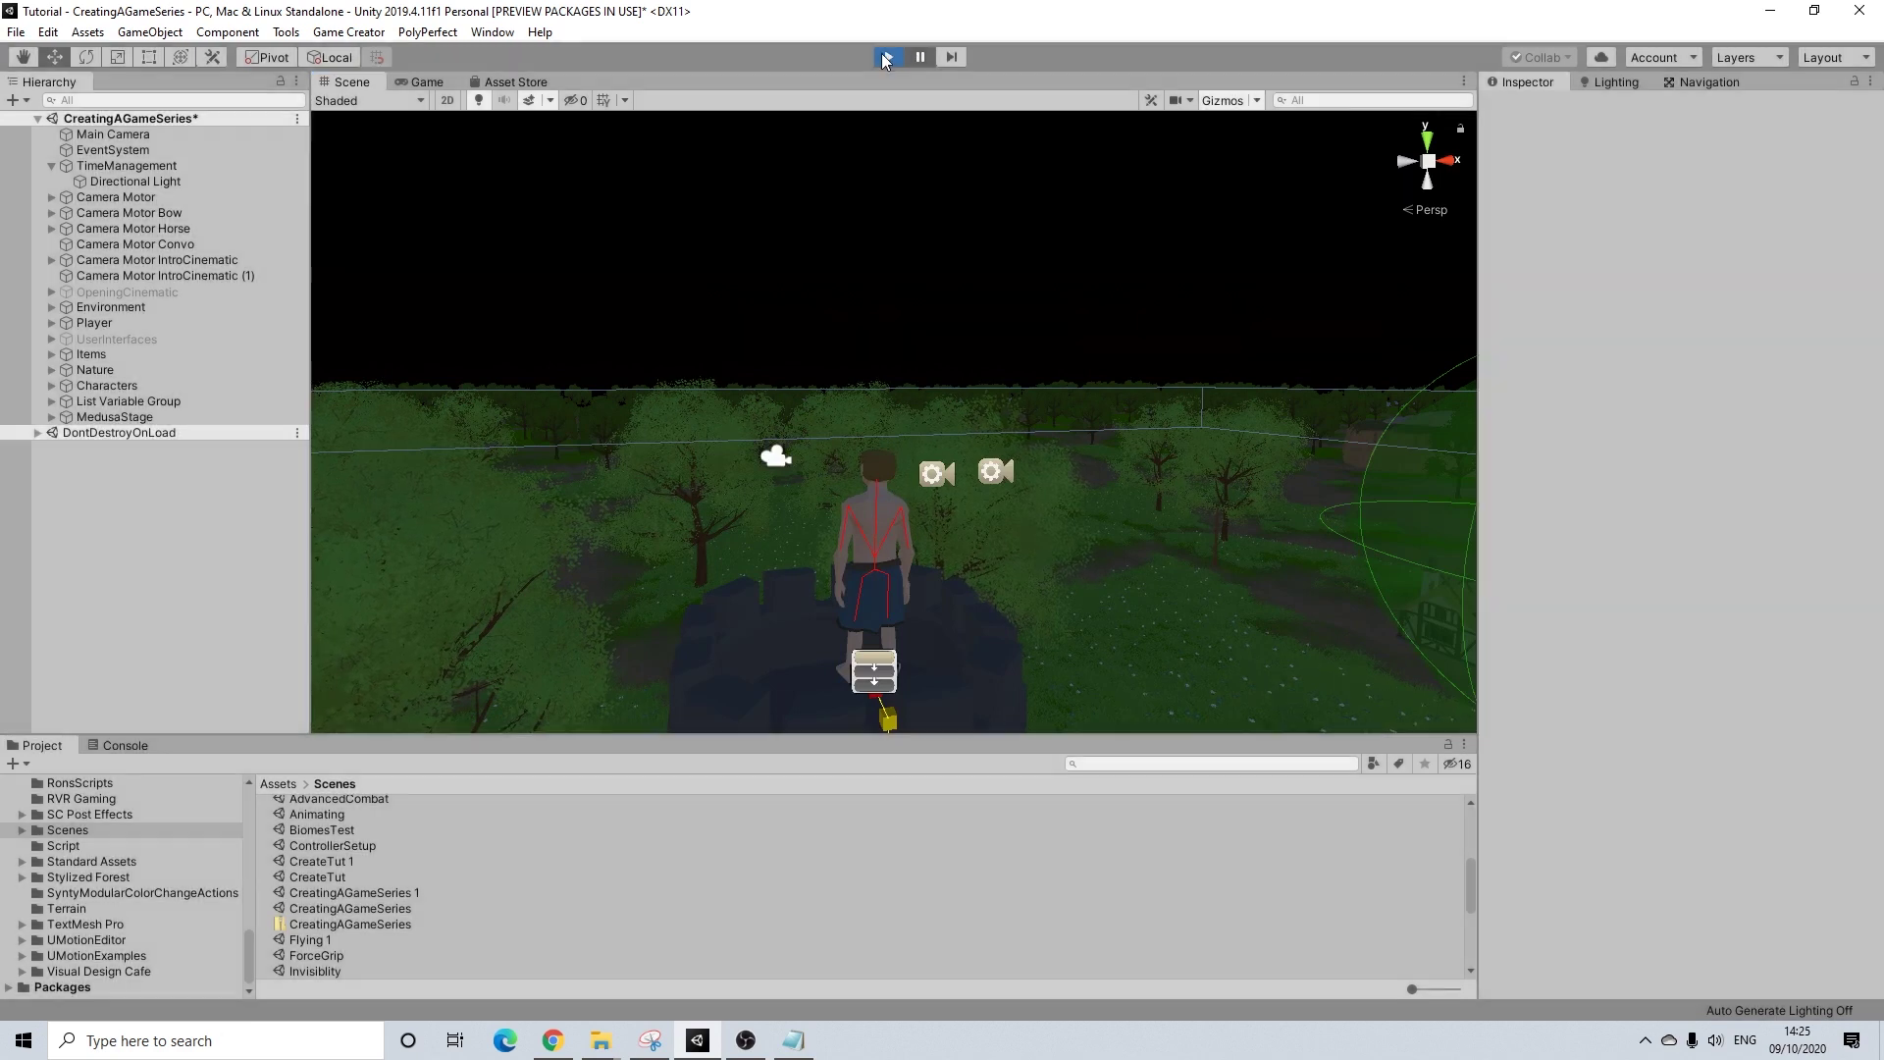
# - Set the number of timed actions in the Day Night Manager of TimeManagement to 2
pyautogui.click(145, 181)
pyautogui.click(152, 165)
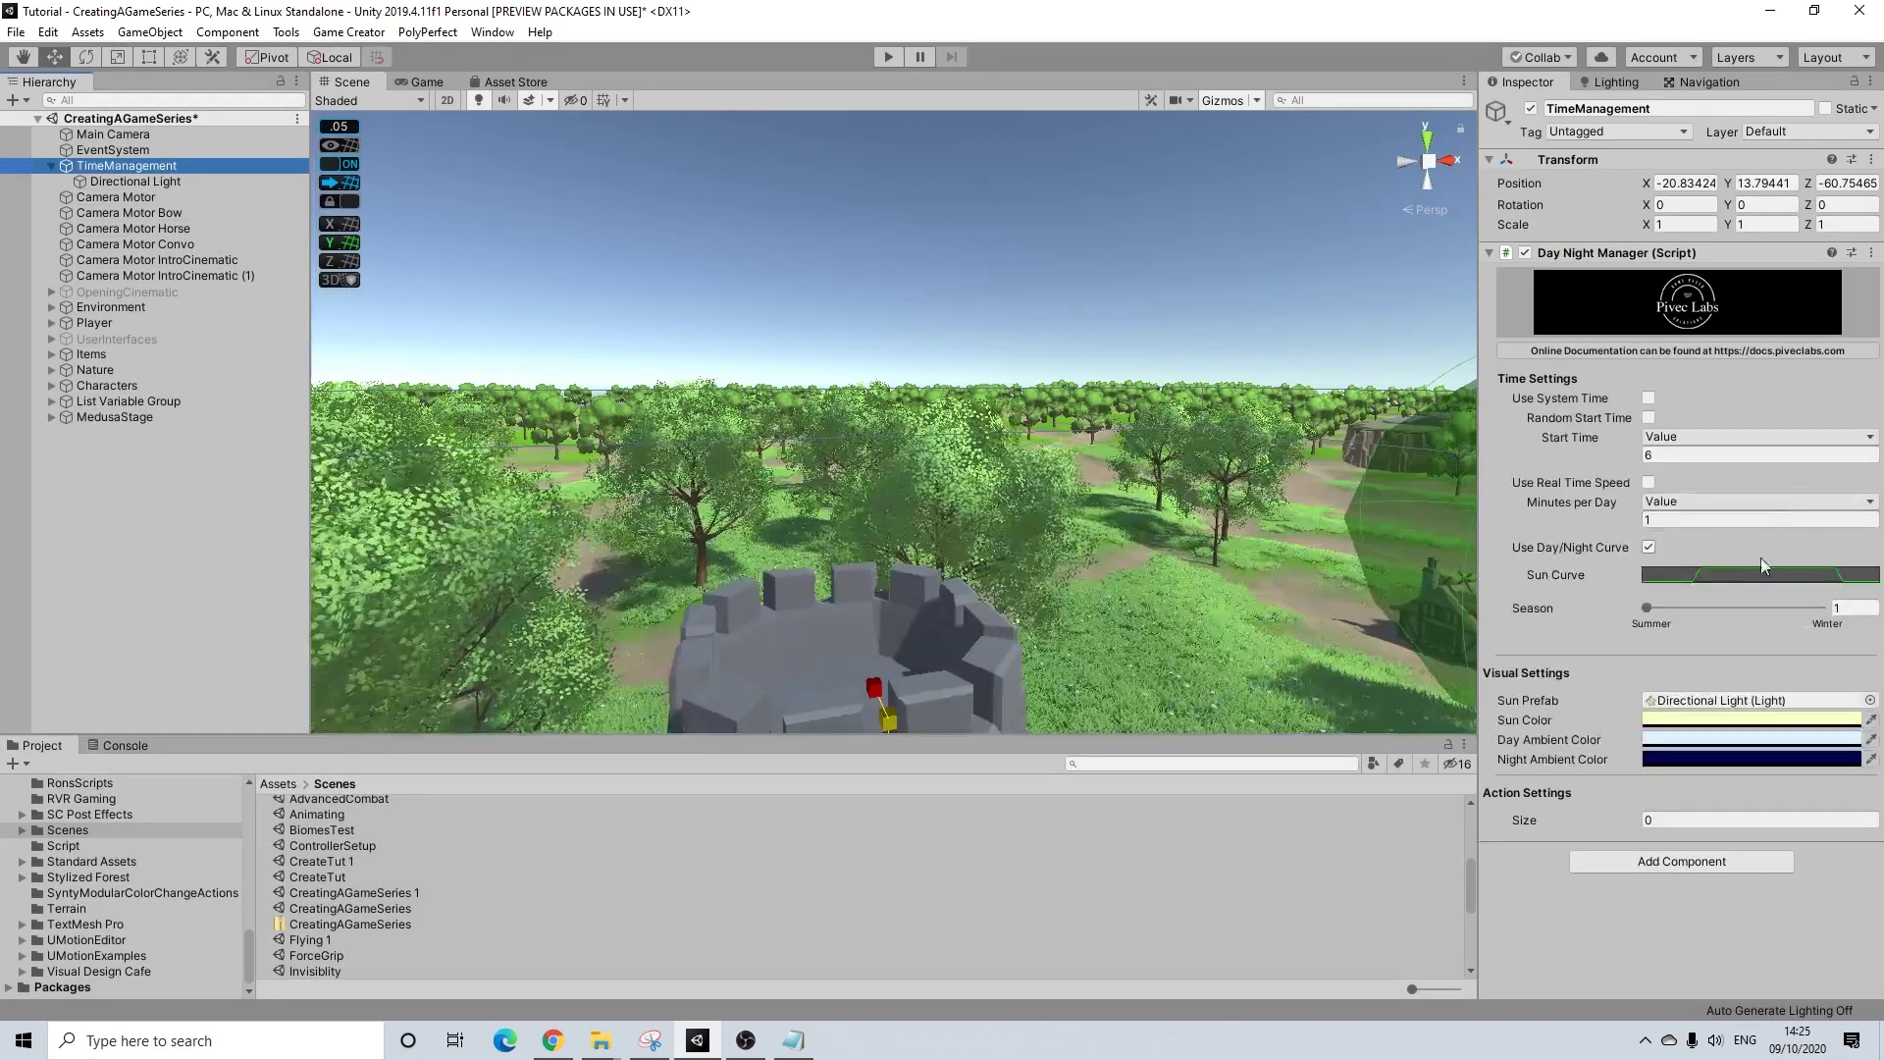
pyautogui.scroll(-3, 956, 527)
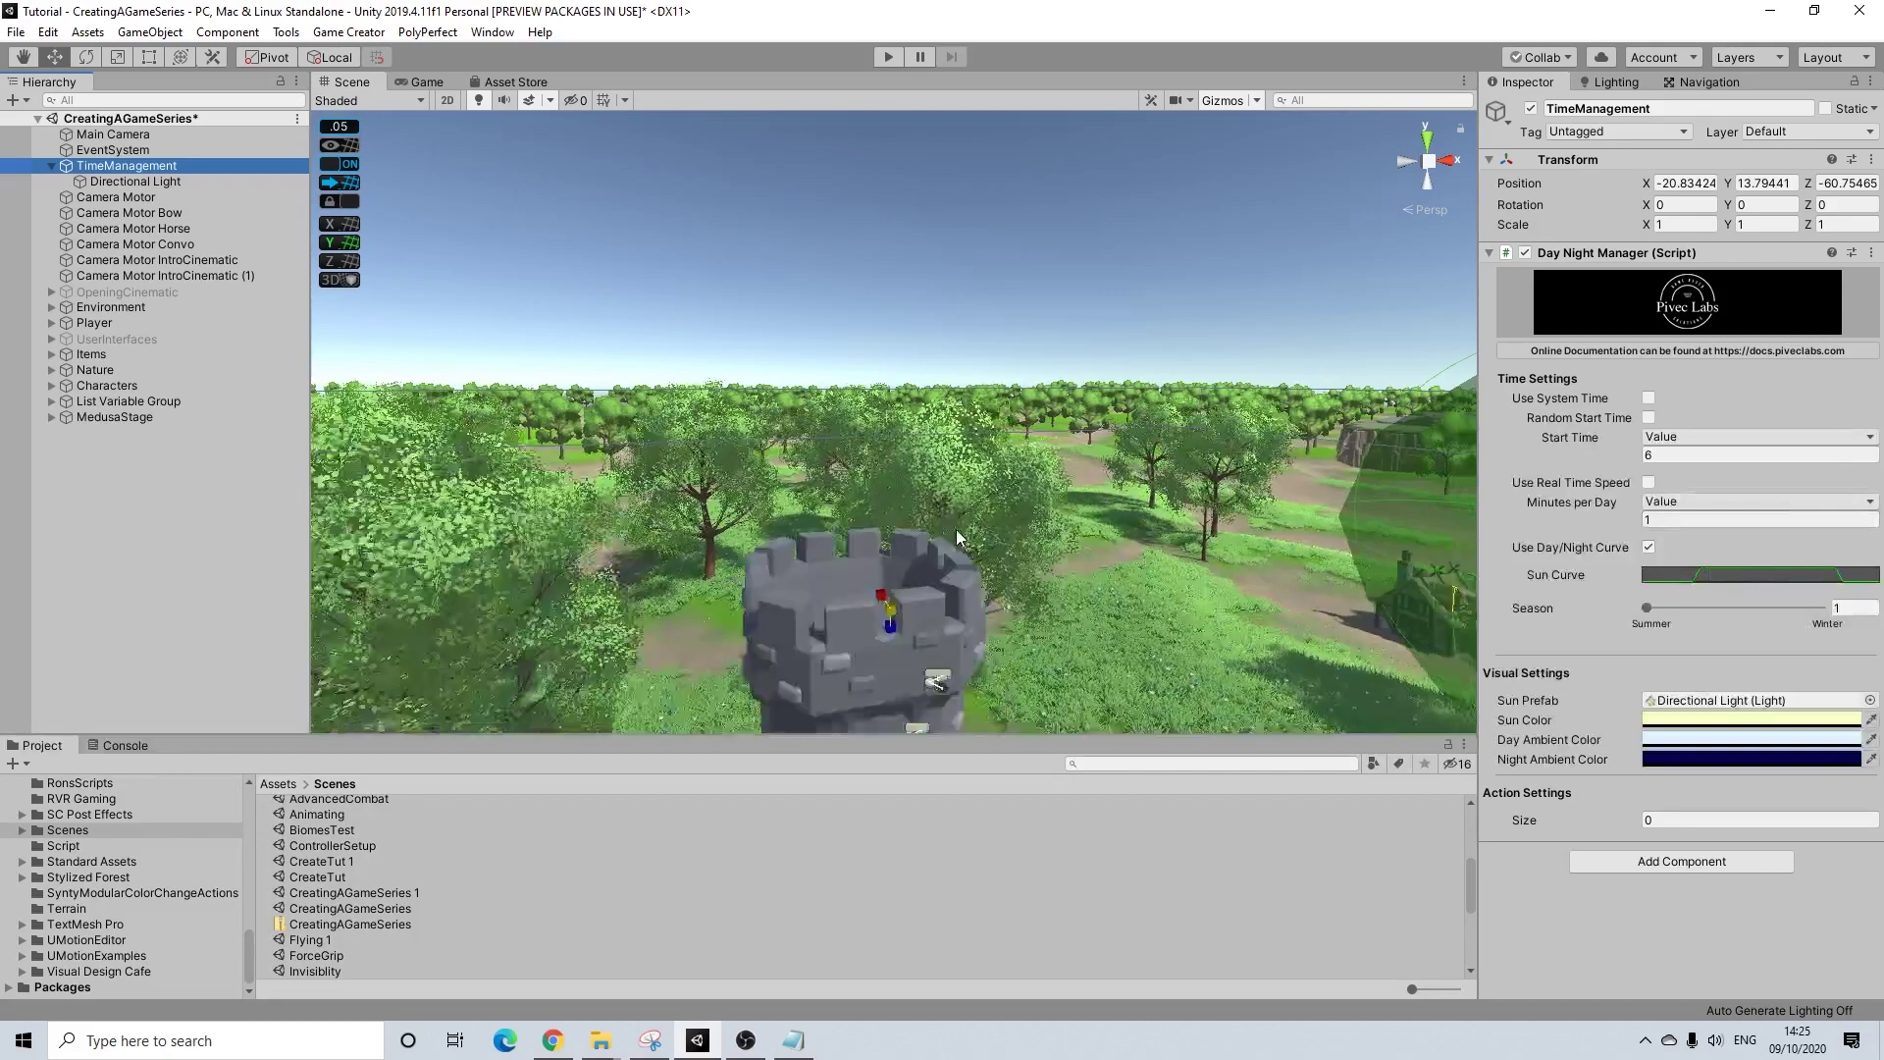
pyautogui.scroll(-3, 956, 528)
pyautogui.moveTo(1103, 589); pyautogui.dragTo(1046, 407, button='middle')
pyautogui.scroll(2, 1014, 437)
pyautogui.keyDown('alt'); pyautogui.moveTo(1014, 437); pyautogui.dragTo(1295, 520); pyautogui.keyUp('alt')
pyautogui.moveTo(1286, 515); pyautogui.dragTo(985, 500, button='middle')
pyautogui.scroll(-4, 985, 498)
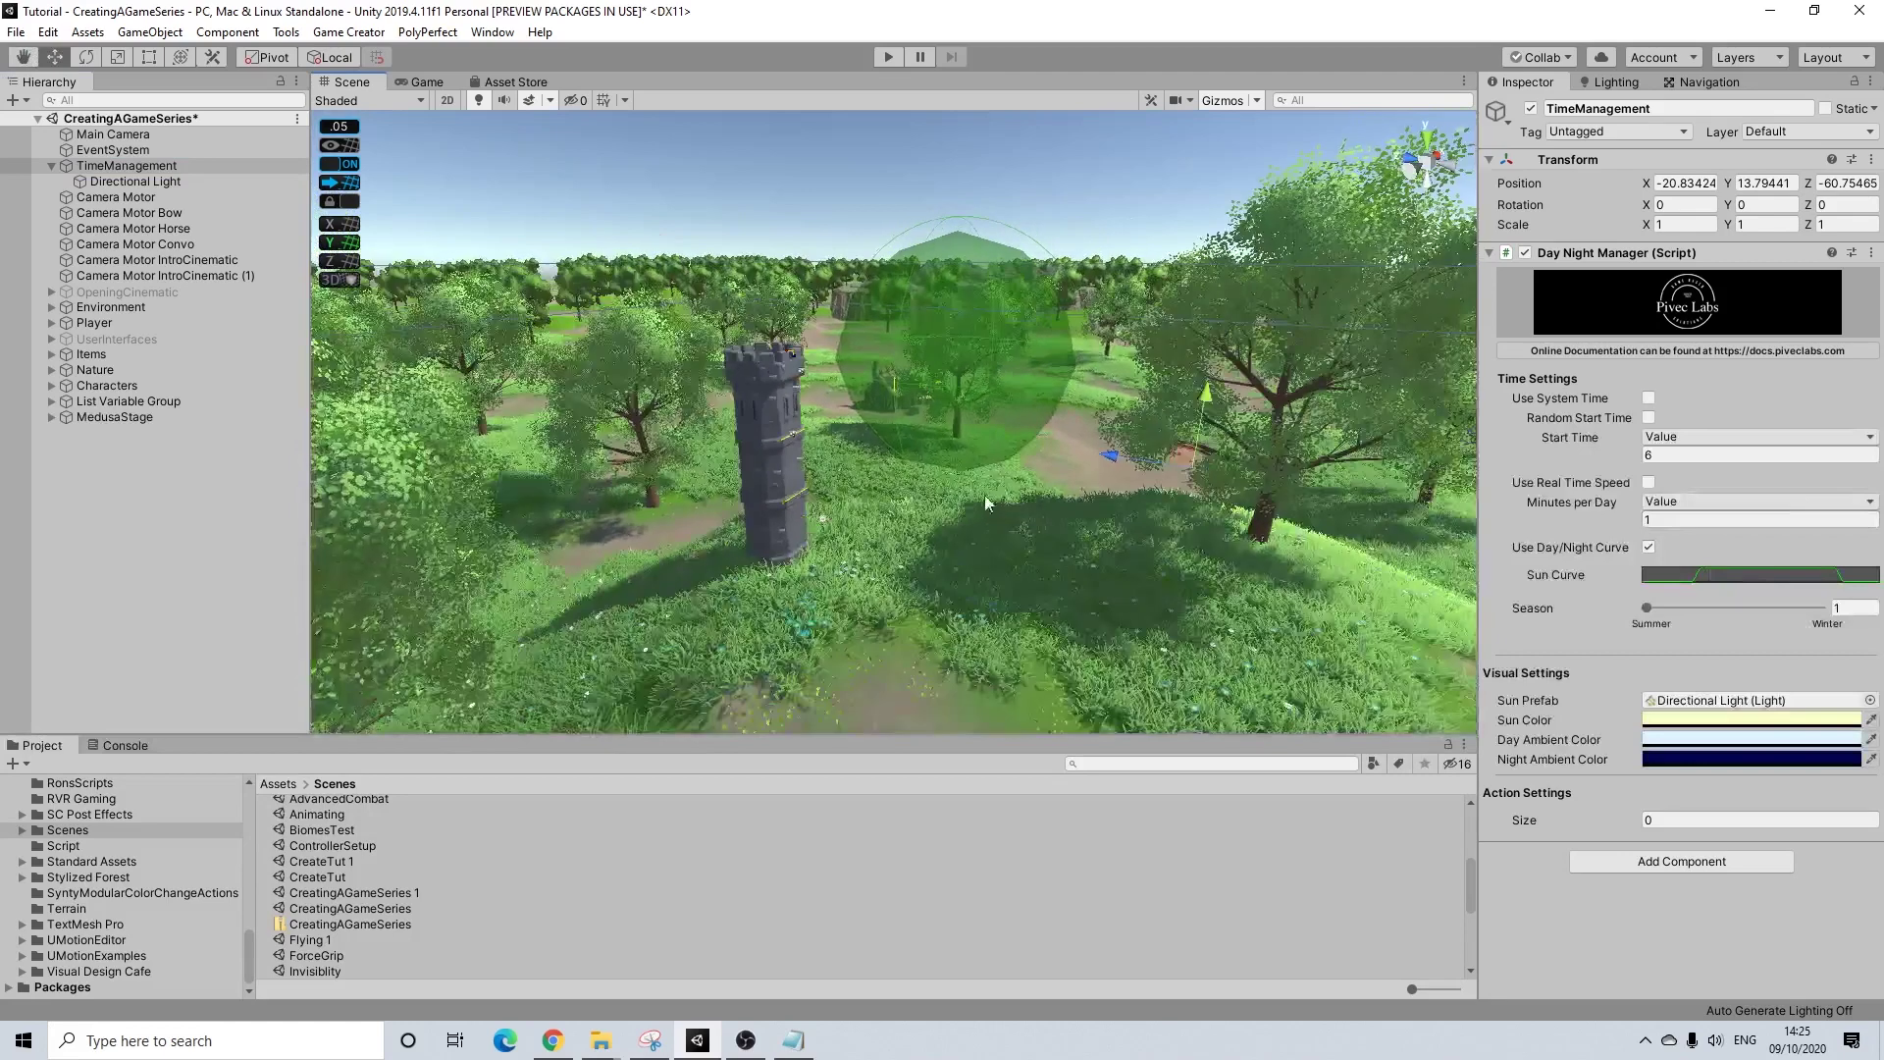
pyautogui.keyDown('alt'); pyautogui.moveTo(985, 499); pyautogui.dragTo(1025, 516); pyautogui.keyUp('alt')
pyautogui.scroll(4, 1021, 515)
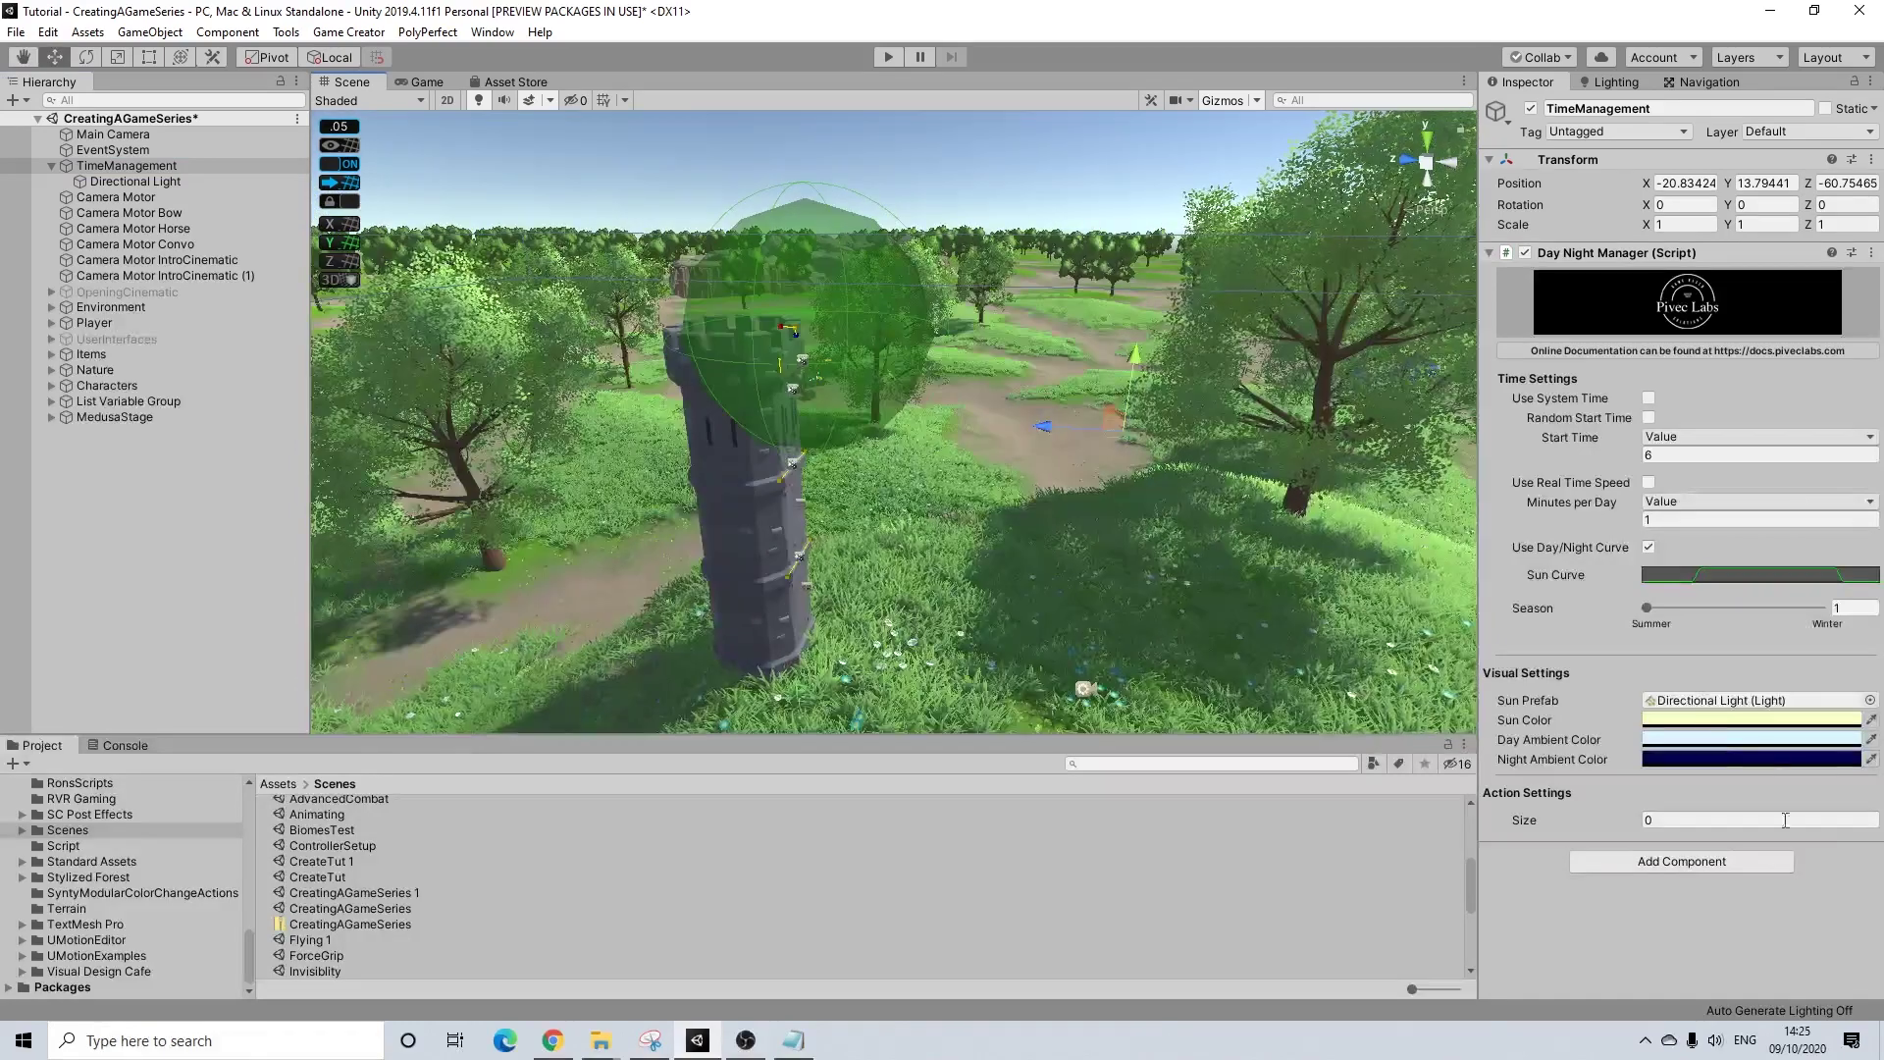
pyautogui.click(1660, 816)
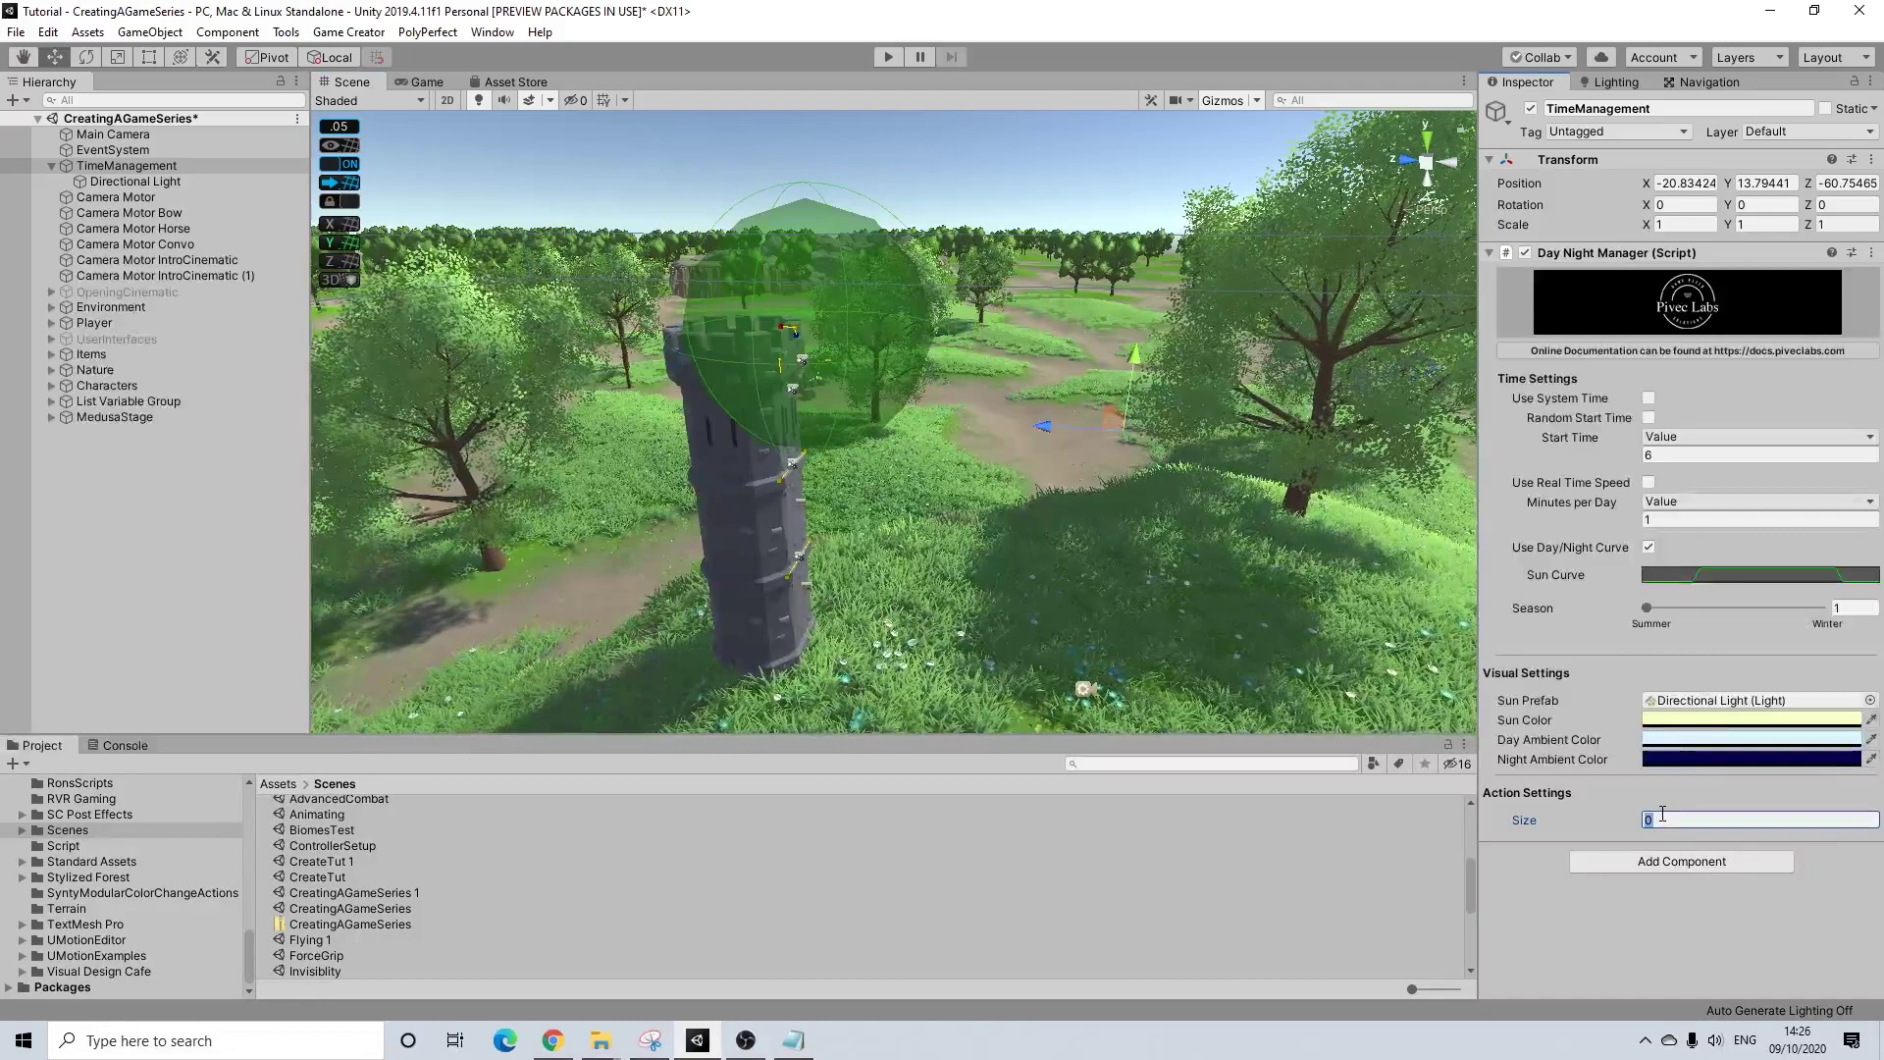
pyautogui.write('2')
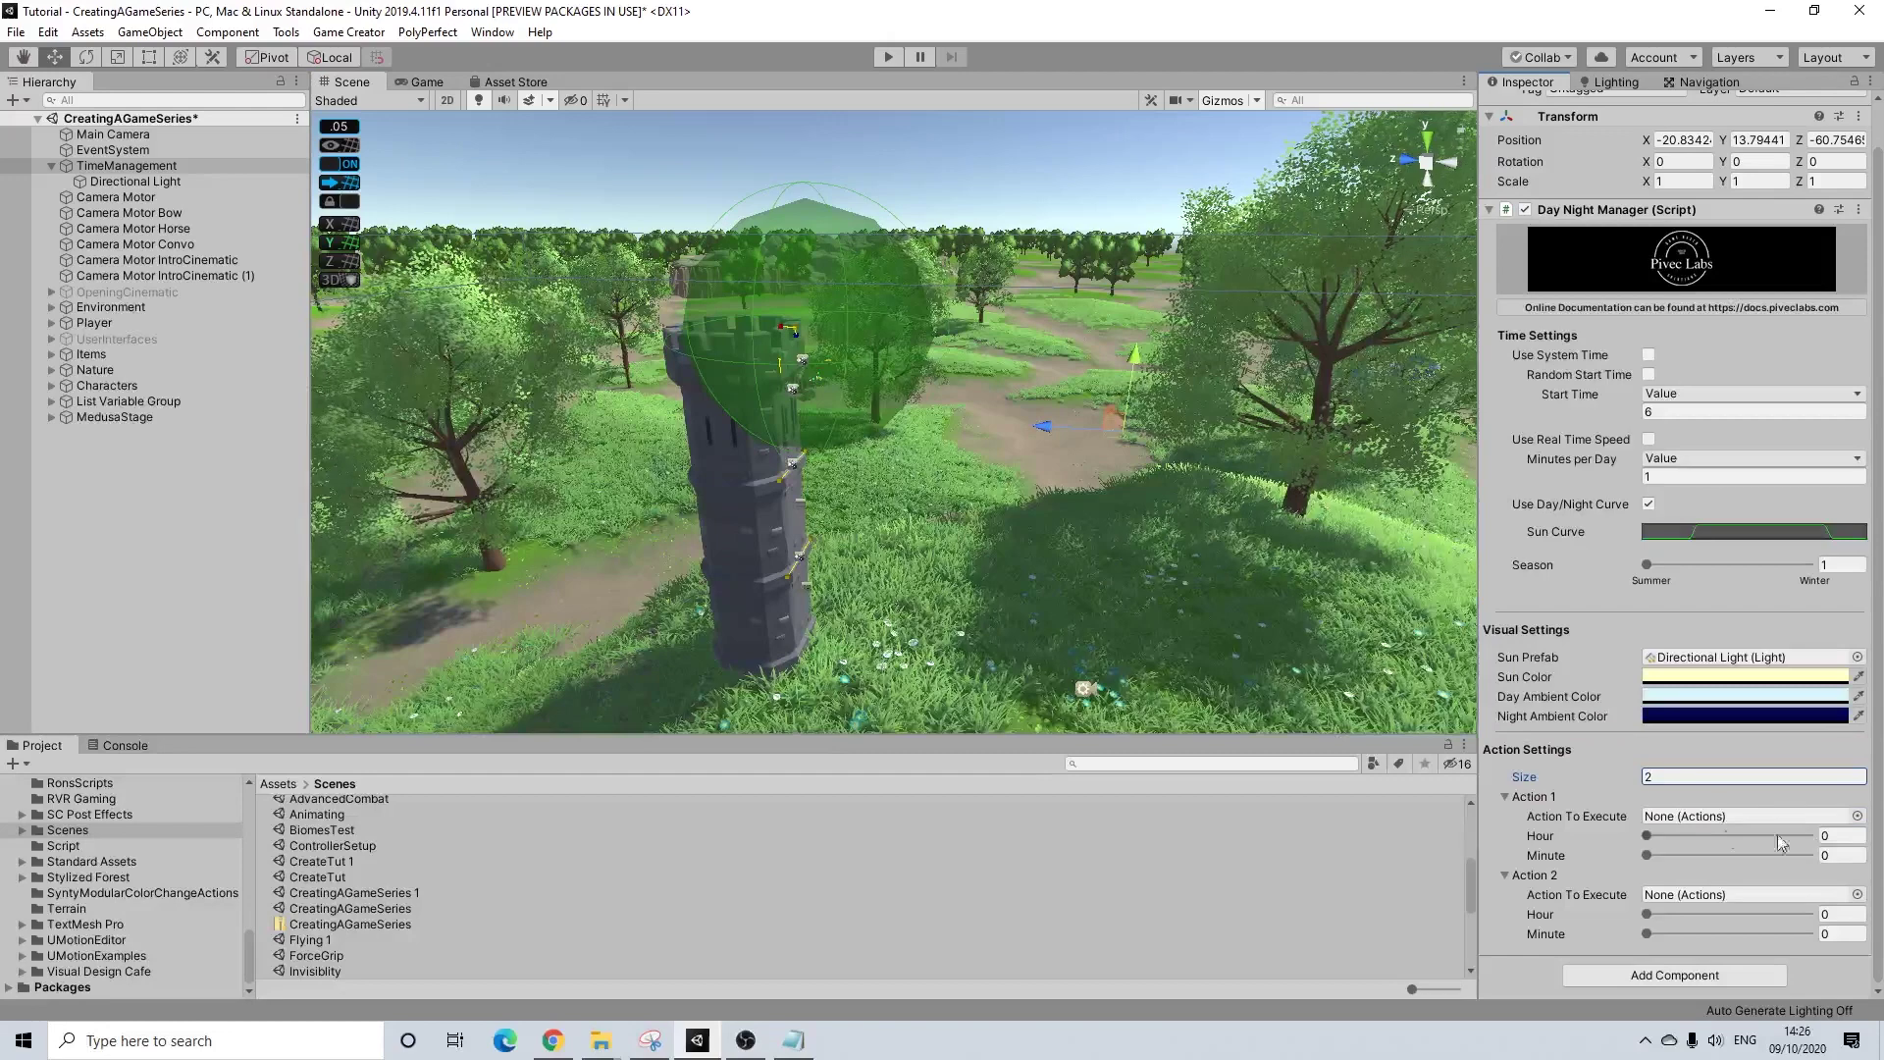
# - Set the Action 1 hour to 21 and the Action 2 hour to 5
pyautogui.click(1844, 837)
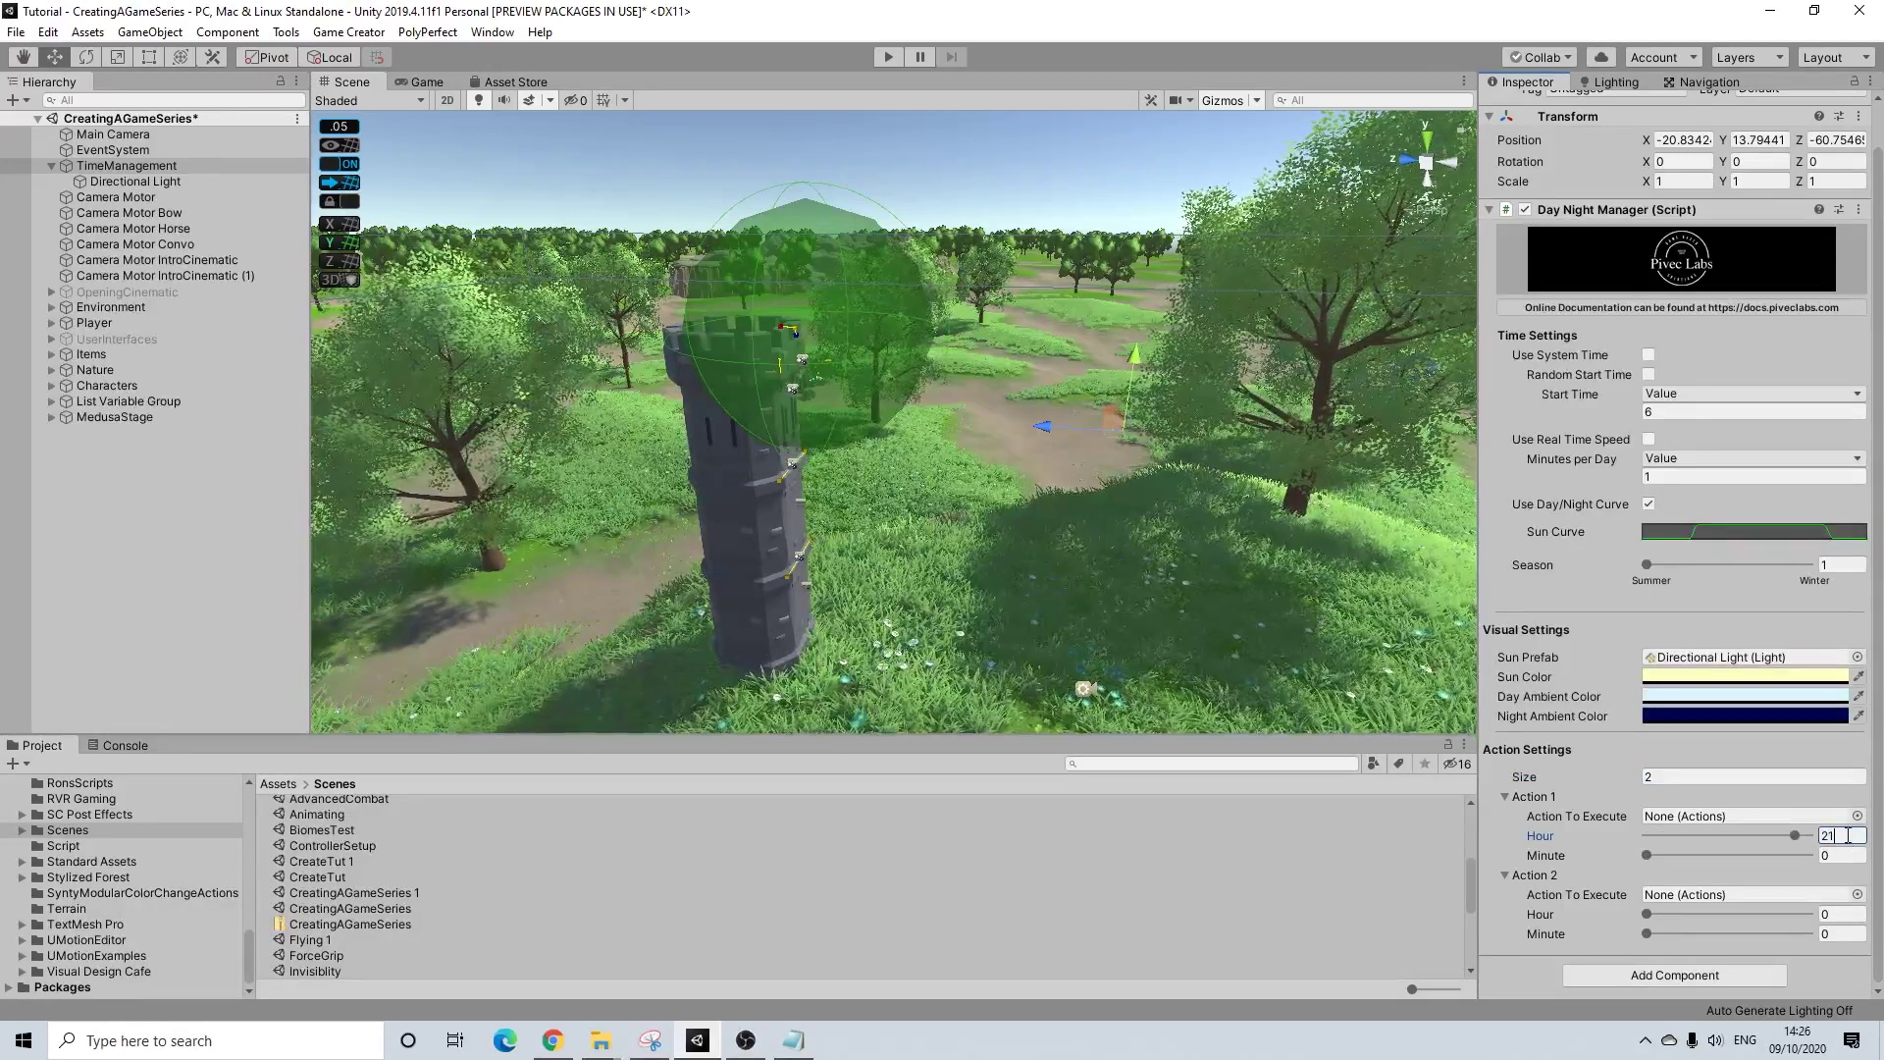
pyautogui.click(1853, 857)
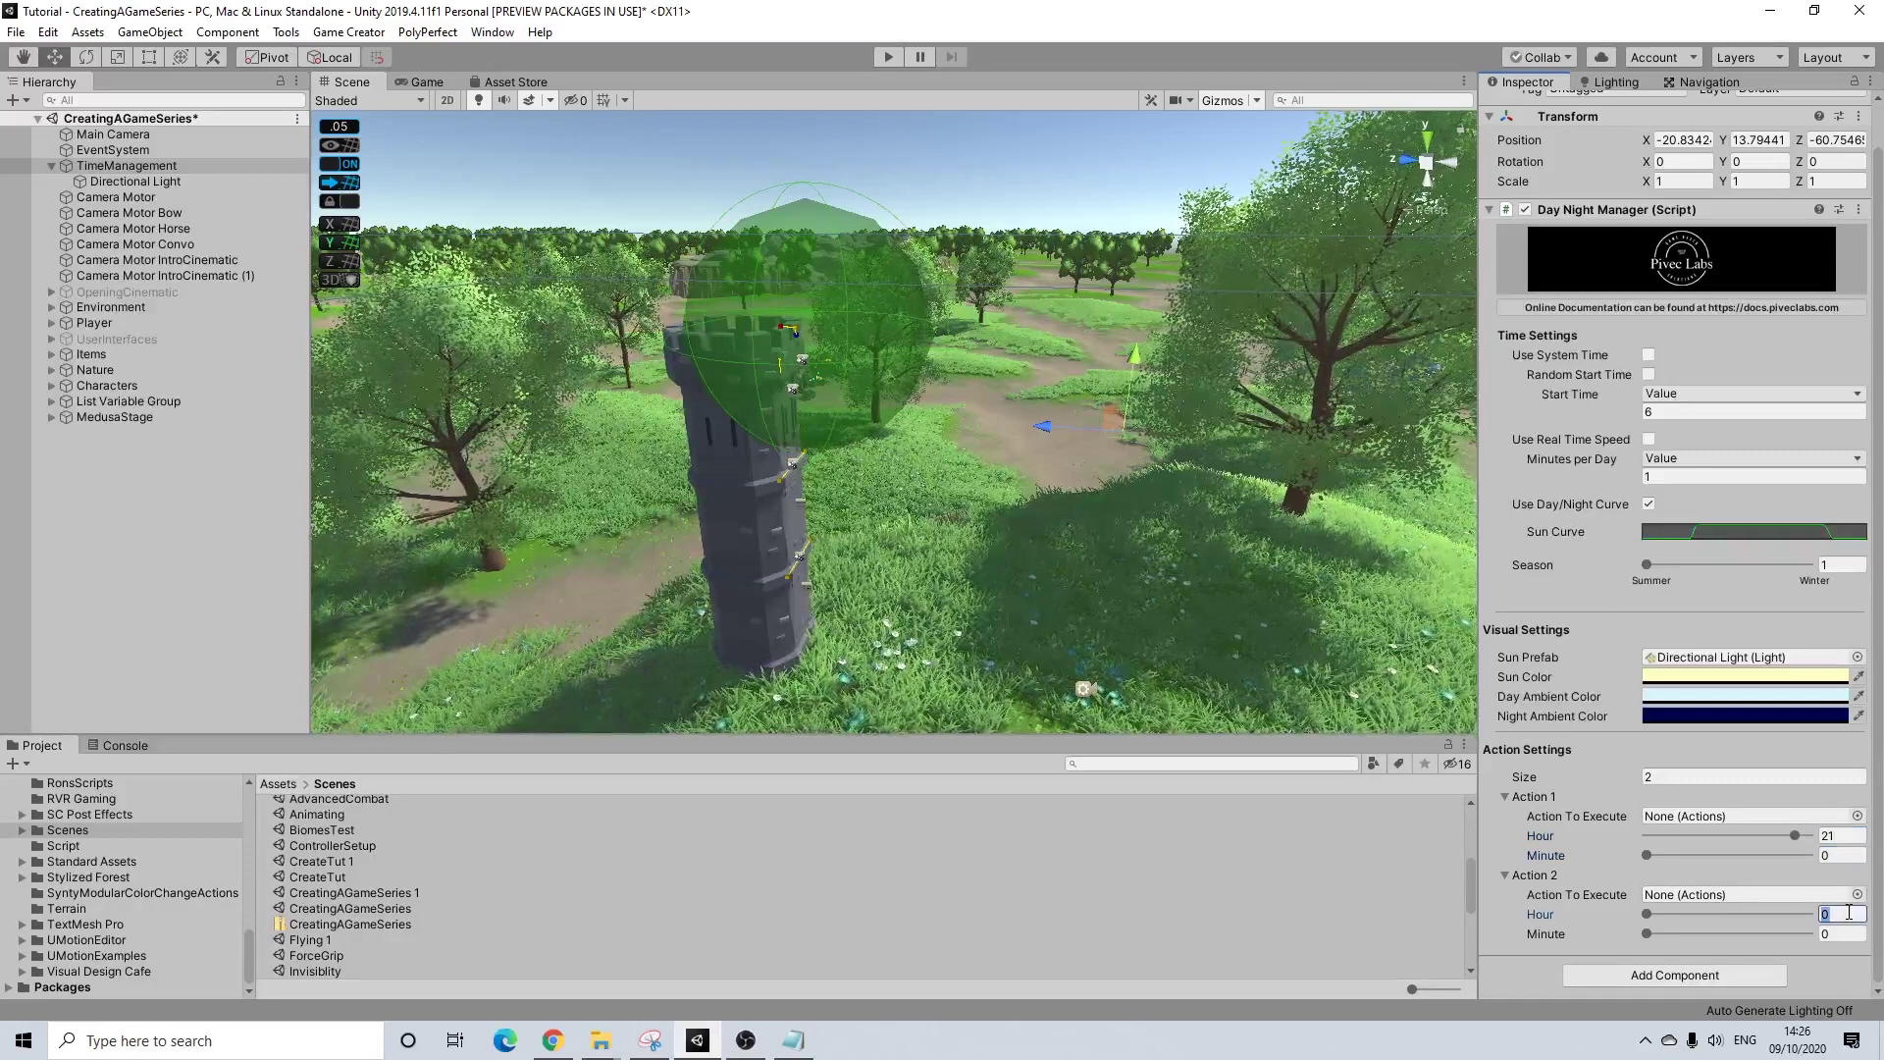
pyautogui.write('5')
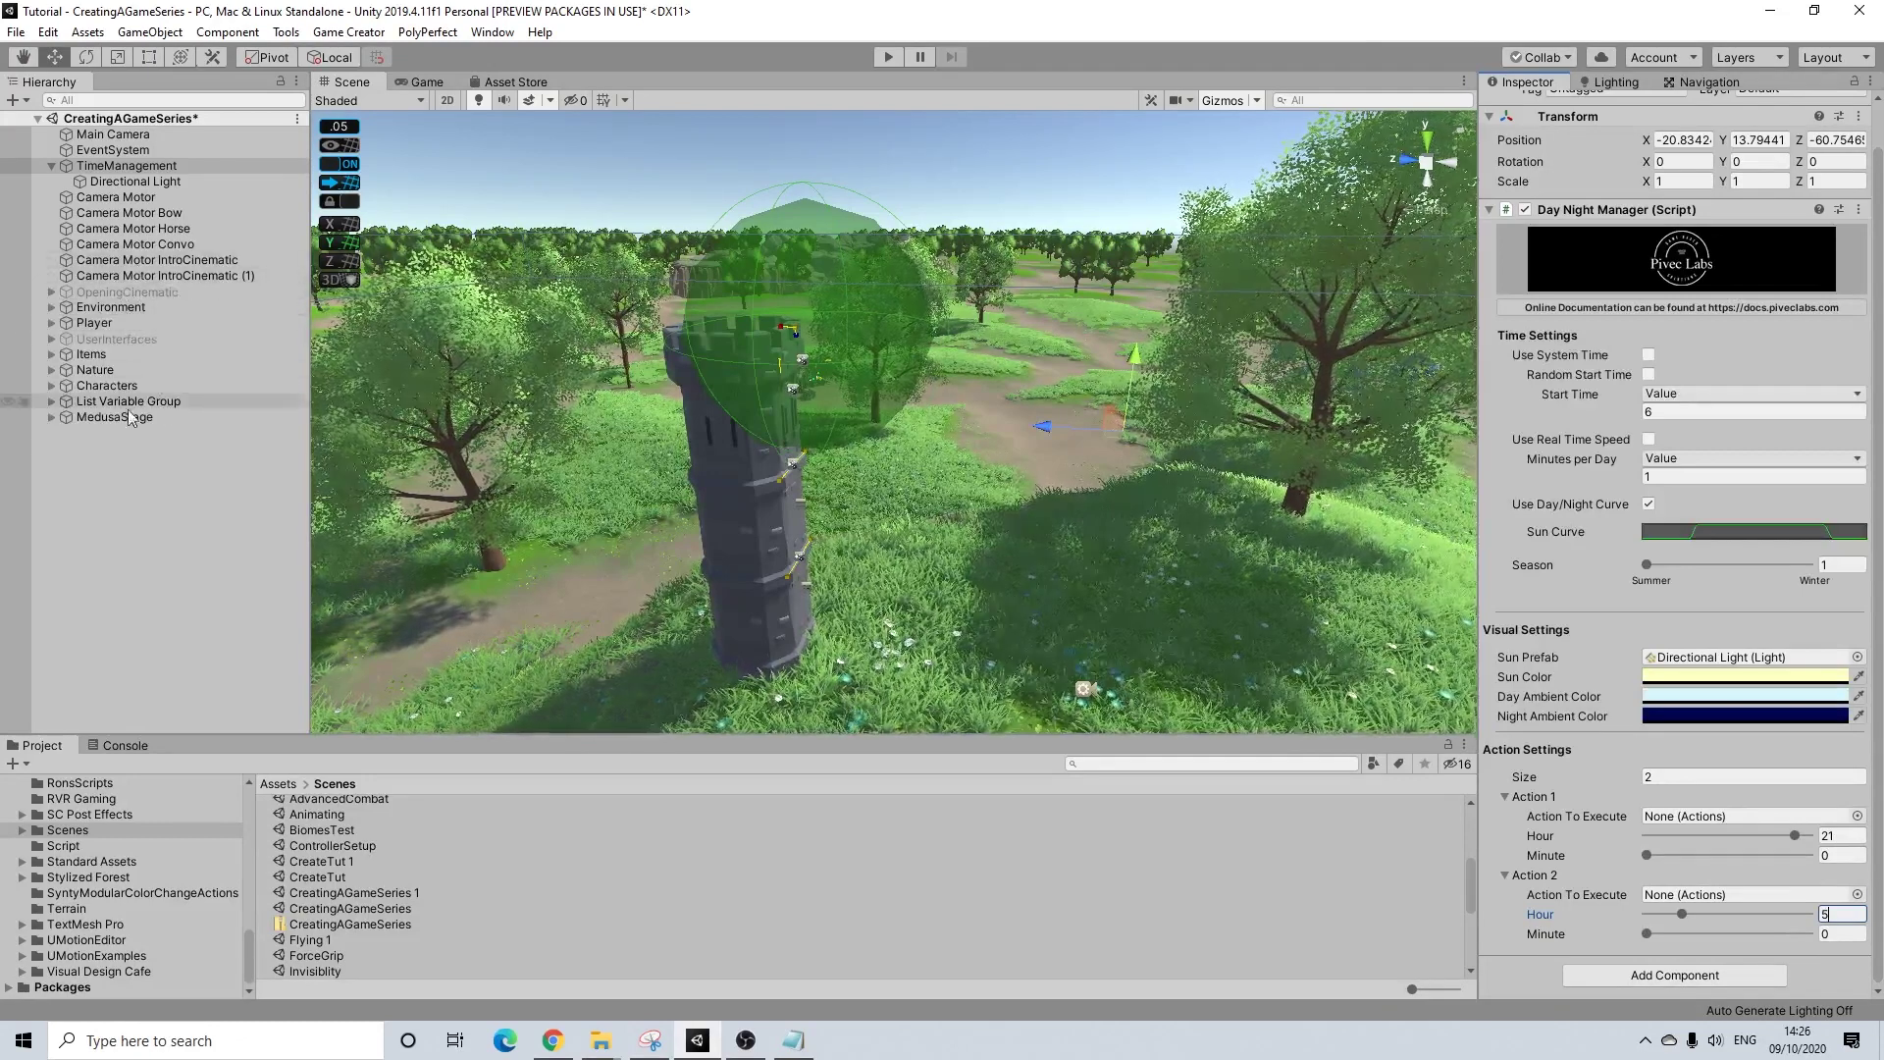
# - Duplicate the Spawner (SphereCollider) object under Characters and rename the copy Spawner Night
pyautogui.click(51, 386)
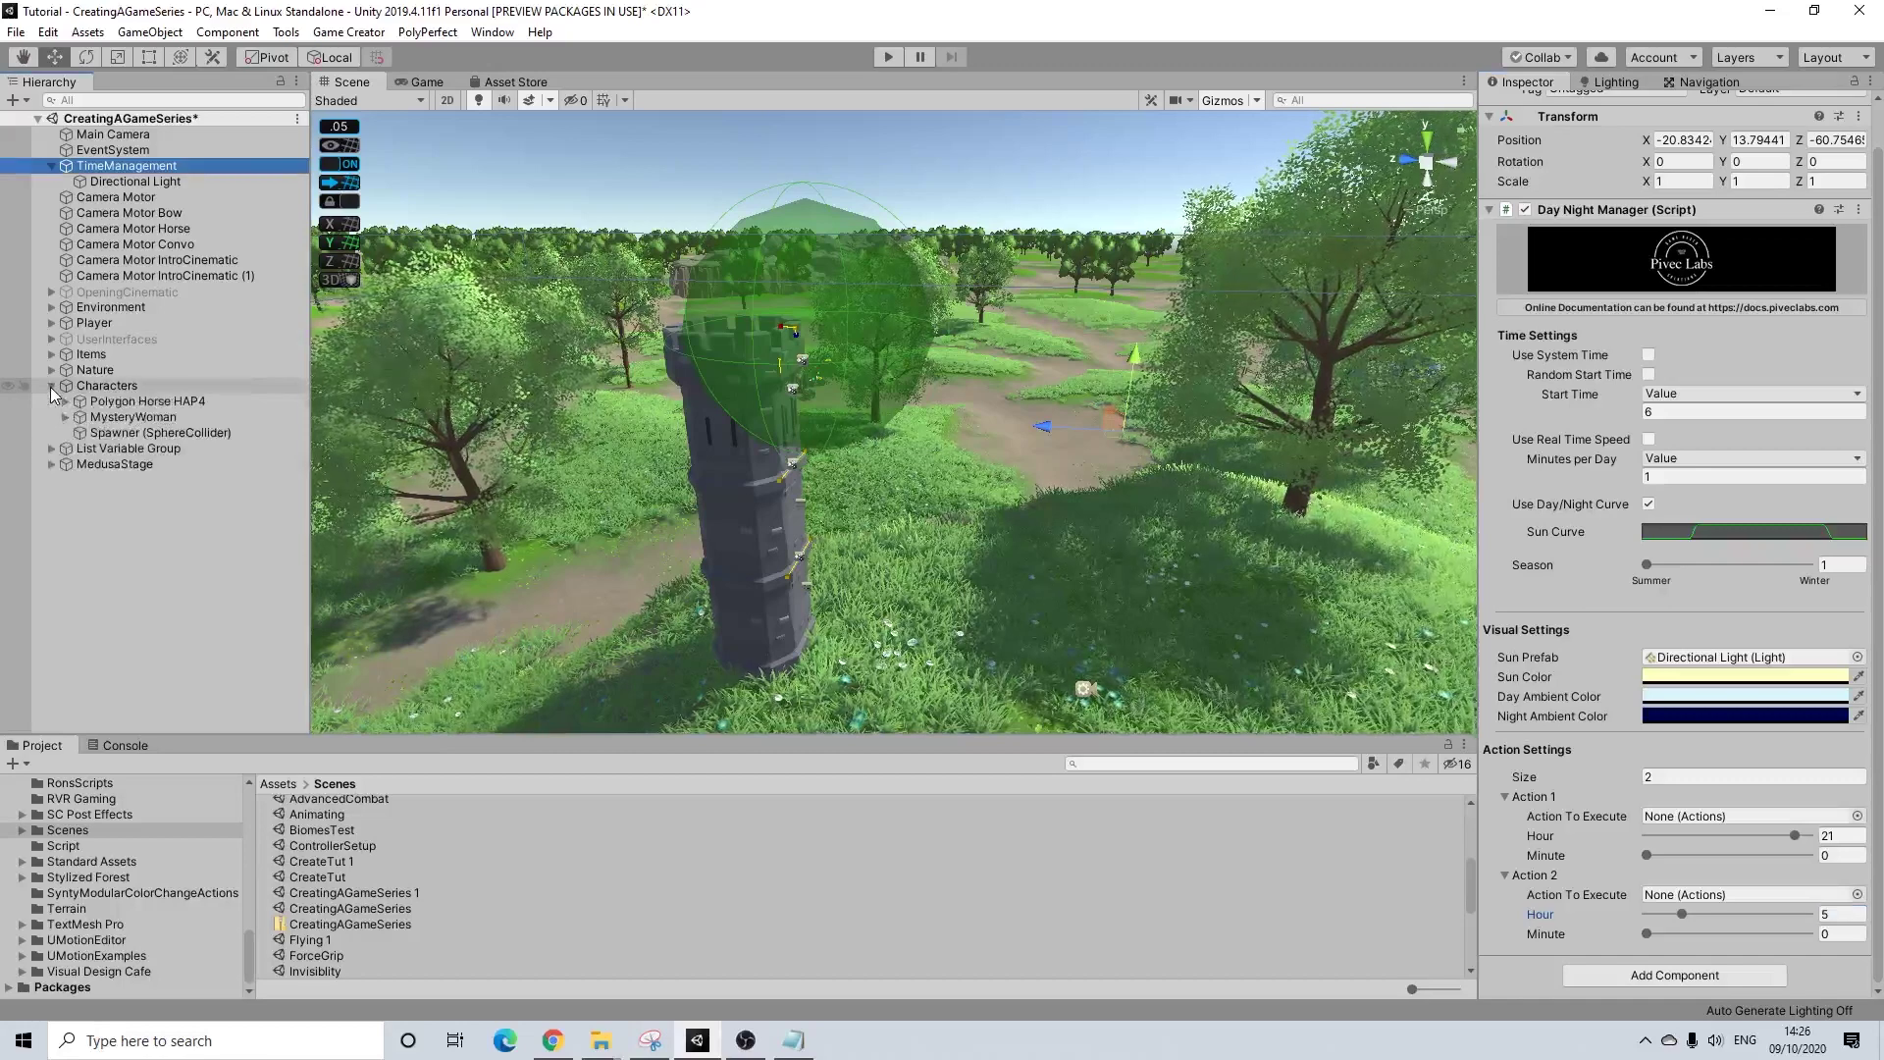
pyautogui.click(181, 433)
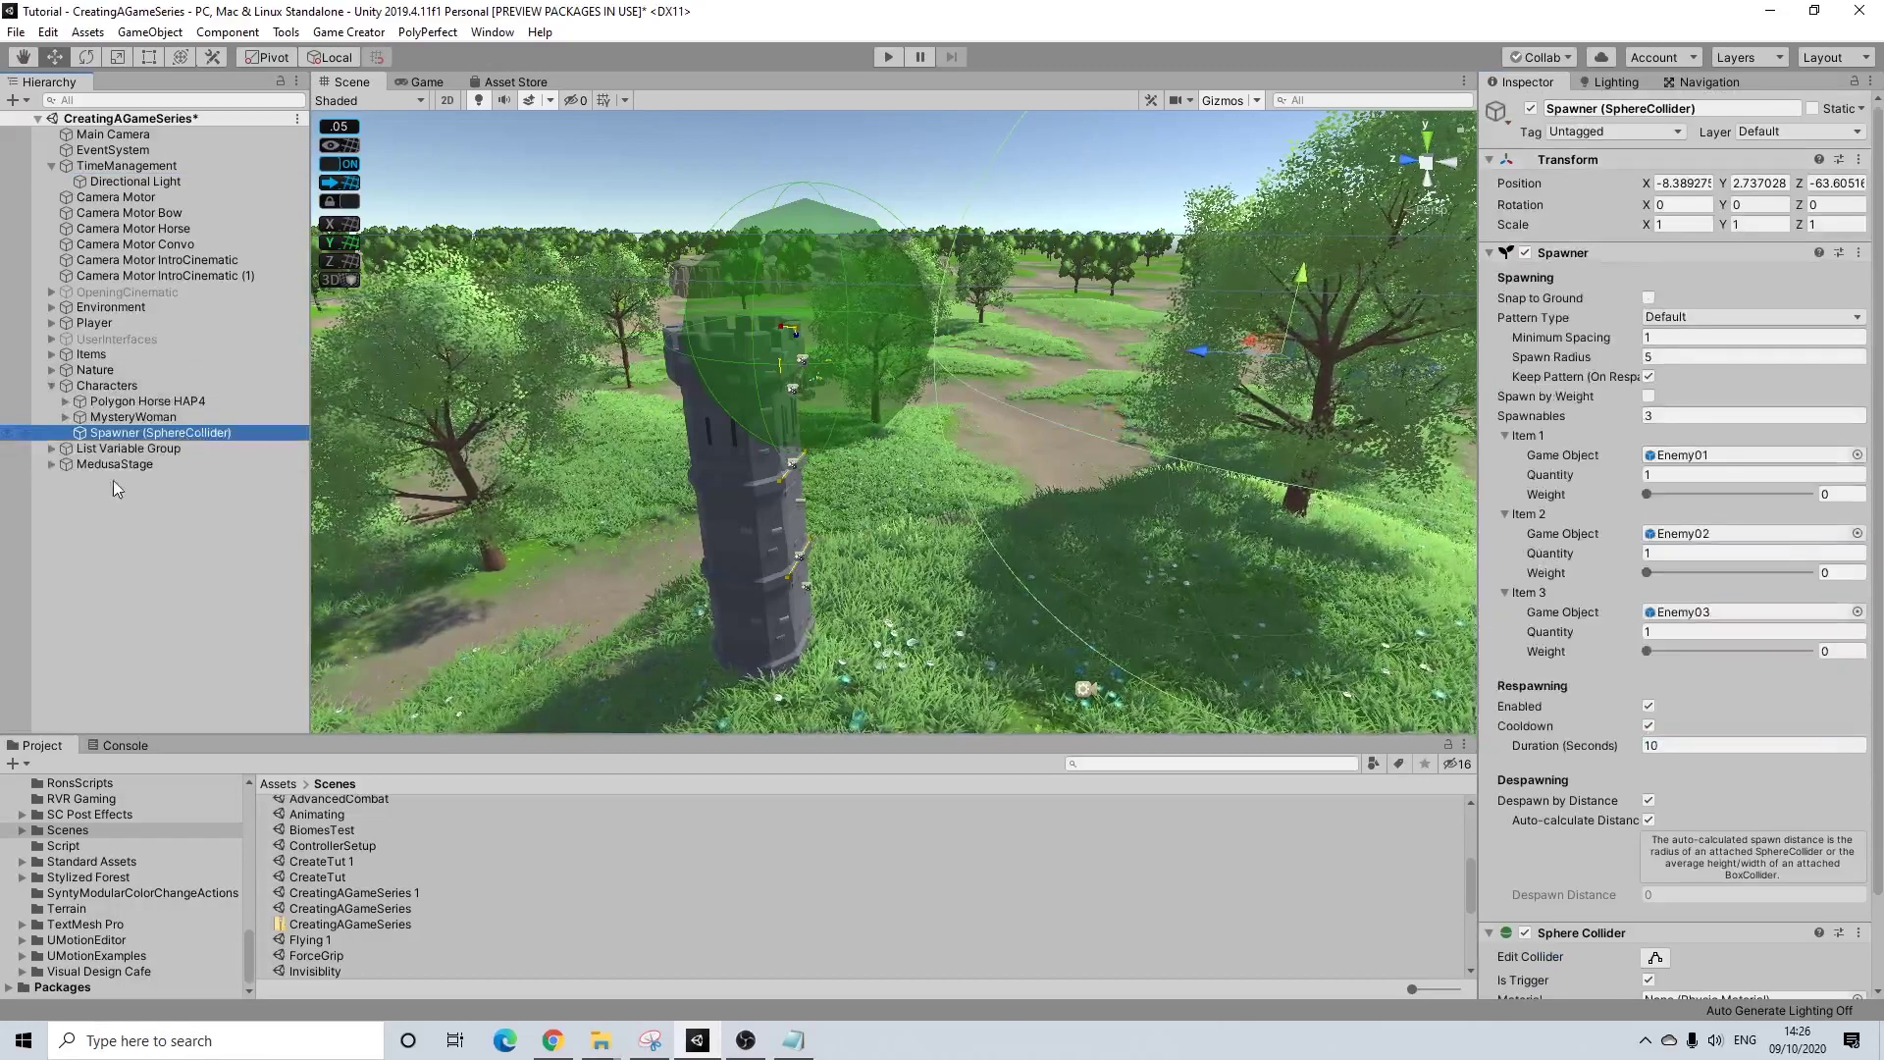
pyautogui.hotkey('ctrl', 'd')
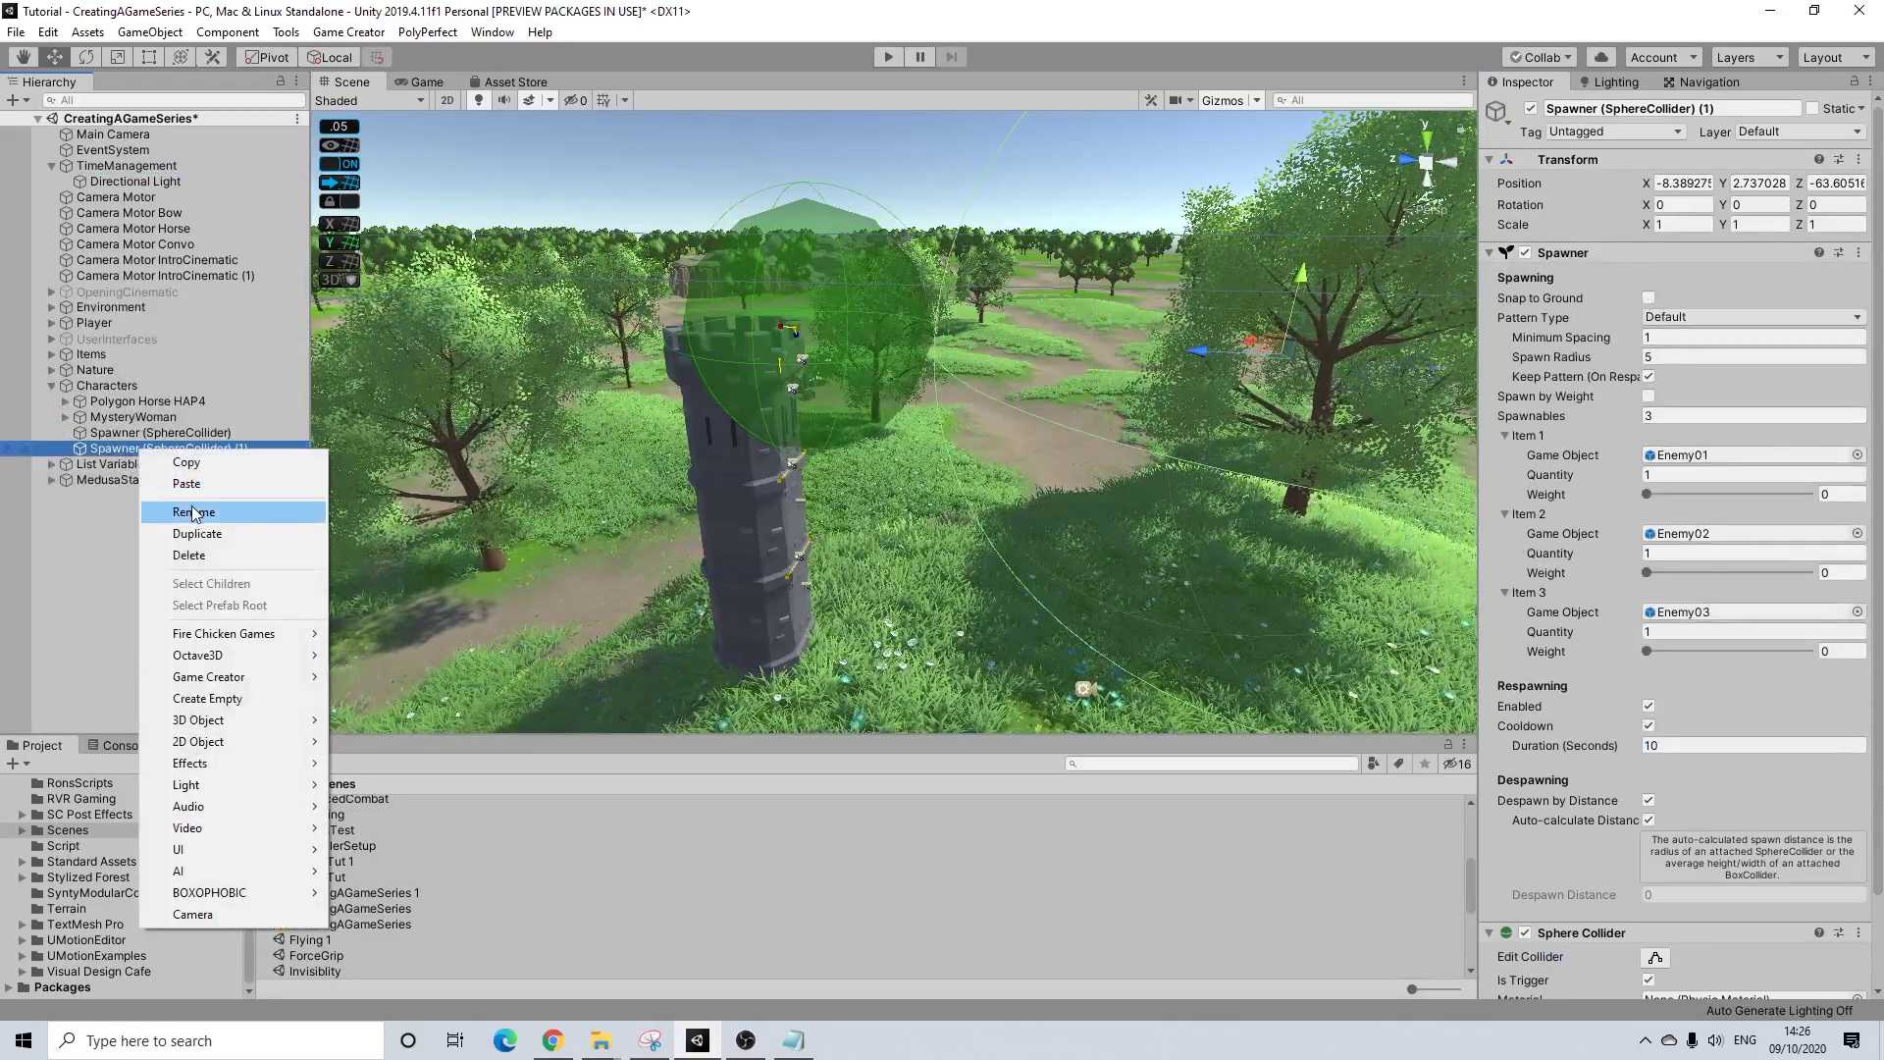
pyautogui.click(193, 512)
pyautogui.write('Spawner Nig')
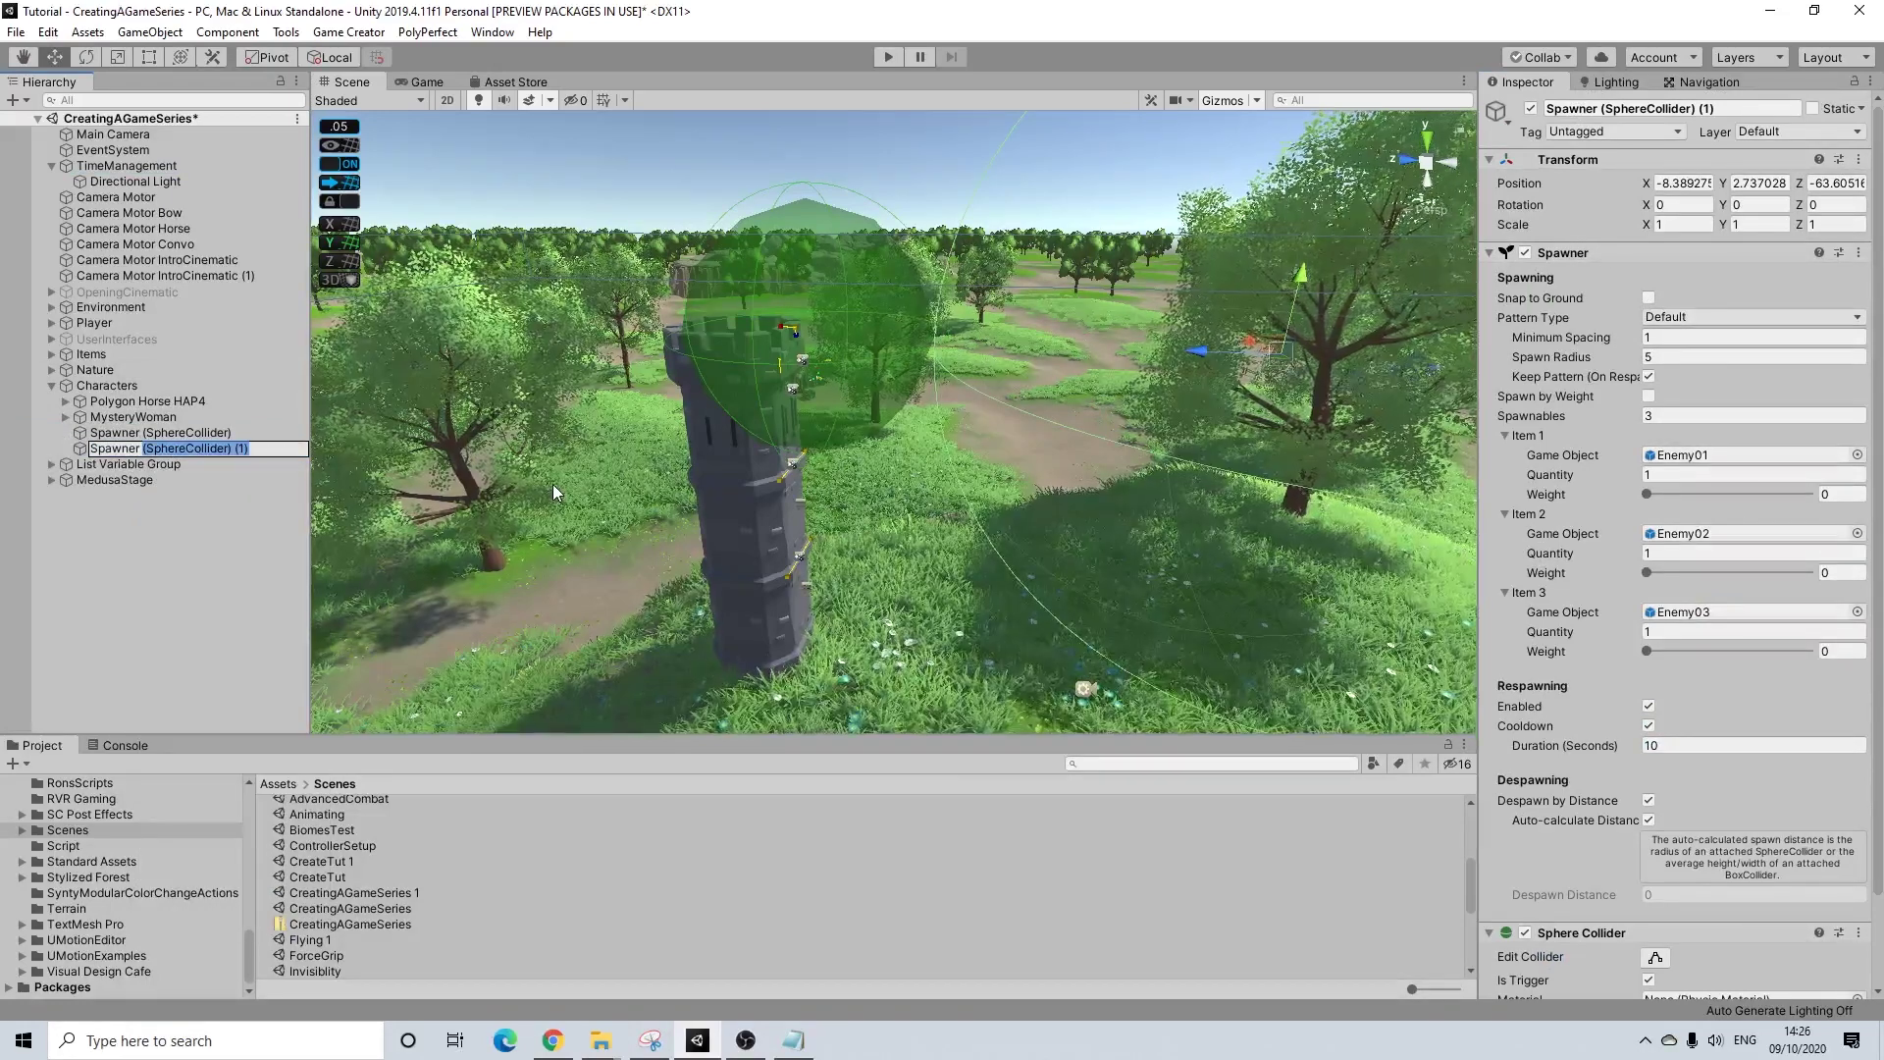
pyautogui.write('ht')
pyautogui.press('Return')
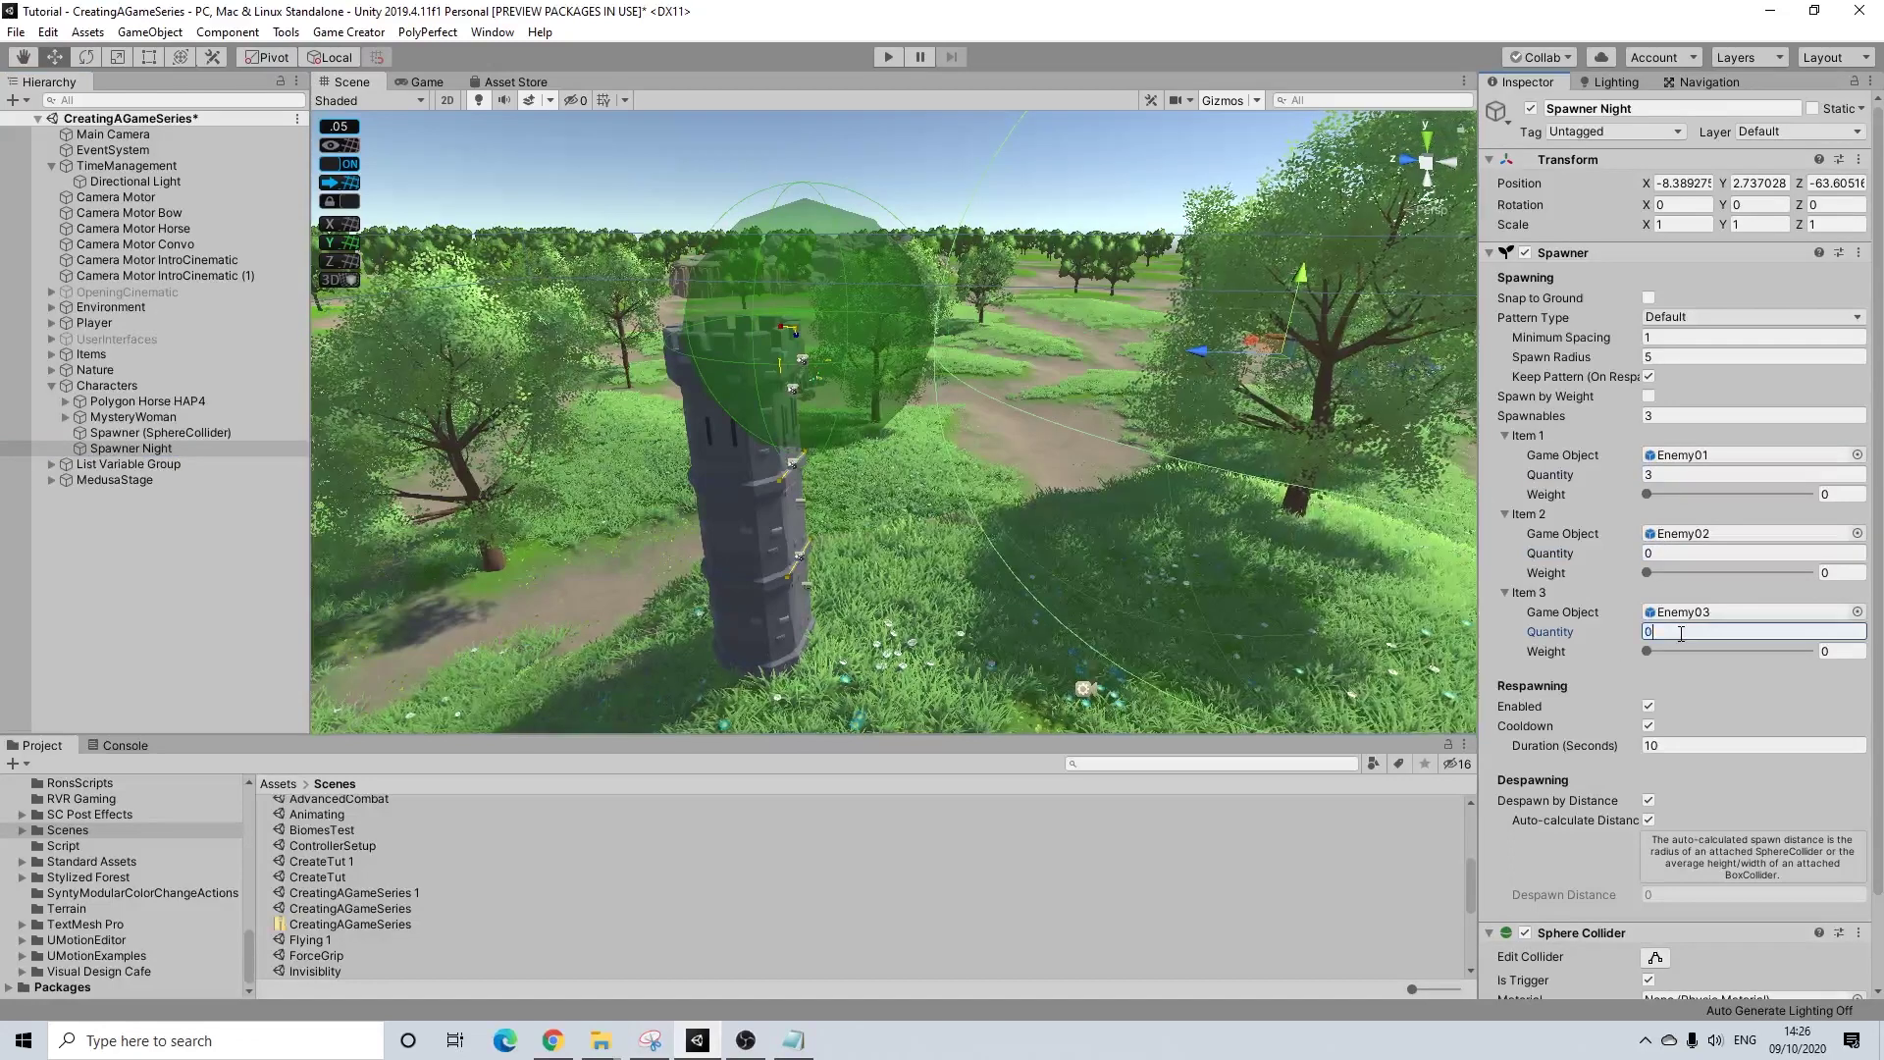
# - Reduce Spawner Night to 1 spawnable, keeping Enemy01 with a quantity of 3
pyautogui.write('1')
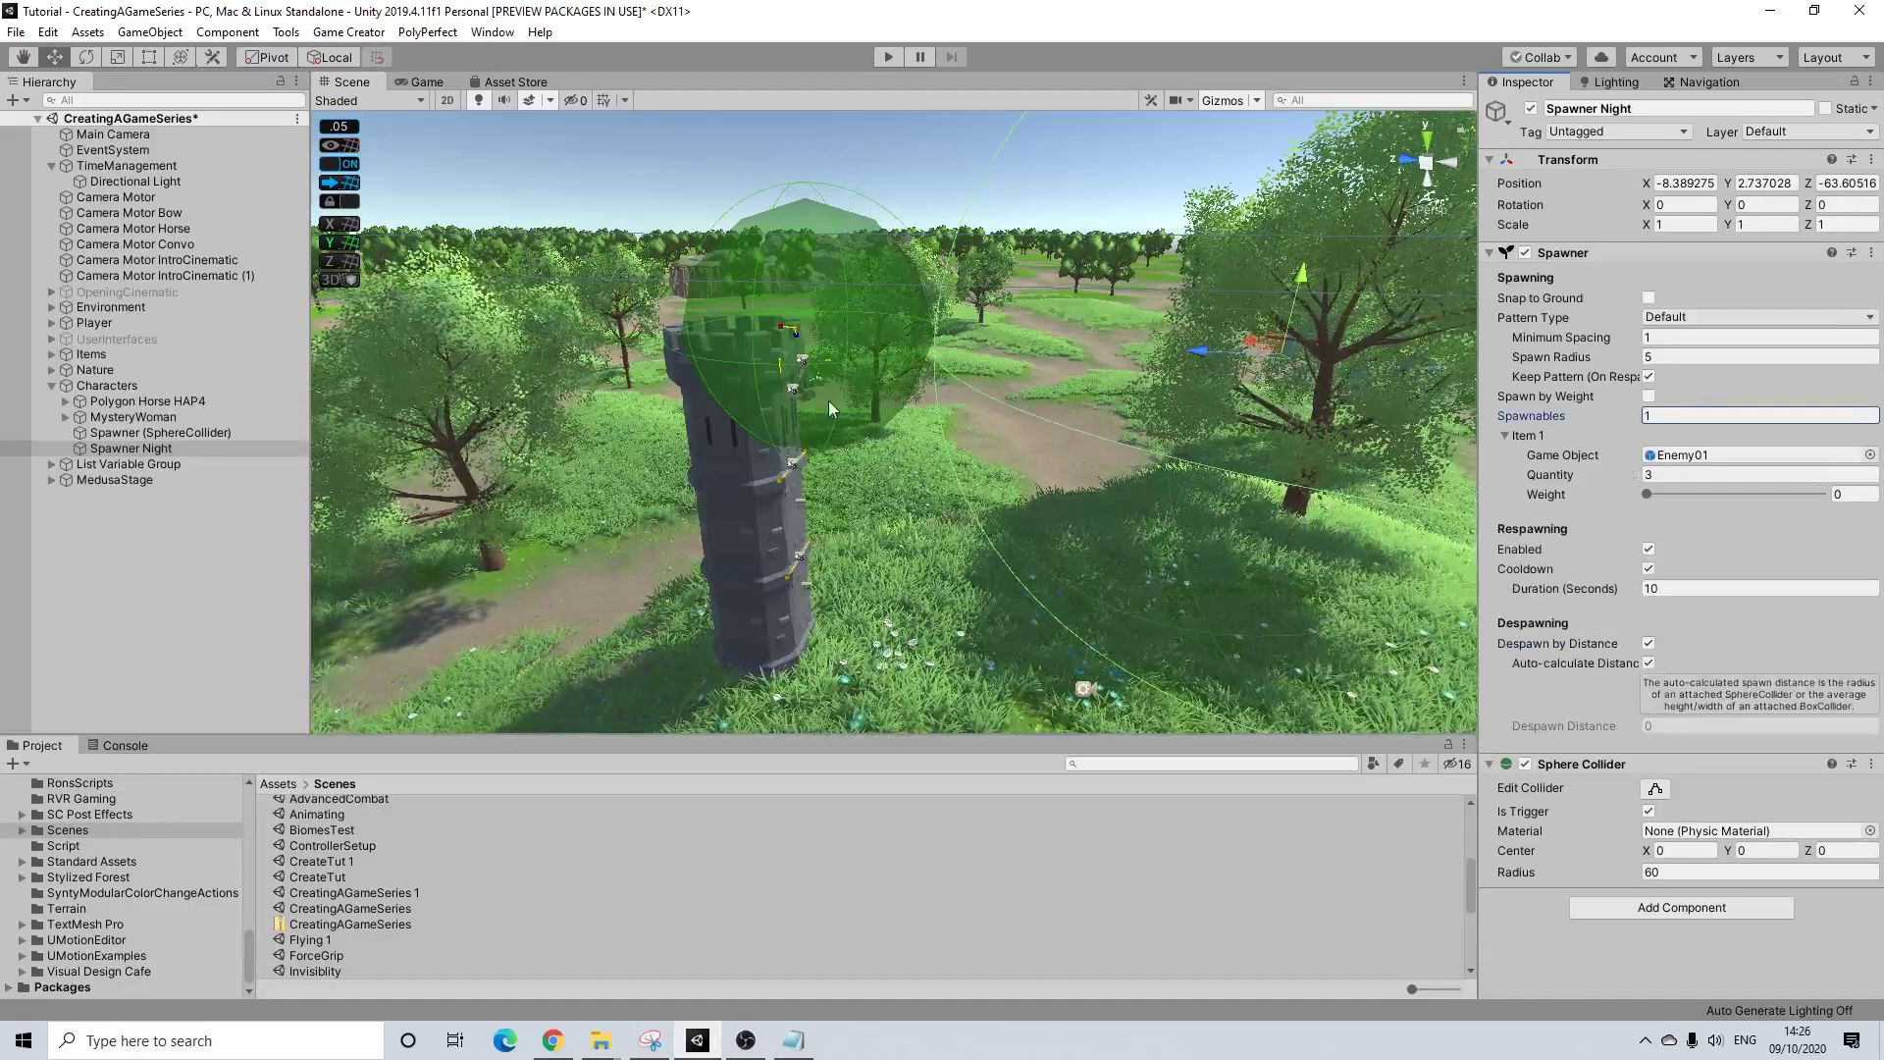
# - Delete the existing Enemy01Night prefab from the Prefabs folder
pyautogui.scroll(3, 333, 881)
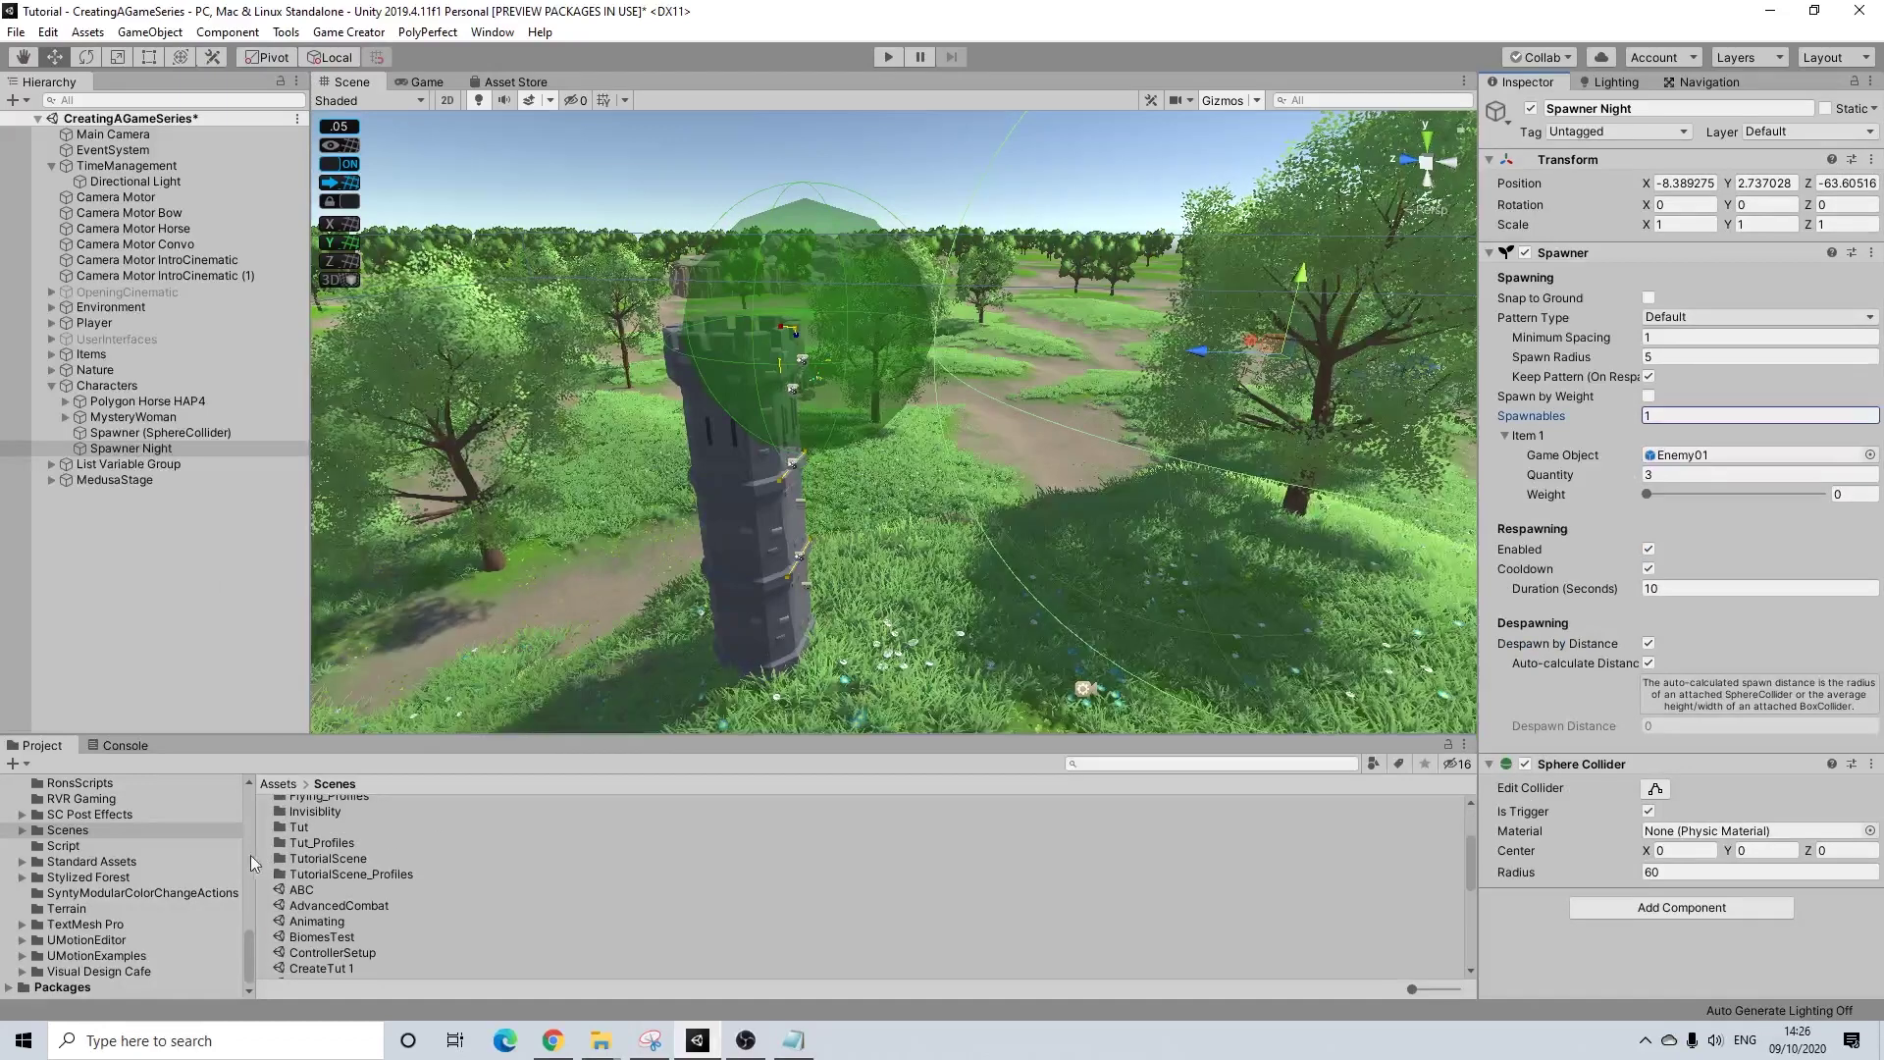
pyautogui.scroll(3, 300, 848)
pyautogui.scroll(5, 106, 885)
pyautogui.scroll(-3, 83, 838)
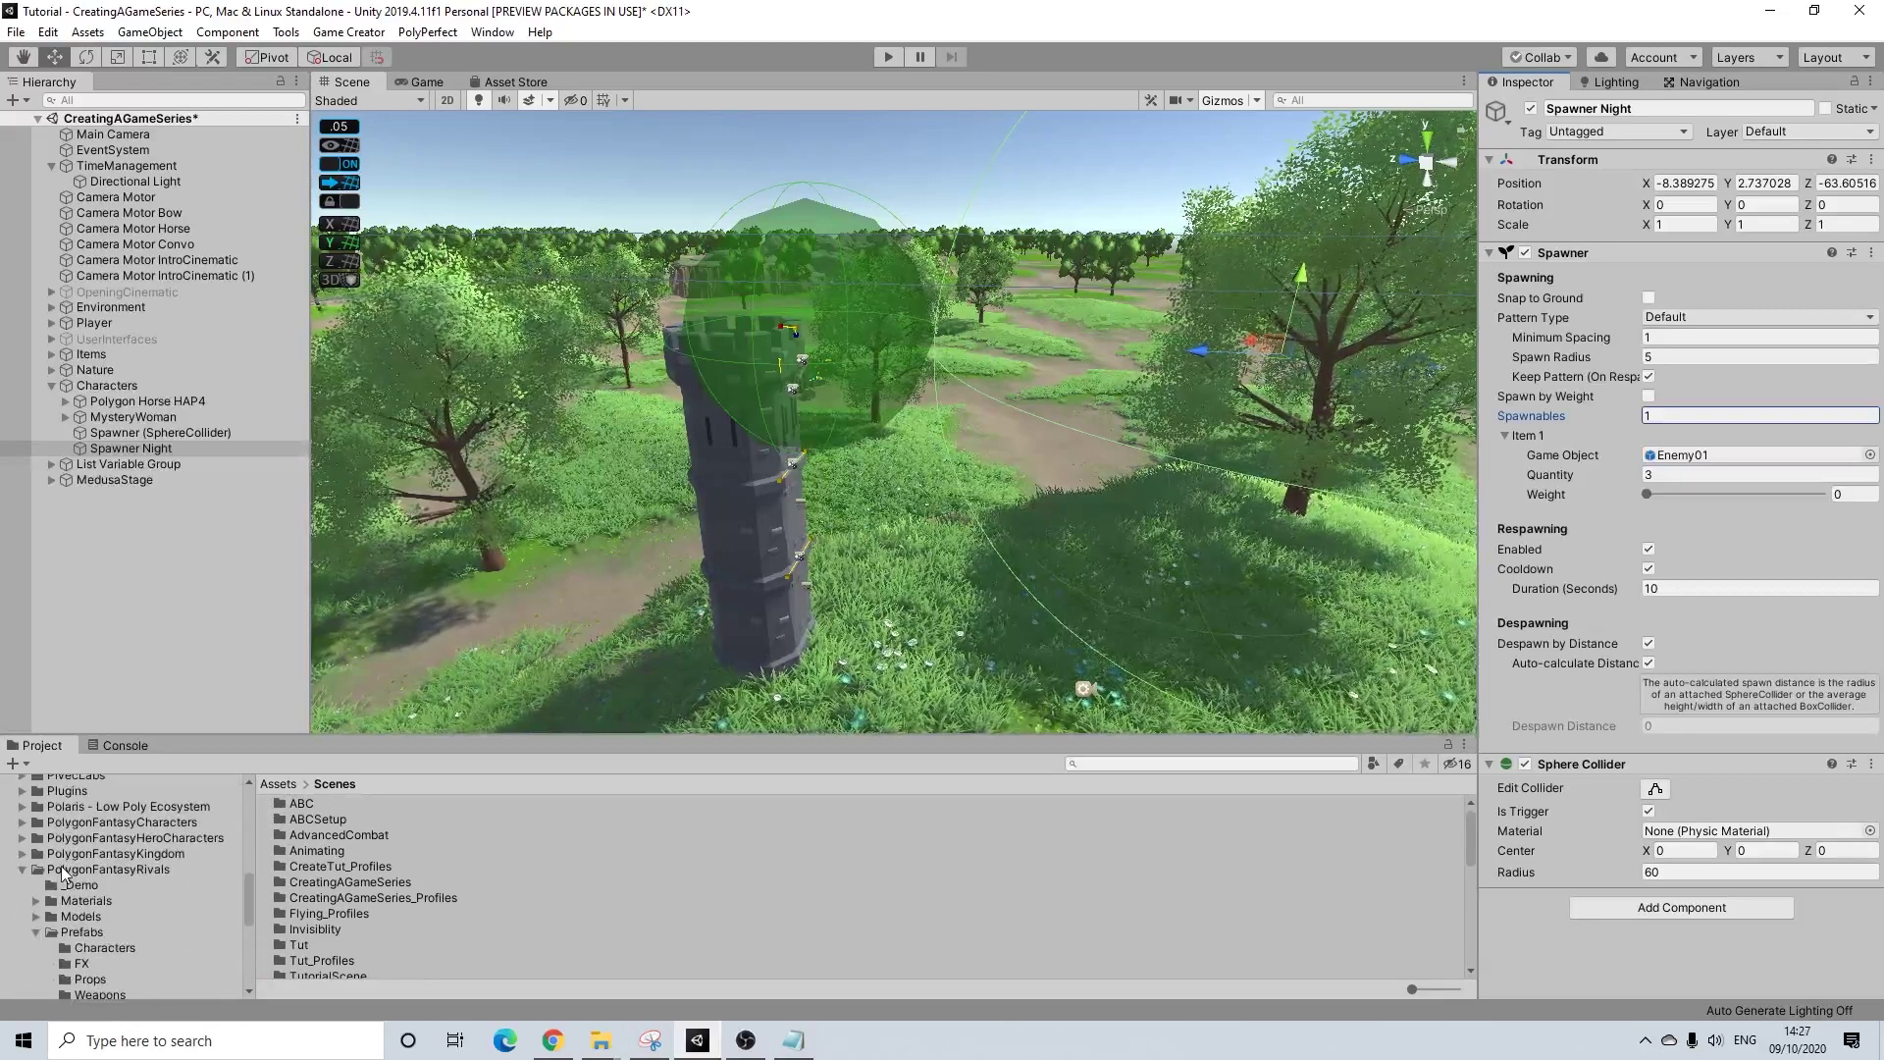
pyautogui.scroll(-3, 54, 898)
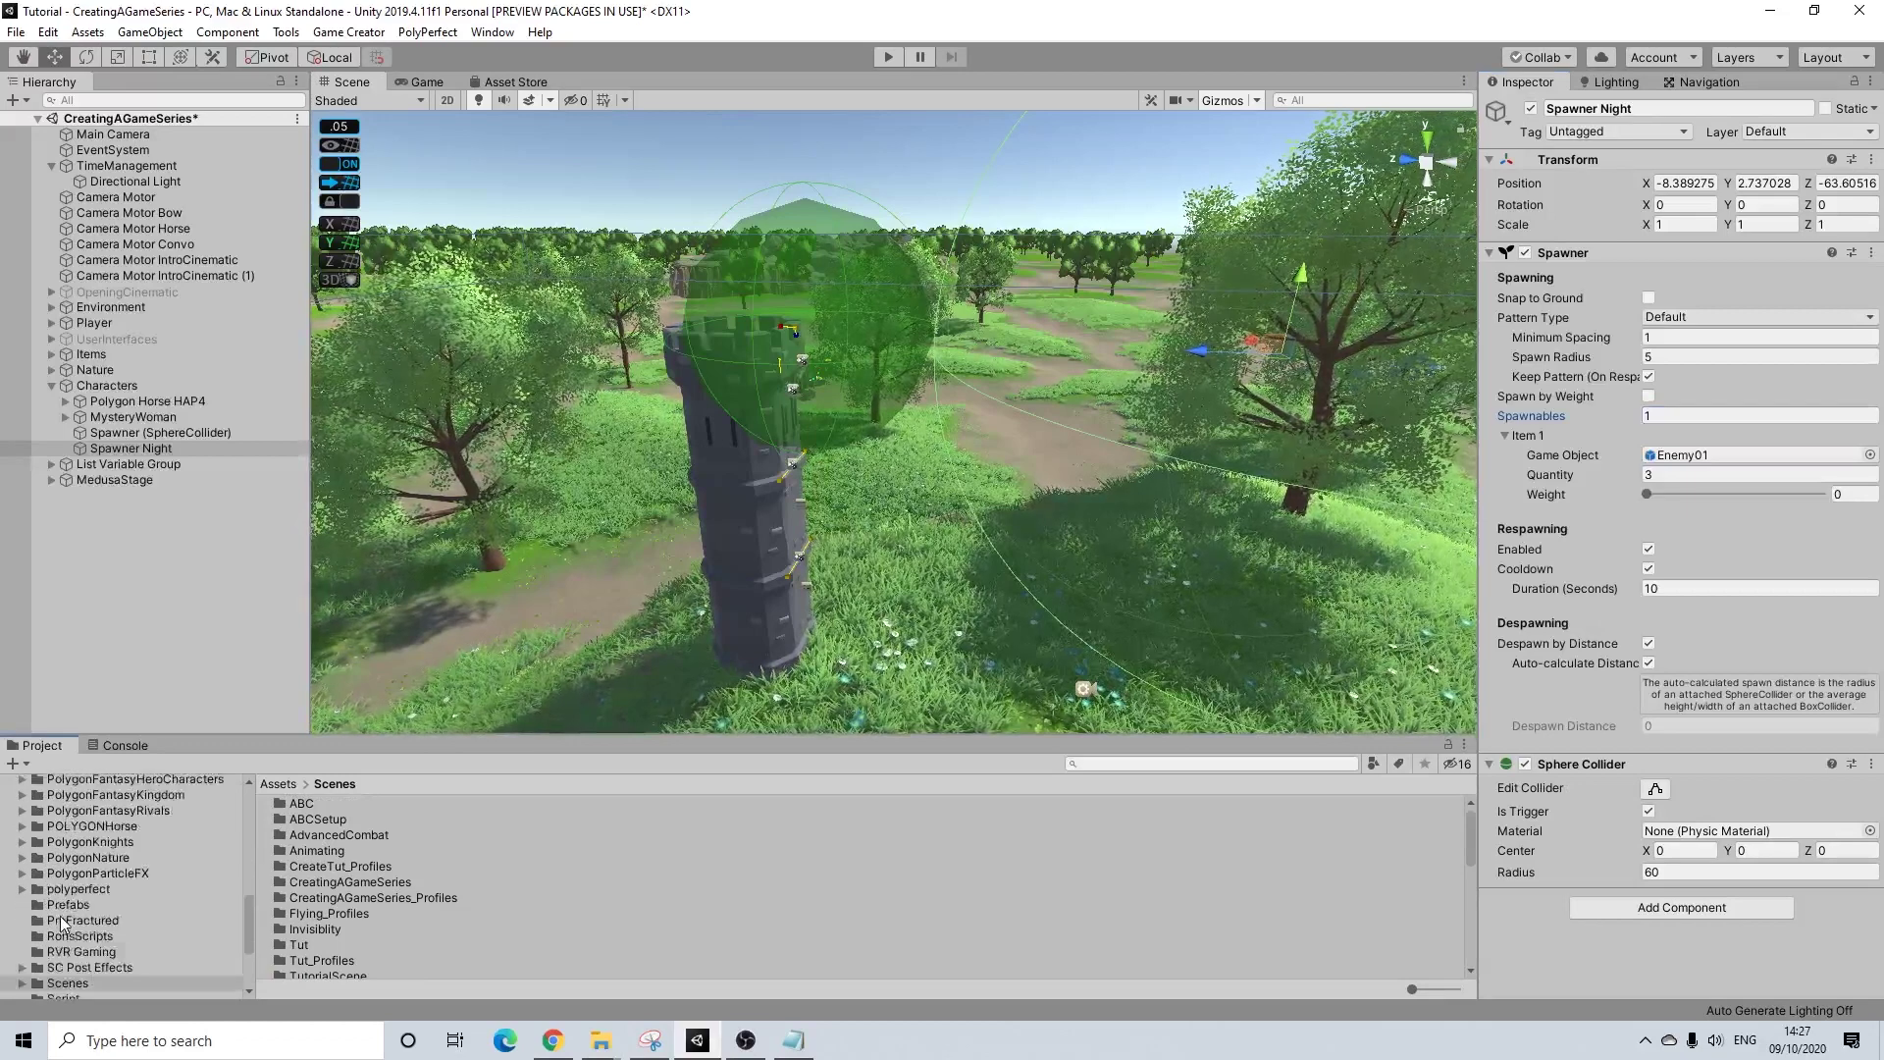
pyautogui.click(65, 904)
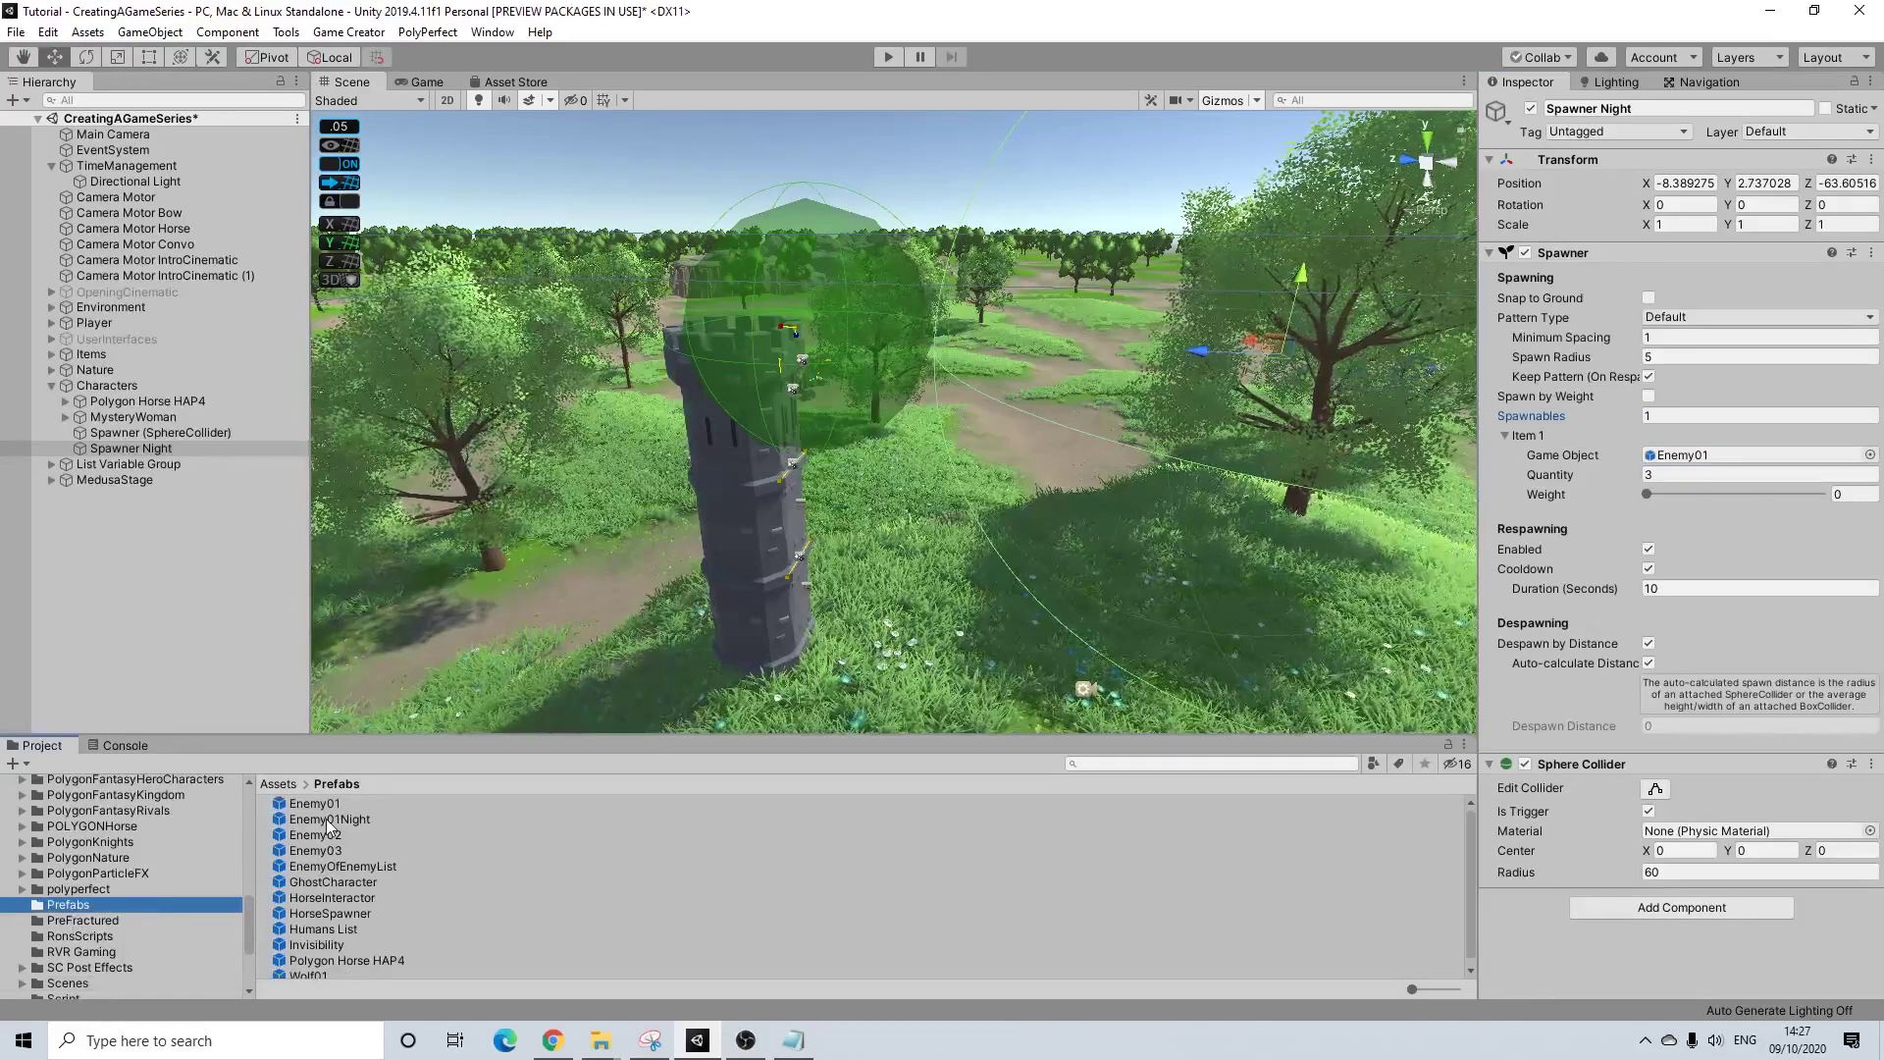
pyautogui.click(333, 818)
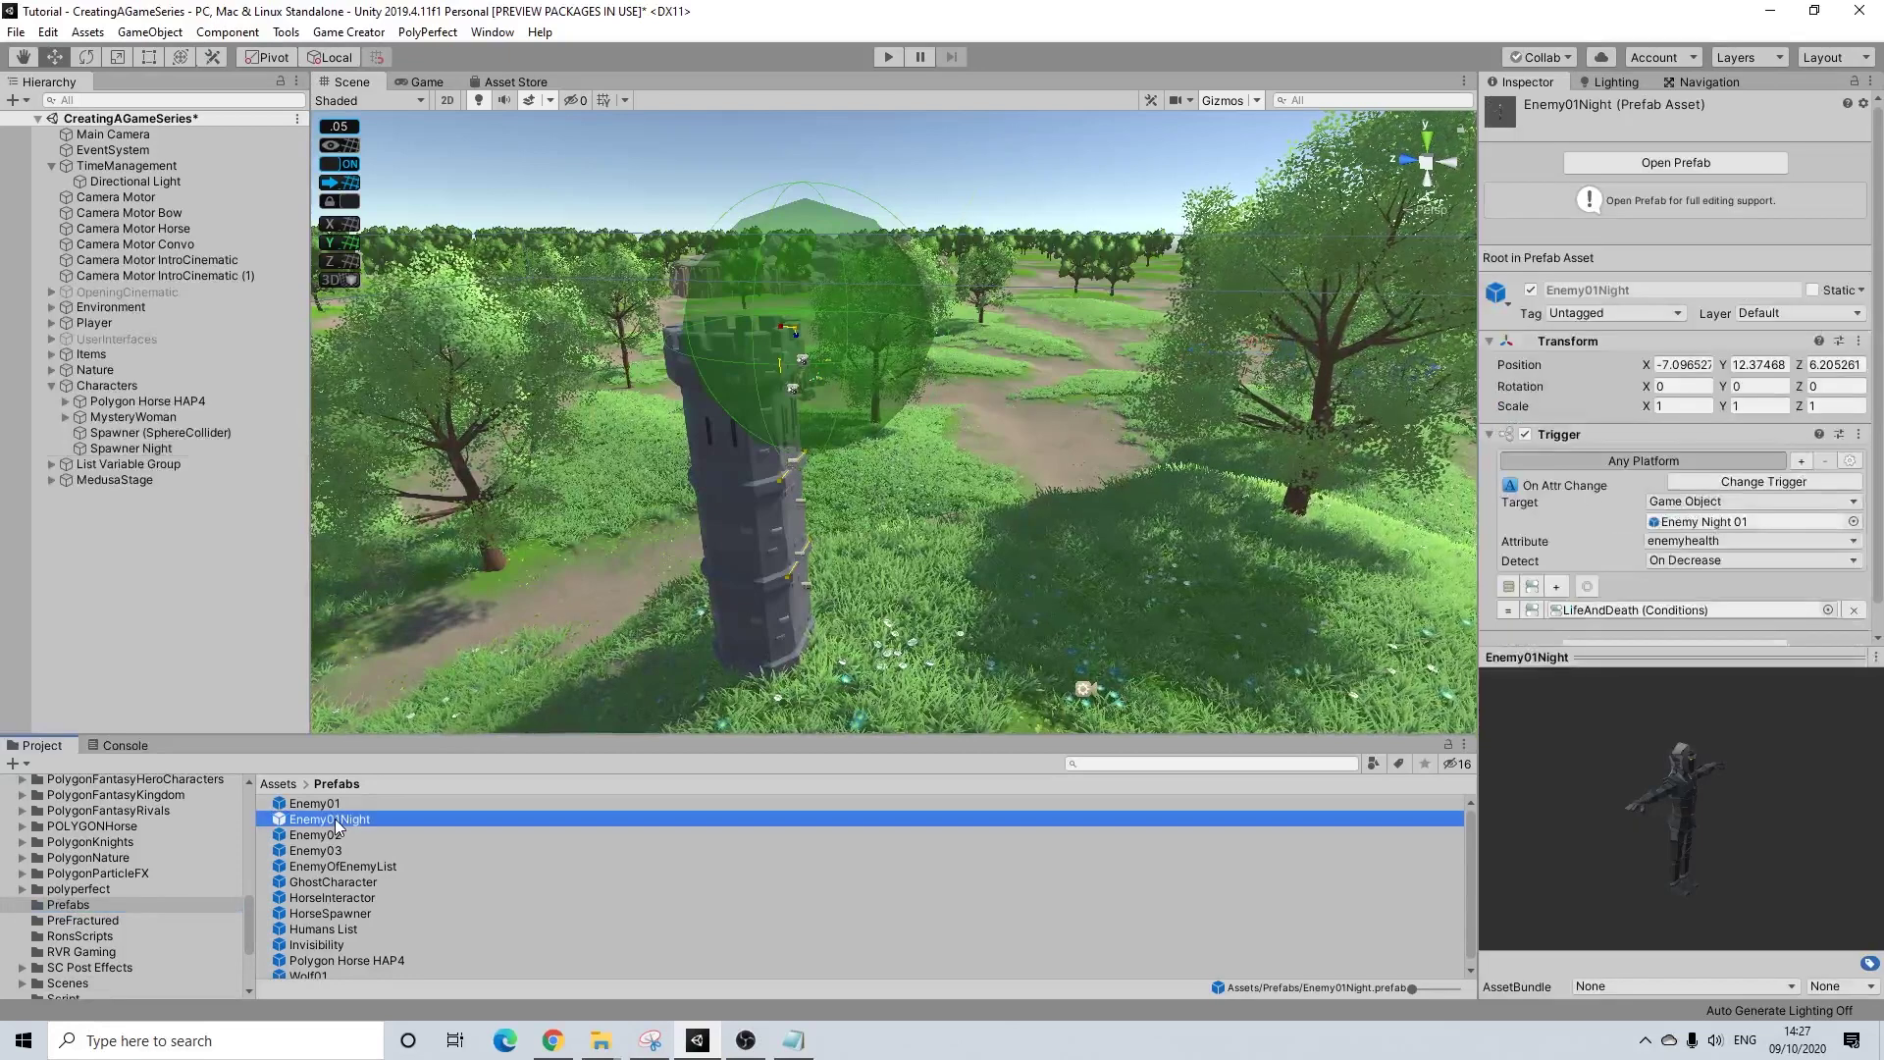
pyautogui.press('Delete')
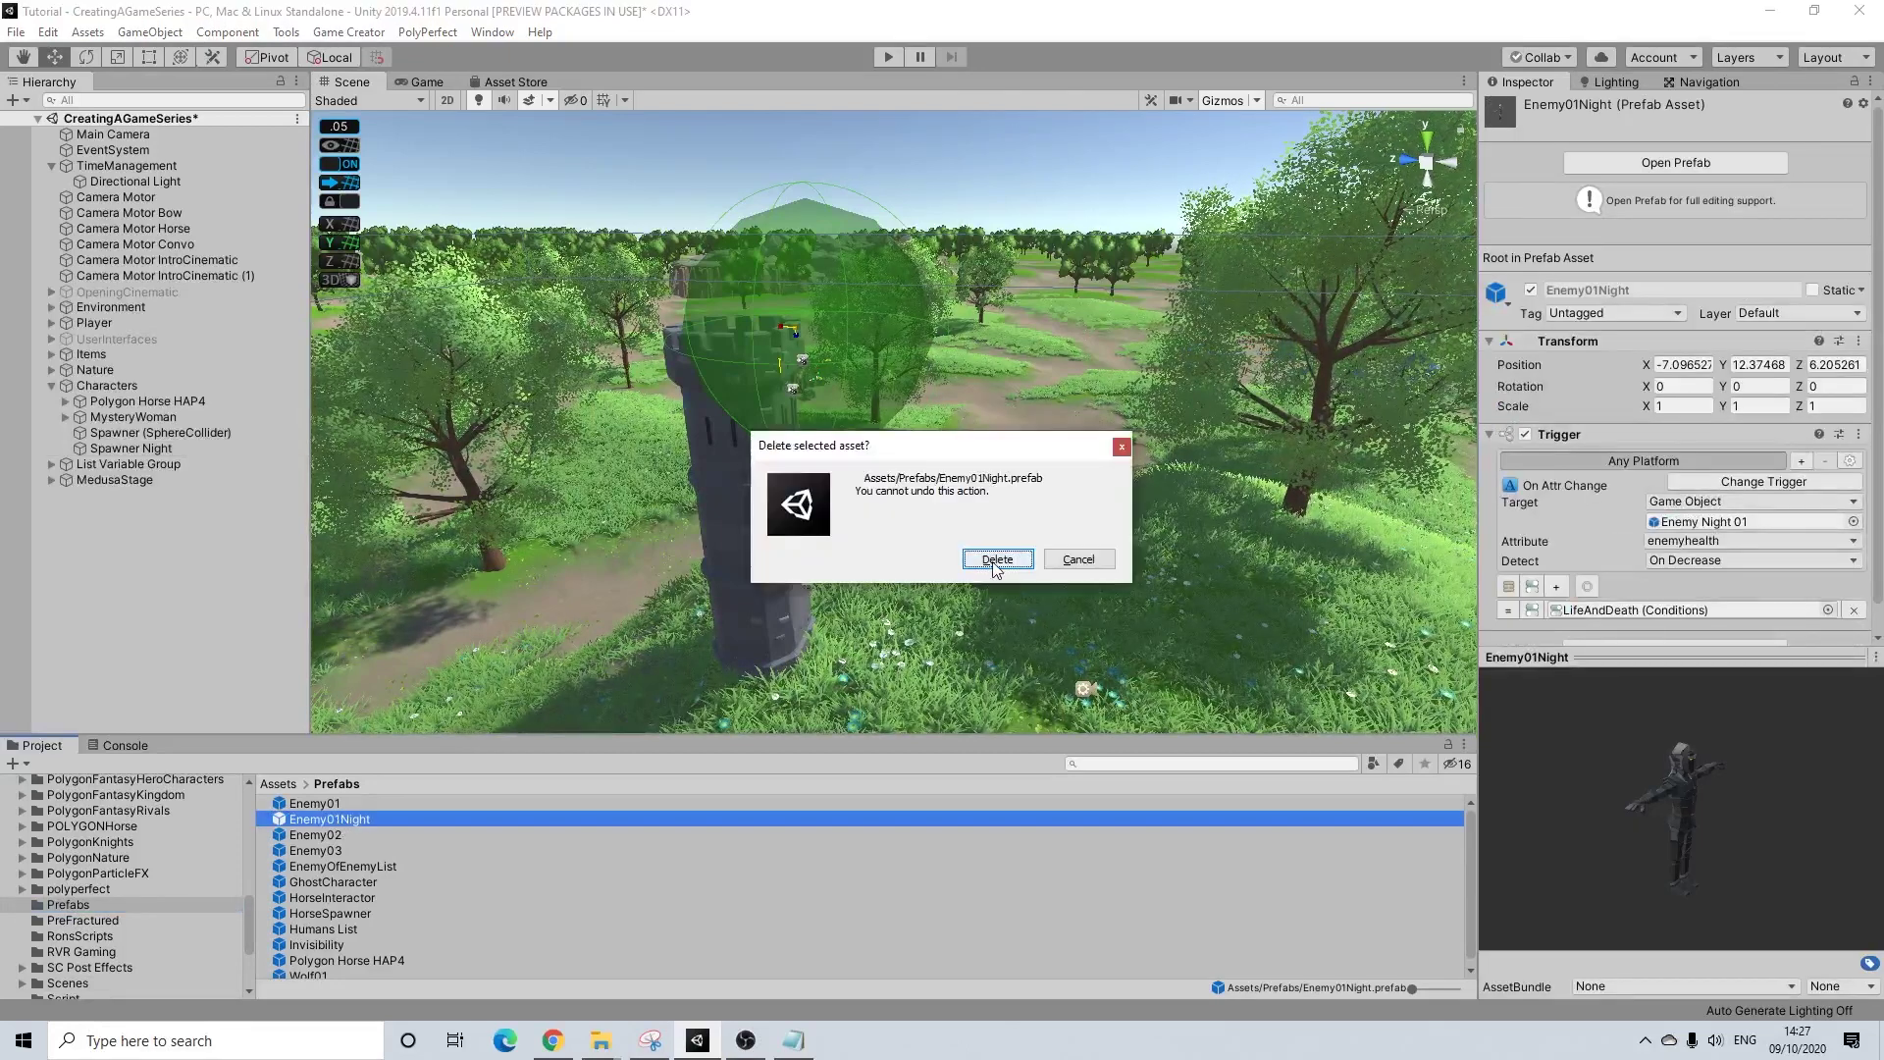
pyautogui.click(995, 561)
# - Place the Enemy01 prefab in the scene and unpack it
pyautogui.click(330, 802)
pyautogui.moveTo(330, 802); pyautogui.dragTo(603, 608)
pyautogui.press('f')
pyautogui.moveTo(677, 570); pyautogui.dragTo(1020, 755, button='middle')
pyautogui.scroll(-5, 1032, 590)
pyautogui.keyDown('alt'); pyautogui.moveTo(1032, 590); pyautogui.dragTo(1363, 581); pyautogui.keyUp('alt')
pyautogui.moveTo(991, 597); pyautogui.dragTo(1159, 561, button='middle')
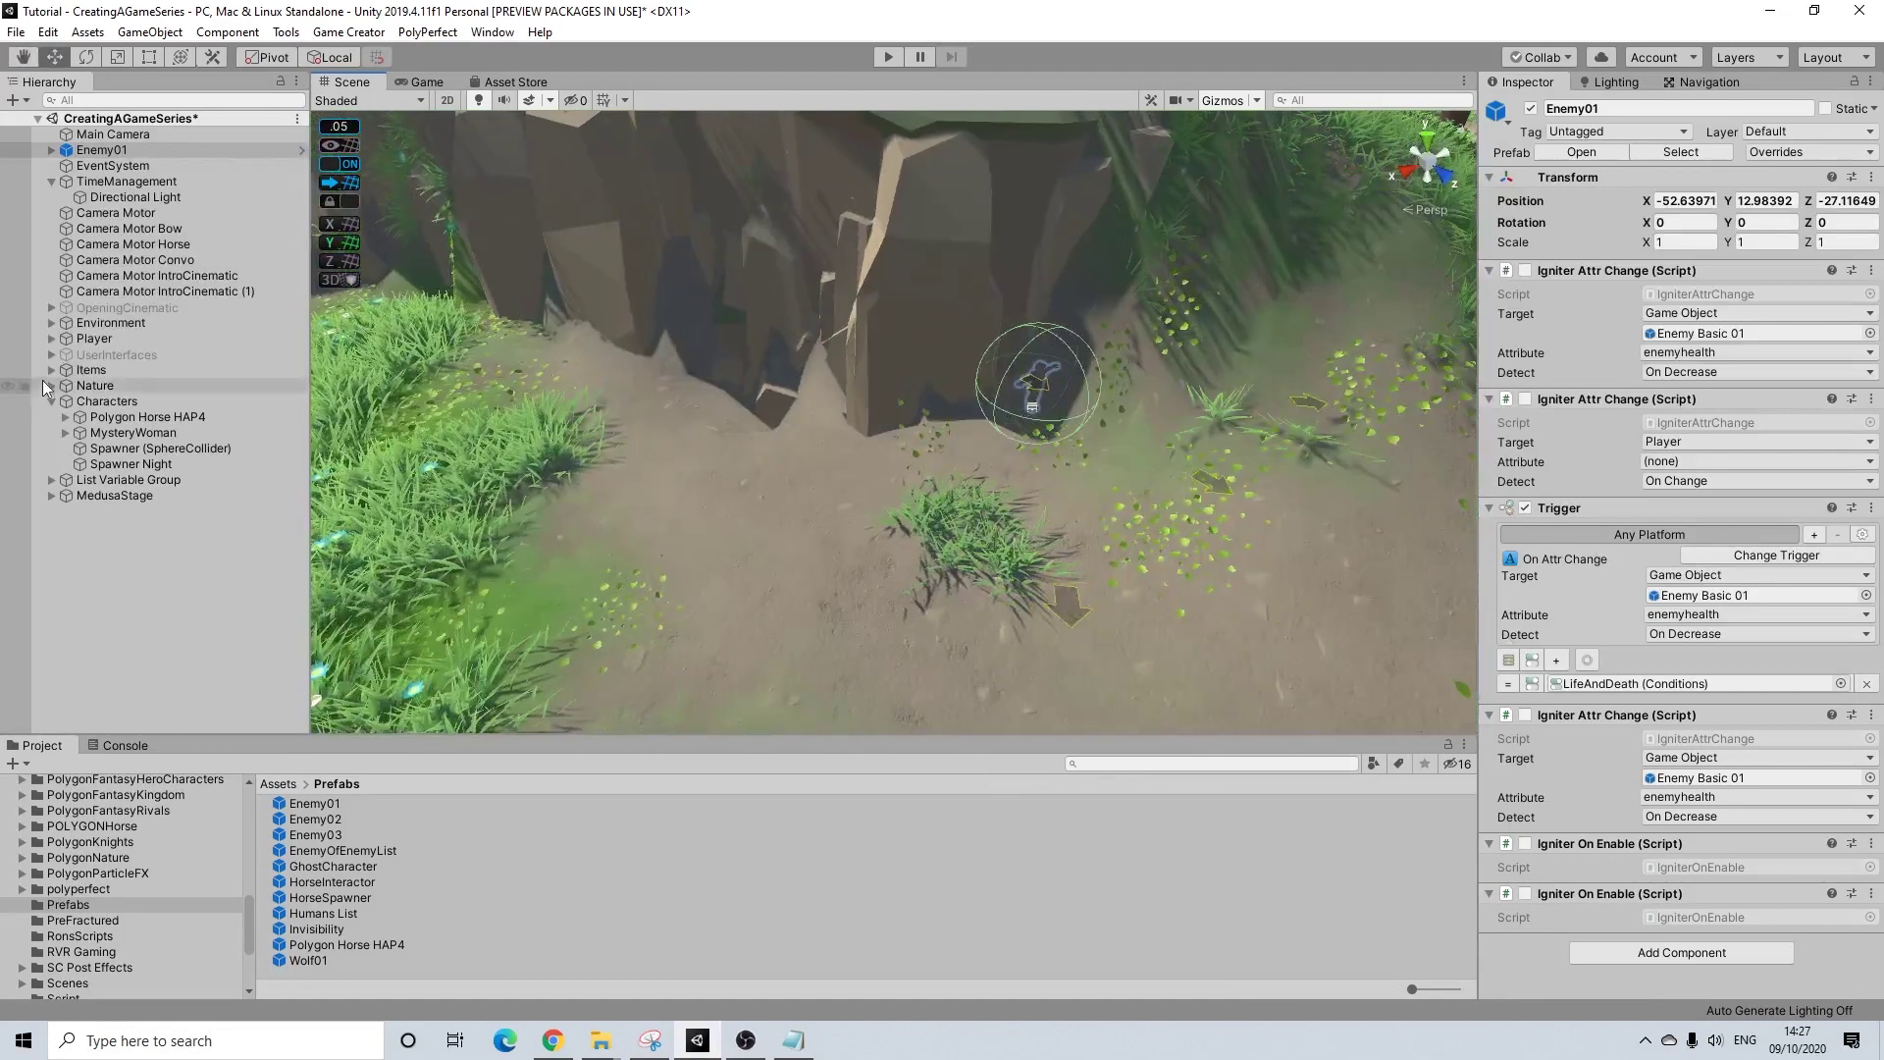
pyautogui.rightClick(112, 152)
pyautogui.click(195, 378)
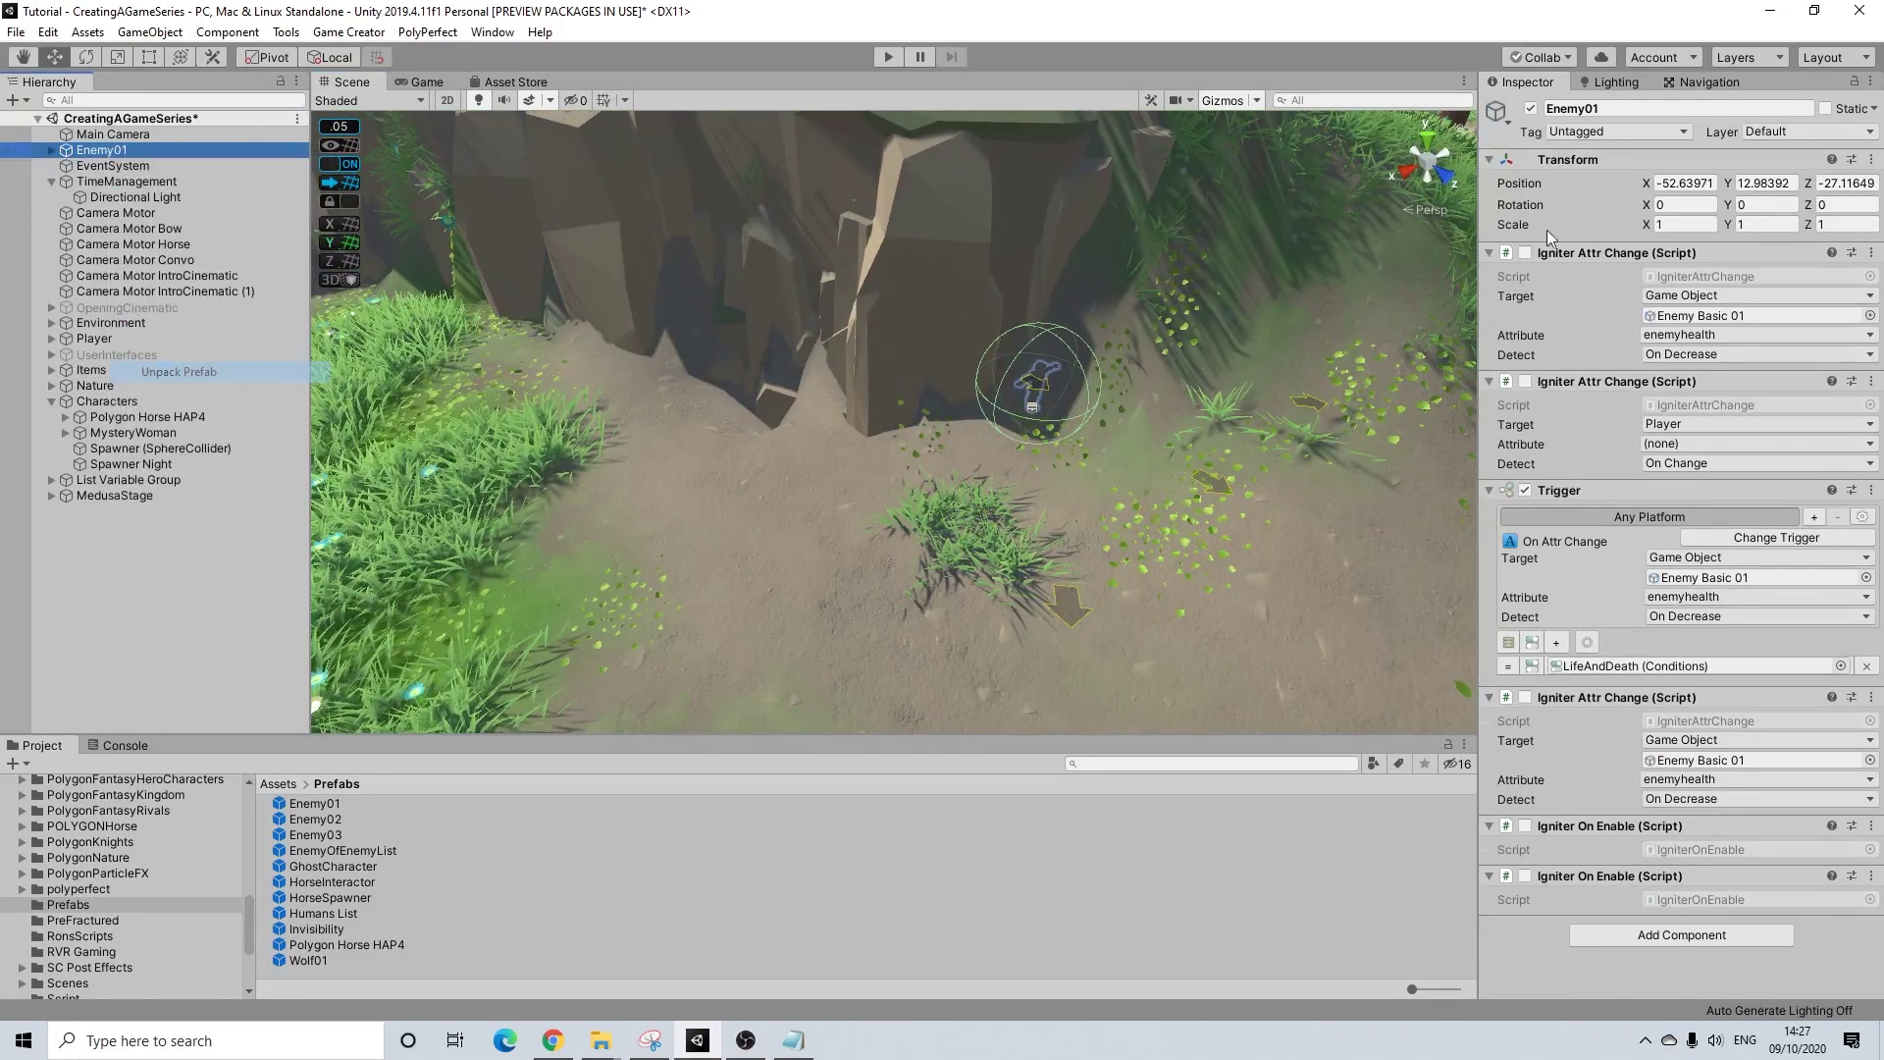
# - Set the Y position of the child Enemy Basic 01 to 0 and rename its parent Enemy01 to Enemy01Night
pyautogui.click(52, 150)
pyautogui.click(1756, 184)
pyautogui.write('0')
pyautogui.keyDown('alt'); pyautogui.moveTo(1379, 378); pyautogui.dragTo(976, 358); pyautogui.keyUp('alt')
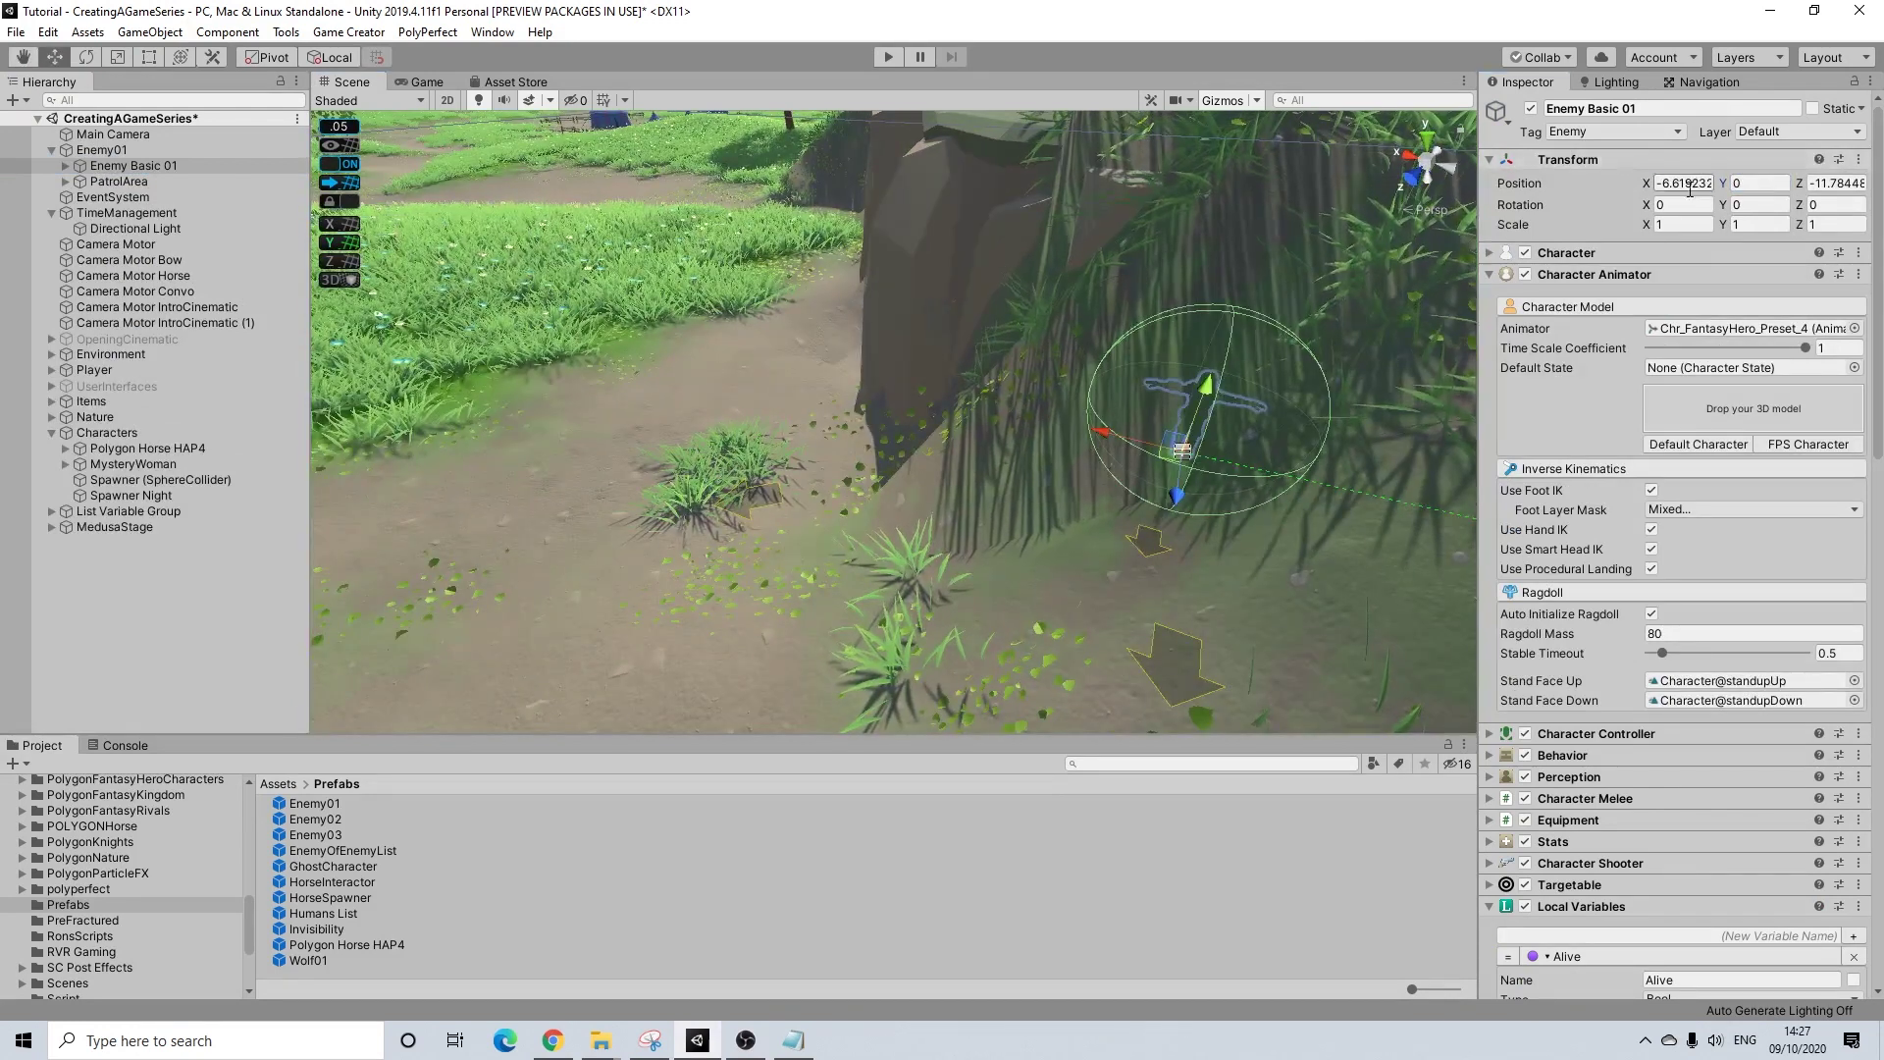
pyautogui.rightClick(108, 151)
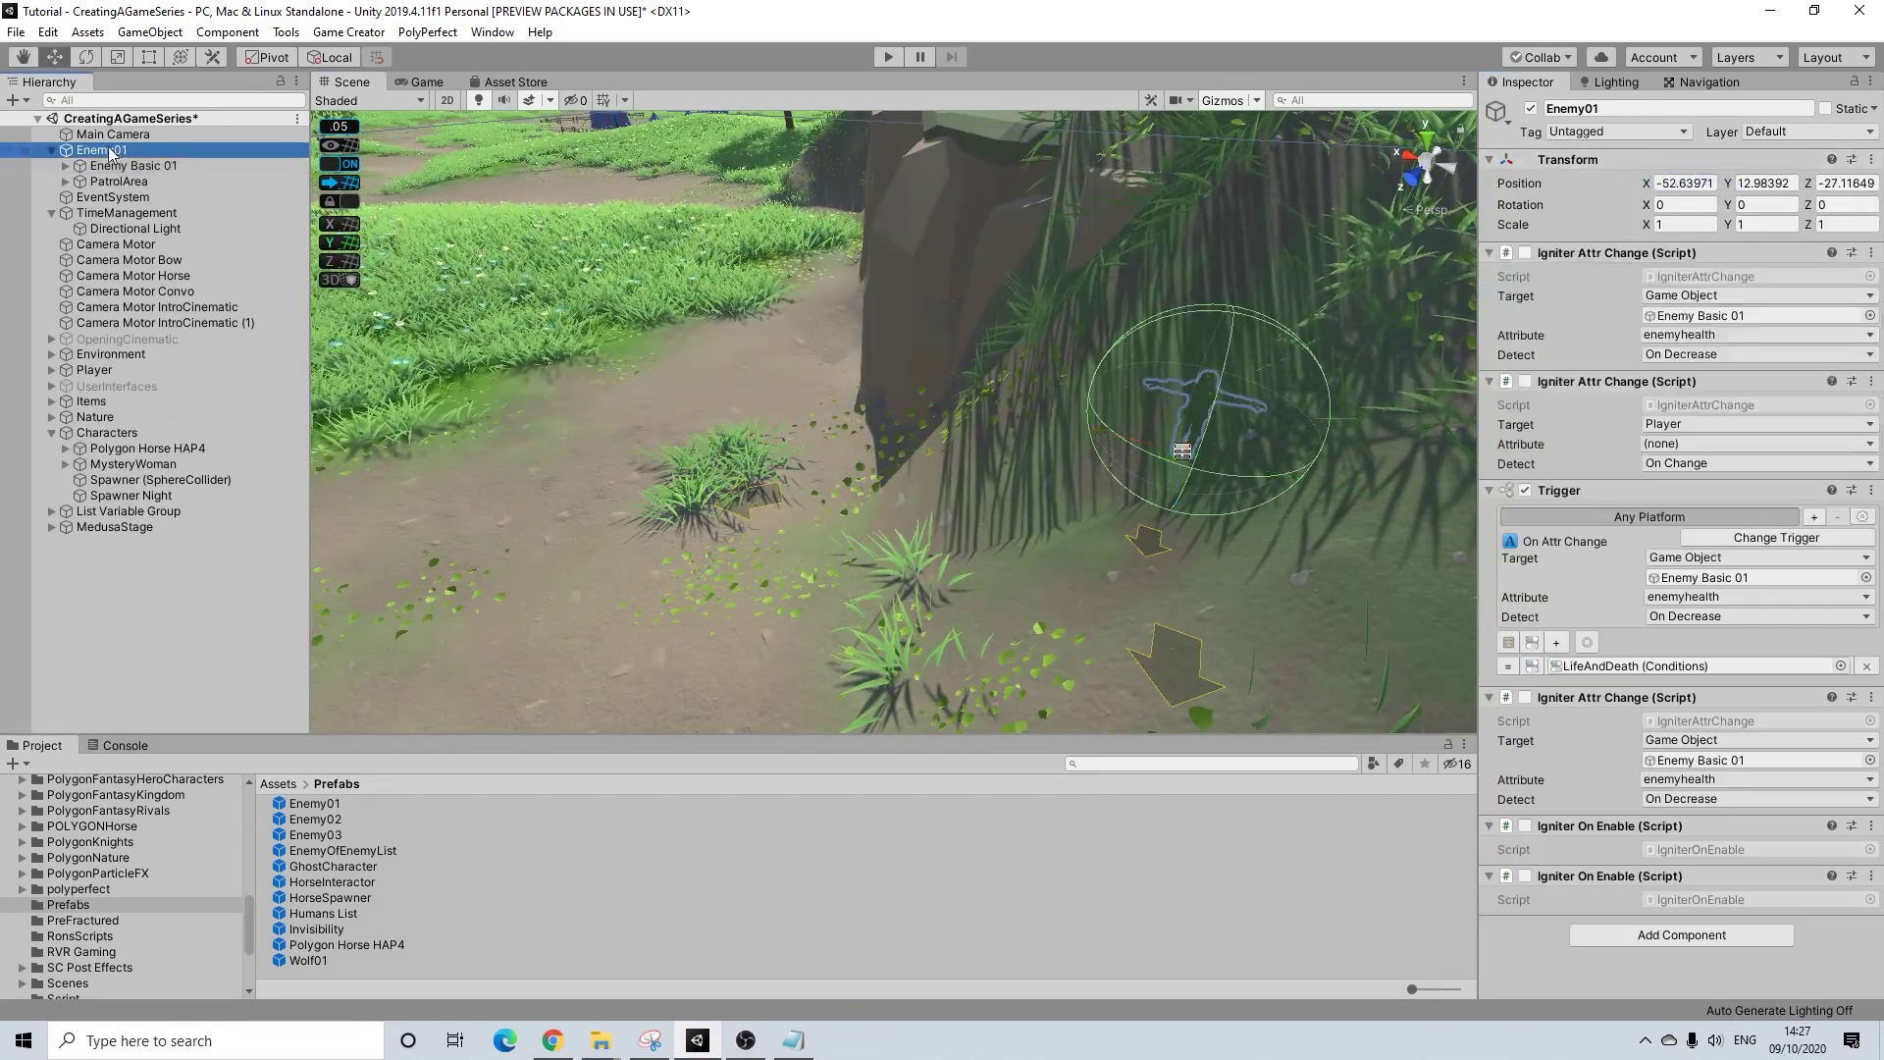
pyautogui.click(140, 218)
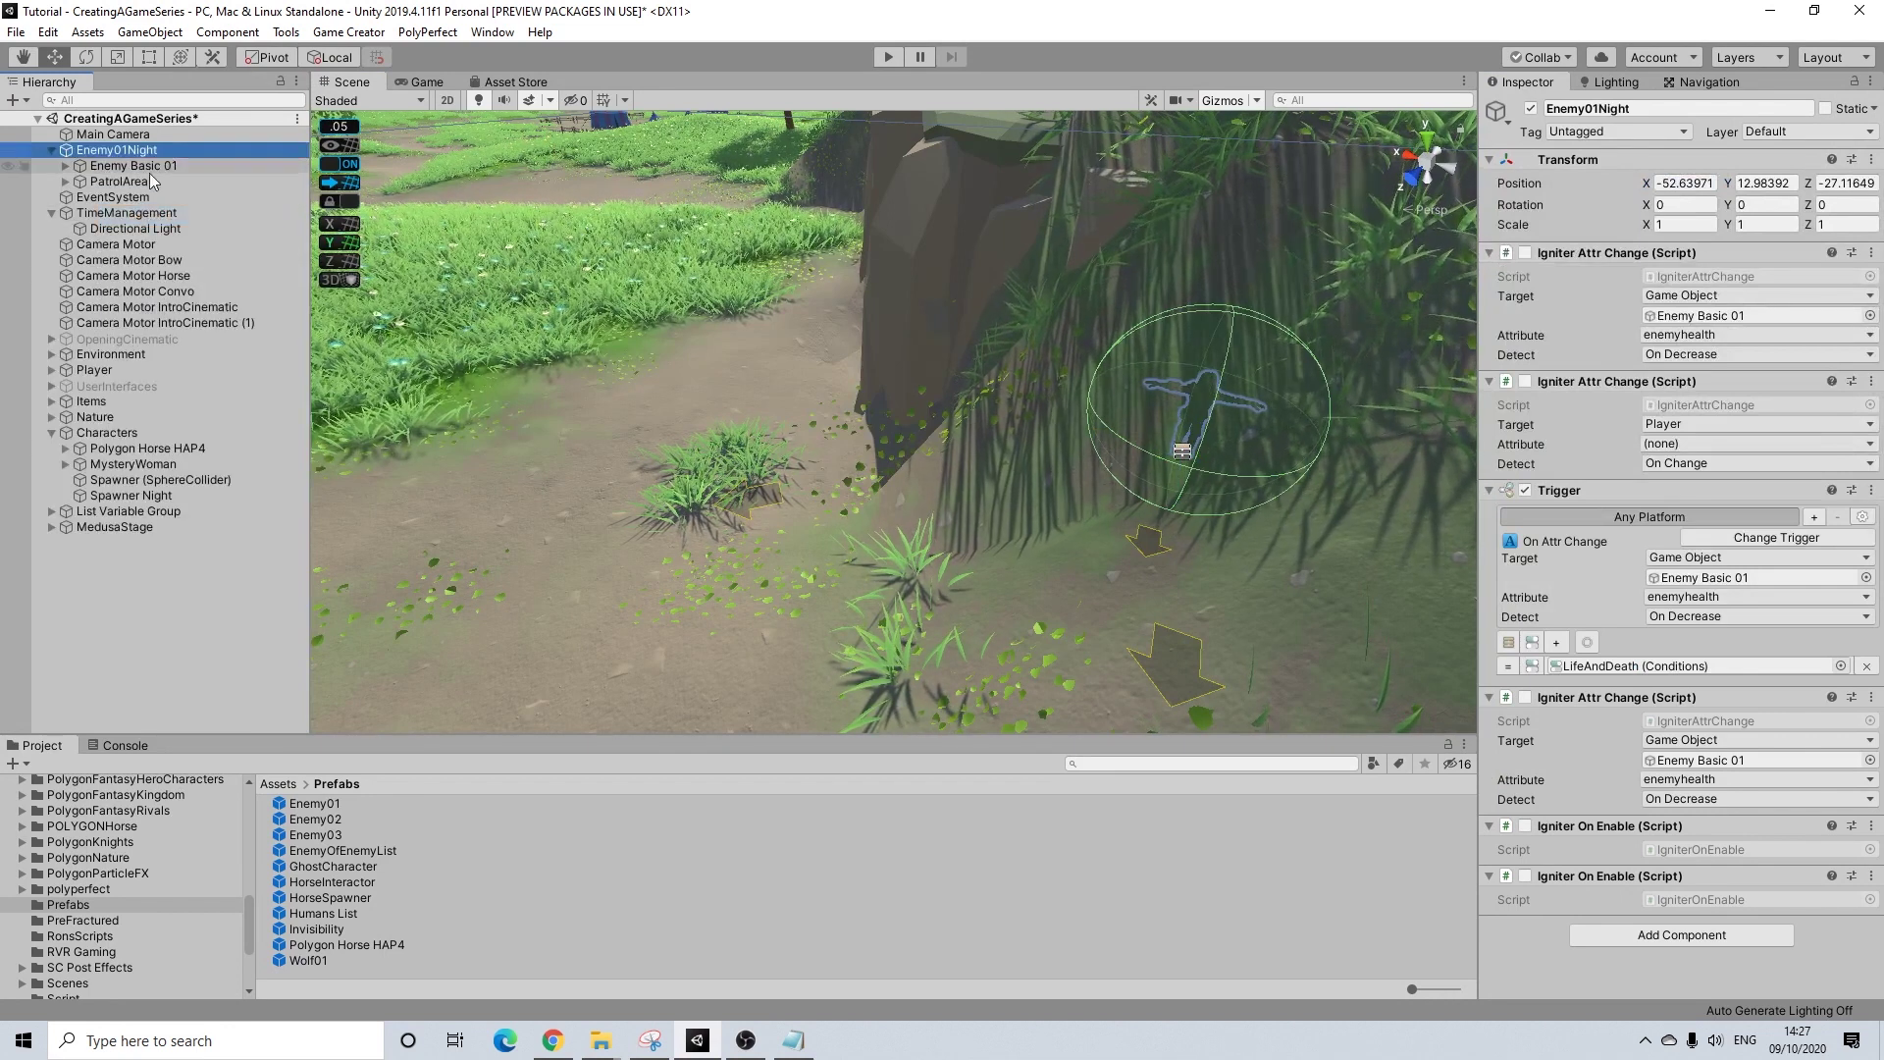
# - Rename the child Enemy Basic 01 to Enemy Night 01 and move Enemy01Night to about X -38.3, beside the dirt path
pyautogui.rightClick(149, 170)
pyautogui.click(206, 231)
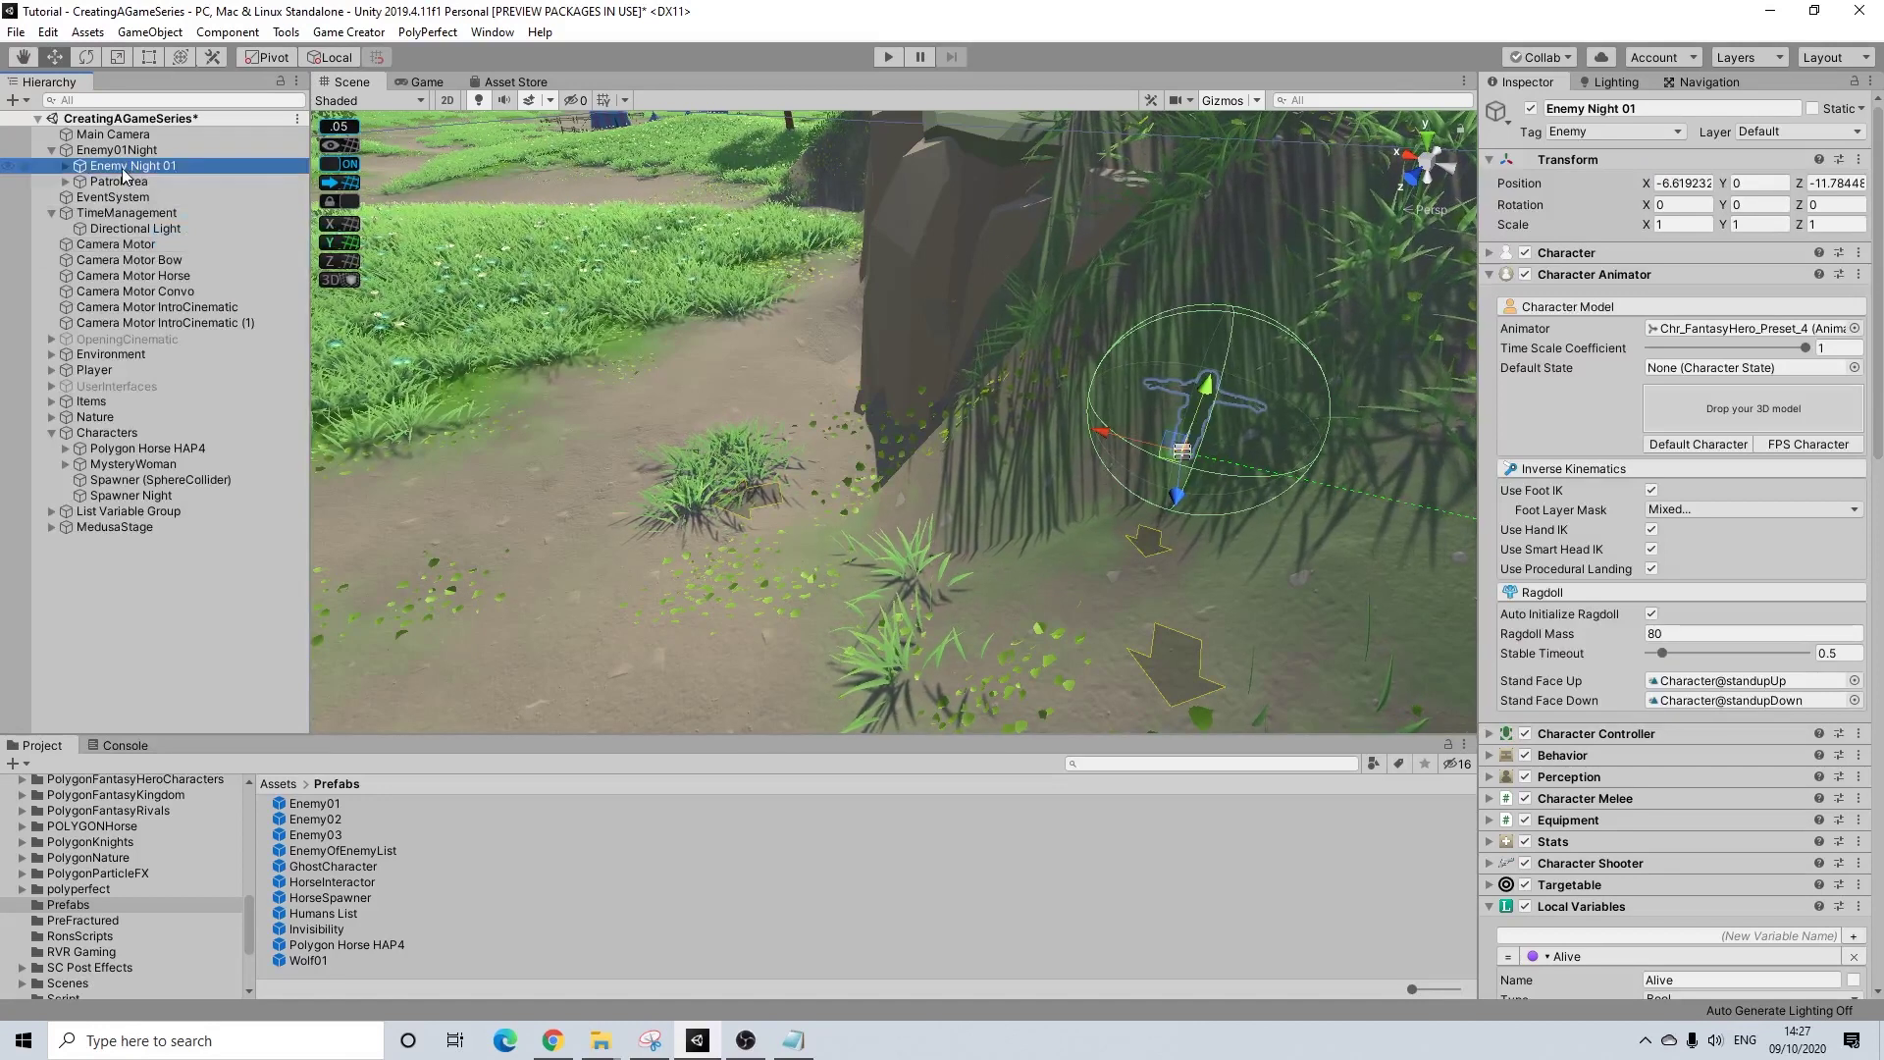
pyautogui.doubleClick(125, 168)
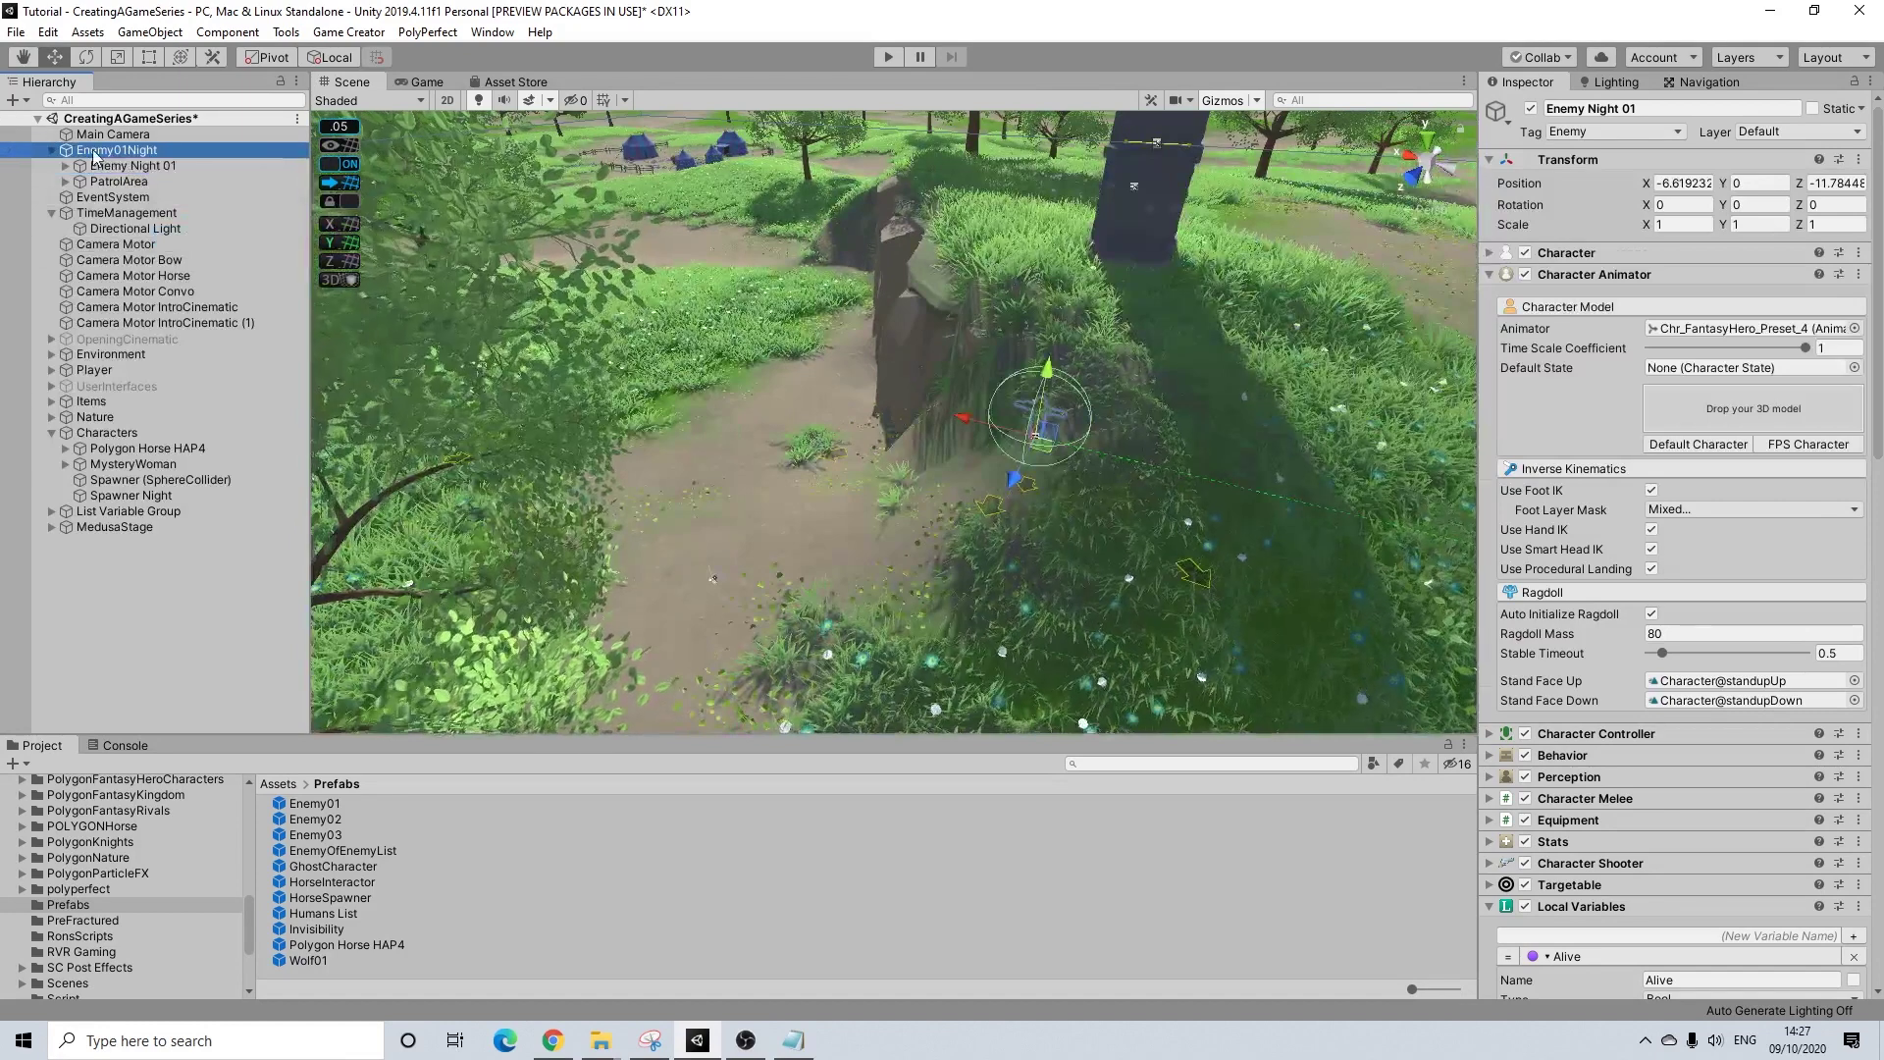
pyautogui.click(93, 149)
pyautogui.moveTo(585, 528); pyautogui.dragTo(300, 397)
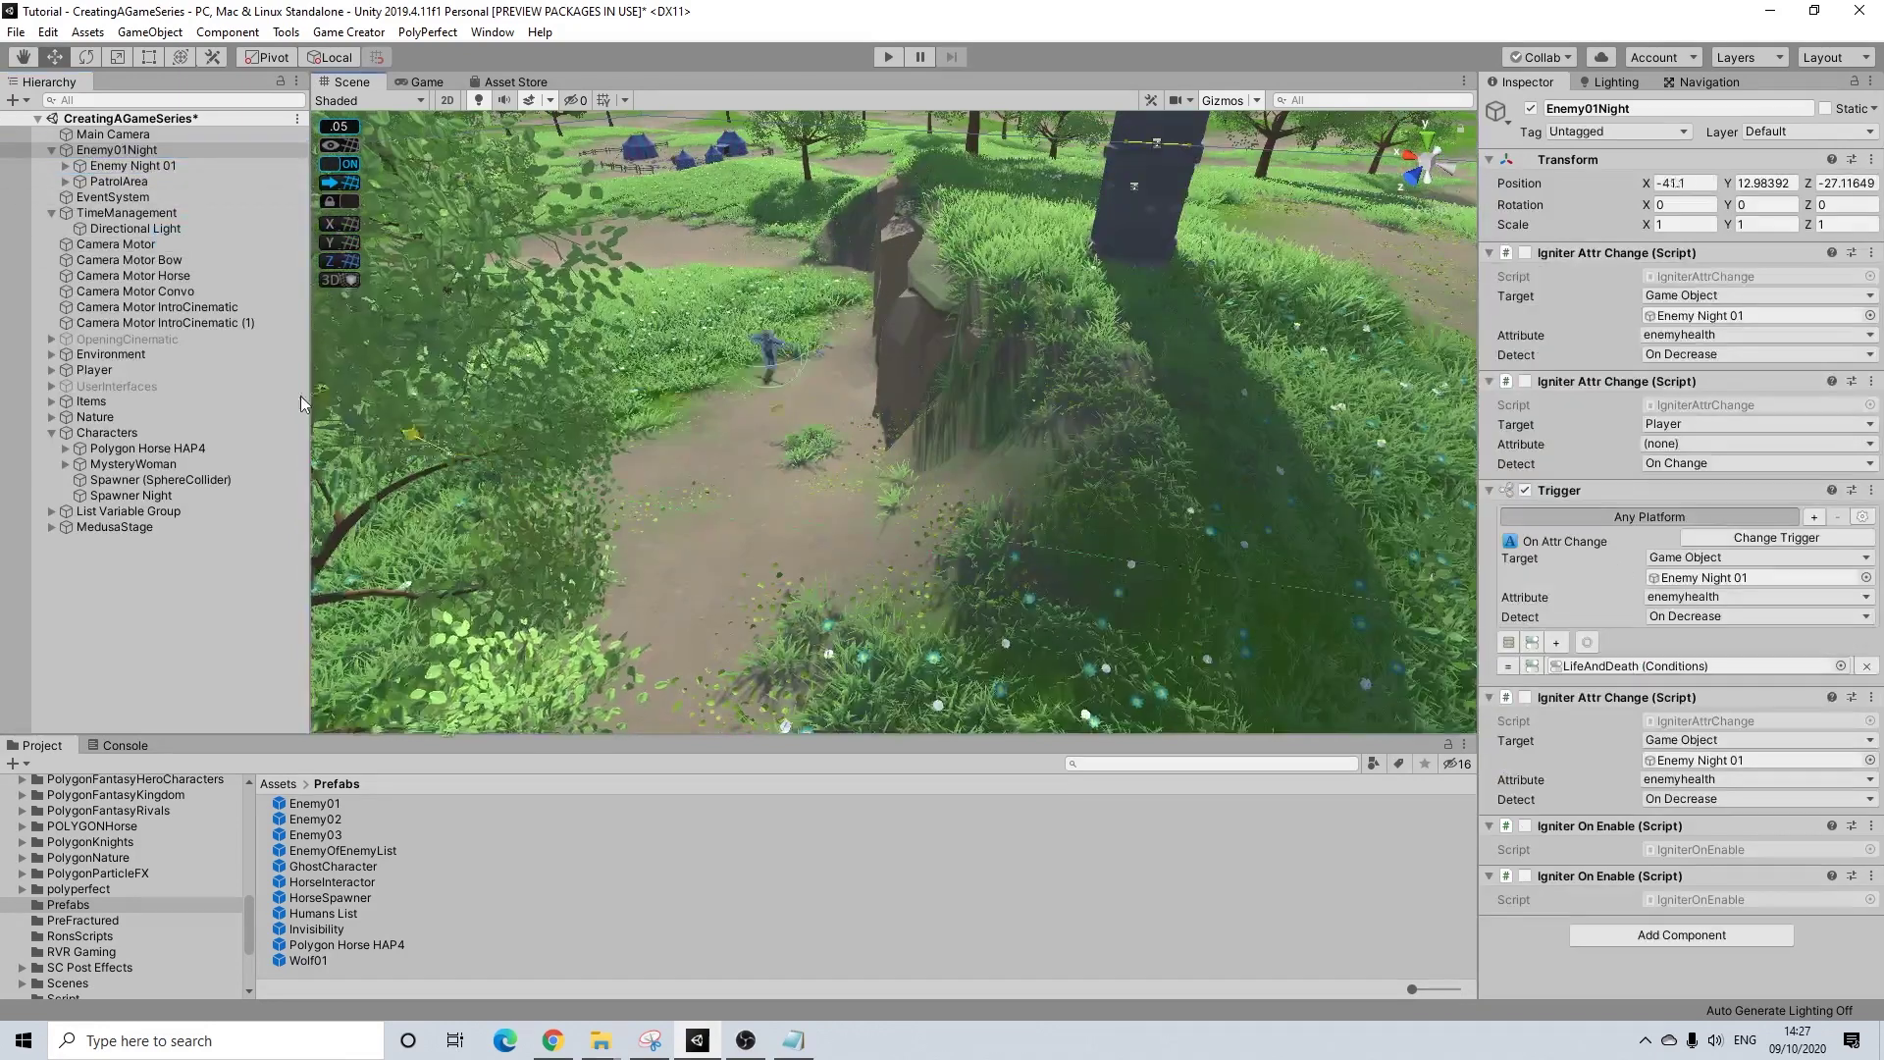
pyautogui.scroll(6, 951, 439)
pyautogui.moveTo(799, 408); pyautogui.dragTo(936, 504, button='middle')
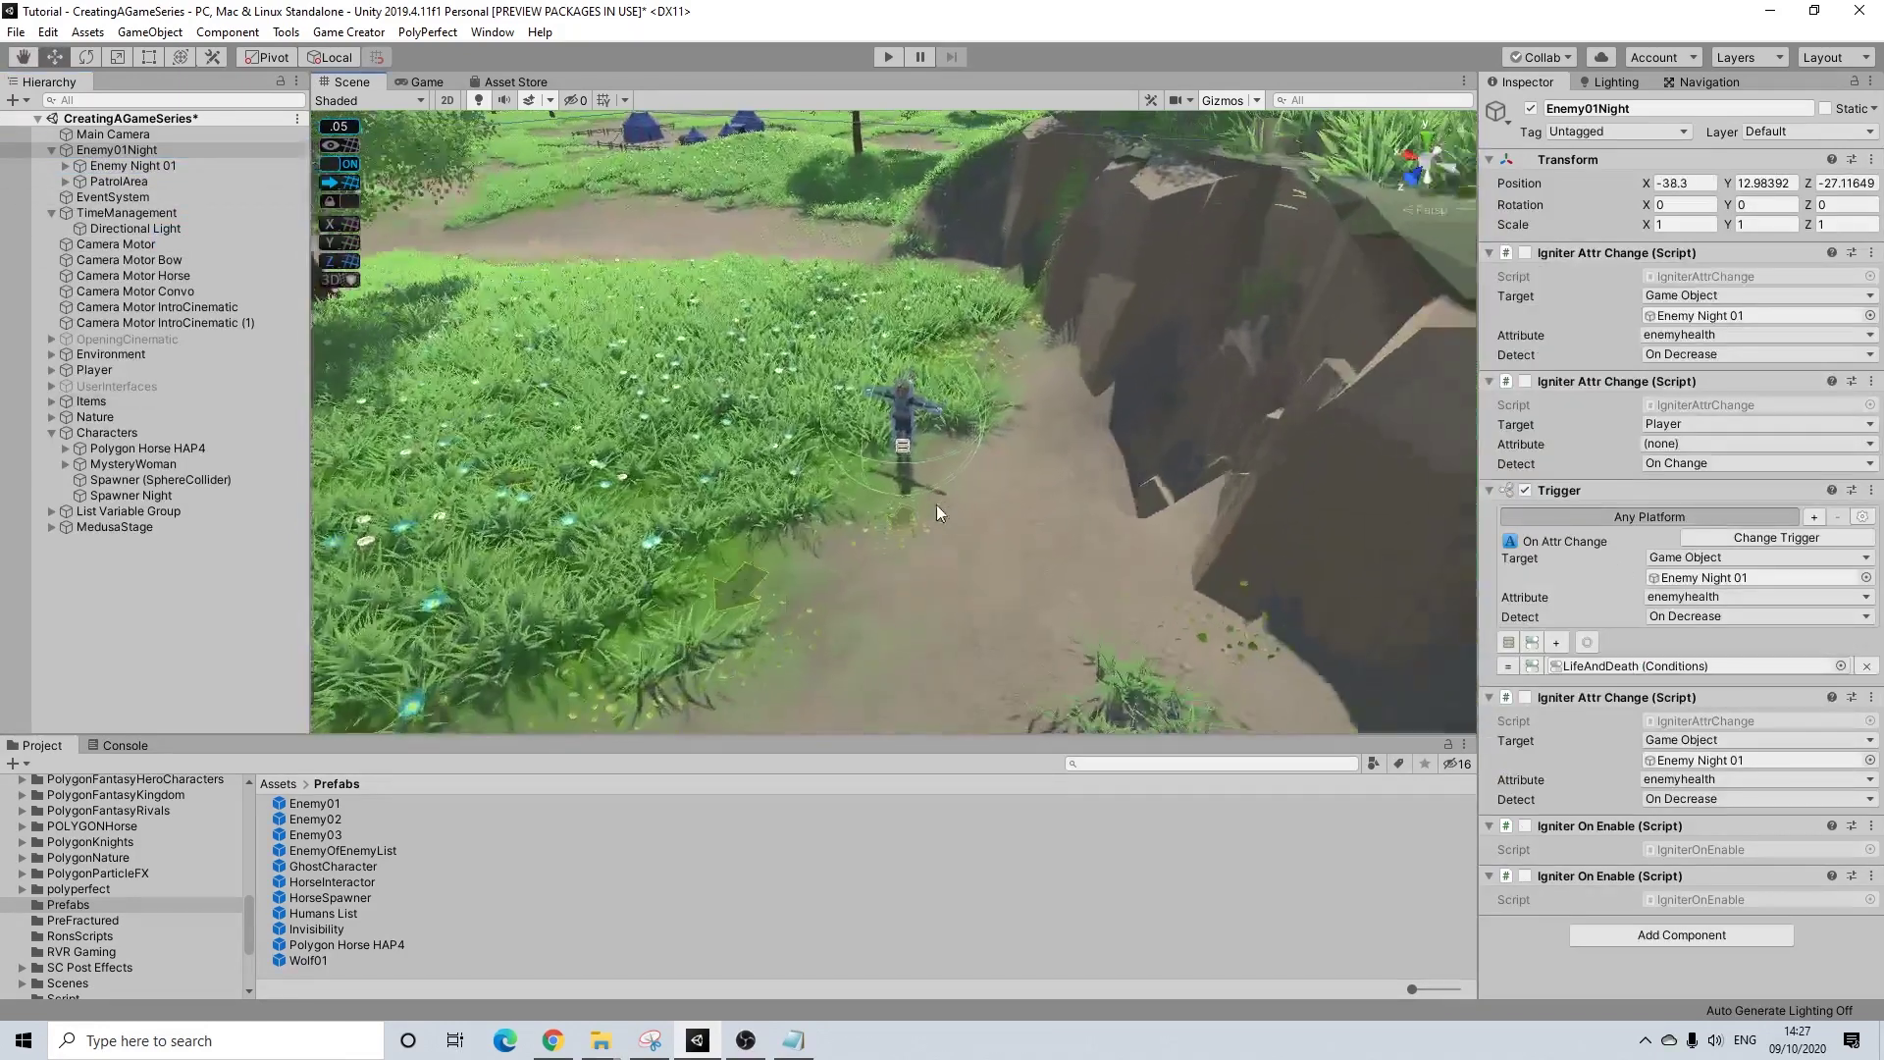
pyautogui.scroll(6, 938, 496)
pyautogui.keyDown('alt'); pyautogui.moveTo(938, 496); pyautogui.dragTo(915, 450); pyautogui.keyUp('alt')
pyautogui.scroll(5, 917, 458)
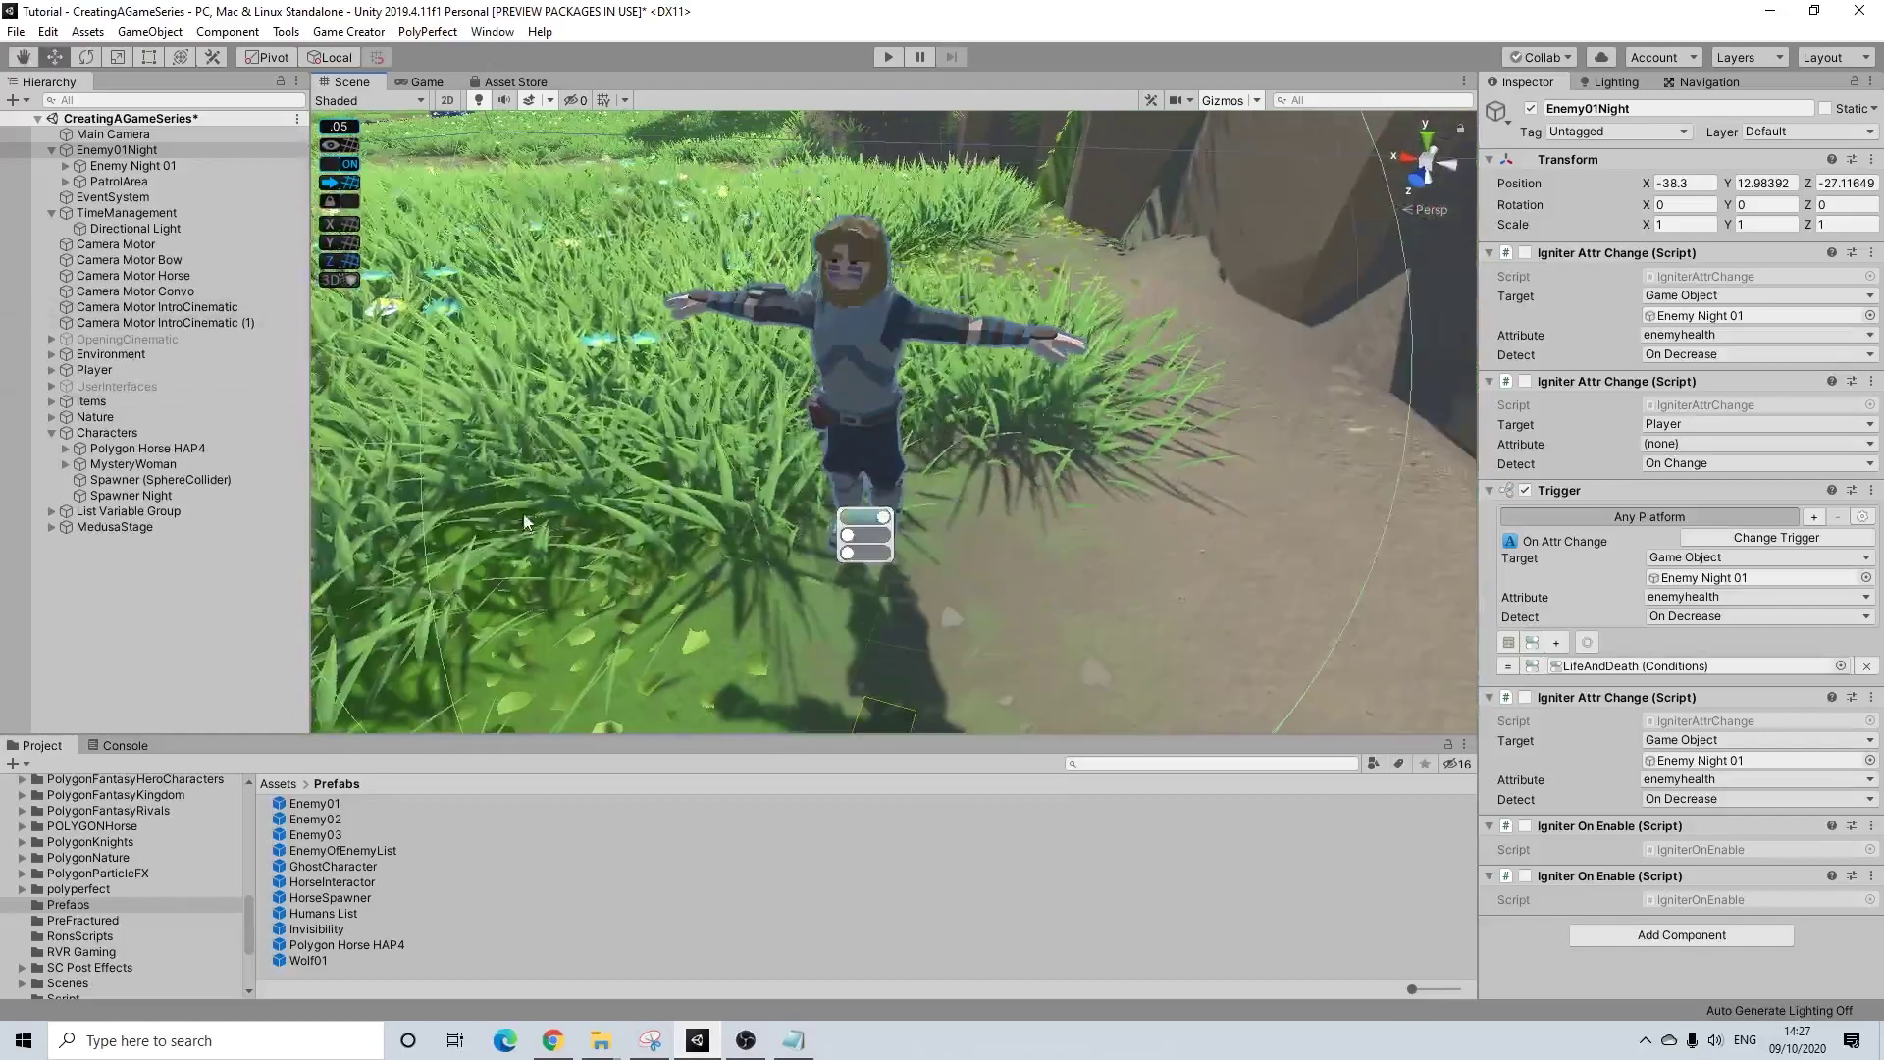
# - Open the Characters prefabs folder of PolygonFantasyRivals and look through its character models
pyautogui.scroll(5, 116, 868)
pyautogui.scroll(-3, 116, 867)
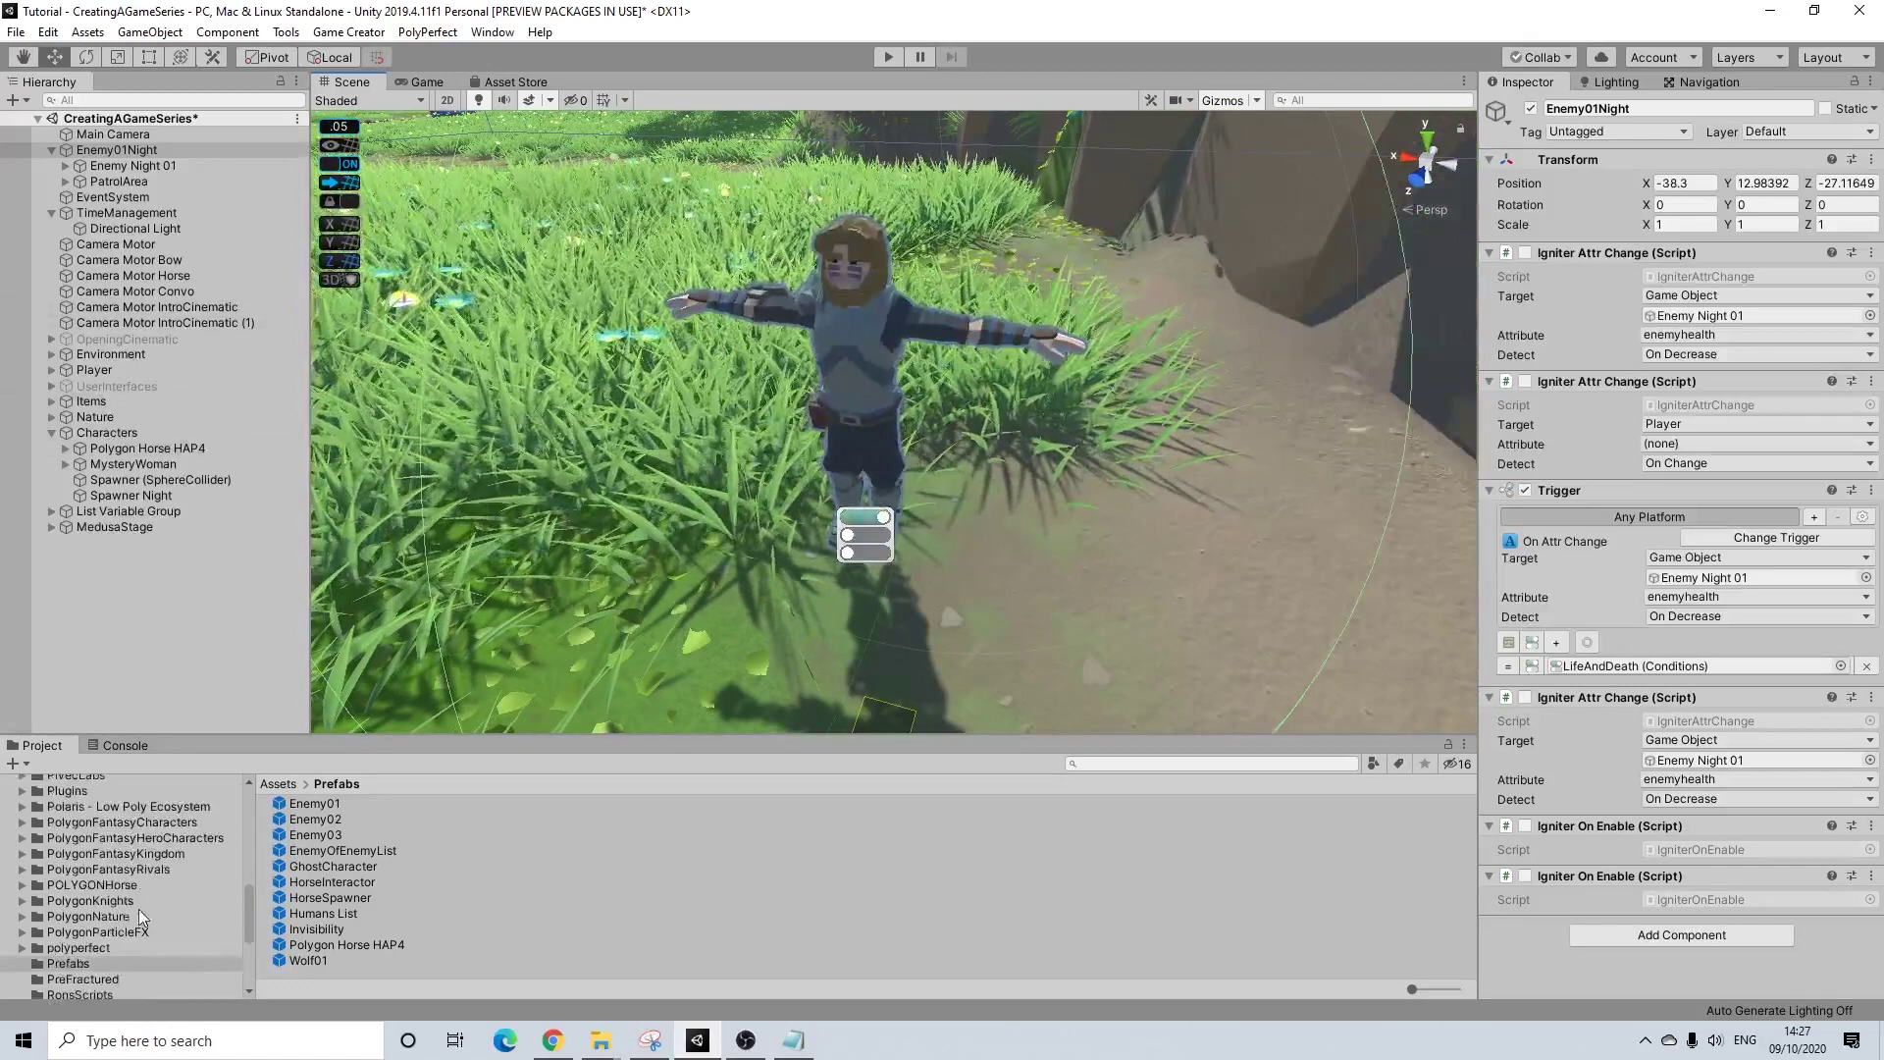
pyautogui.click(135, 869)
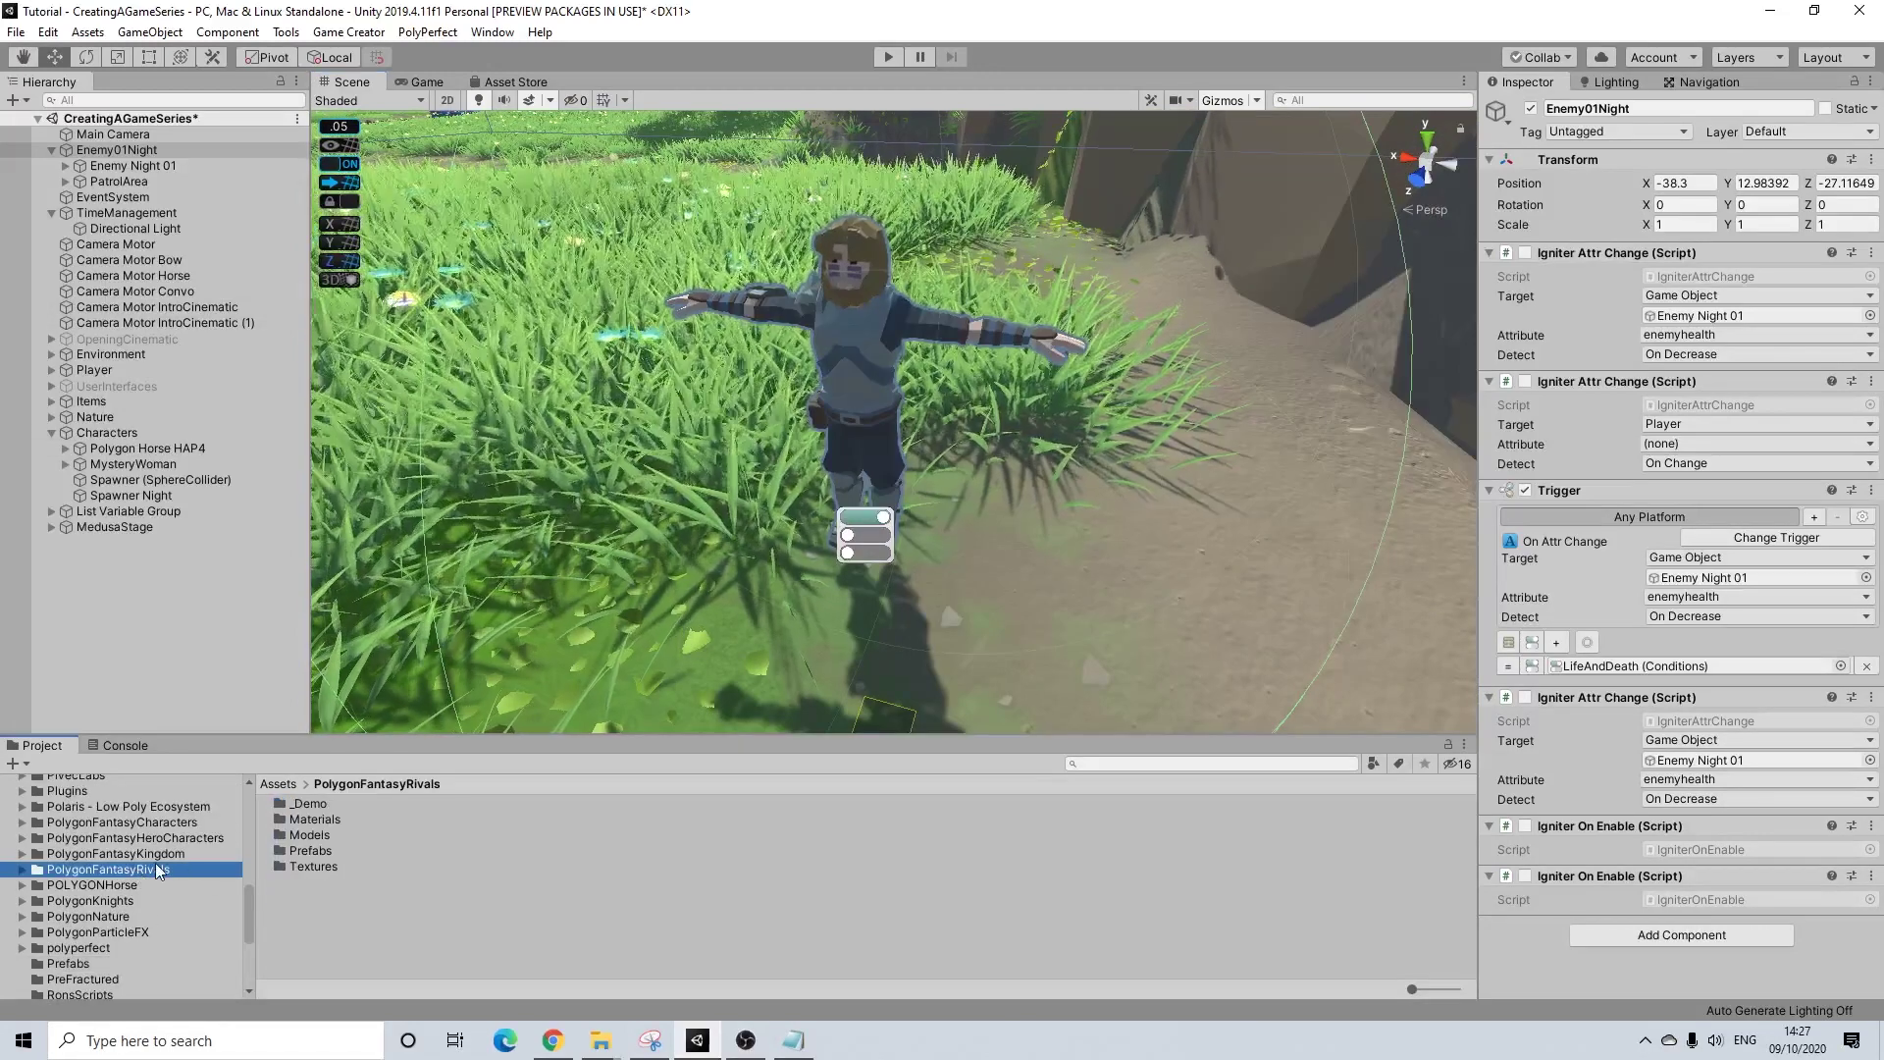
pyautogui.click(312, 852)
pyautogui.doubleClick(312, 852)
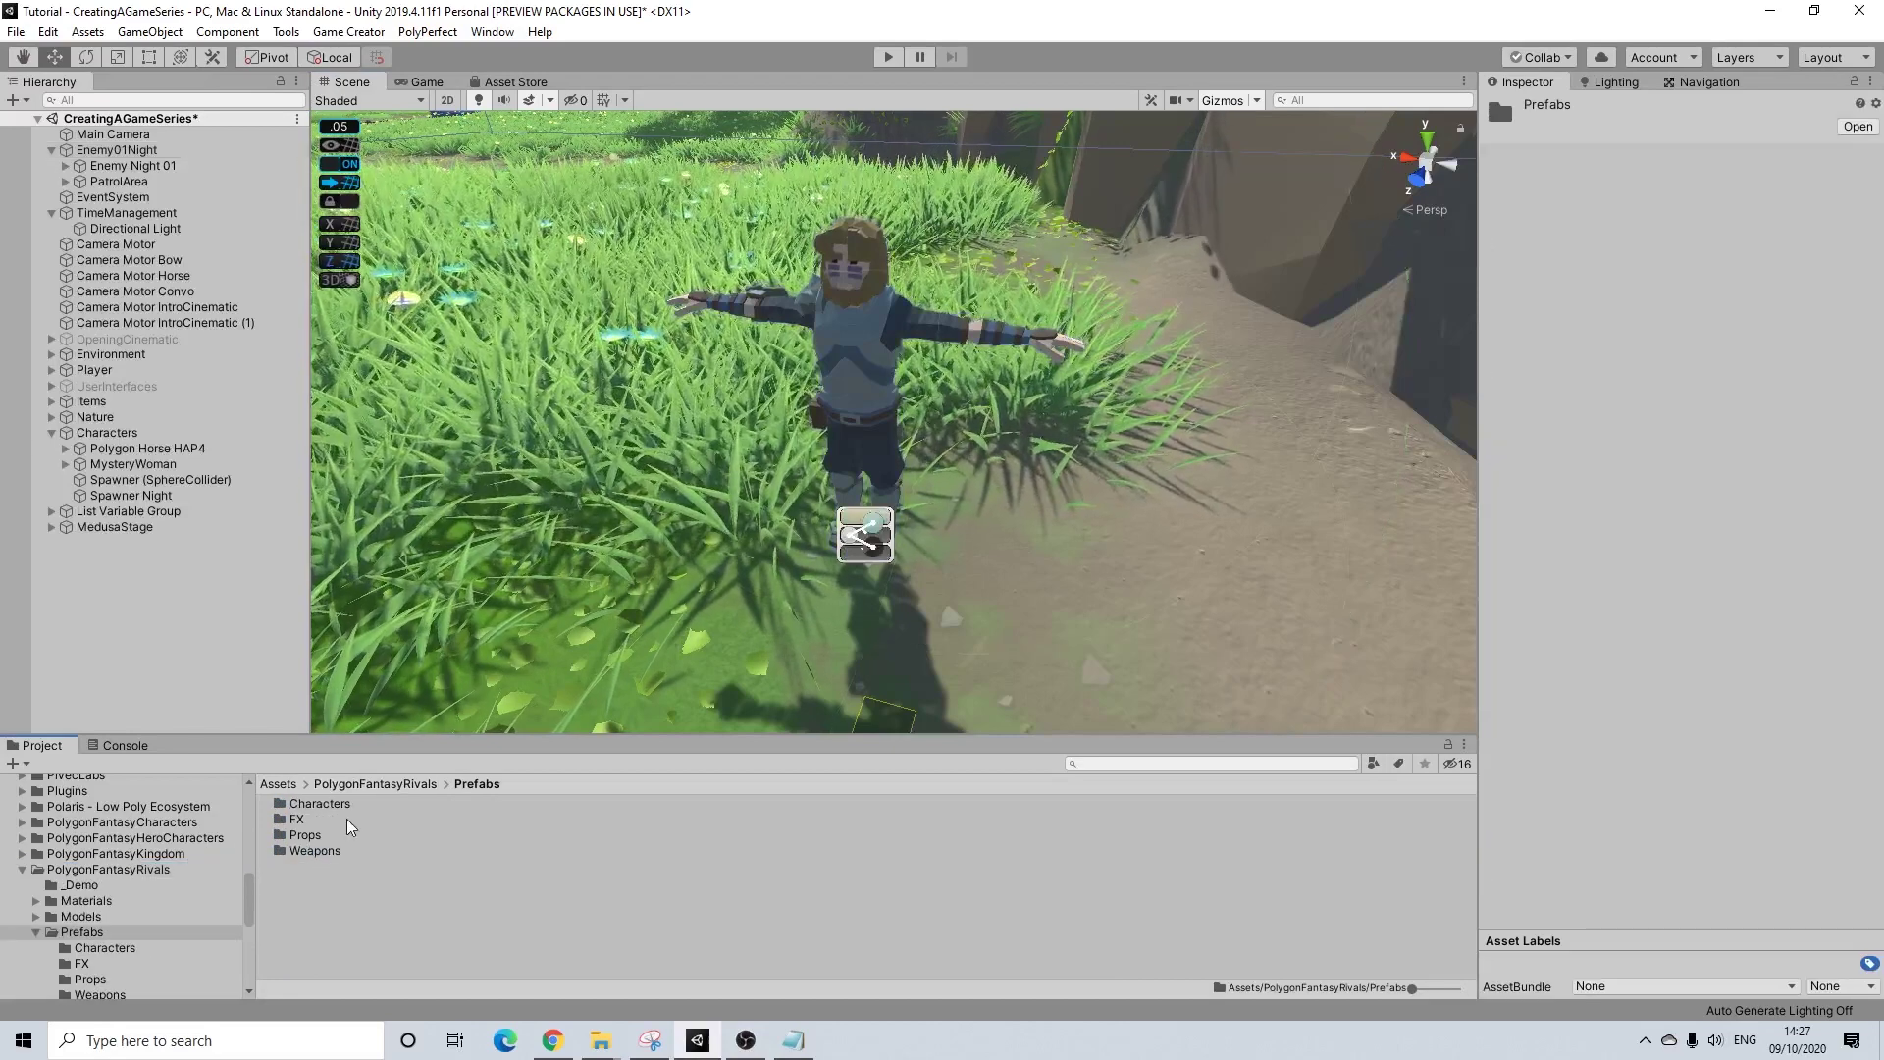
pyautogui.doubleClick(329, 803)
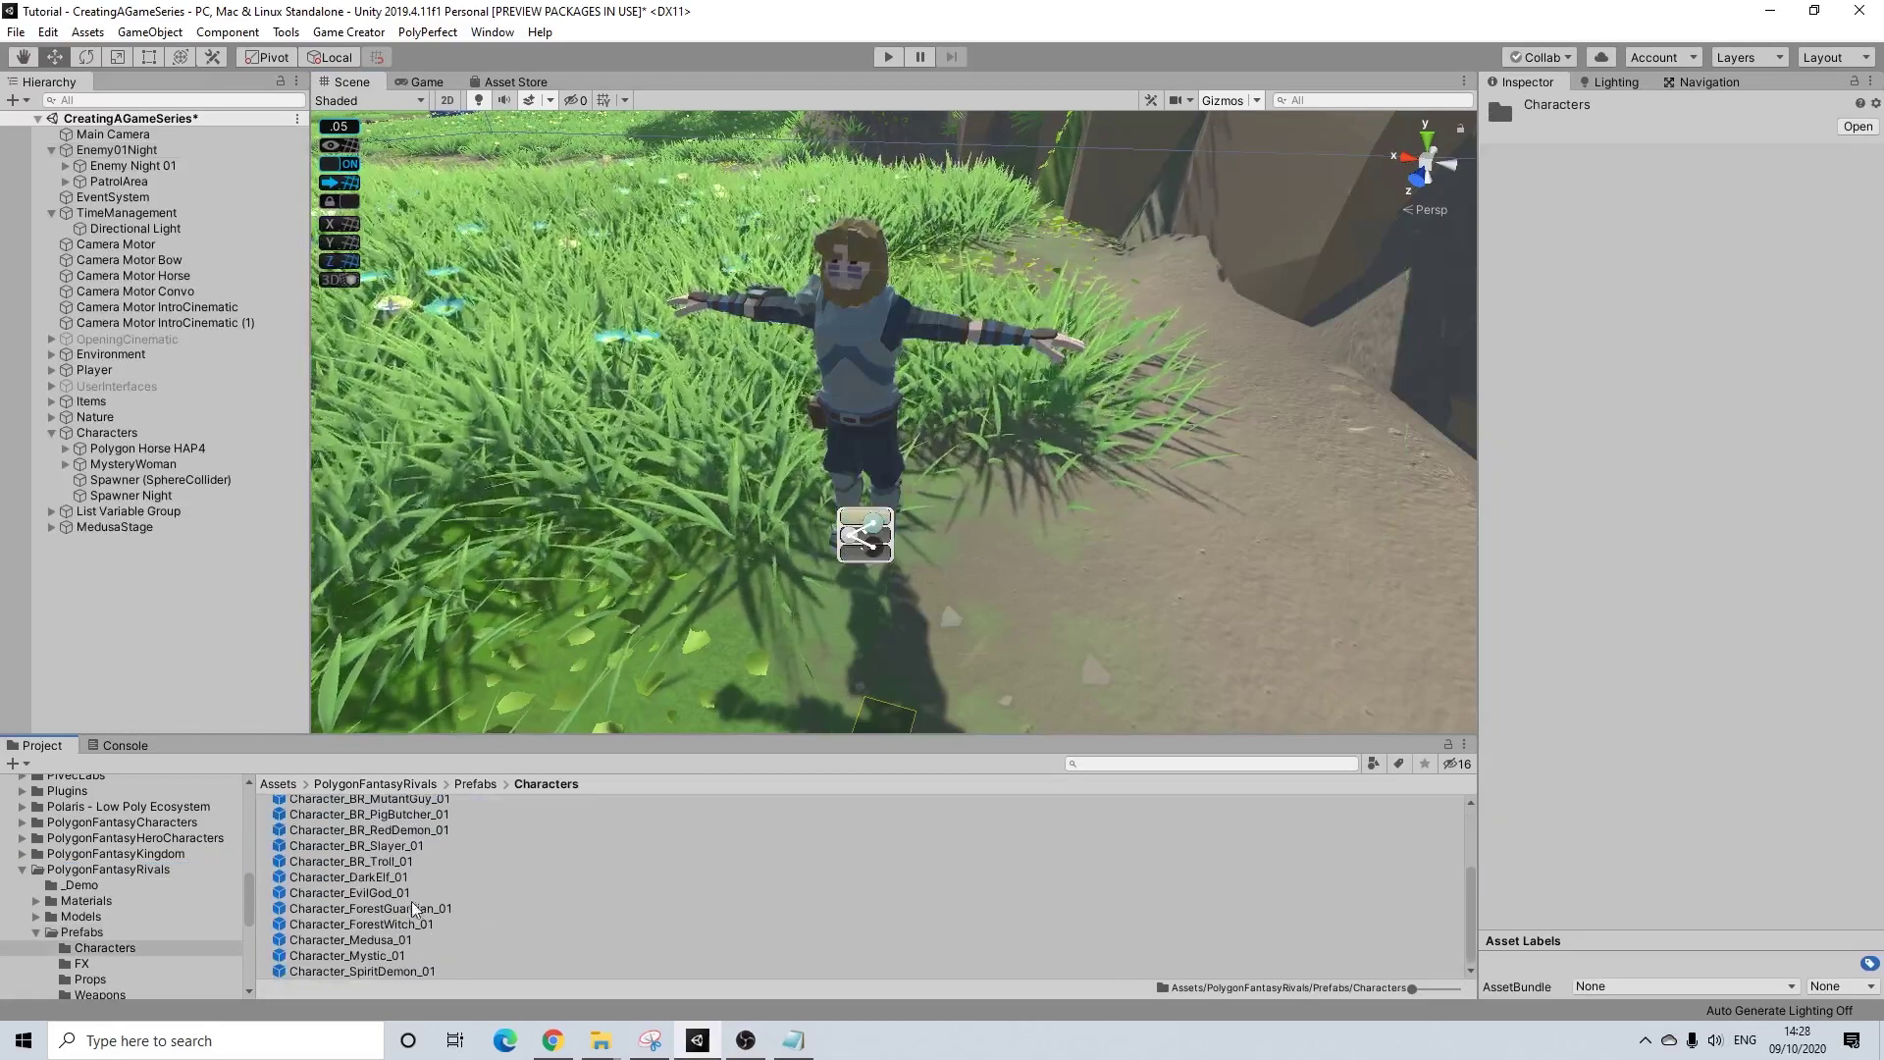
pyautogui.moveTo(346, 876); pyautogui.dragTo(912, 752)
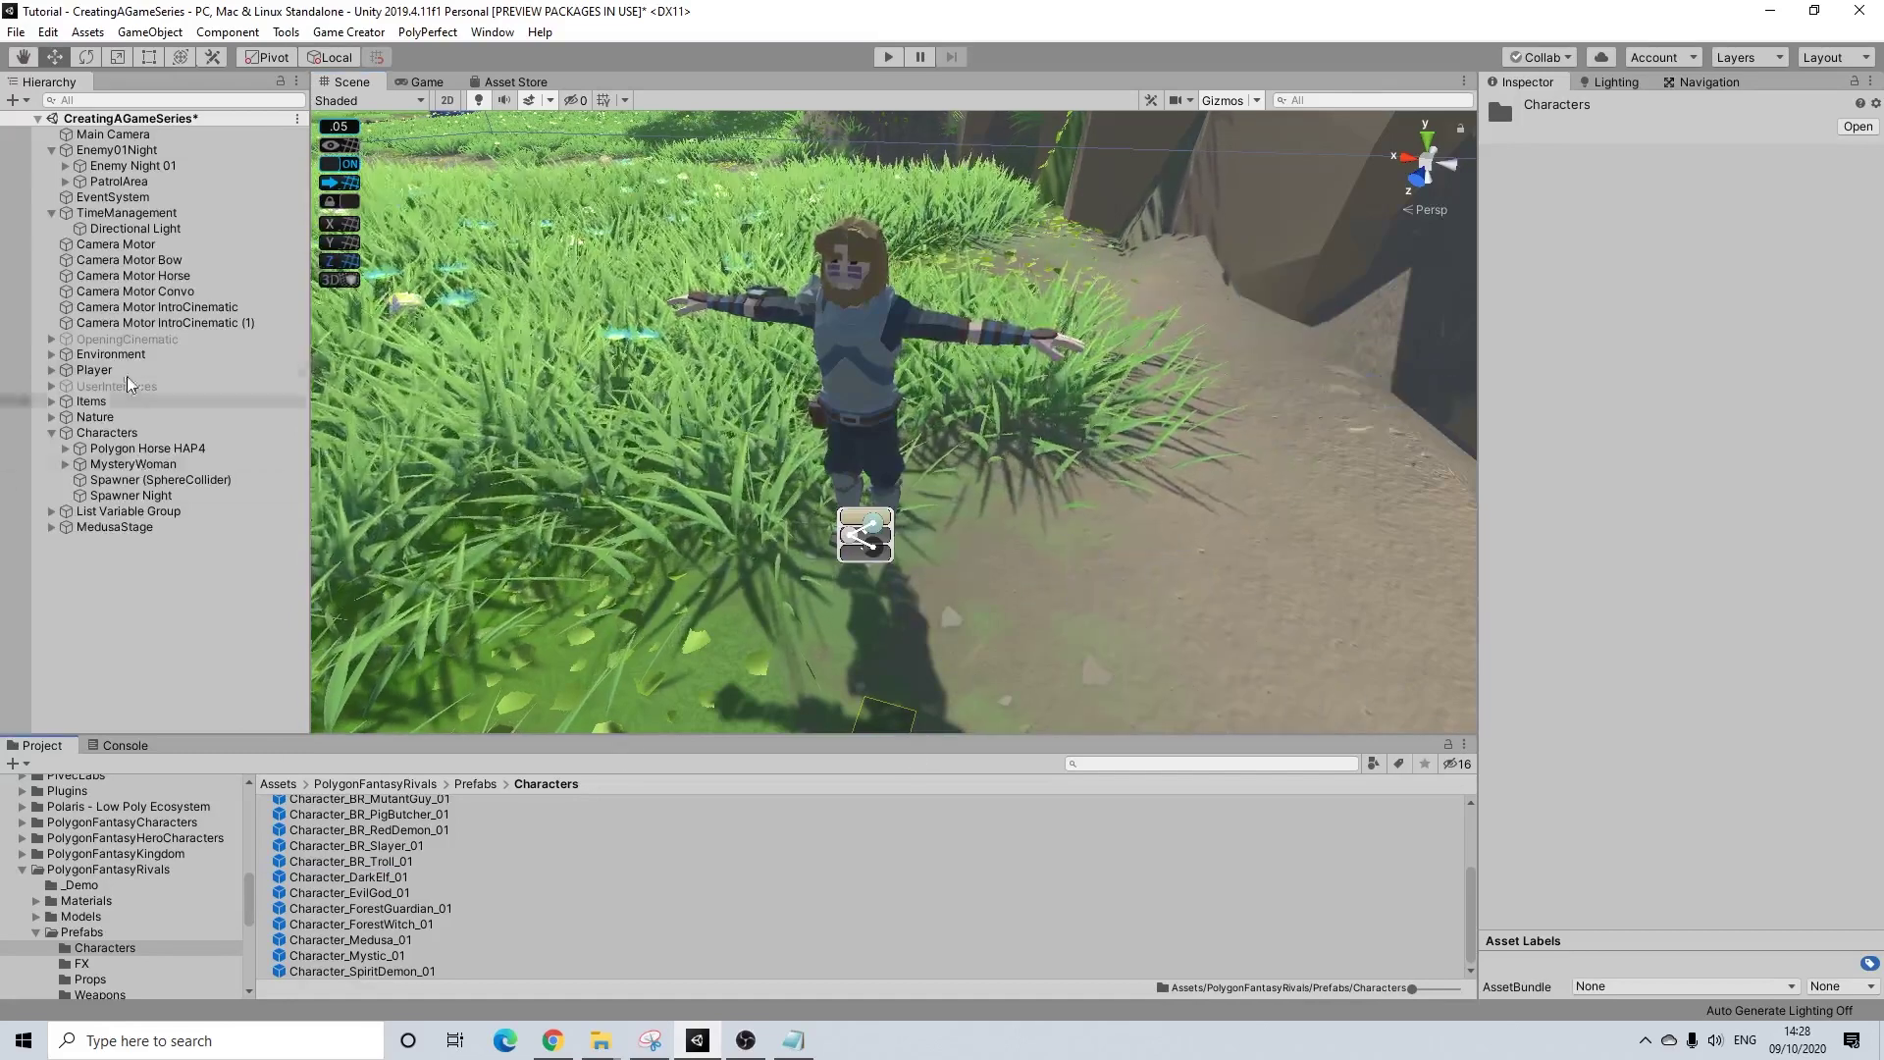
pyautogui.scroll(2, 465, 837)
pyautogui.moveTo(399, 888); pyautogui.dragTo(913, 753)
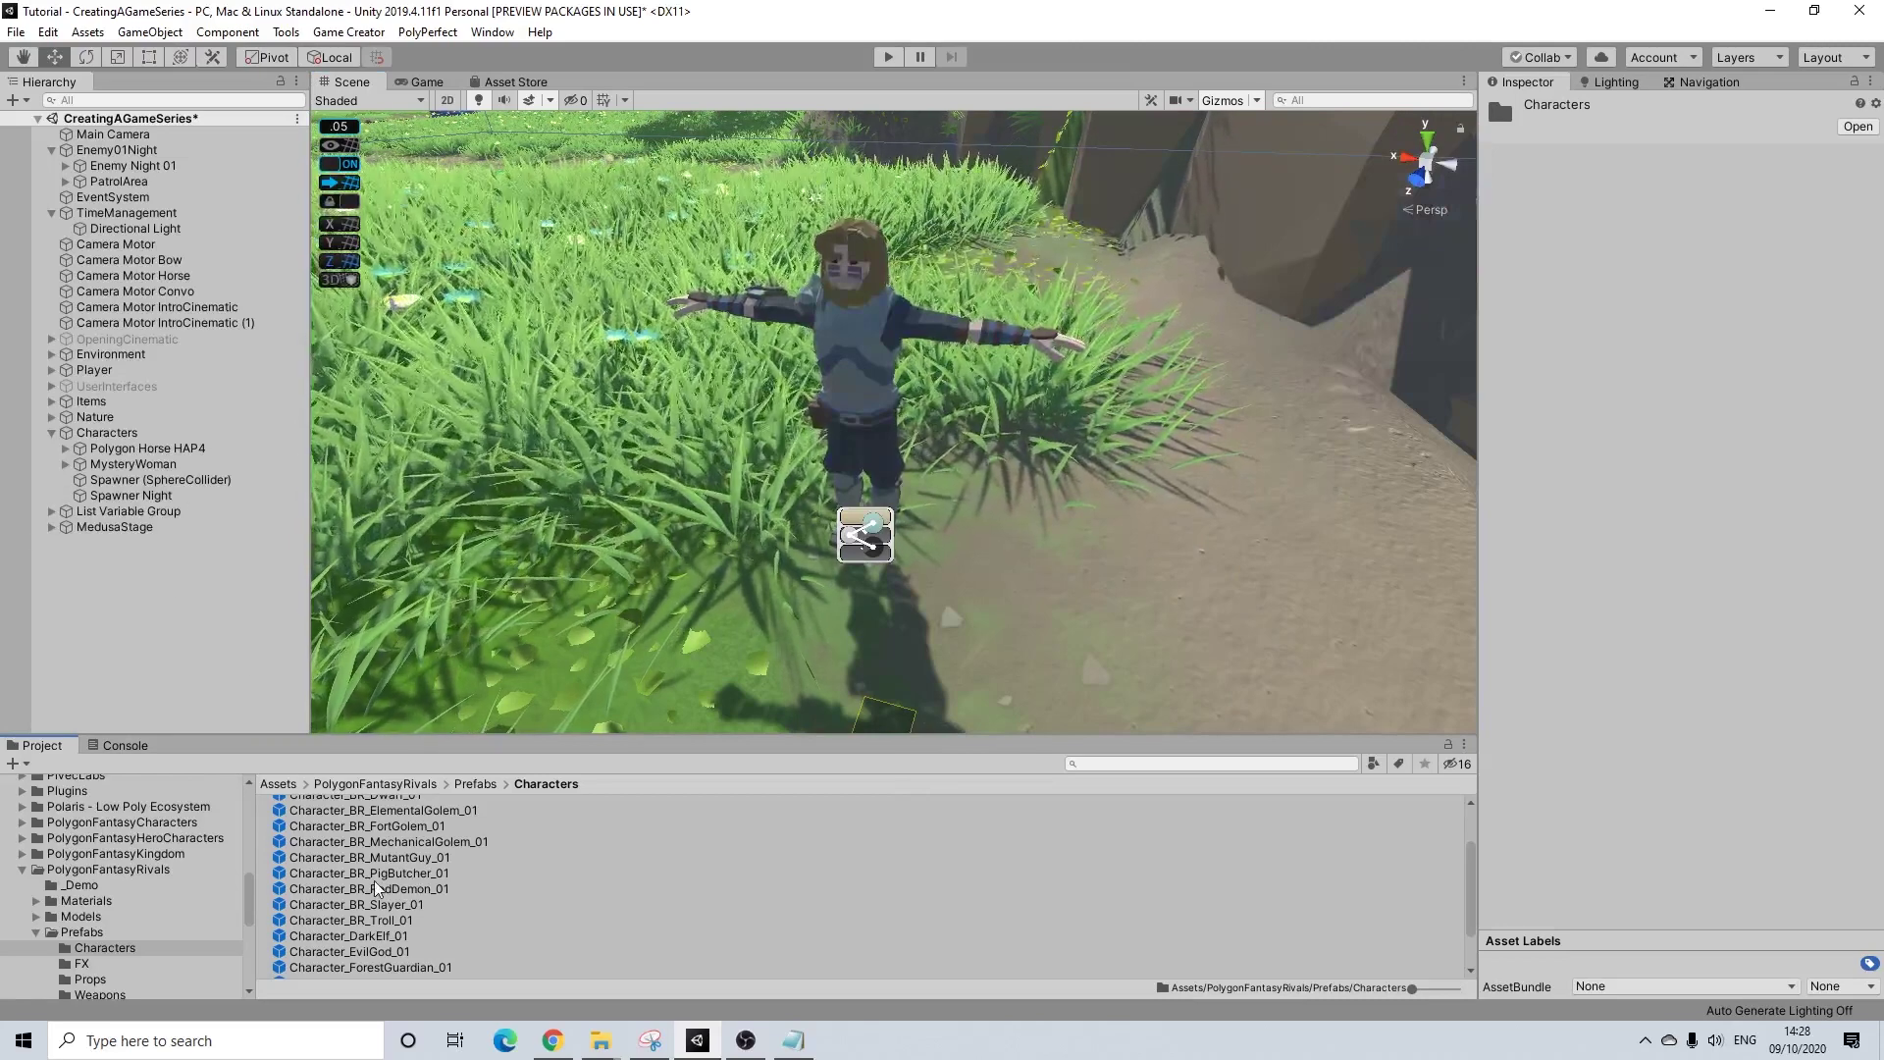
# - Replace the character model of Enemy Night 01 with Character_DarkElf_01 and check it in the scene
pyautogui.click(133, 166)
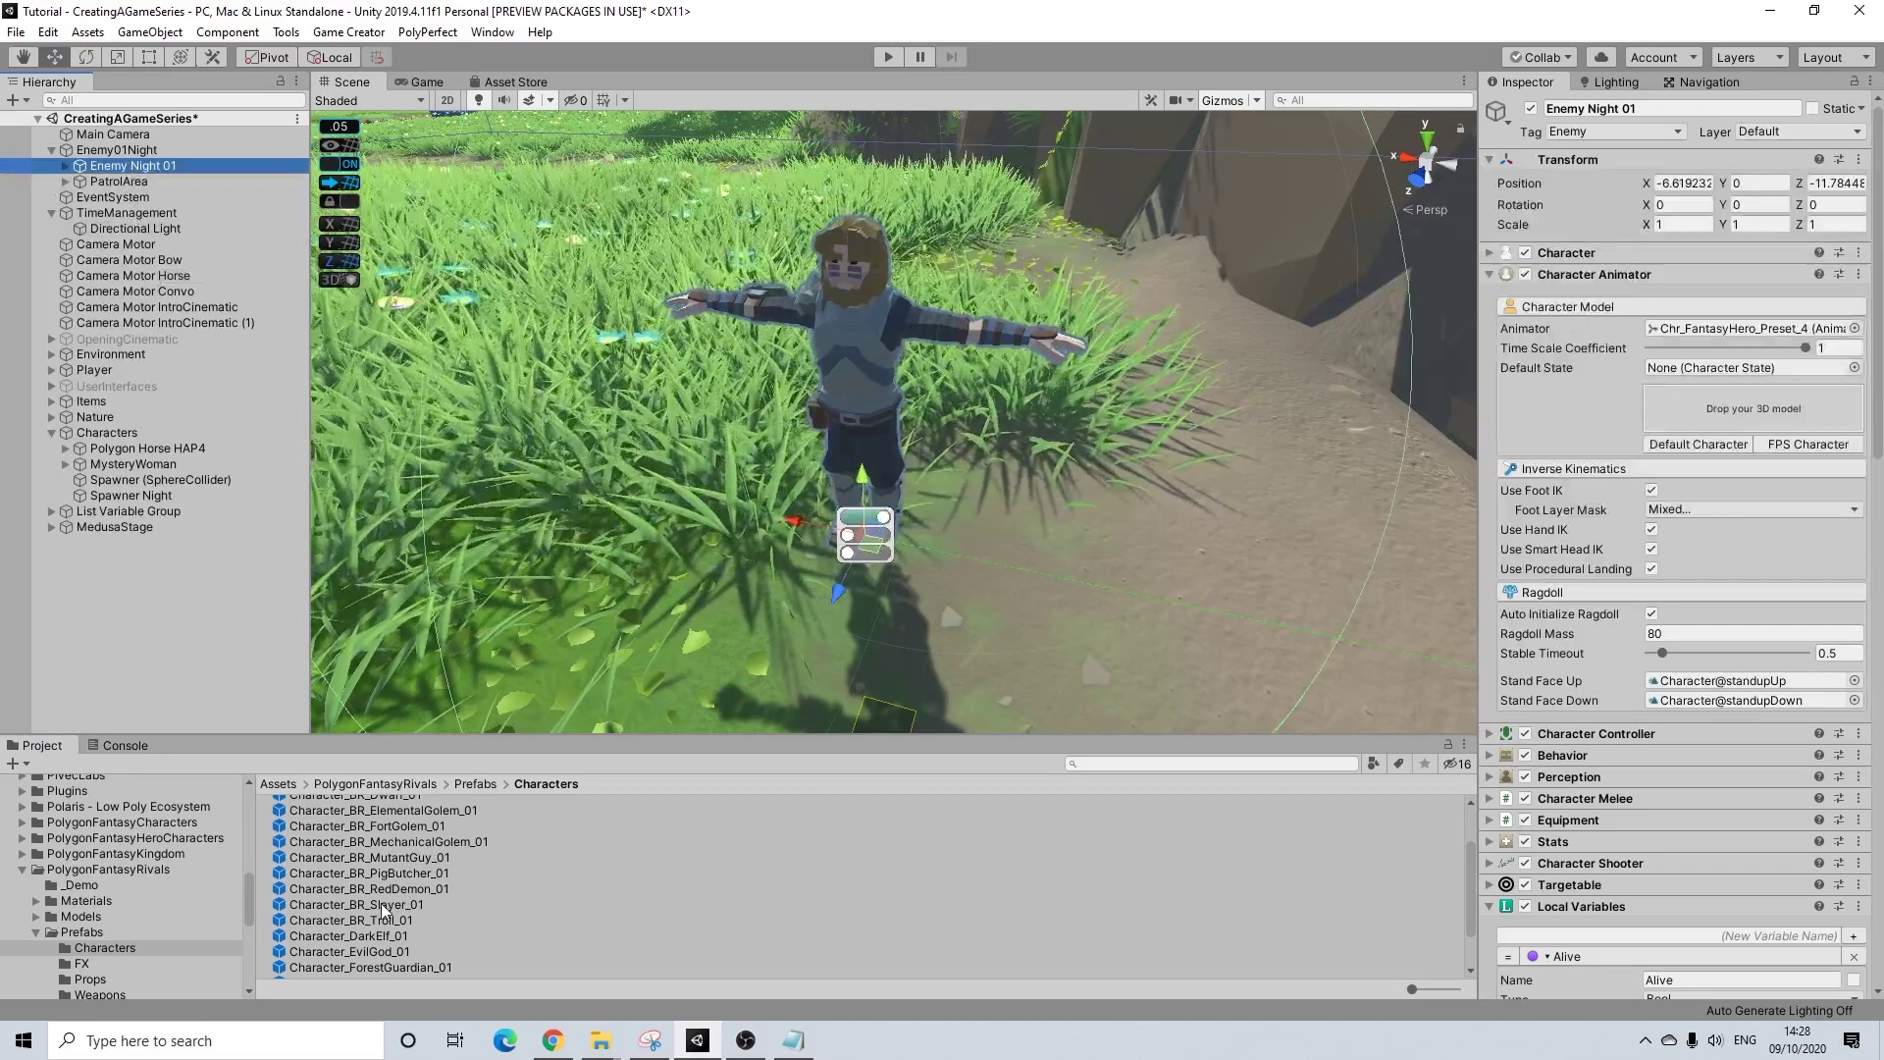
pyautogui.moveTo(398, 887); pyautogui.dragTo(1717, 408)
pyautogui.moveTo(676, 416); pyautogui.dragTo(958, 417, button='right')
pyautogui.press('a')
pyautogui.keyDown('alt'); pyautogui.moveTo(958, 417); pyautogui.dragTo(670, 435); pyautogui.keyUp('alt')
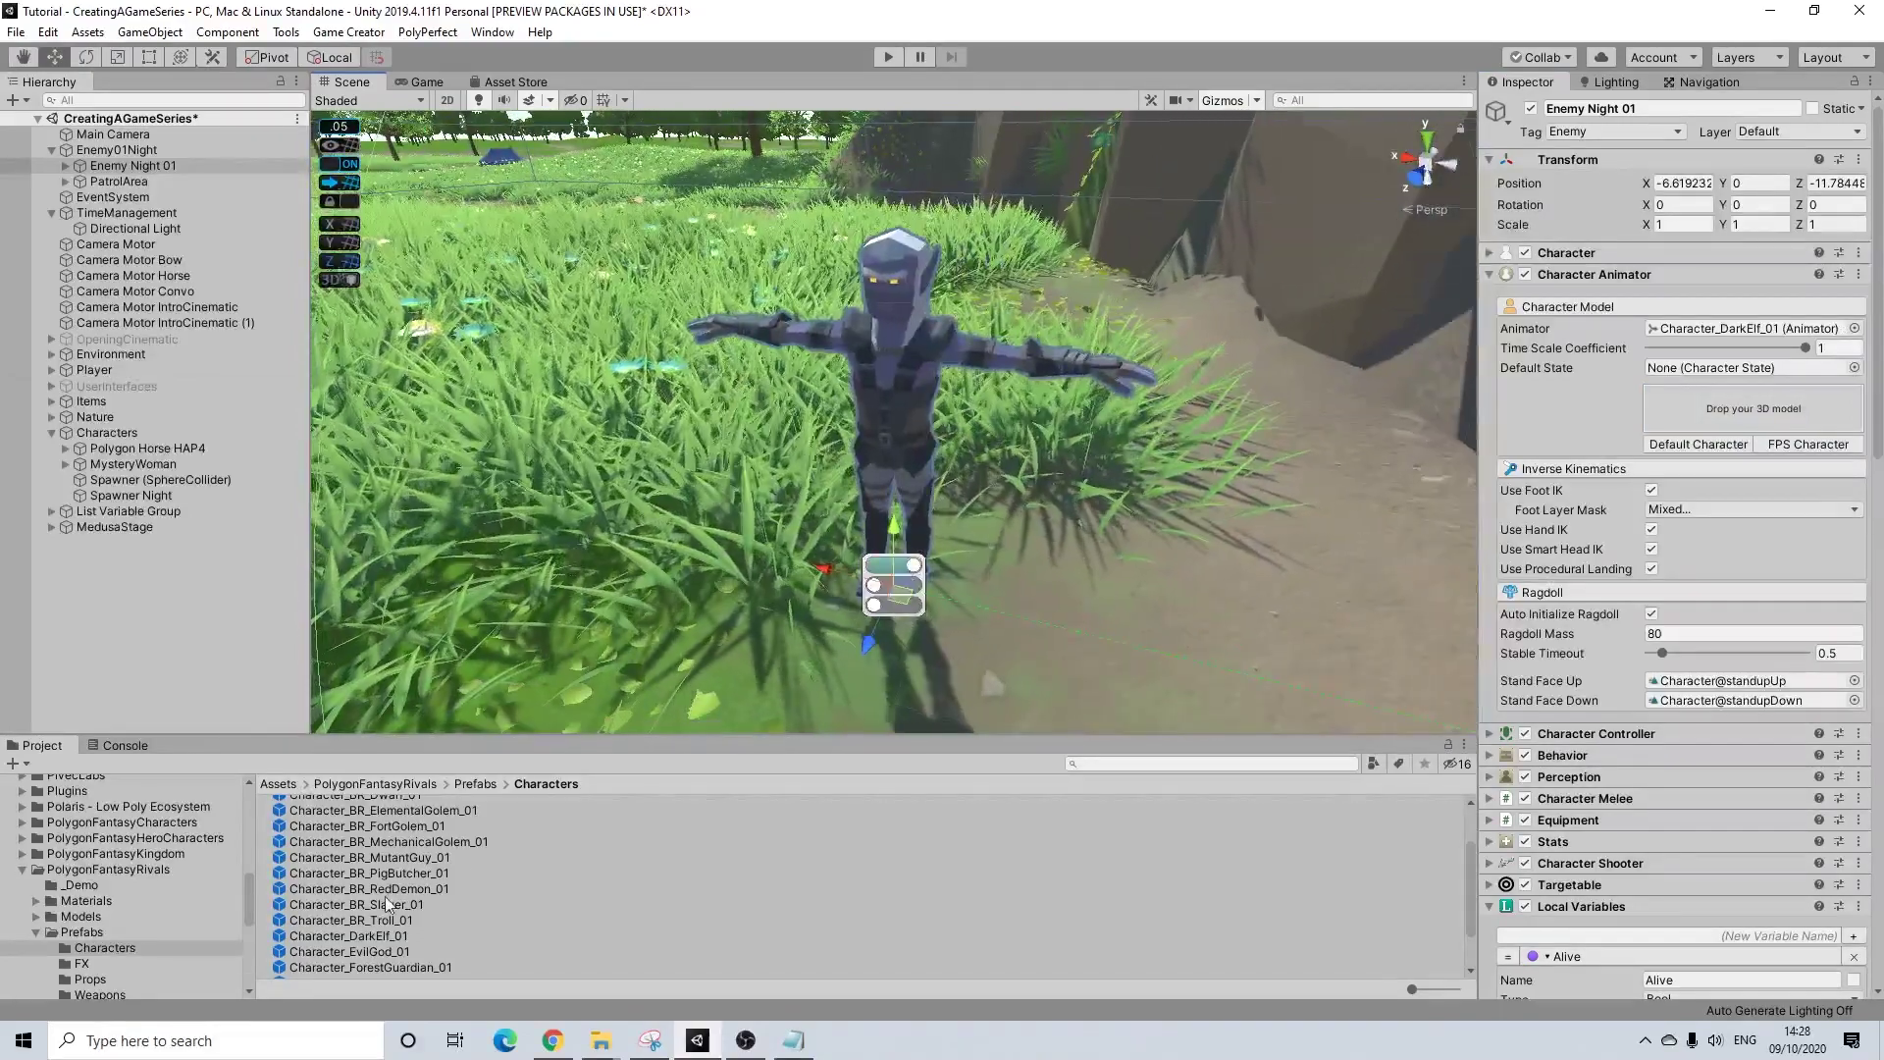
pyautogui.scroll(2, 708, 834)
pyautogui.scroll(-4, 710, 699)
pyautogui.scroll(-1, 710, 698)
pyautogui.keyDown('alt'); pyautogui.moveTo(732, 563); pyautogui.dragTo(706, 500); pyautogui.keyUp('alt')
pyautogui.keyDown('alt'); pyautogui.scroll(4, 862, 522); pyautogui.keyUp('alt')
pyautogui.scroll(-3, 687, 500)
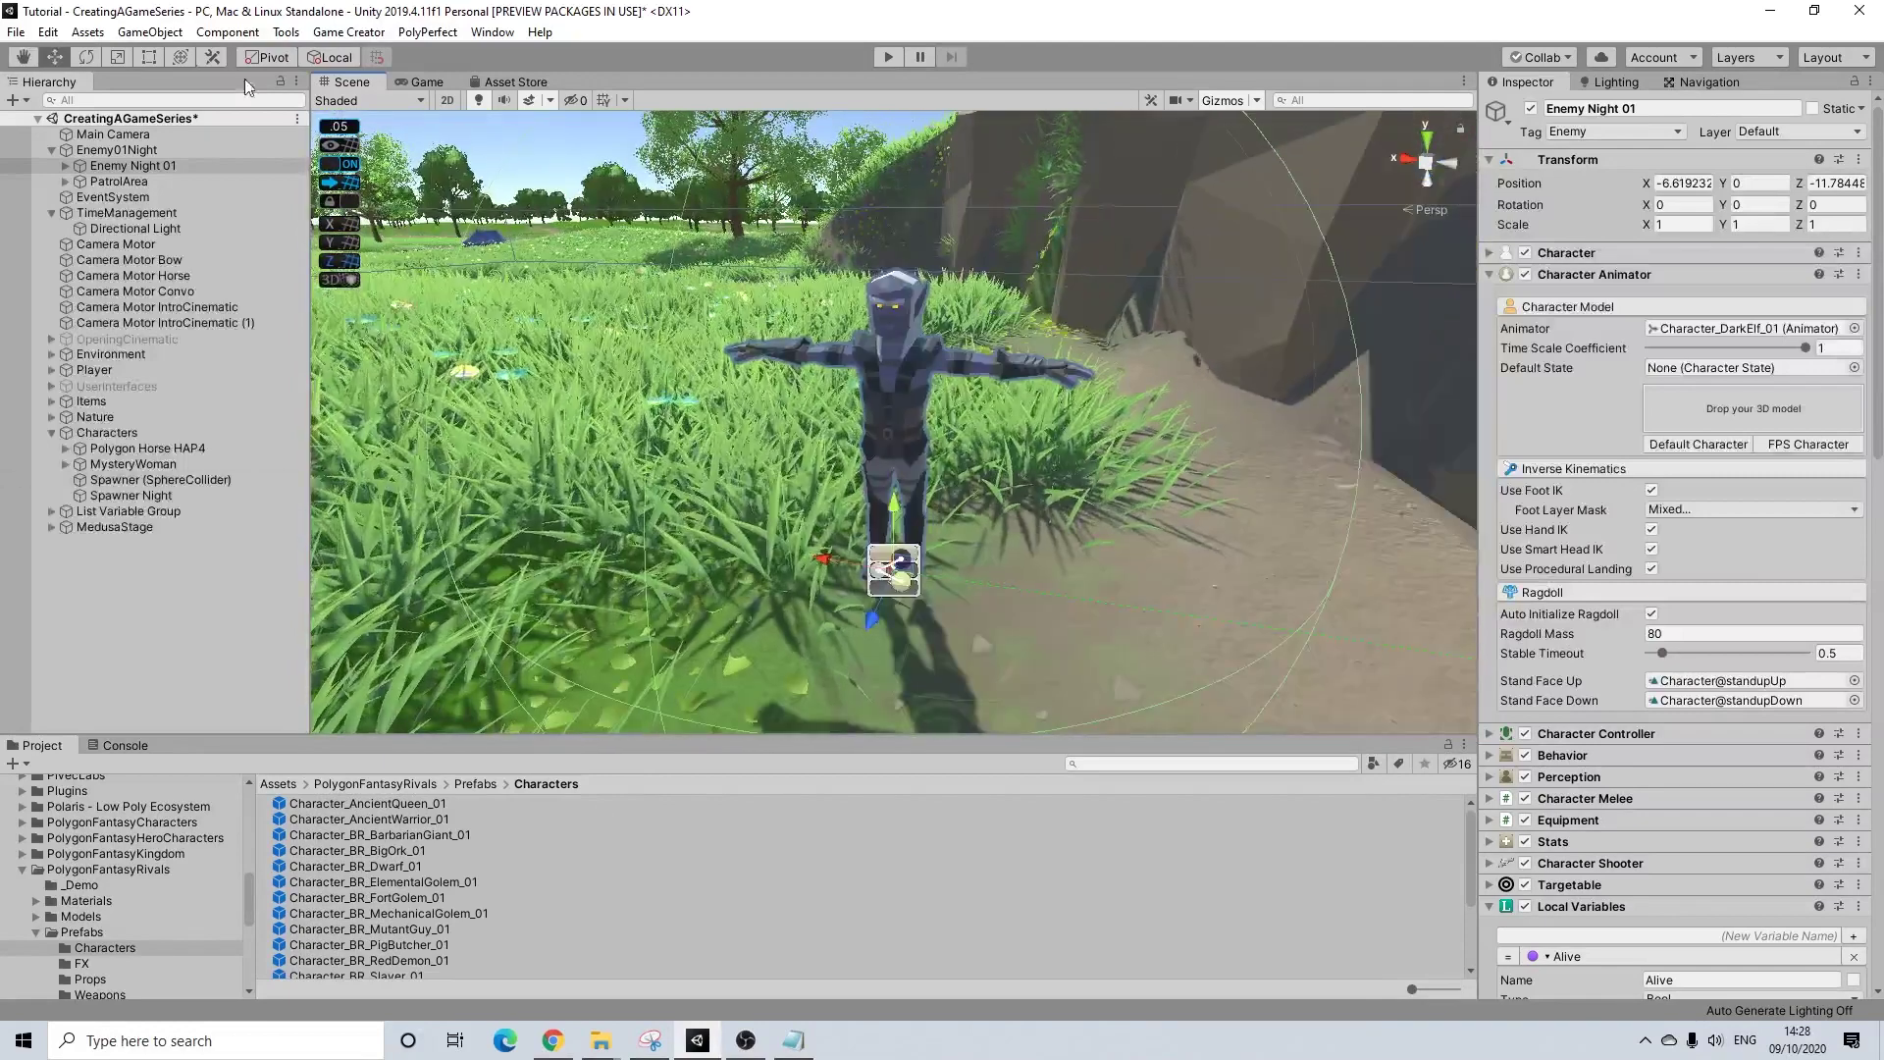
# - Save Enemy01Night from the scene as a prefab in the main Prefabs folder
pyautogui.click(65, 166)
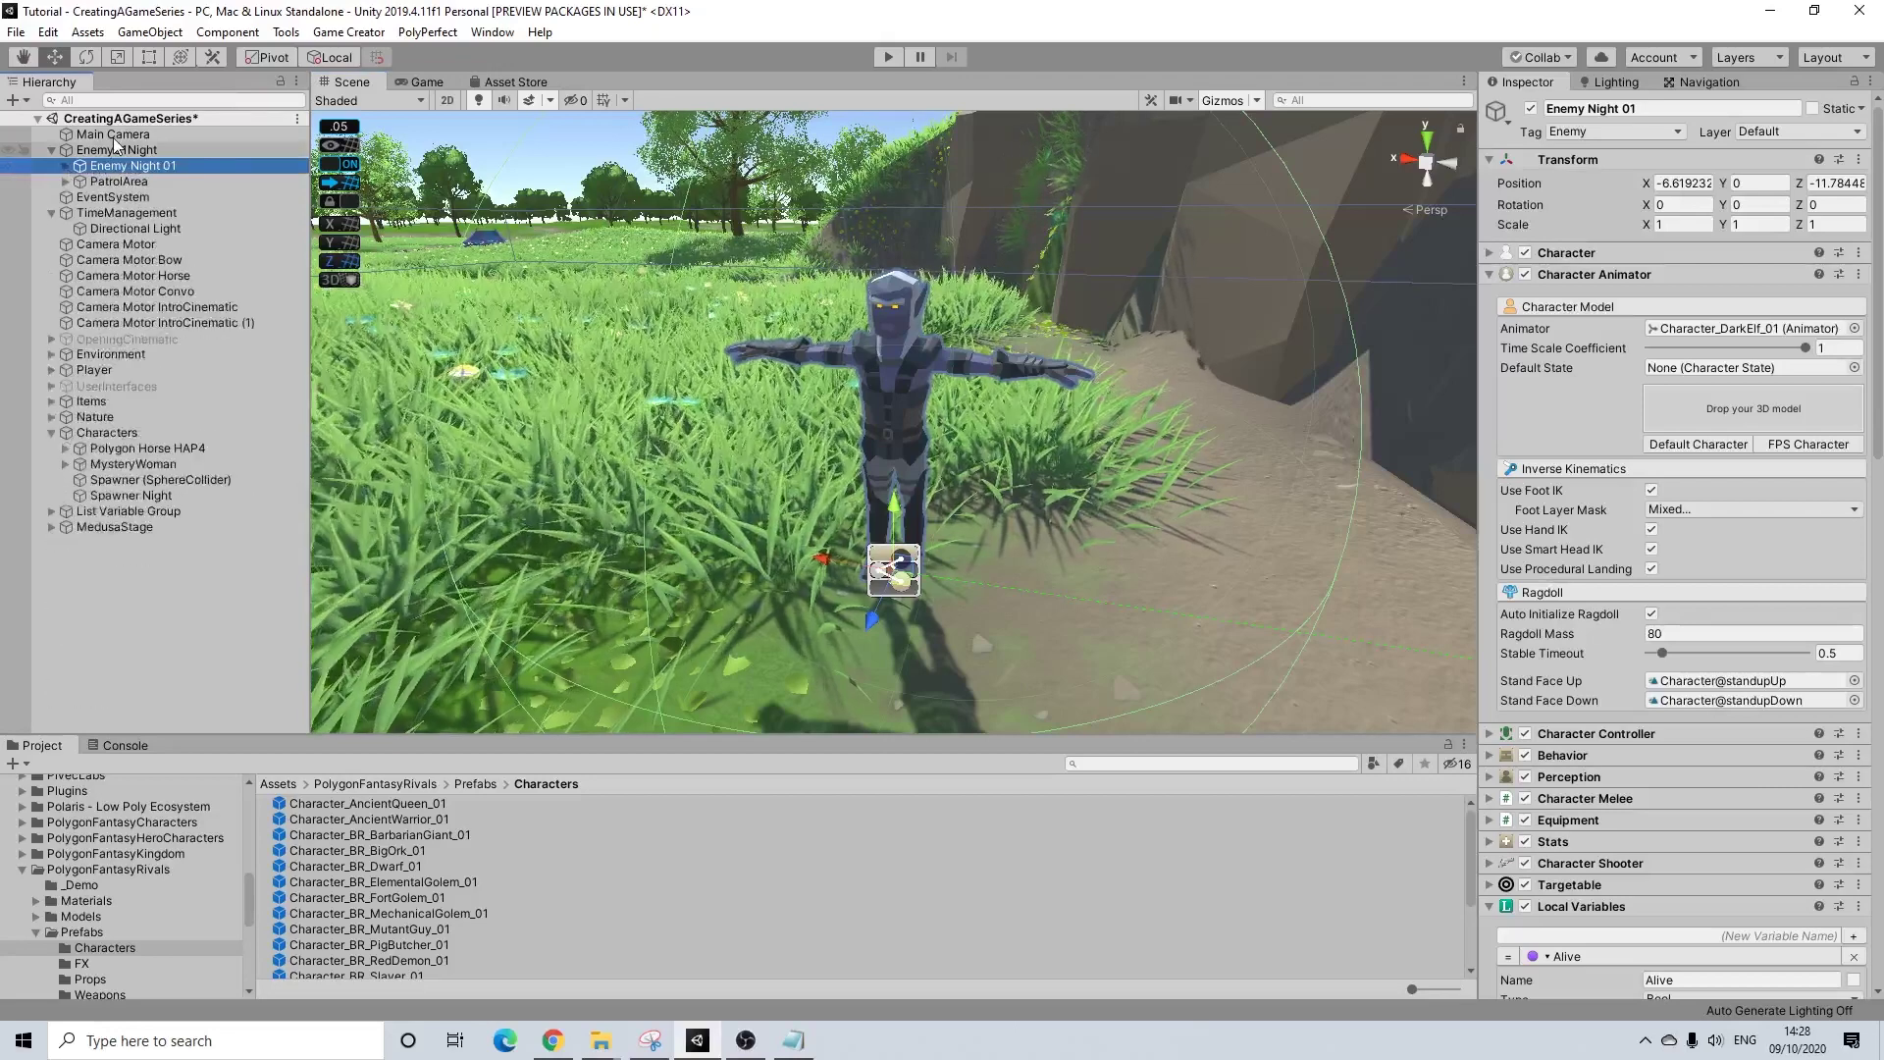
pyautogui.click(66, 166)
pyautogui.click(115, 149)
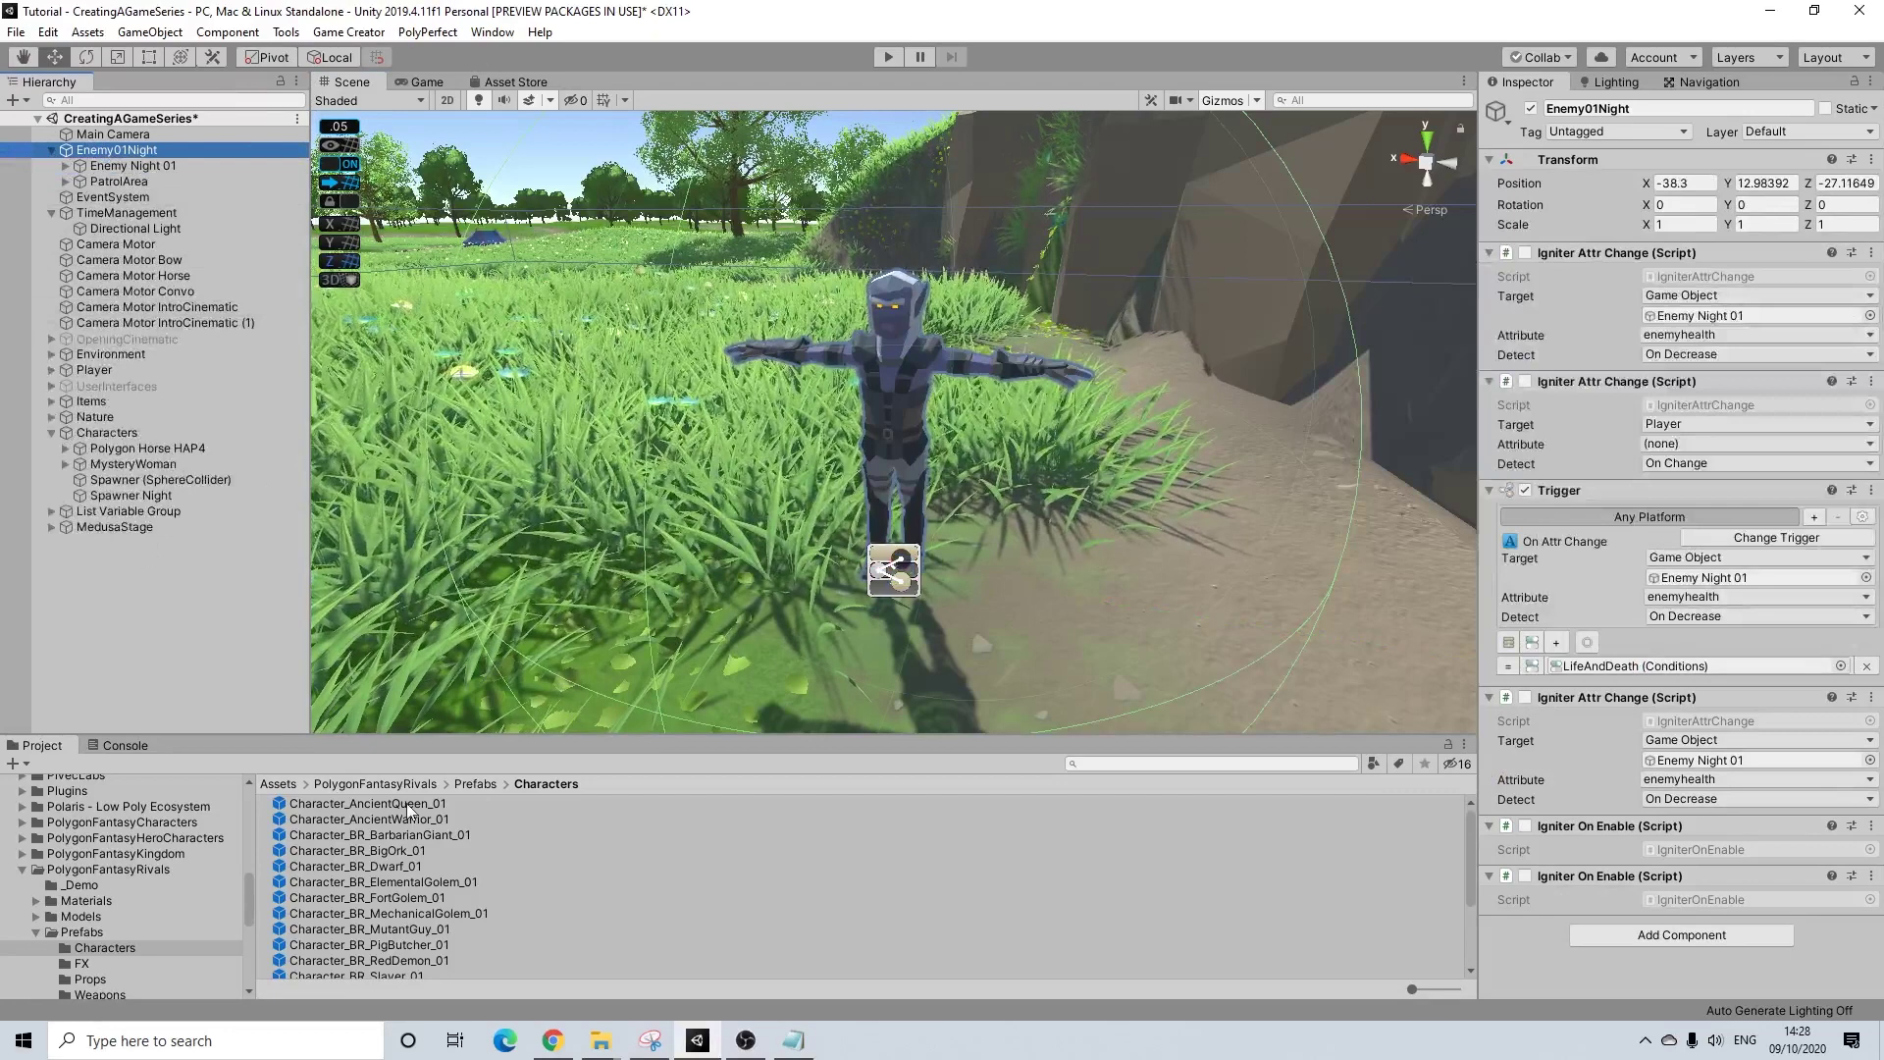
pyautogui.scroll(1, 108, 883)
pyautogui.click(23, 929)
pyautogui.scroll(-3, 59, 912)
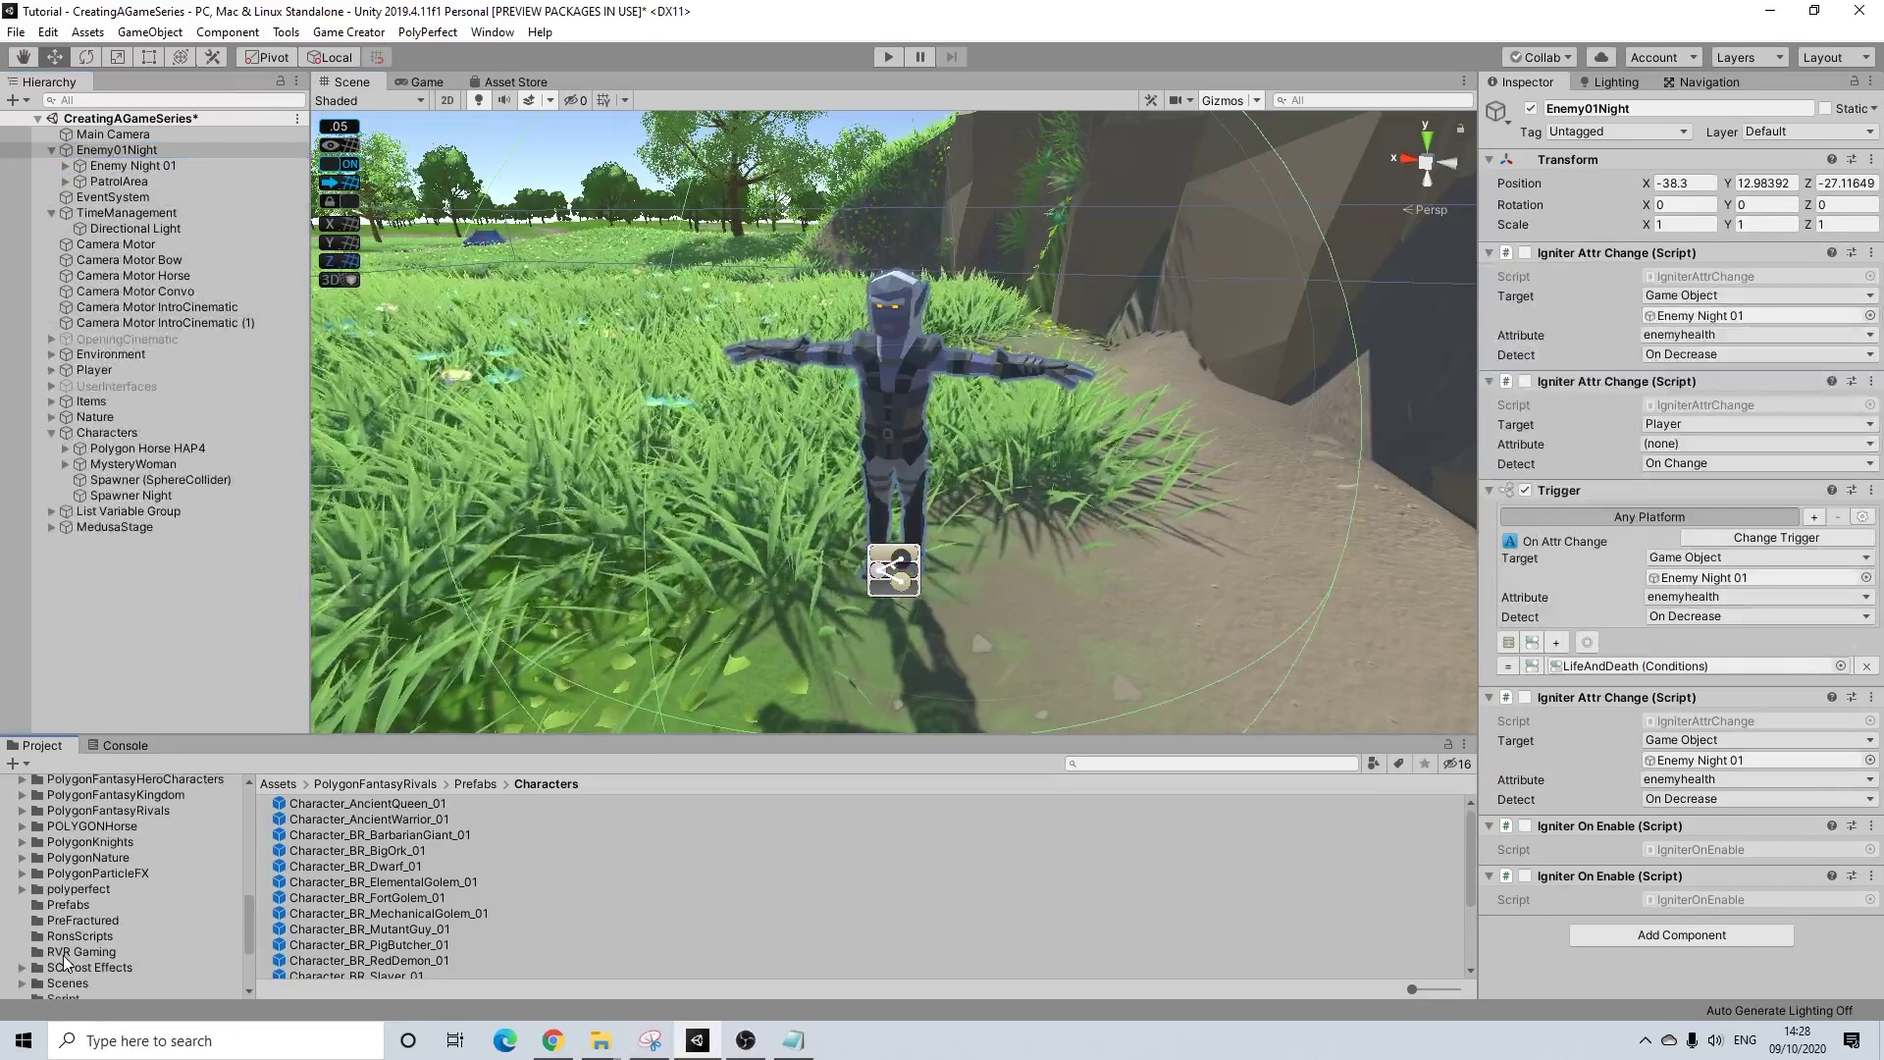
pyautogui.click(68, 903)
pyautogui.moveTo(125, 147); pyautogui.dragTo(405, 978)
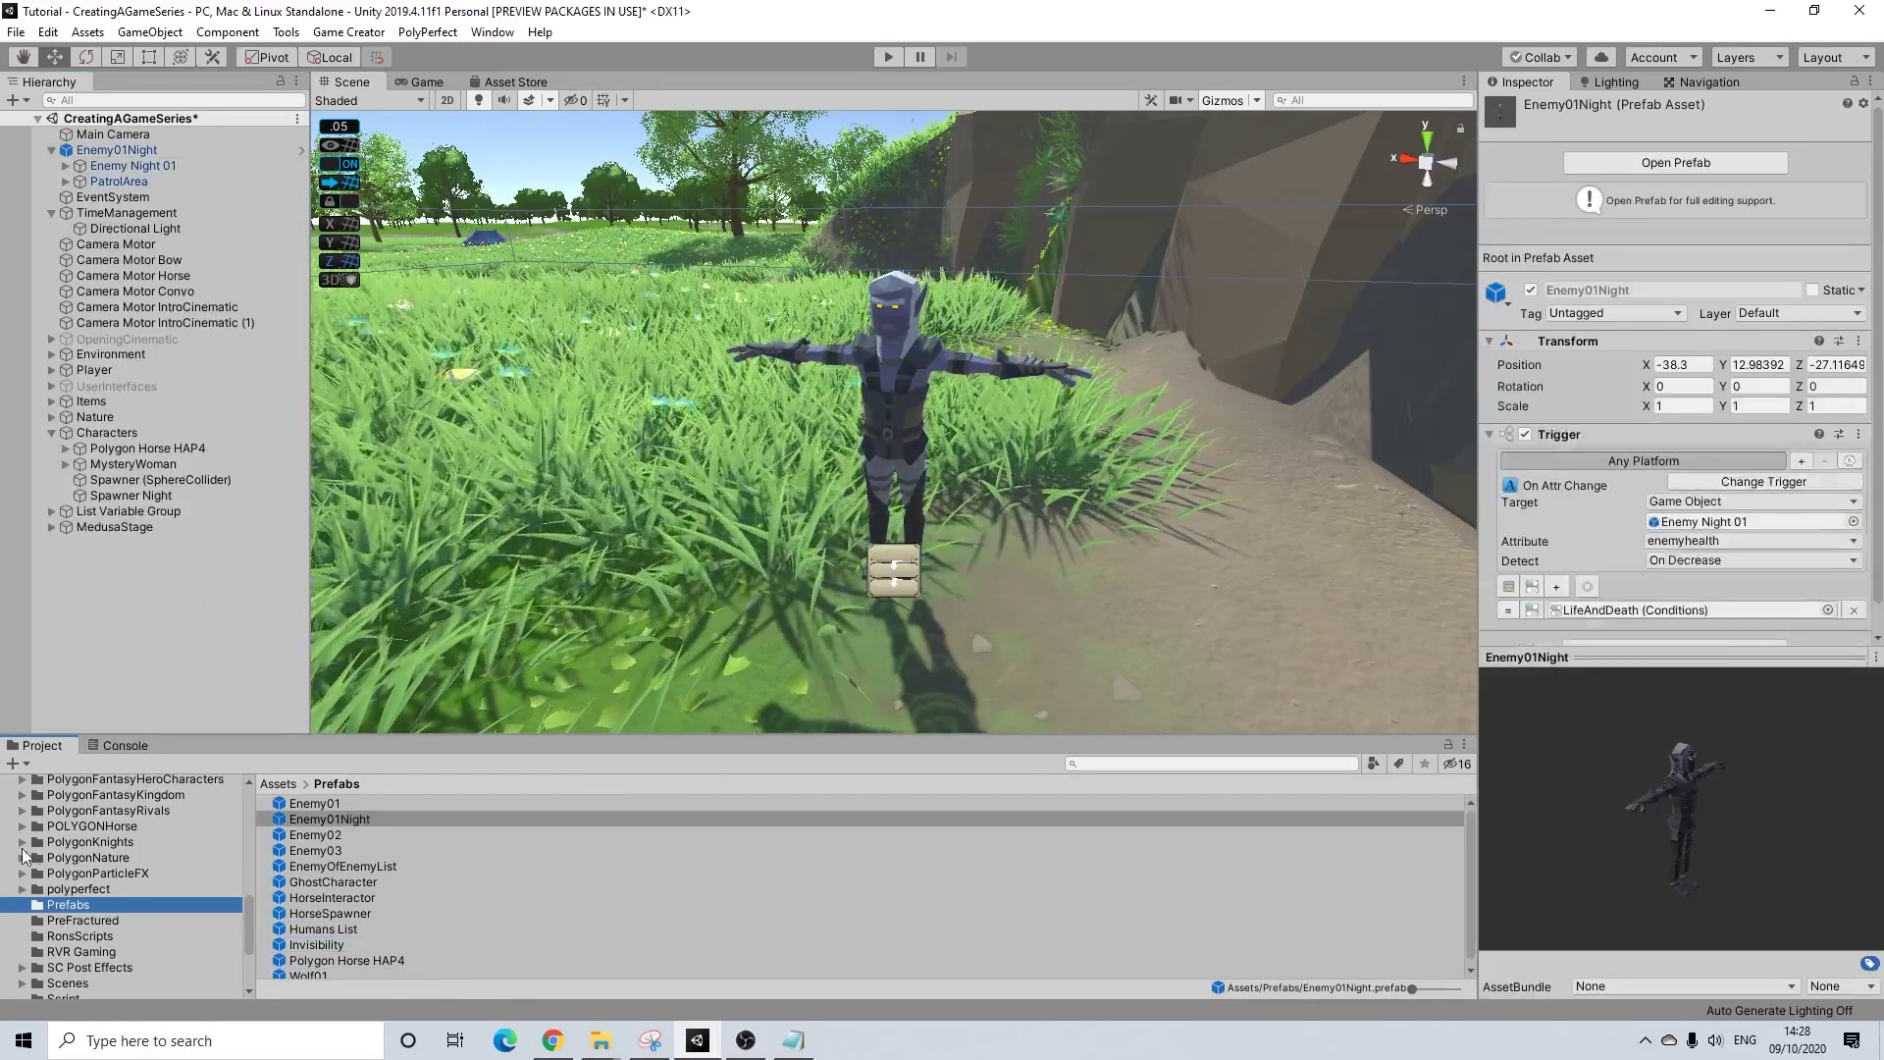
# - Delete the Enemy01Night instance from the scene
pyautogui.click(111, 153)
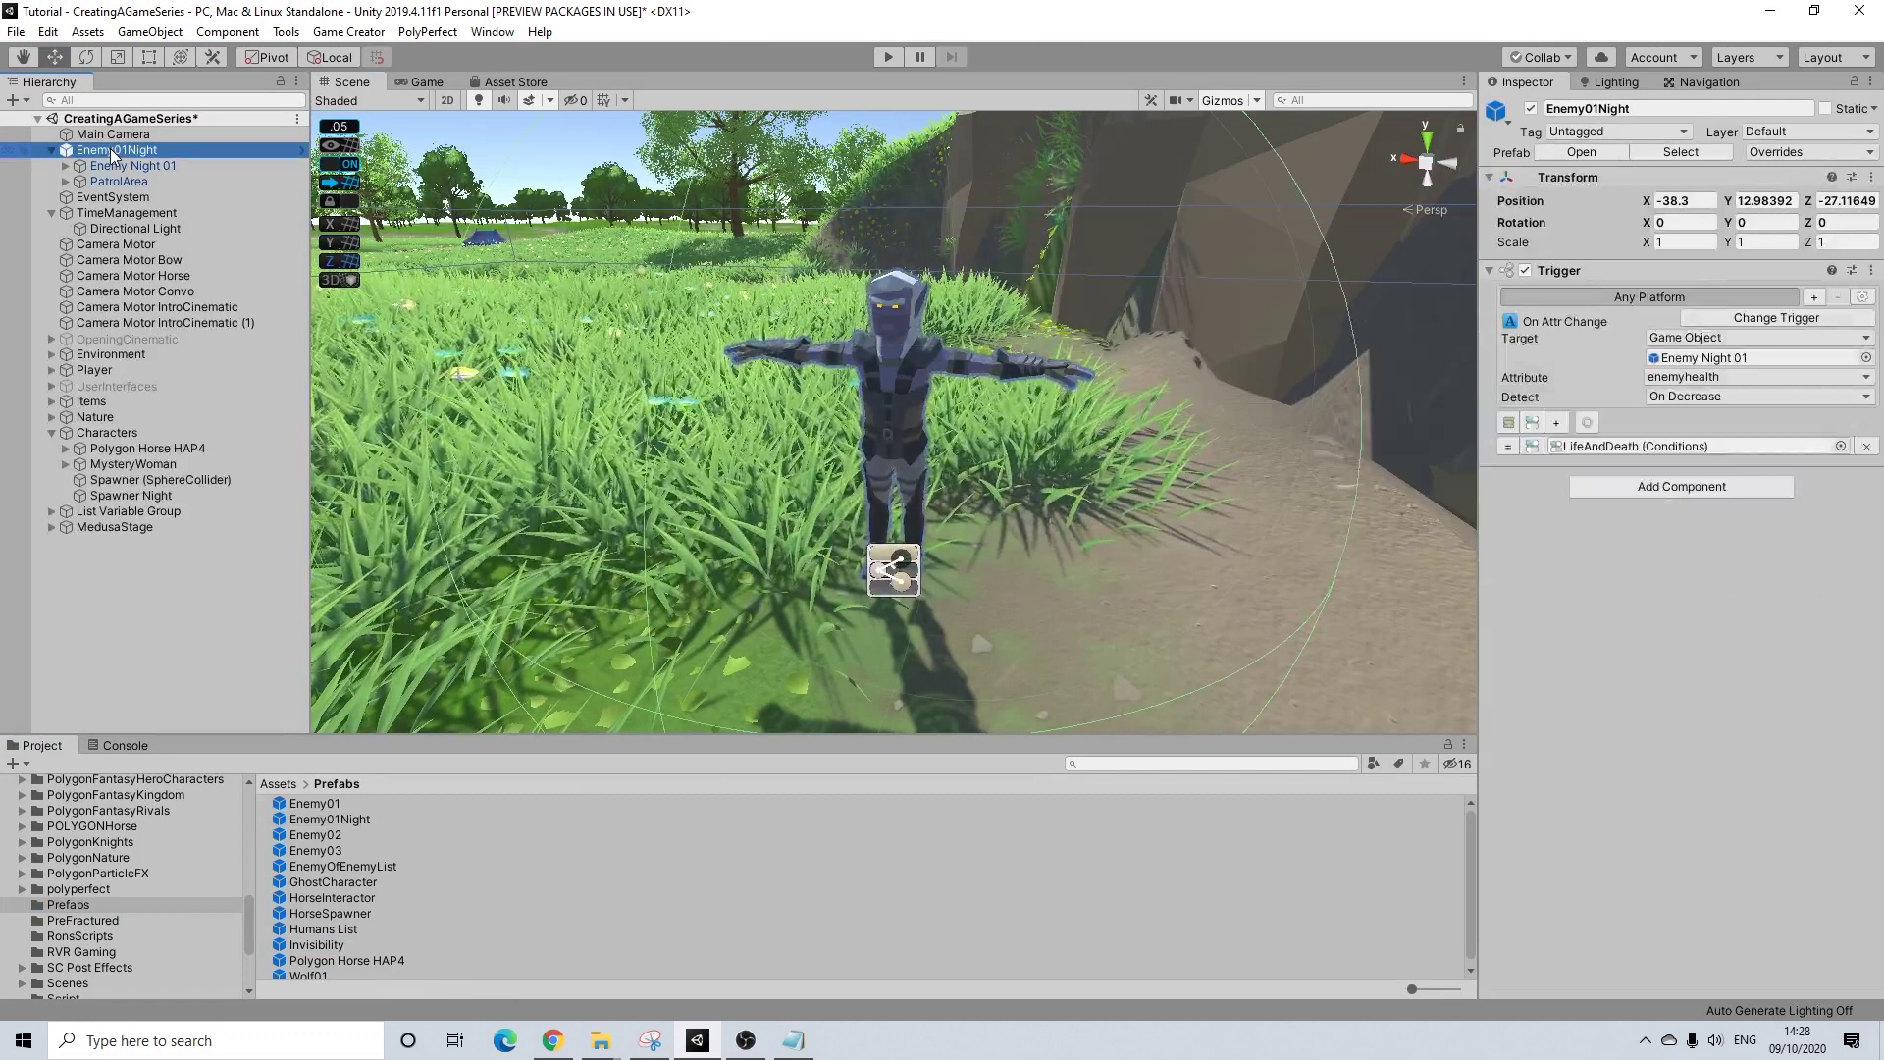
pyautogui.press('Delete')
pyautogui.scroll(-10, 934, 312)
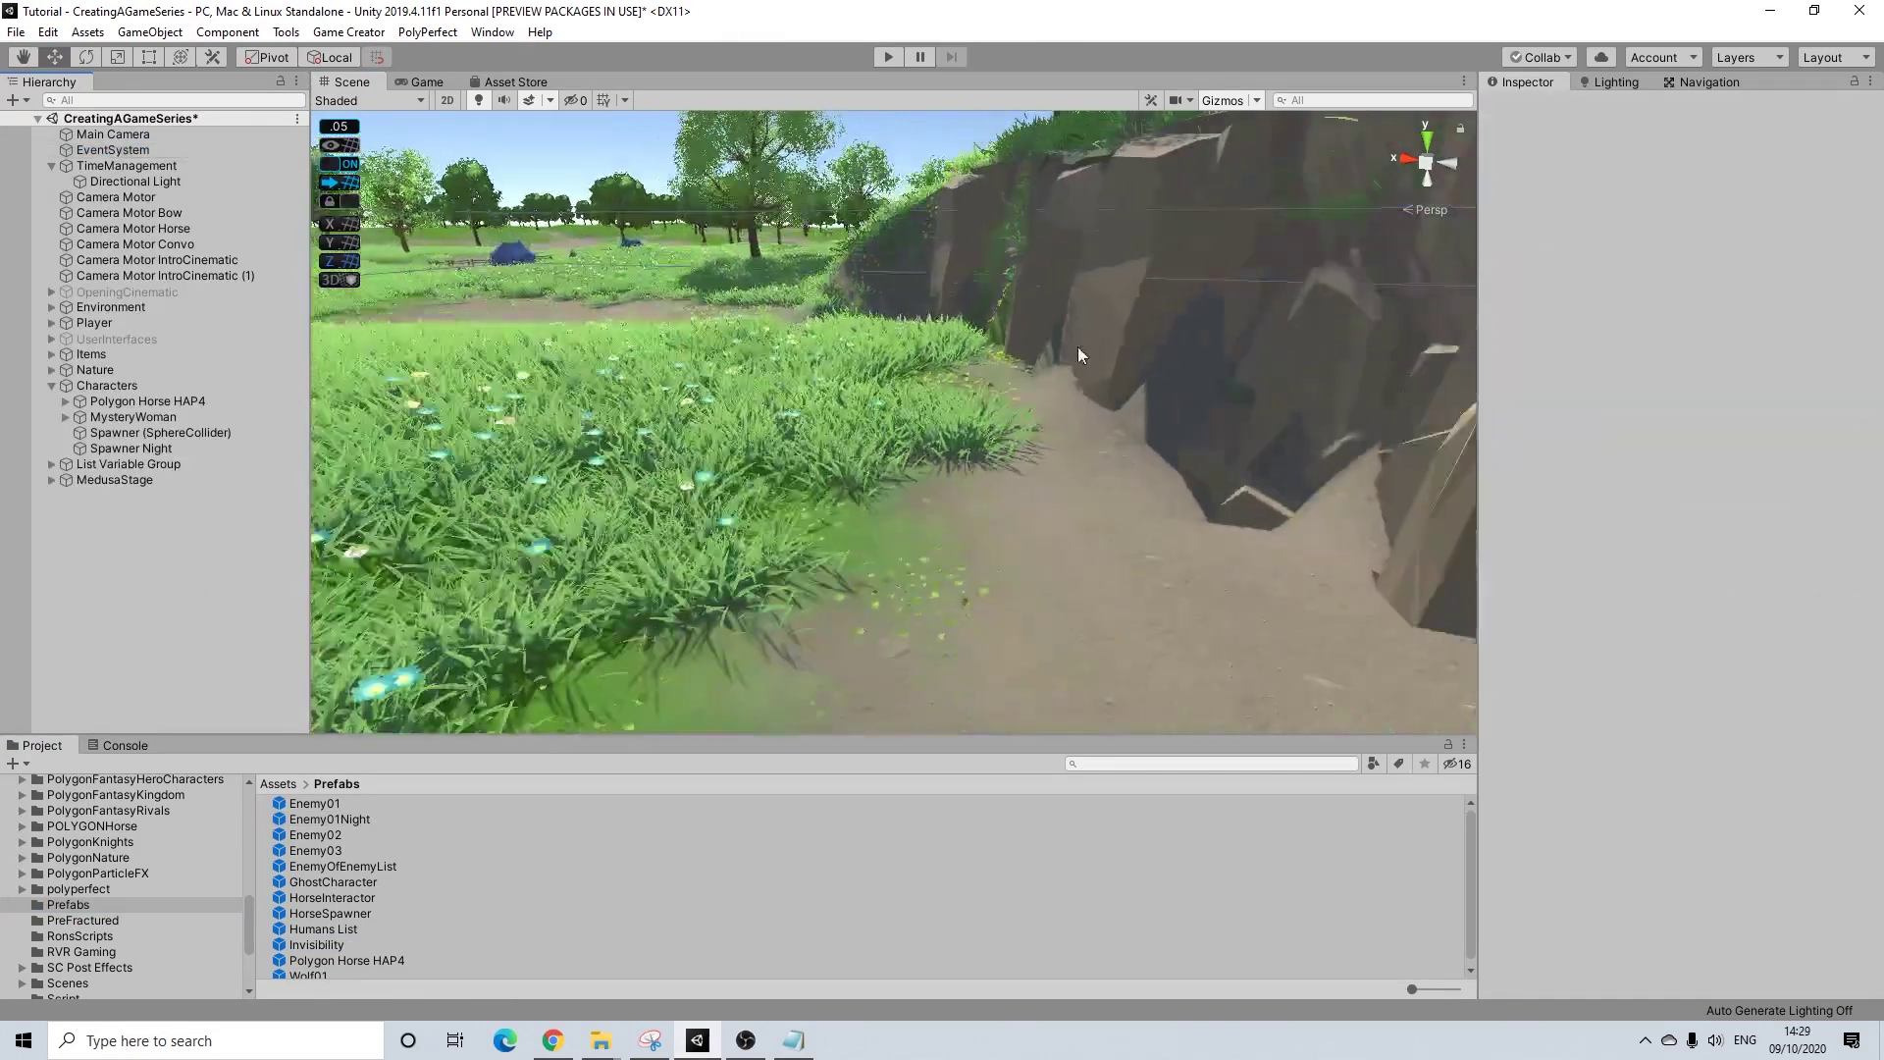
# - Assign the Enemy01Night prefab as the Item 1 game object of Spawner Night
pyautogui.moveTo(1245, 375); pyautogui.dragTo(593, 739, button='middle')
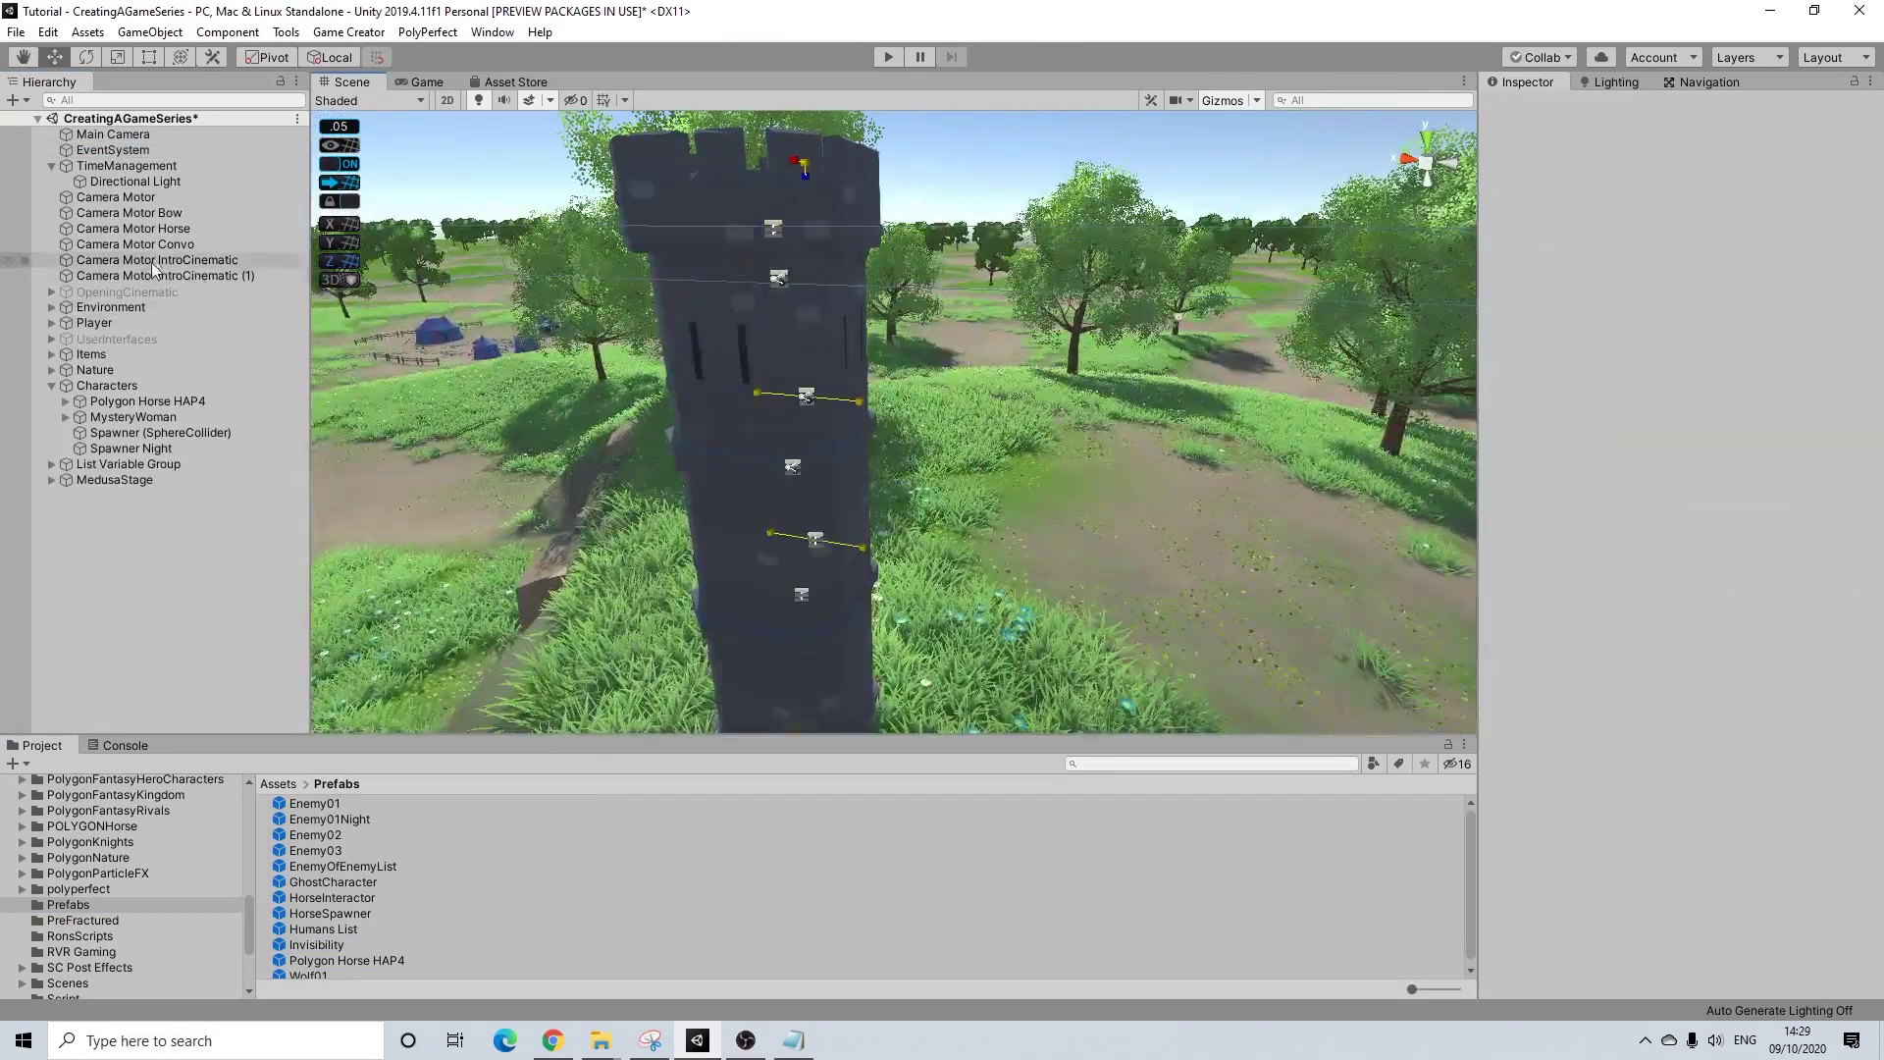
pyautogui.click(149, 448)
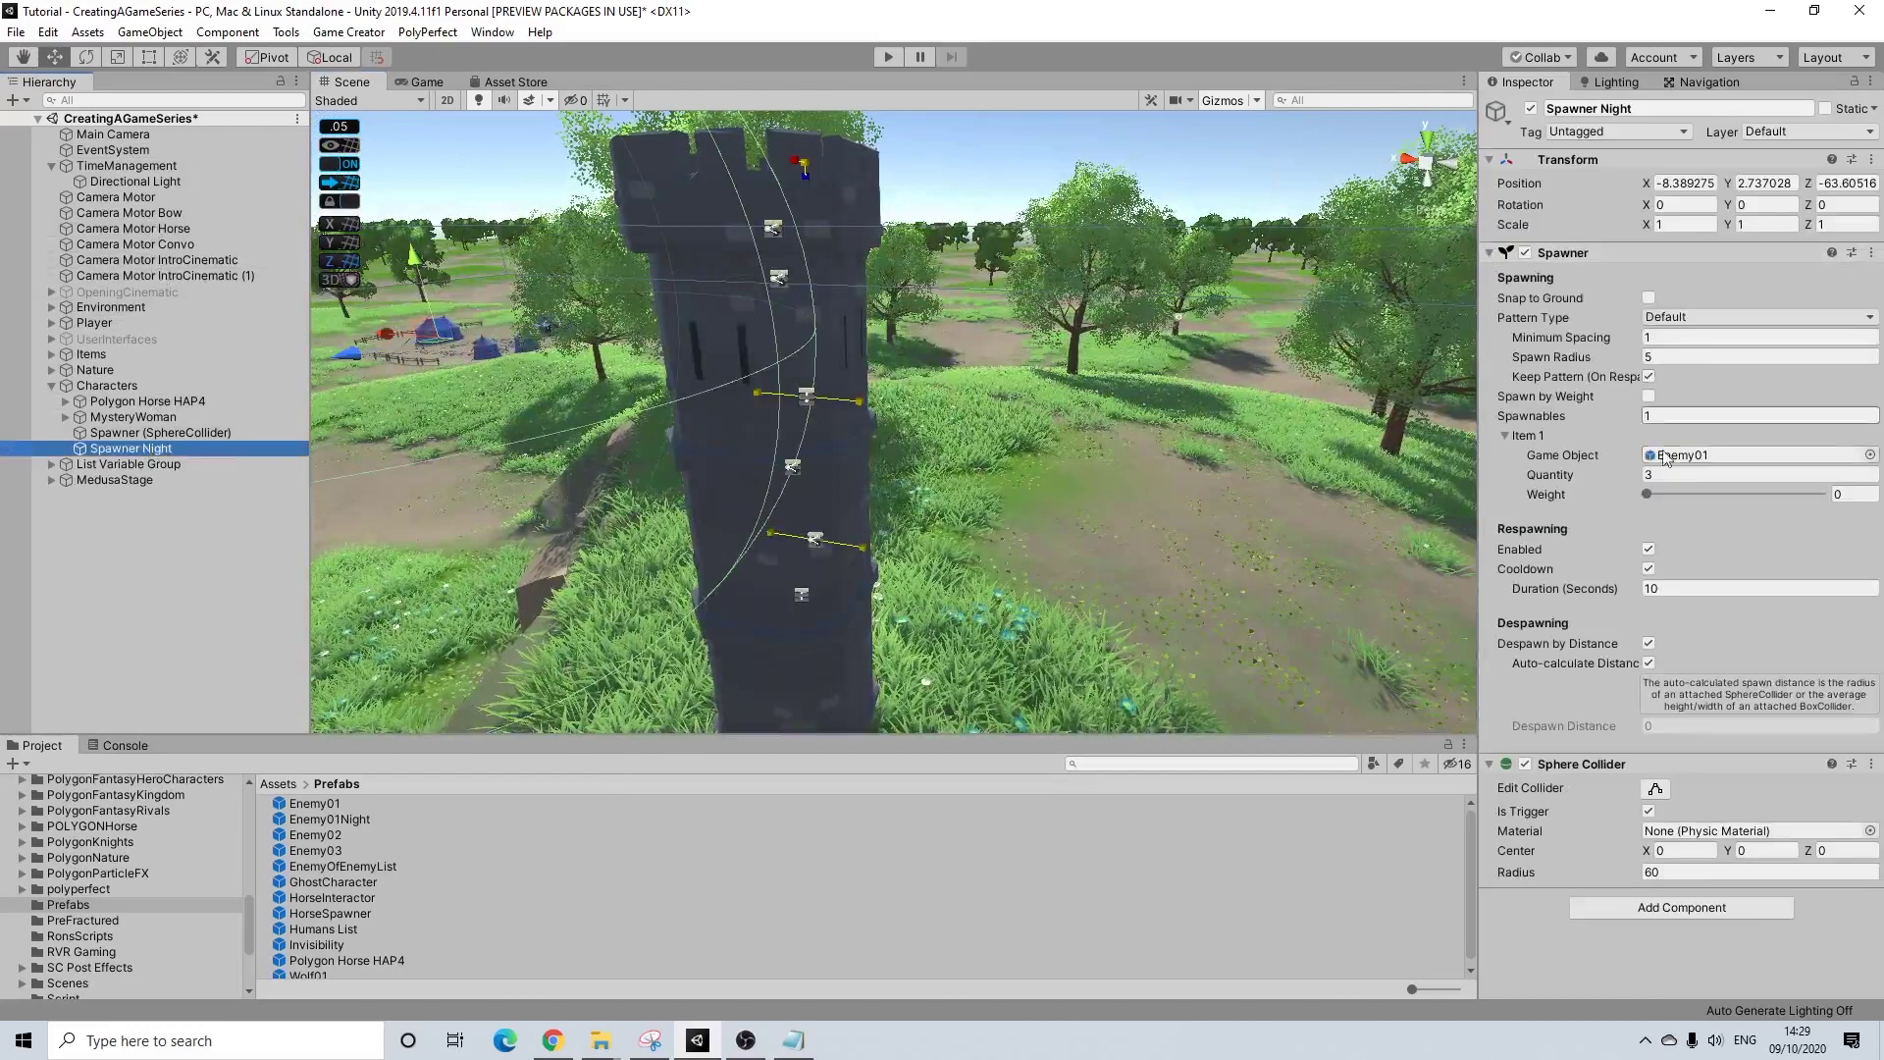
pyautogui.moveTo(361, 820); pyautogui.dragTo(1702, 456)
pyautogui.moveTo(926, 369); pyautogui.dragTo(526, 539, button='middle')
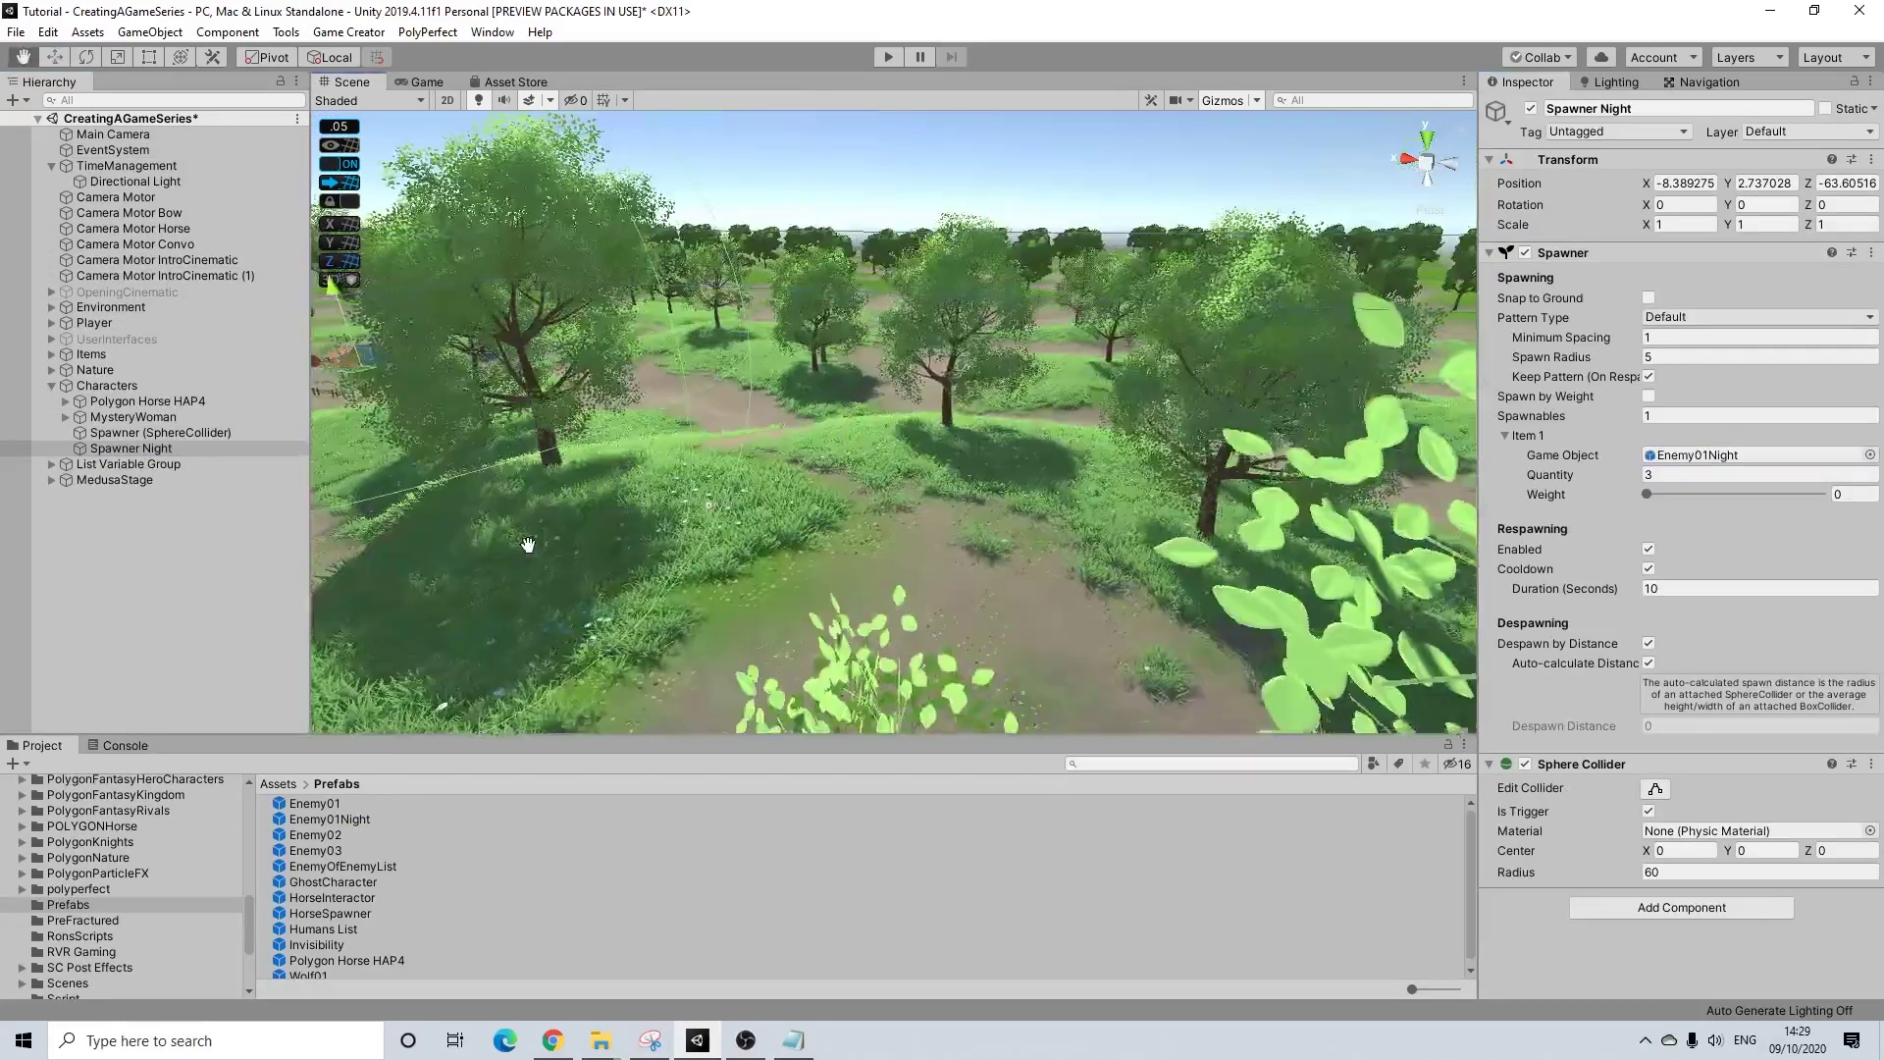
pyautogui.moveTo(1181, 464); pyautogui.dragTo(721, 483, button='right')
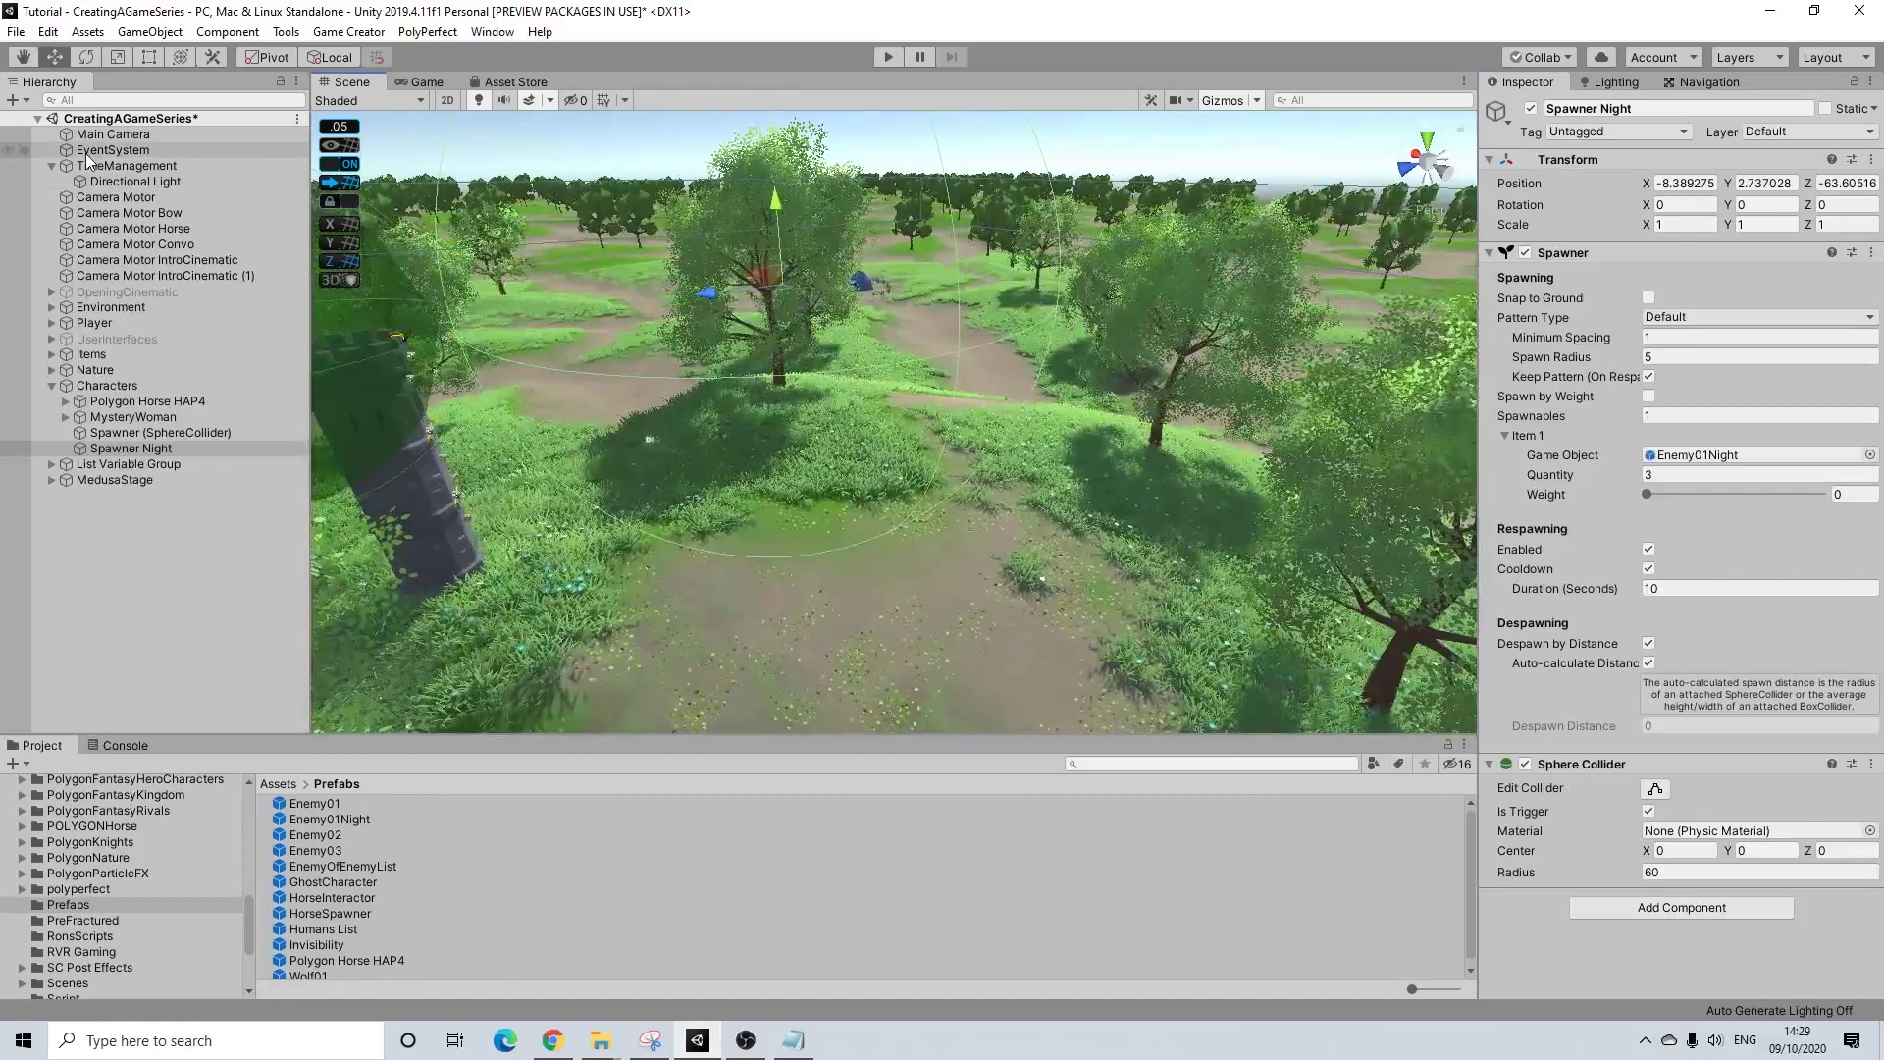
# - Create a Game Creator Actions object under TimeManagement and name it SpawnNightEnemies
pyautogui.click(117, 325)
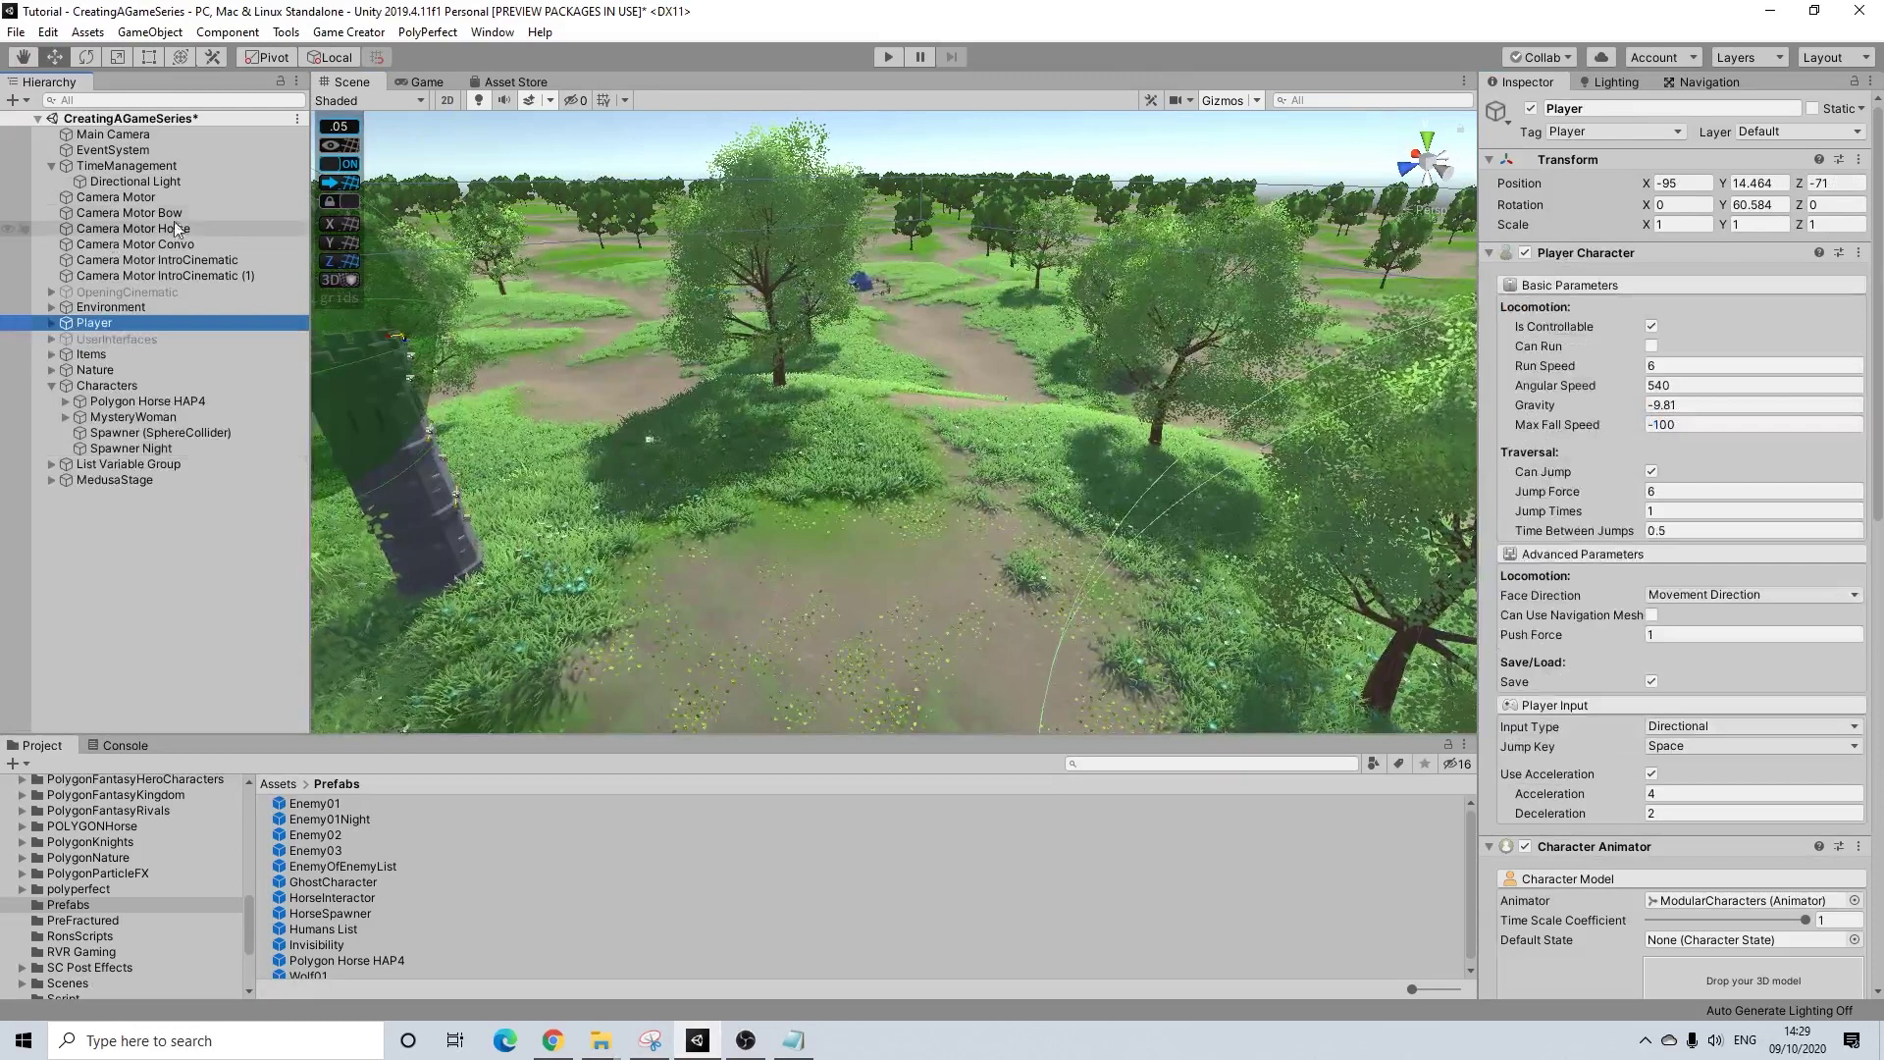
pyautogui.click(143, 181)
pyautogui.rightClick(147, 167)
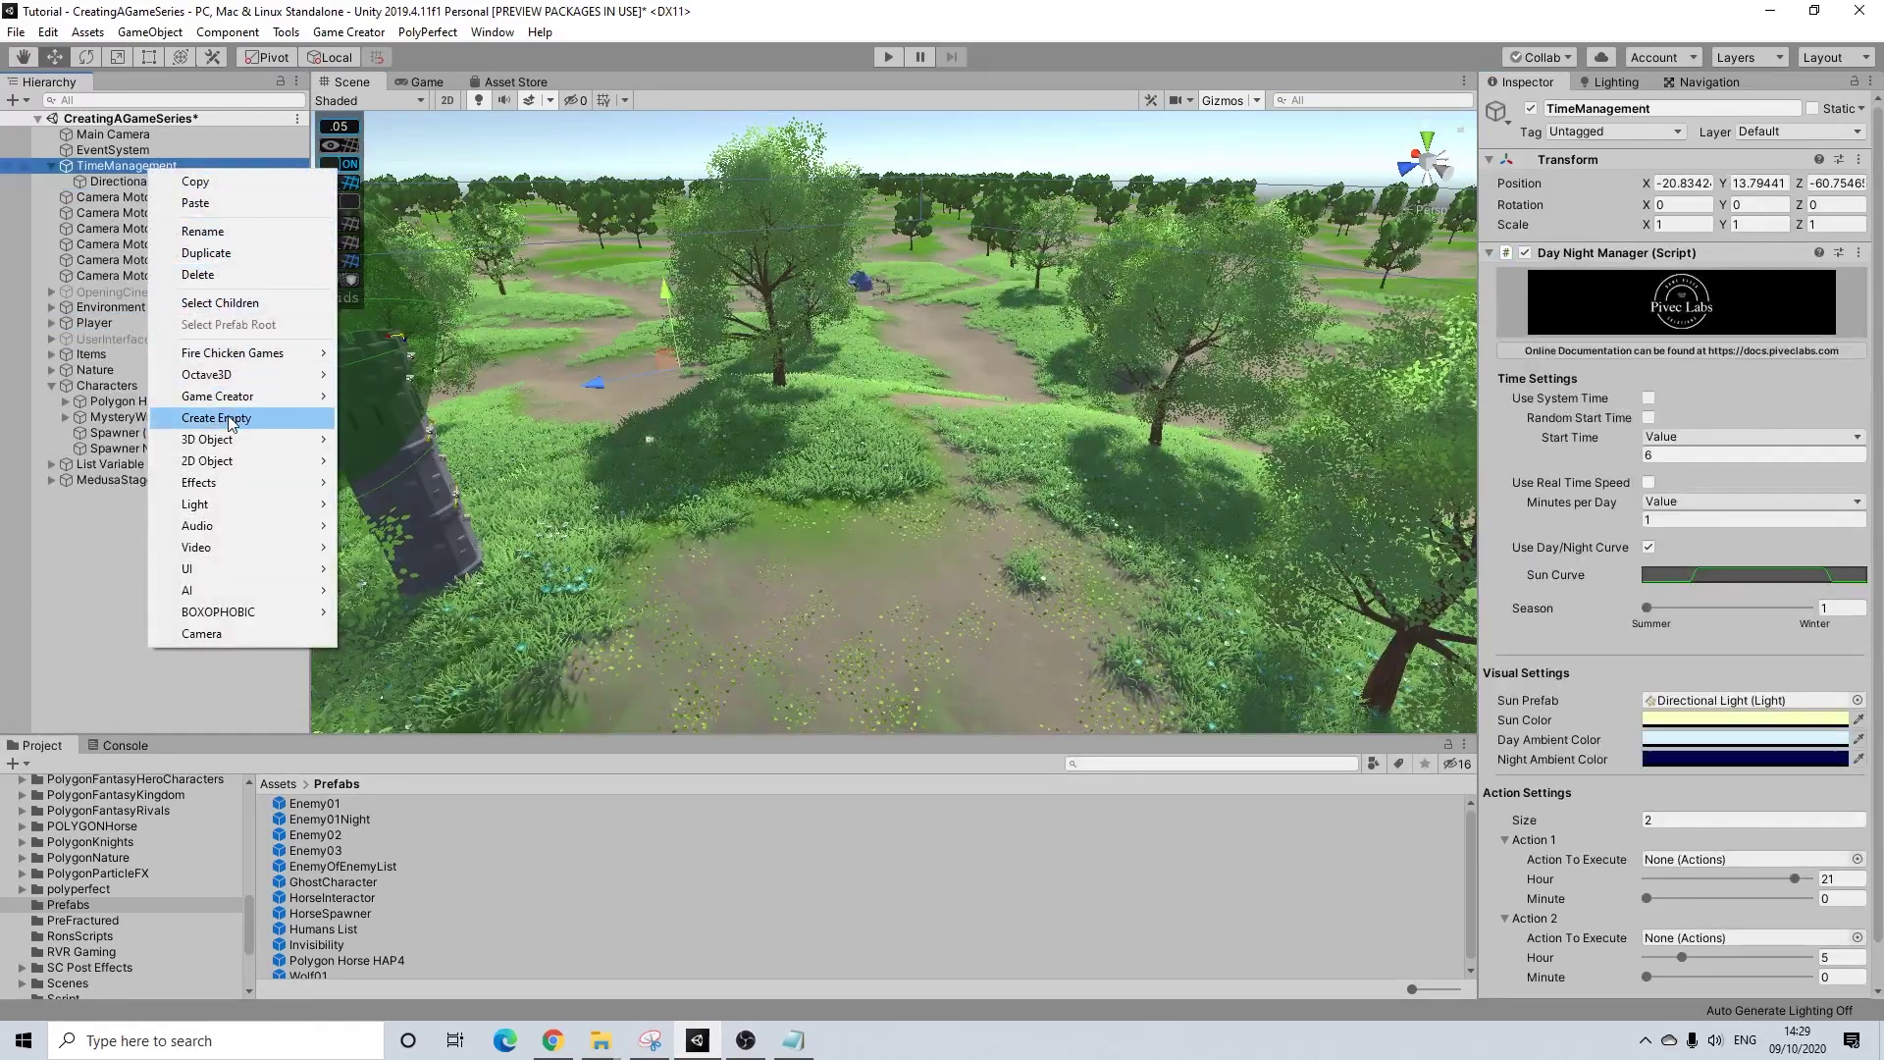
pyautogui.moveTo(324, 397)
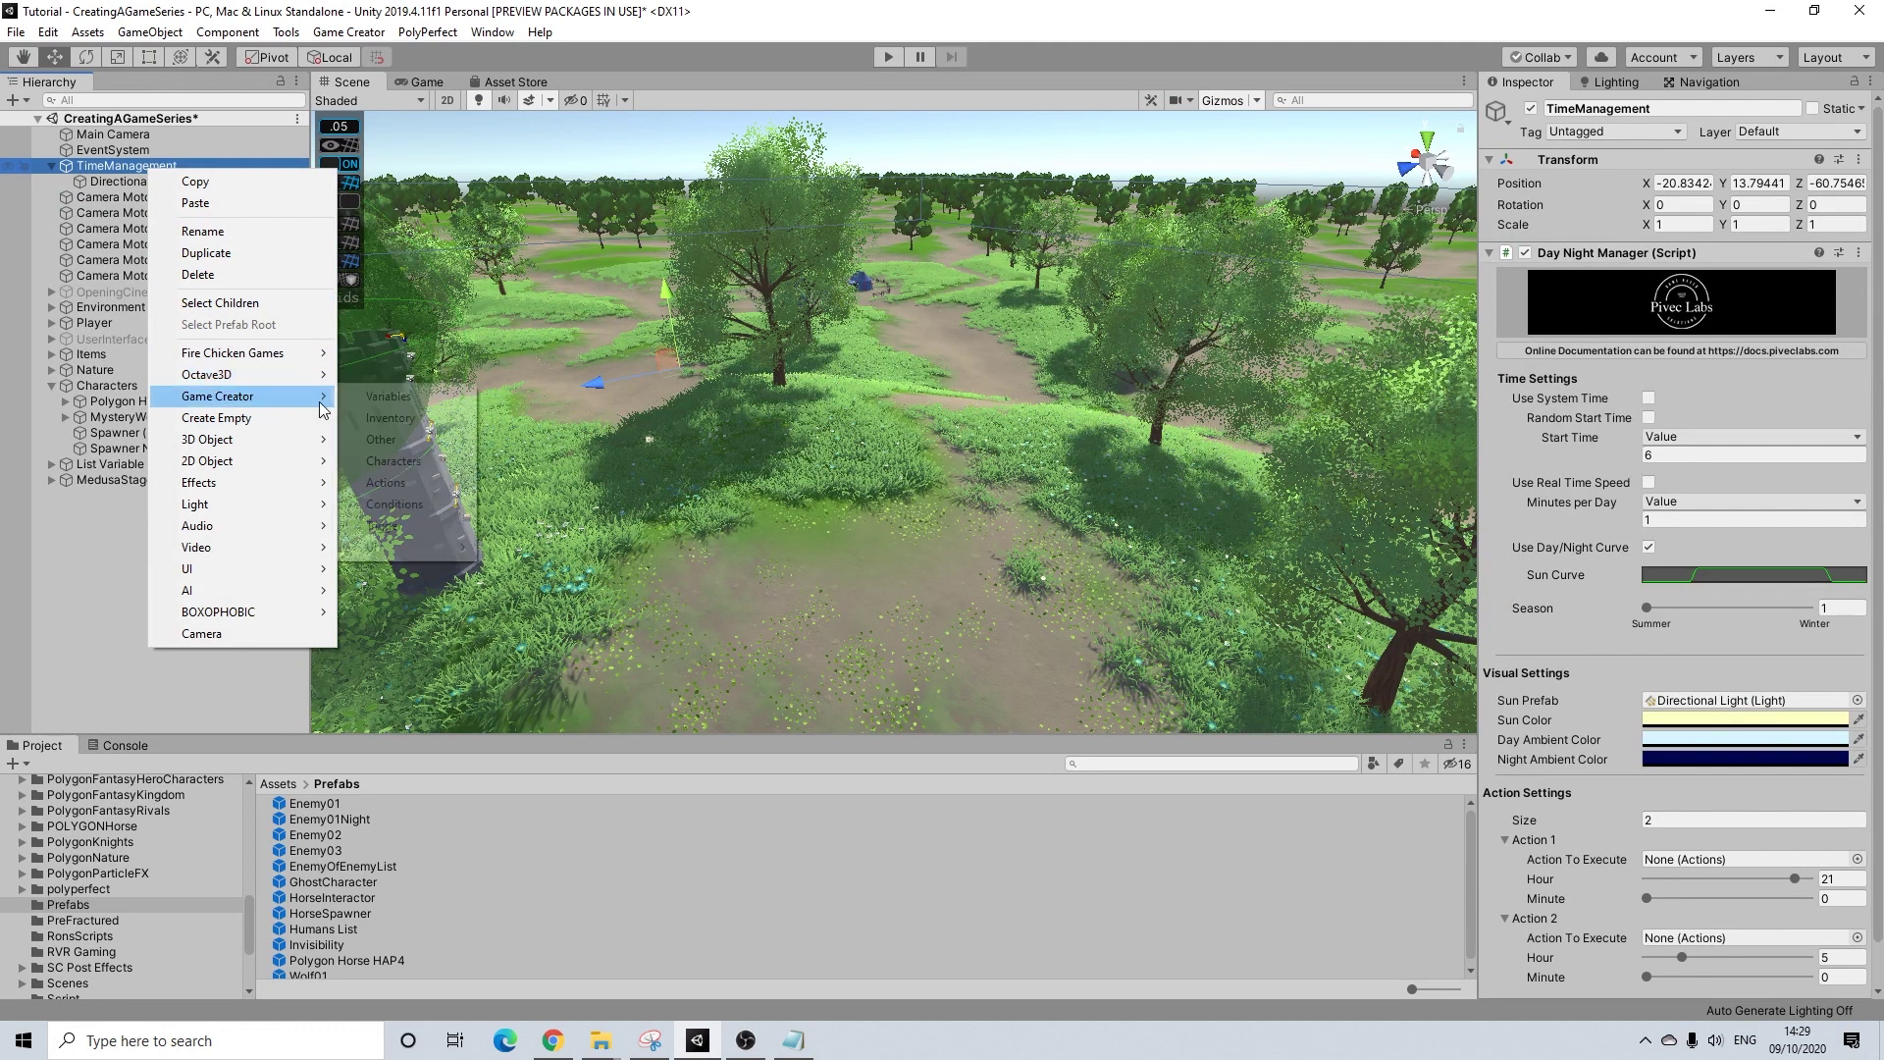
pyautogui.click(403, 480)
pyautogui.rightClick(125, 198)
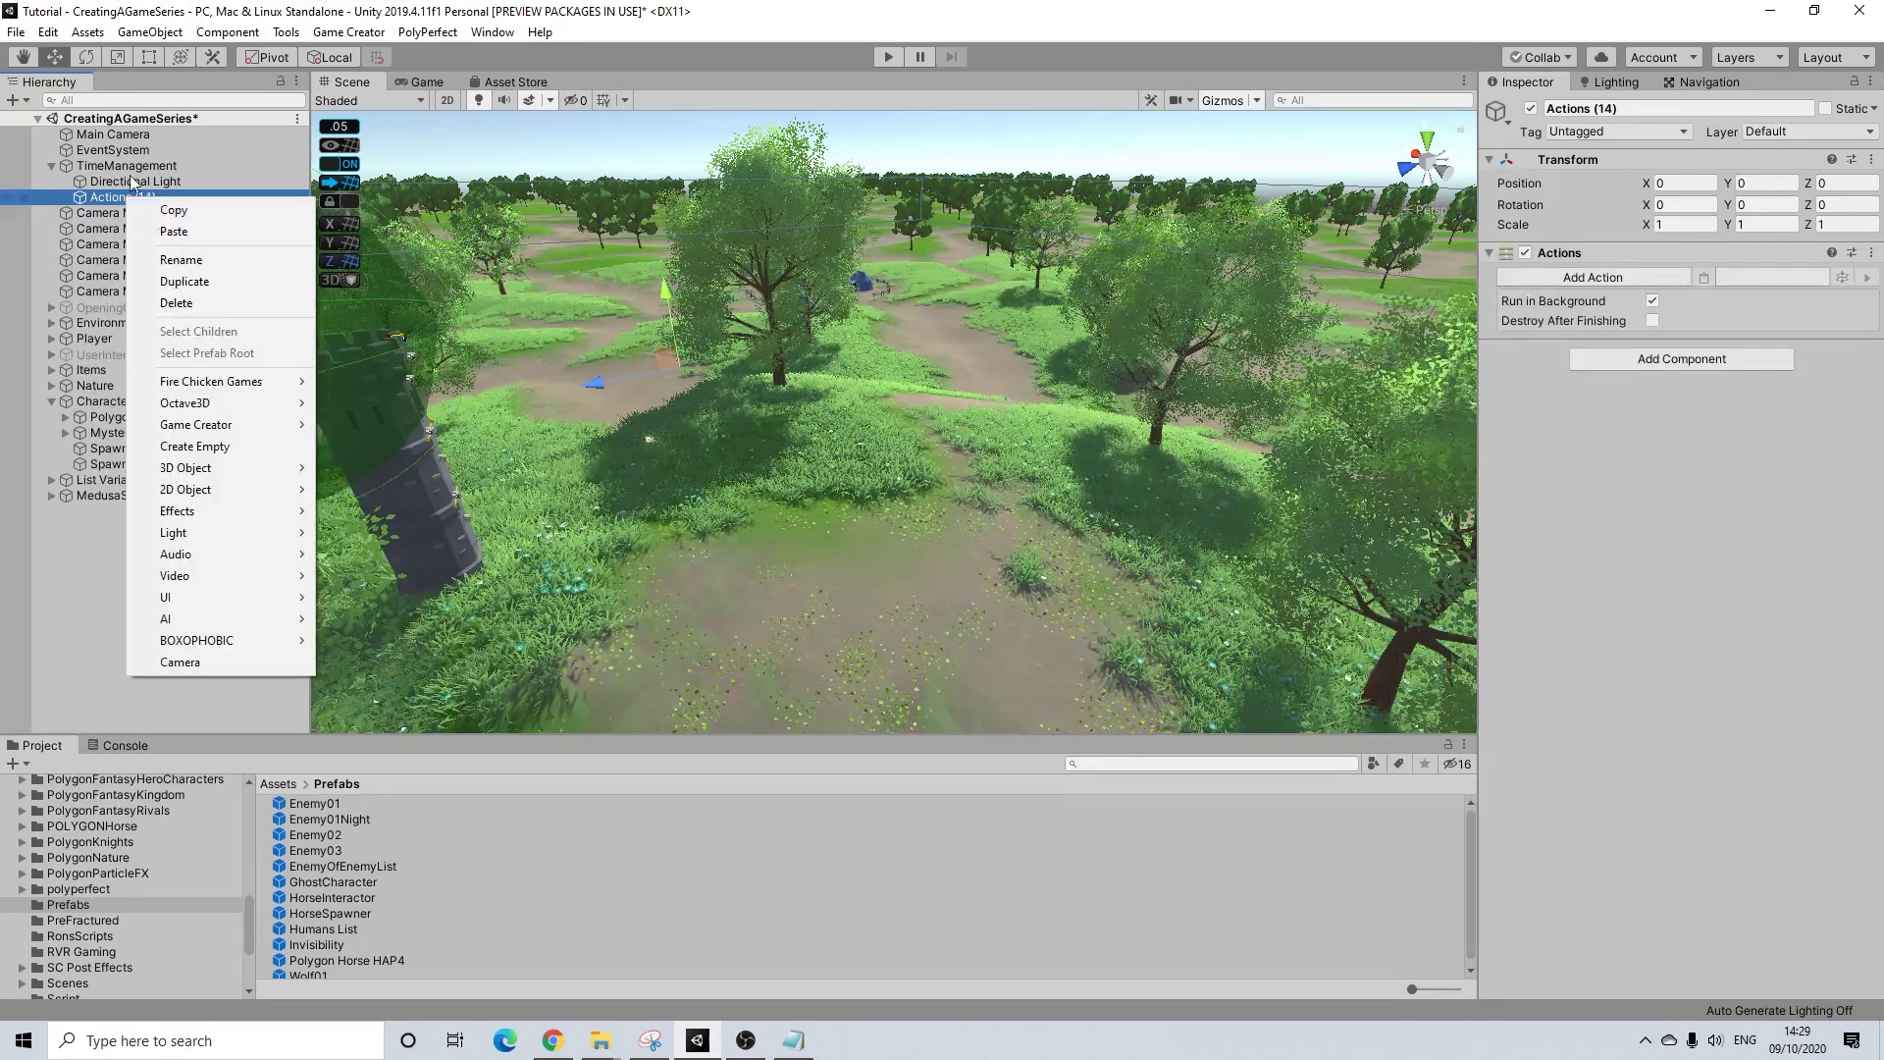
pyautogui.click(216, 265)
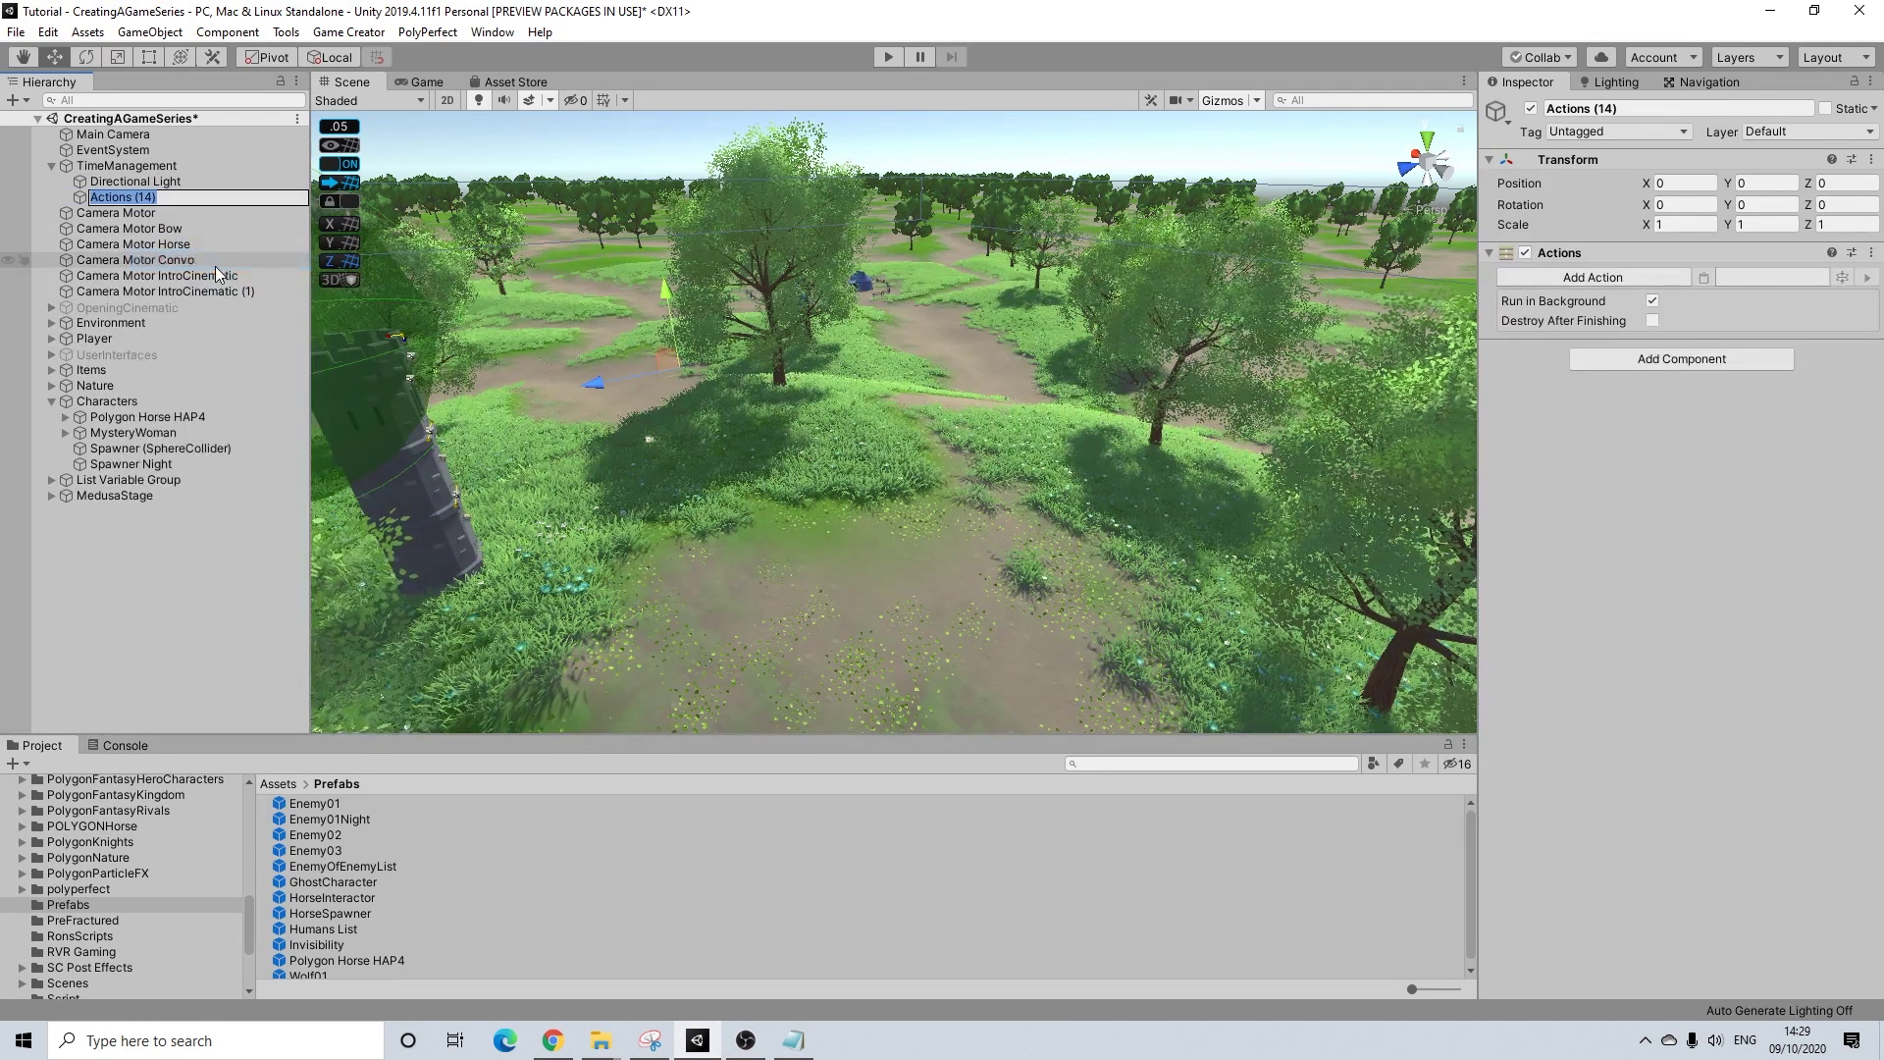
pyautogui.write('Spa')
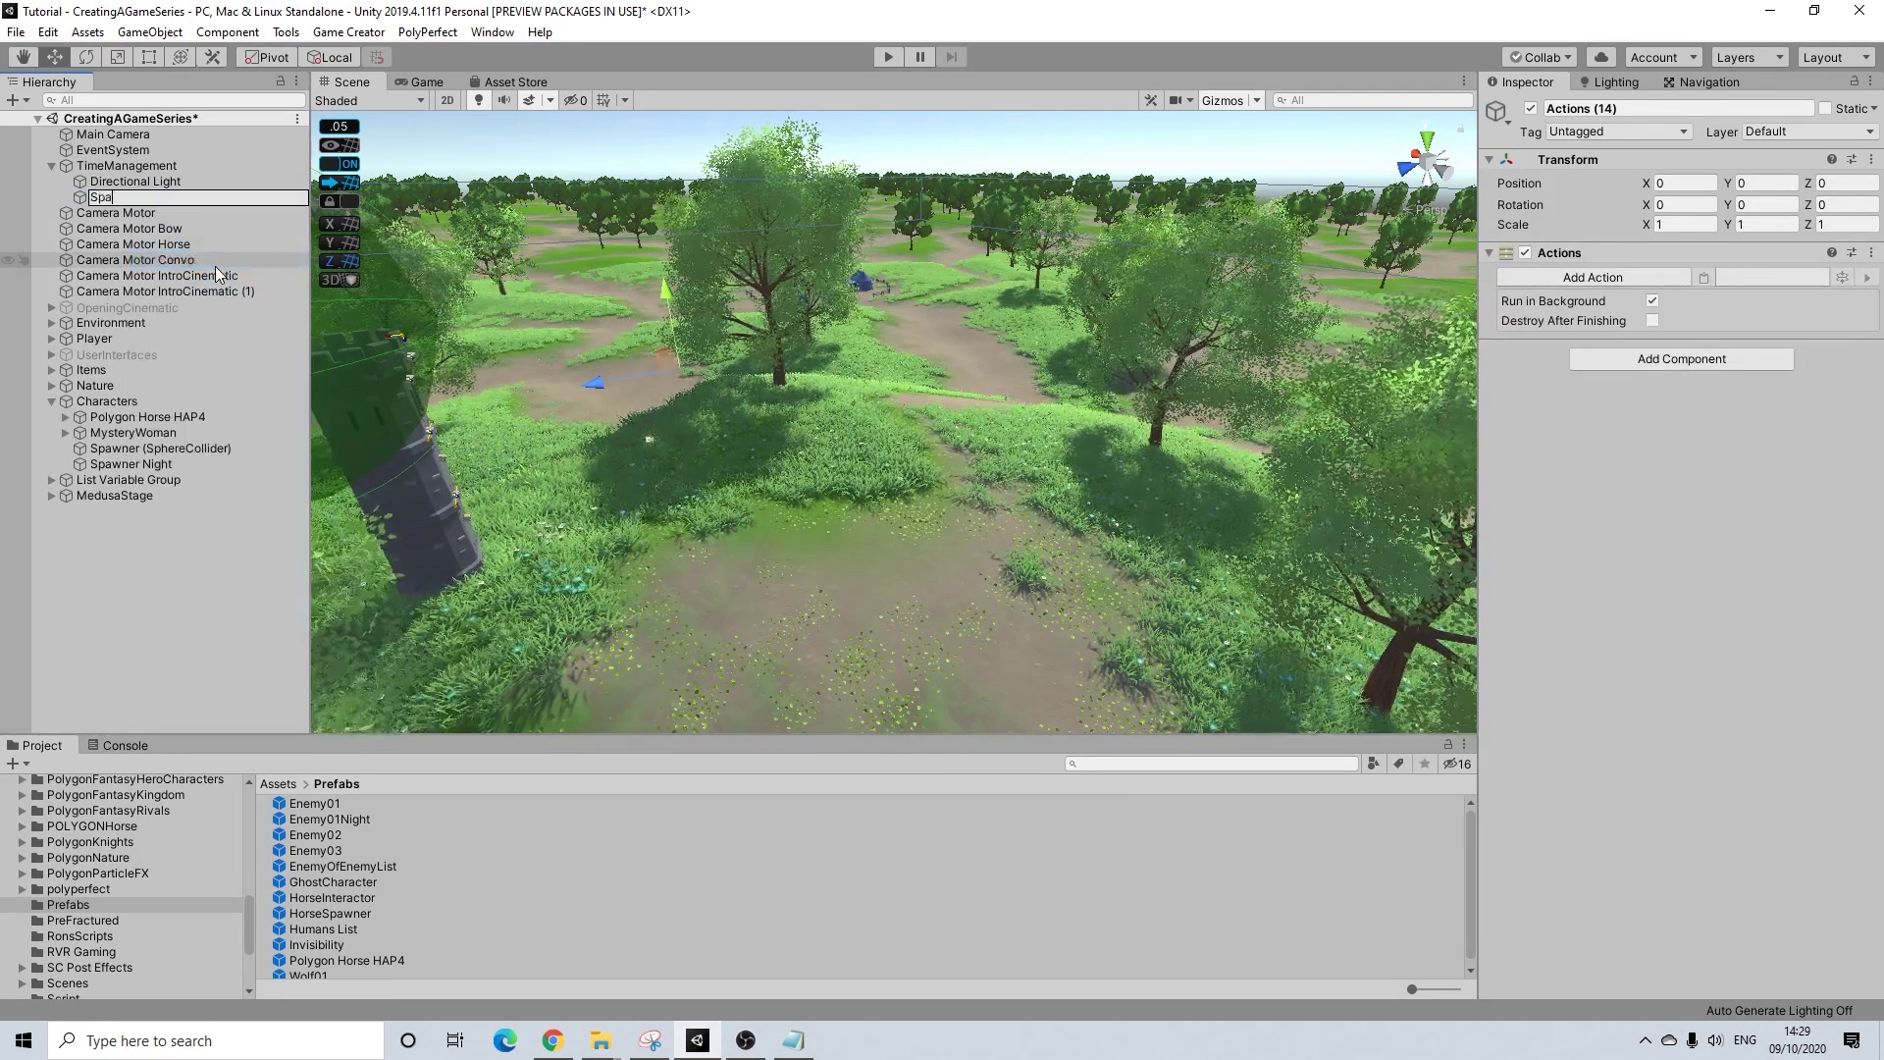
pyautogui.write('wnNightEnemie')
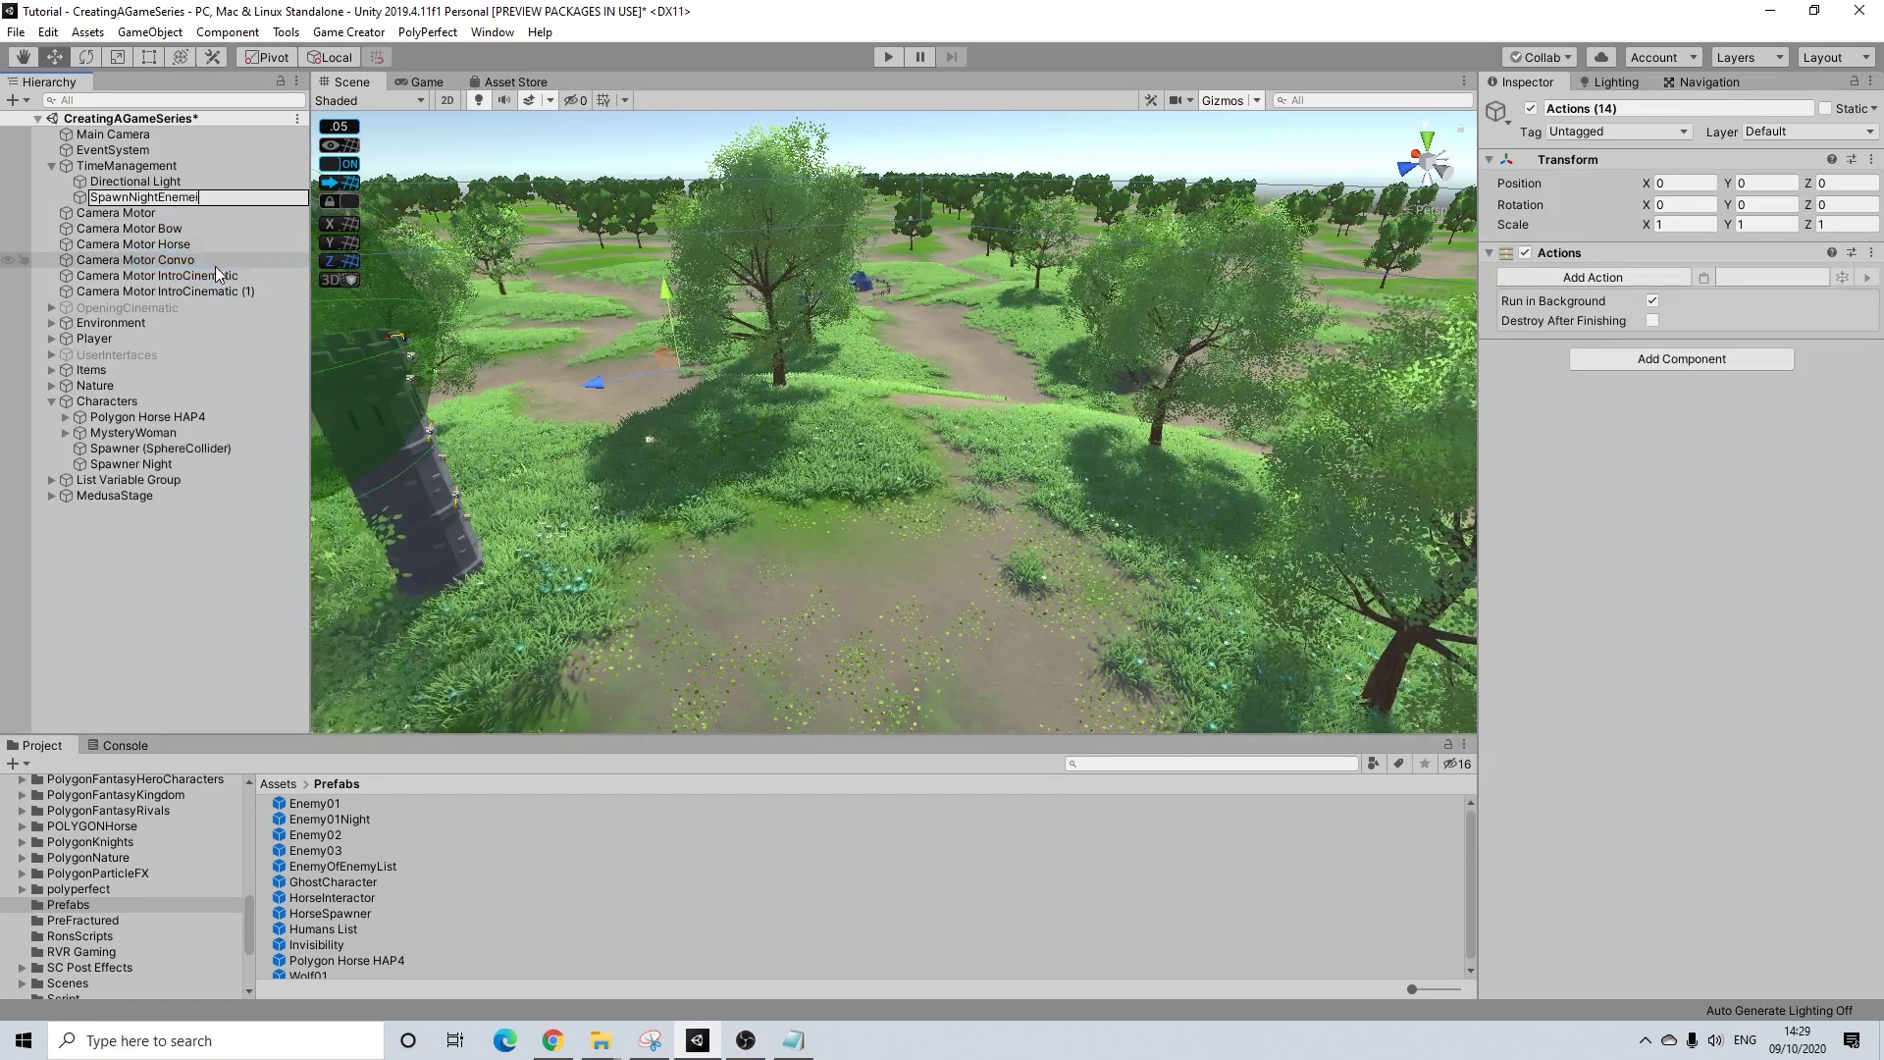
pyautogui.write('s')
pyautogui.press('Return')
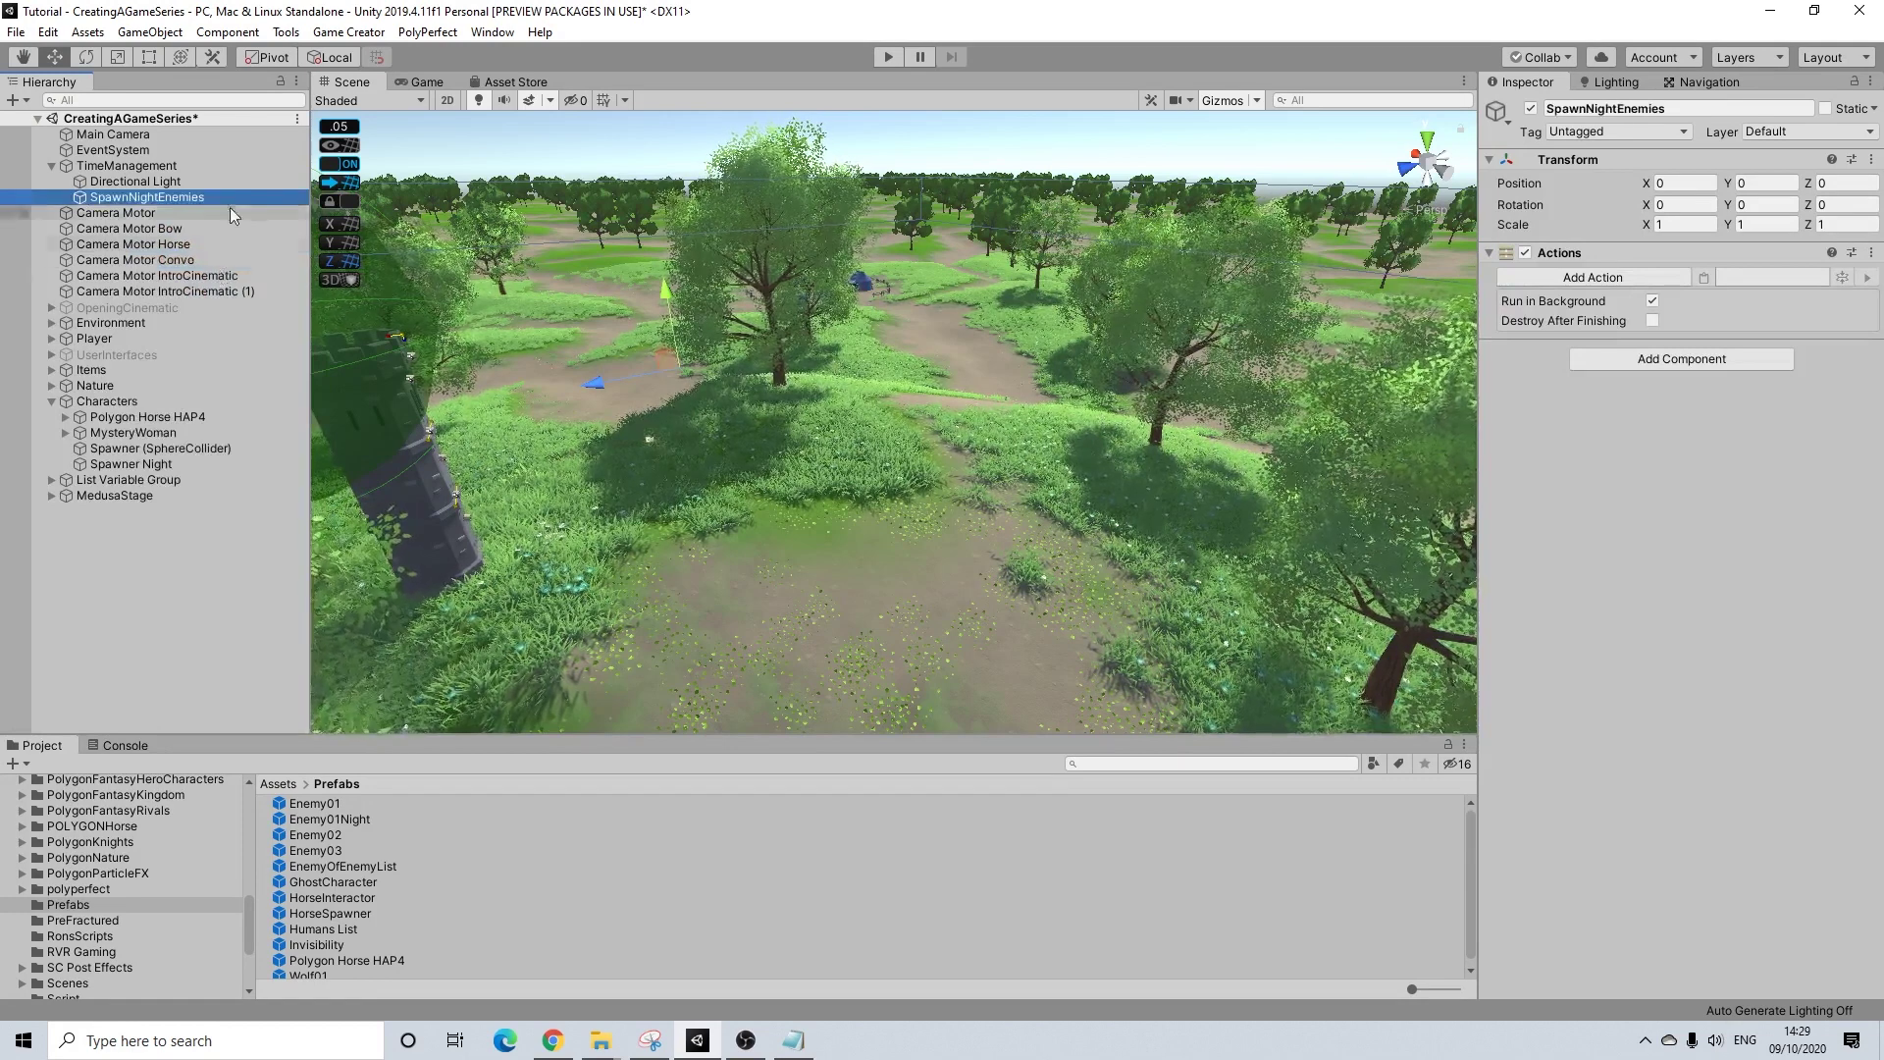
# - Add a Set Active action to SpawnNightEnemies with Spawner Night as its target game object
pyautogui.click(1597, 280)
pyautogui.write('set')
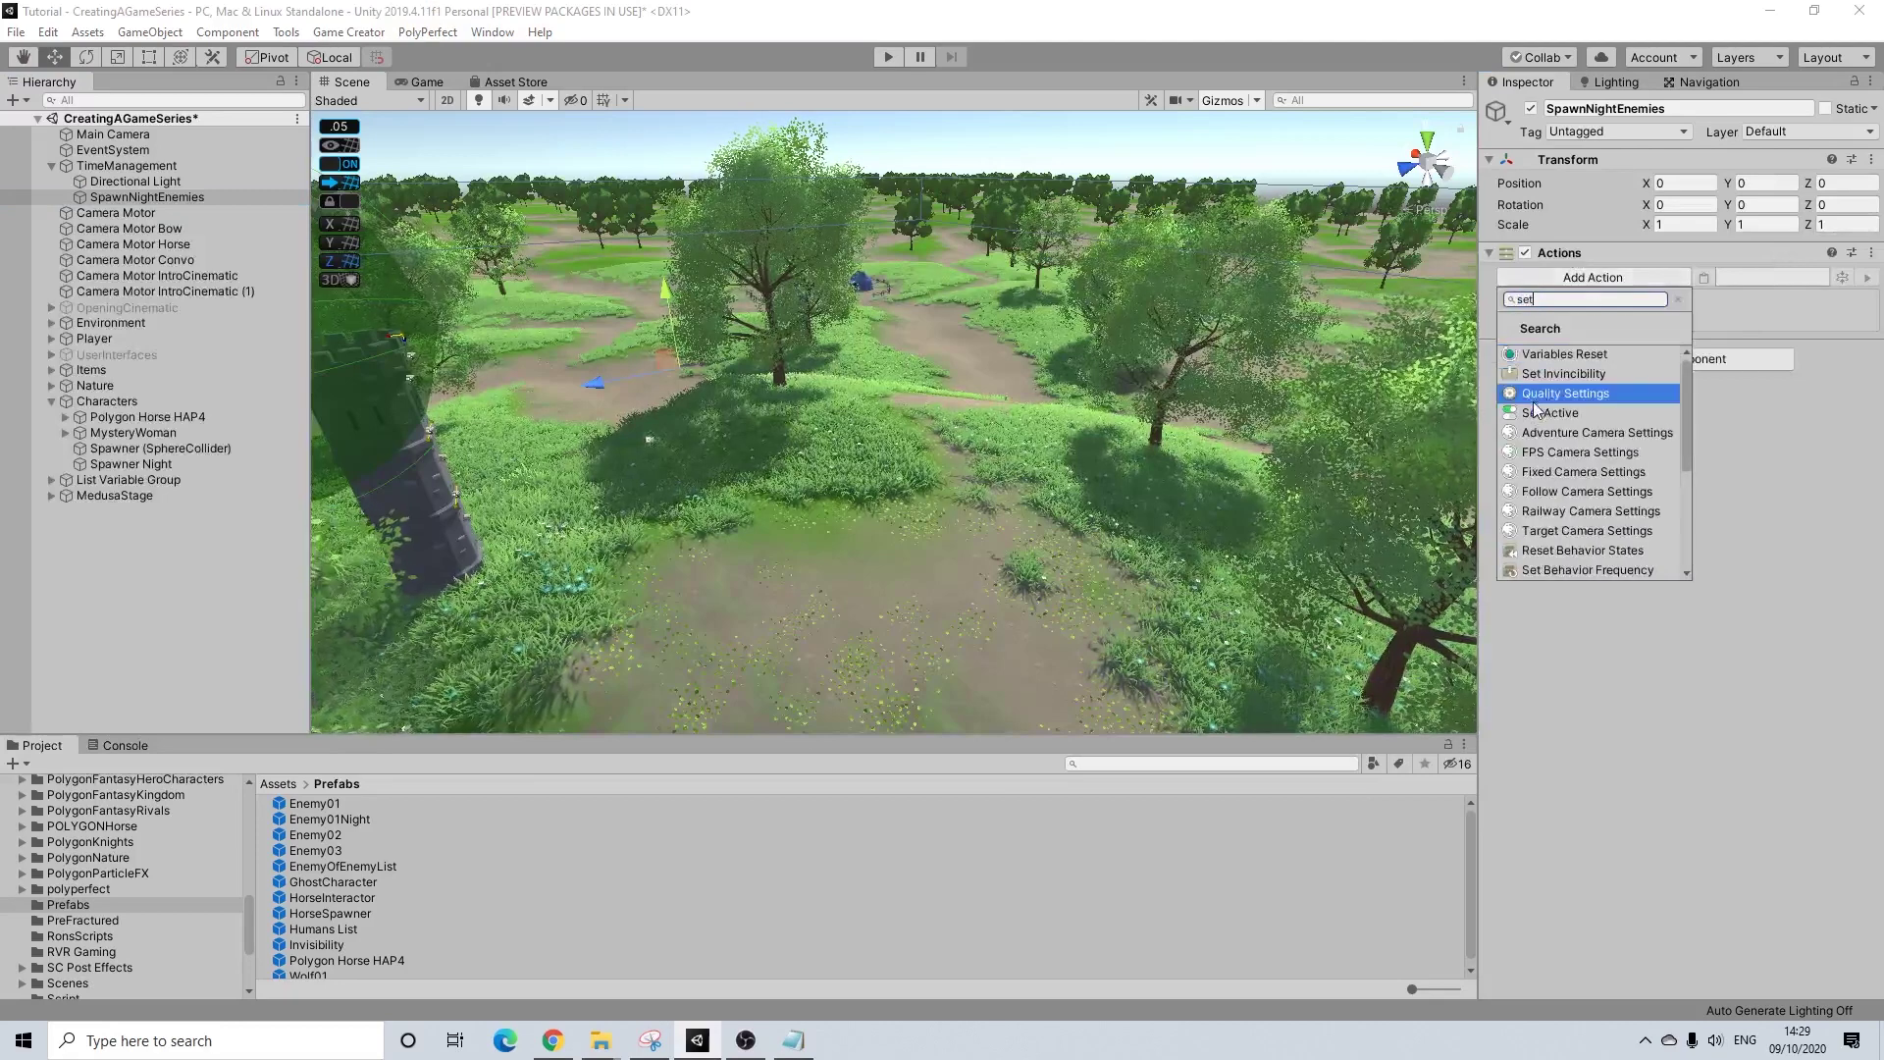
pyautogui.click(1597, 393)
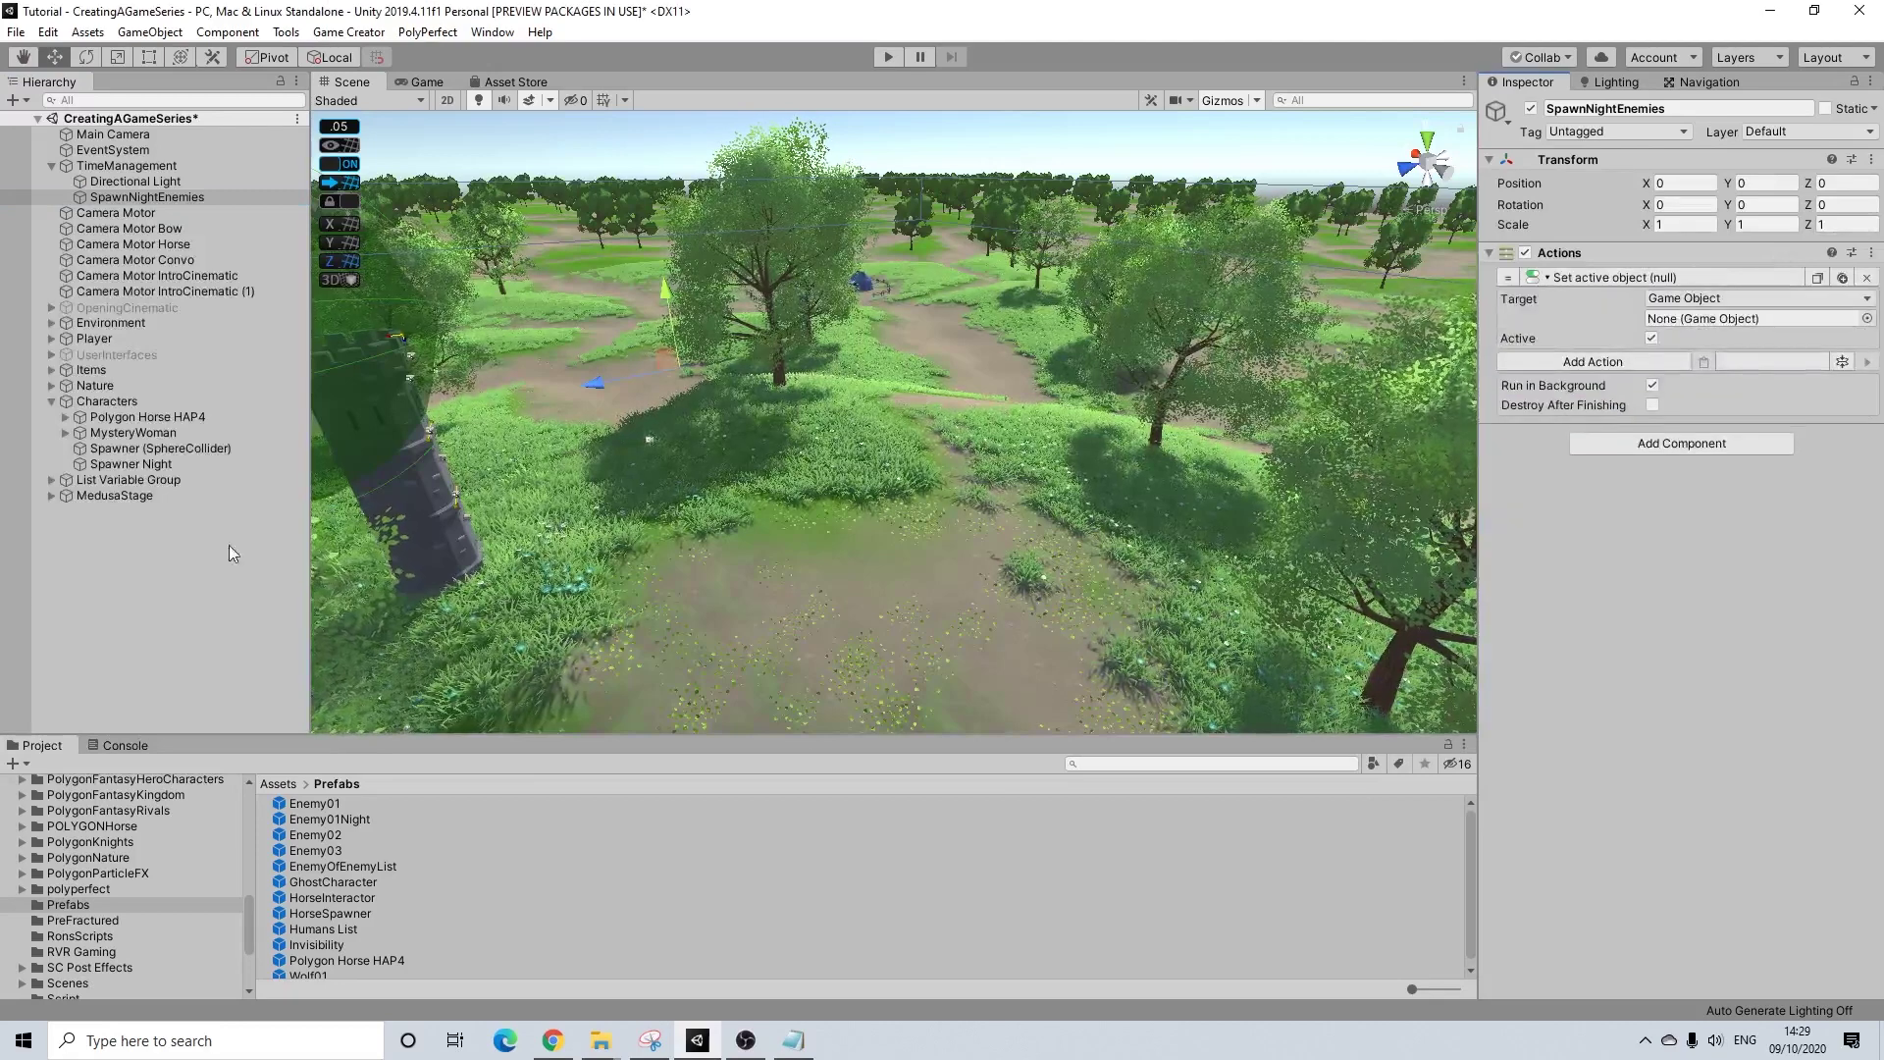
pyautogui.moveTo(150, 465); pyautogui.dragTo(1728, 327)
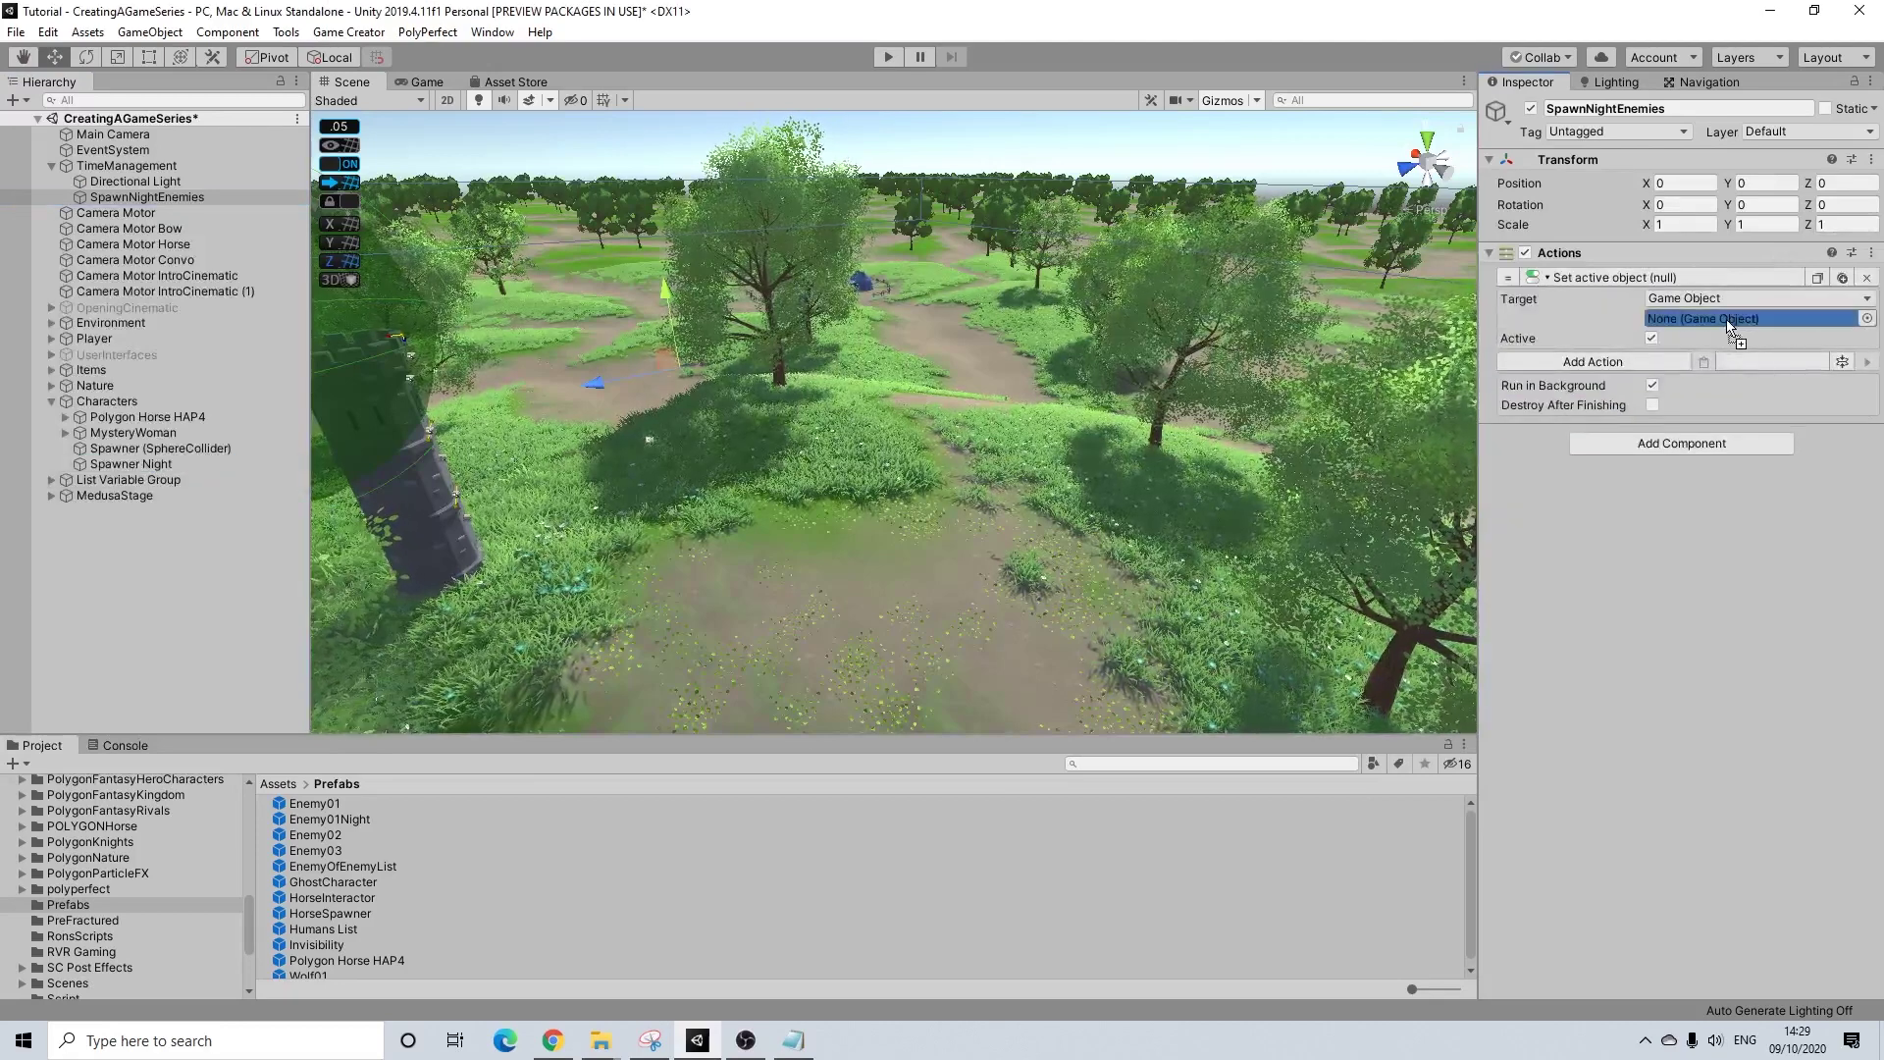
# - Move Spawner Night to about X -67, Z -11 with Snap to Ground enabled, and deactivate the object
pyautogui.click(131, 464)
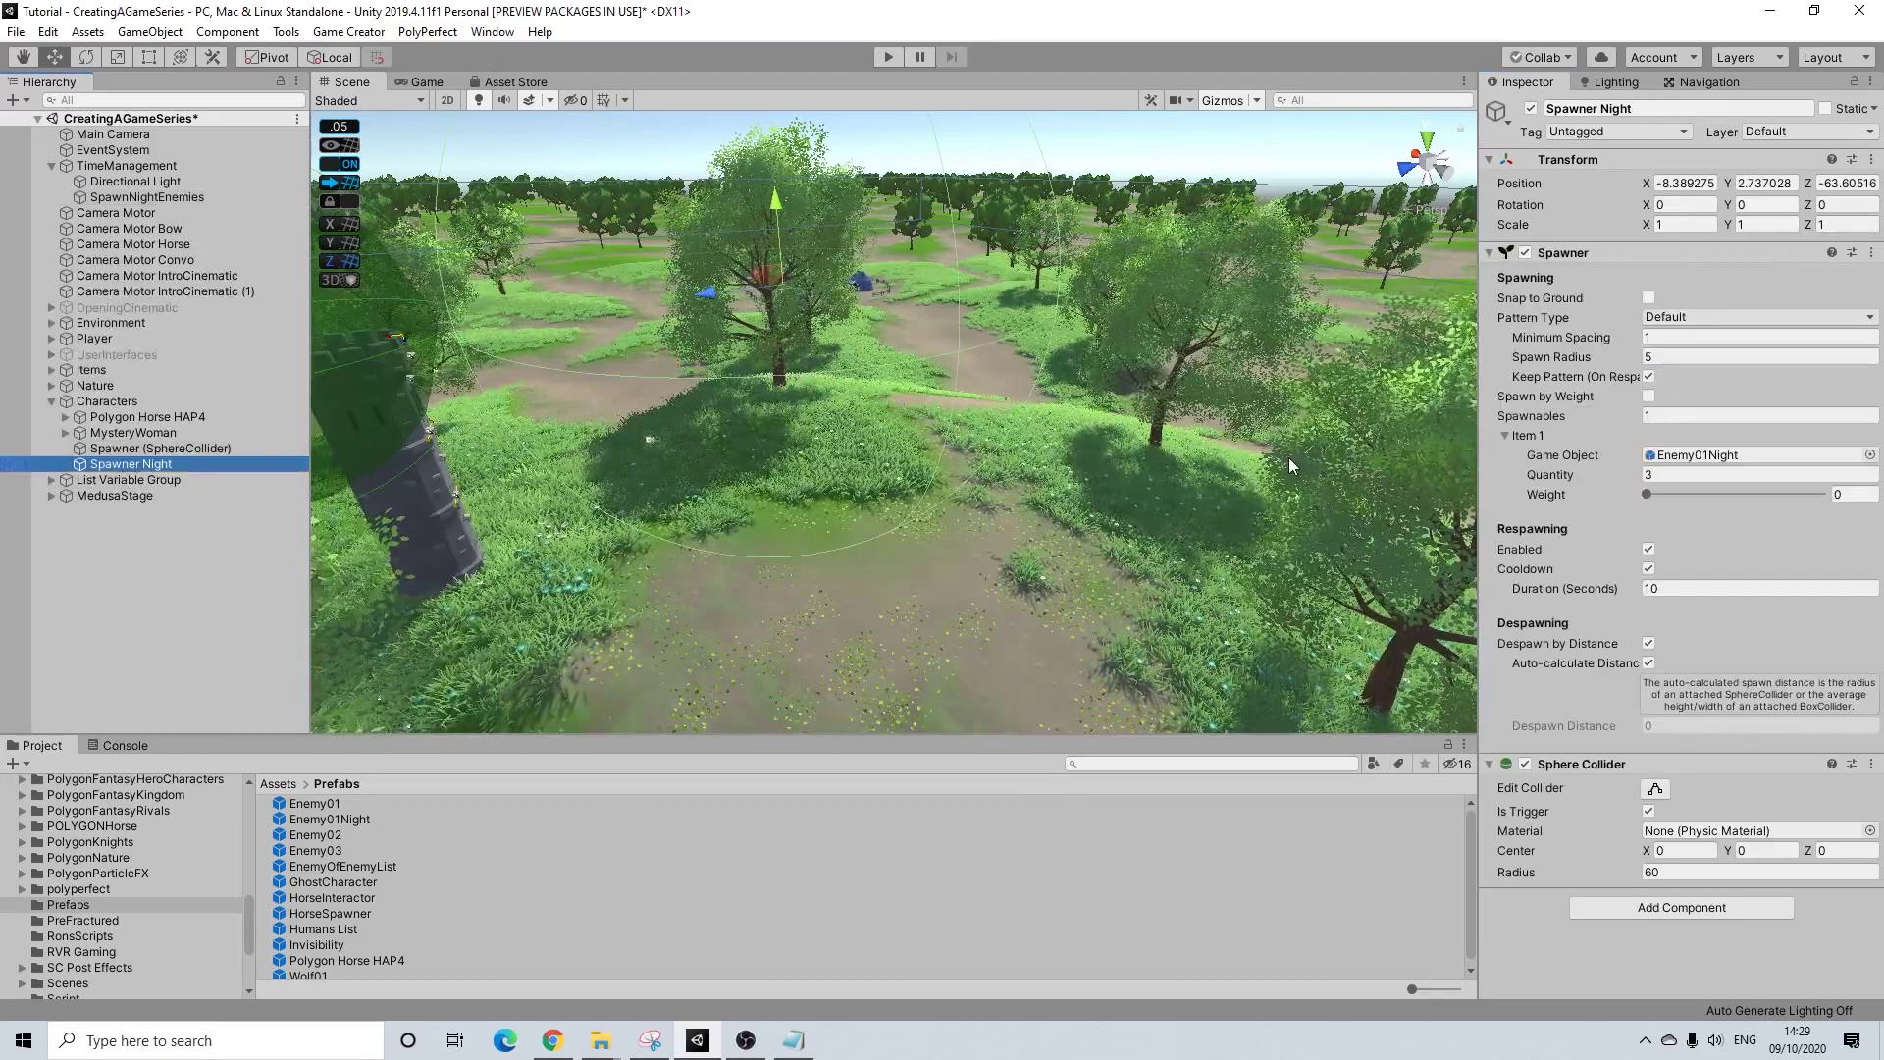
pyautogui.press('f')
pyautogui.scroll(-3, 1254, 455)
pyautogui.moveTo(1254, 455); pyautogui.dragTo(1139, 579, button='right')
pyautogui.moveTo(981, 294); pyautogui.dragTo(854, 643, button='middle')
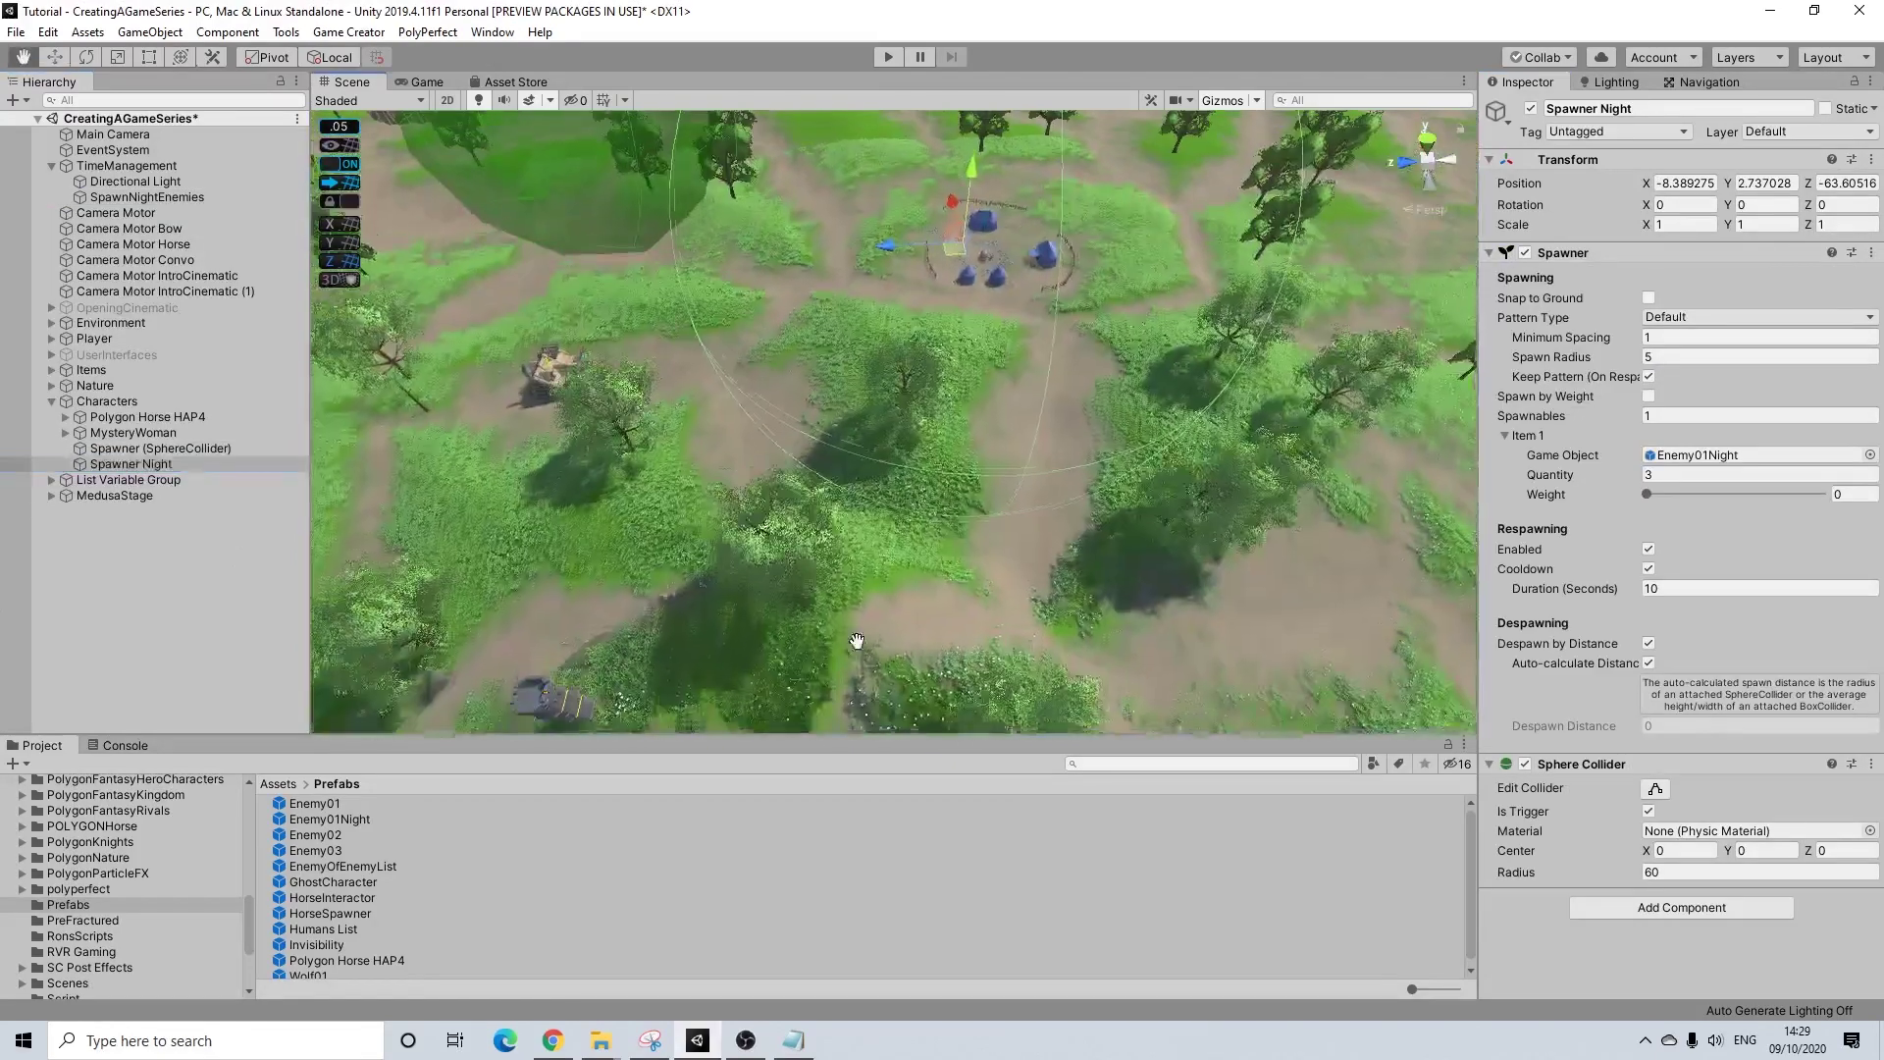
pyautogui.scroll(-2, 932, 475)
pyautogui.keyDown('alt'); pyautogui.moveTo(932, 473); pyautogui.dragTo(885, 316); pyautogui.keyUp('alt')
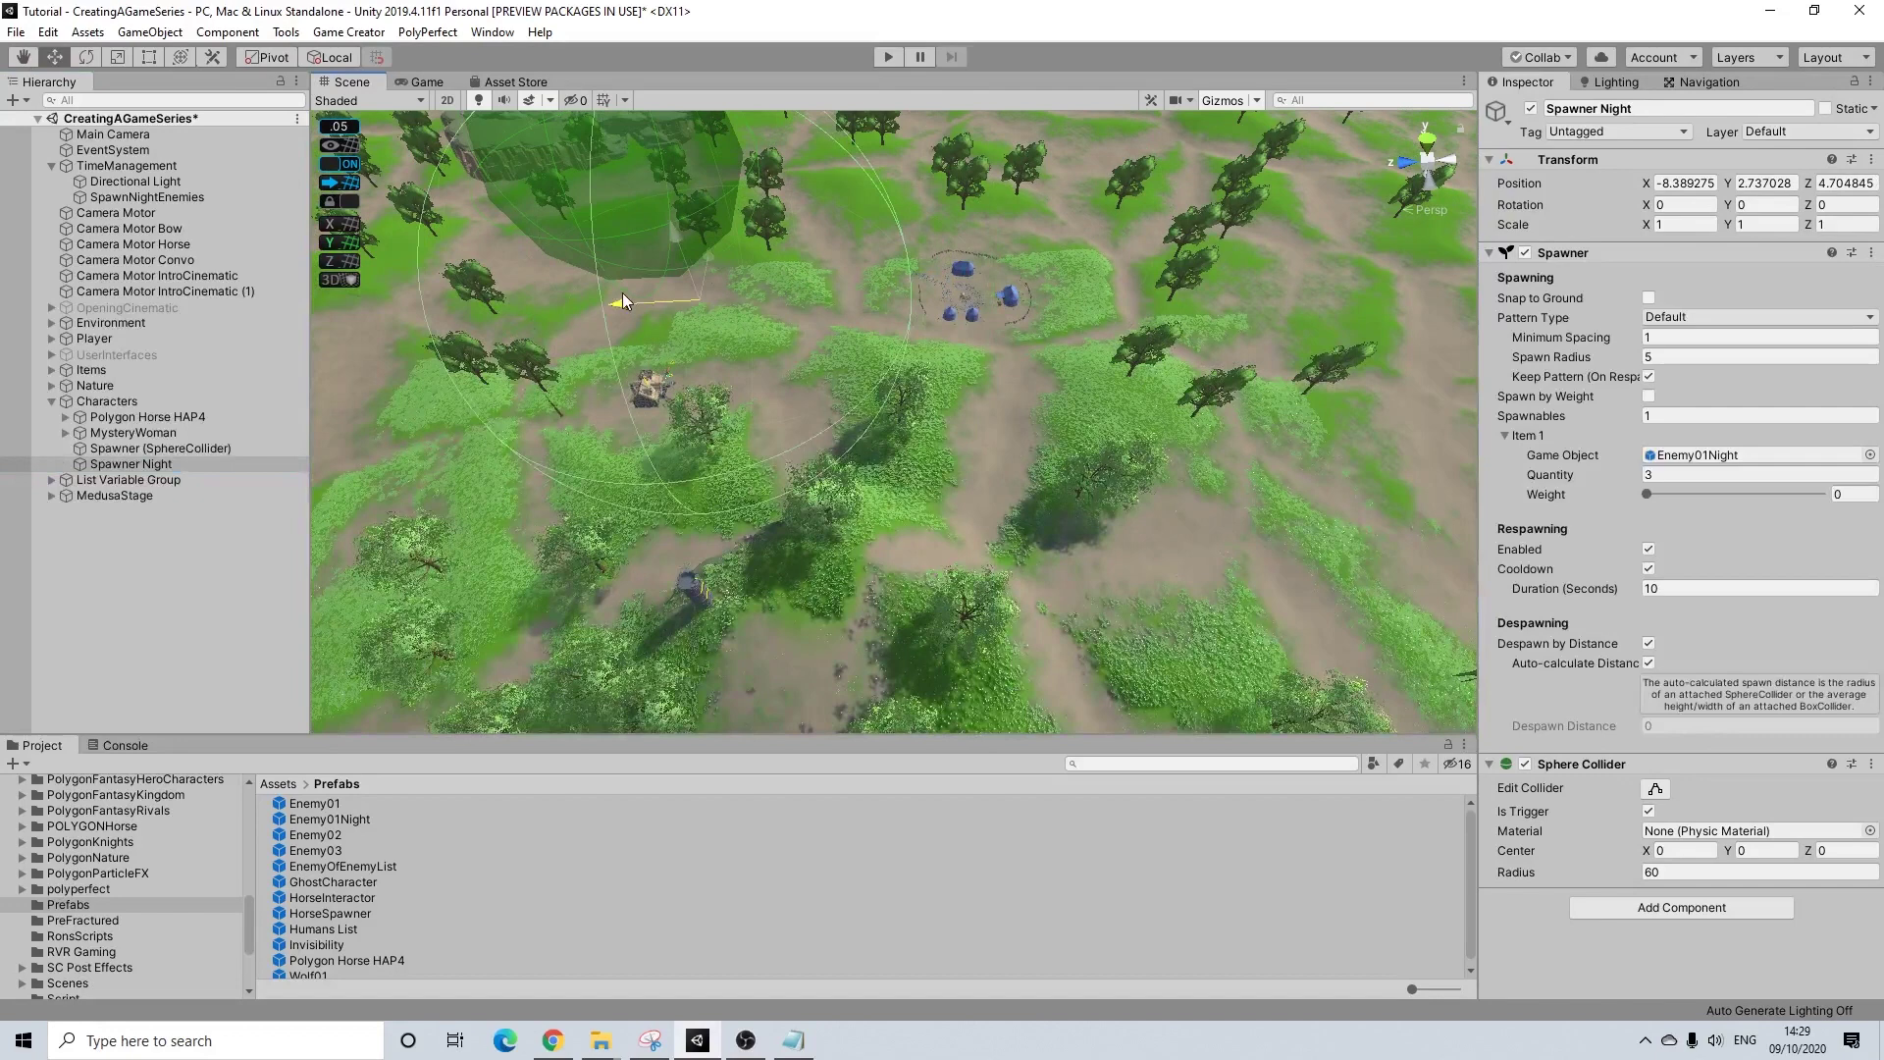
pyautogui.moveTo(709, 332); pyautogui.dragTo(707, 362)
pyautogui.press('f')
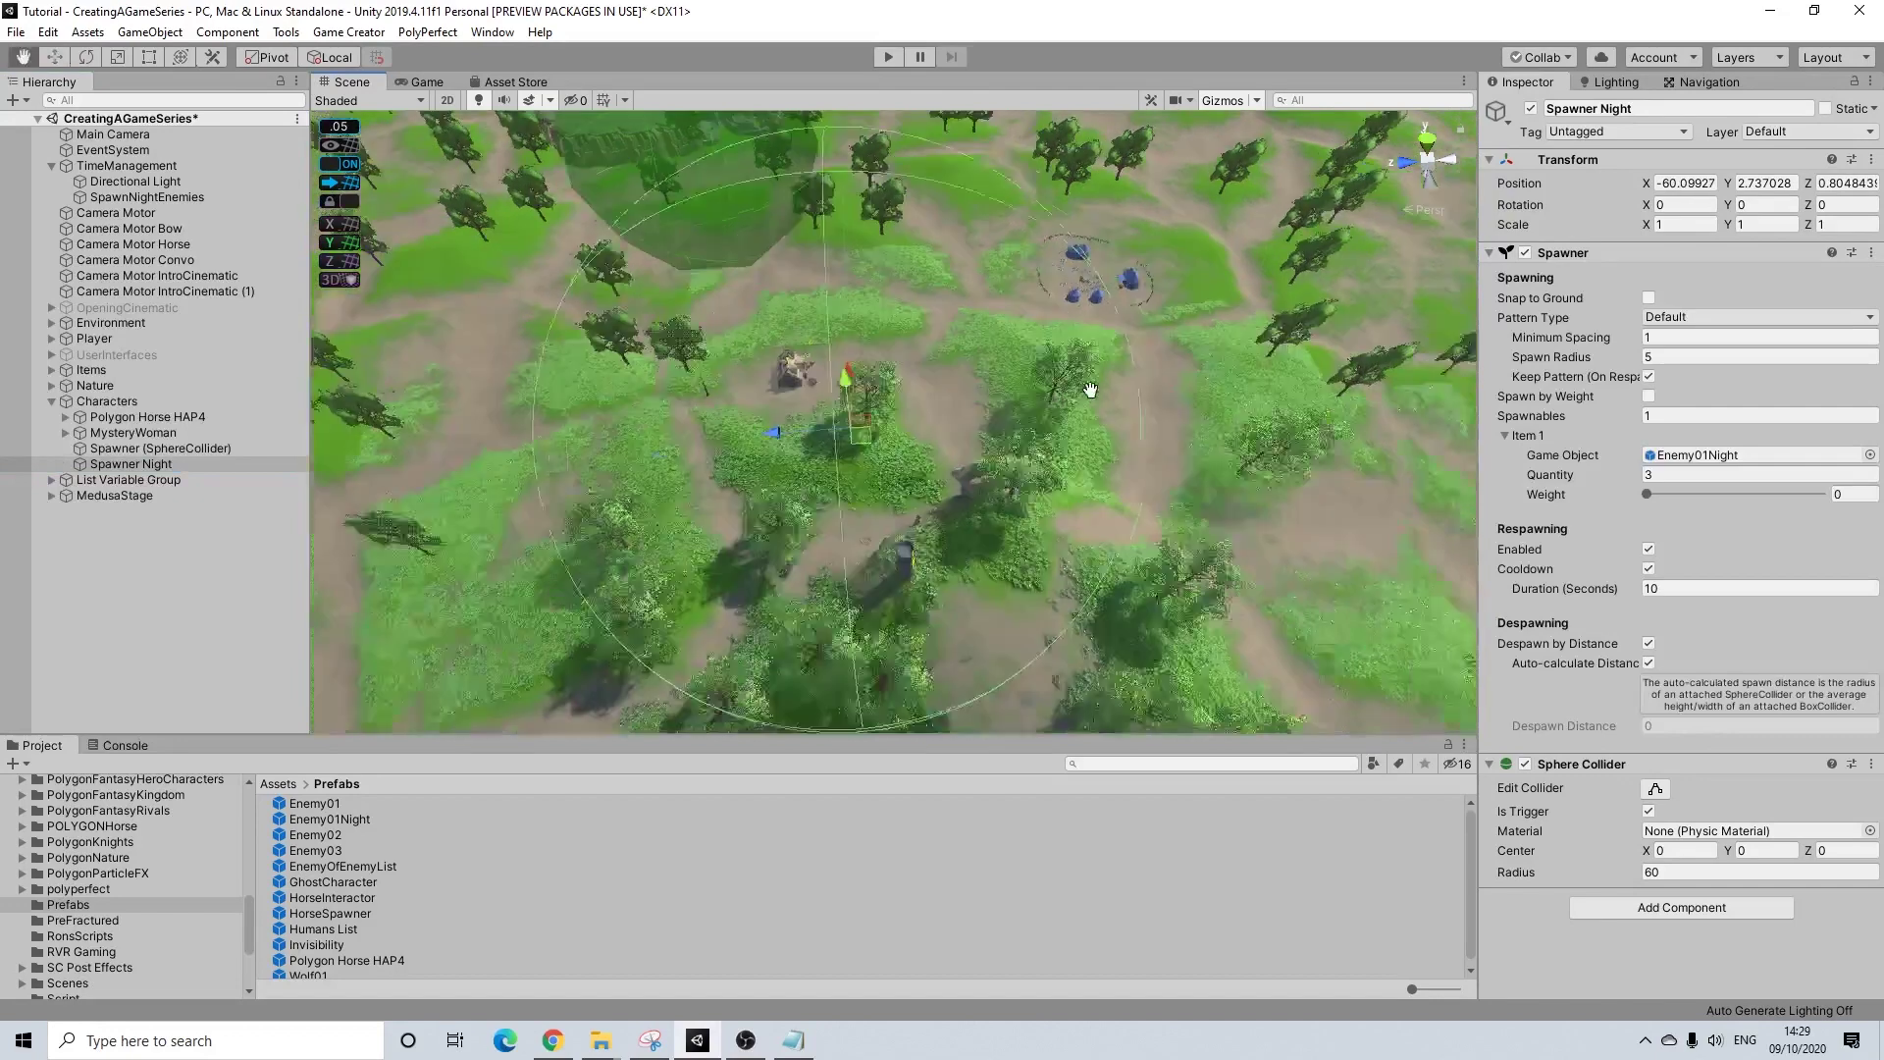
pyautogui.moveTo(1030, 412); pyautogui.dragTo(937, 271, button='middle')
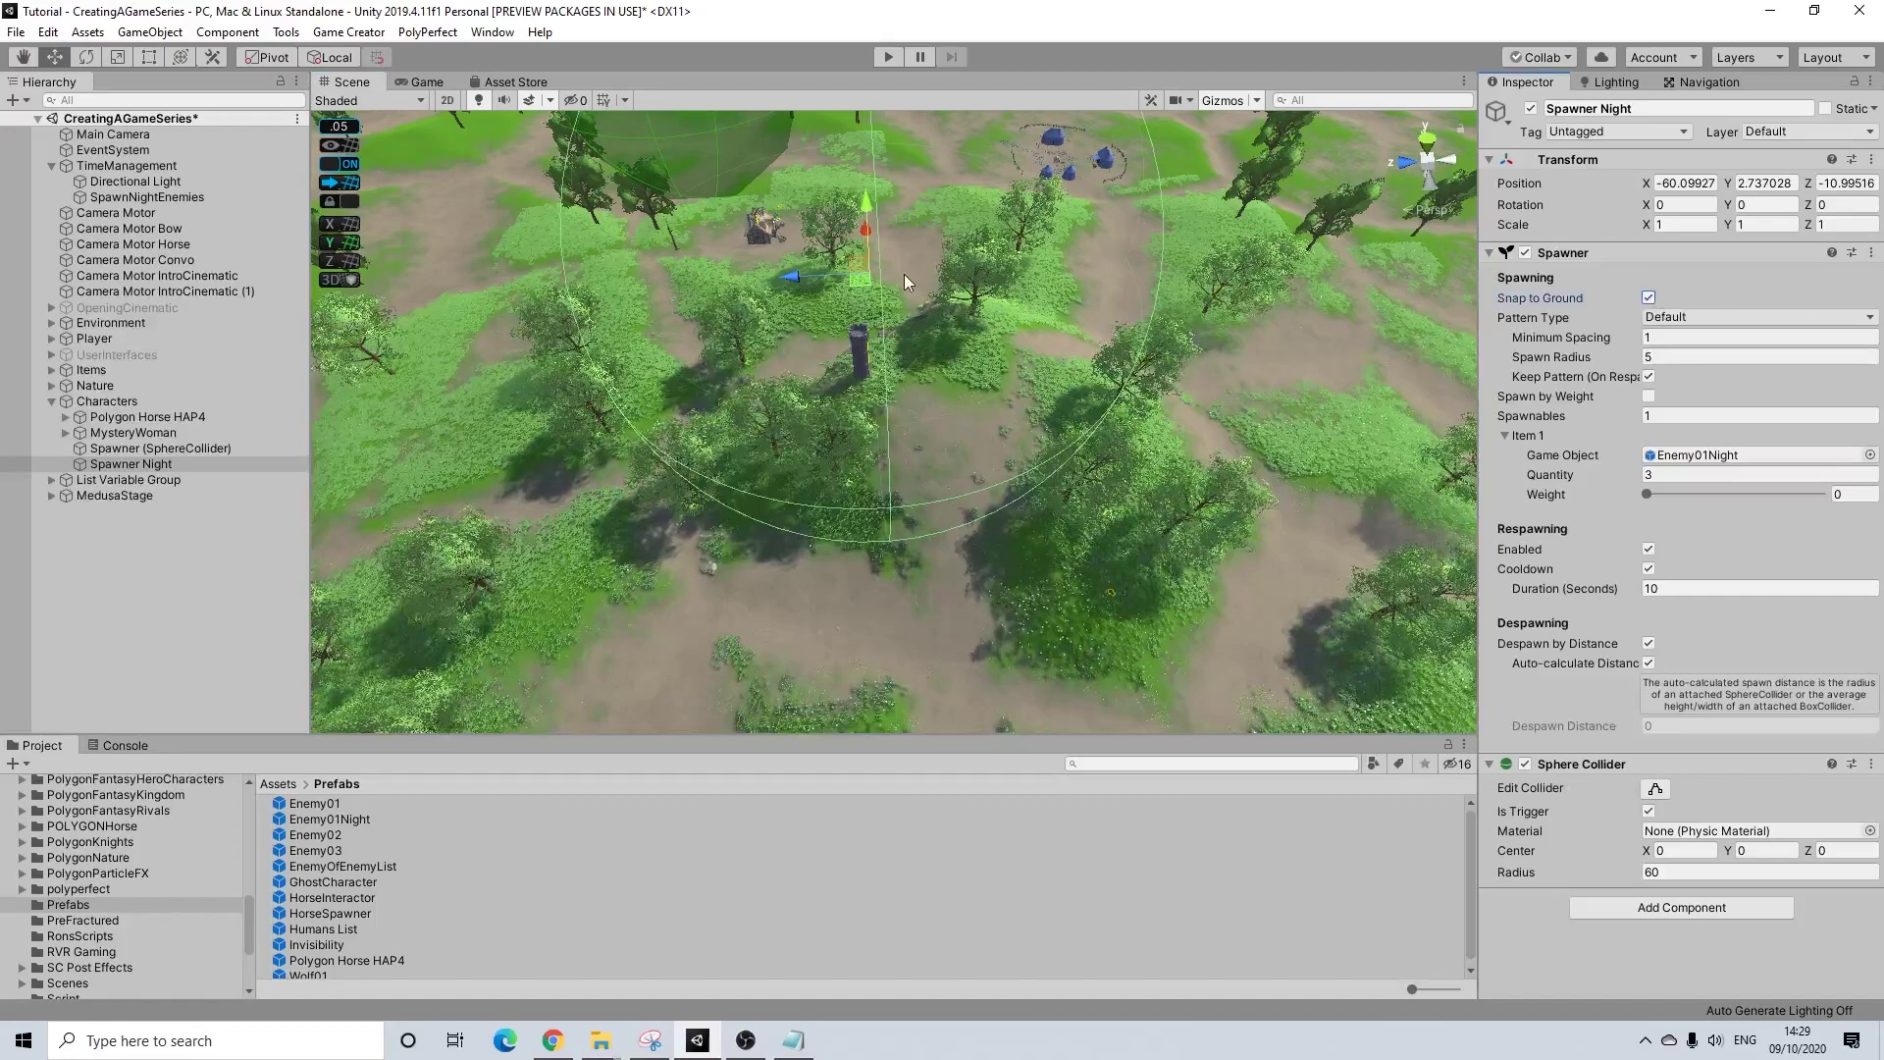
pyautogui.moveTo(843, 291)
pyautogui.keyDown('alt'); pyautogui.mouseDown()
pyautogui.moveTo(433, 216)
pyautogui.moveTo(839, 255)
pyautogui.mouseUp(); pyautogui.keyUp('alt')
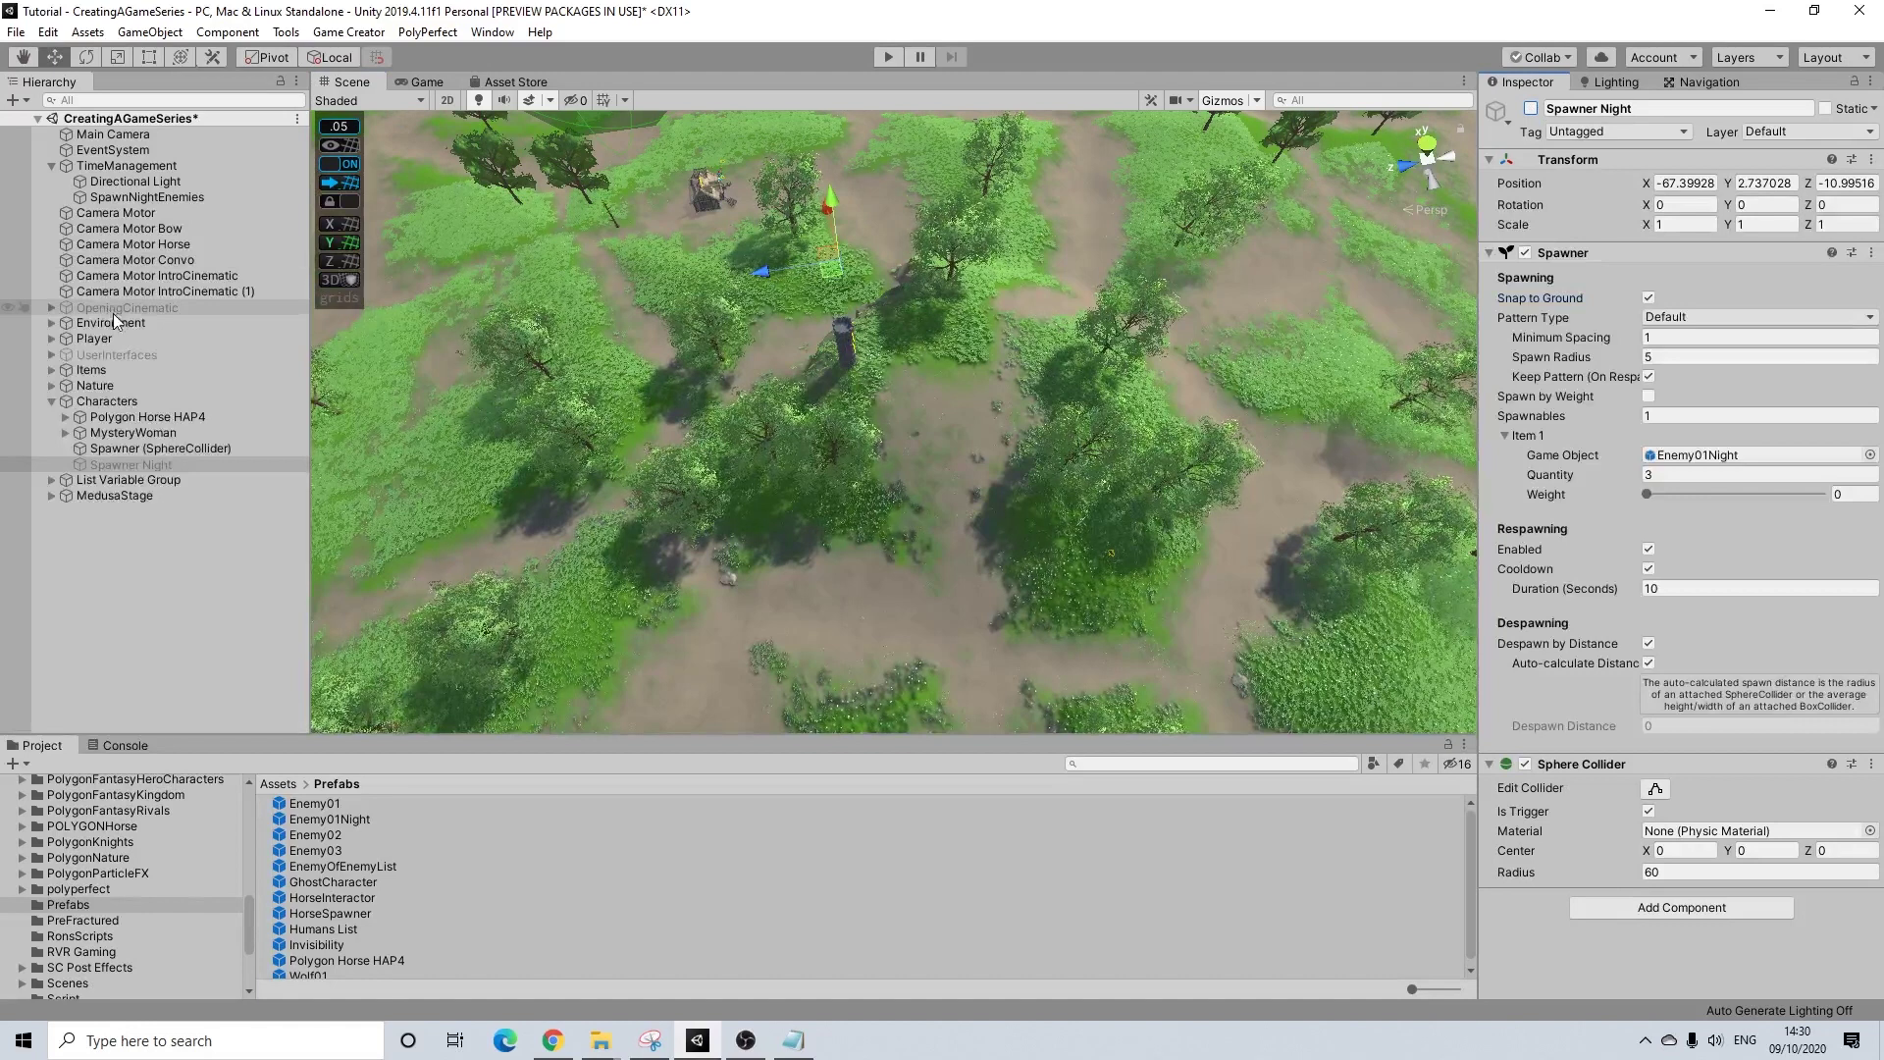
# - Duplicate SpawnNightEnemies, rename the copy DespawnNightEnemies, and turn off Active in its Set Active action
pyautogui.click(137, 198)
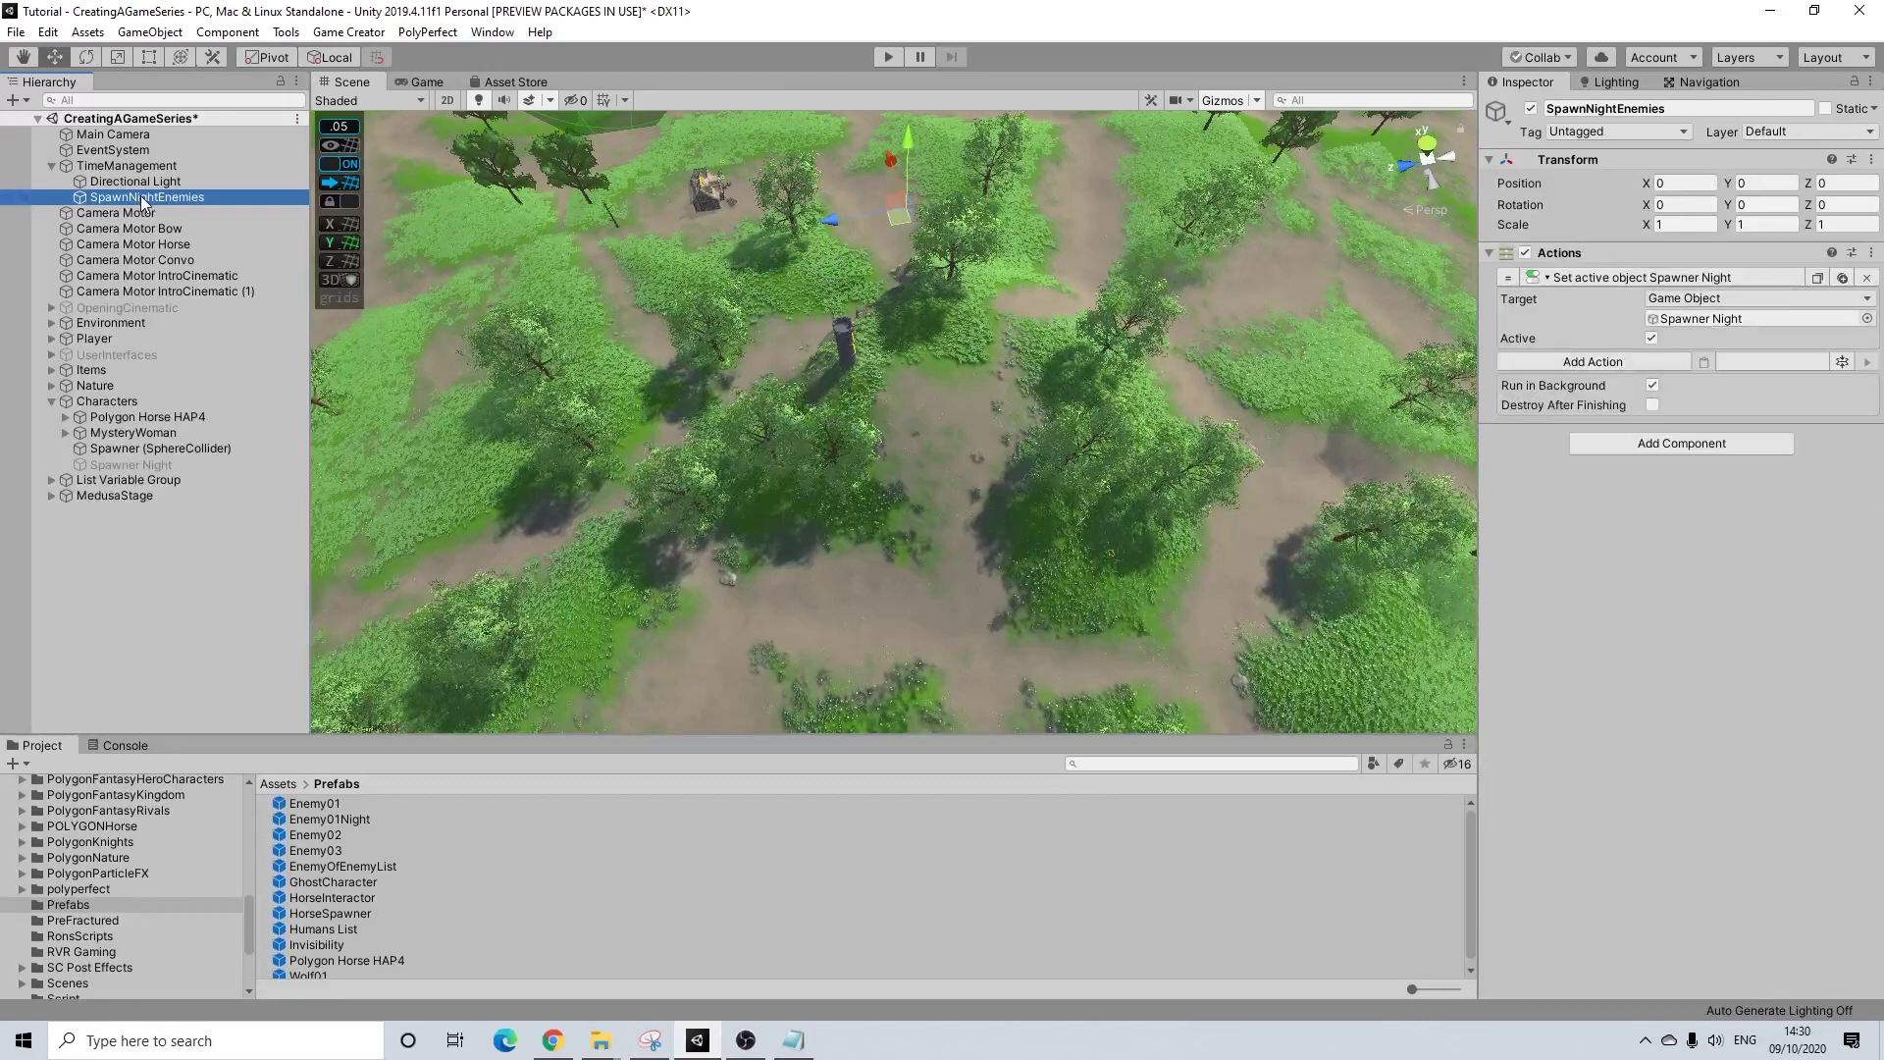
pyautogui.hotkey('ctrl', 'd')
pyautogui.rightClick(125, 212)
pyautogui.click(179, 273)
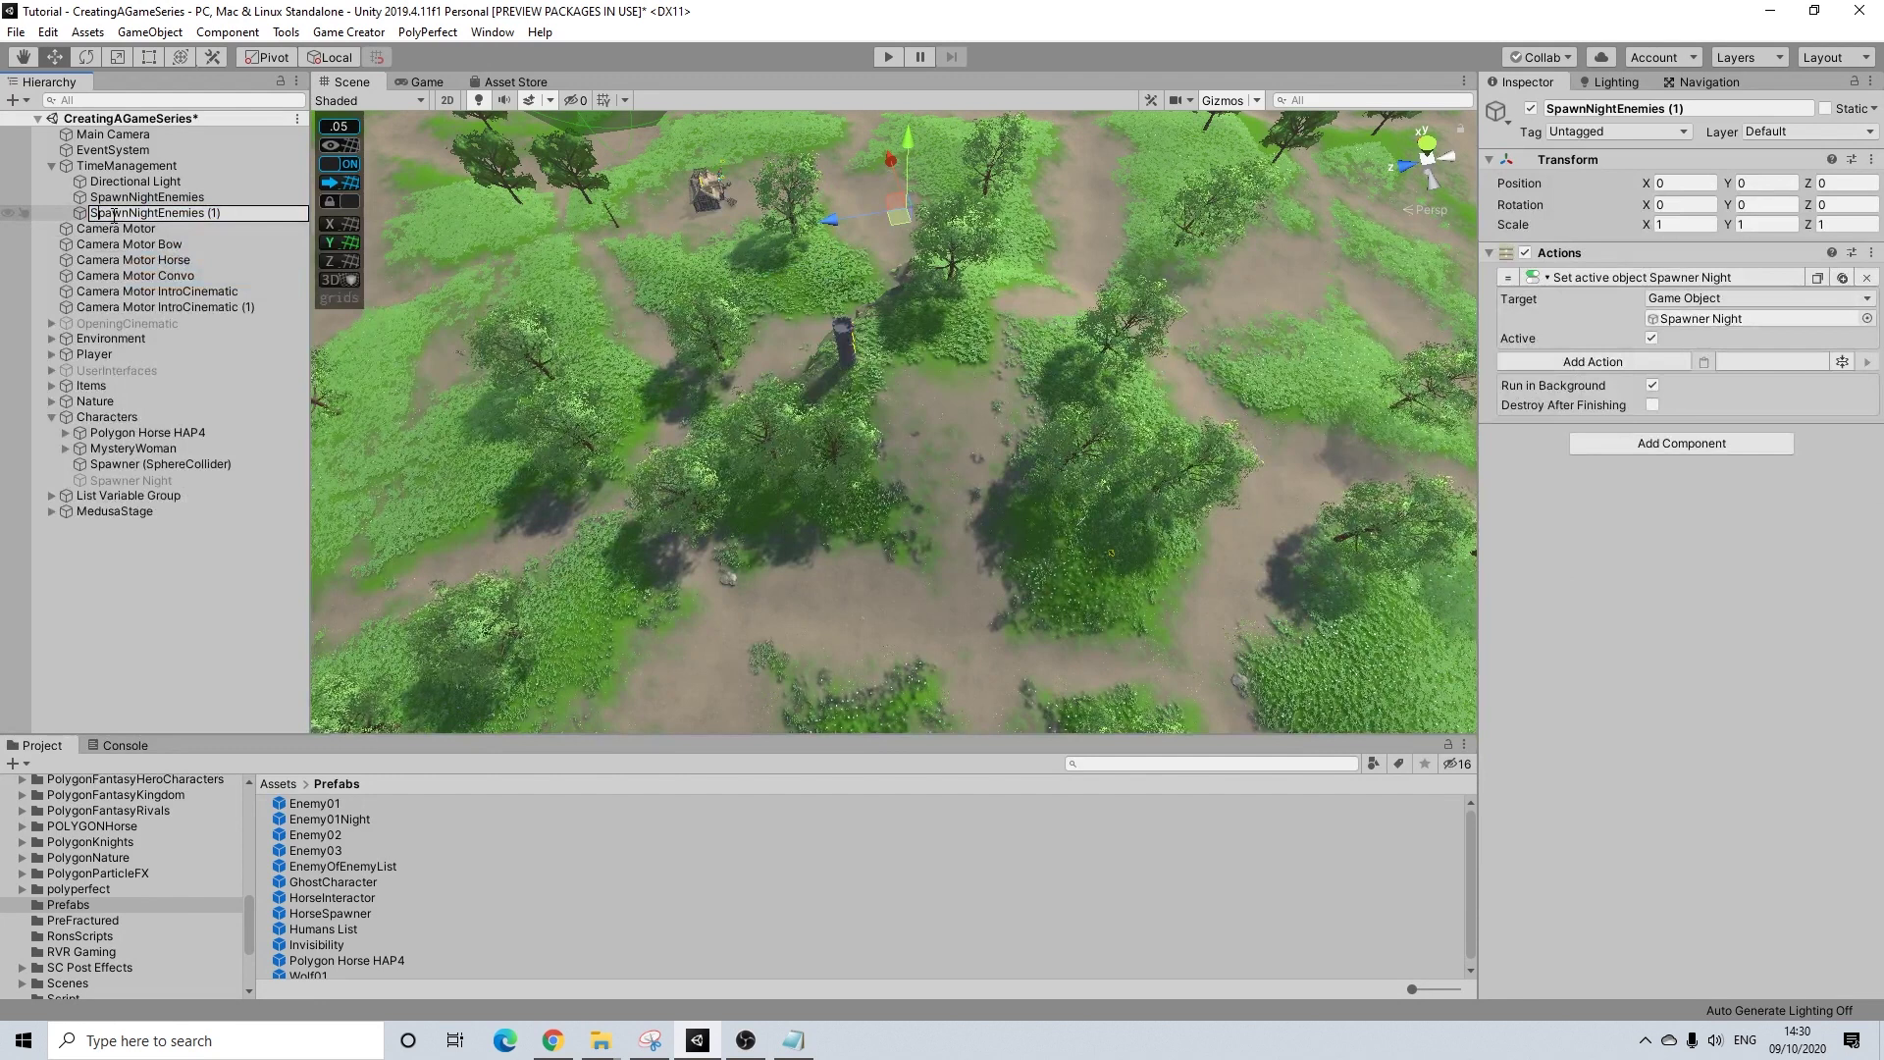
pyautogui.click(259, 222)
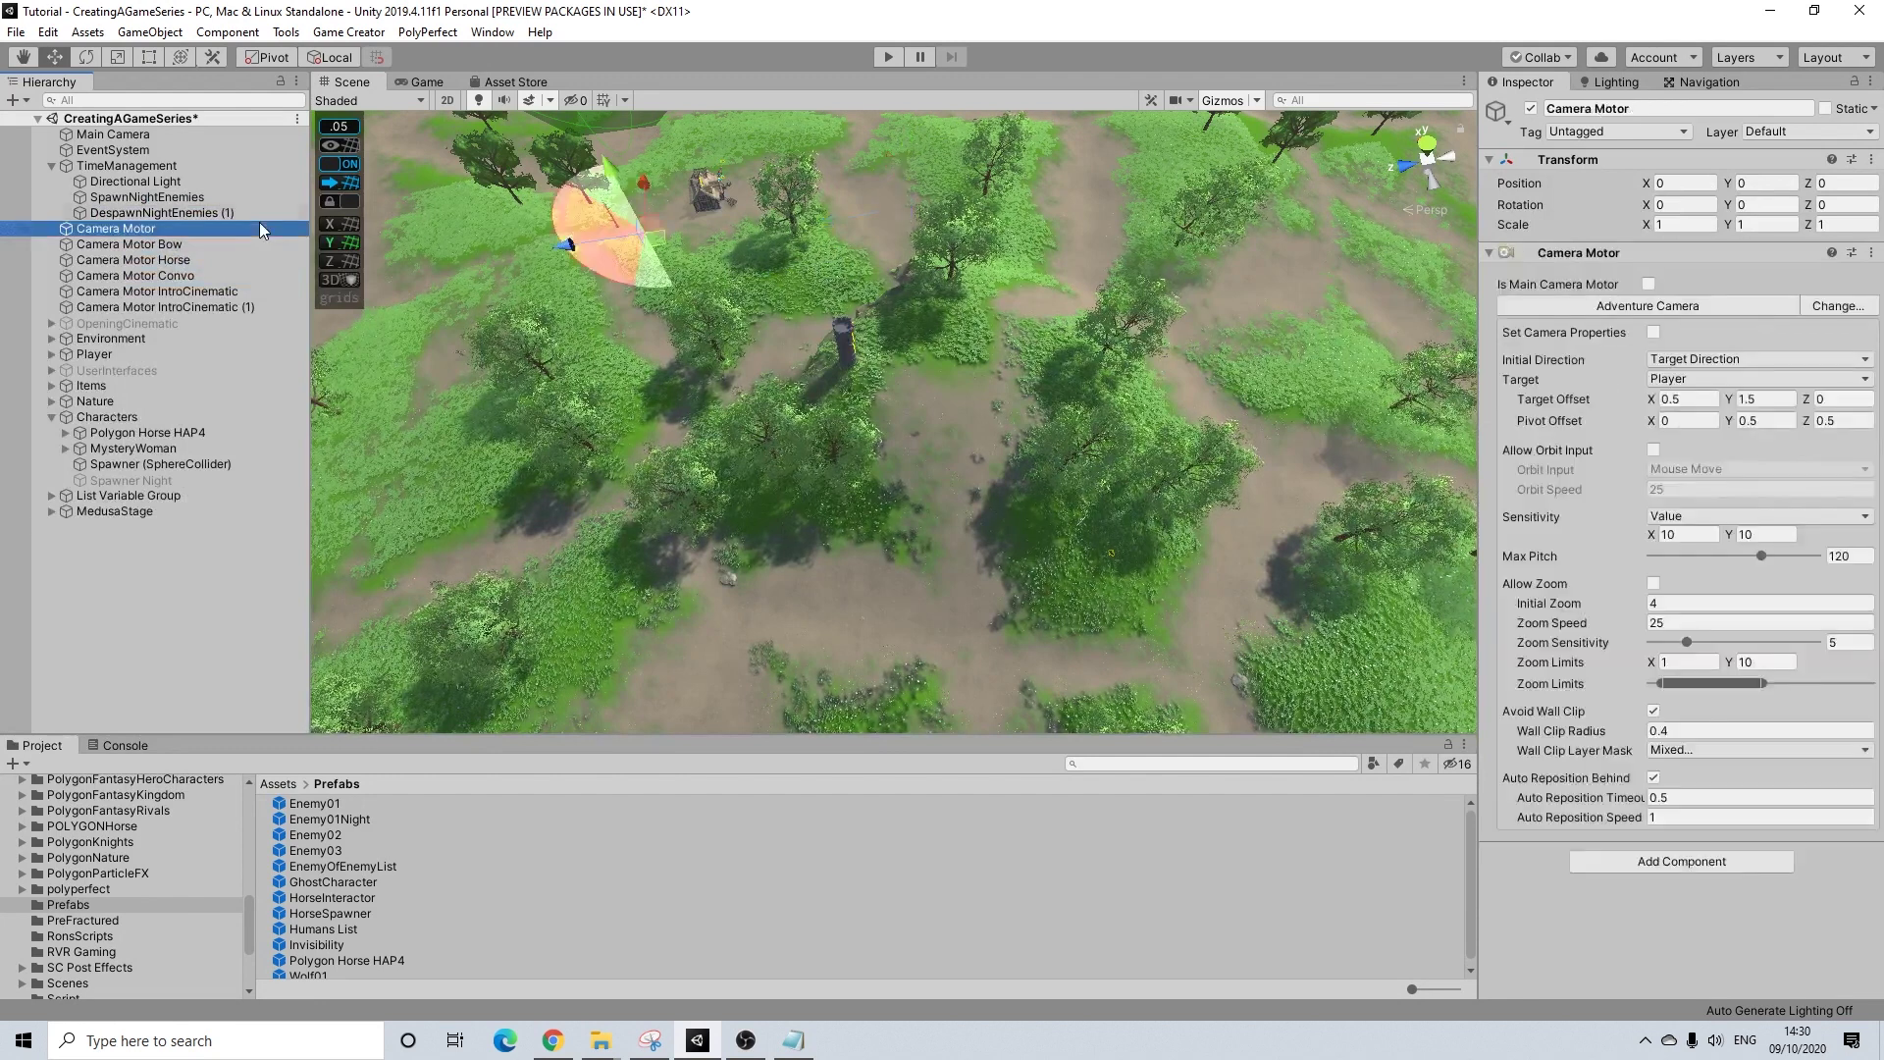
pyautogui.click(221, 214)
pyautogui.rightClick(221, 214)
pyautogui.click(260, 277)
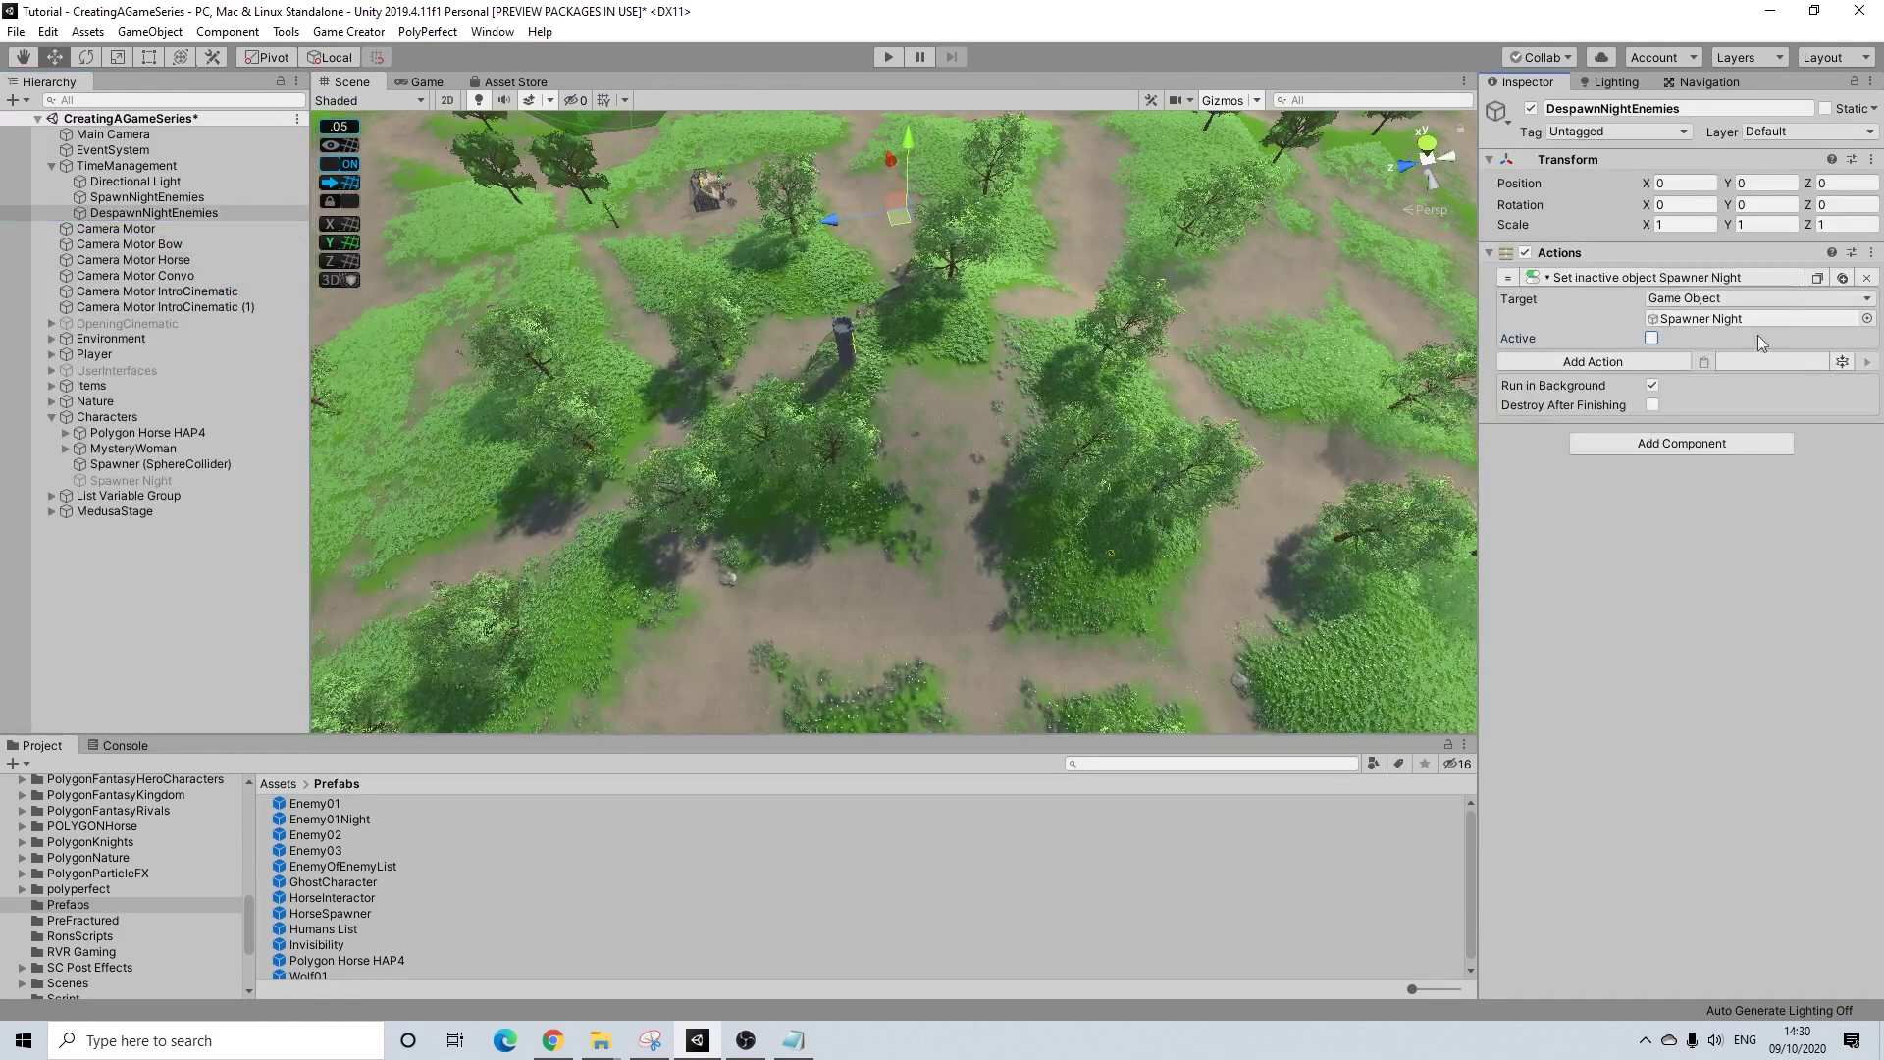
# - Assign SpawnNightEnemies to Action 1 and DespawnNightEnemies to Action 2 of TimeManagement's Day Night Manager
pyautogui.click(133, 166)
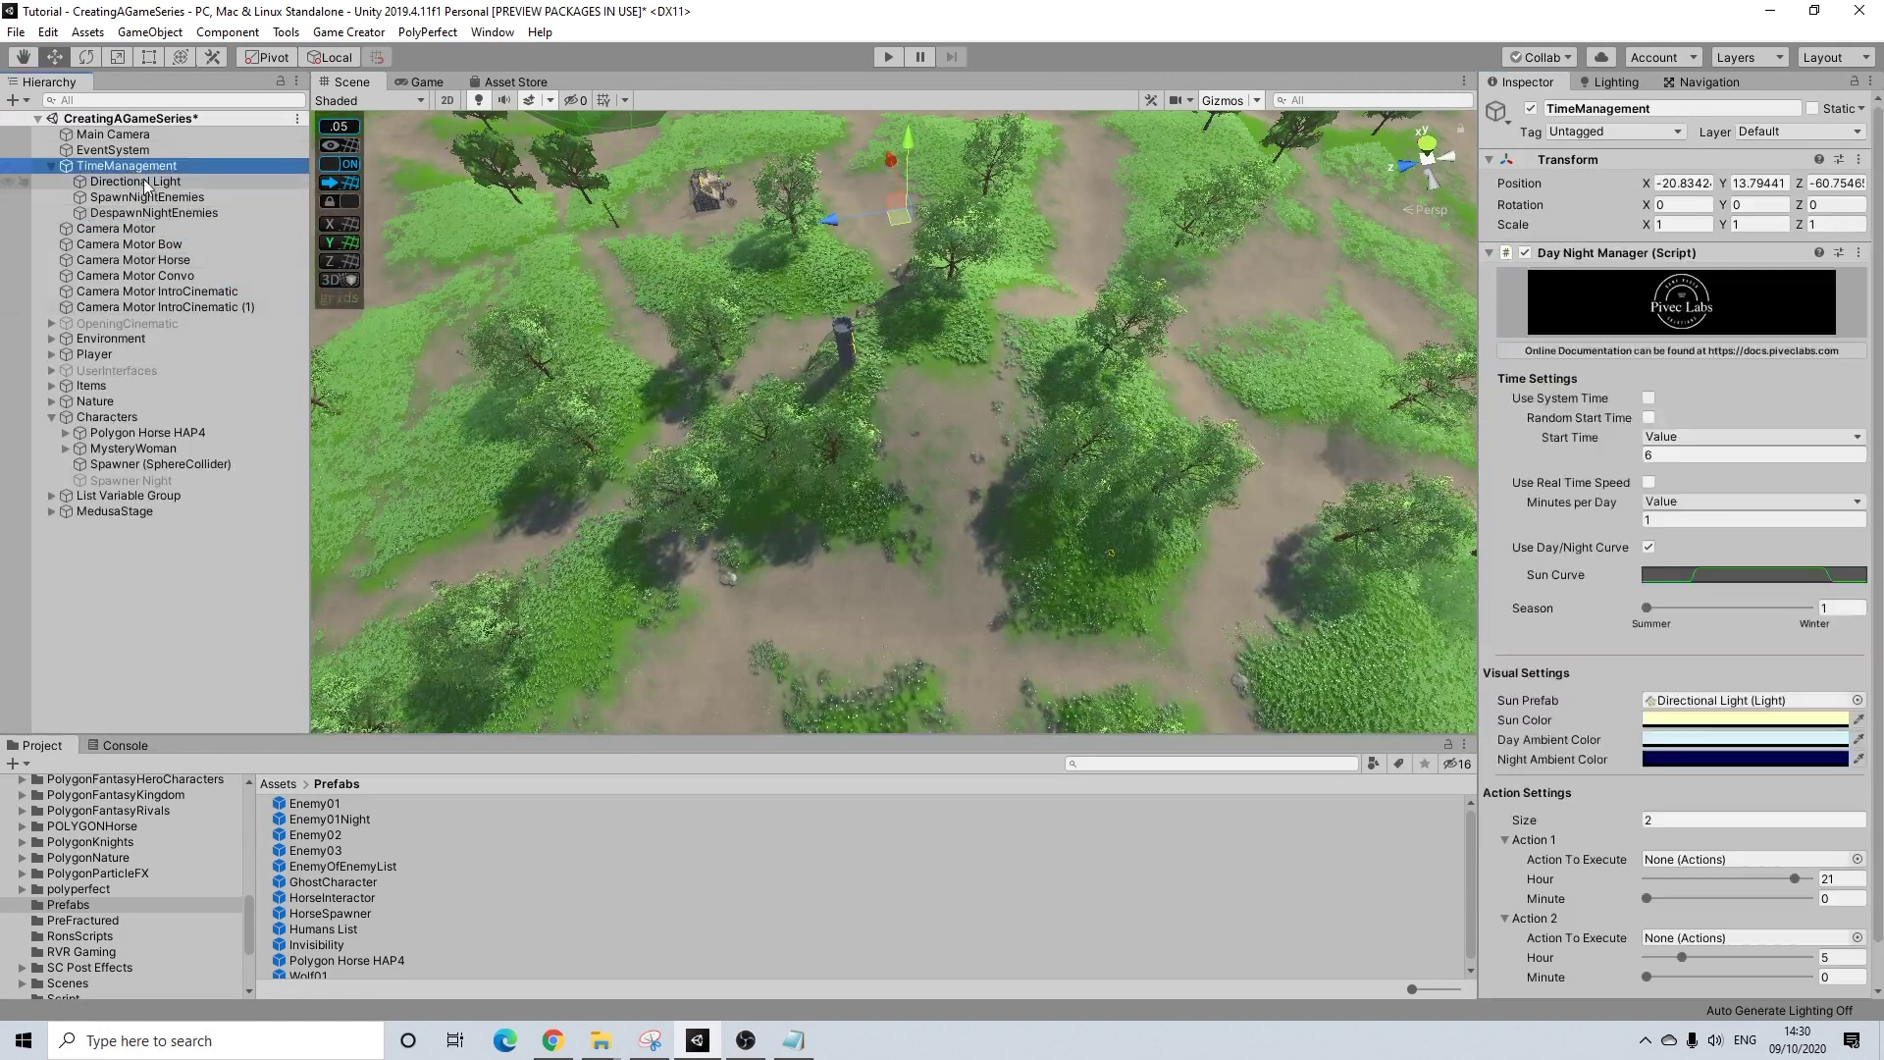
pyautogui.scroll(-1, 1746, 655)
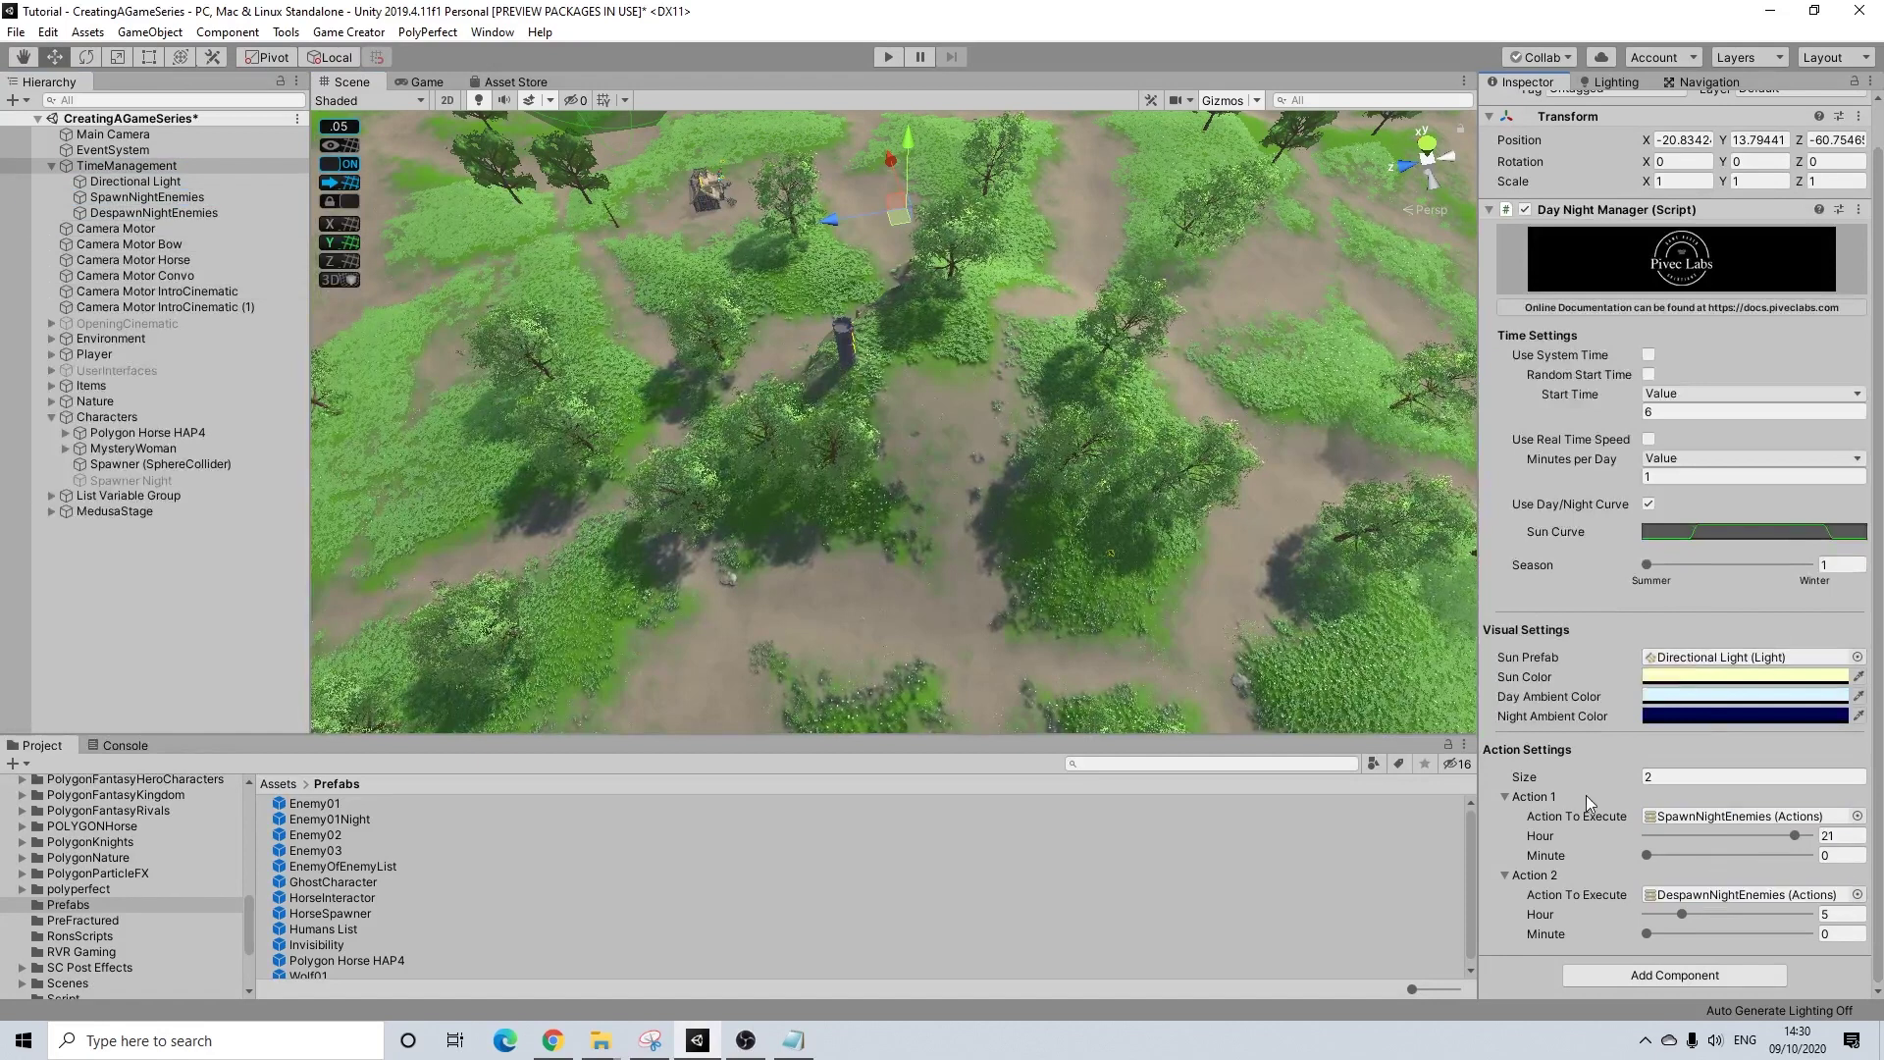
# - Play-test the scene, walking the character through the meadow until night falls
pyautogui.scroll(-10, 1306, 600)
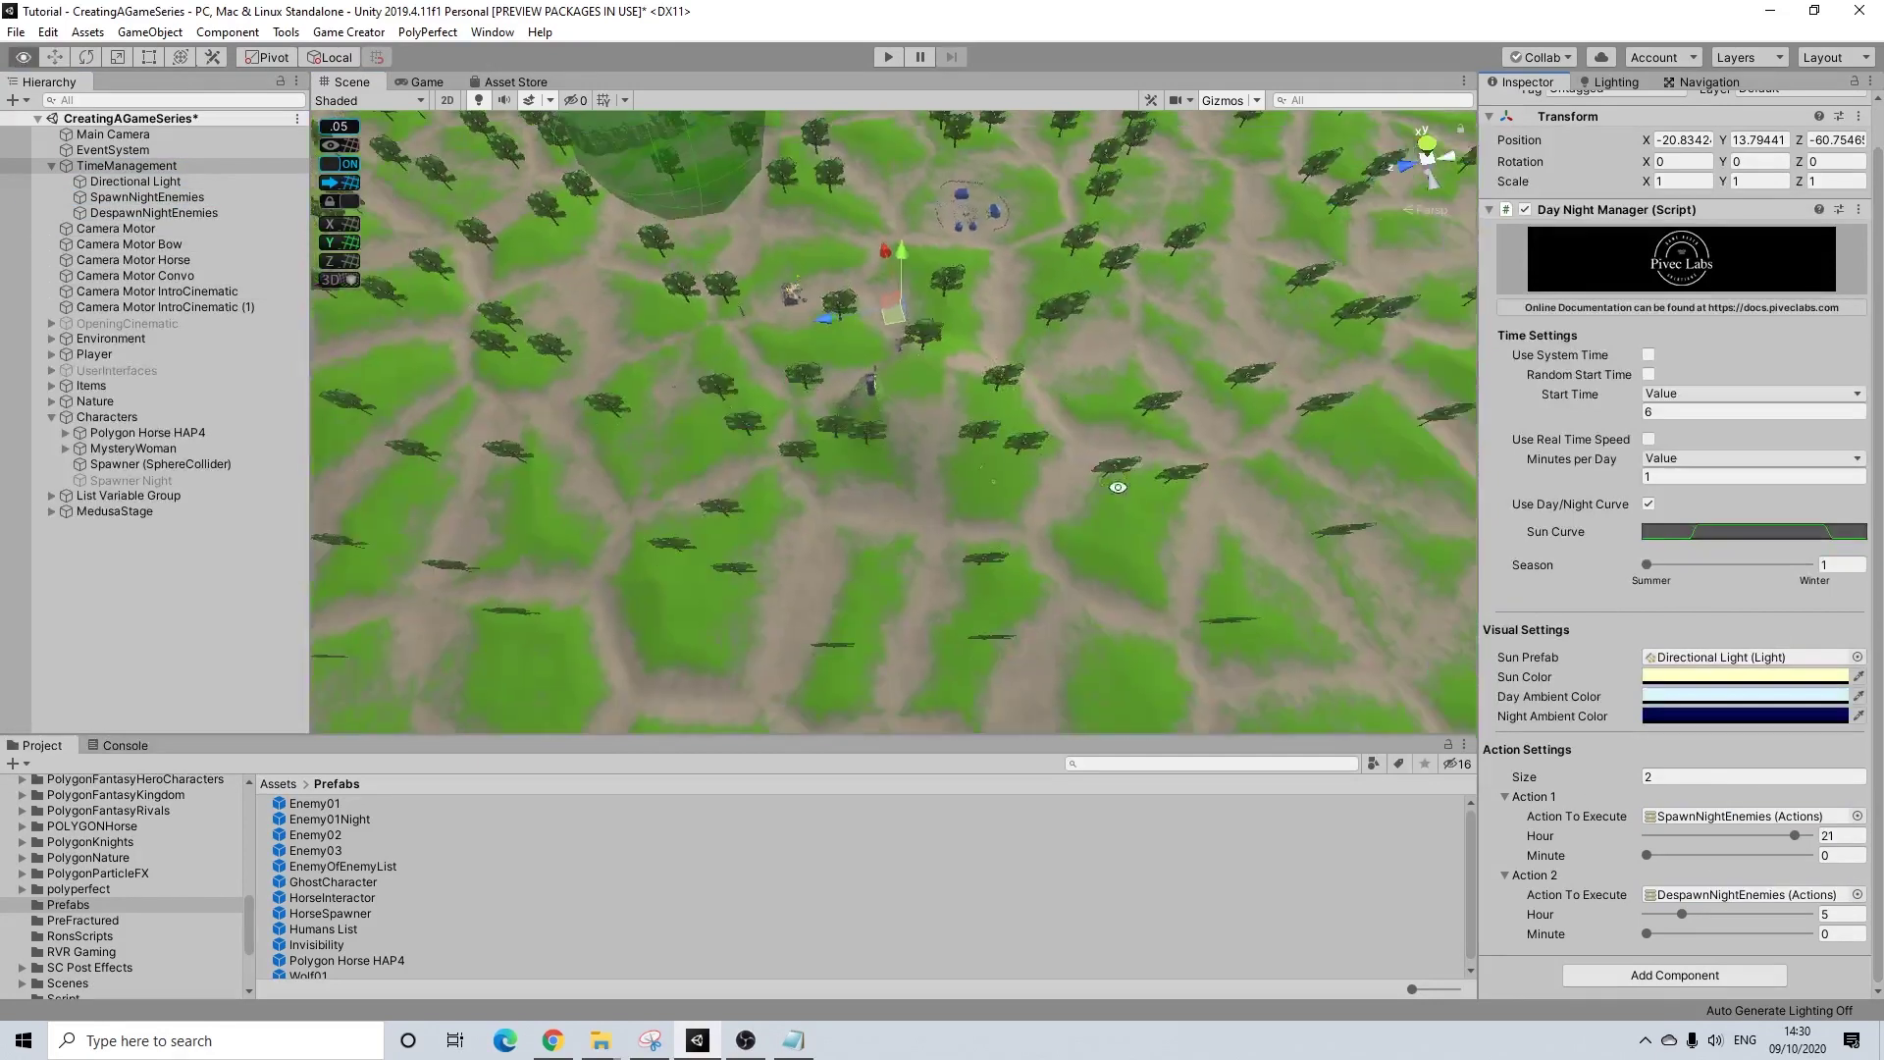
pyautogui.moveTo(1077, 506); pyautogui.dragTo(1030, 495, button='middle')
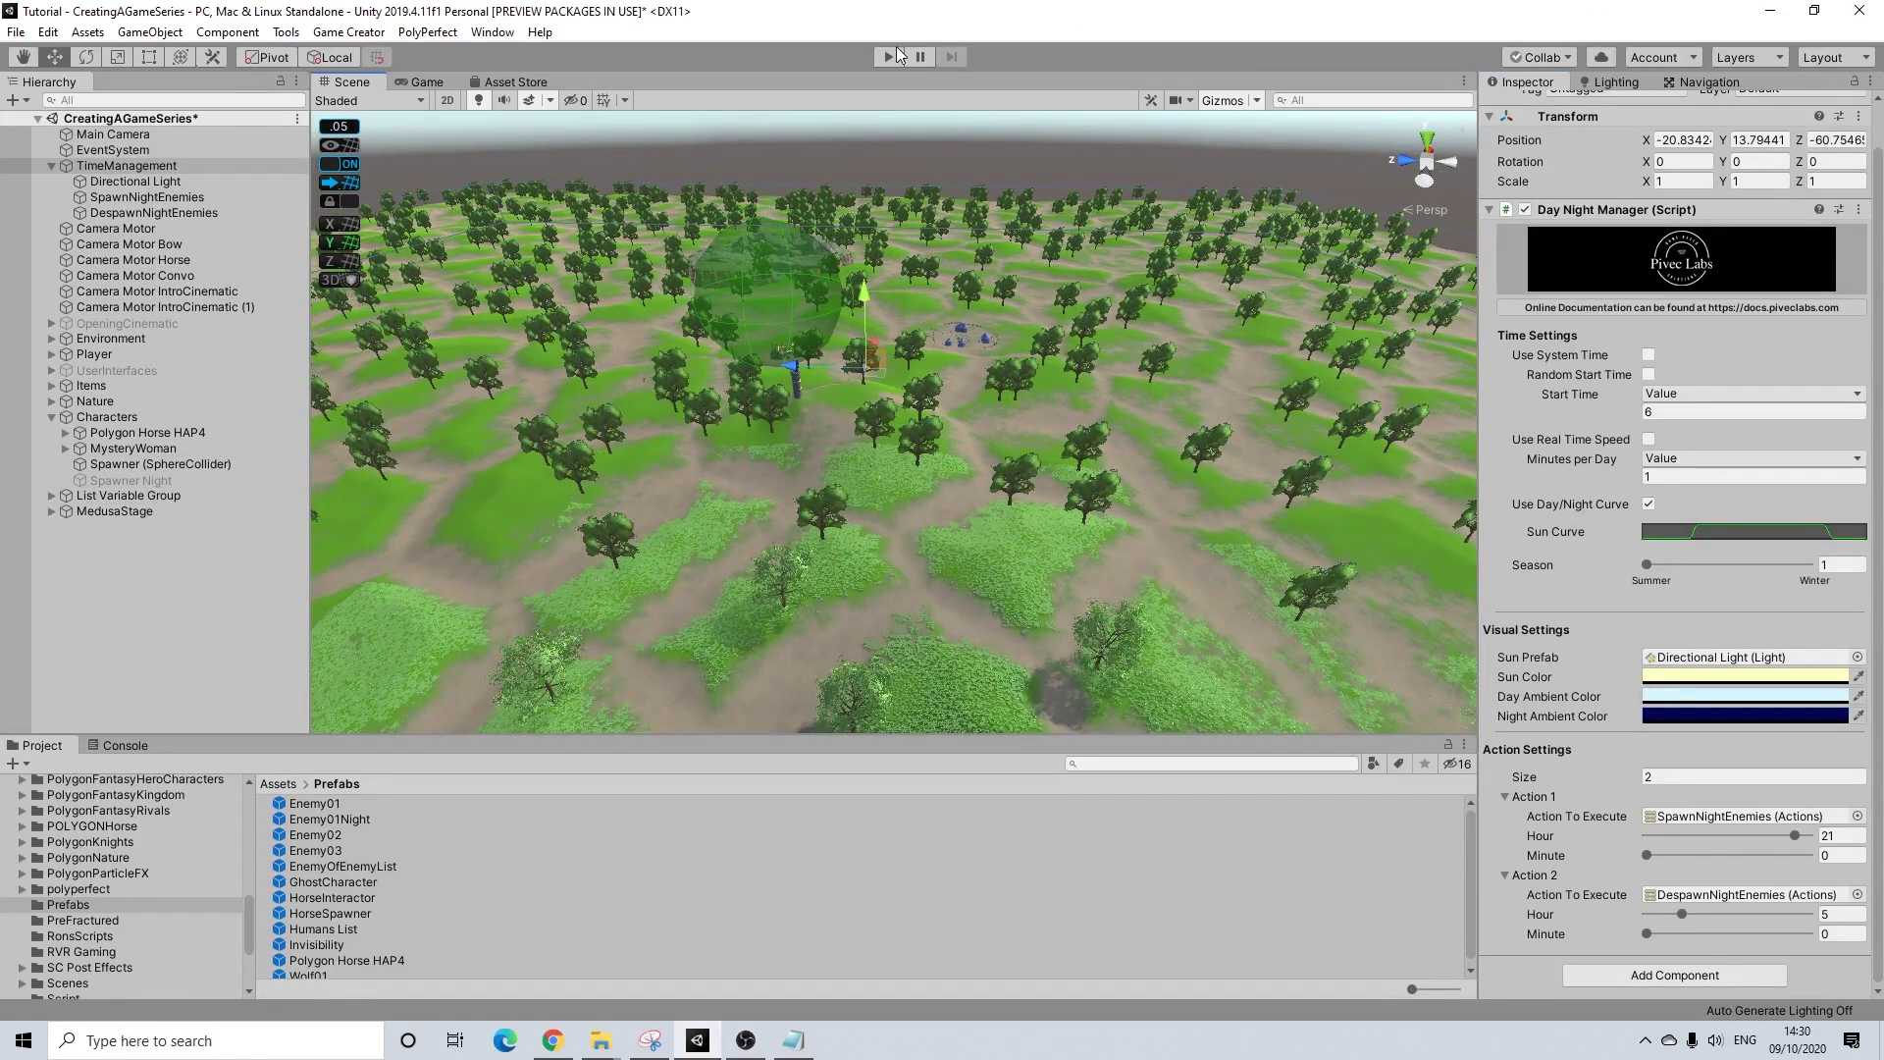
pyautogui.click(889, 57)
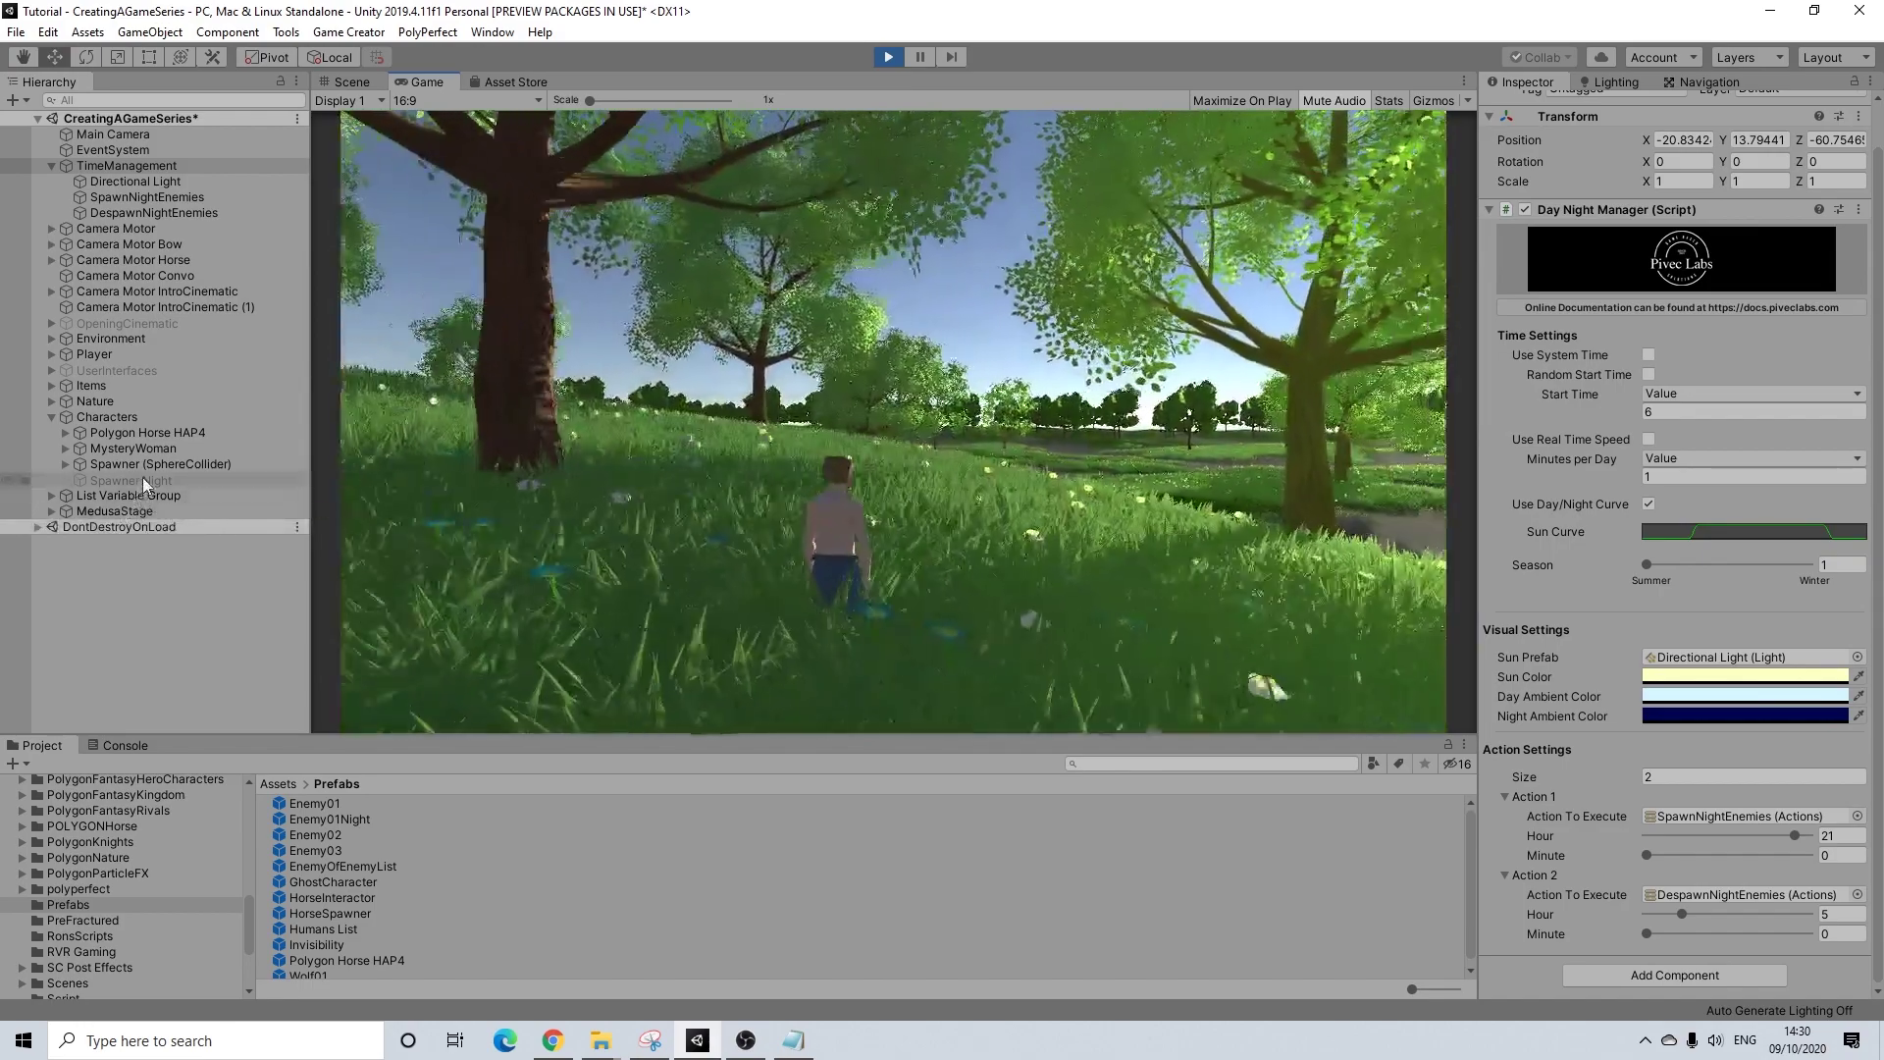
pyautogui.press('a')
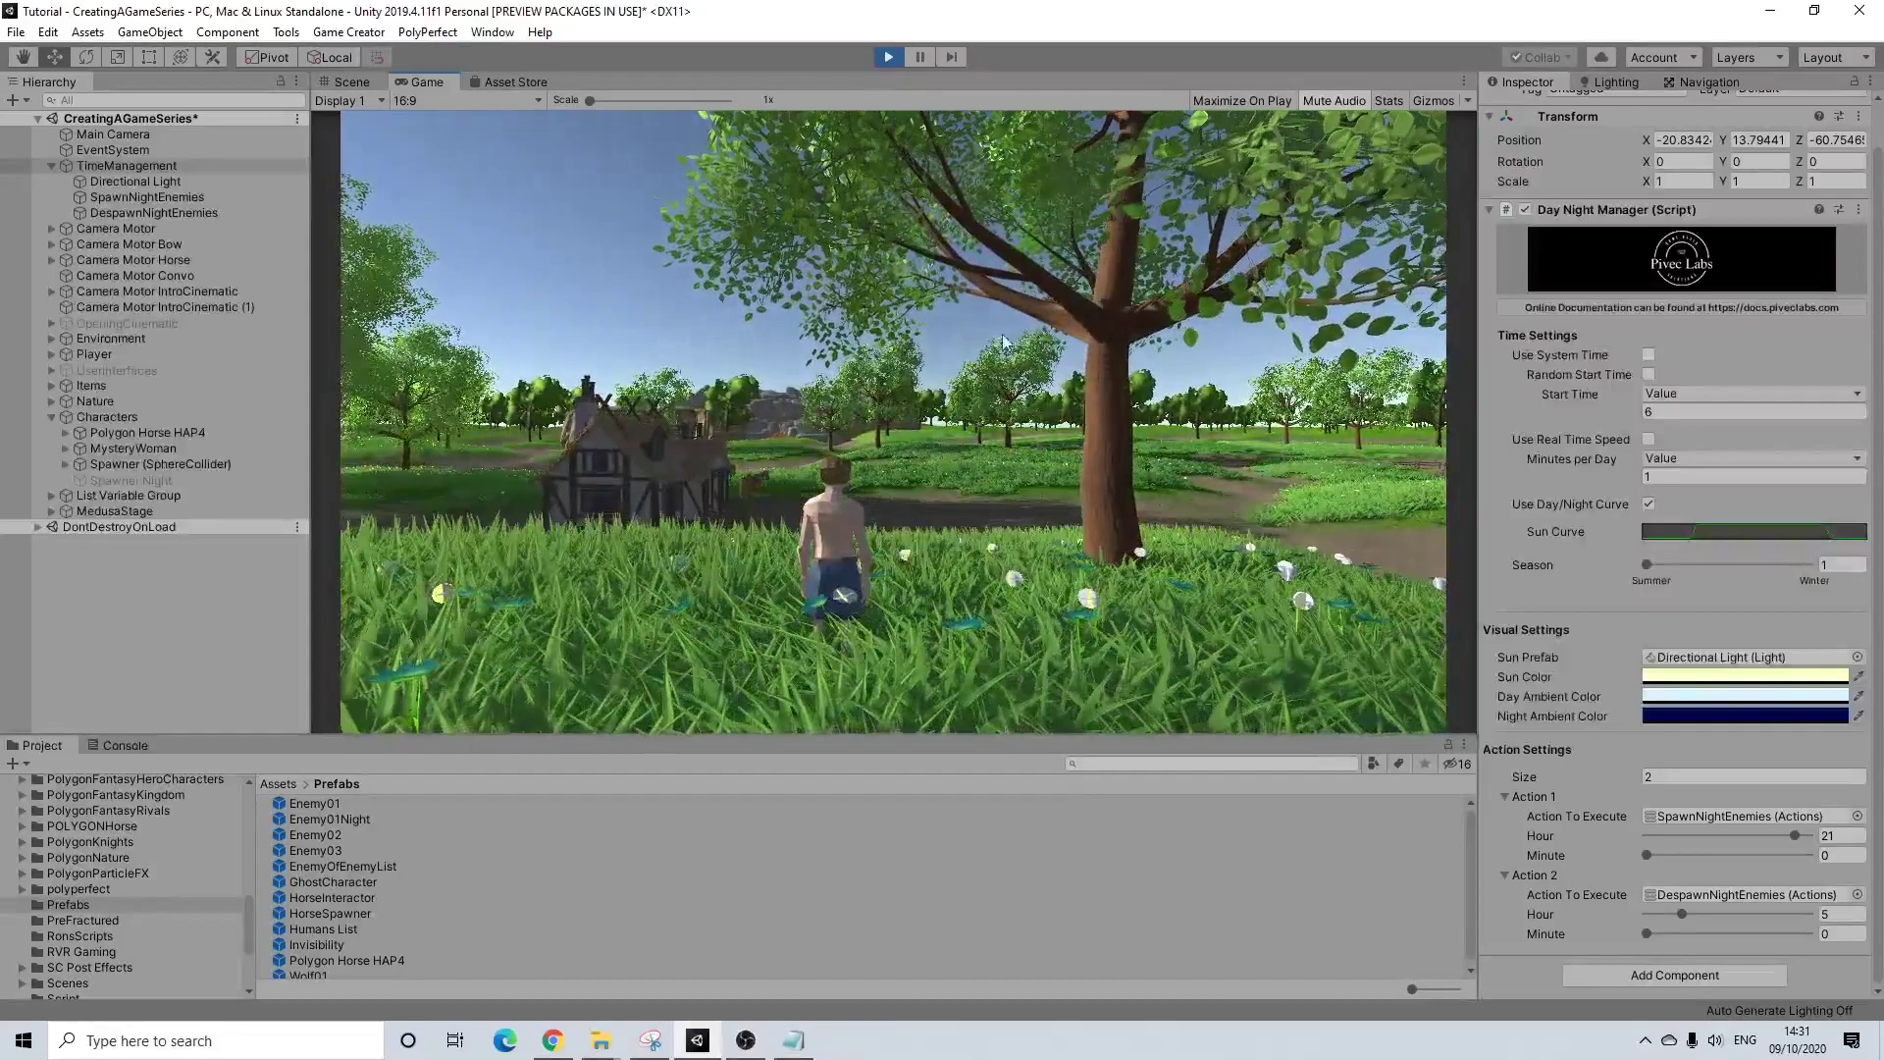
pyautogui.press('a')
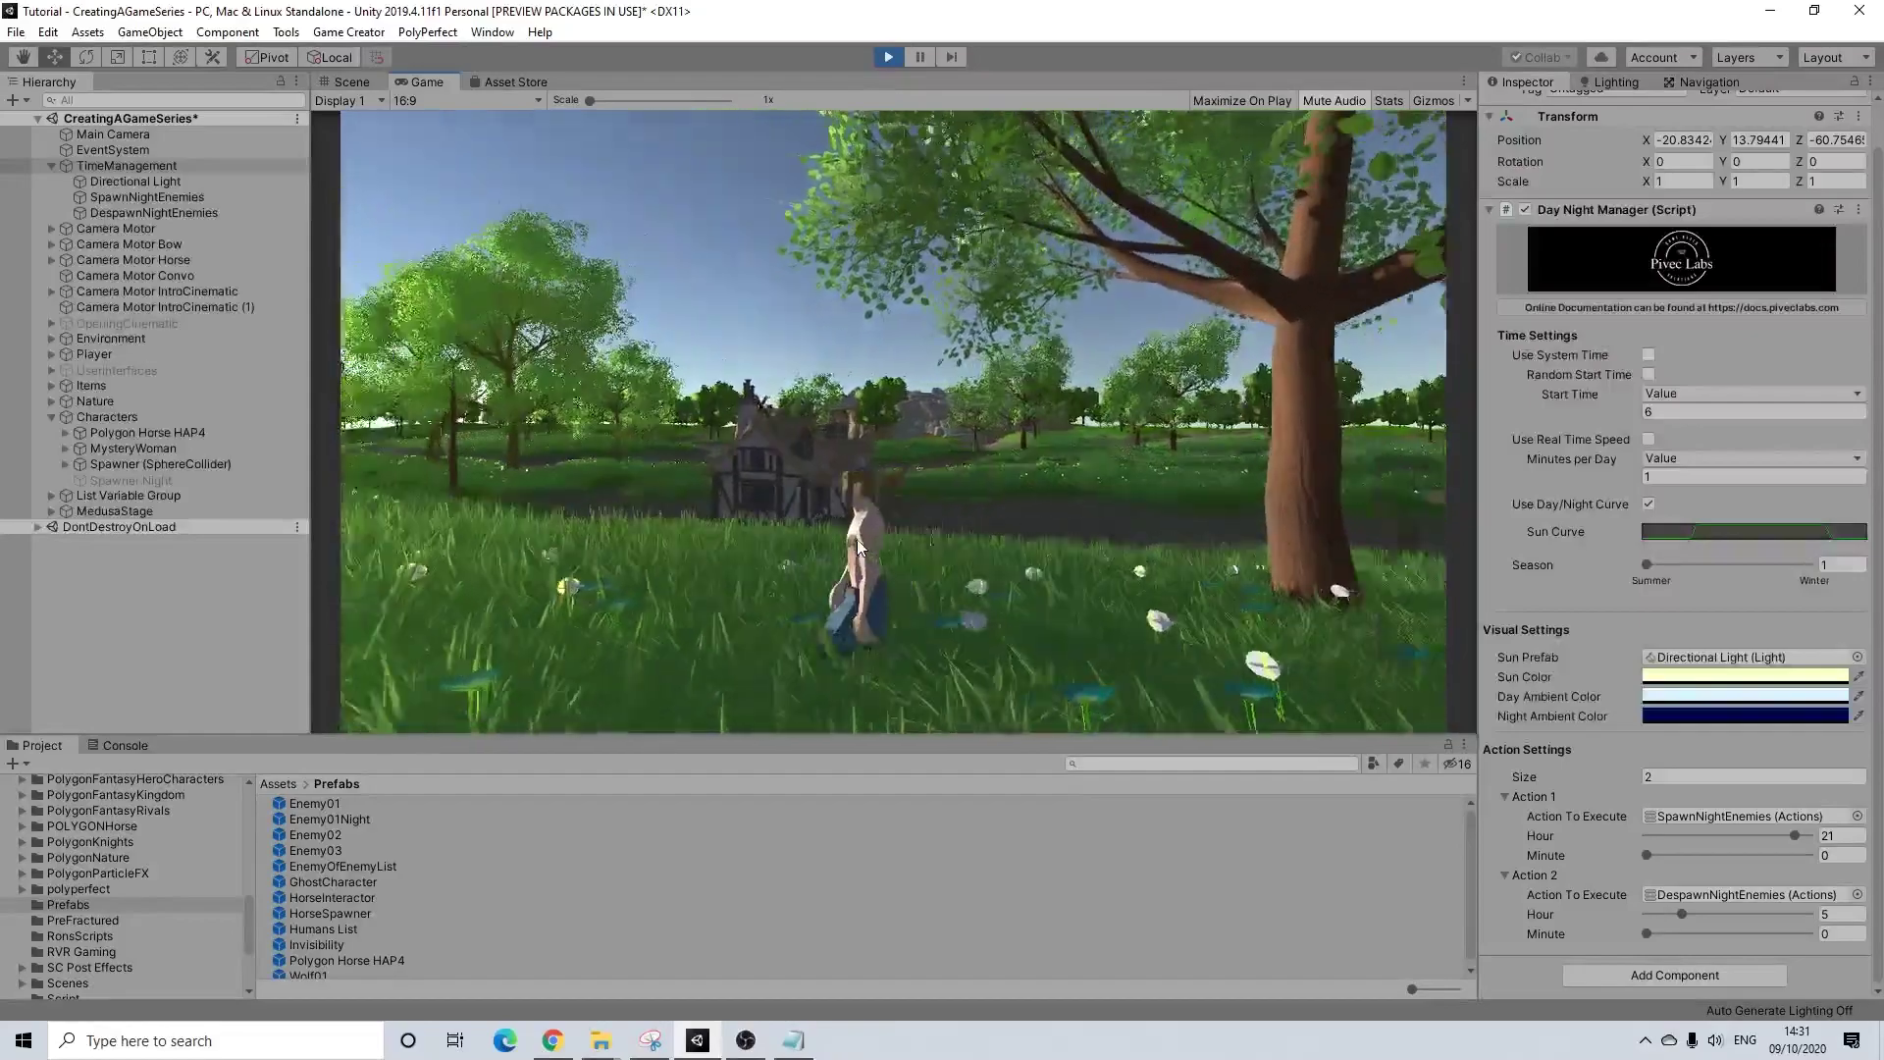
pyautogui.press('w')
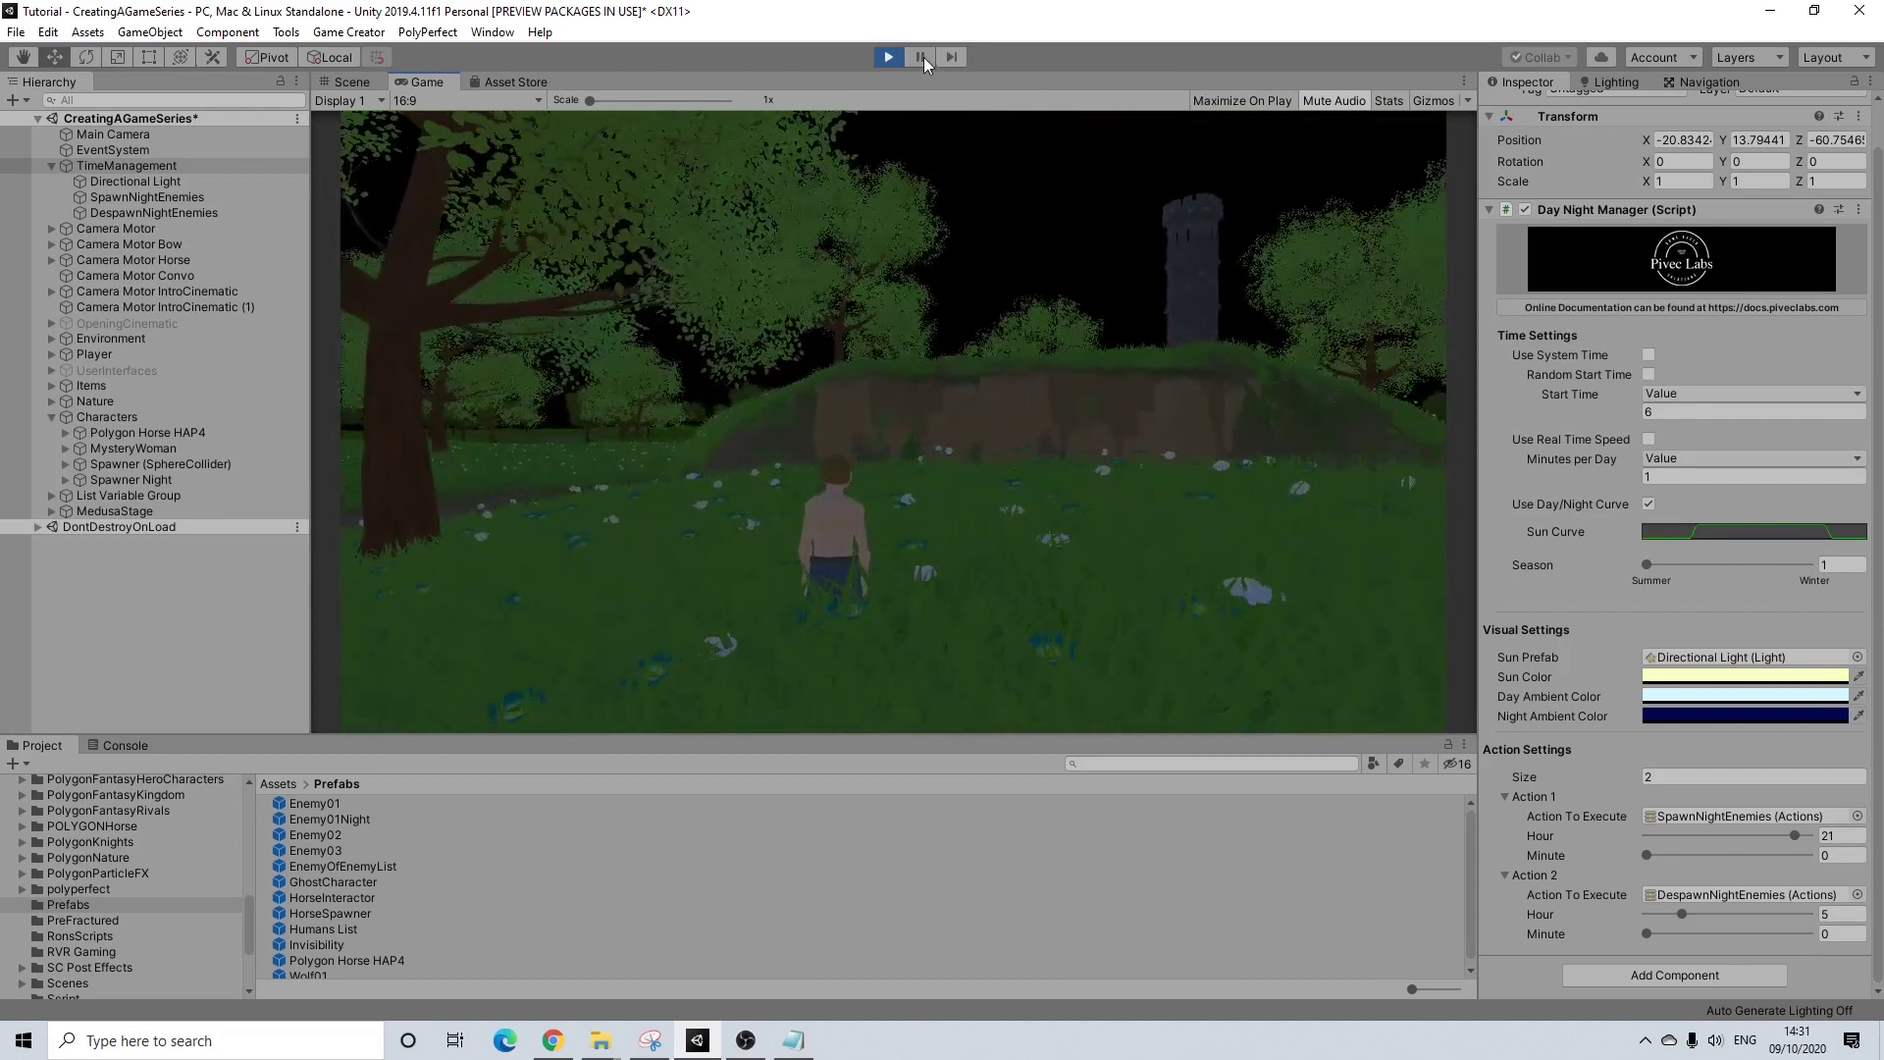
# - Pause the game and inspect the area around Spawner Night in the Scene view
pyautogui.click(920, 57)
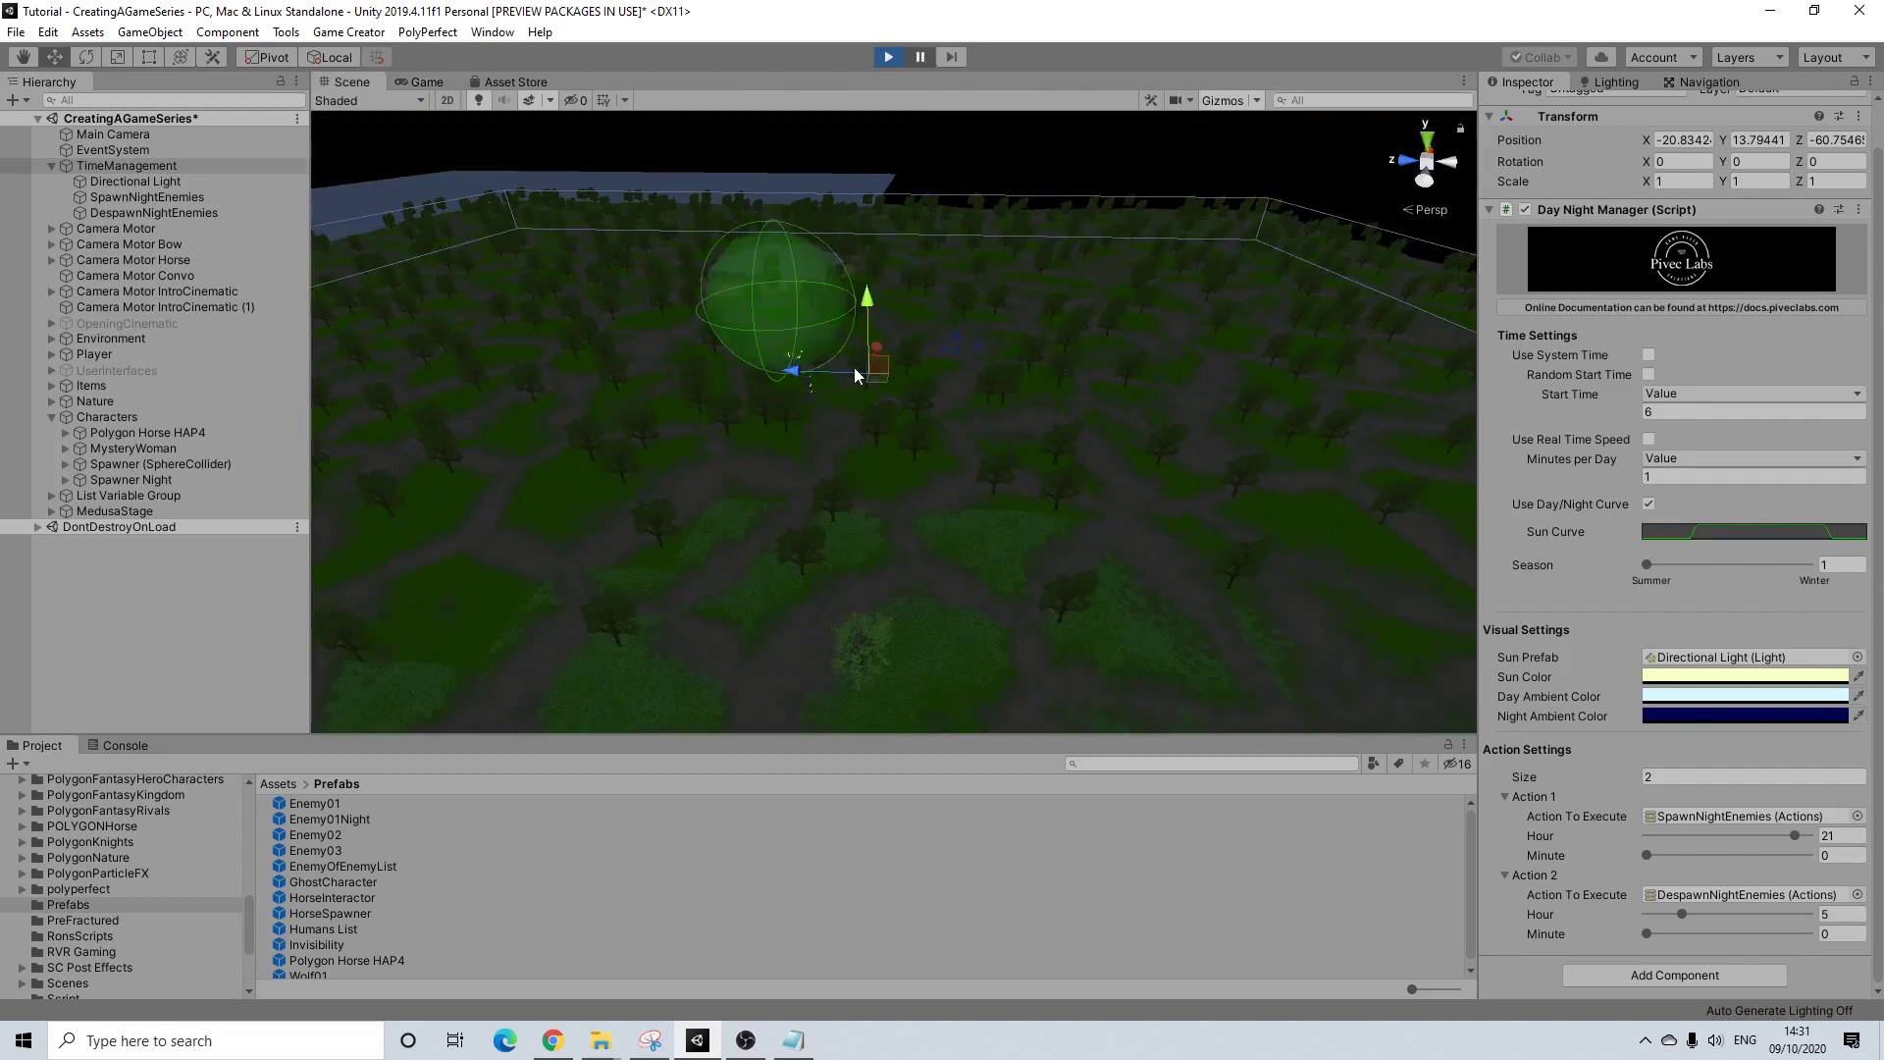
pyautogui.click(124, 479)
pyautogui.press('f')
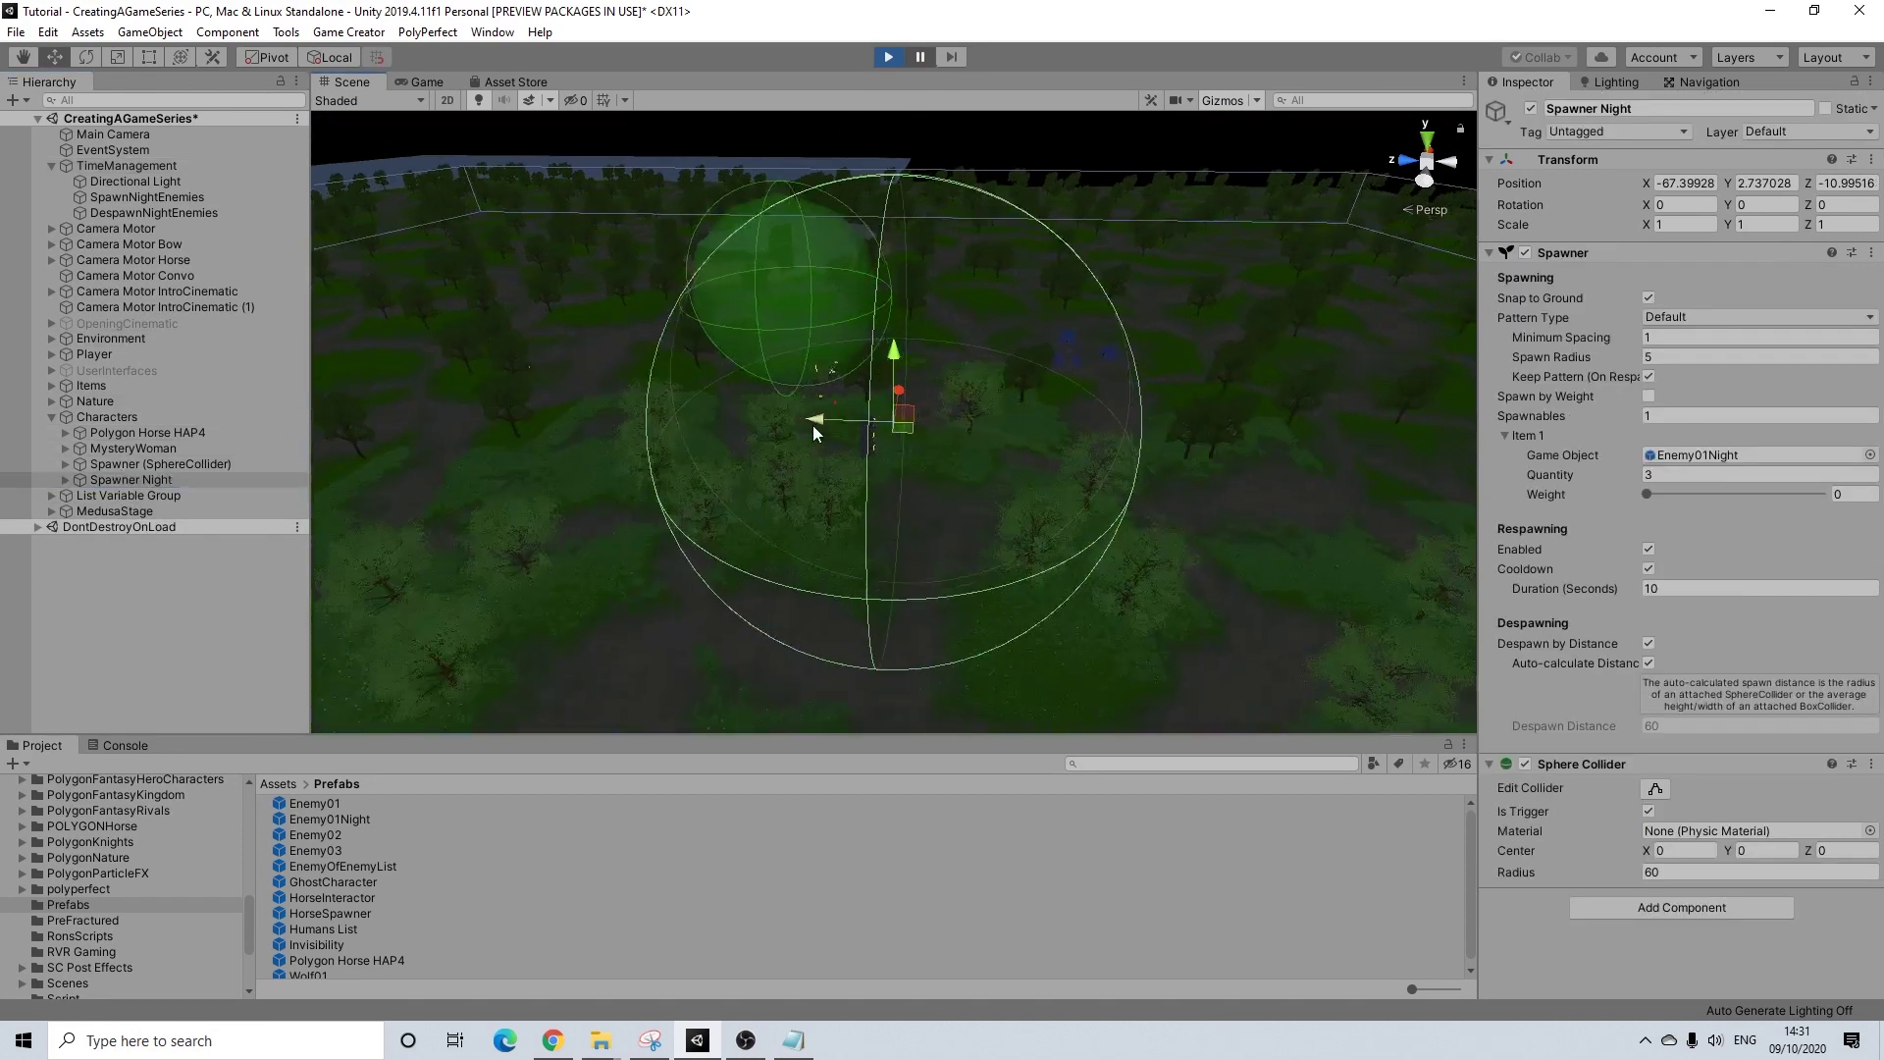
pyautogui.scroll(15, 813, 425)
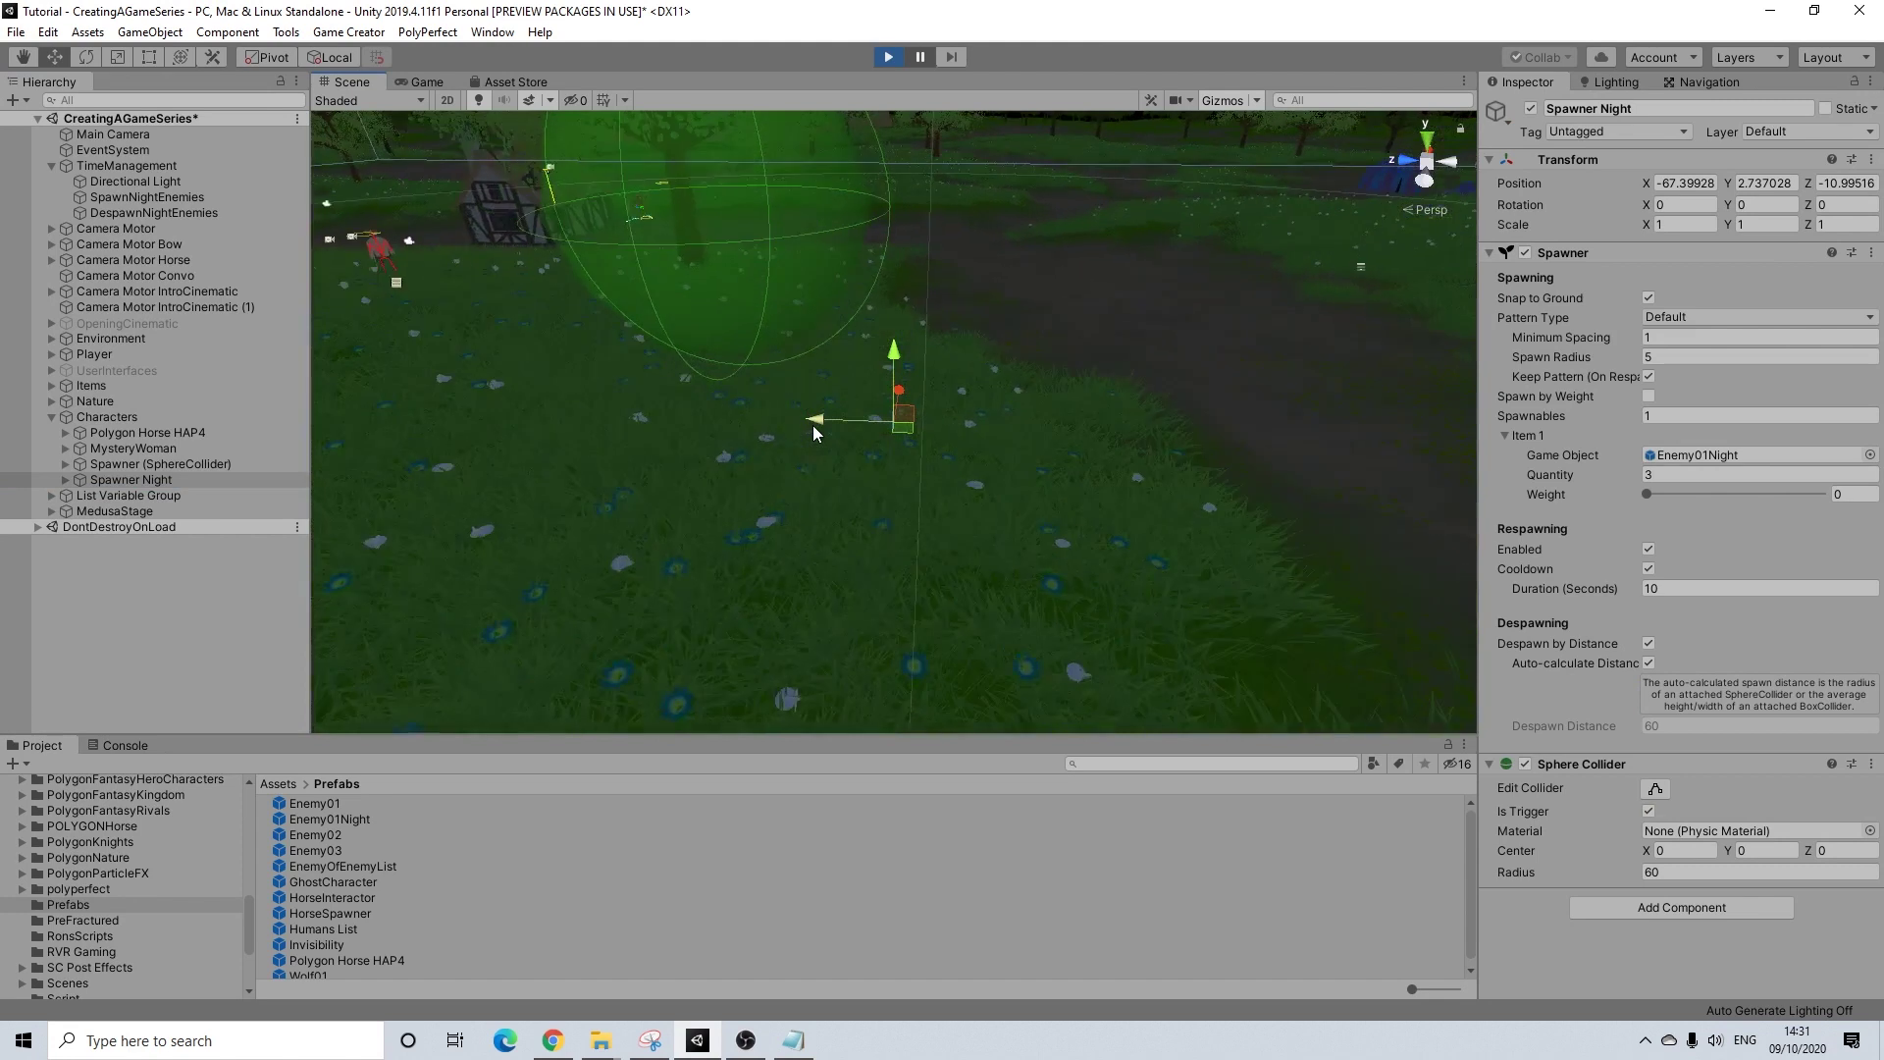
pyautogui.moveTo(584, 421); pyautogui.dragTo(939, 529, button='middle')
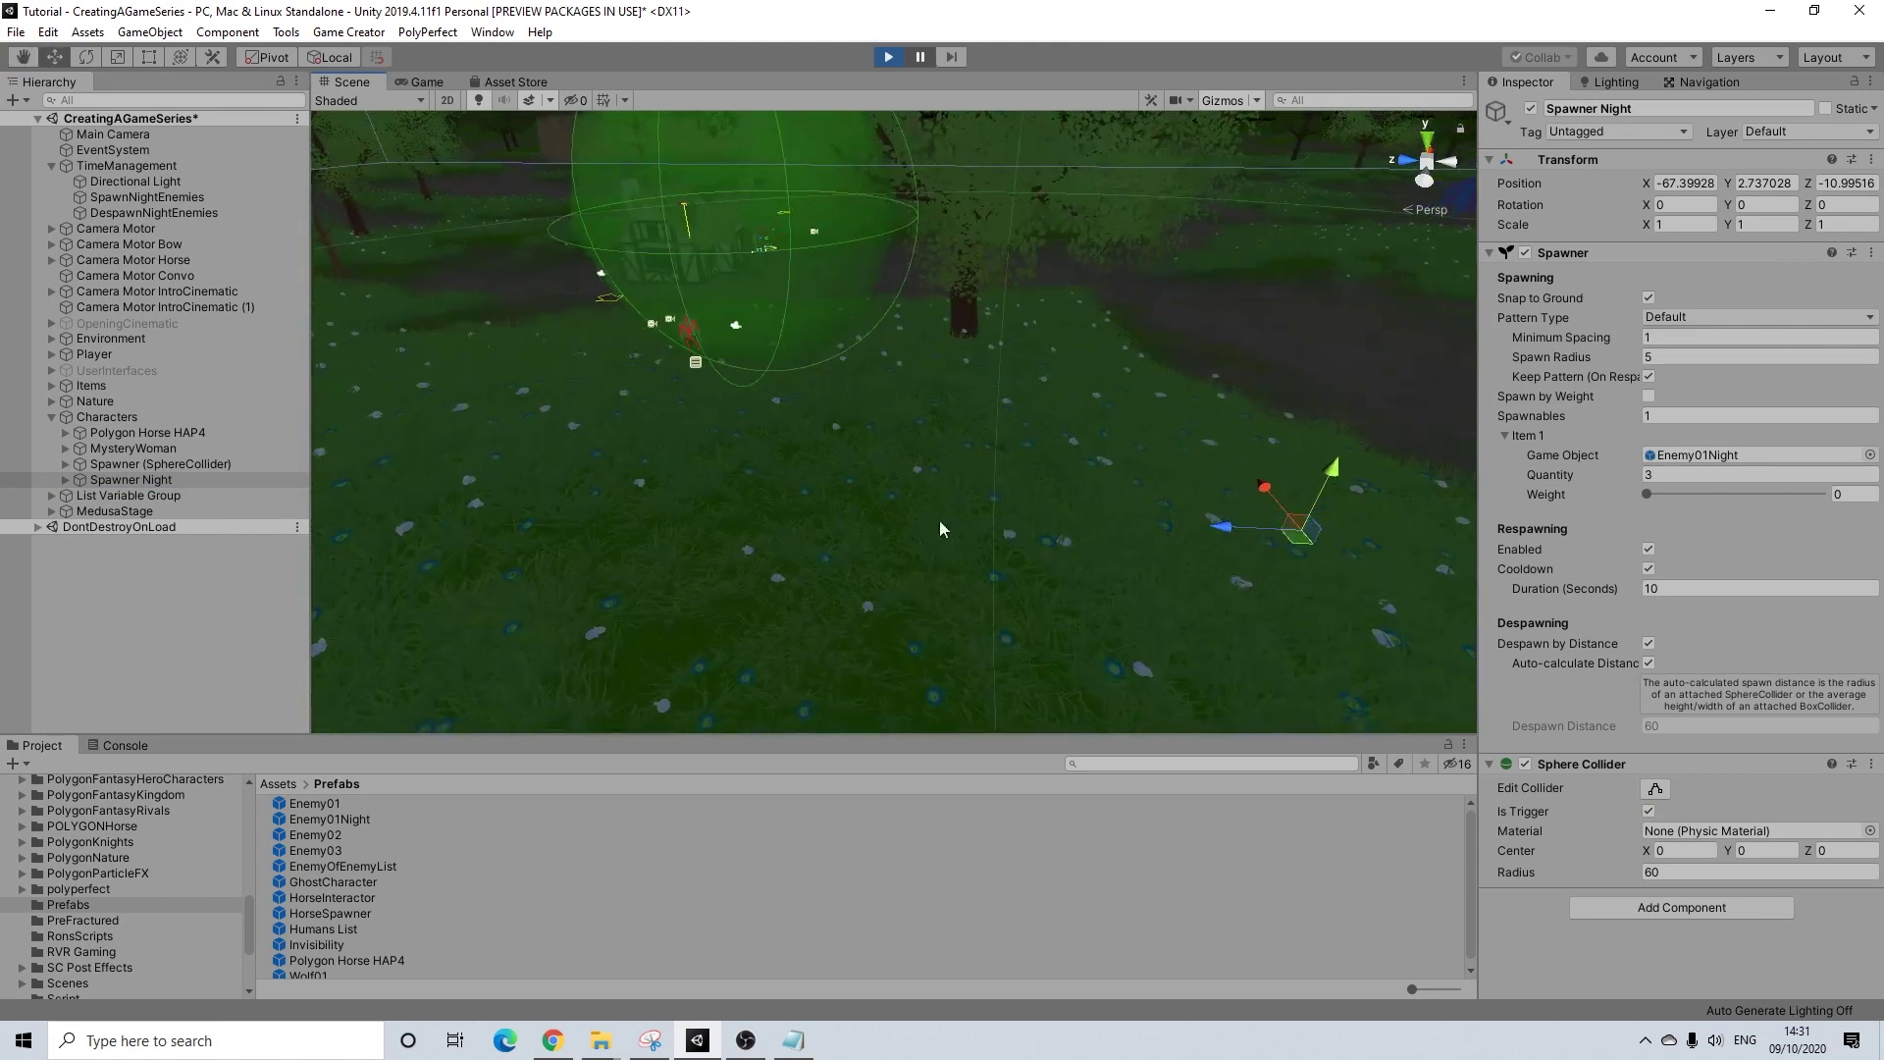
# - Select all three Enemy01Night clones under Spawner Night and activate them
pyautogui.click(66, 479)
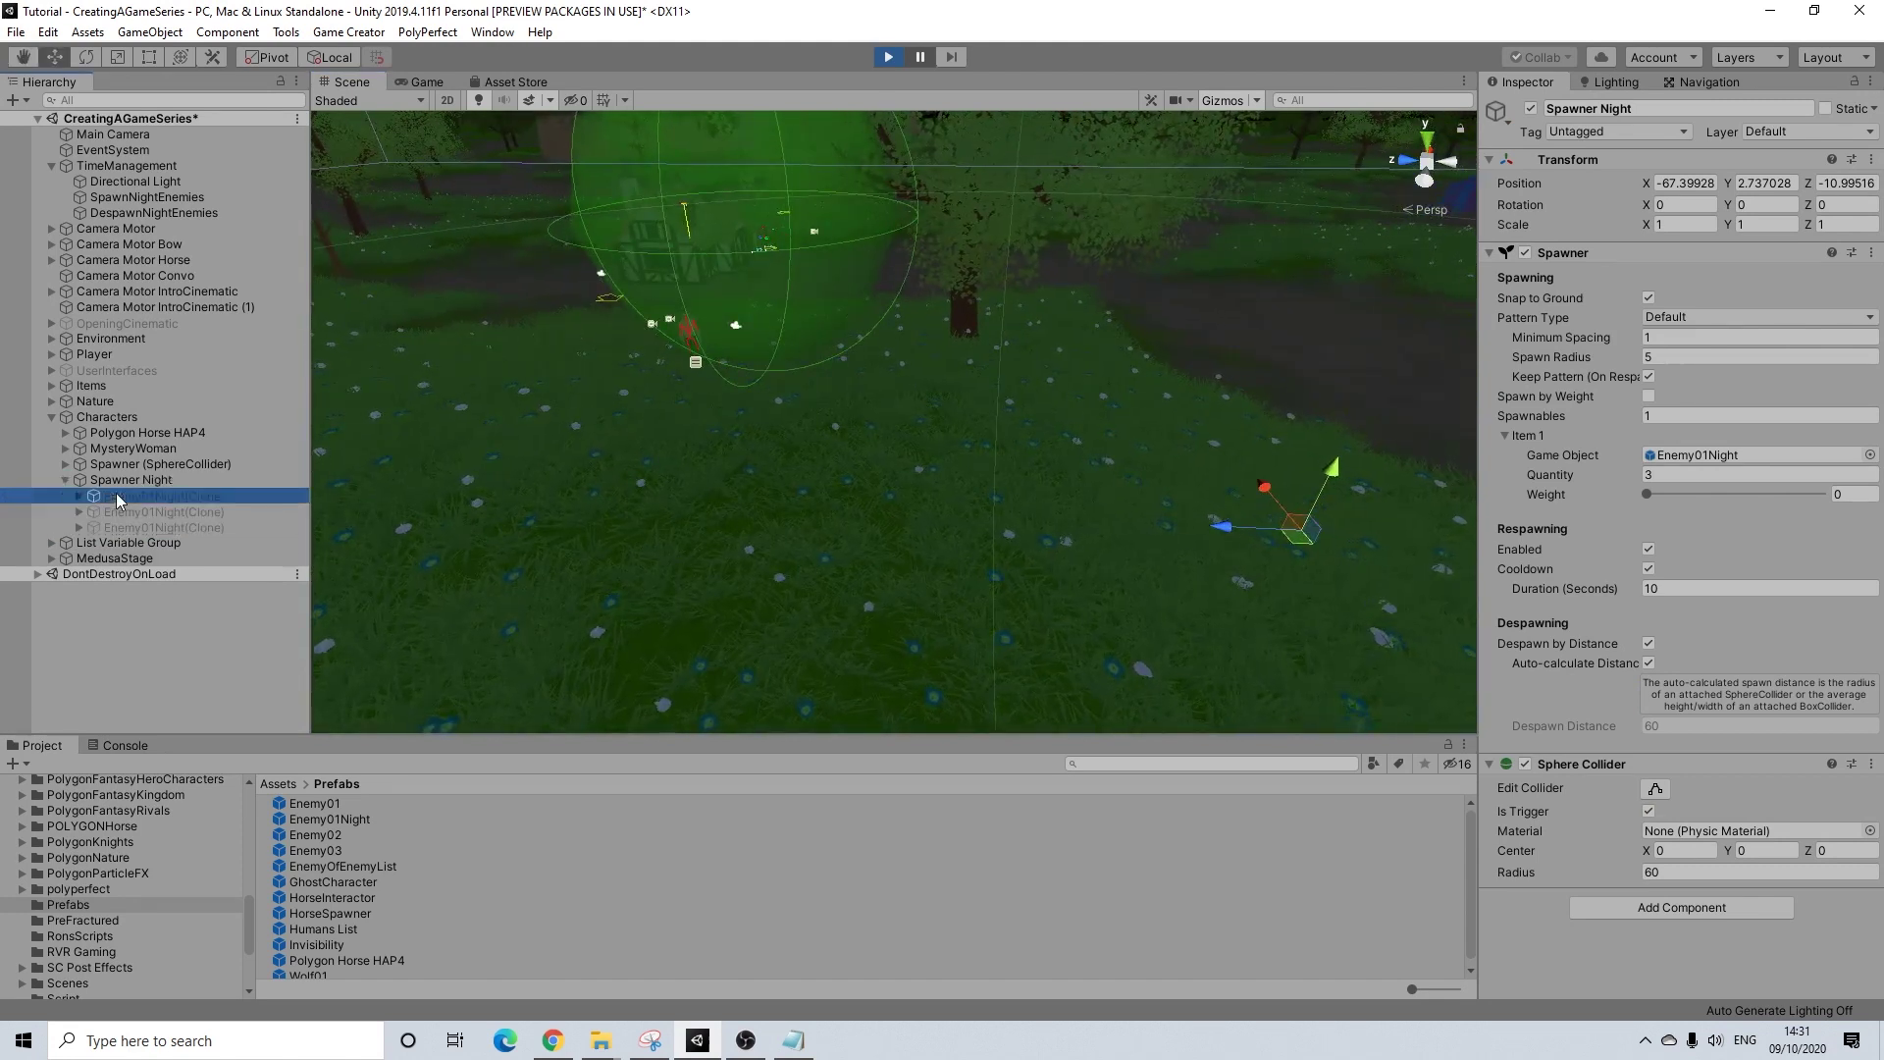
pyautogui.keyDown('shift'); pyautogui.click(173, 526); pyautogui.keyUp('shift')
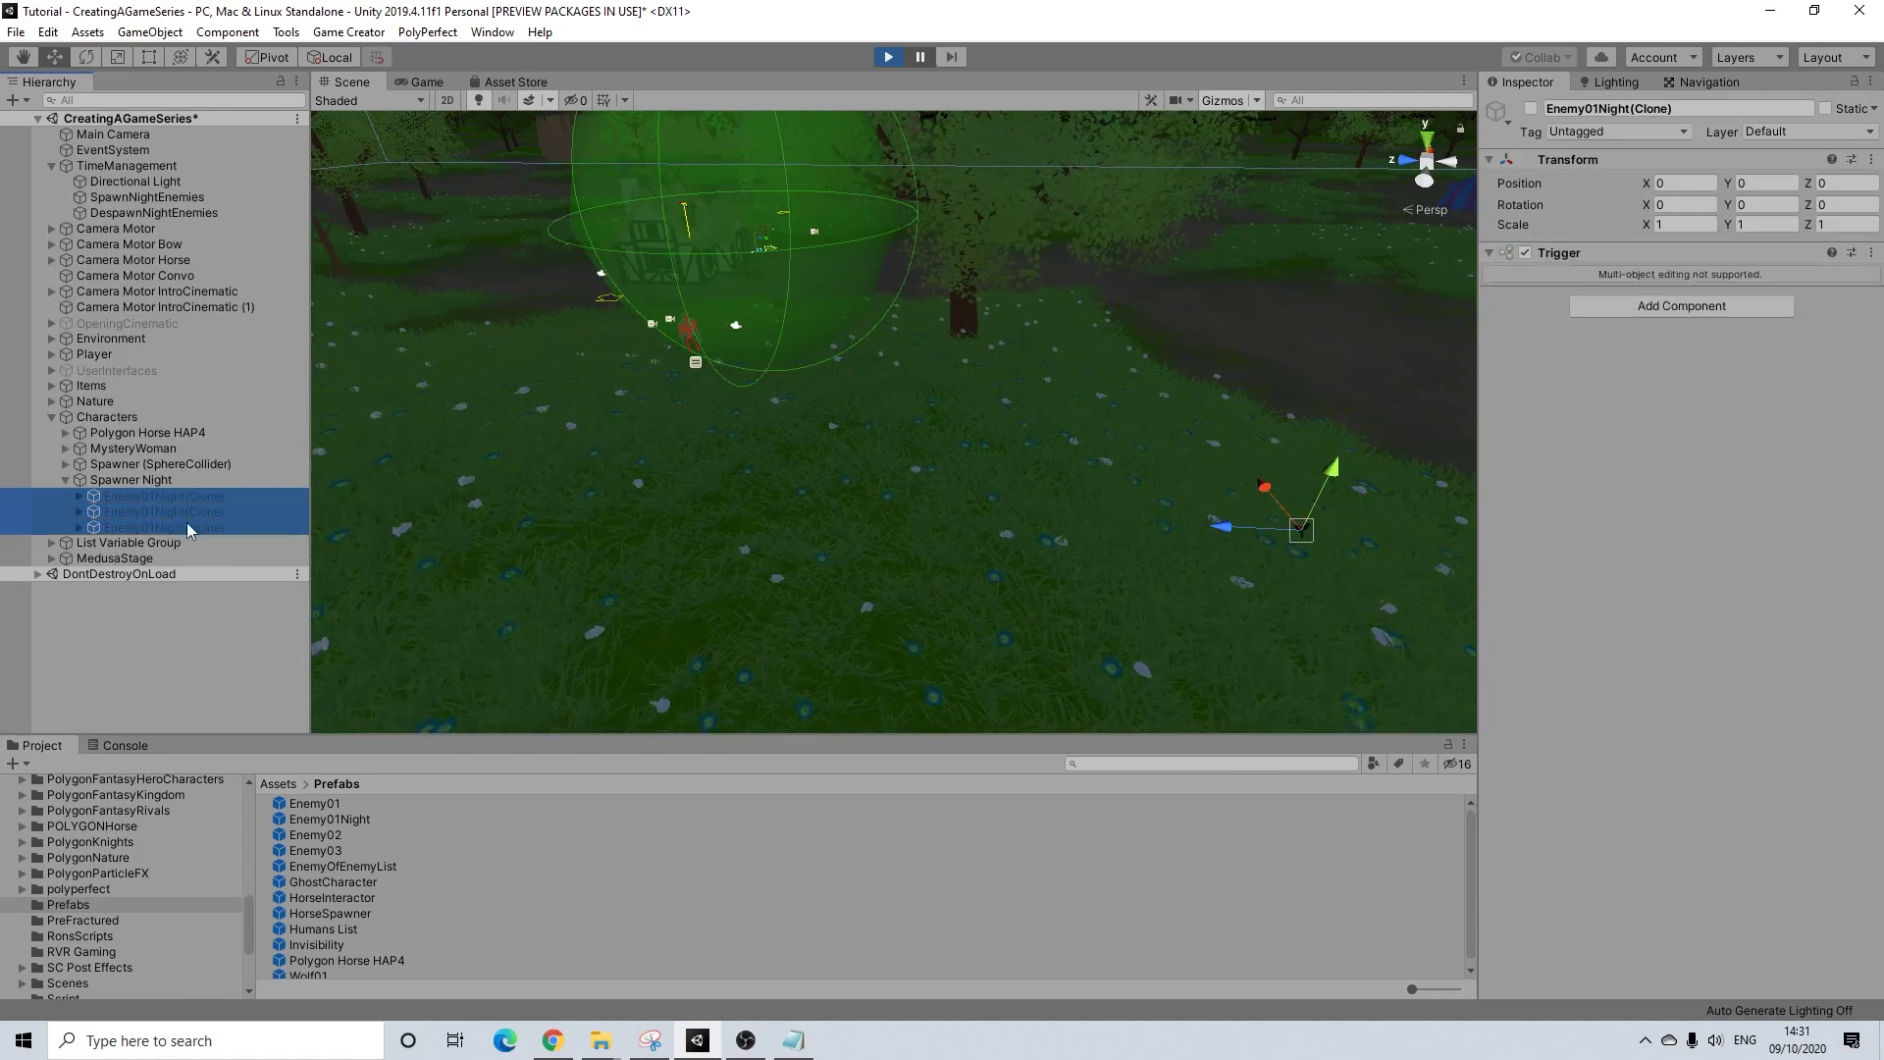
pyautogui.scroll(-10, 1295, 467)
pyautogui.keyDown('alt'); pyautogui.moveTo(1064, 534); pyautogui.dragTo(890, 458); pyautogui.keyUp('alt')
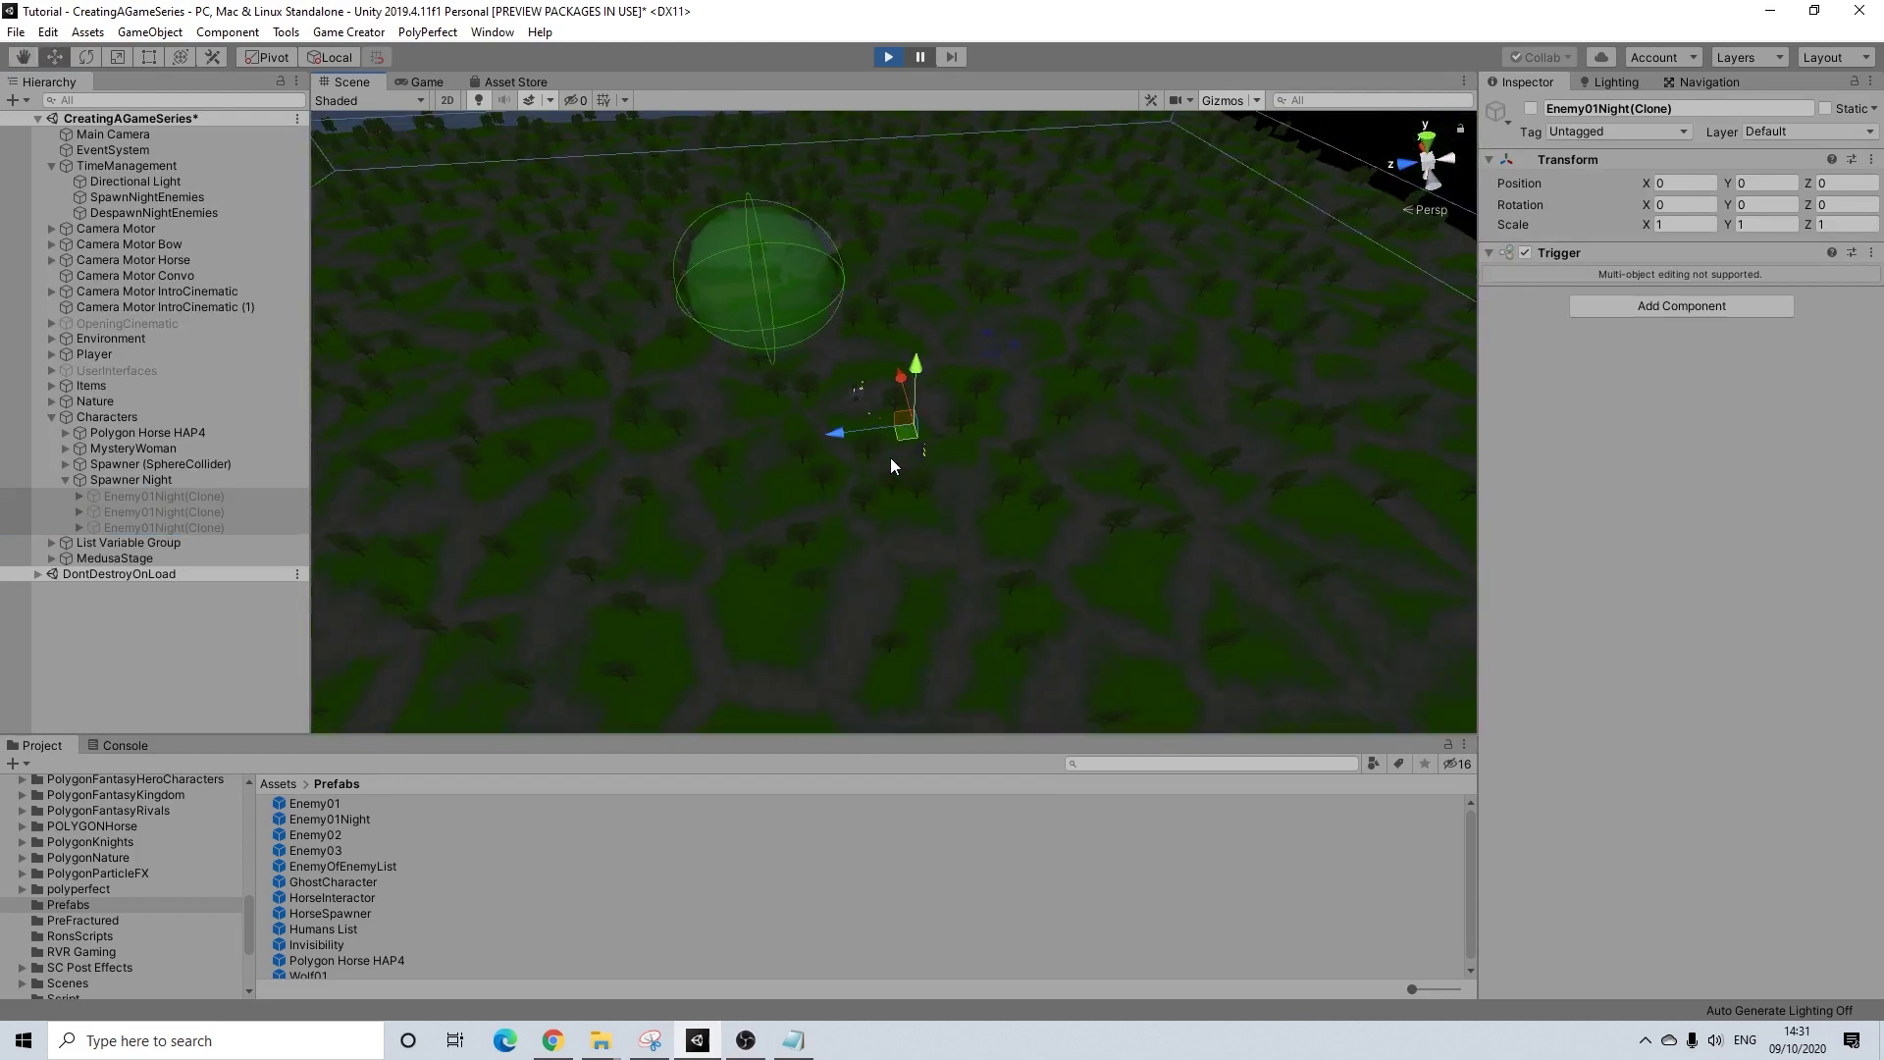
pyautogui.scroll(-3, 891, 465)
pyautogui.scroll(6, 867, 500)
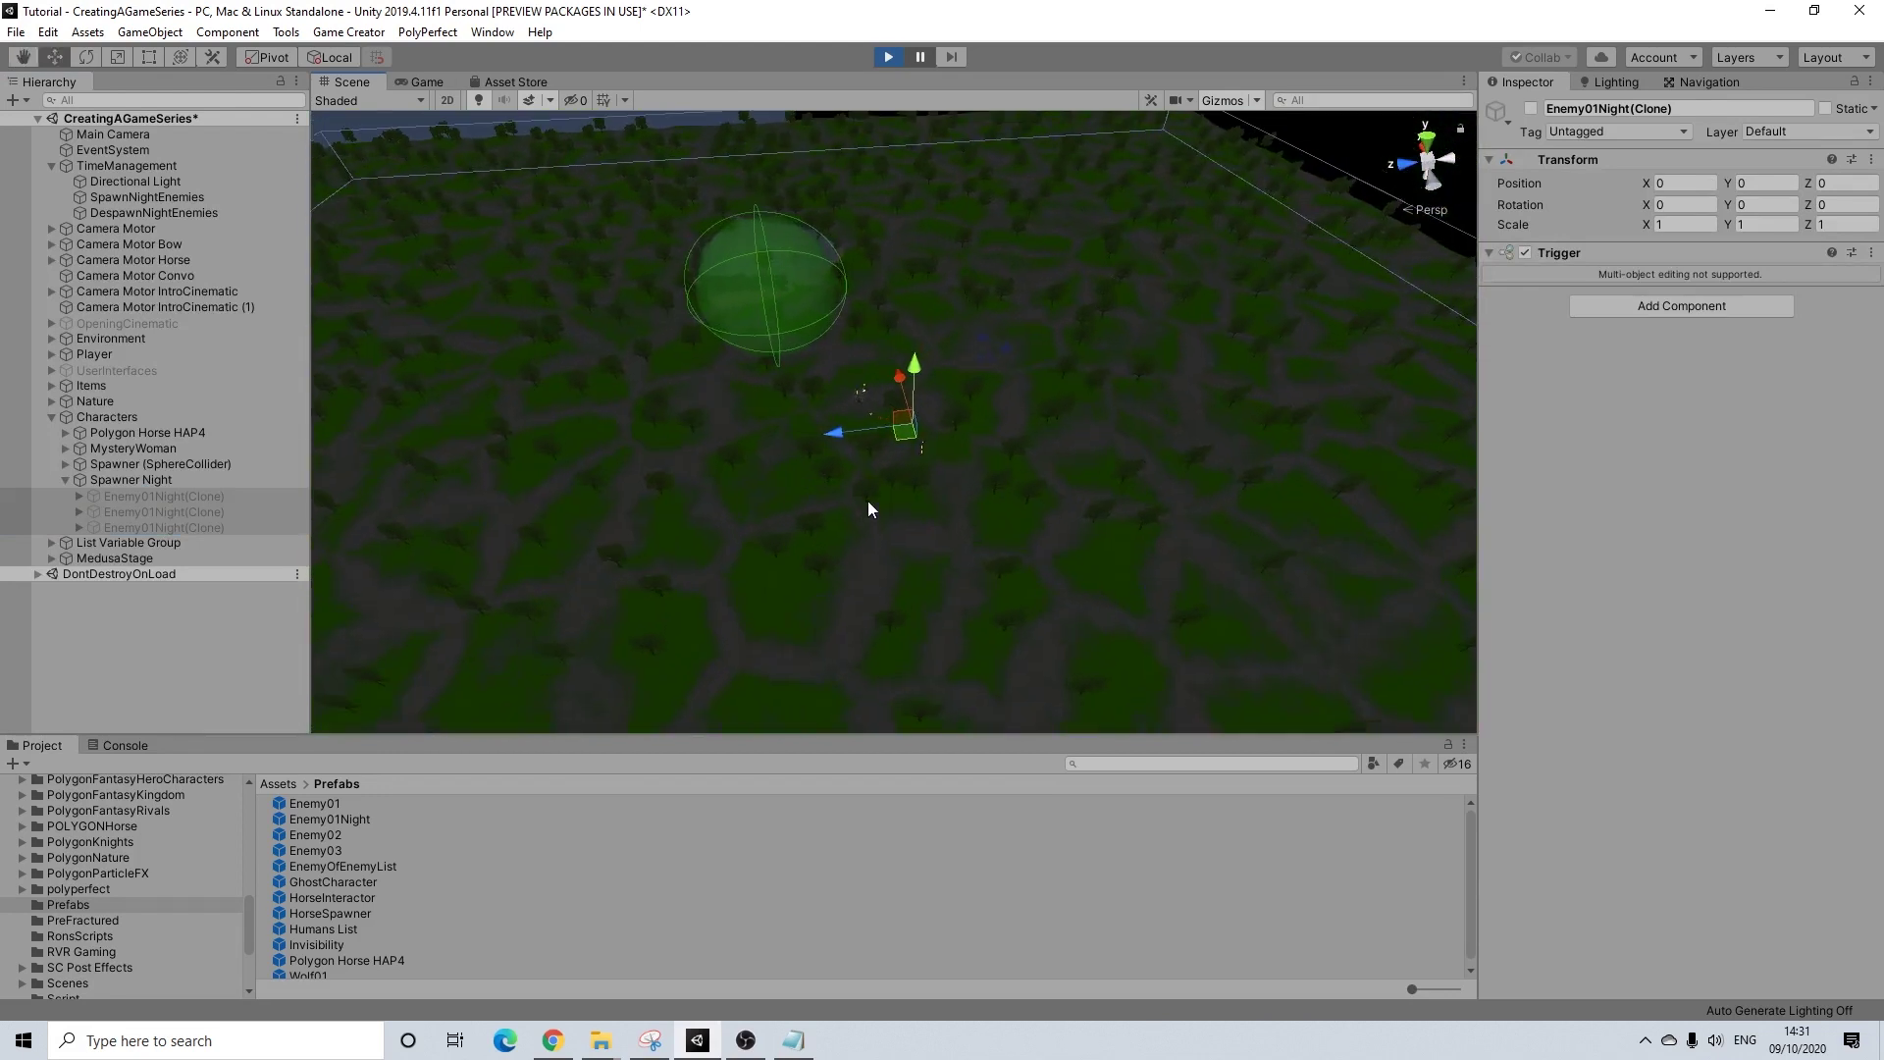
pyautogui.keyDown('alt'); pyautogui.moveTo(967, 502); pyautogui.dragTo(760, 351); pyautogui.keyUp('alt')
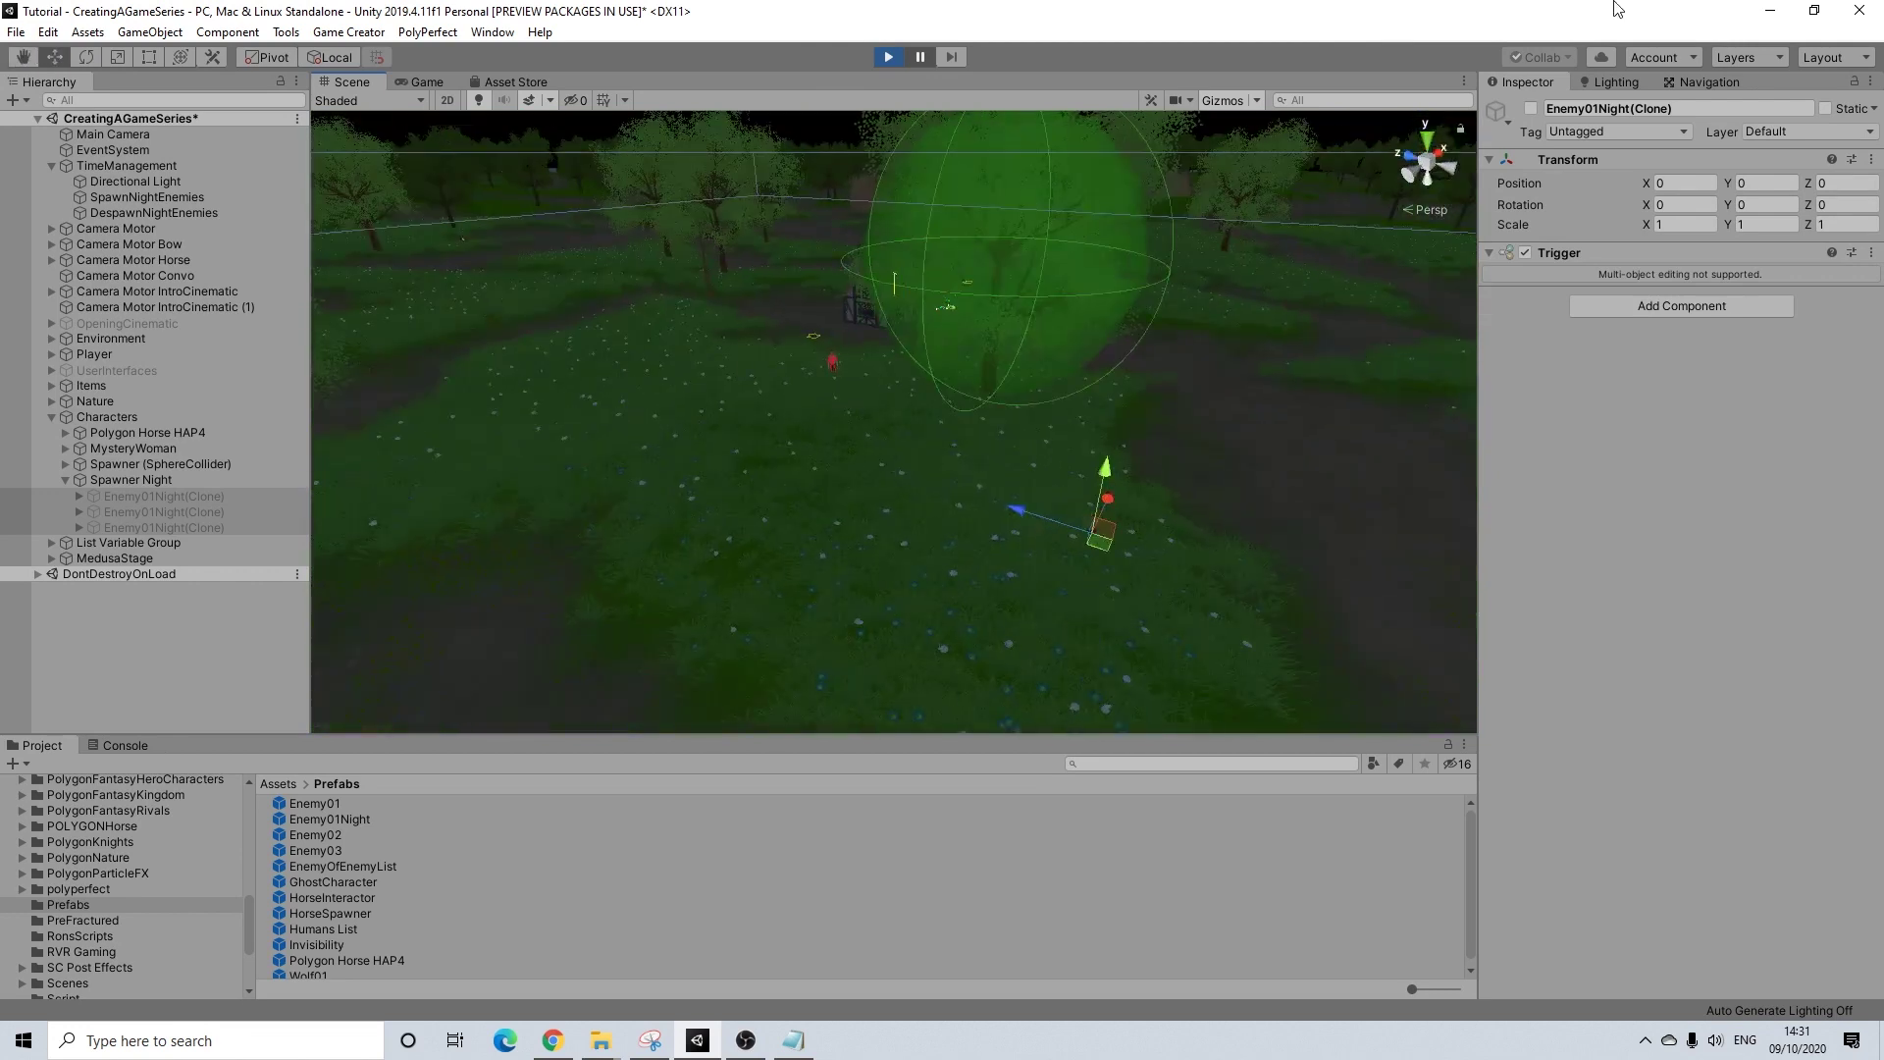
pyautogui.click(1531, 111)
# - Examine where the activated night enemies stand in the paused scene, from close up and from farther away
pyautogui.keyDown('alt'); pyautogui.moveTo(1070, 600); pyautogui.dragTo(1505, 604); pyautogui.keyUp('alt')
pyautogui.moveTo(1158, 449); pyautogui.dragTo(883, 497, button='middle')
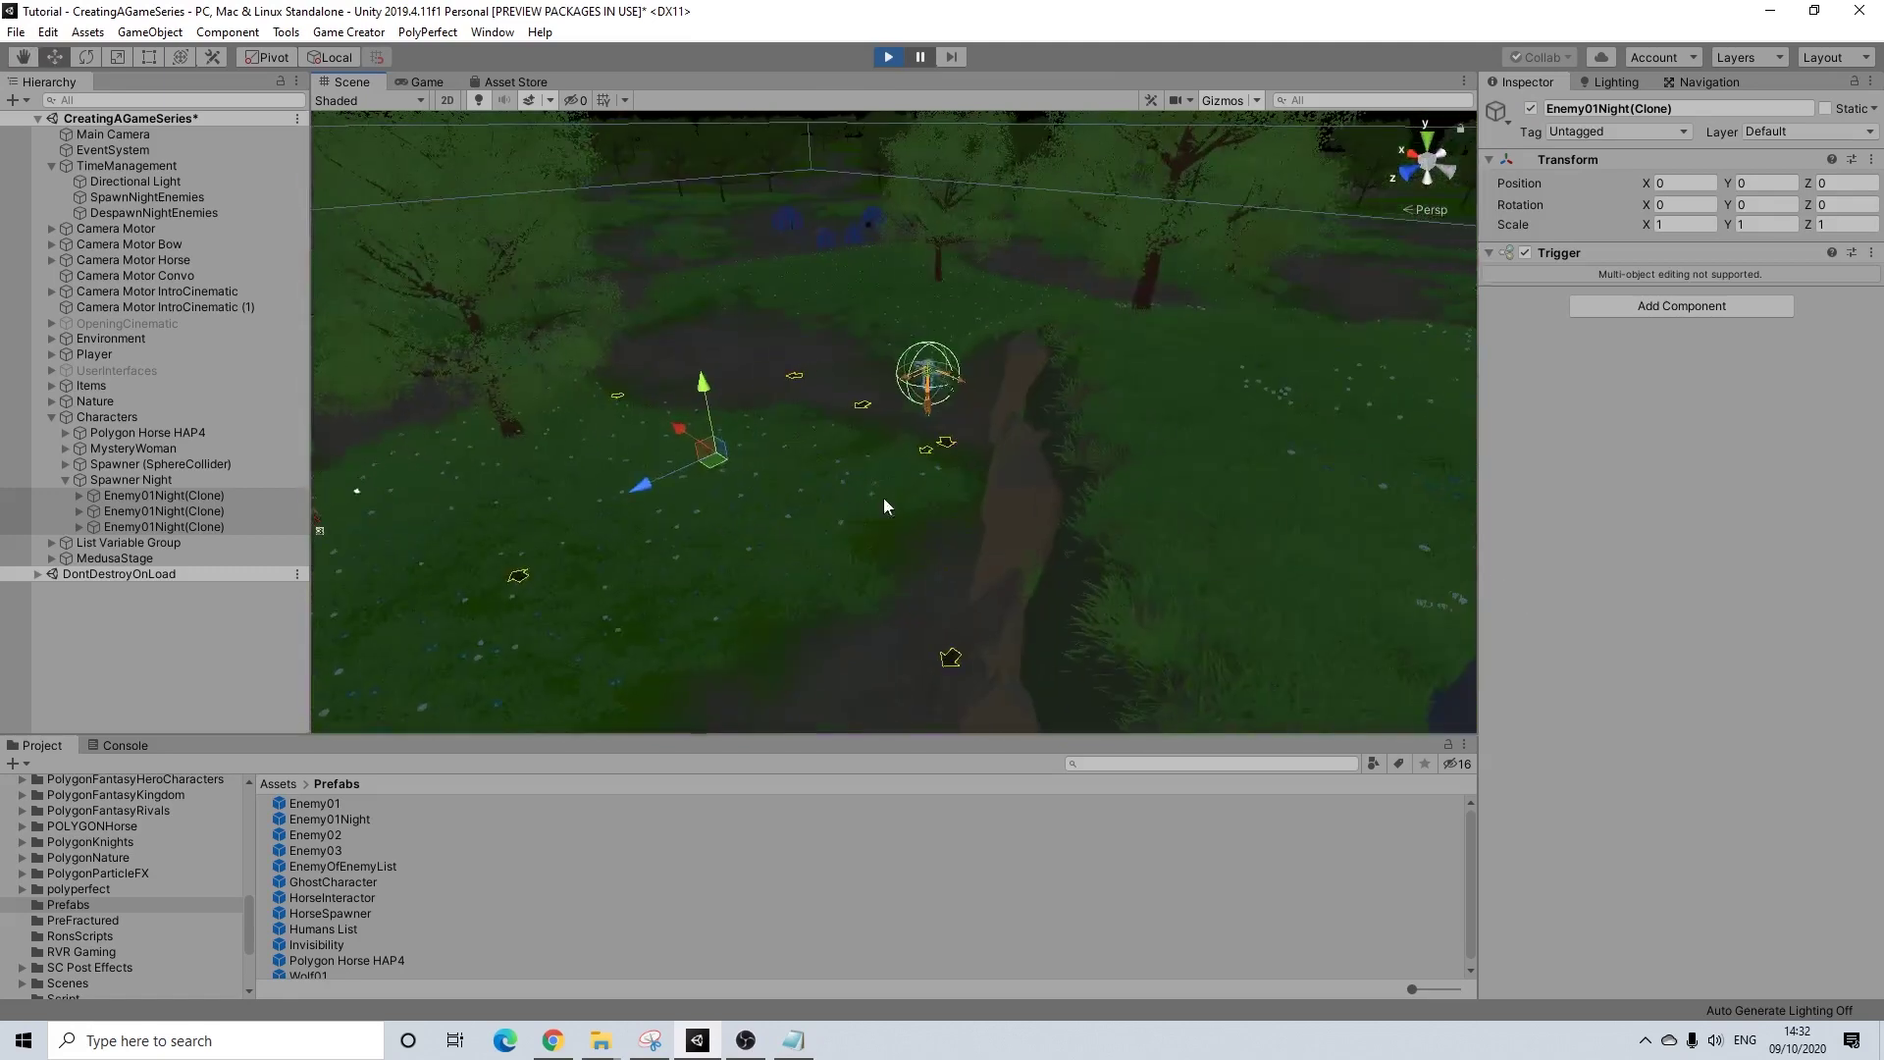
pyautogui.scroll(10, 909, 489)
pyautogui.scroll(3, 909, 489)
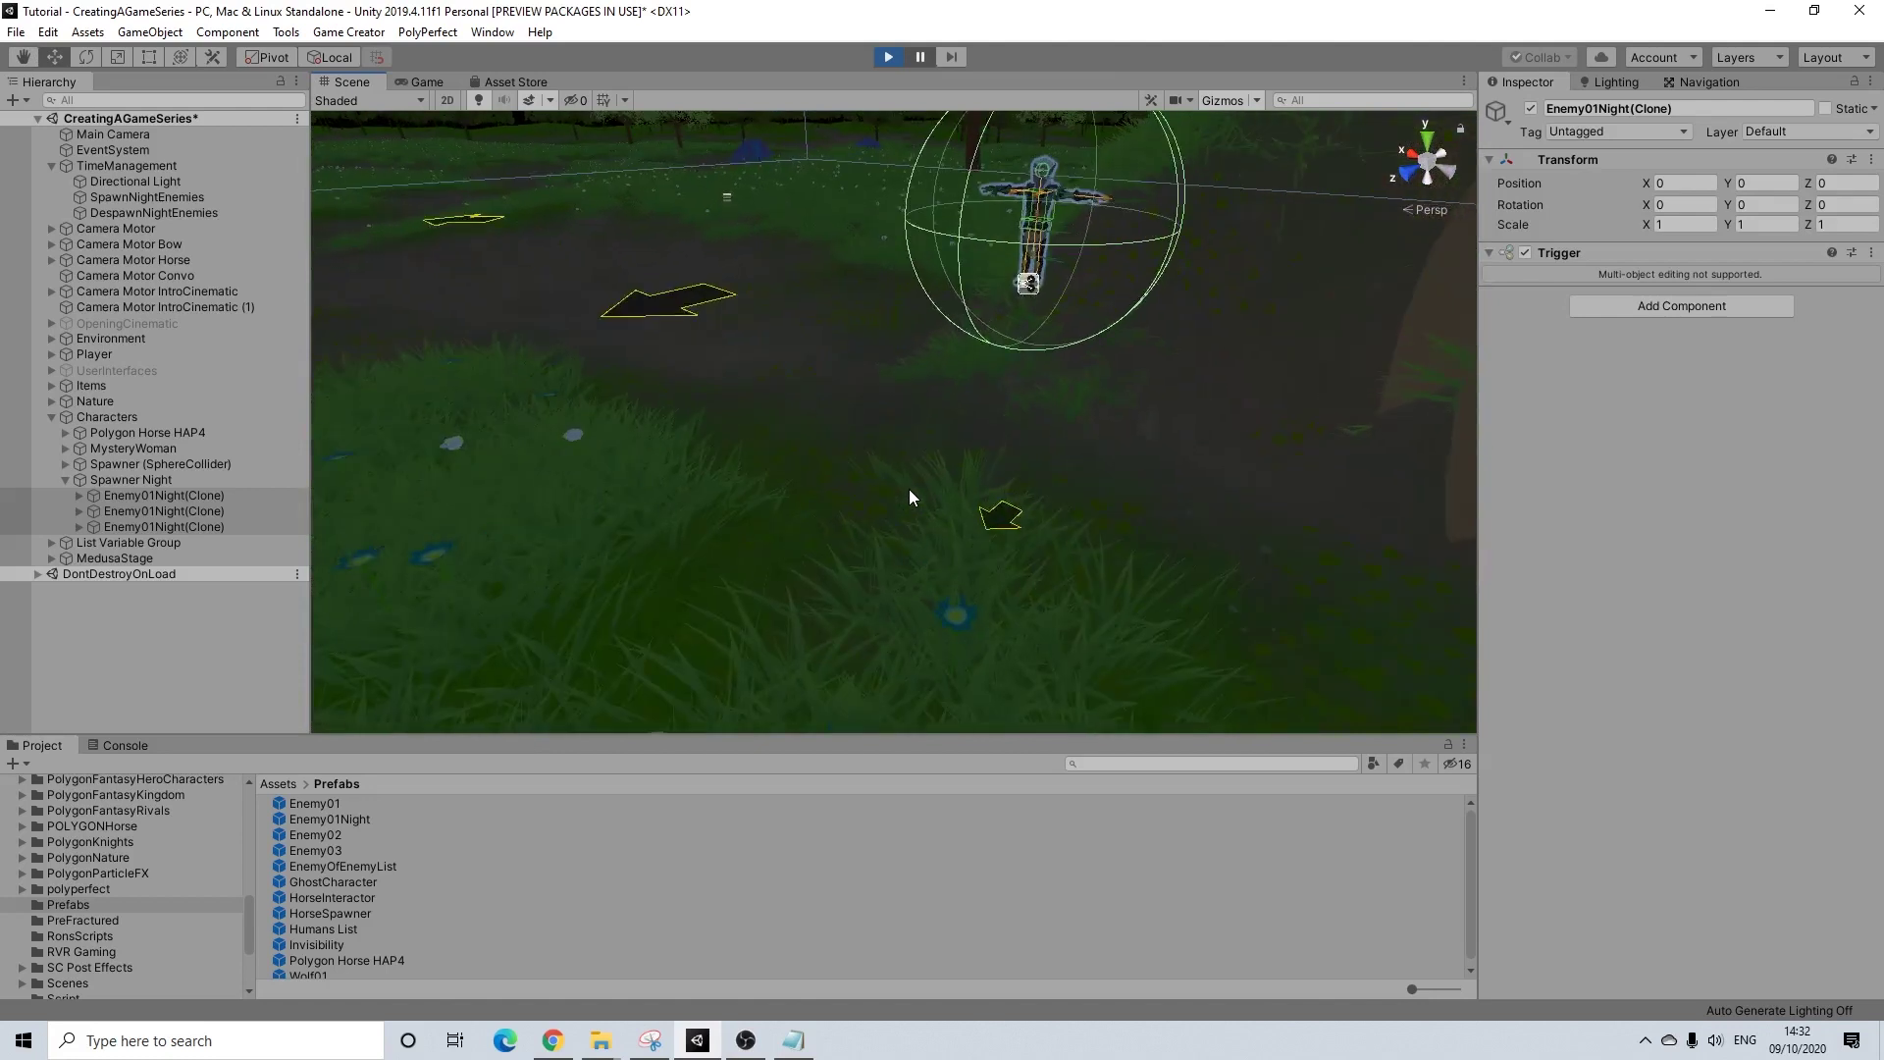
pyautogui.scroll(2, 908, 489)
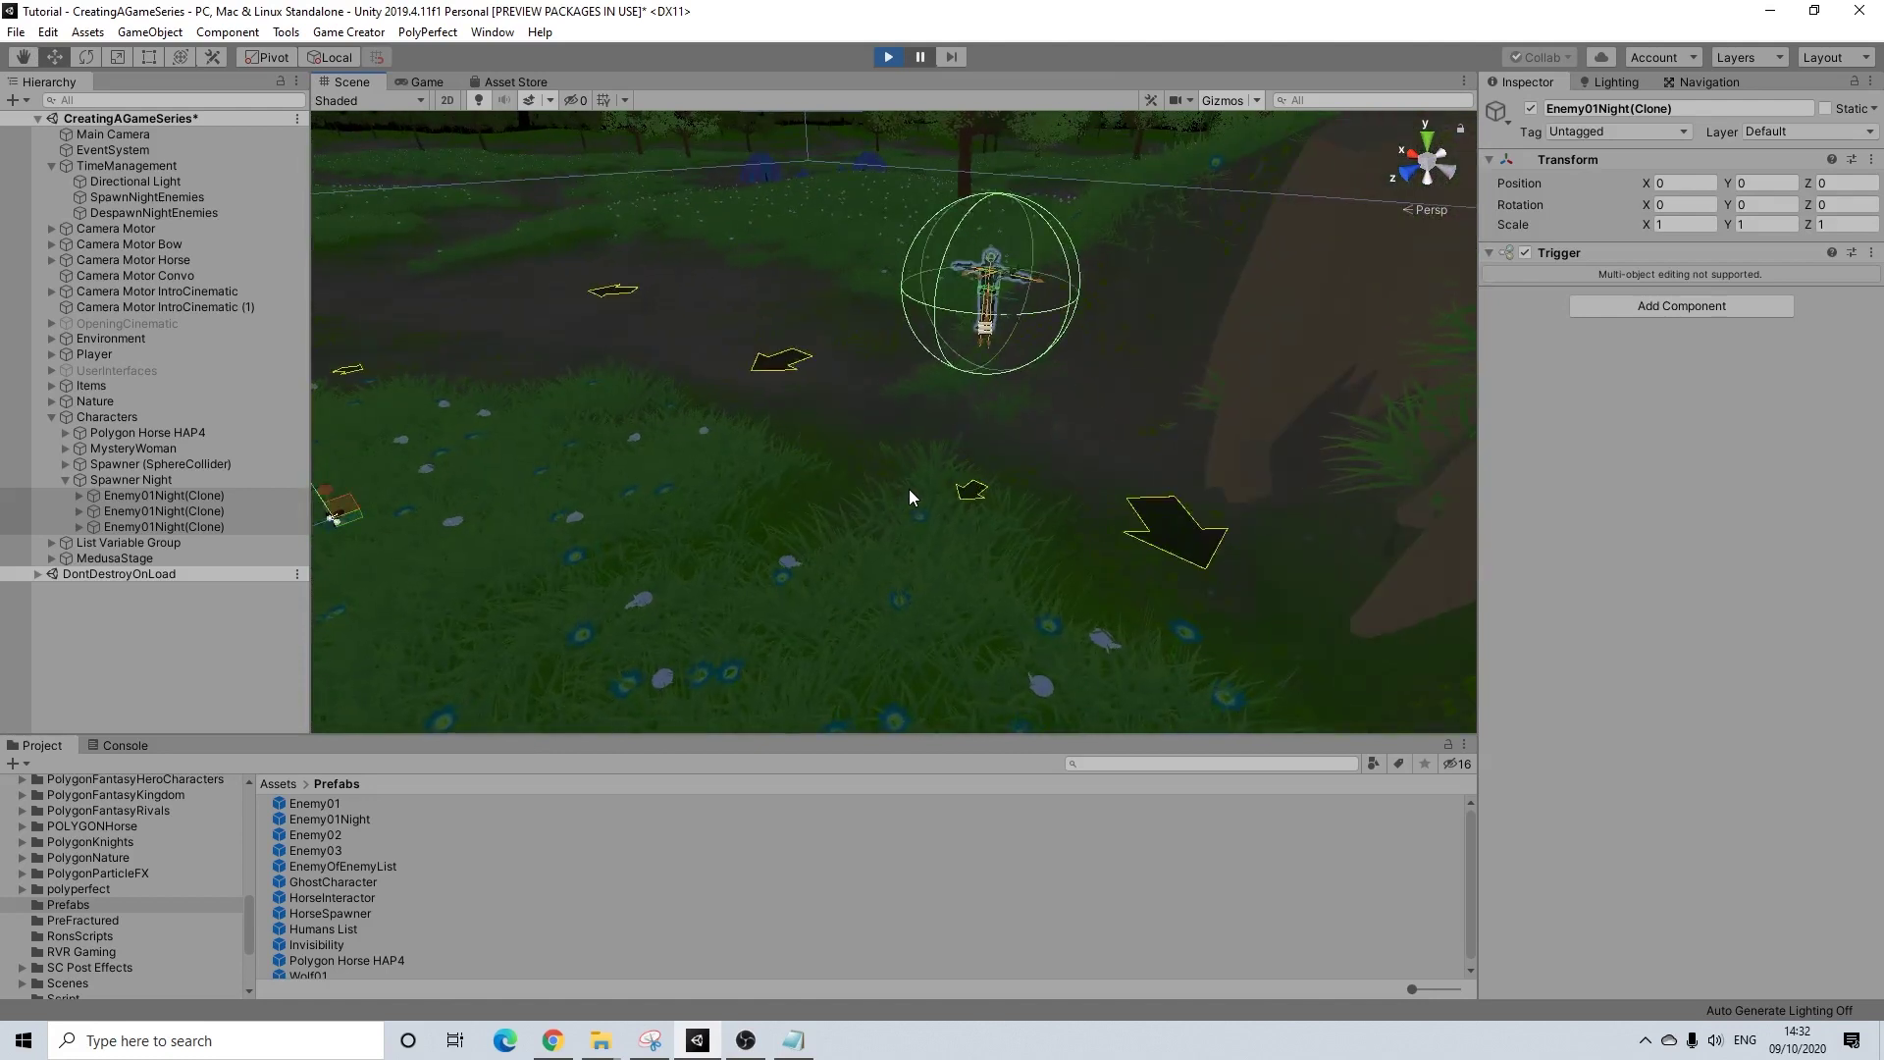
pyautogui.keyDown('alt'); pyautogui.moveTo(756, 238); pyautogui.dragTo(744, 186); pyautogui.keyUp('alt')
pyautogui.click(1008, 489)
pyautogui.scroll(5, 1009, 490)
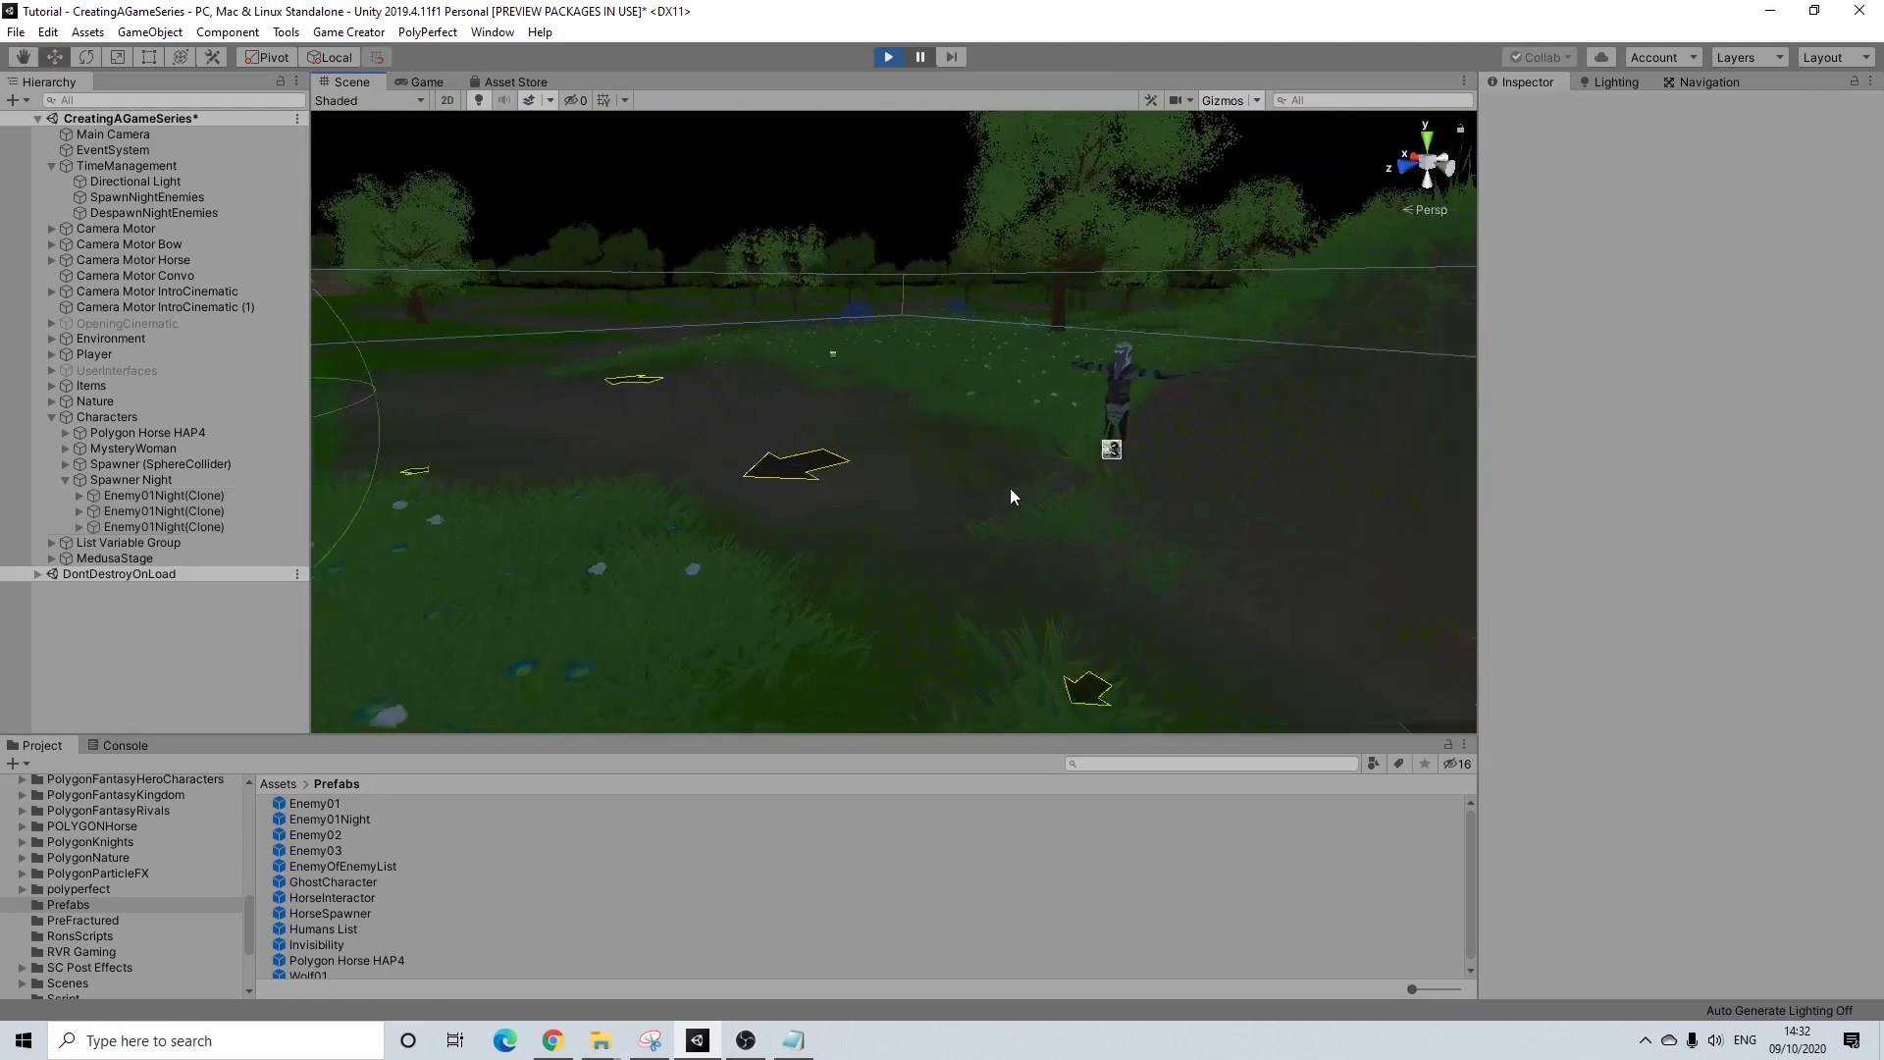
pyautogui.scroll(-3, 1009, 489)
pyautogui.scroll(-3, 1009, 489)
pyautogui.moveTo(809, 561); pyautogui.dragTo(1283, 569, button='middle')
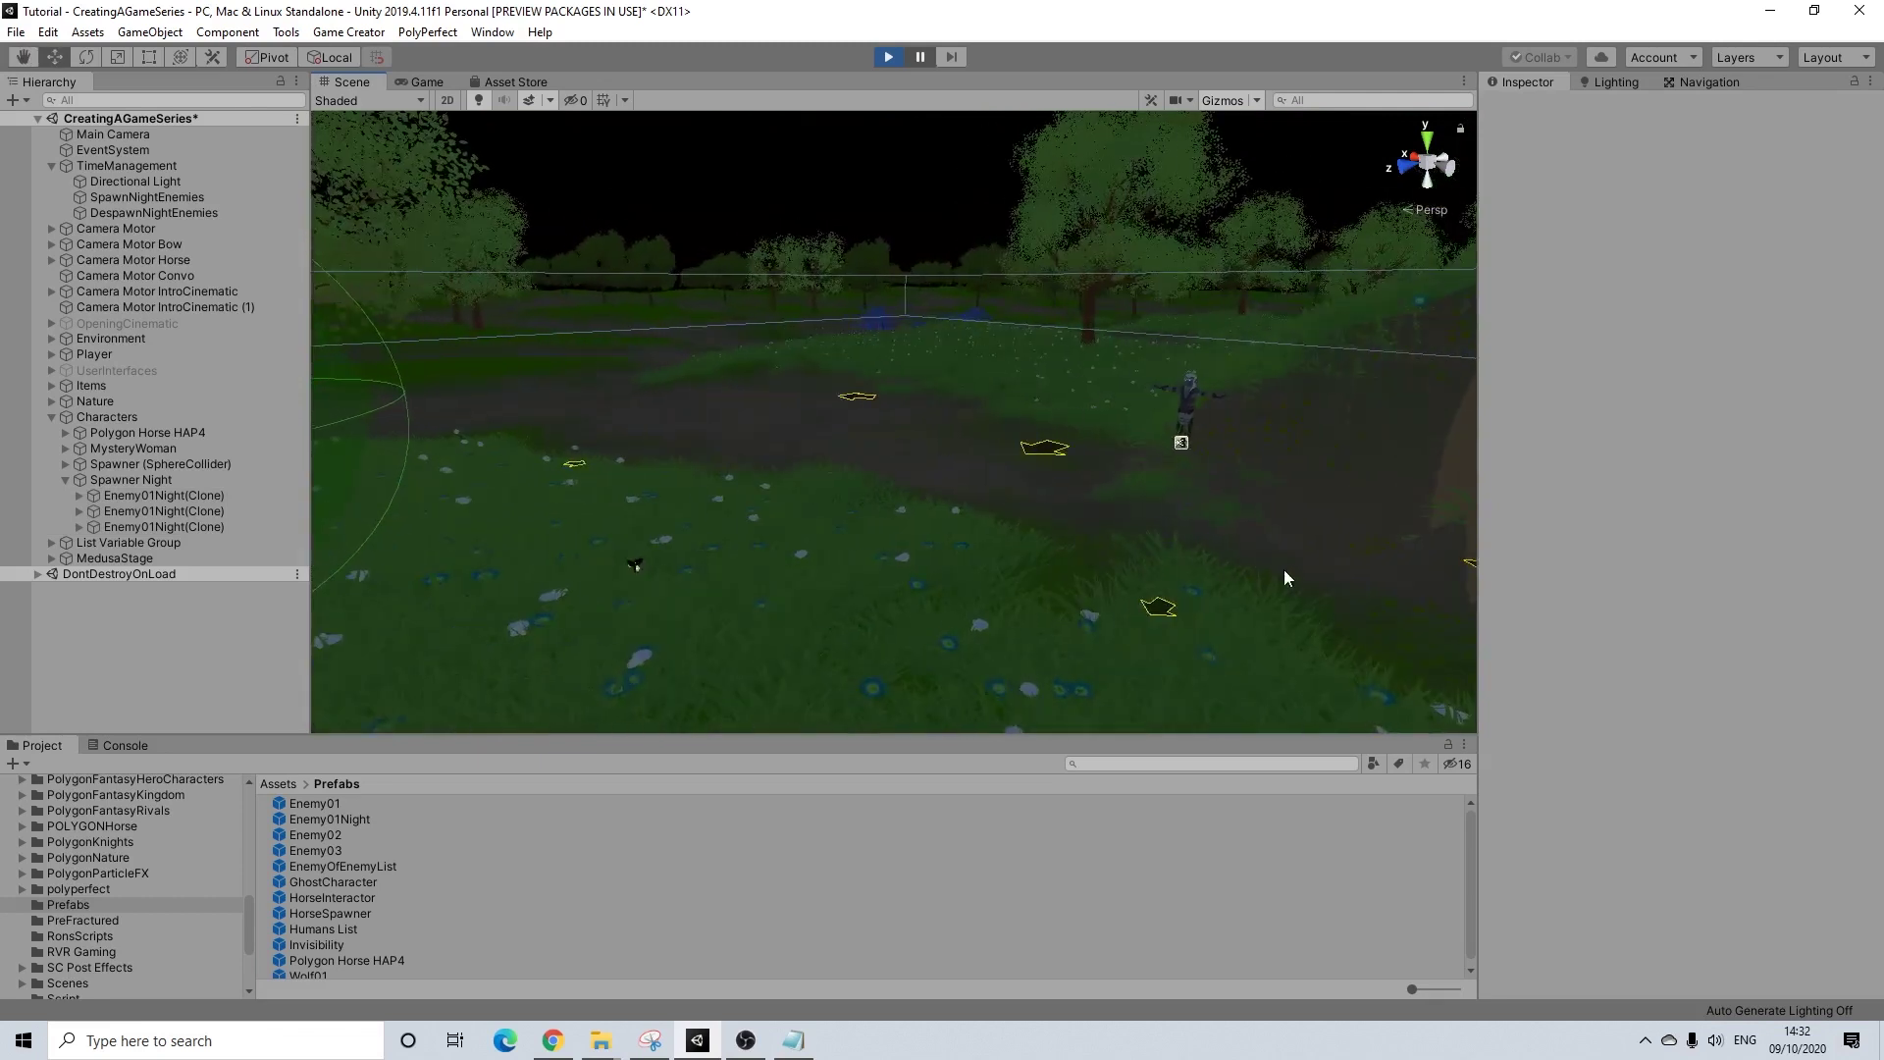
pyautogui.scroll(-5, 910, 552)
pyautogui.scroll(-5, 761, 563)
pyautogui.moveTo(760, 563); pyautogui.dragTo(1168, 477, button='middle')
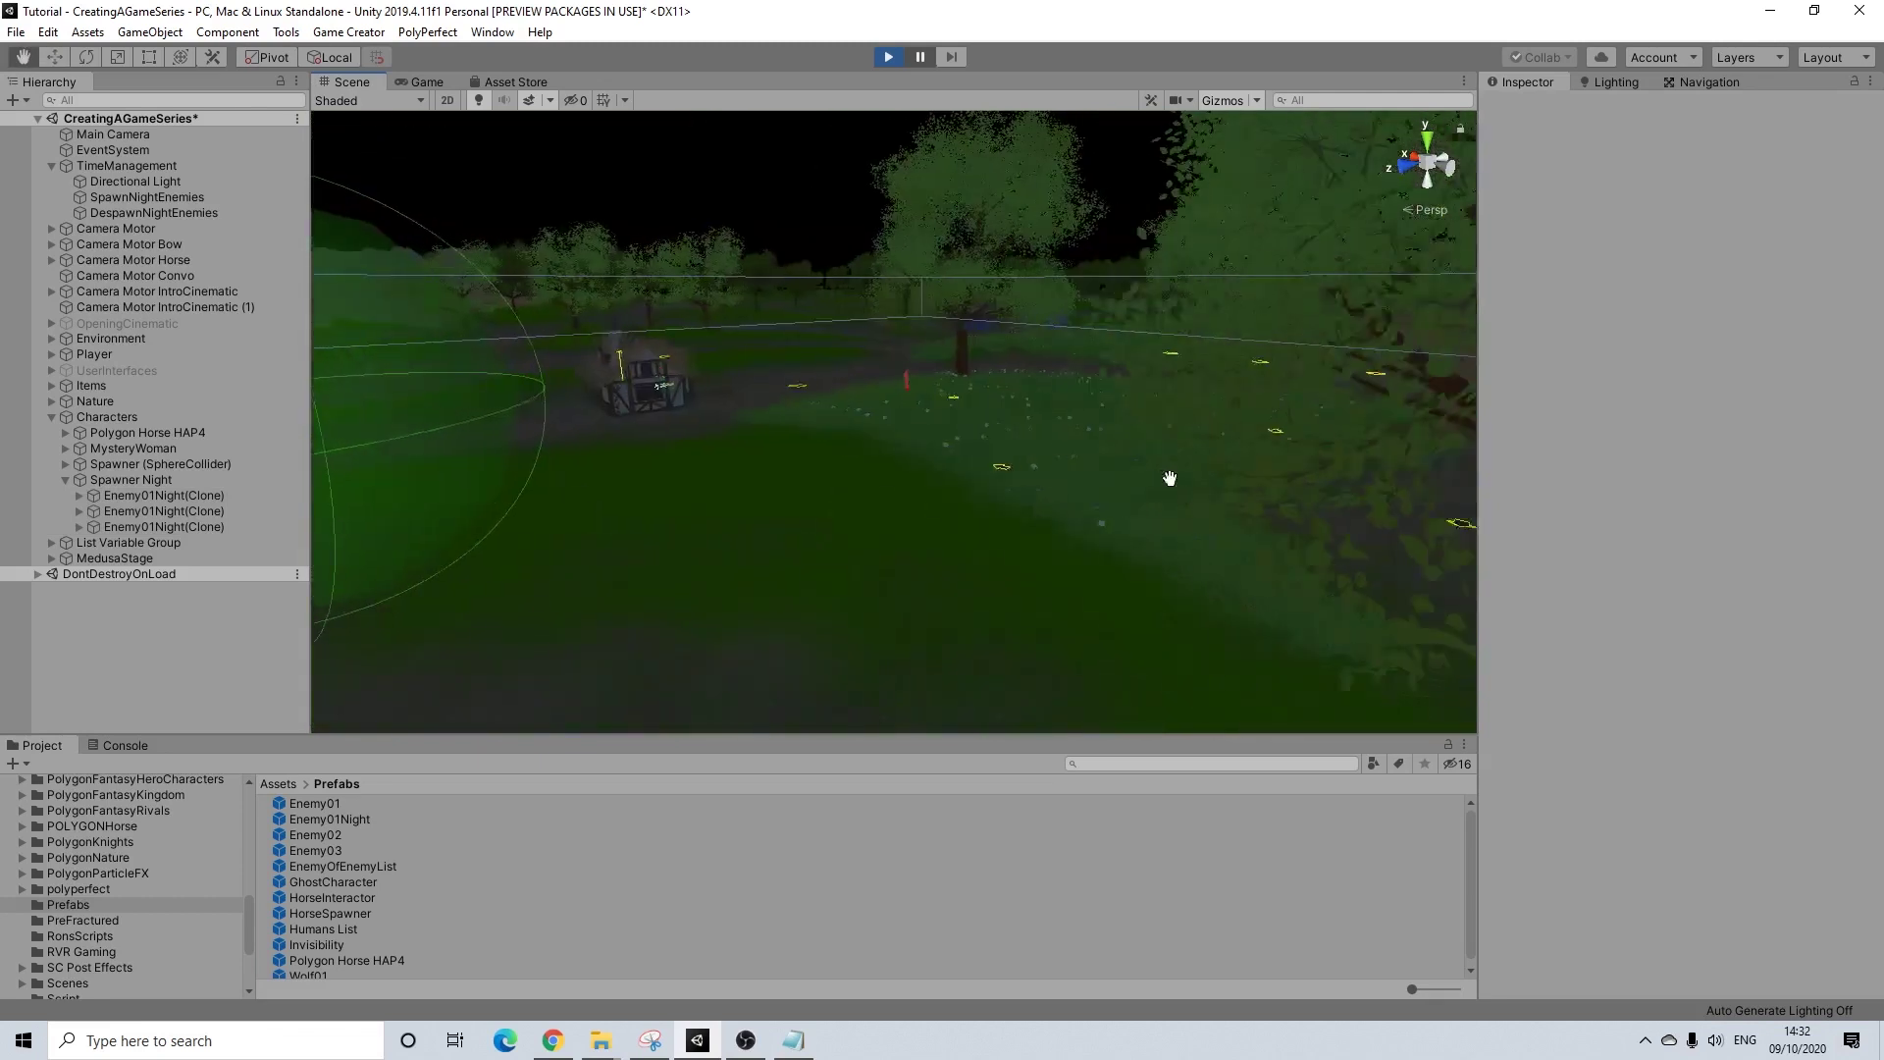
# - Inspect each Enemy01Night clone and the Spawner Night settings, framing the clones to compare their positions in the paused scene
pyautogui.click(191, 511)
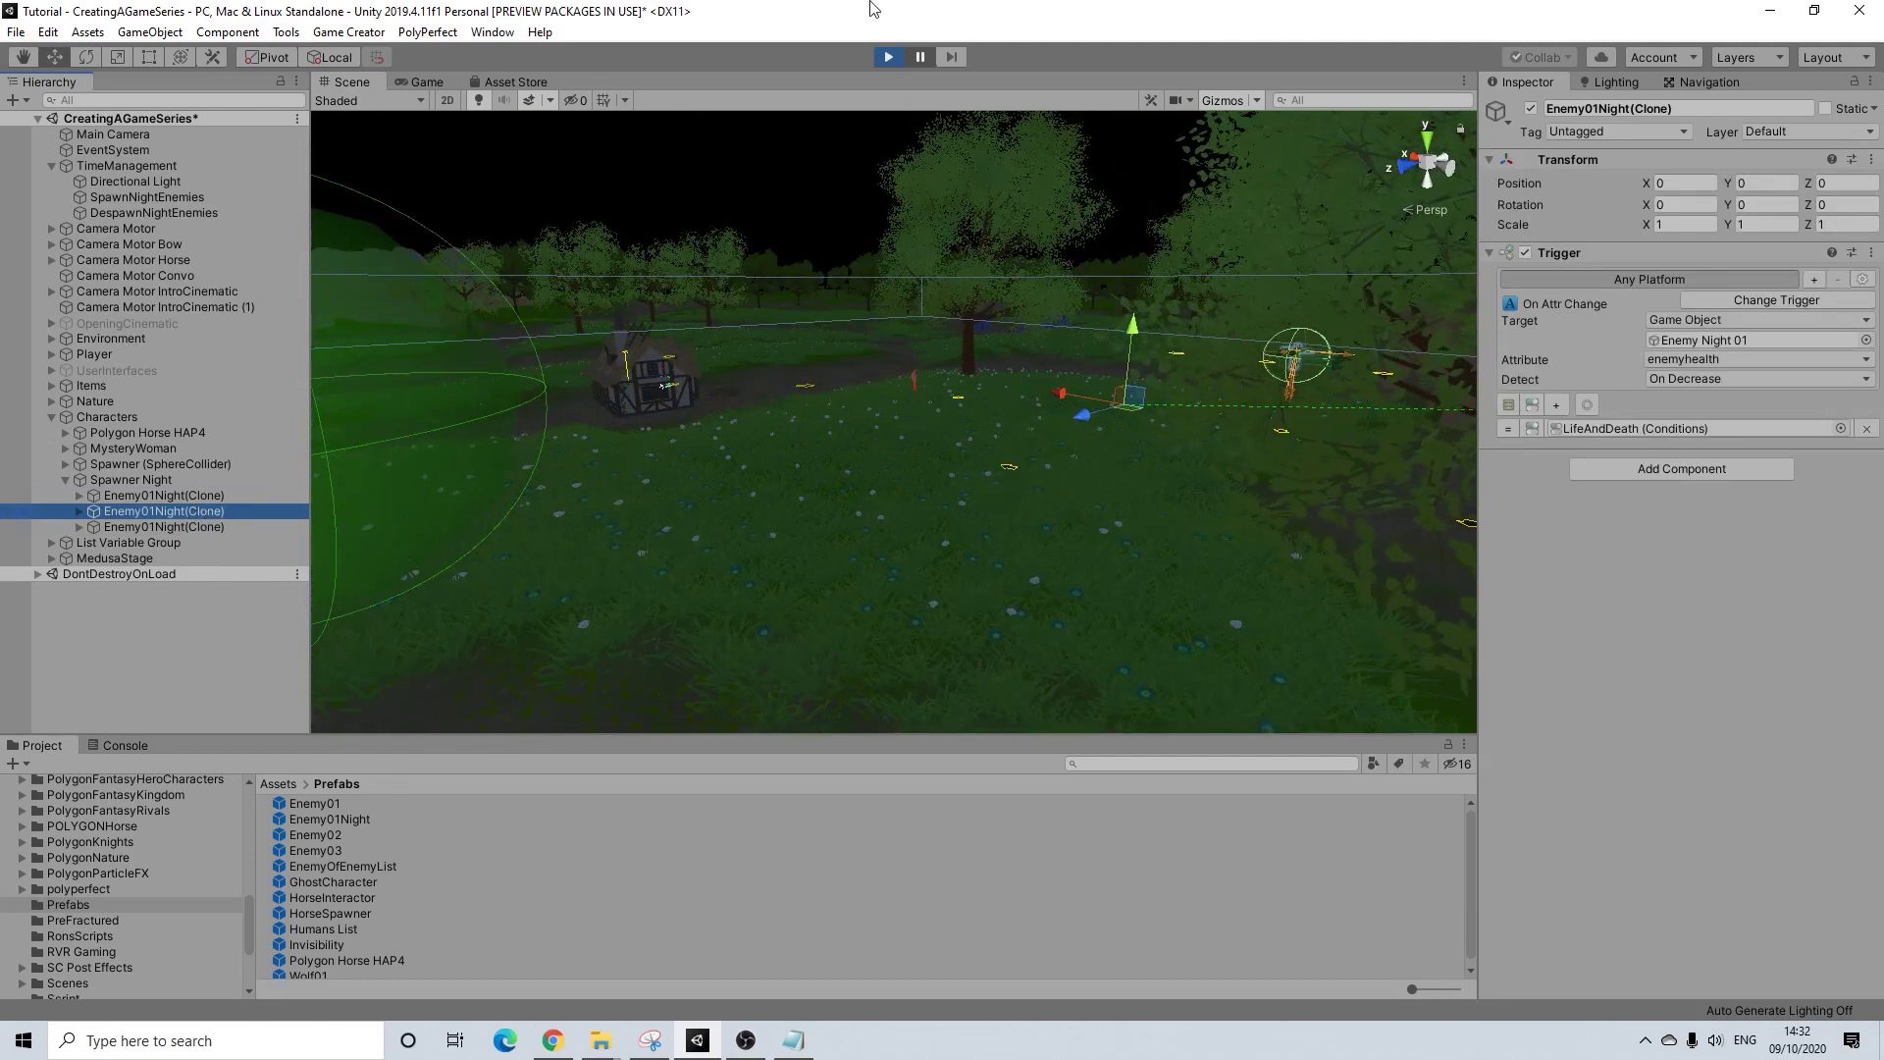
pyautogui.press('f')
pyautogui.click(168, 526)
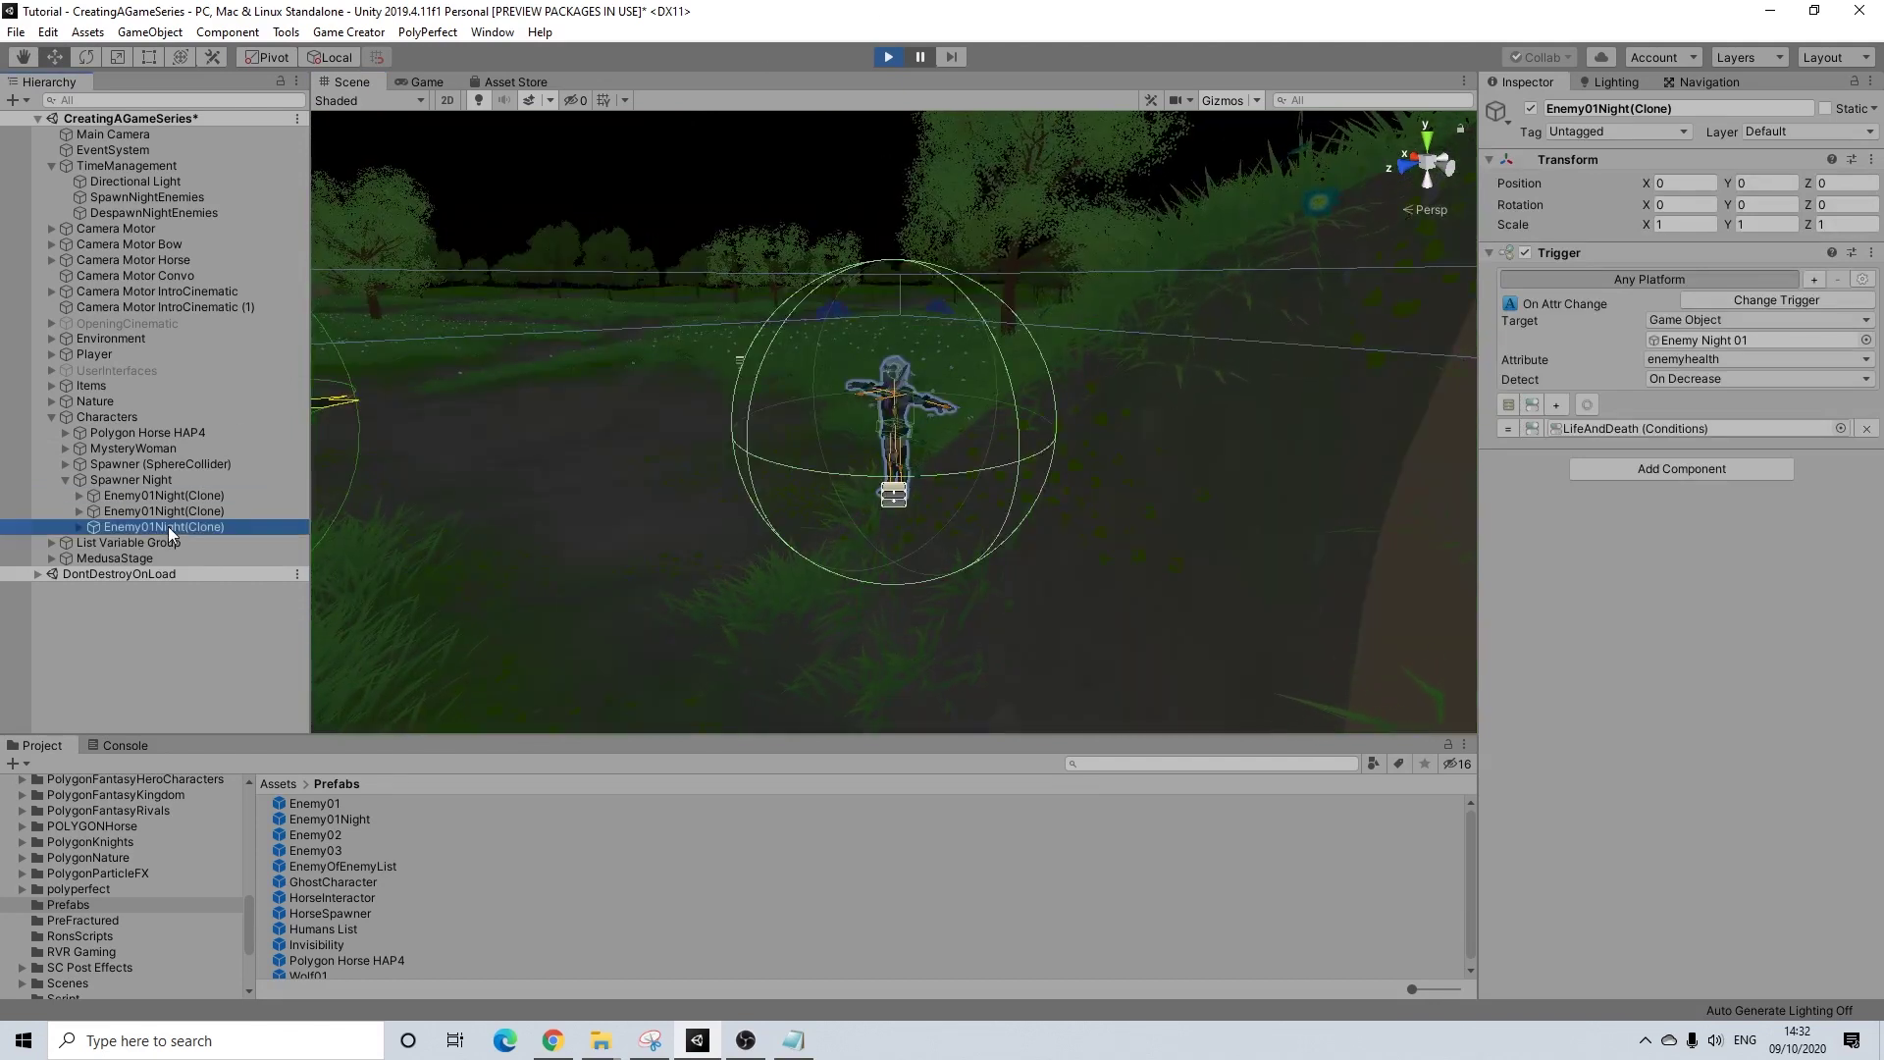
pyautogui.click(649, 85)
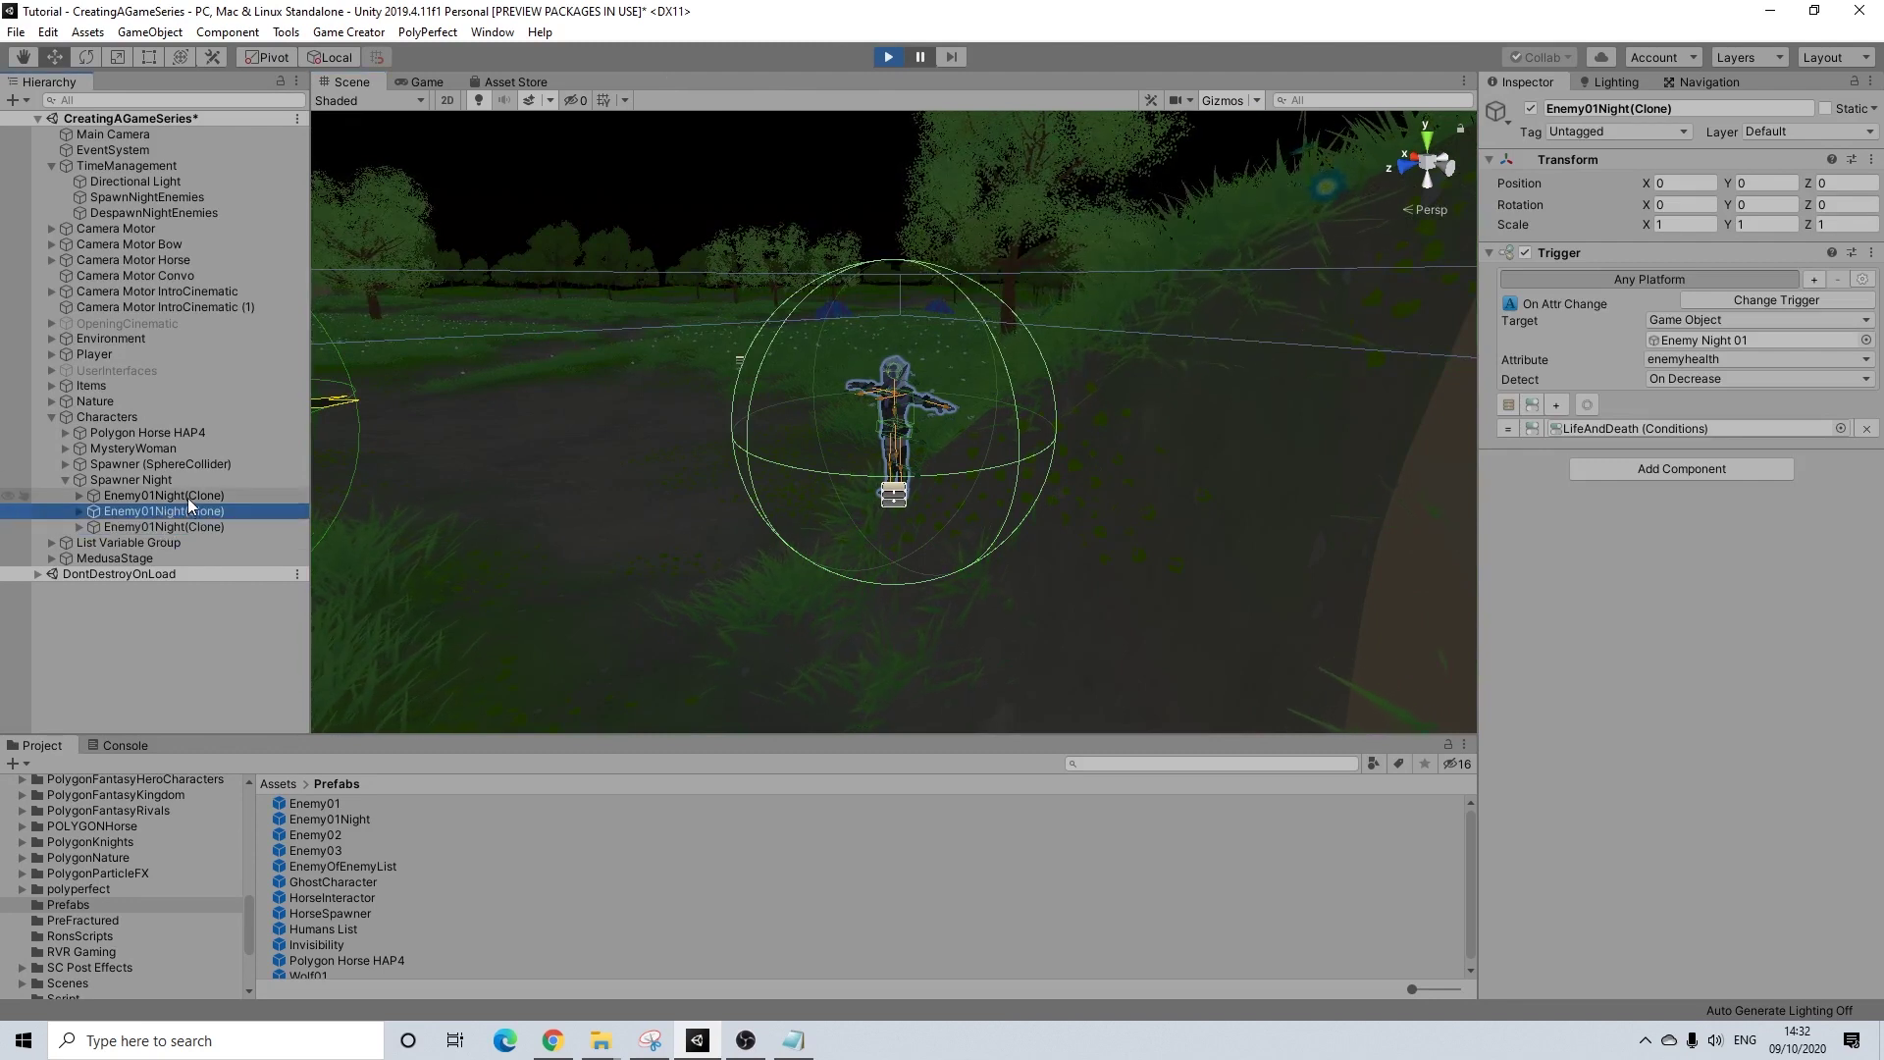
pyautogui.click(157, 479)
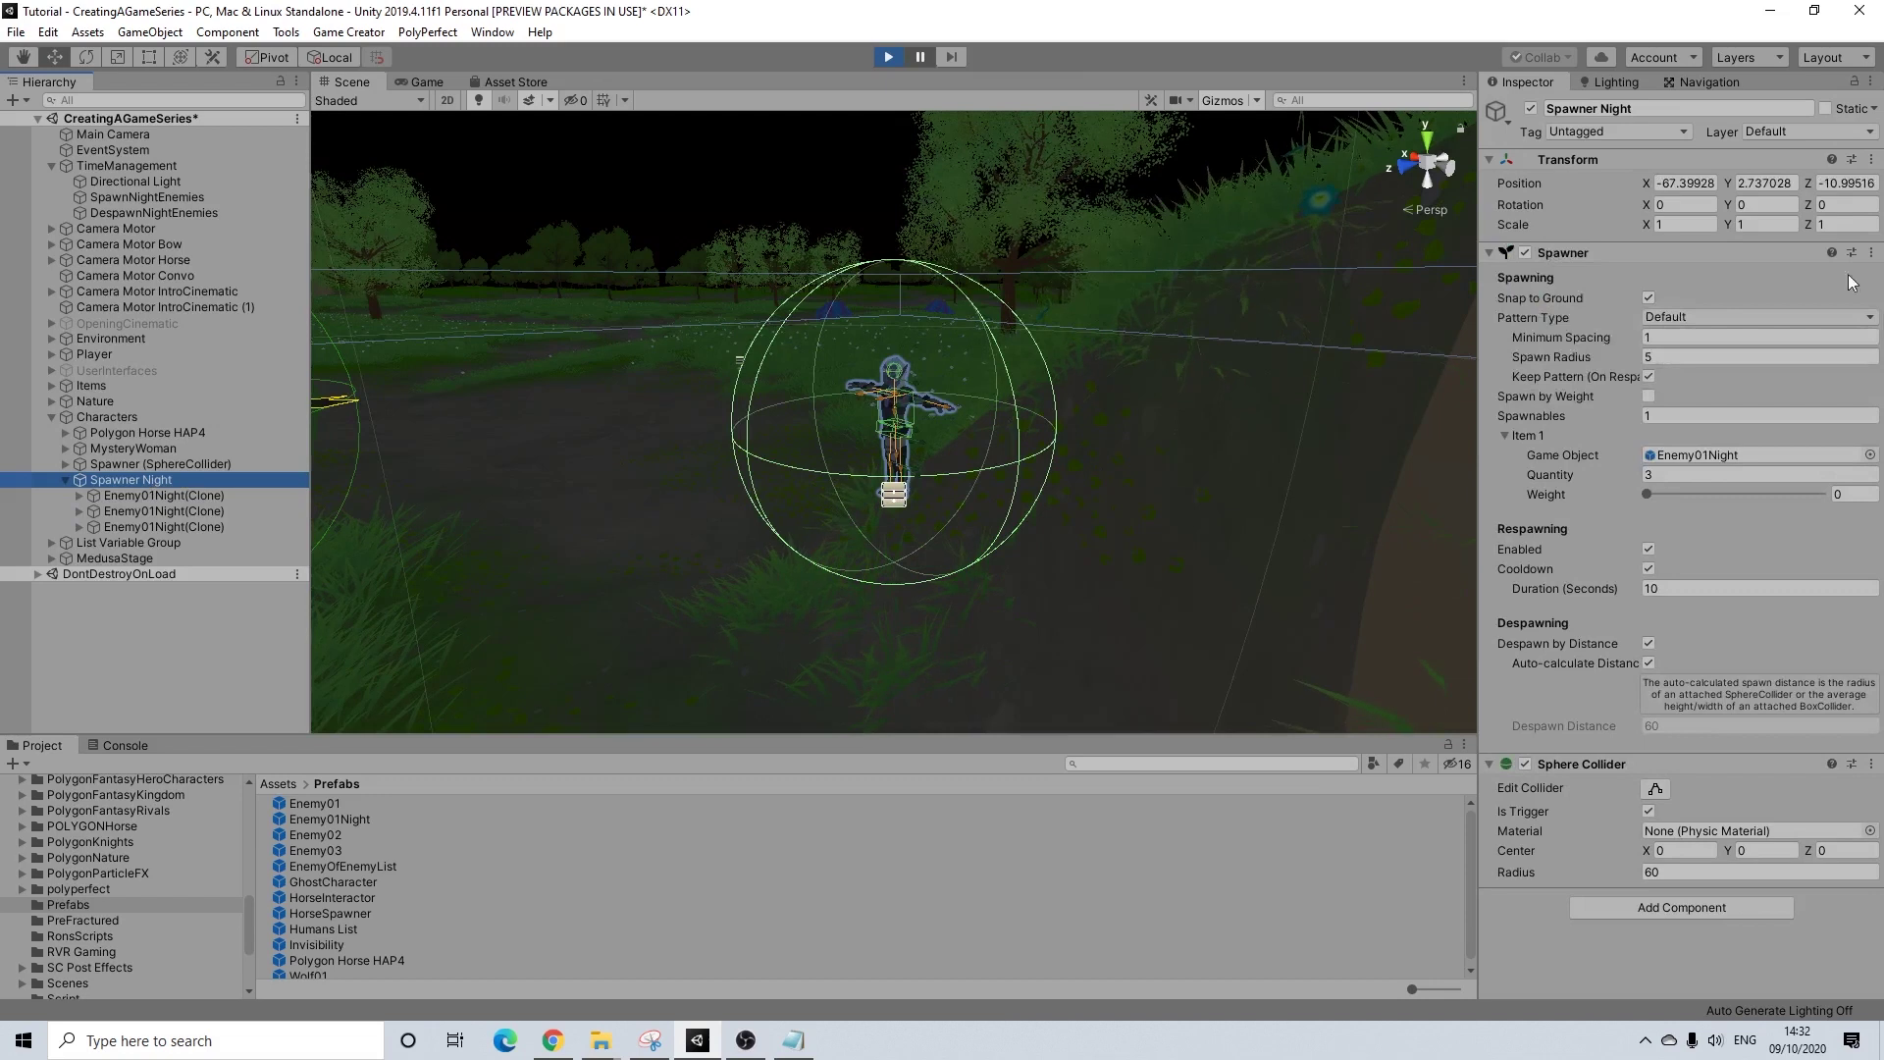
pyautogui.keyDown('alt'); pyautogui.moveTo(660, 383); pyautogui.dragTo(1536, 293); pyautogui.keyUp('alt')
pyautogui.click(130, 497)
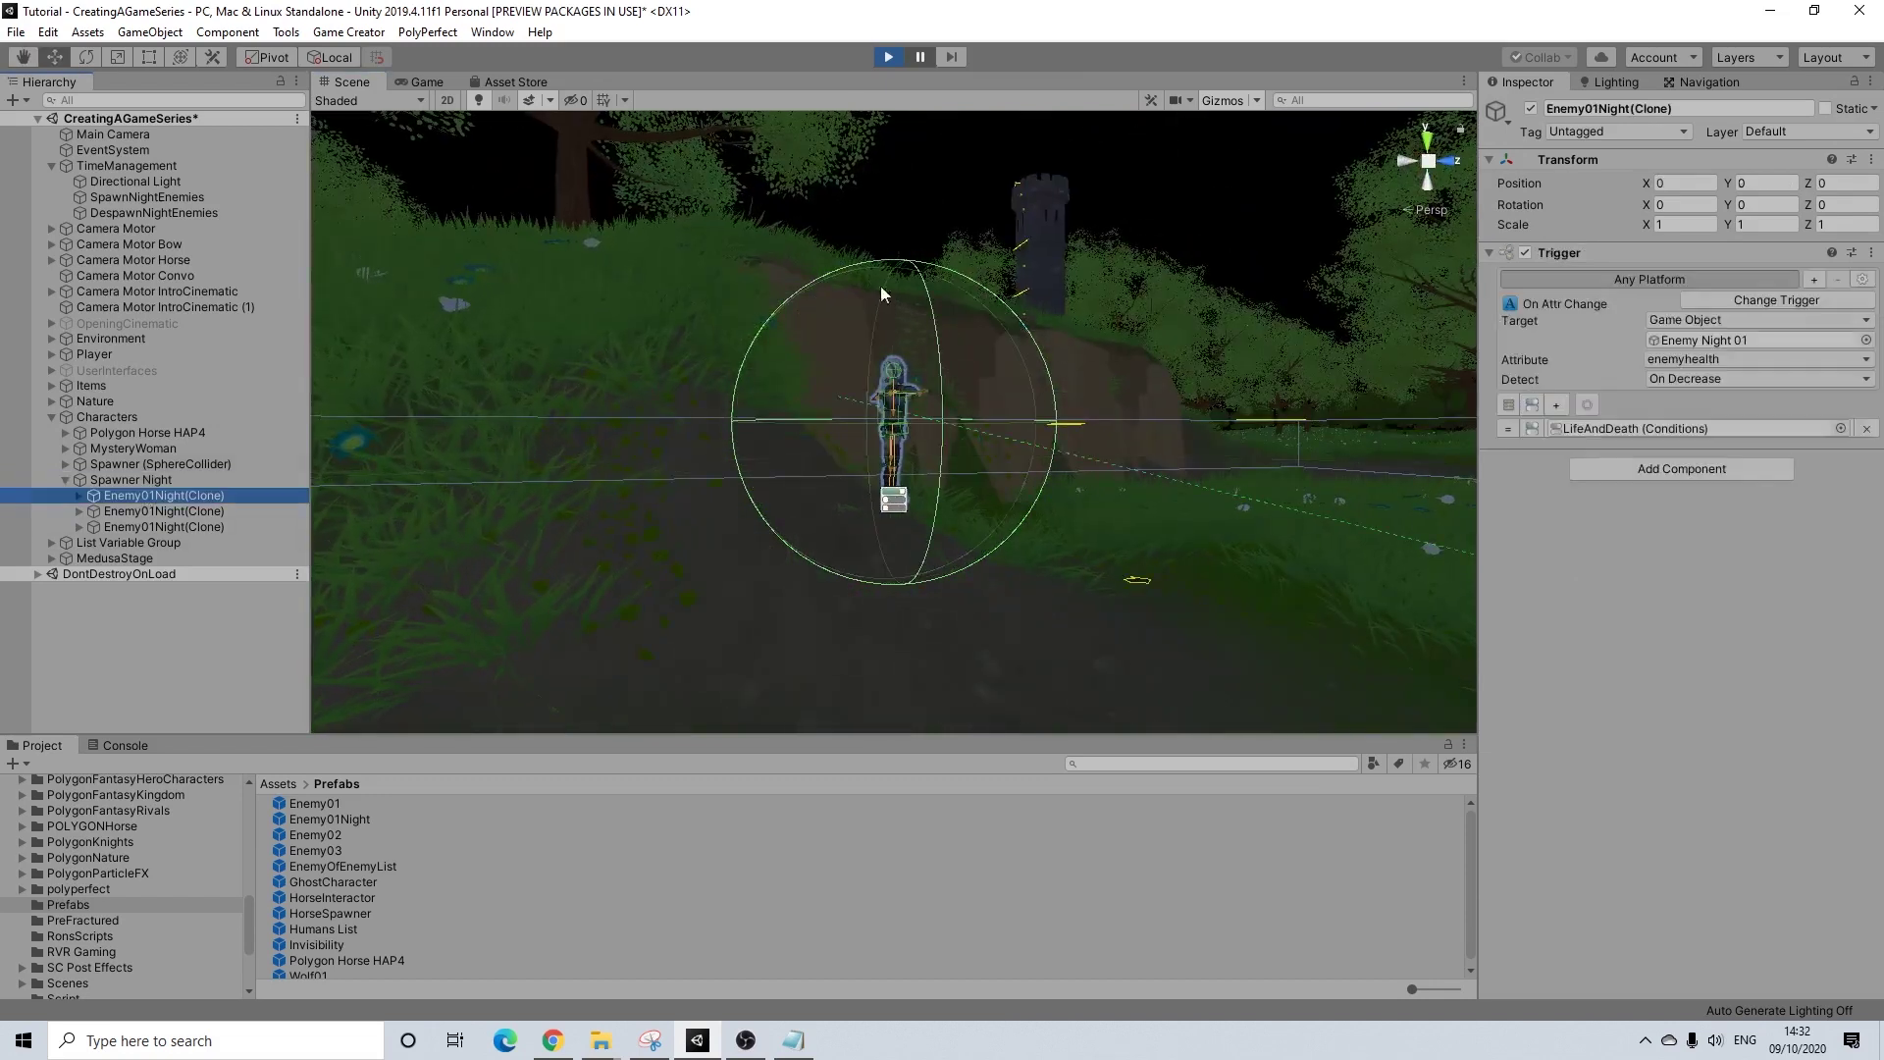
pyautogui.click(772, 95)
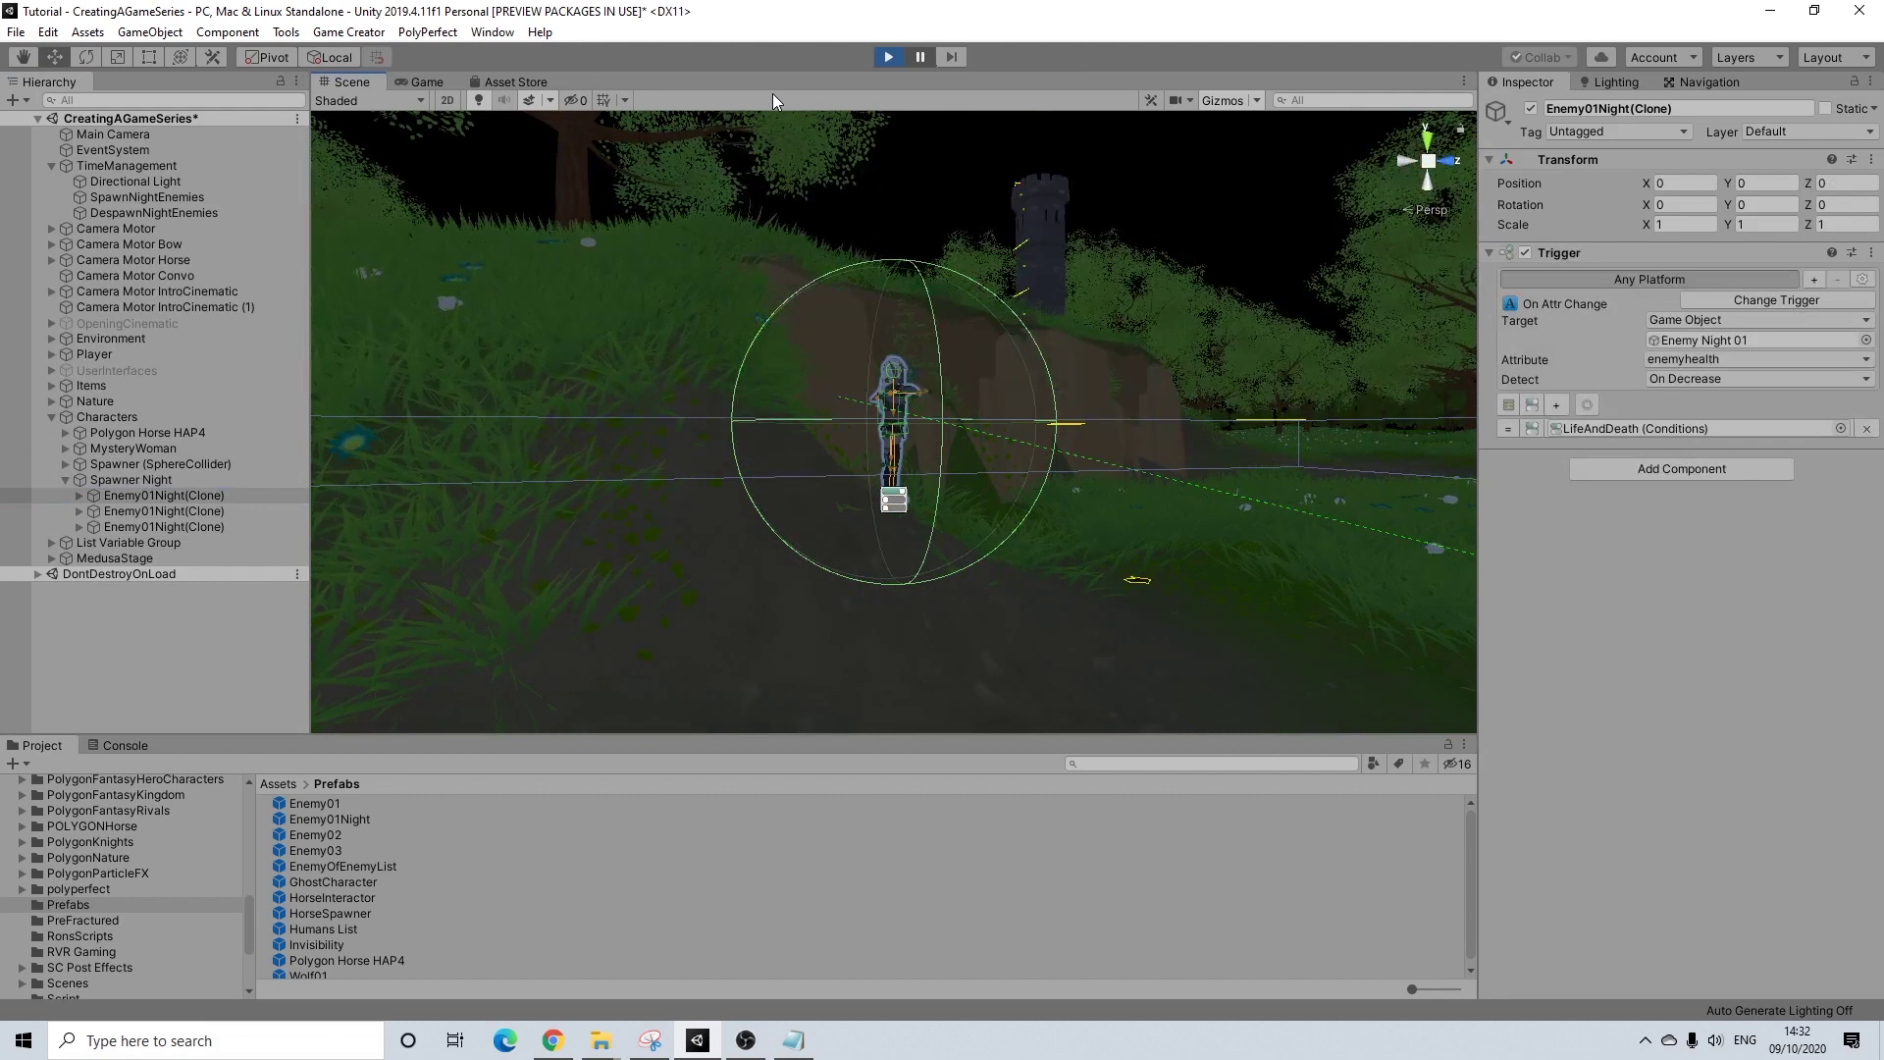
pyautogui.click(163, 511)
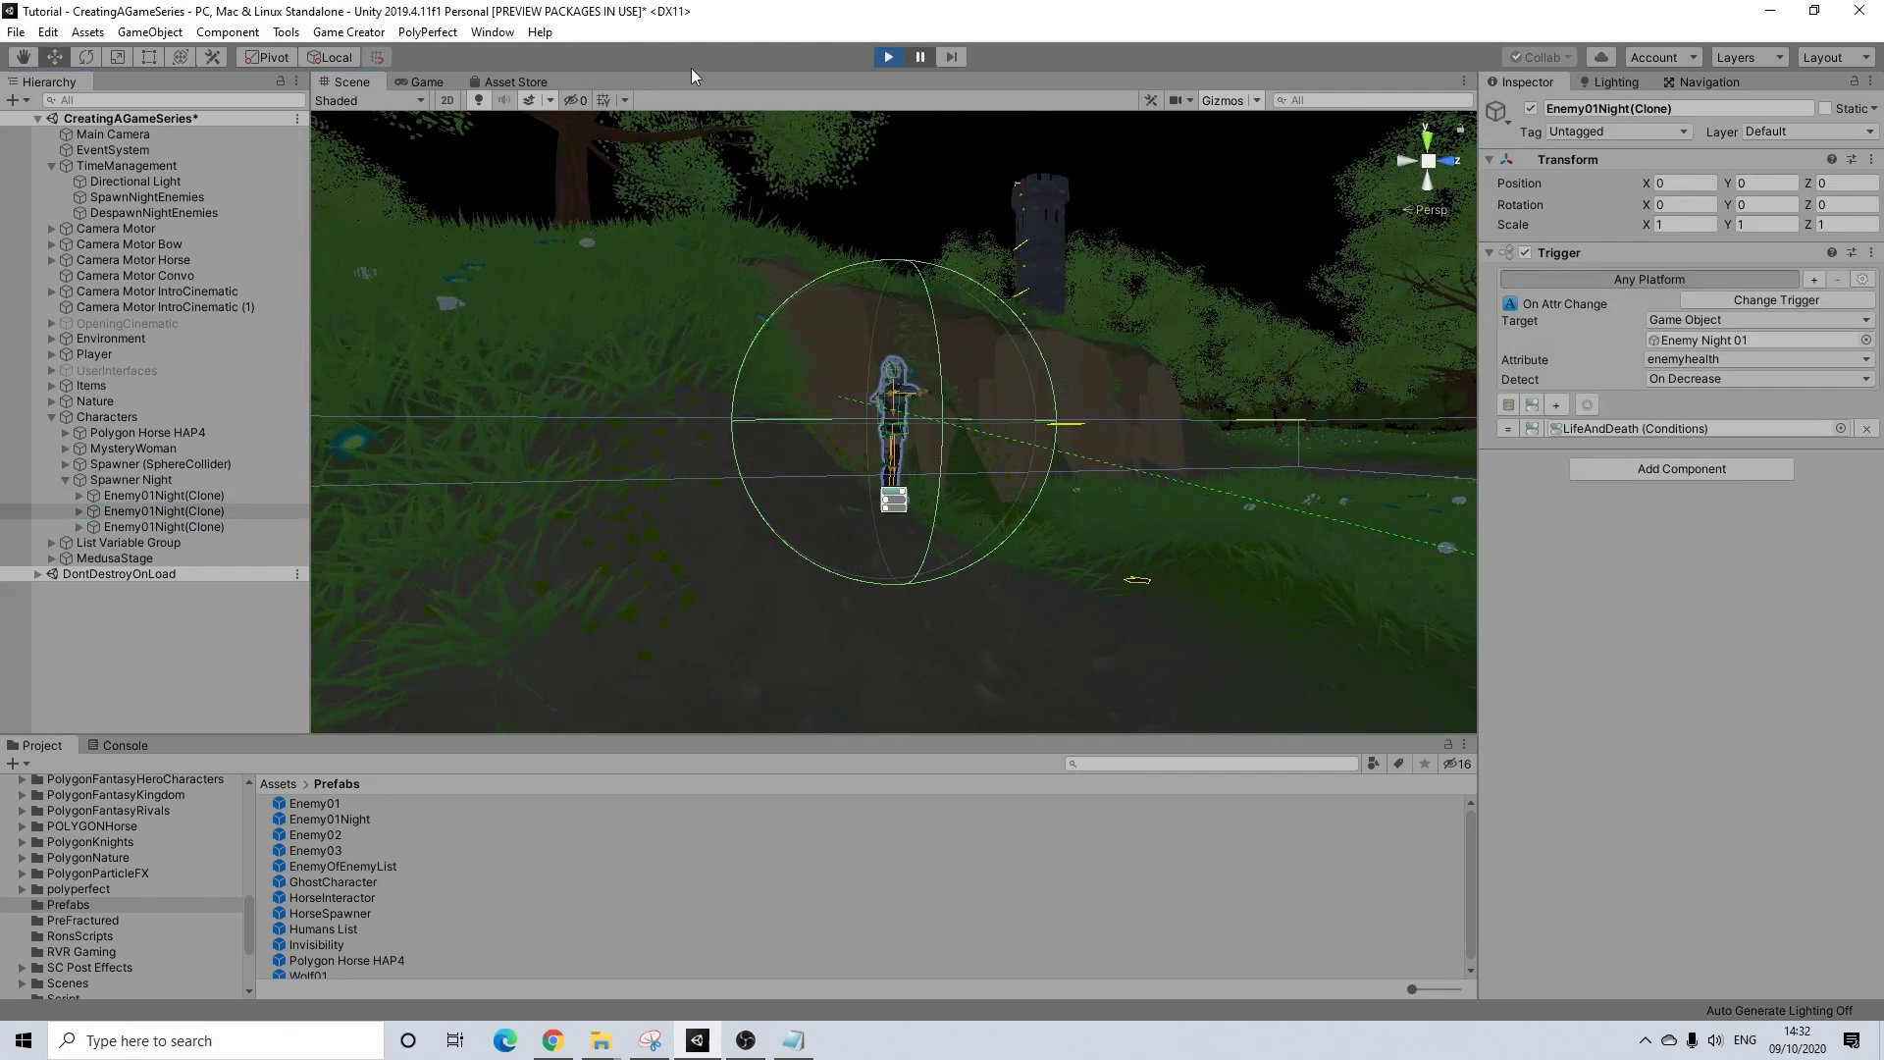
pyautogui.click(184, 526)
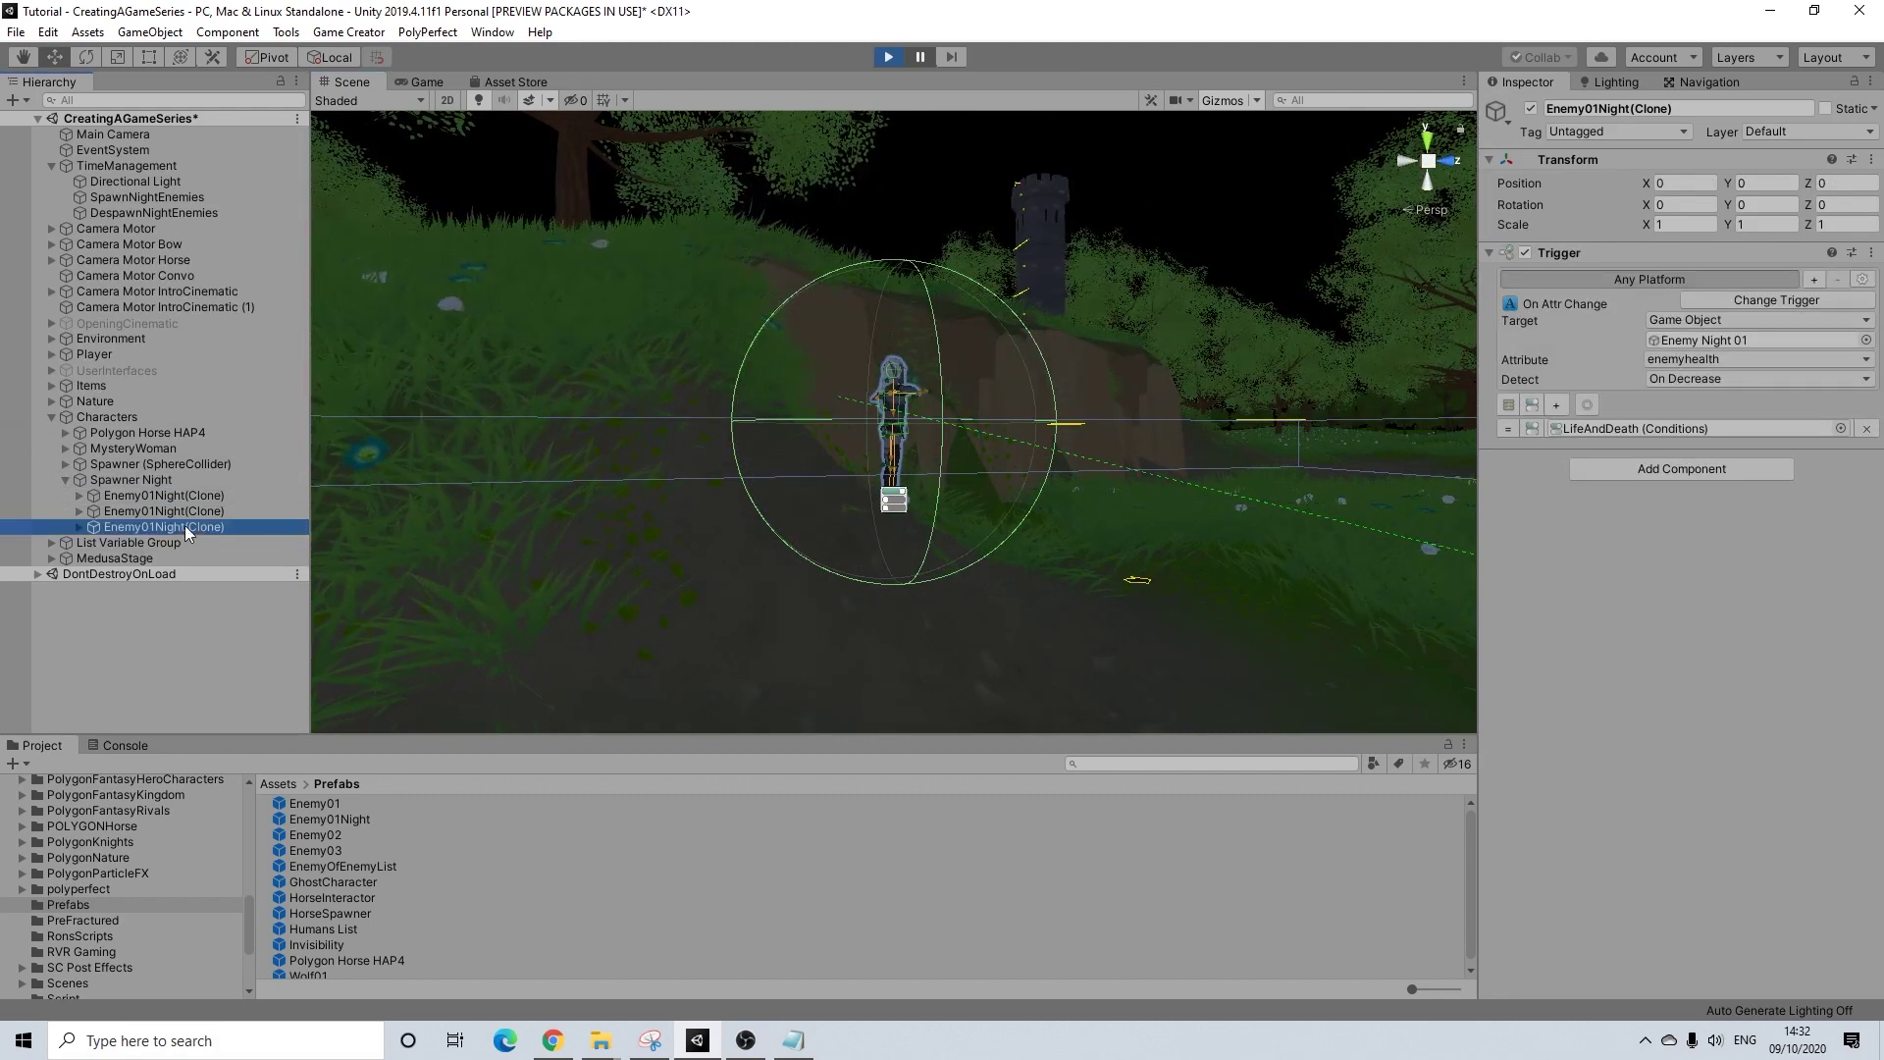
pyautogui.click(822, 96)
pyautogui.keyDown('alt'); pyautogui.moveTo(833, 290); pyautogui.dragTo(1030, 349); pyautogui.keyUp('alt')
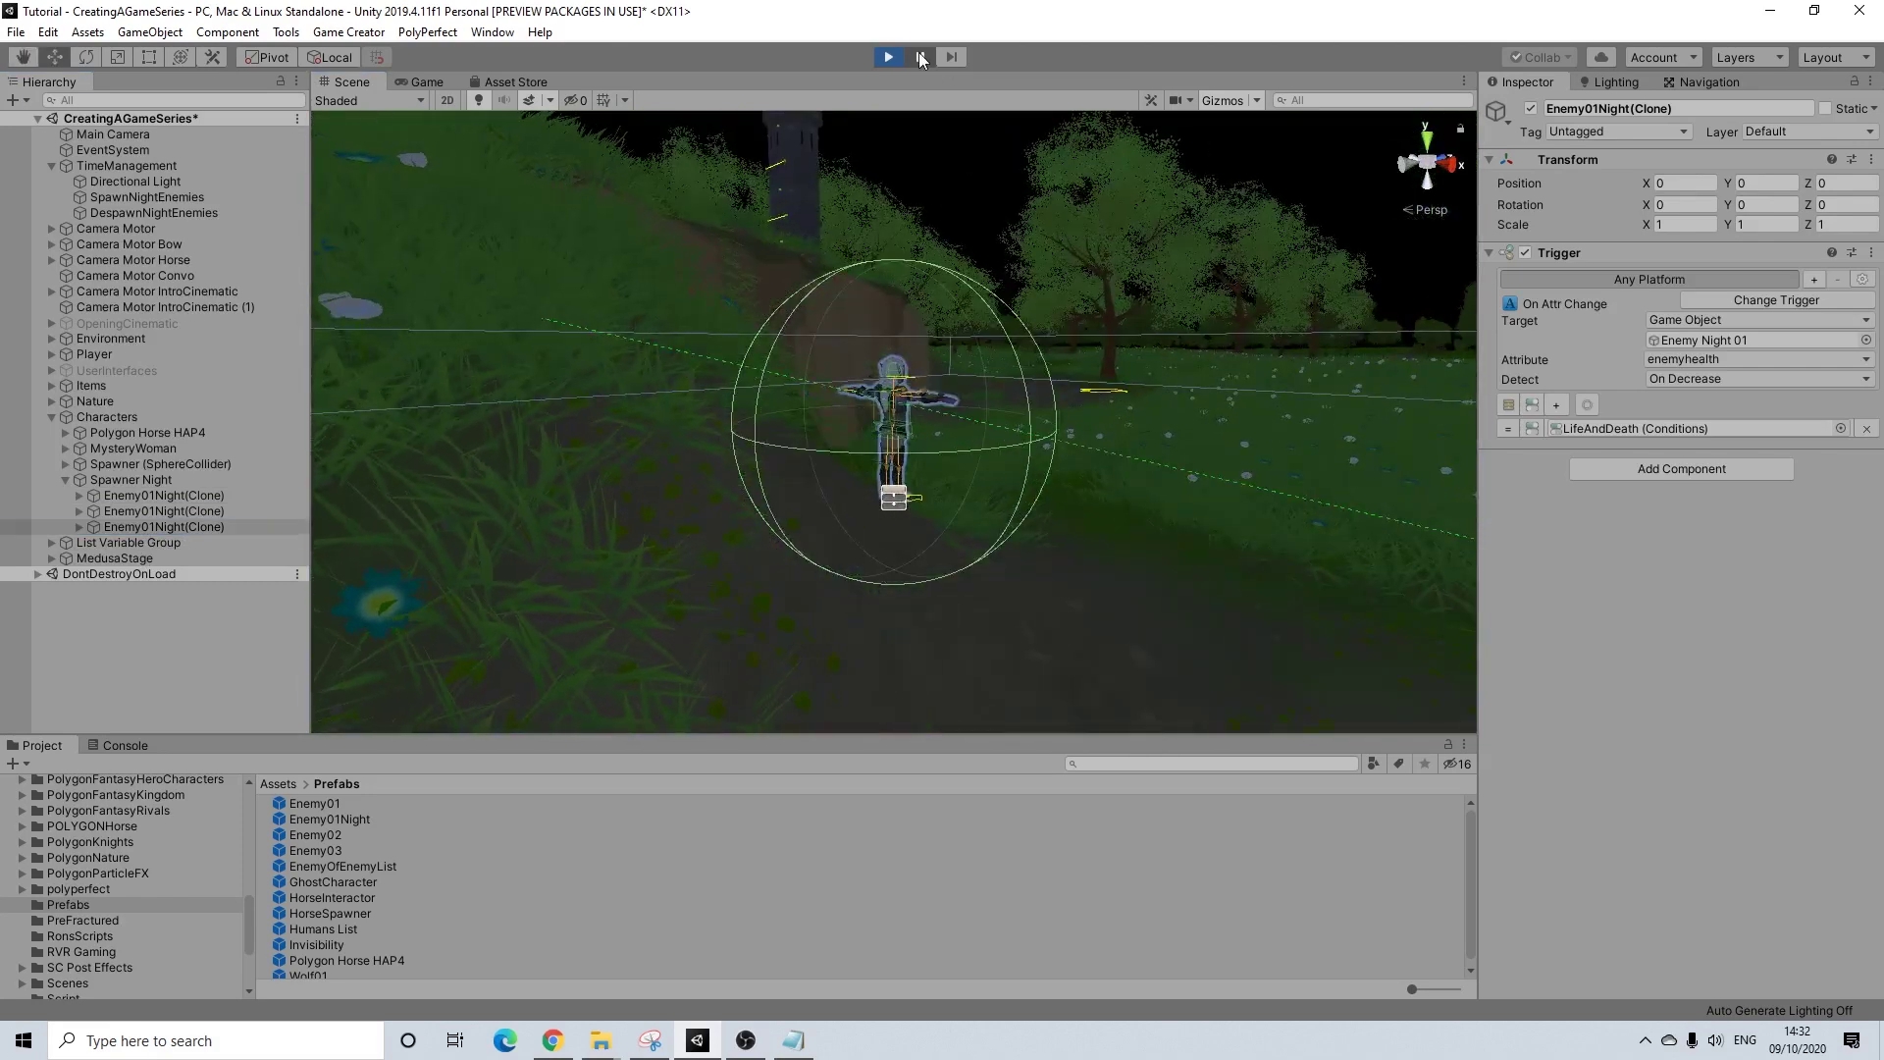
# - Resume the game, walk the character through the night until daylight returns, and stop the play-test
pyautogui.click(922, 60)
pyautogui.press('w')
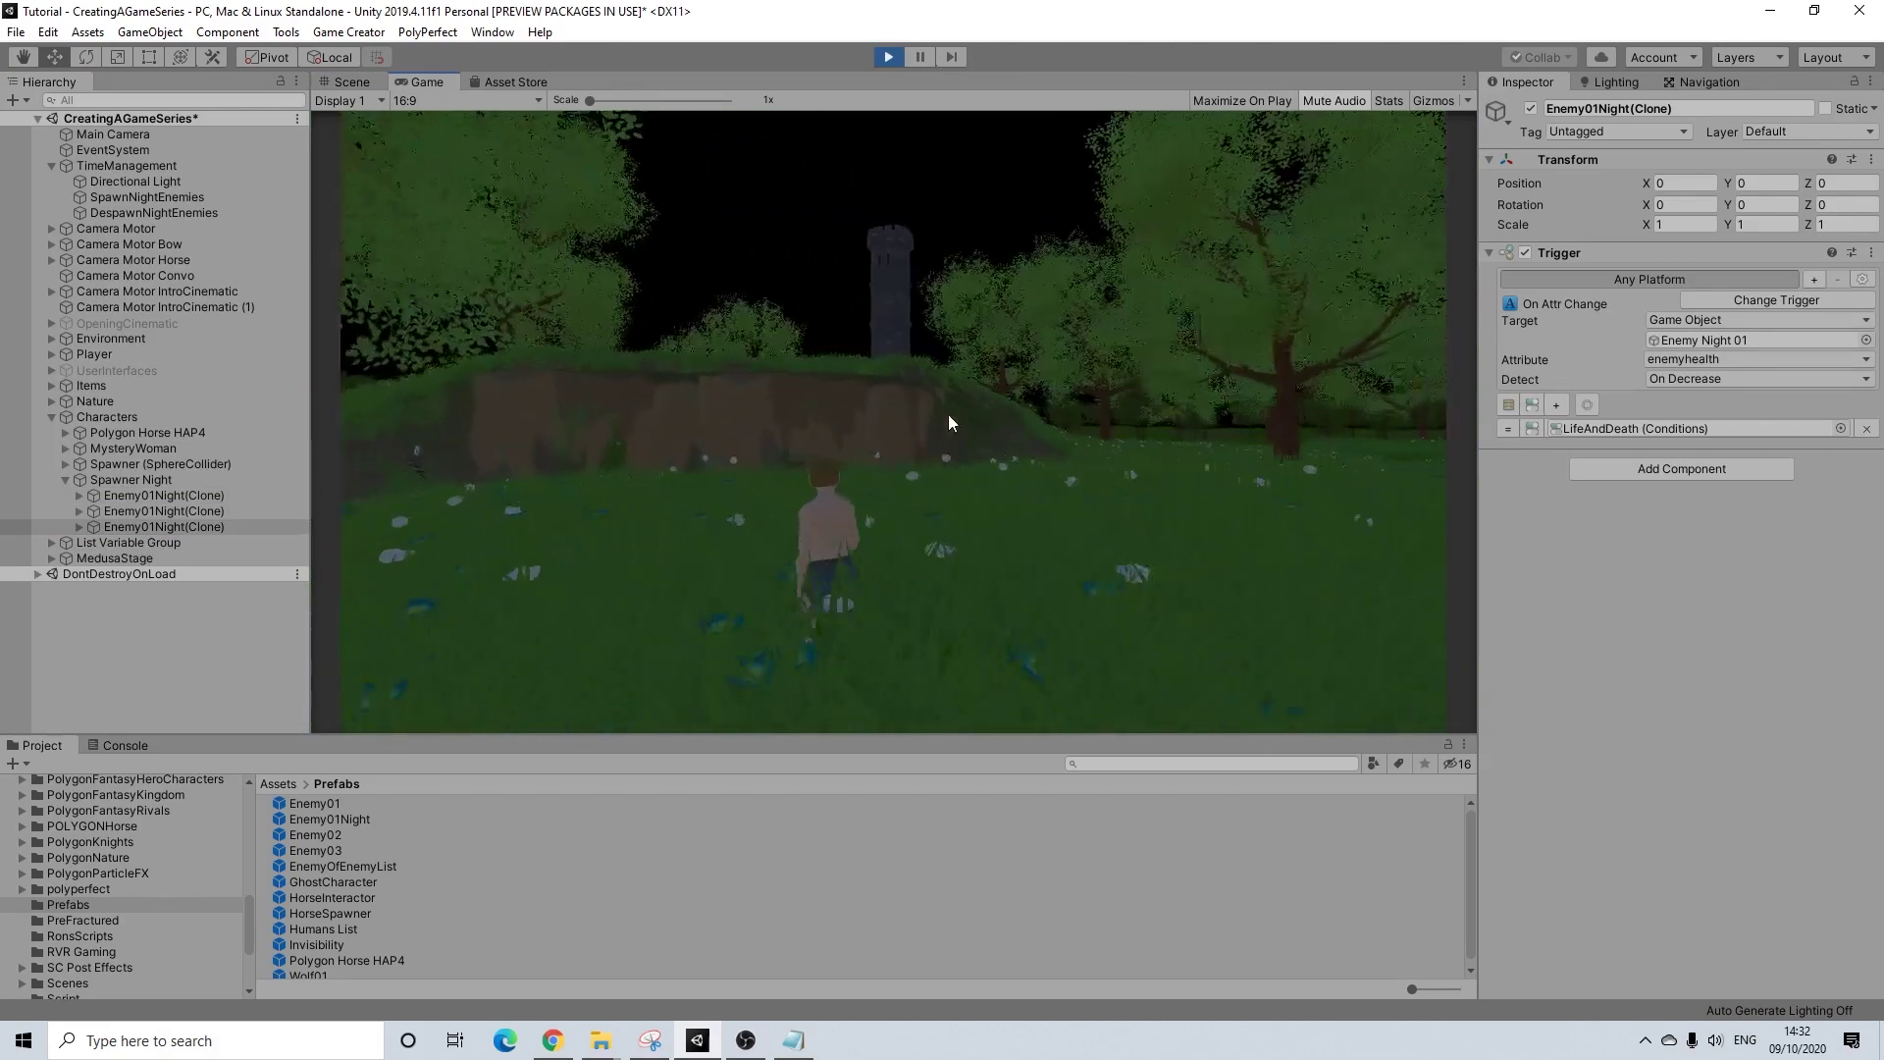
pyautogui.press('w')
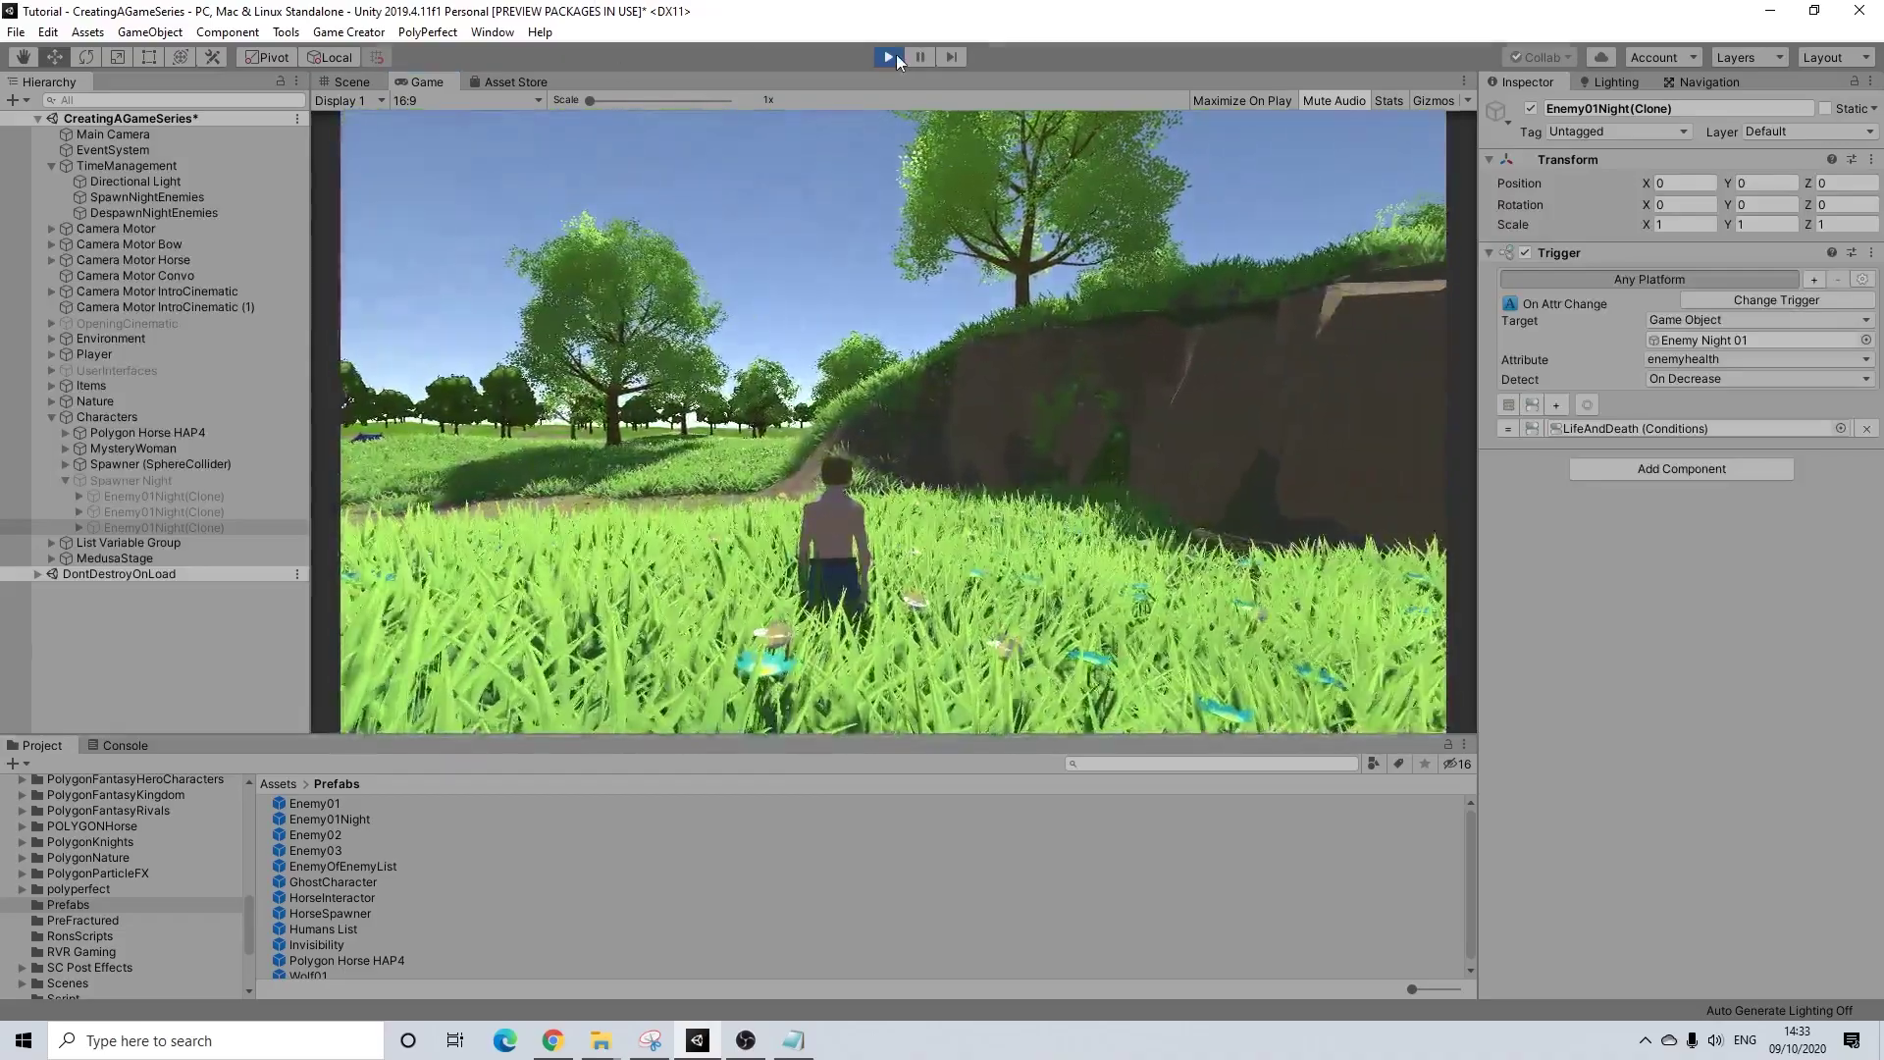
pyautogui.click(890, 56)
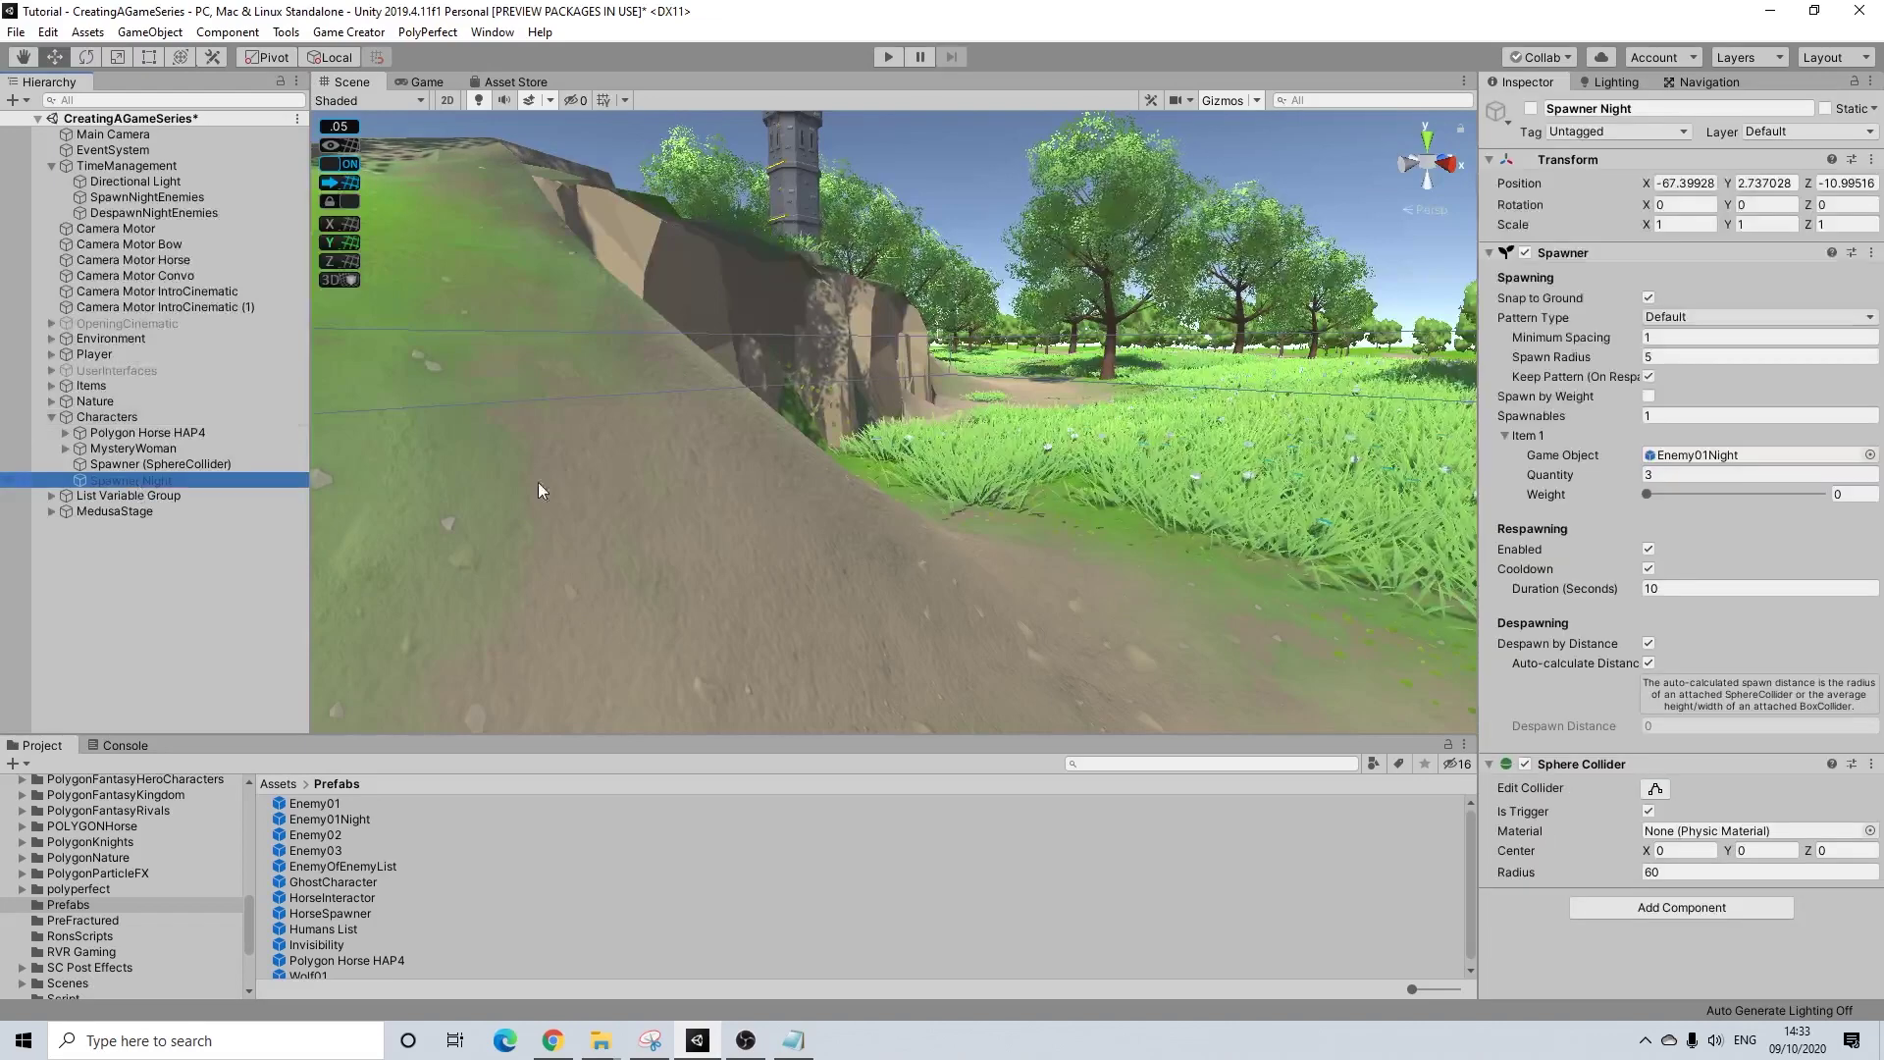
# - Move Spawner Night above the ground near the cliff, to X -66.14928 and Y 6.487028
pyautogui.moveTo(1266, 453); pyautogui.dragTo(1062, 402, button='right')
pyautogui.press('s')
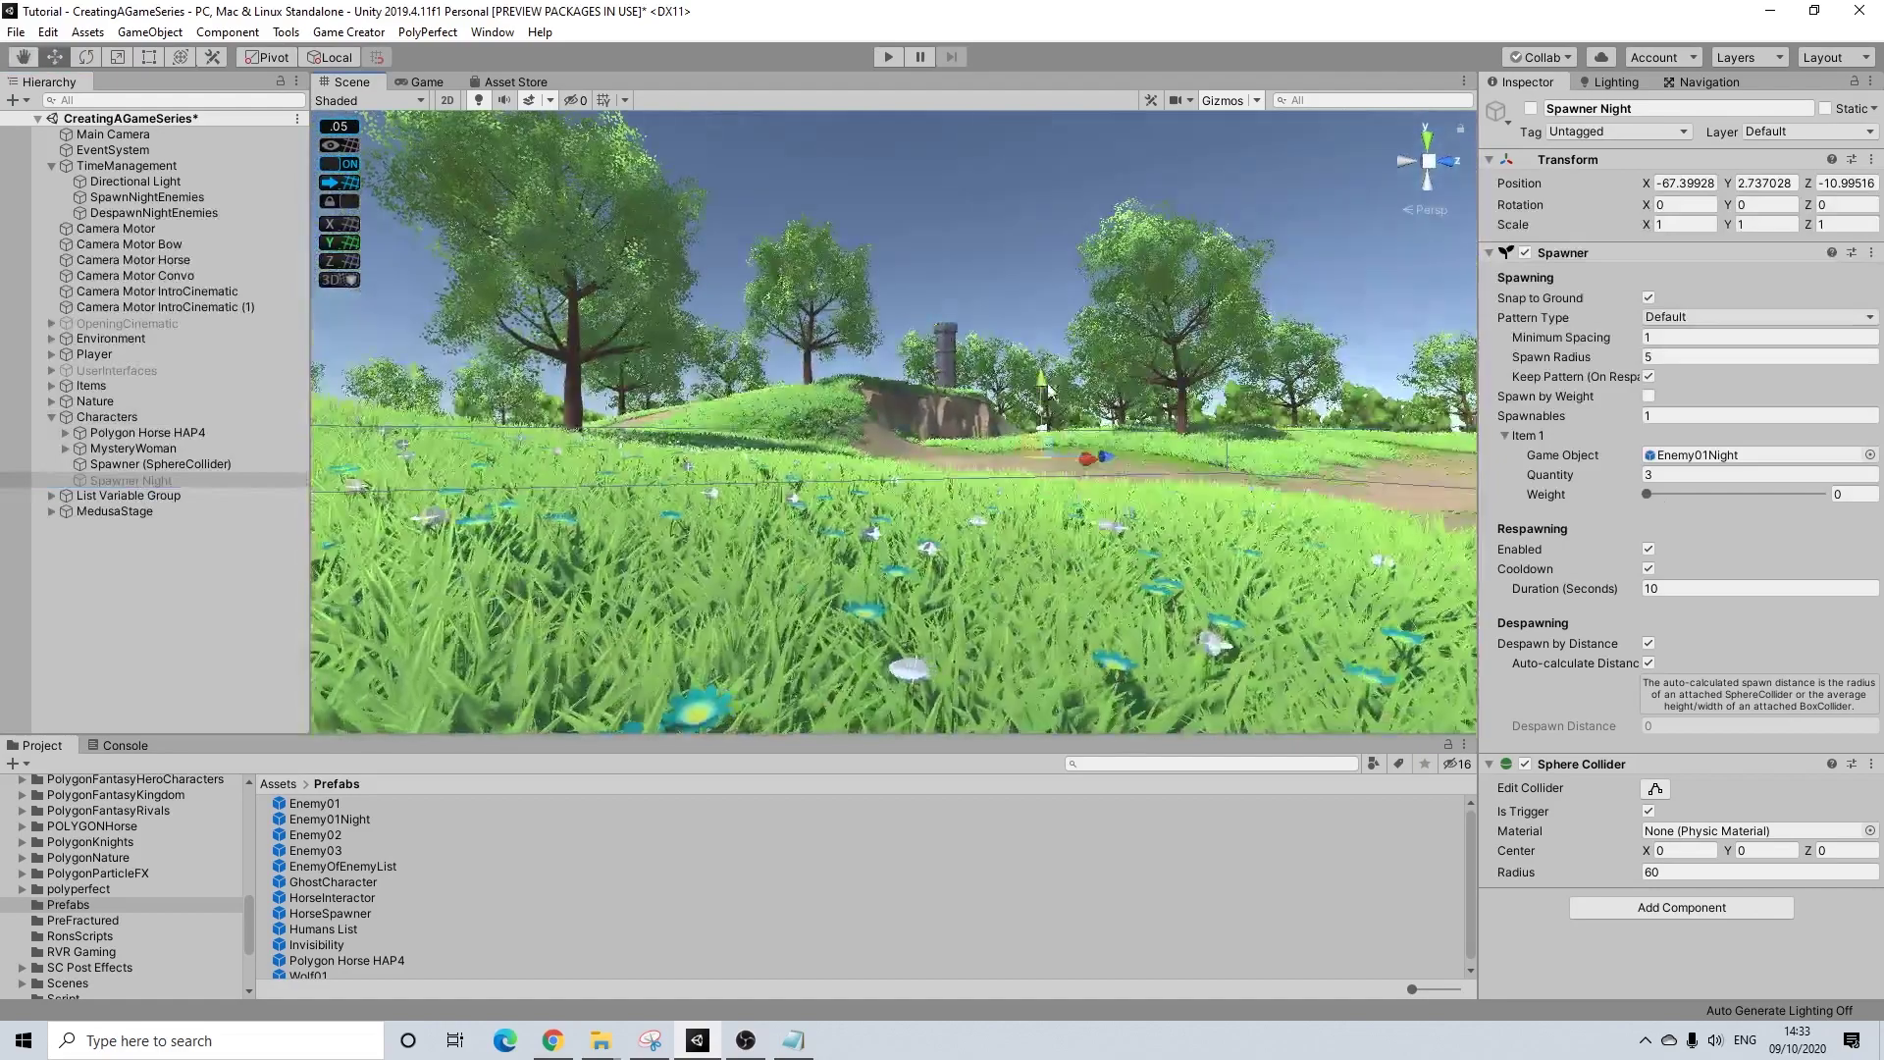
pyautogui.moveTo(1046, 386); pyautogui.dragTo(1043, 497)
pyautogui.moveTo(1043, 497); pyautogui.dragTo(1001, 572, button='middle')
pyautogui.scroll(2, 1001, 569)
pyautogui.keyDown('alt'); pyautogui.moveTo(1062, 491); pyautogui.dragTo(1067, 493); pyautogui.keyUp('alt')
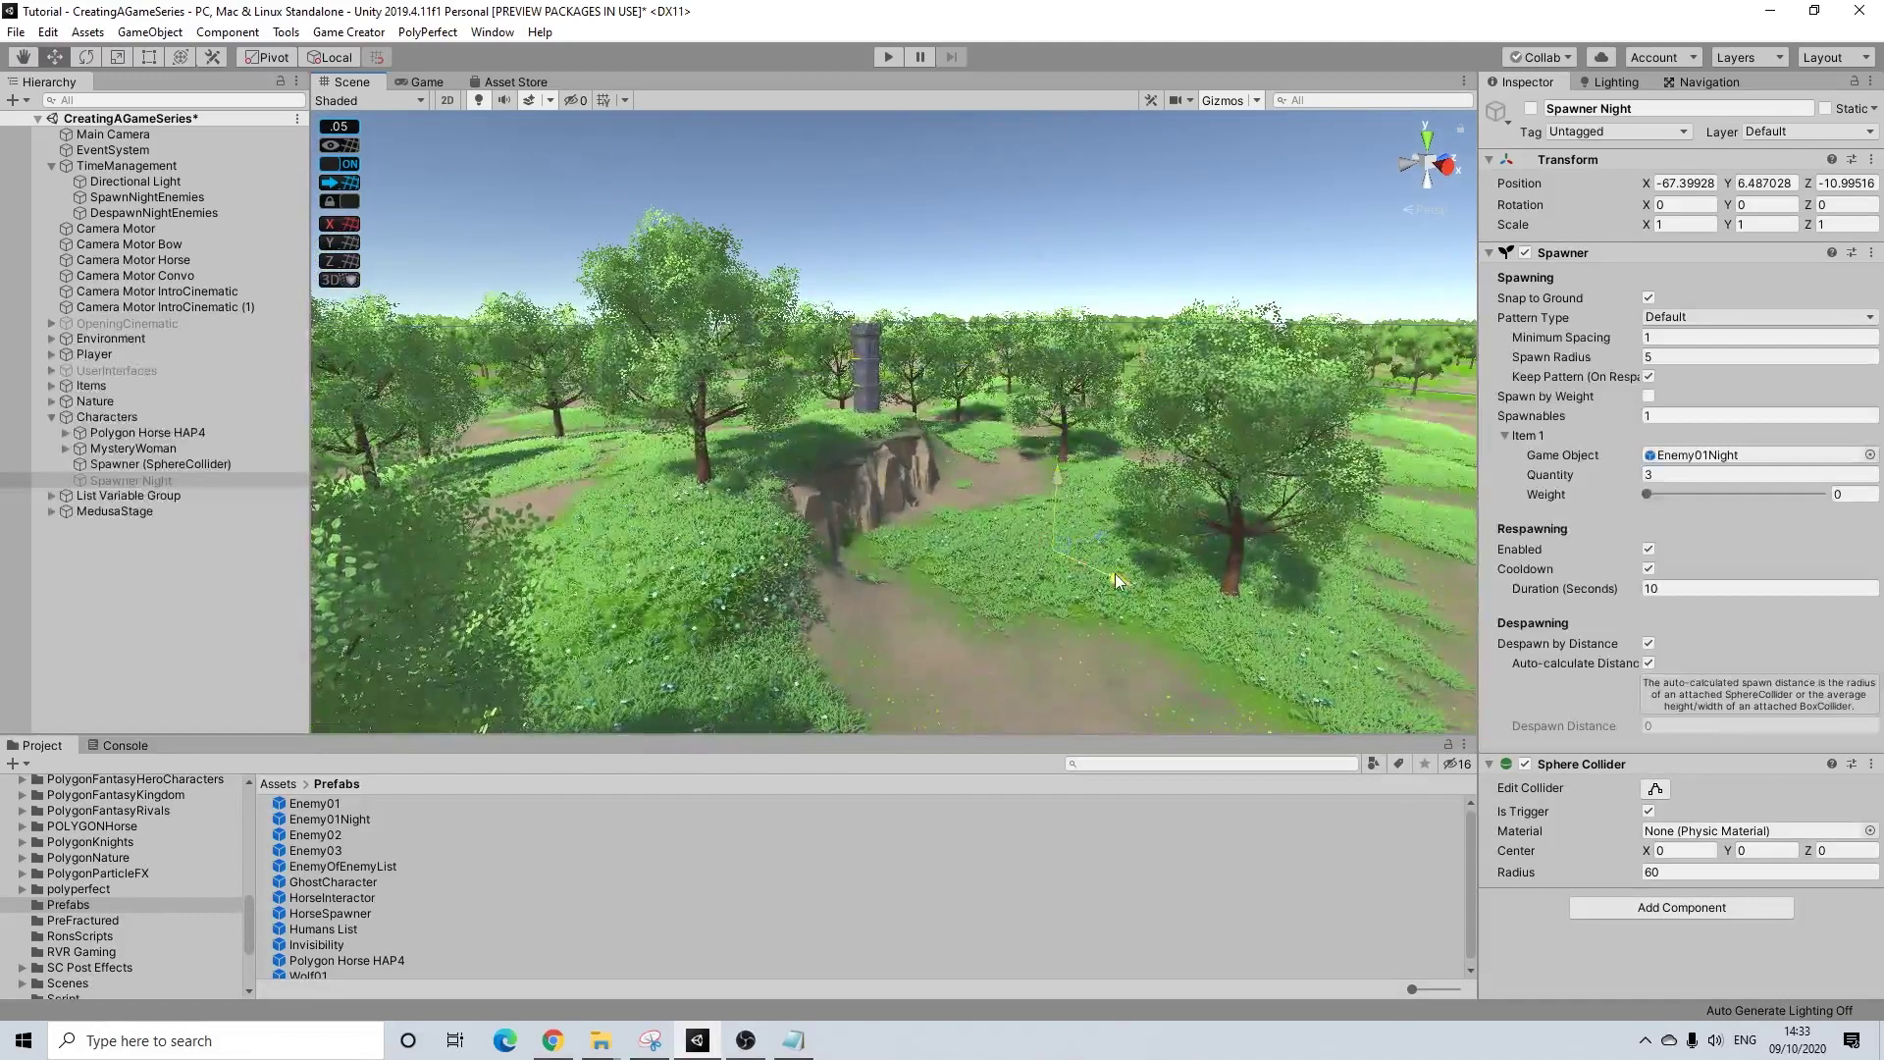
pyautogui.press('f')
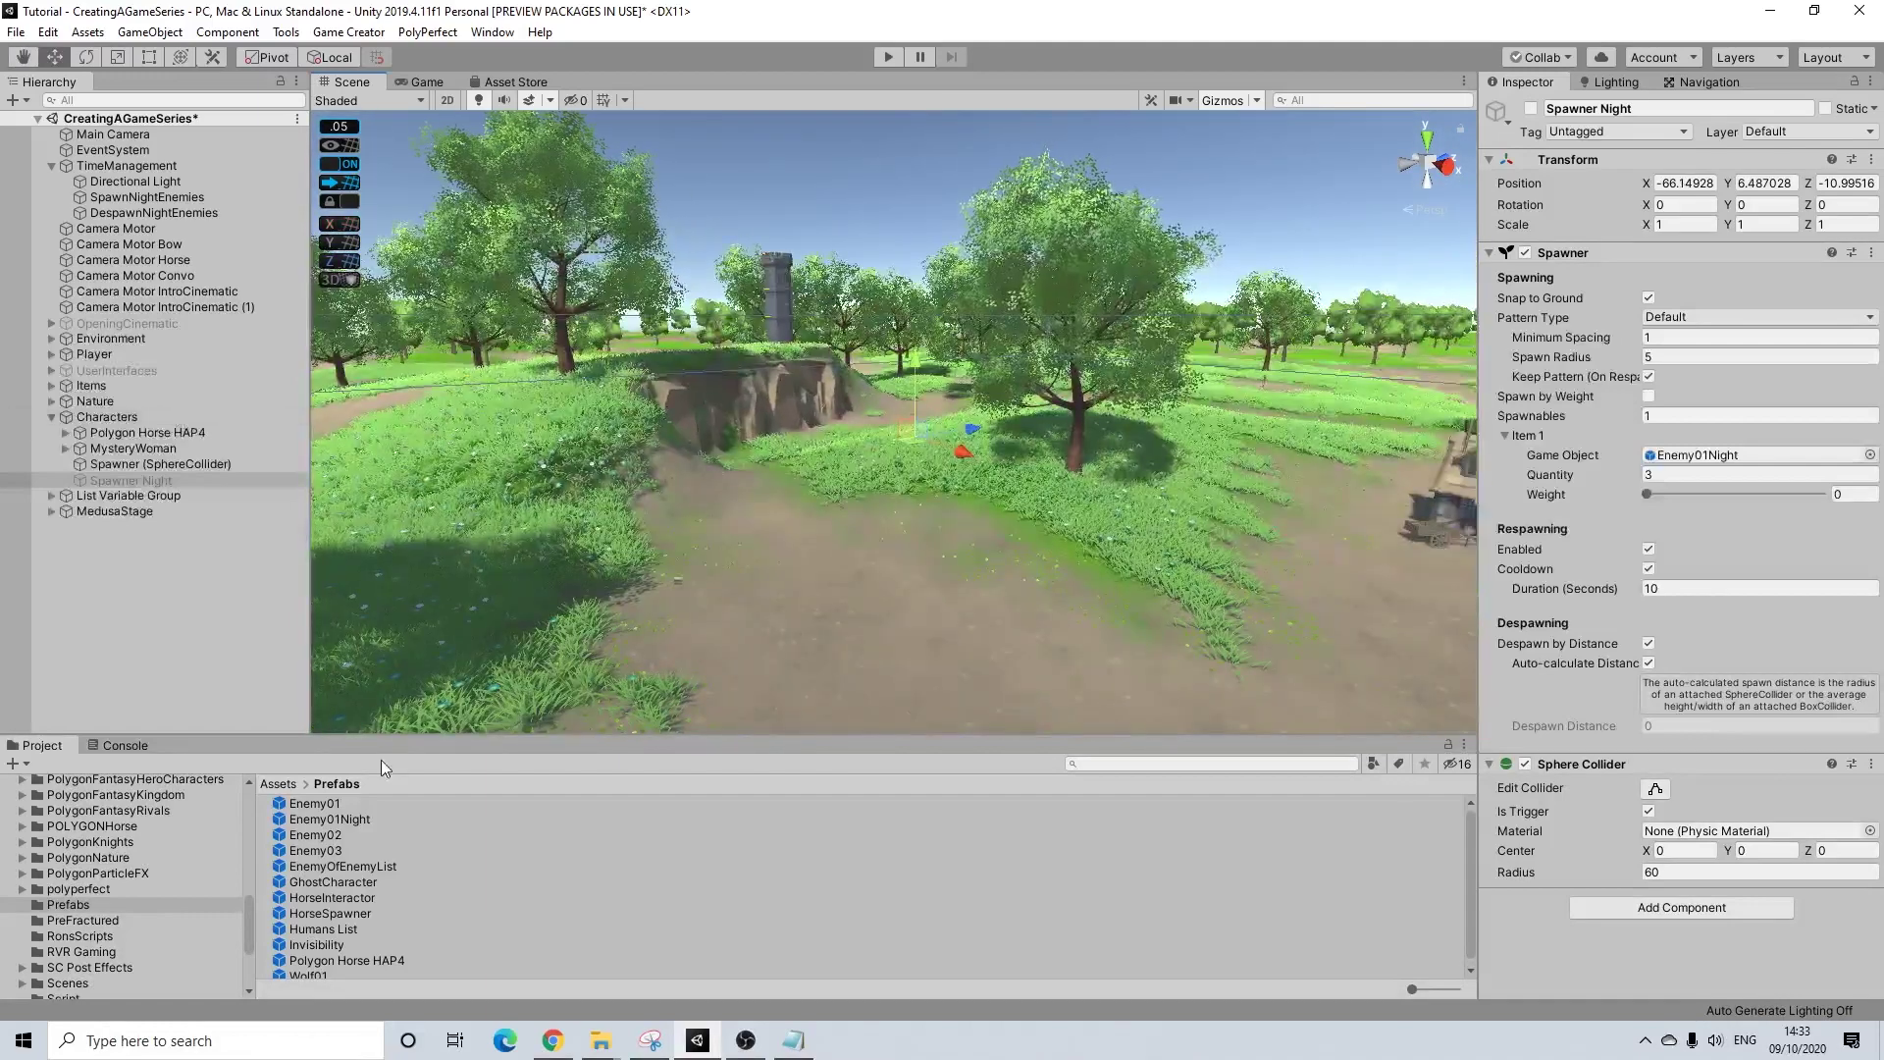
# - Reset the Enemy01Night prefab's root position to 0 on X, Y and Z
pyautogui.click(369, 821)
pyautogui.click(1703, 364)
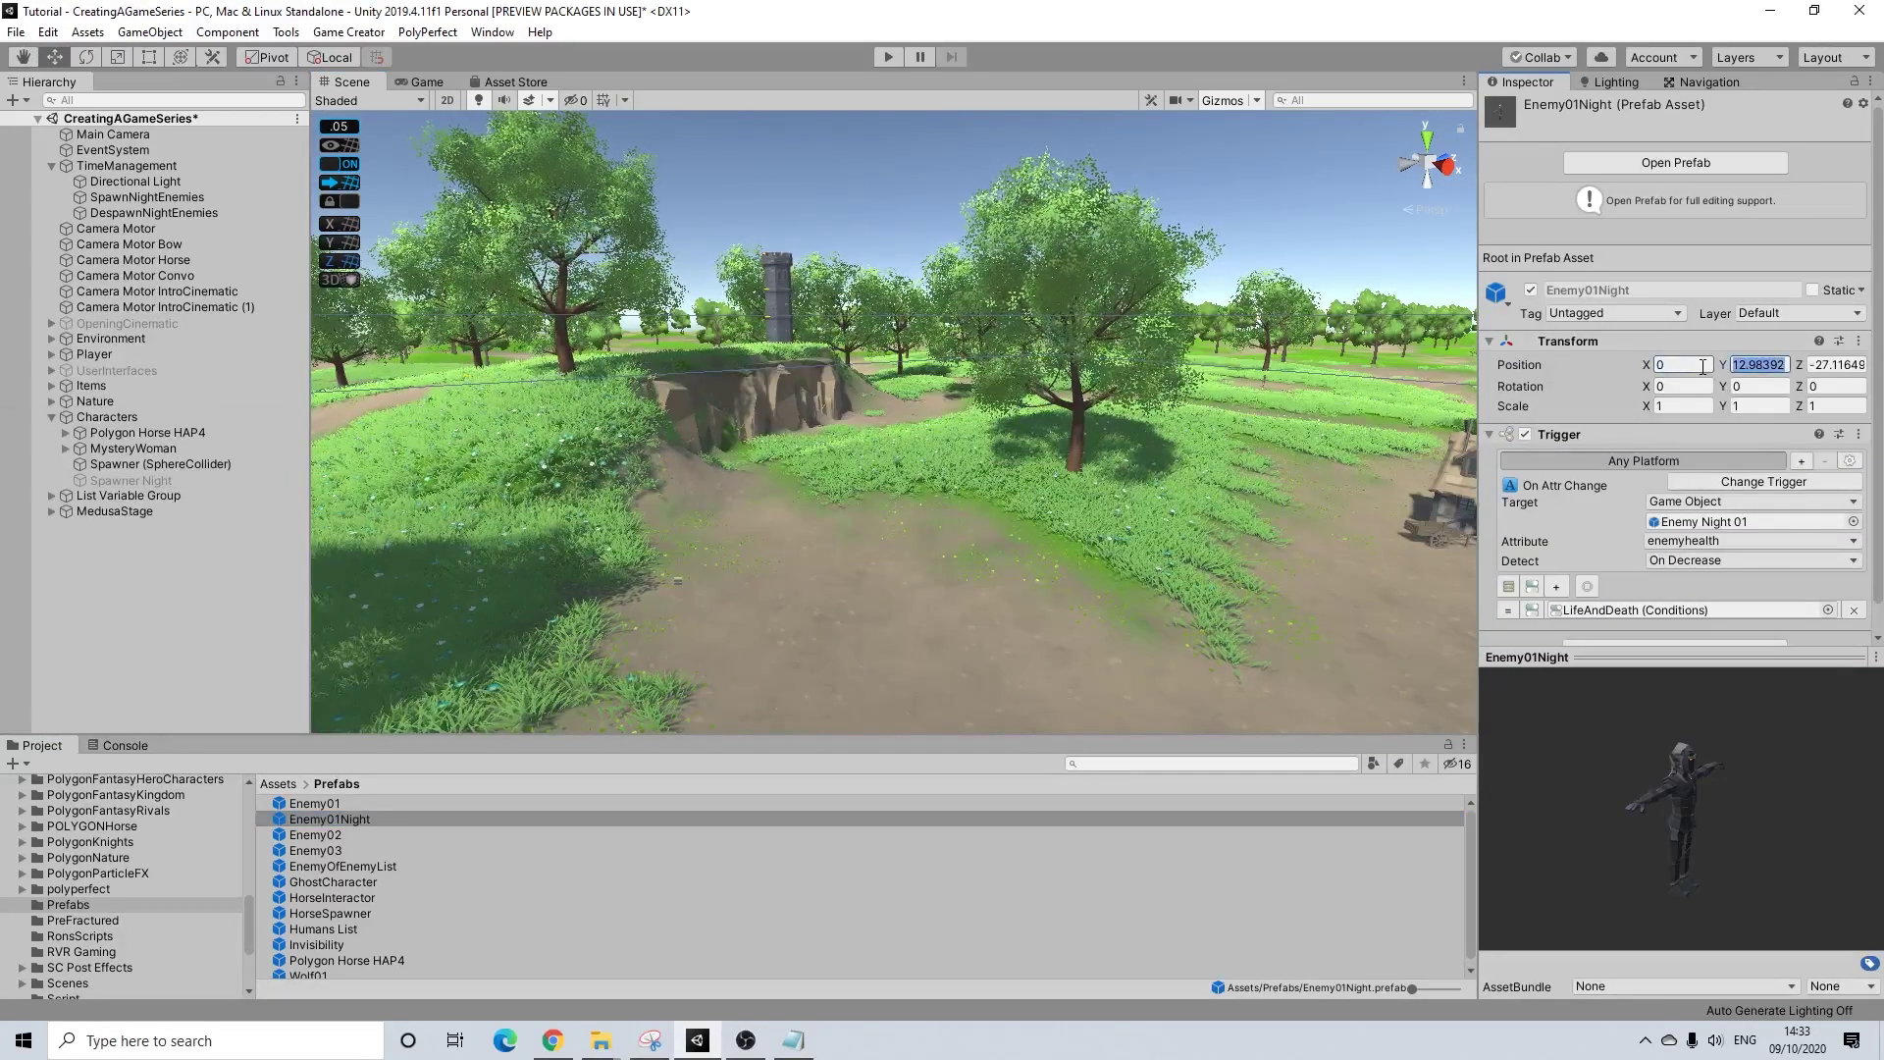
pyautogui.press('Tab')
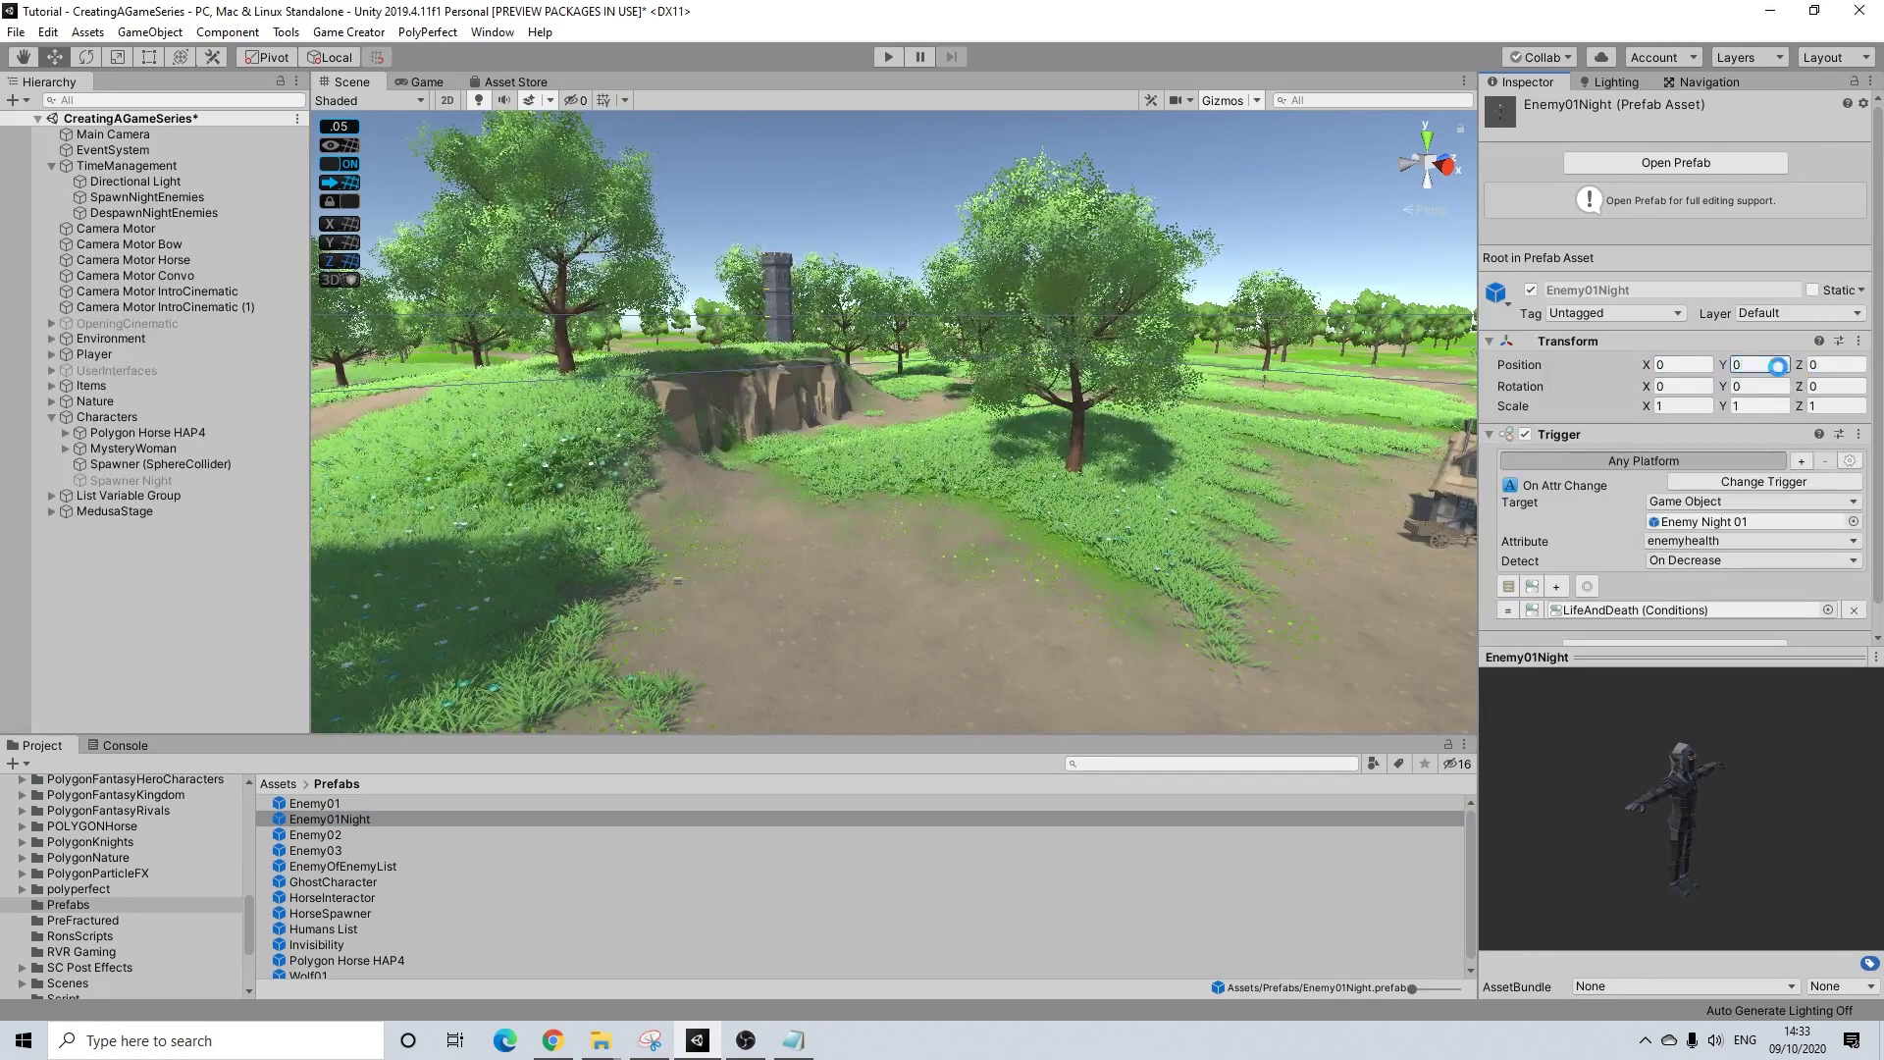
# - Open the Enemy01Night prefab for editing and set the Enemy Night 01 child's position to 0, 0, 0
pyautogui.doubleClick(355, 826)
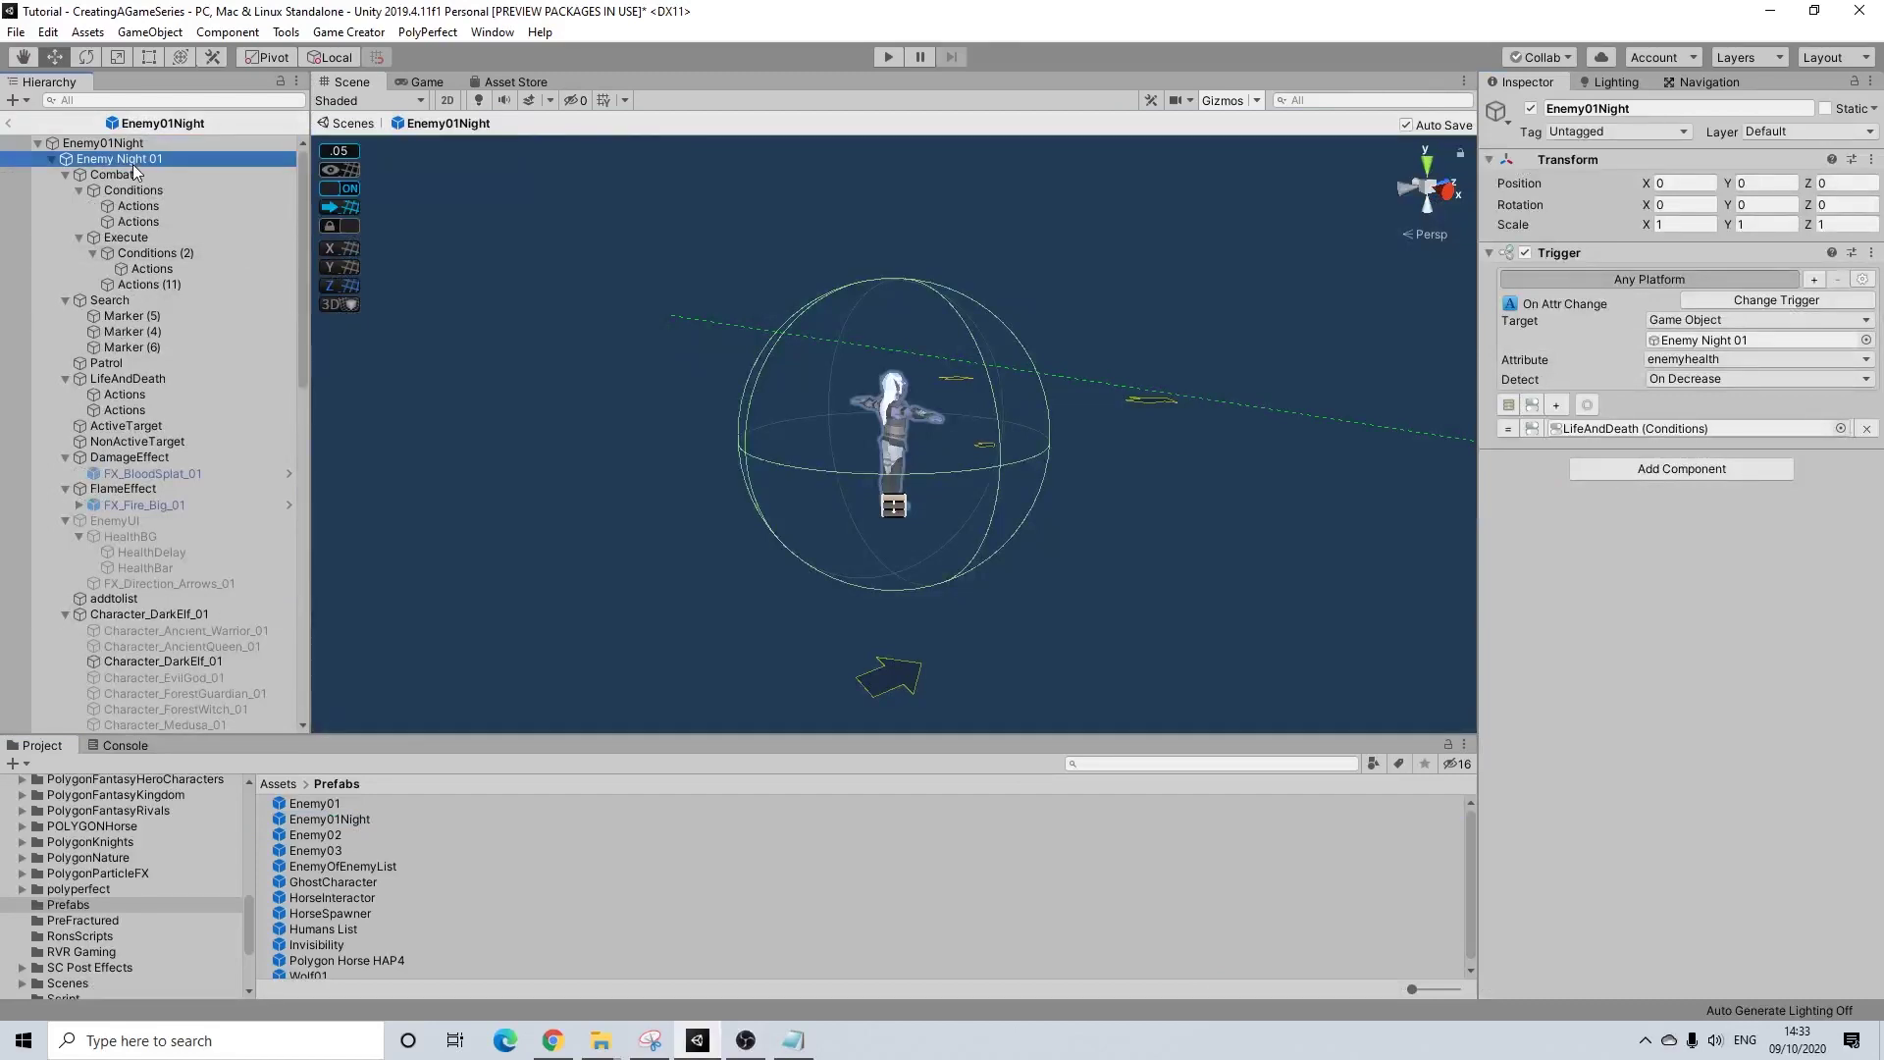
pyautogui.click(132, 162)
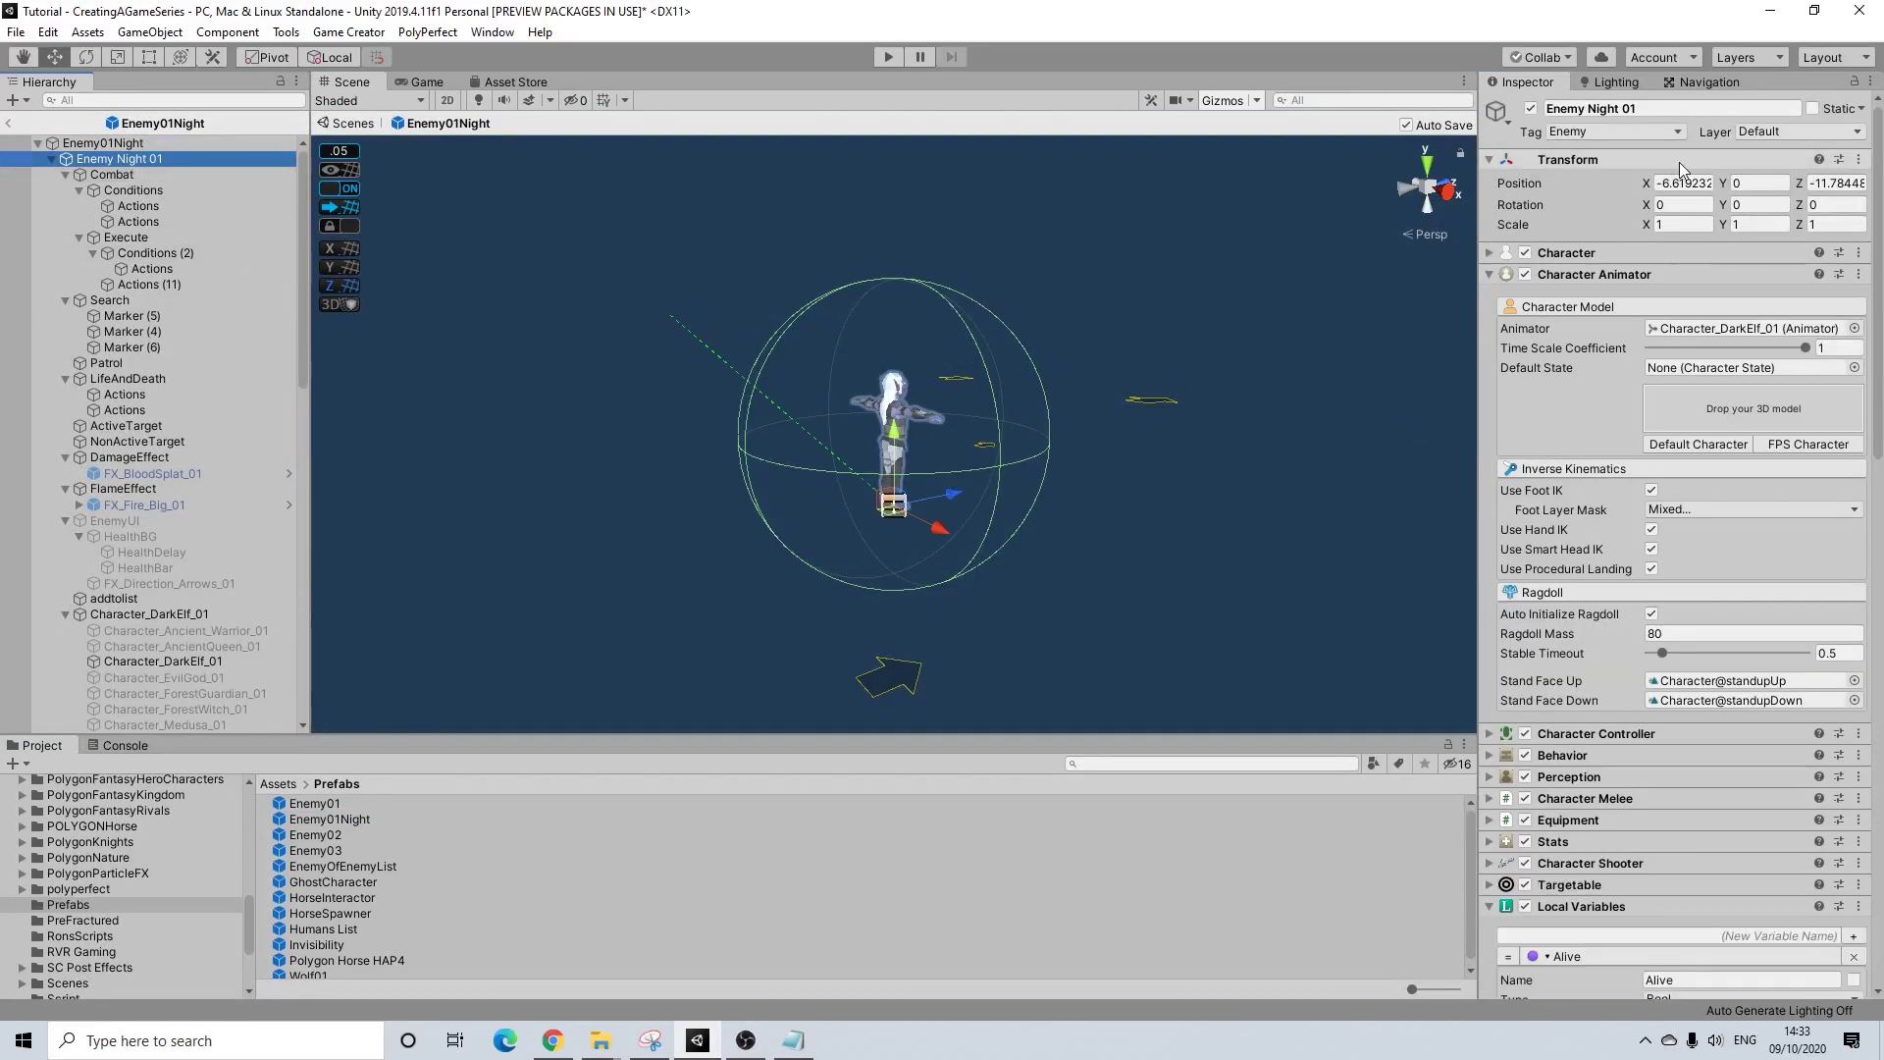
pyautogui.write('0')
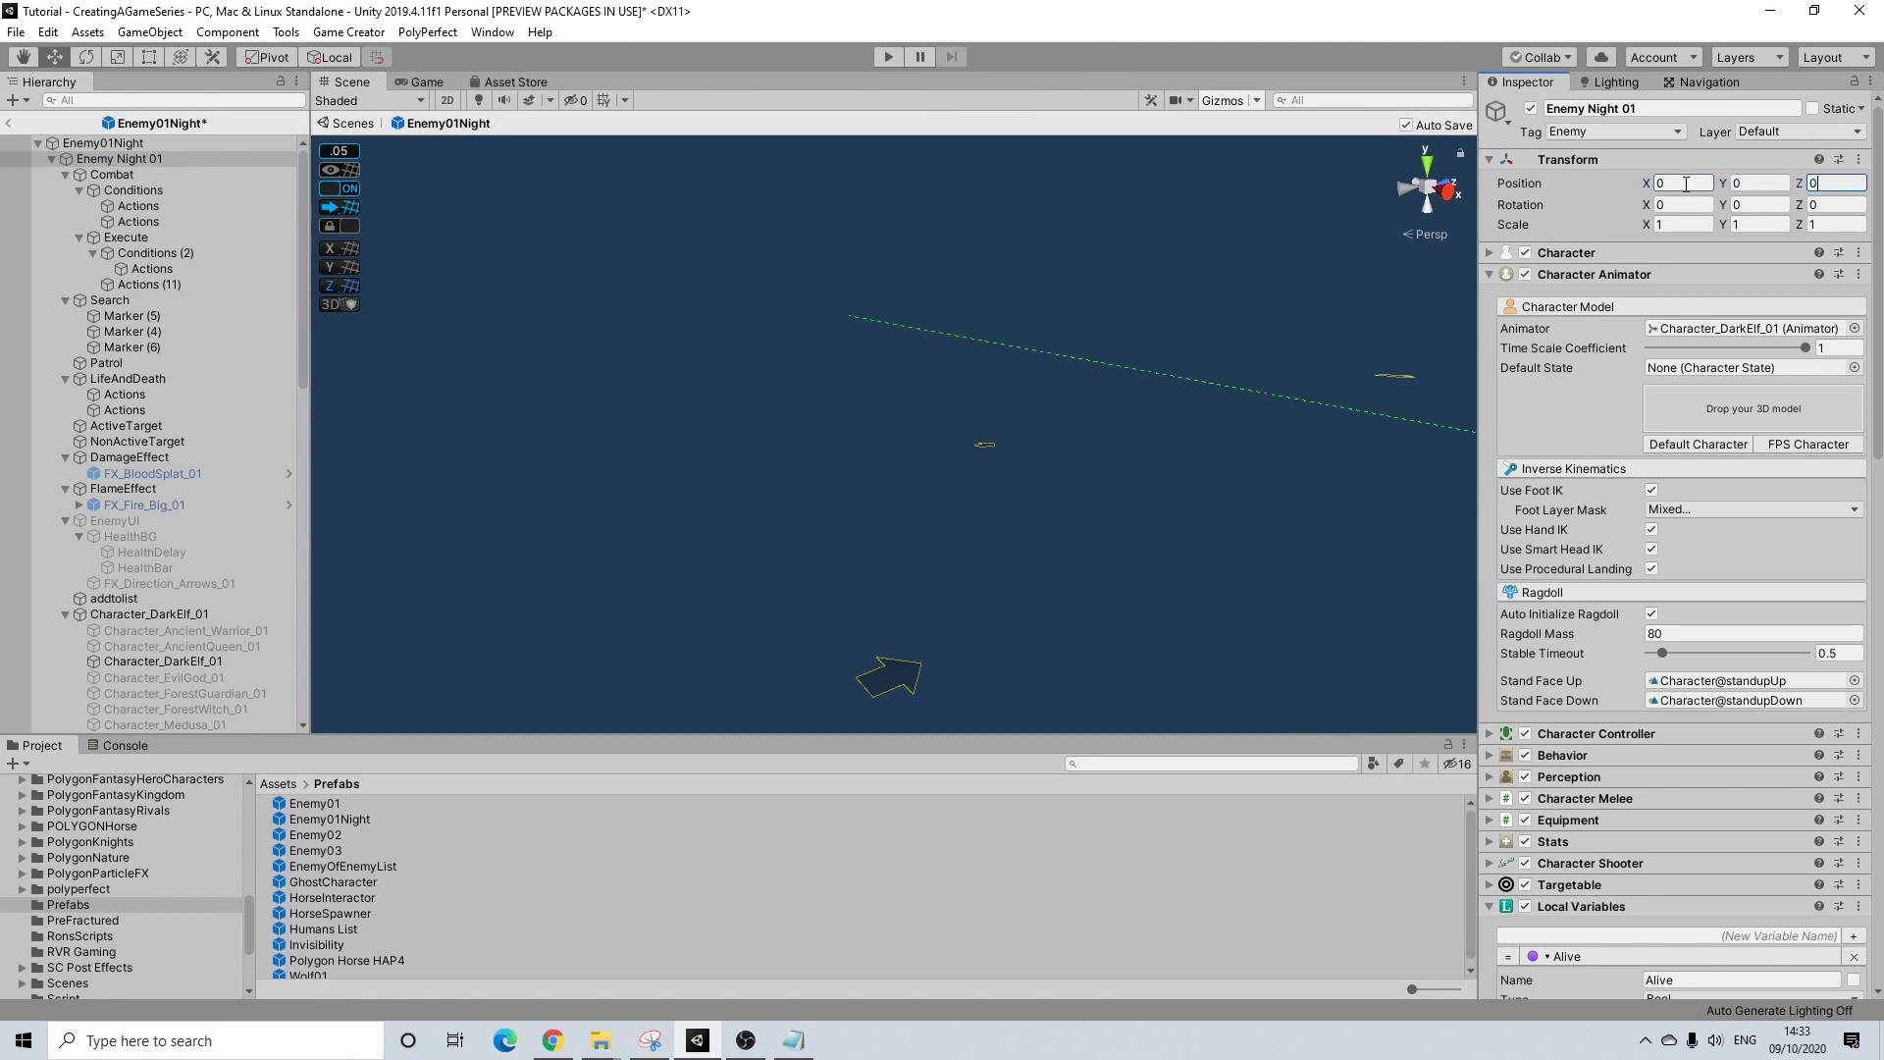
# - Examine the markers placed around the enemy and the movement actions of its Patrol object
pyautogui.scroll(-5, 1297, 361)
pyautogui.moveTo(1338, 455); pyautogui.dragTo(1142, 513, button='middle')
pyautogui.moveTo(1142, 513); pyautogui.dragTo(1142, 513, button='right')
pyautogui.keyDown('alt'); pyautogui.moveTo(1089, 518); pyautogui.dragTo(647, 605); pyautogui.keyUp('alt')
pyautogui.scroll(-3, 930, 476)
pyautogui.keyDown('alt'); pyautogui.moveTo(1080, 501); pyautogui.dragTo(863, 575); pyautogui.keyUp('alt')
pyautogui.moveTo(863, 576); pyautogui.dragTo(972, 354, button='middle')
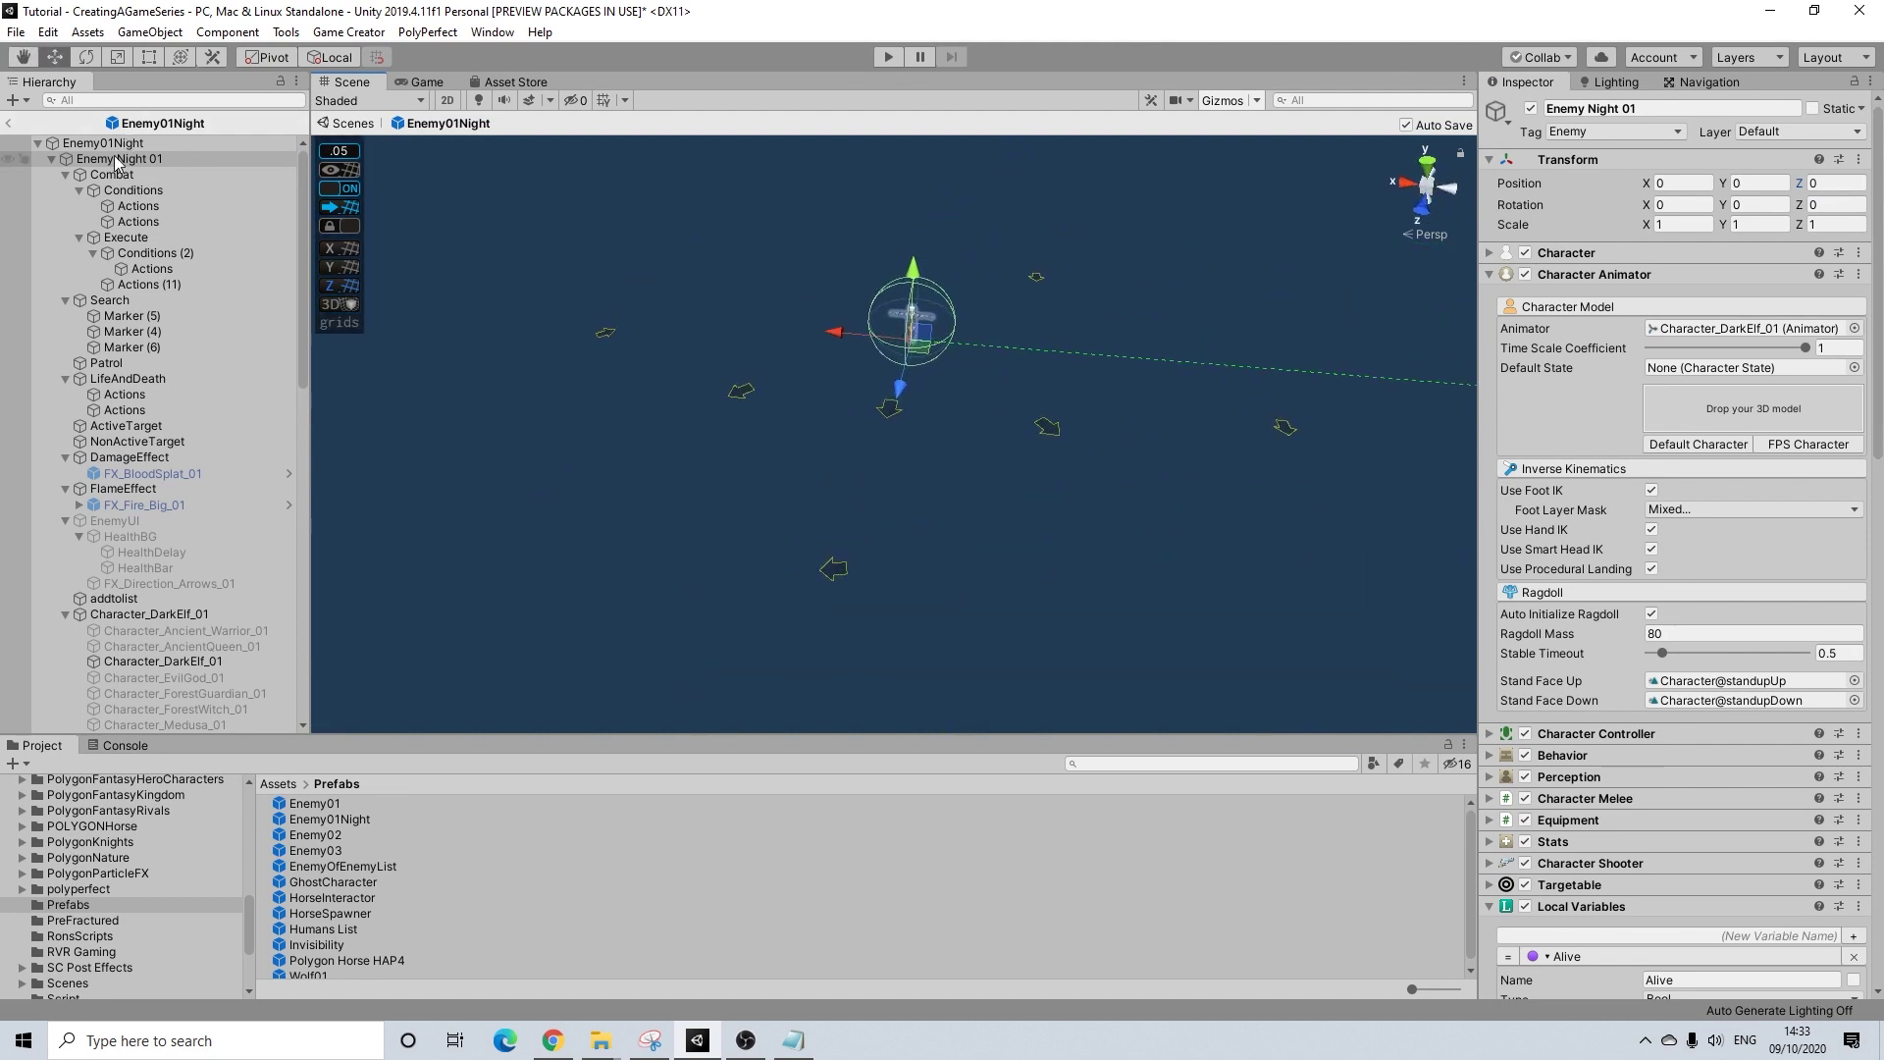
pyautogui.click(65, 175)
pyautogui.click(64, 190)
pyautogui.click(65, 222)
pyautogui.click(122, 207)
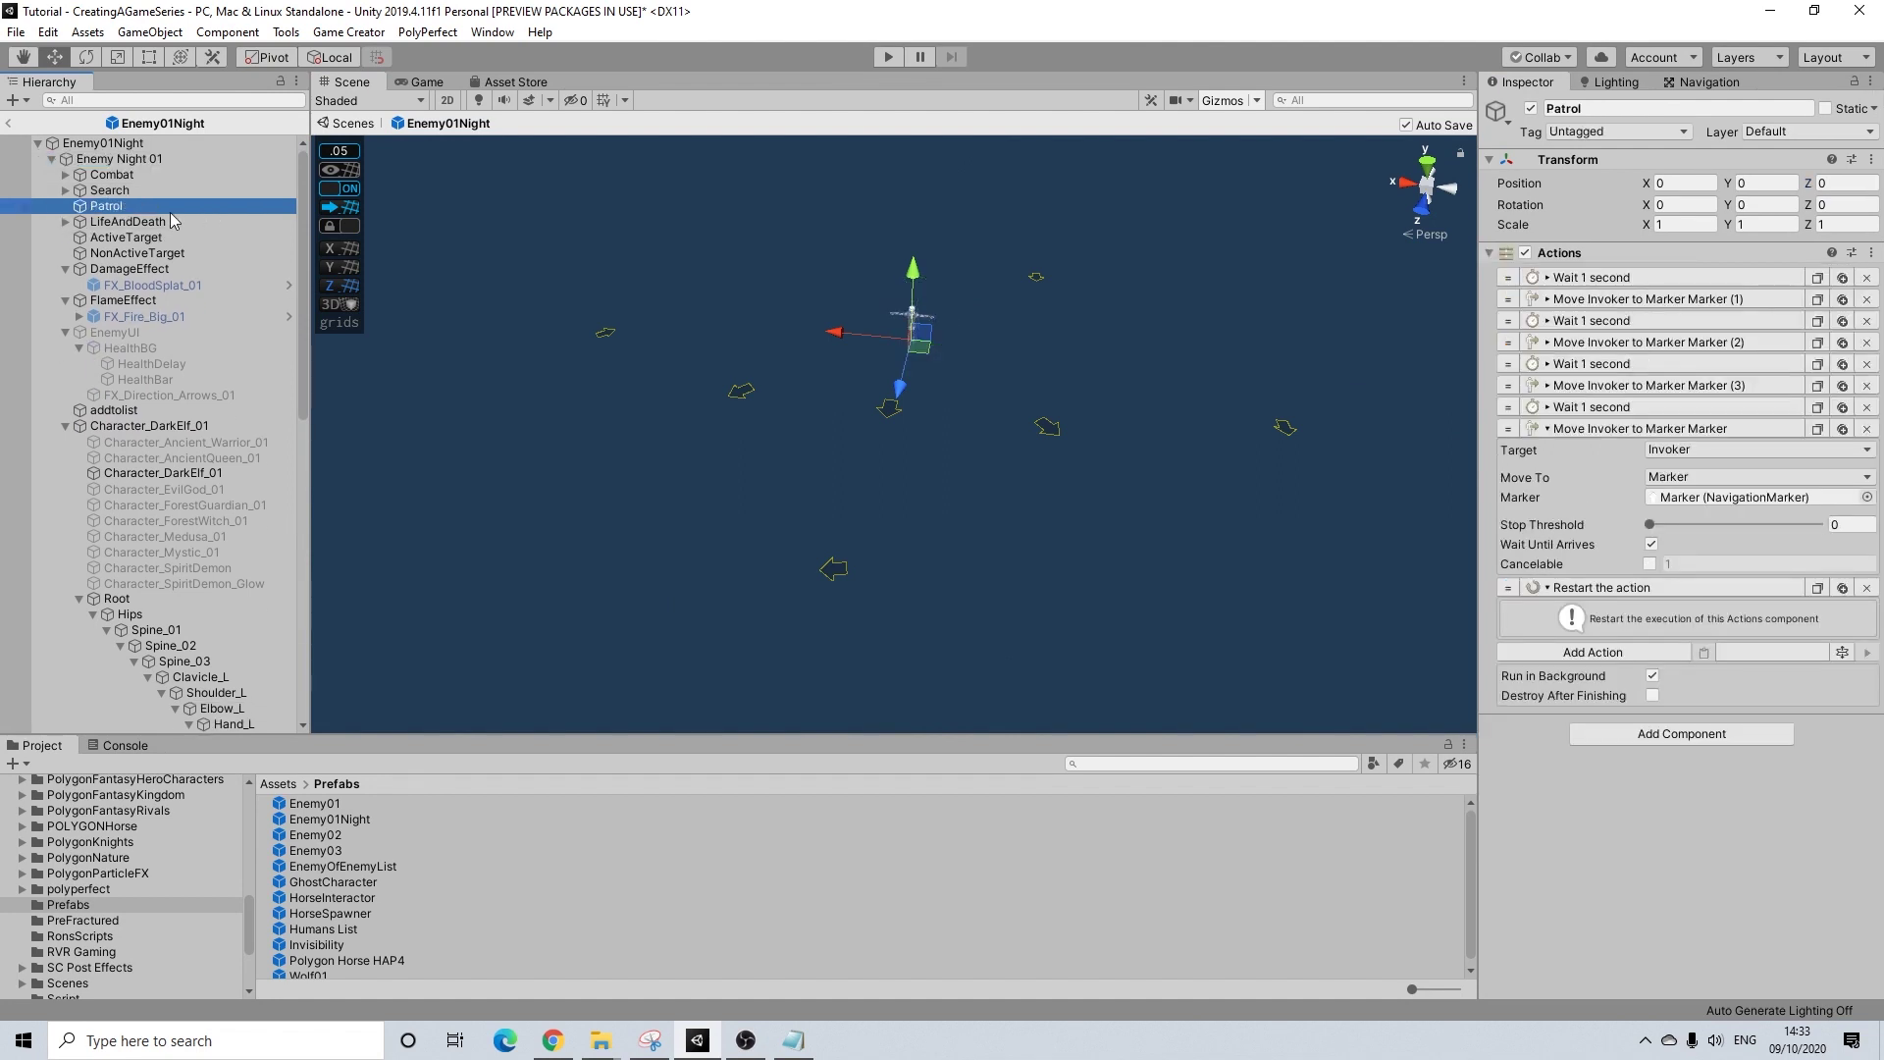
# - Collapse the remaining child groups of Enemy Night 01 and set PatrolArea's position to 0, 0, 0
pyautogui.click(65, 269)
pyautogui.click(64, 285)
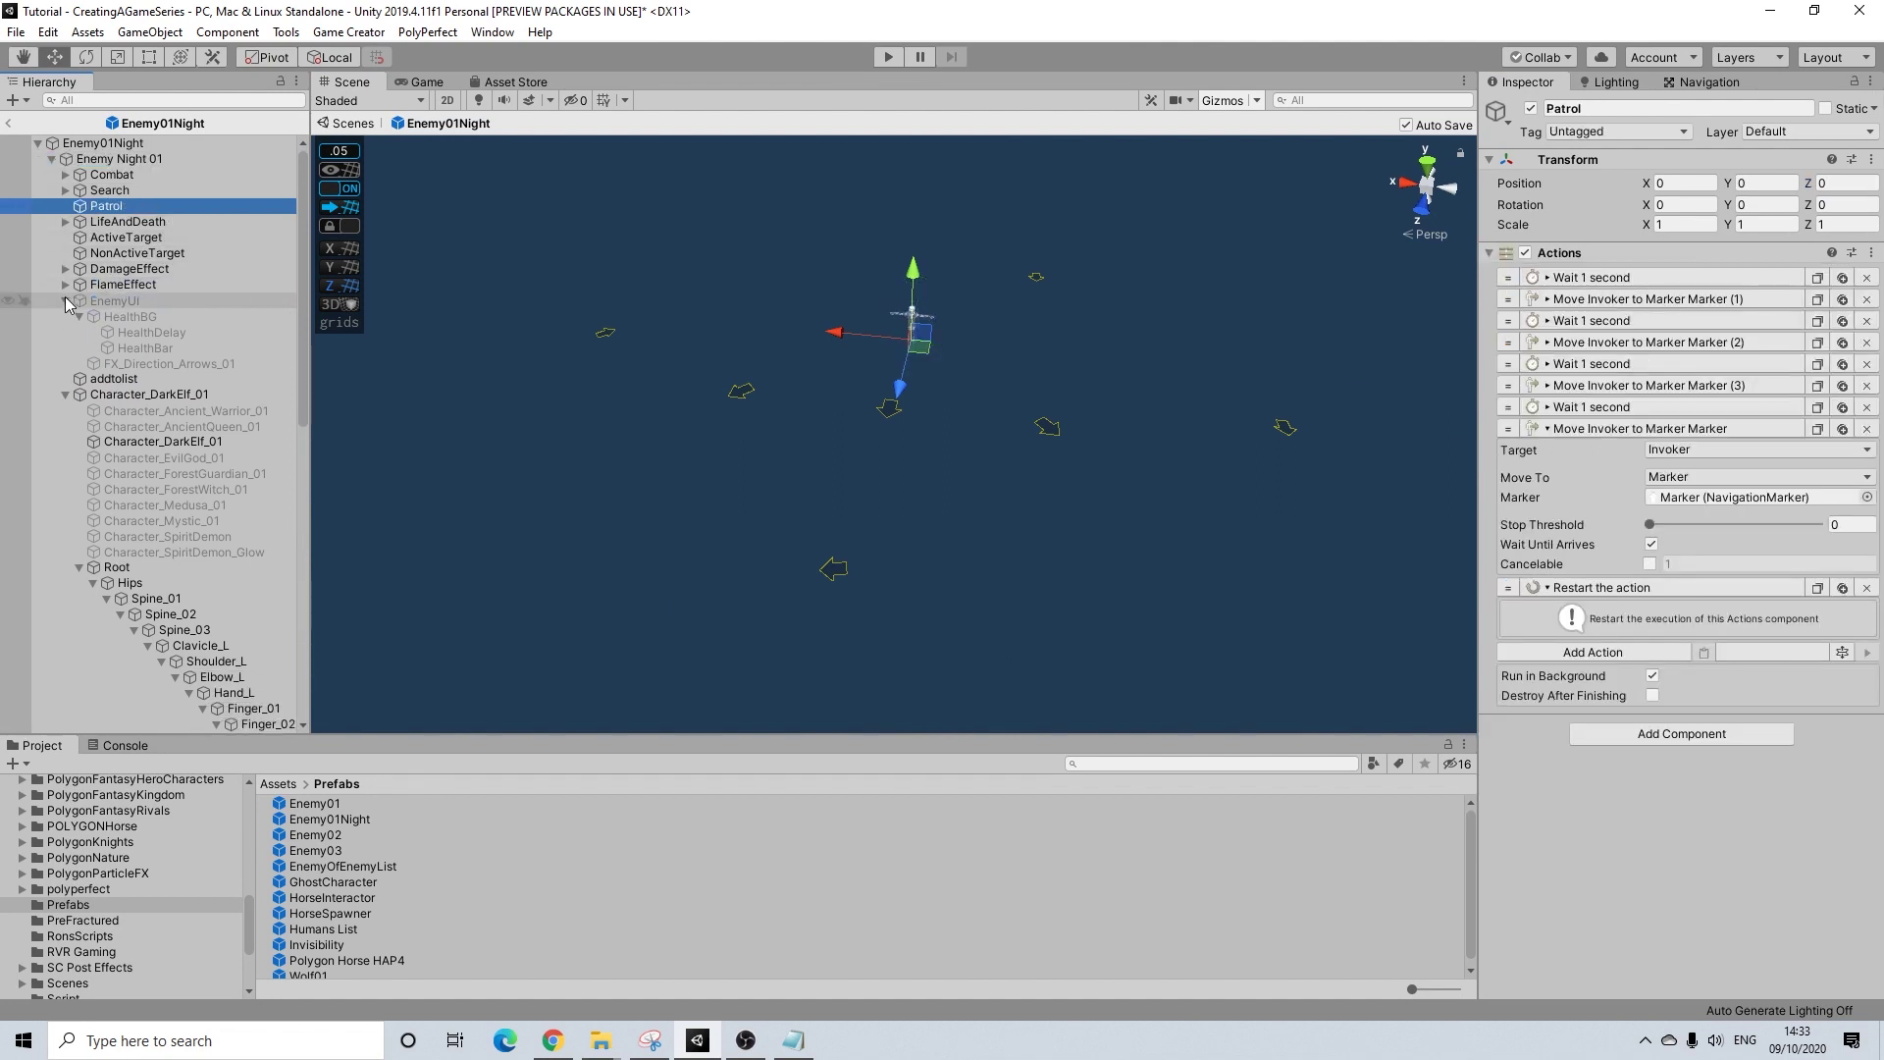
pyautogui.click(65, 300)
pyautogui.click(65, 332)
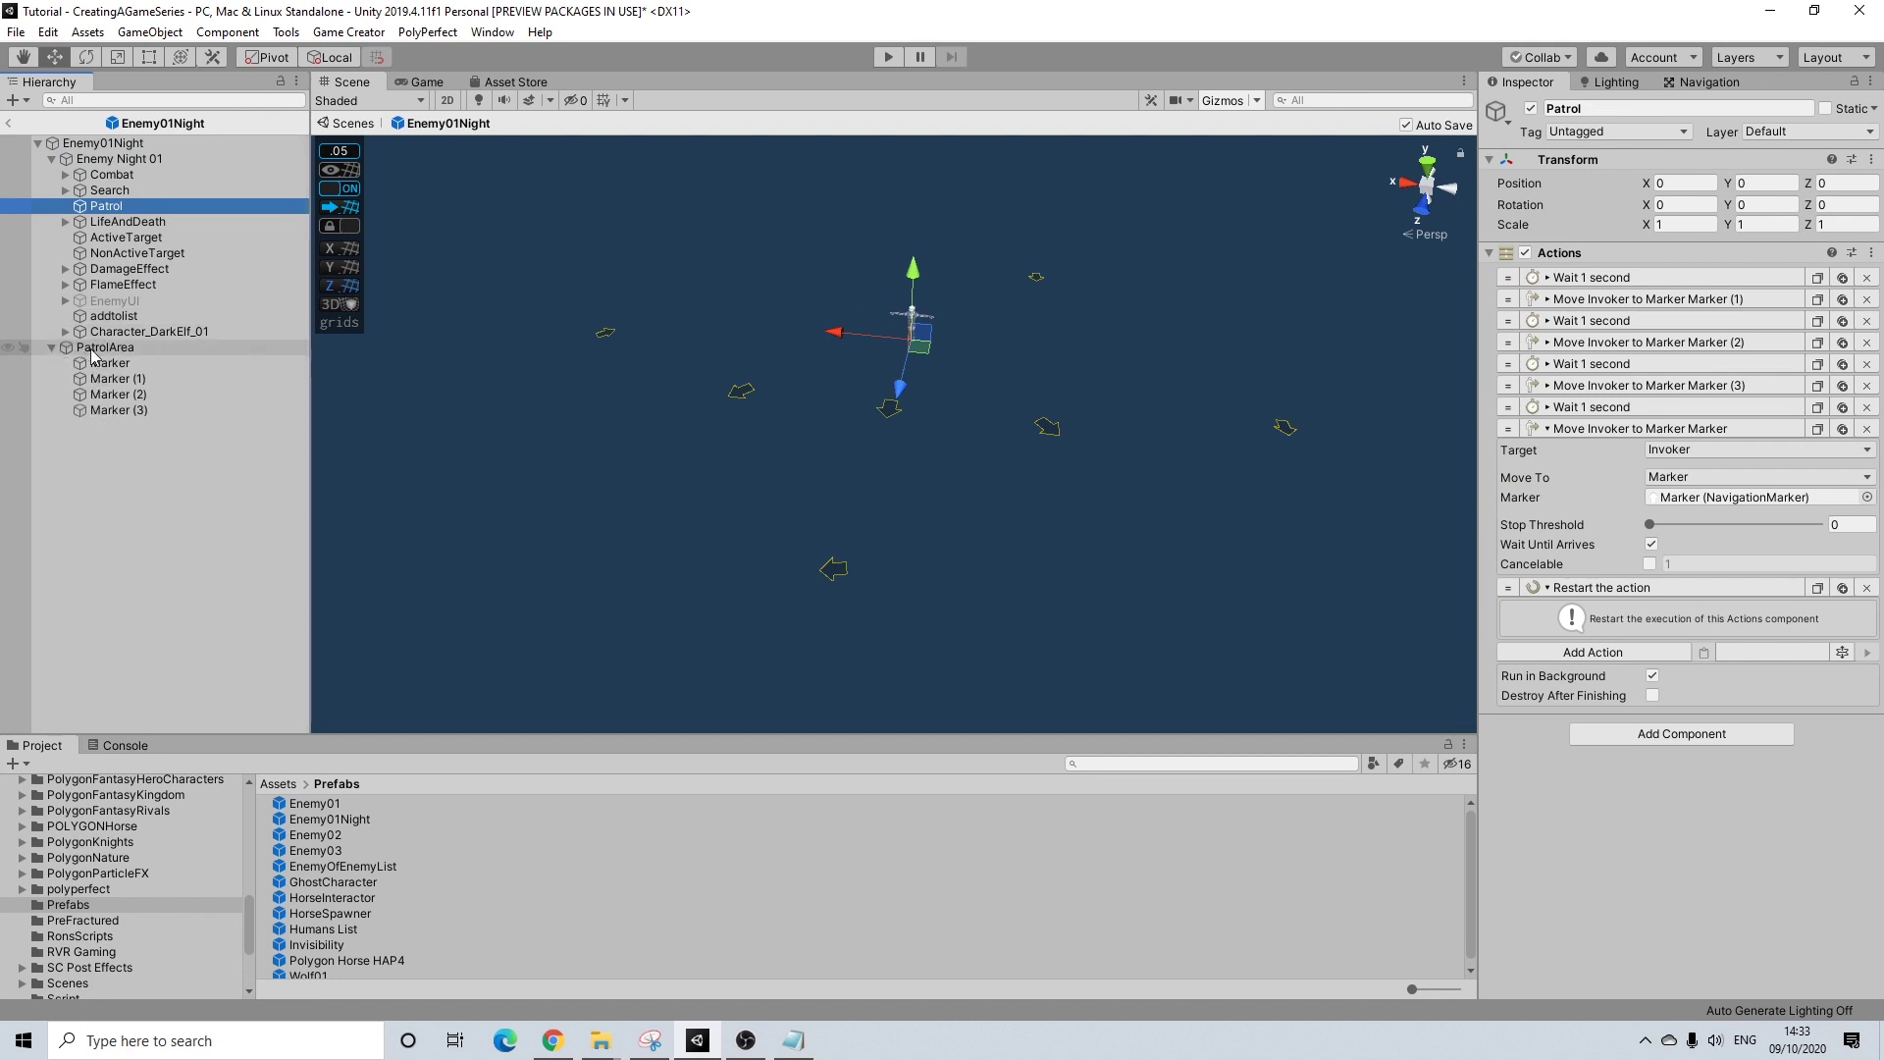
pyautogui.click(98, 347)
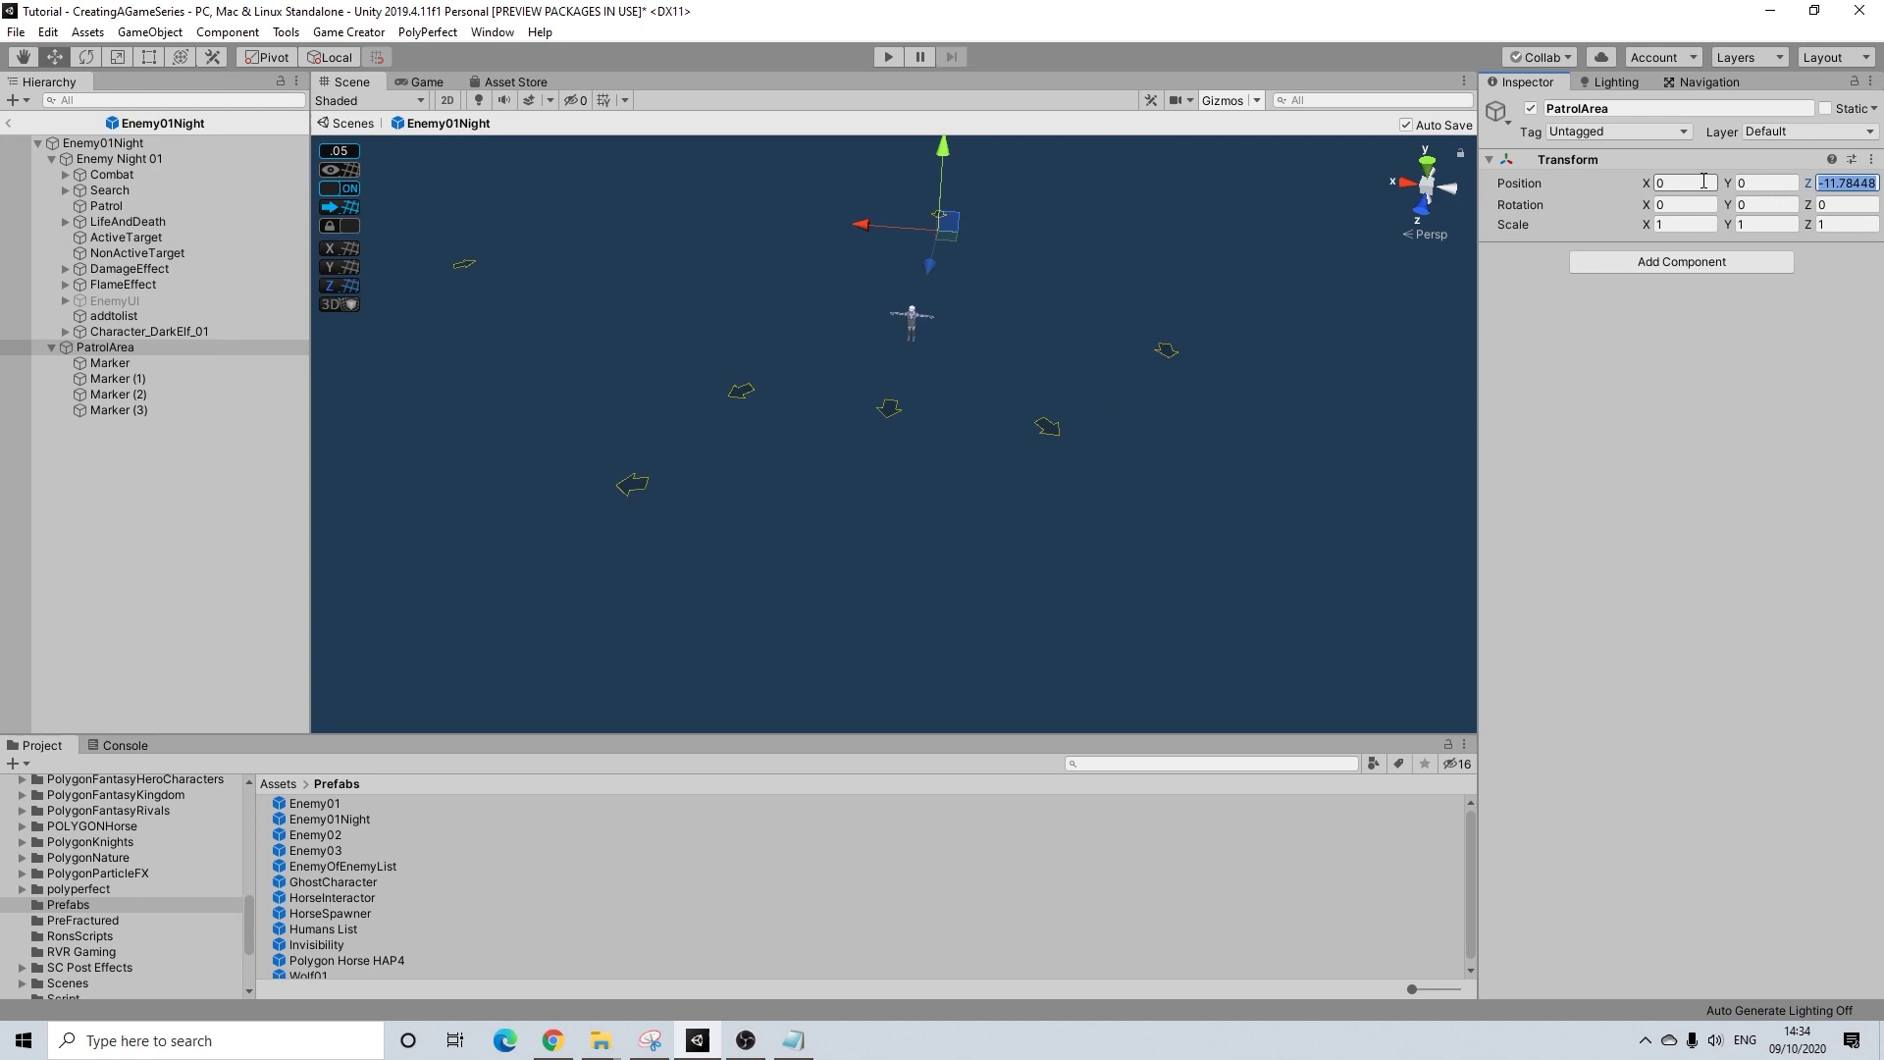
pyautogui.keyDown('alt'); pyautogui.moveTo(1158, 384); pyautogui.dragTo(712, 303); pyautogui.keyUp('alt')
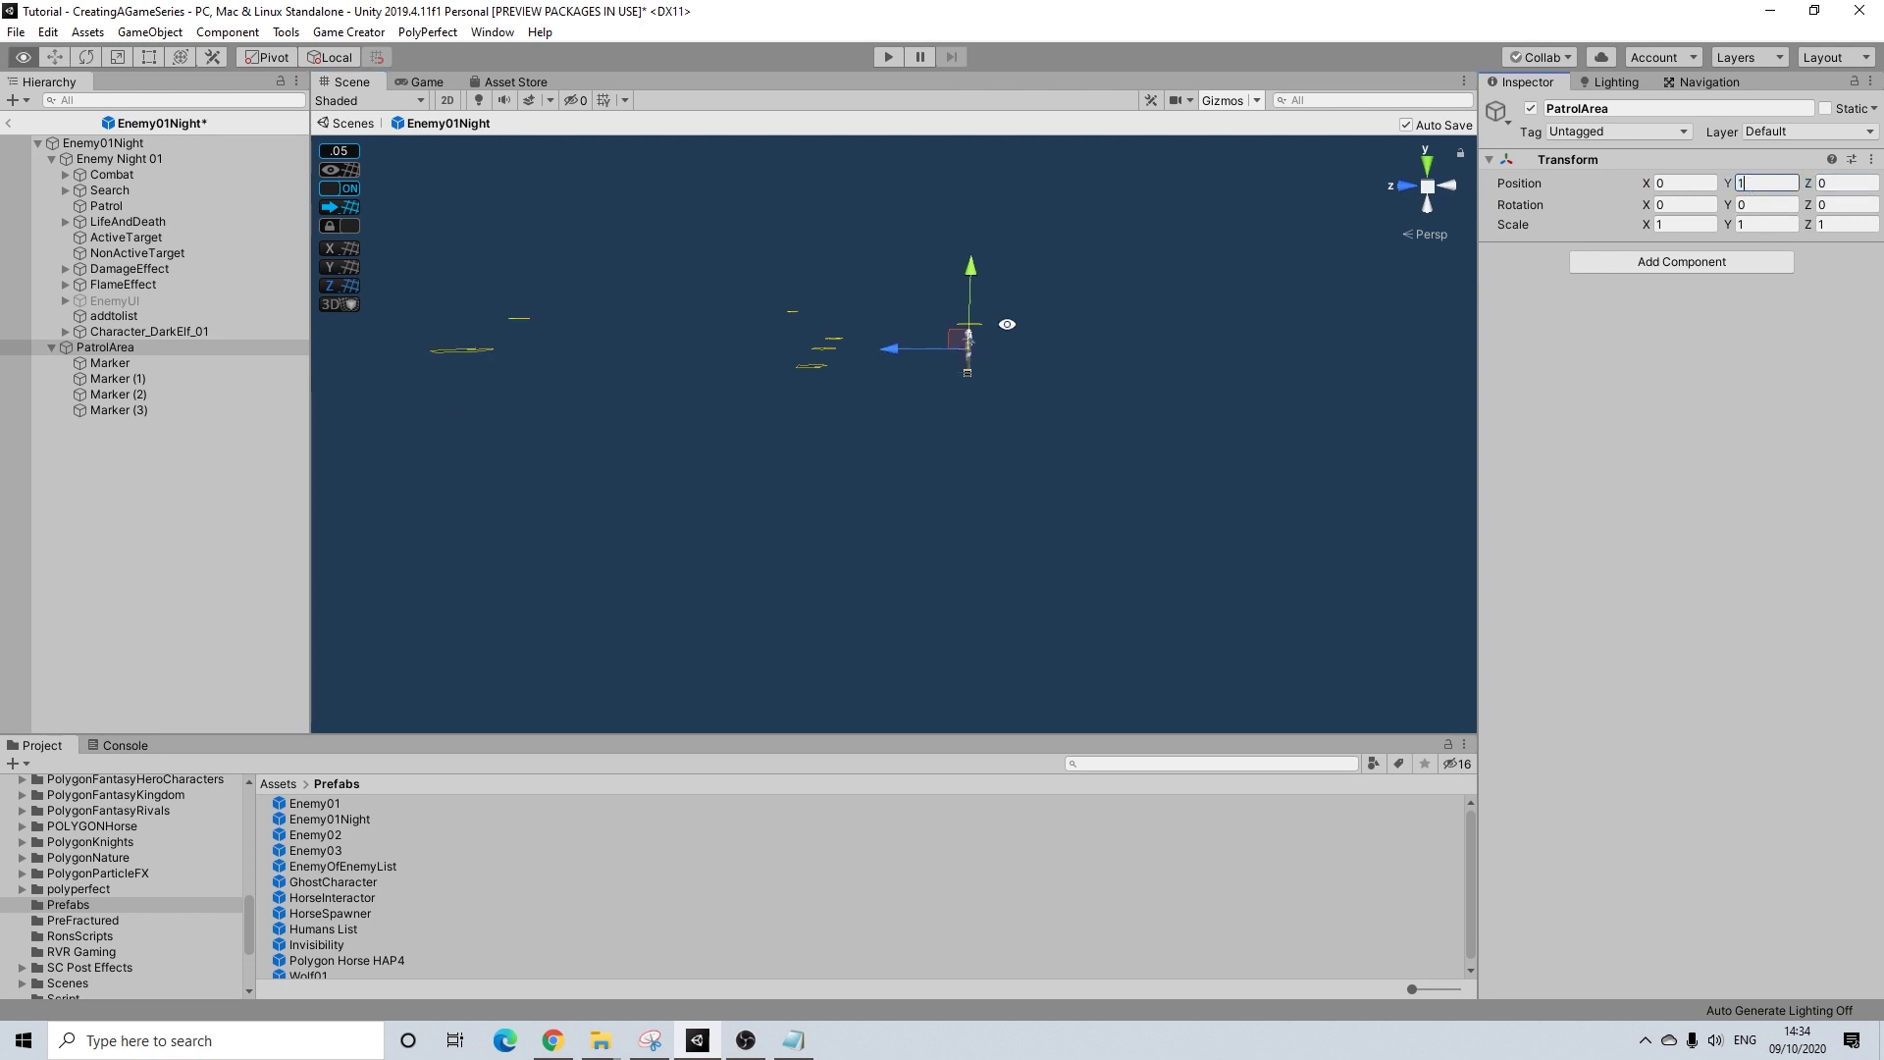
pyautogui.moveTo(1006, 324); pyautogui.dragTo(1289, 434, button='right')
pyautogui.moveTo(1491, 319); pyautogui.dragTo(1183, 276, button='right')
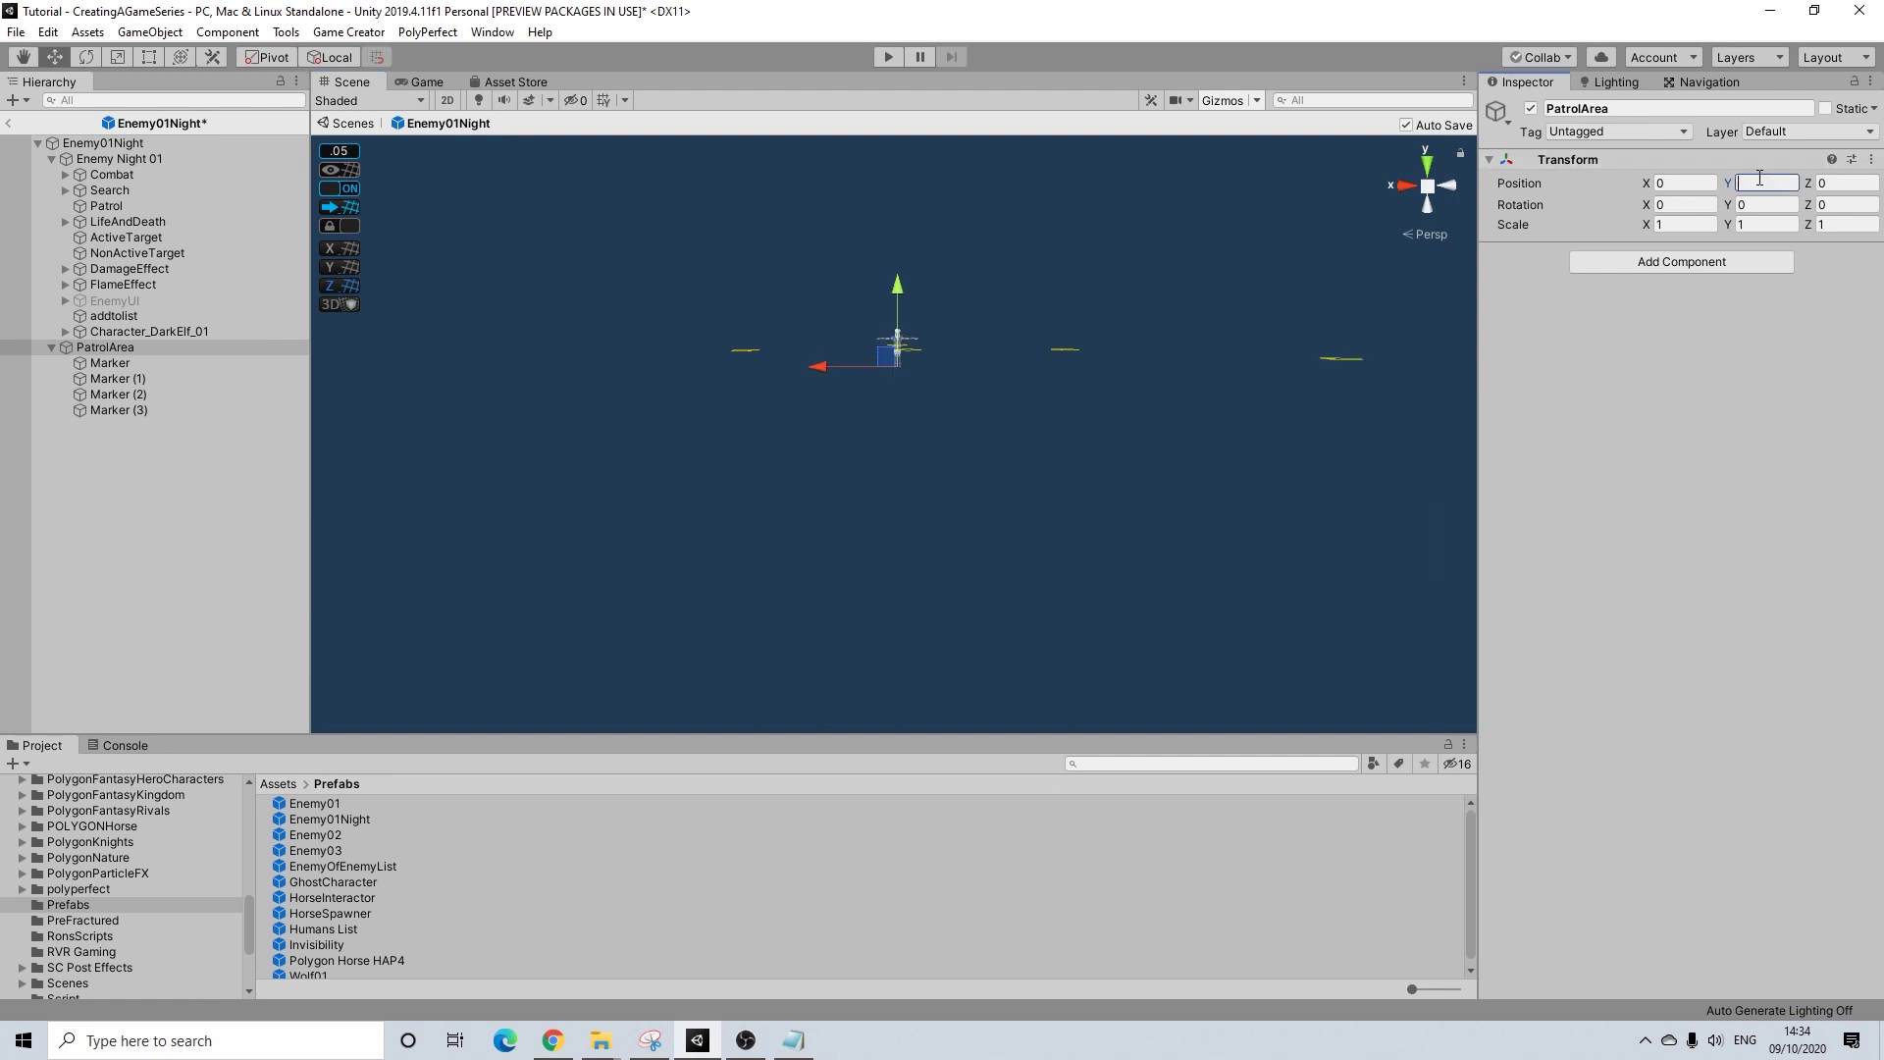
pyautogui.moveTo(1021, 129); pyautogui.dragTo(377, 459, button='right')
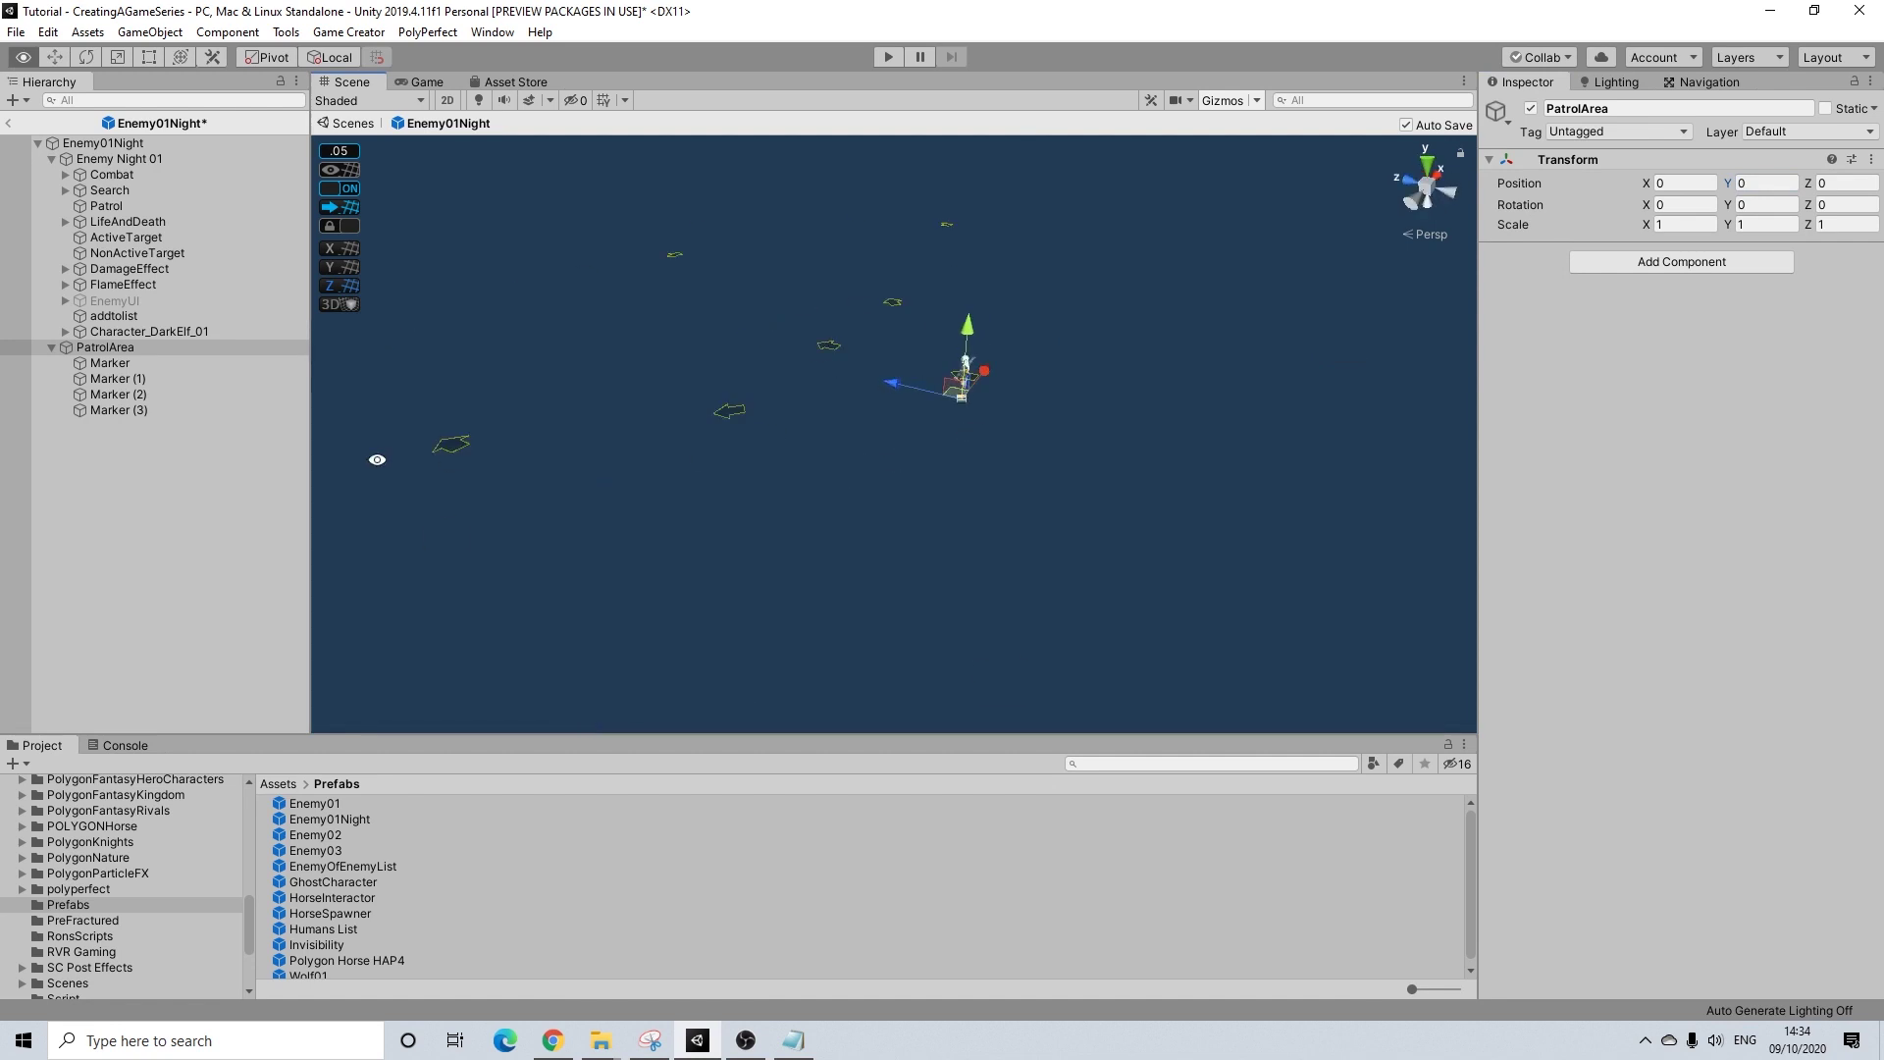
# - Check the positions of the prefab root and Enemy Night 01, and save the scene after leaving the prefab
pyautogui.click(108, 144)
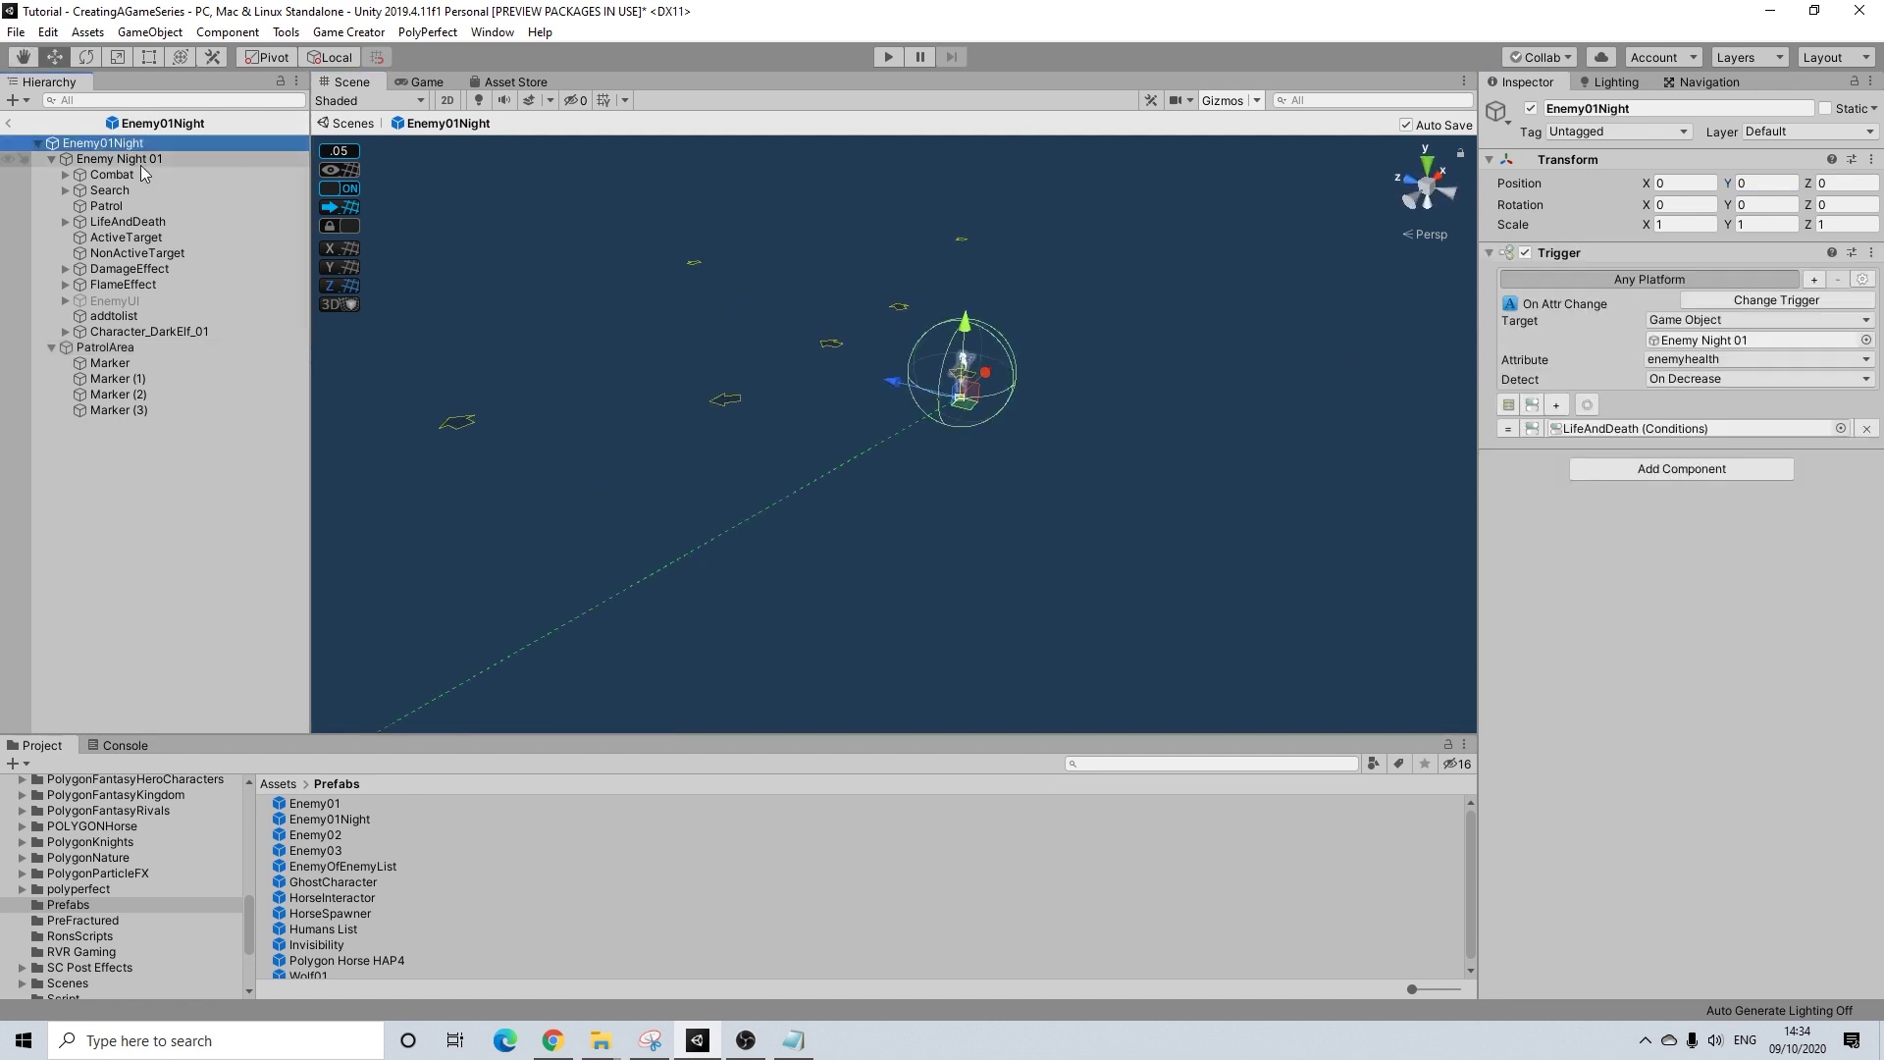
pyautogui.click(139, 157)
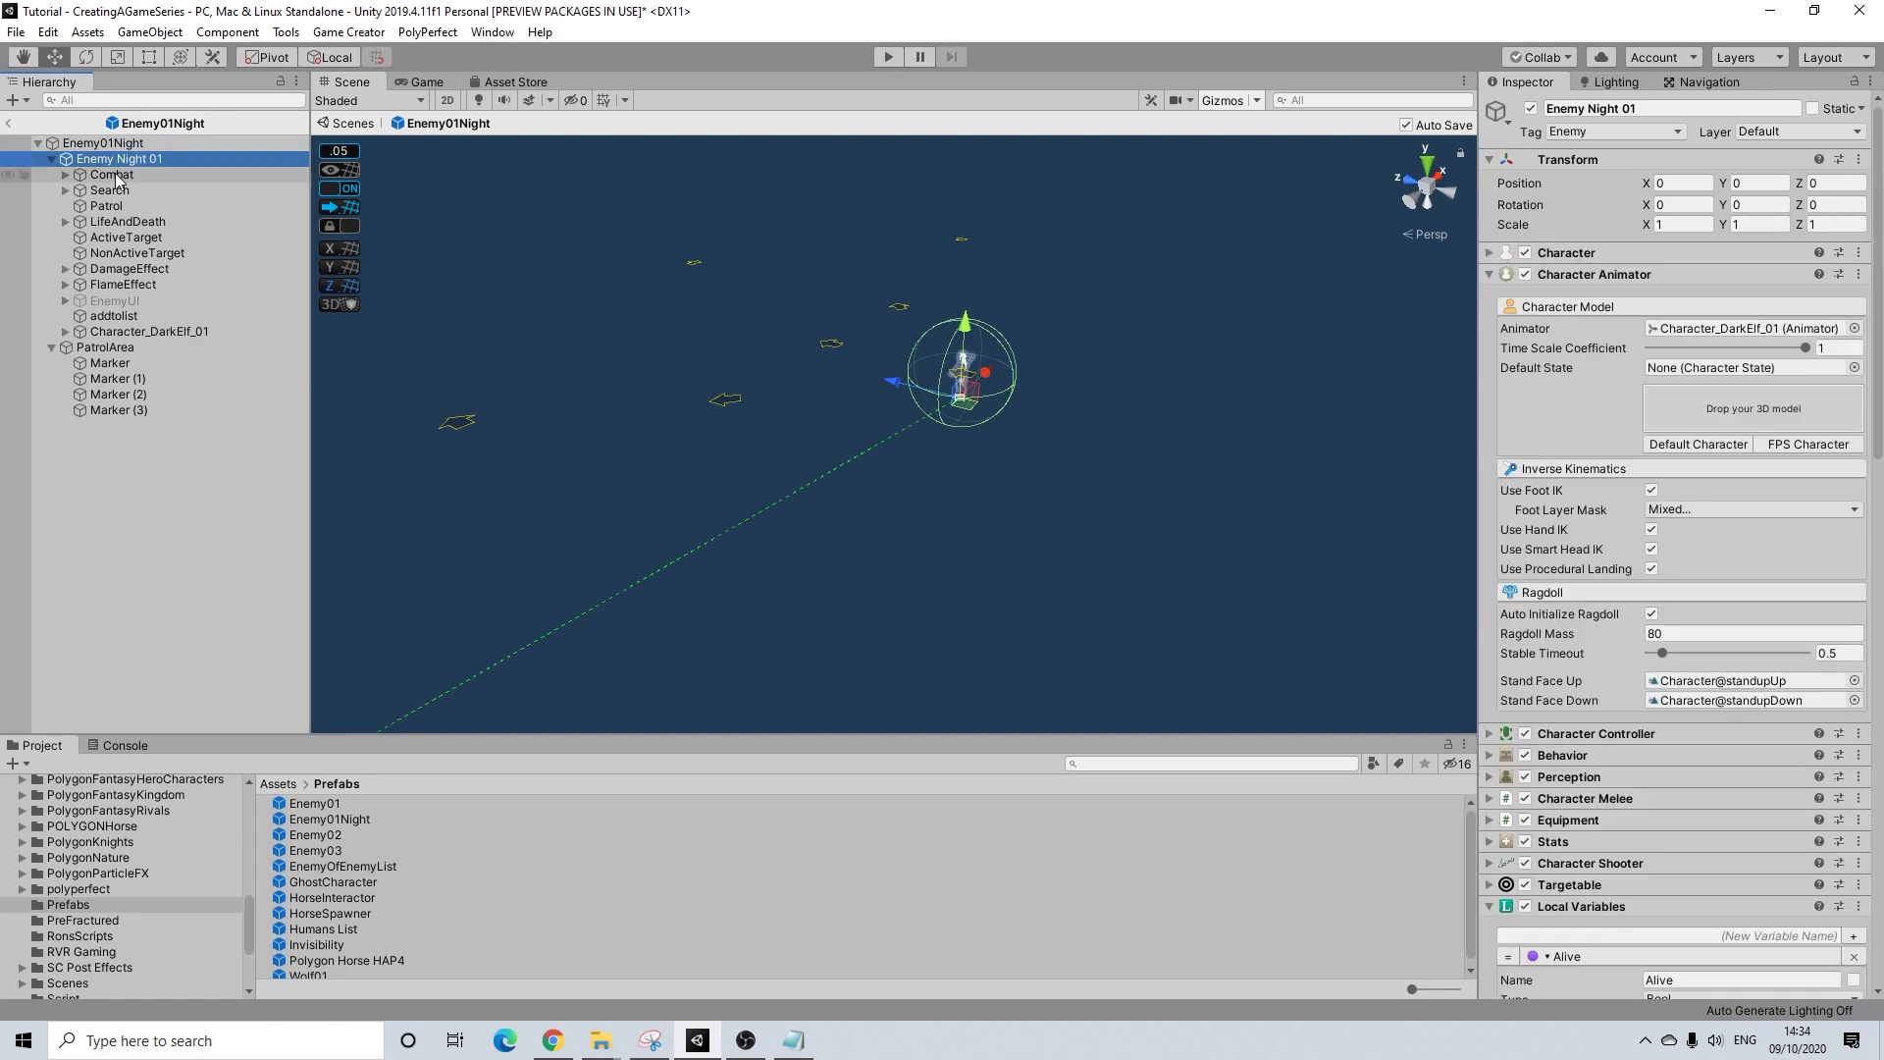
pyautogui.click(8, 123)
pyautogui.moveTo(981, 453); pyautogui.dragTo(647, 491, button='right')
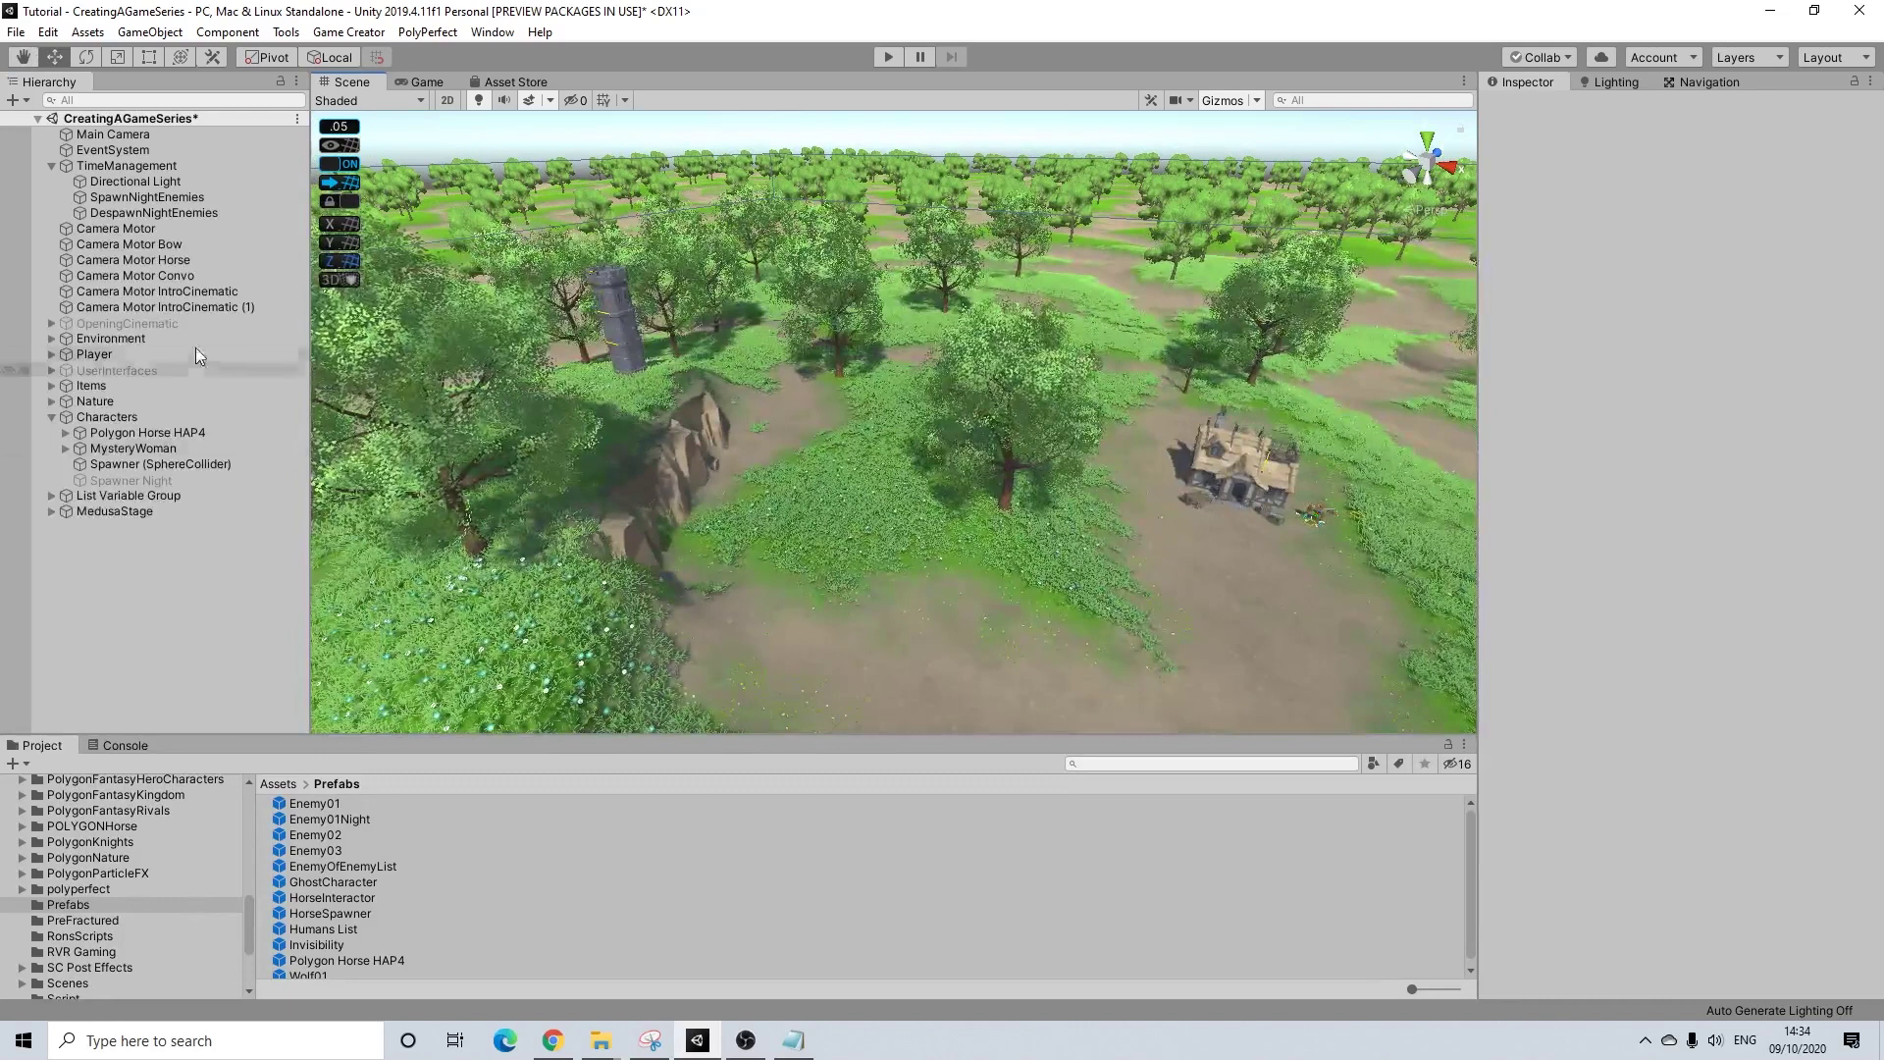
pyautogui.click(16, 31)
pyautogui.click(139, 108)
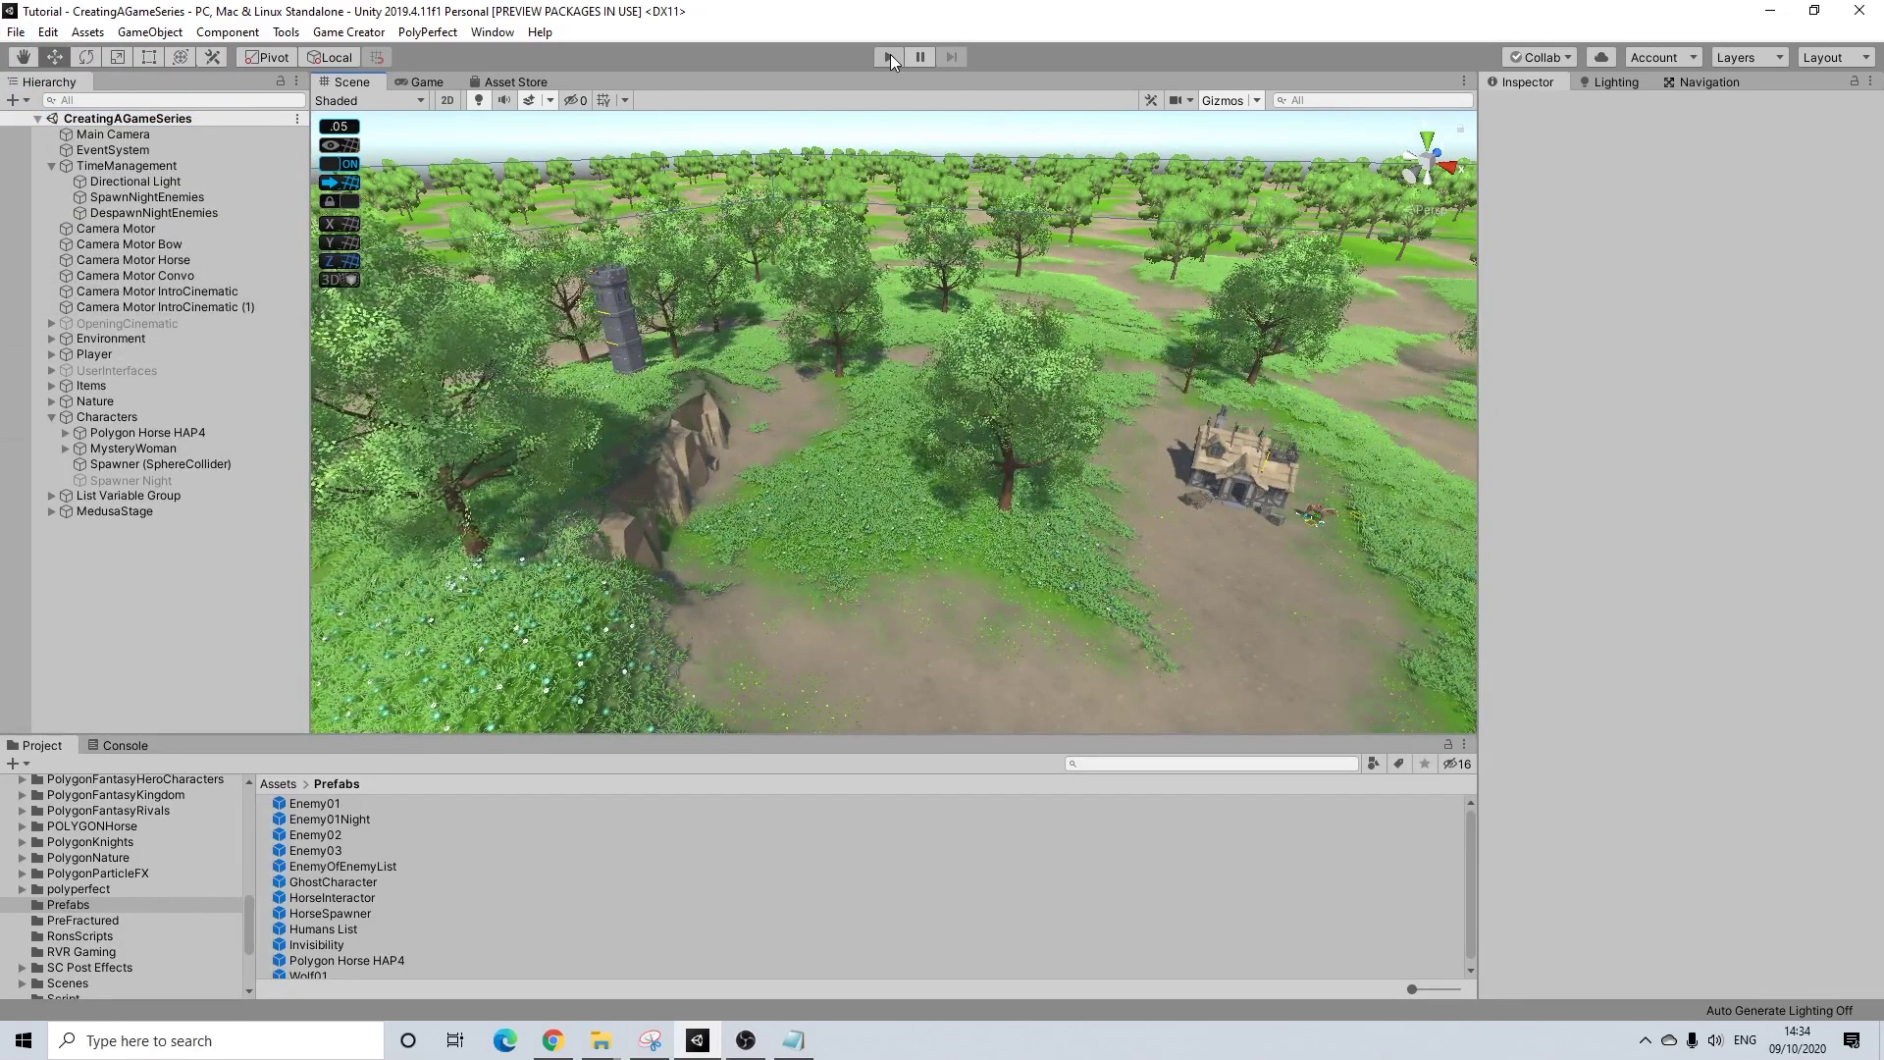
# - Play-test the saved scene, walking the character across the meadow until night falls and the enemy clones spawn
pyautogui.click(889, 56)
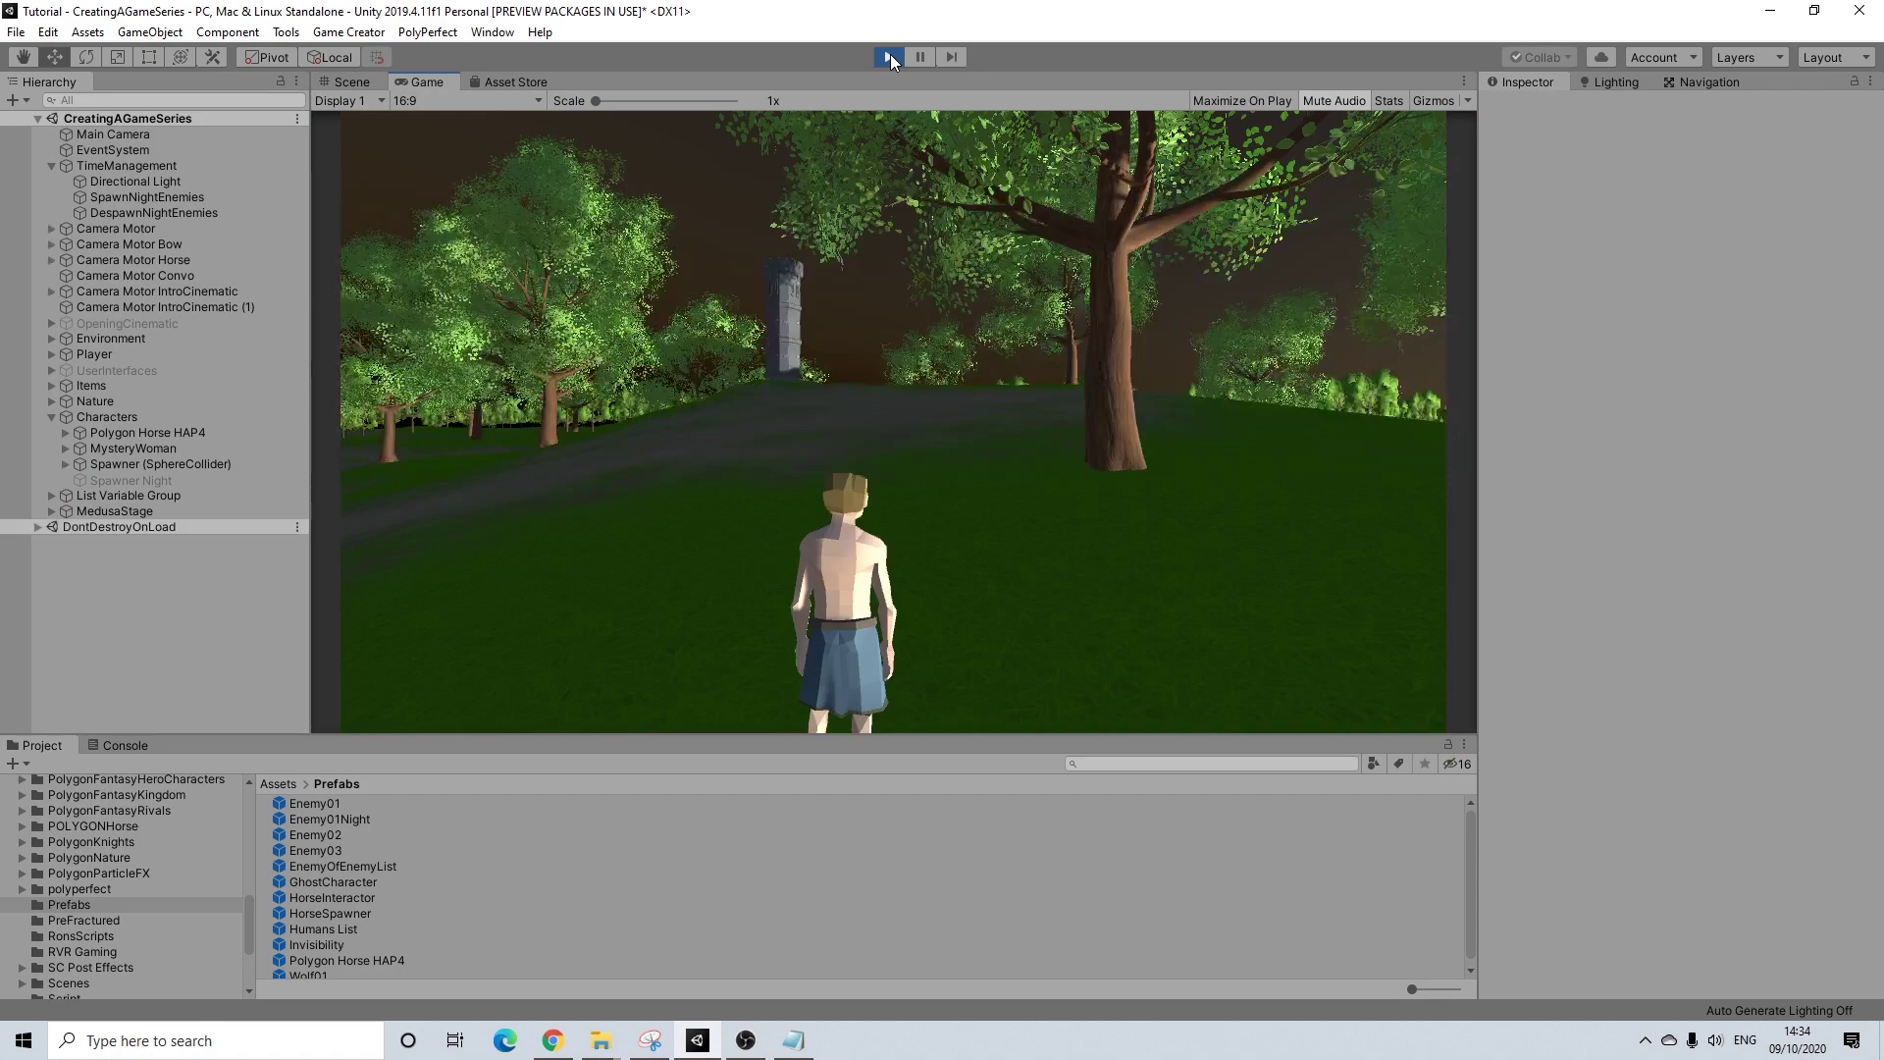
pyautogui.press('w')
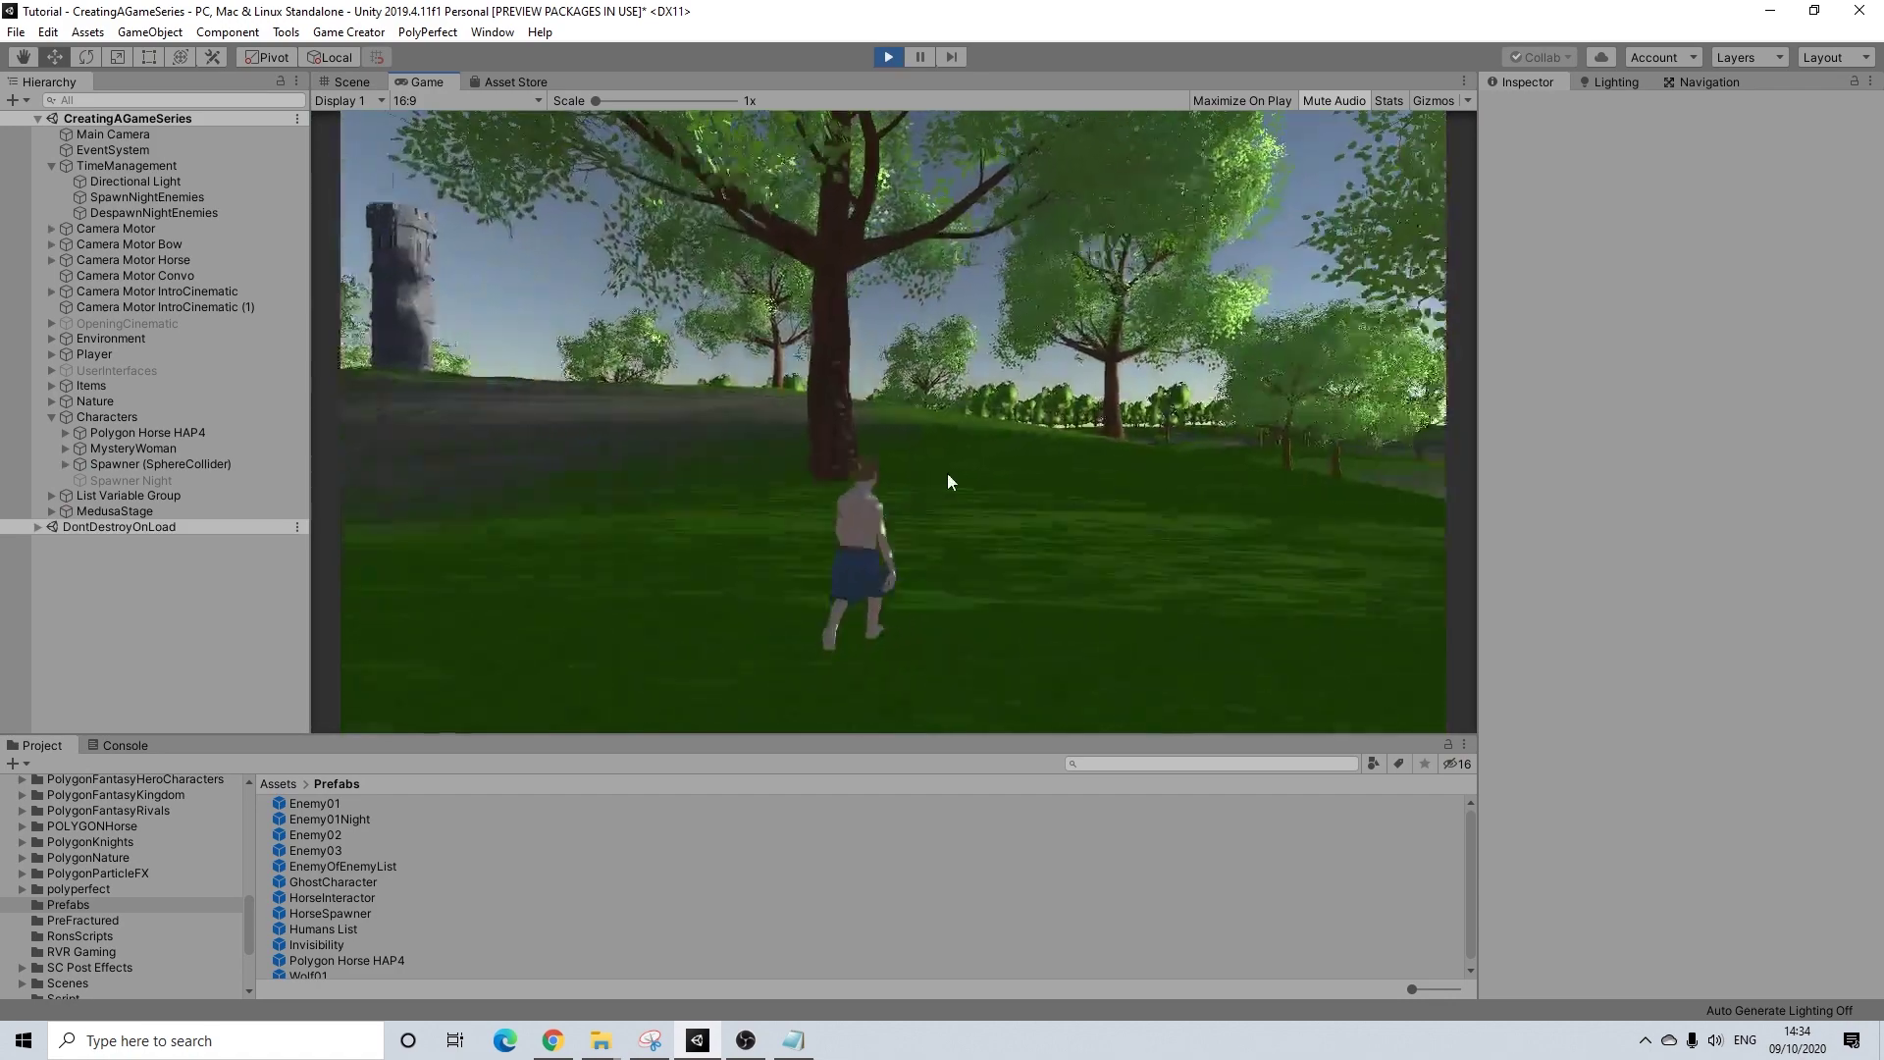
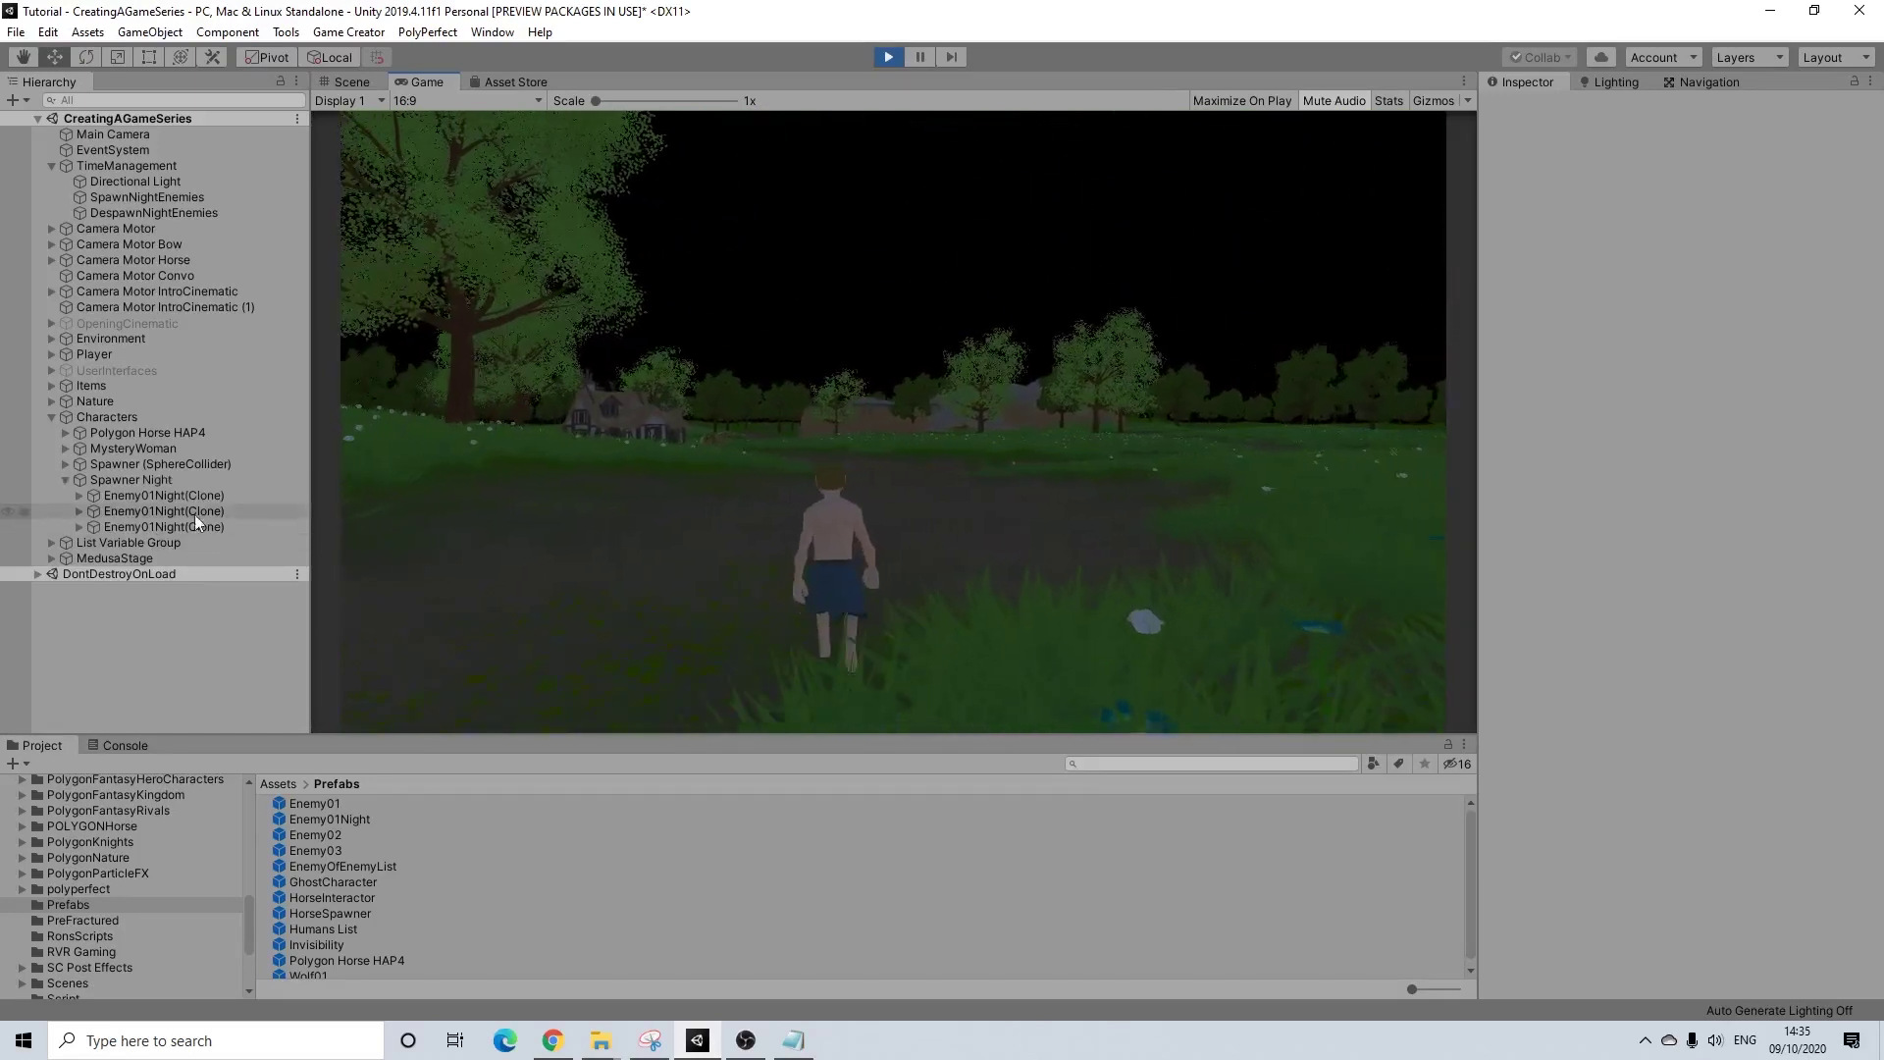
# - Locate the spawned Enemy01Night clones in the scene, compare their positions, and end the play-test
pyautogui.click(177, 495)
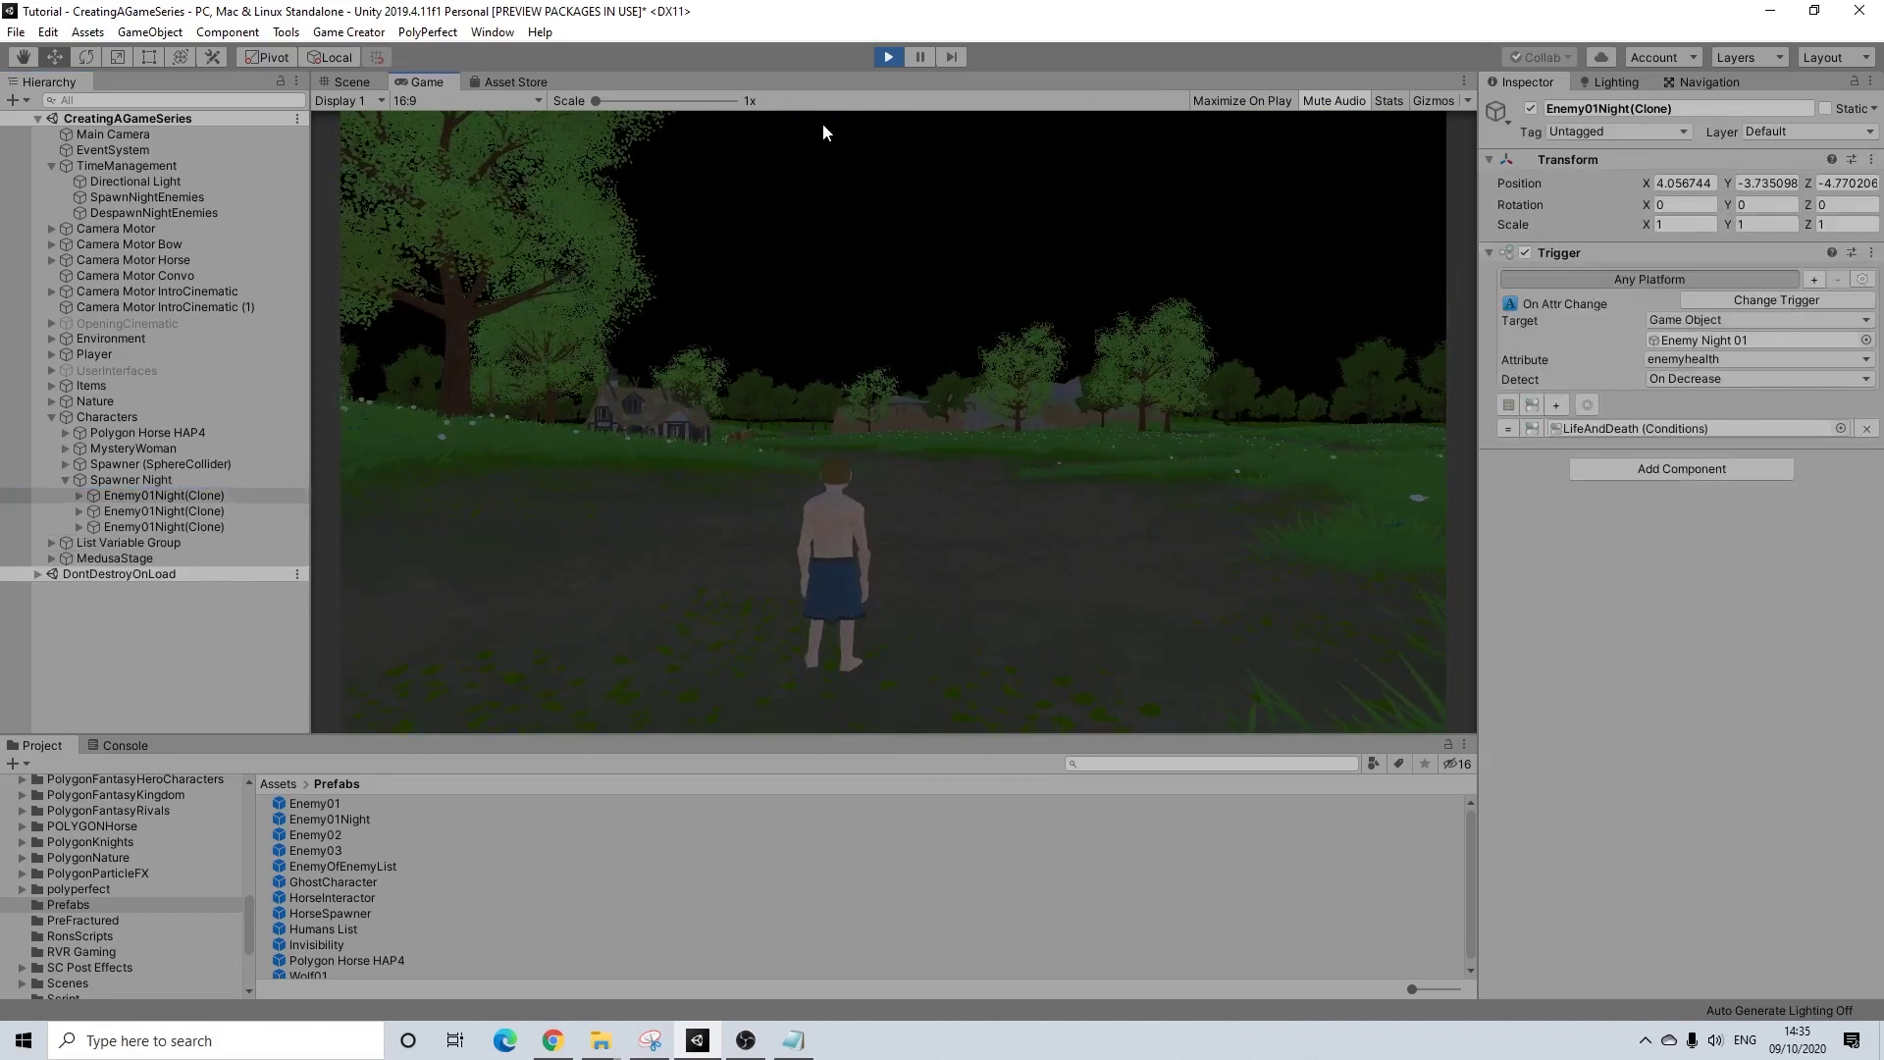
pyautogui.click(353, 83)
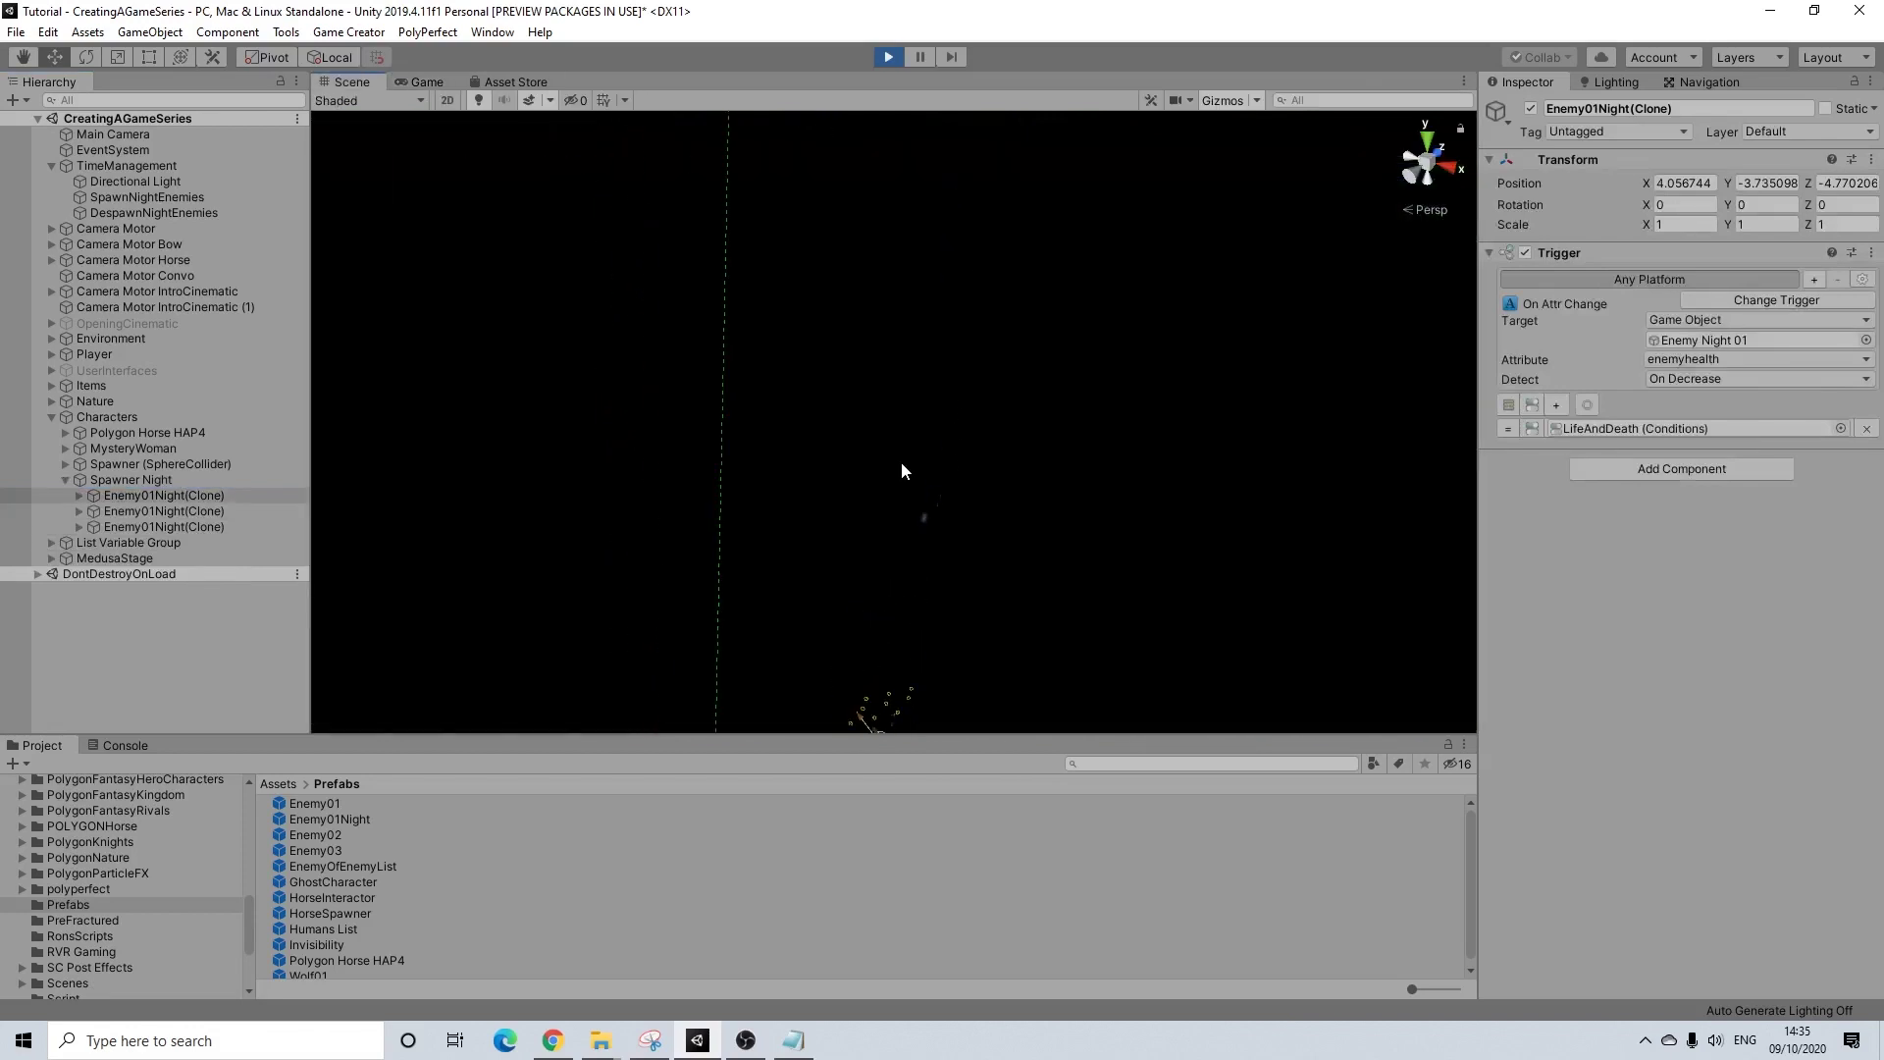
pyautogui.press('f')
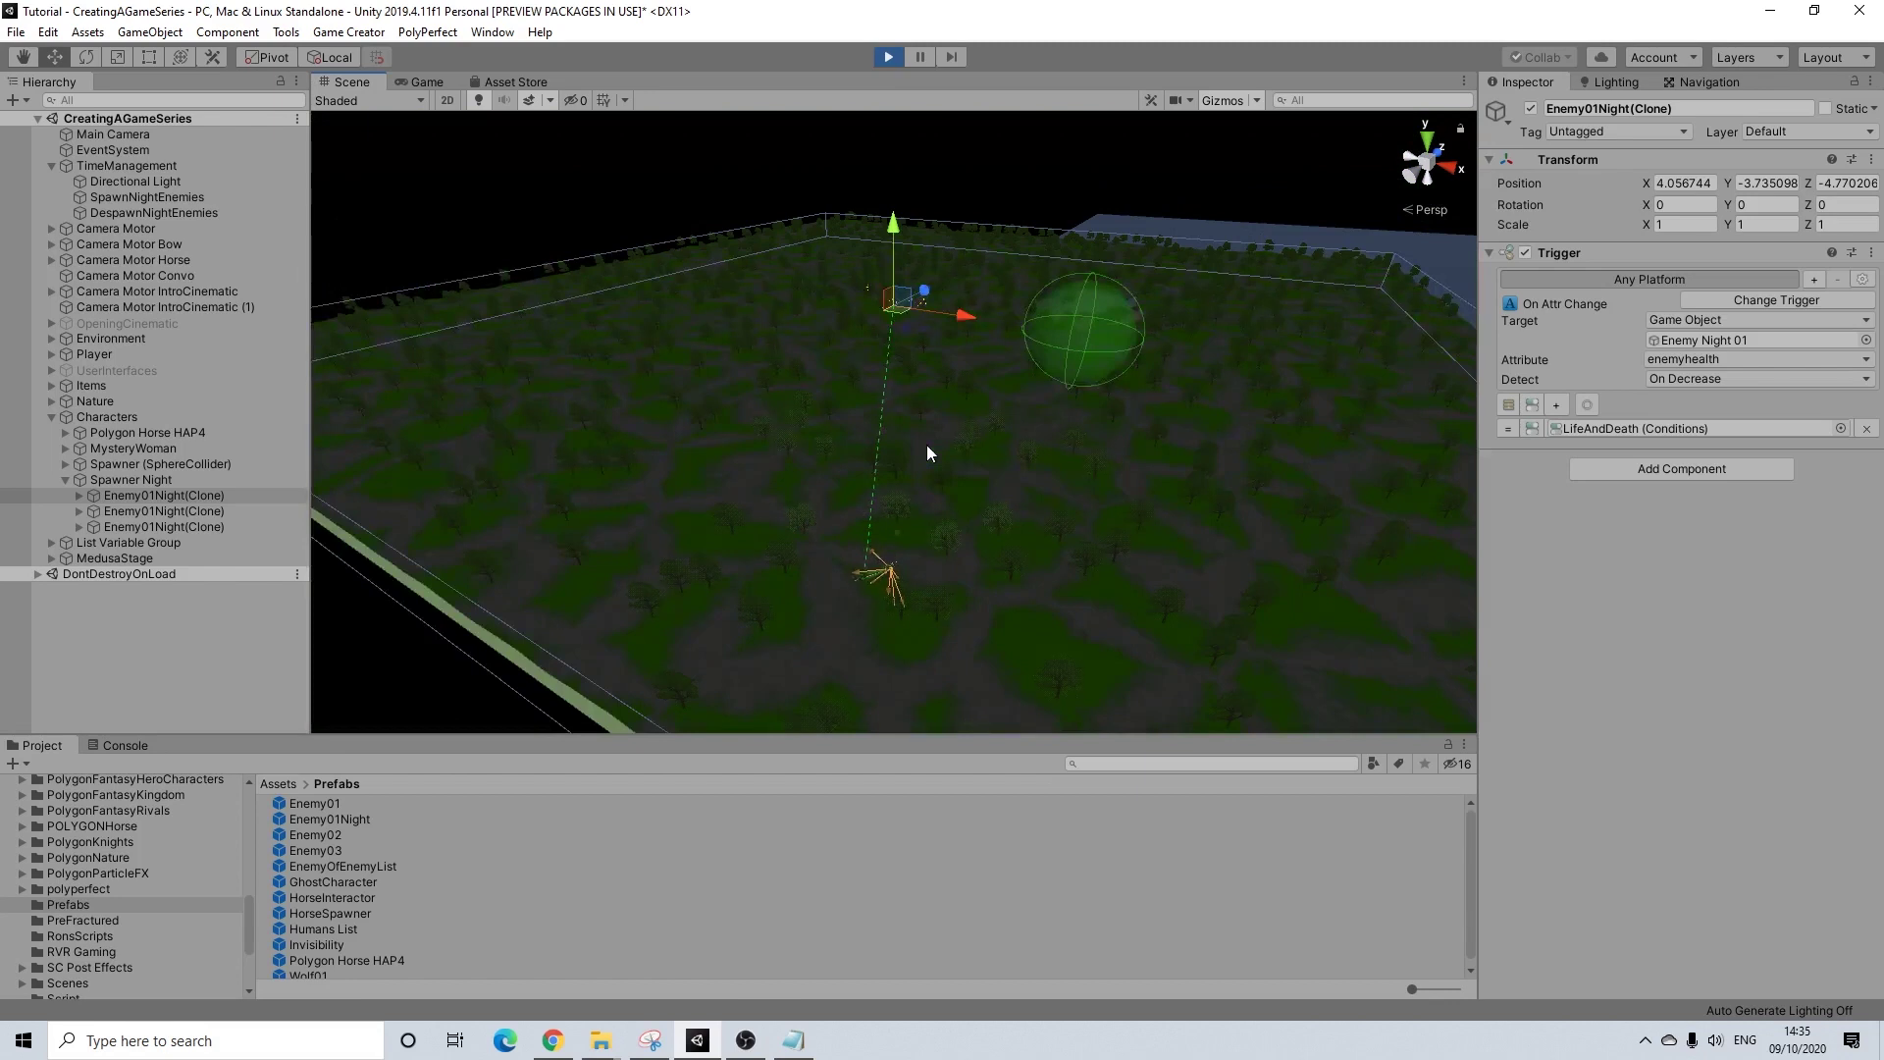
pyautogui.click(157, 531)
pyautogui.click(178, 507)
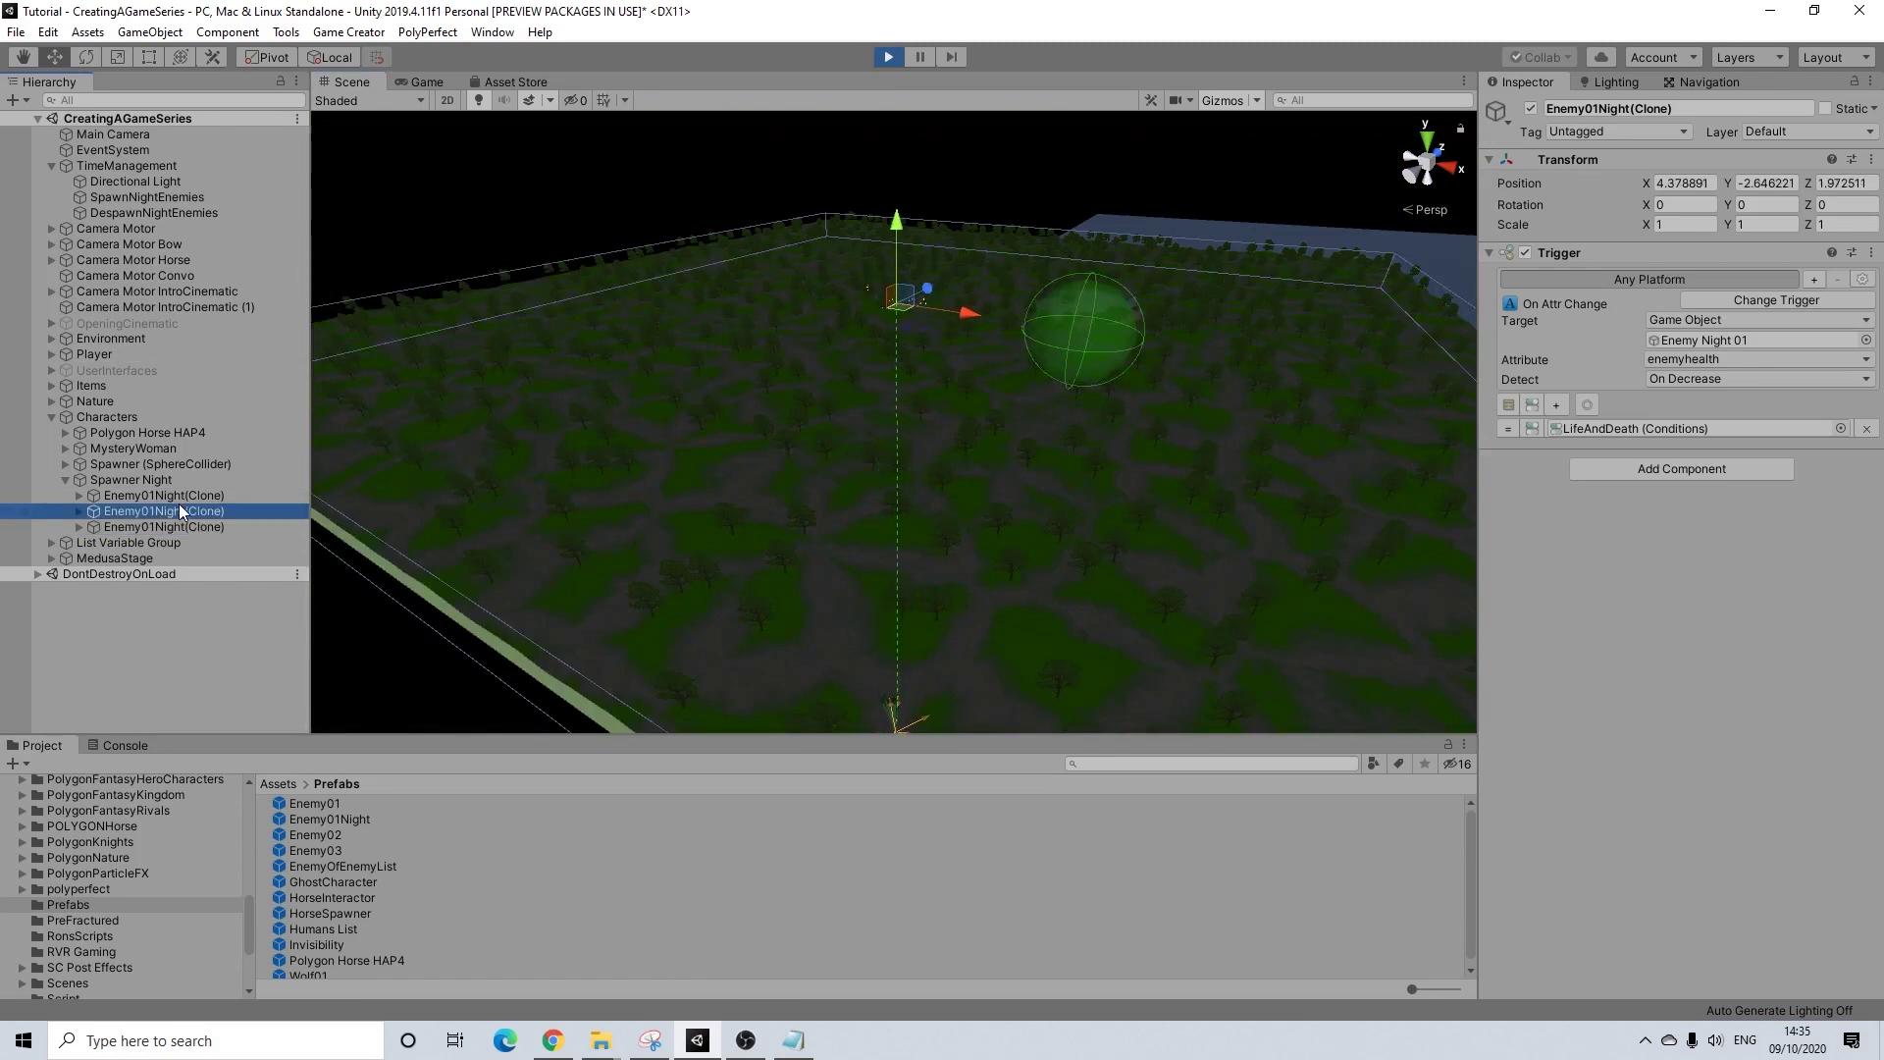
pyautogui.click(183, 494)
pyautogui.keyDown('ctrl'); pyautogui.click(175, 510); pyautogui.keyUp('ctrl')
pyautogui.keyDown('ctrl'); pyautogui.click(174, 523); pyautogui.keyUp('ctrl')
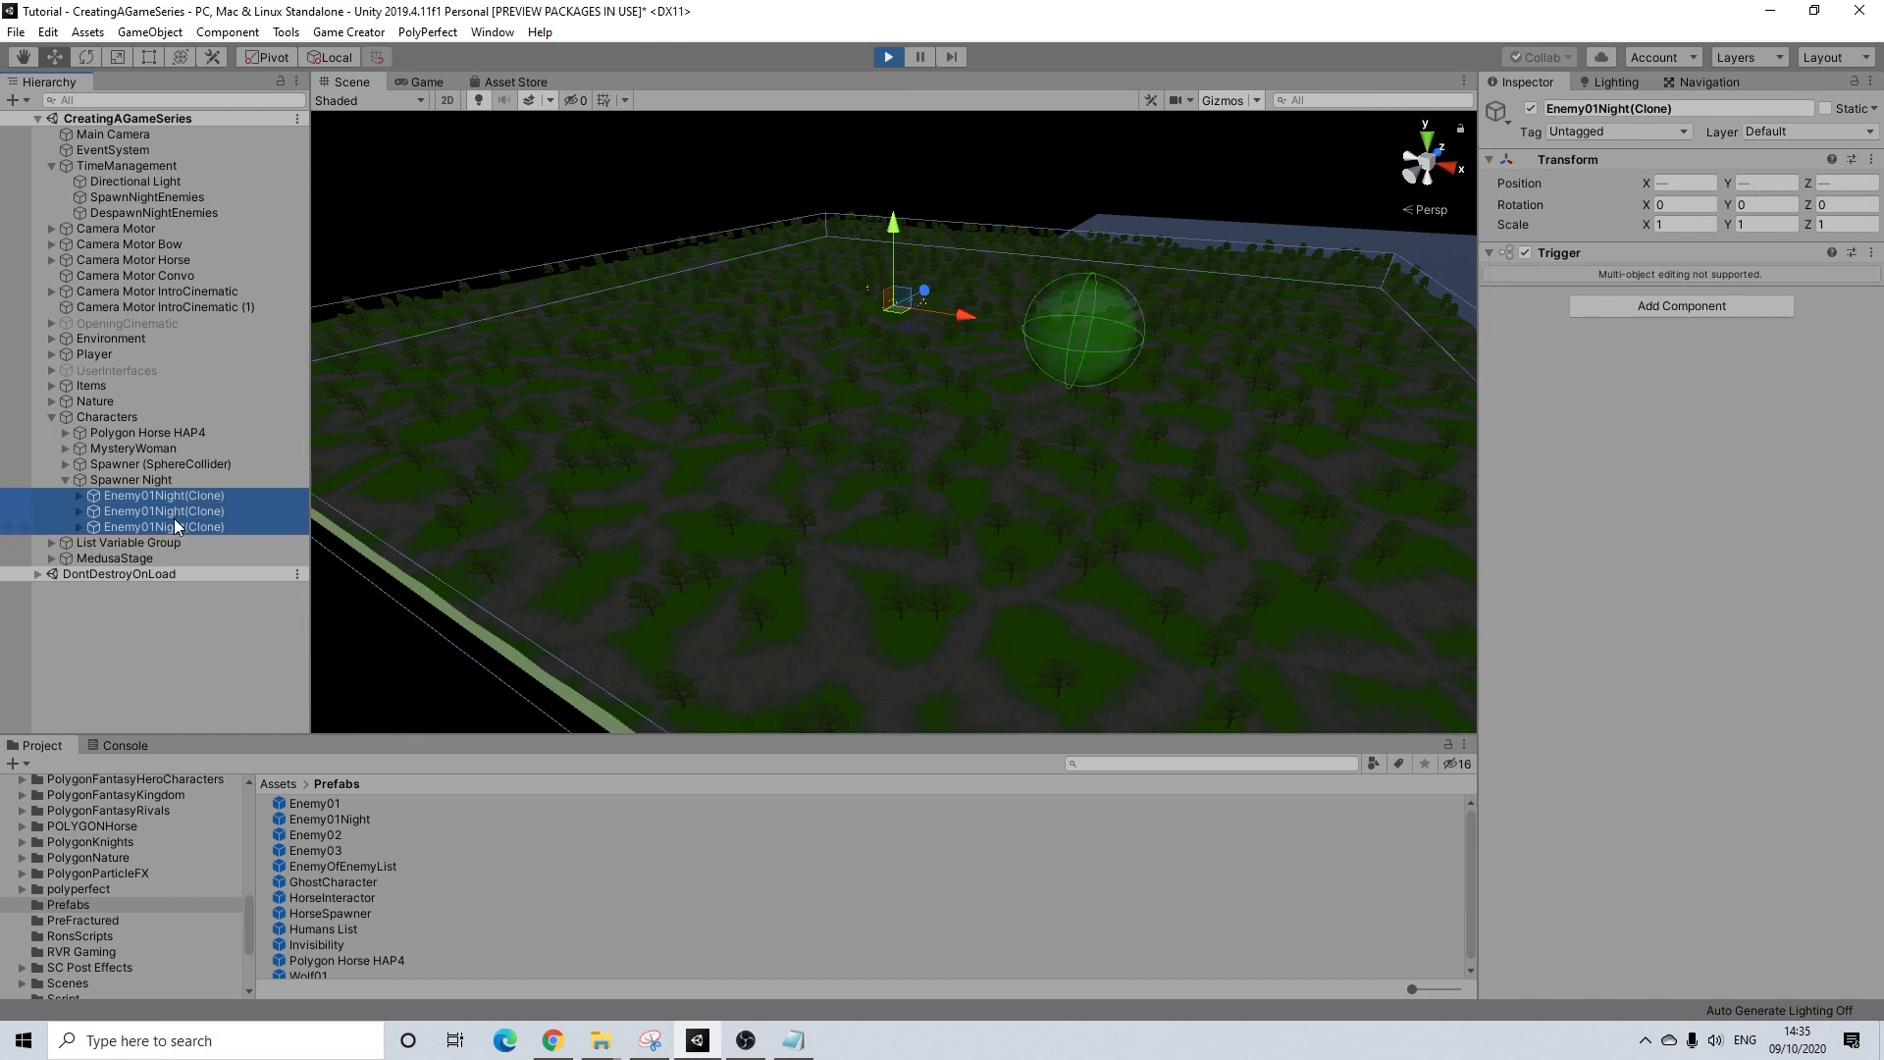
pyautogui.click(175, 509)
pyautogui.click(168, 523)
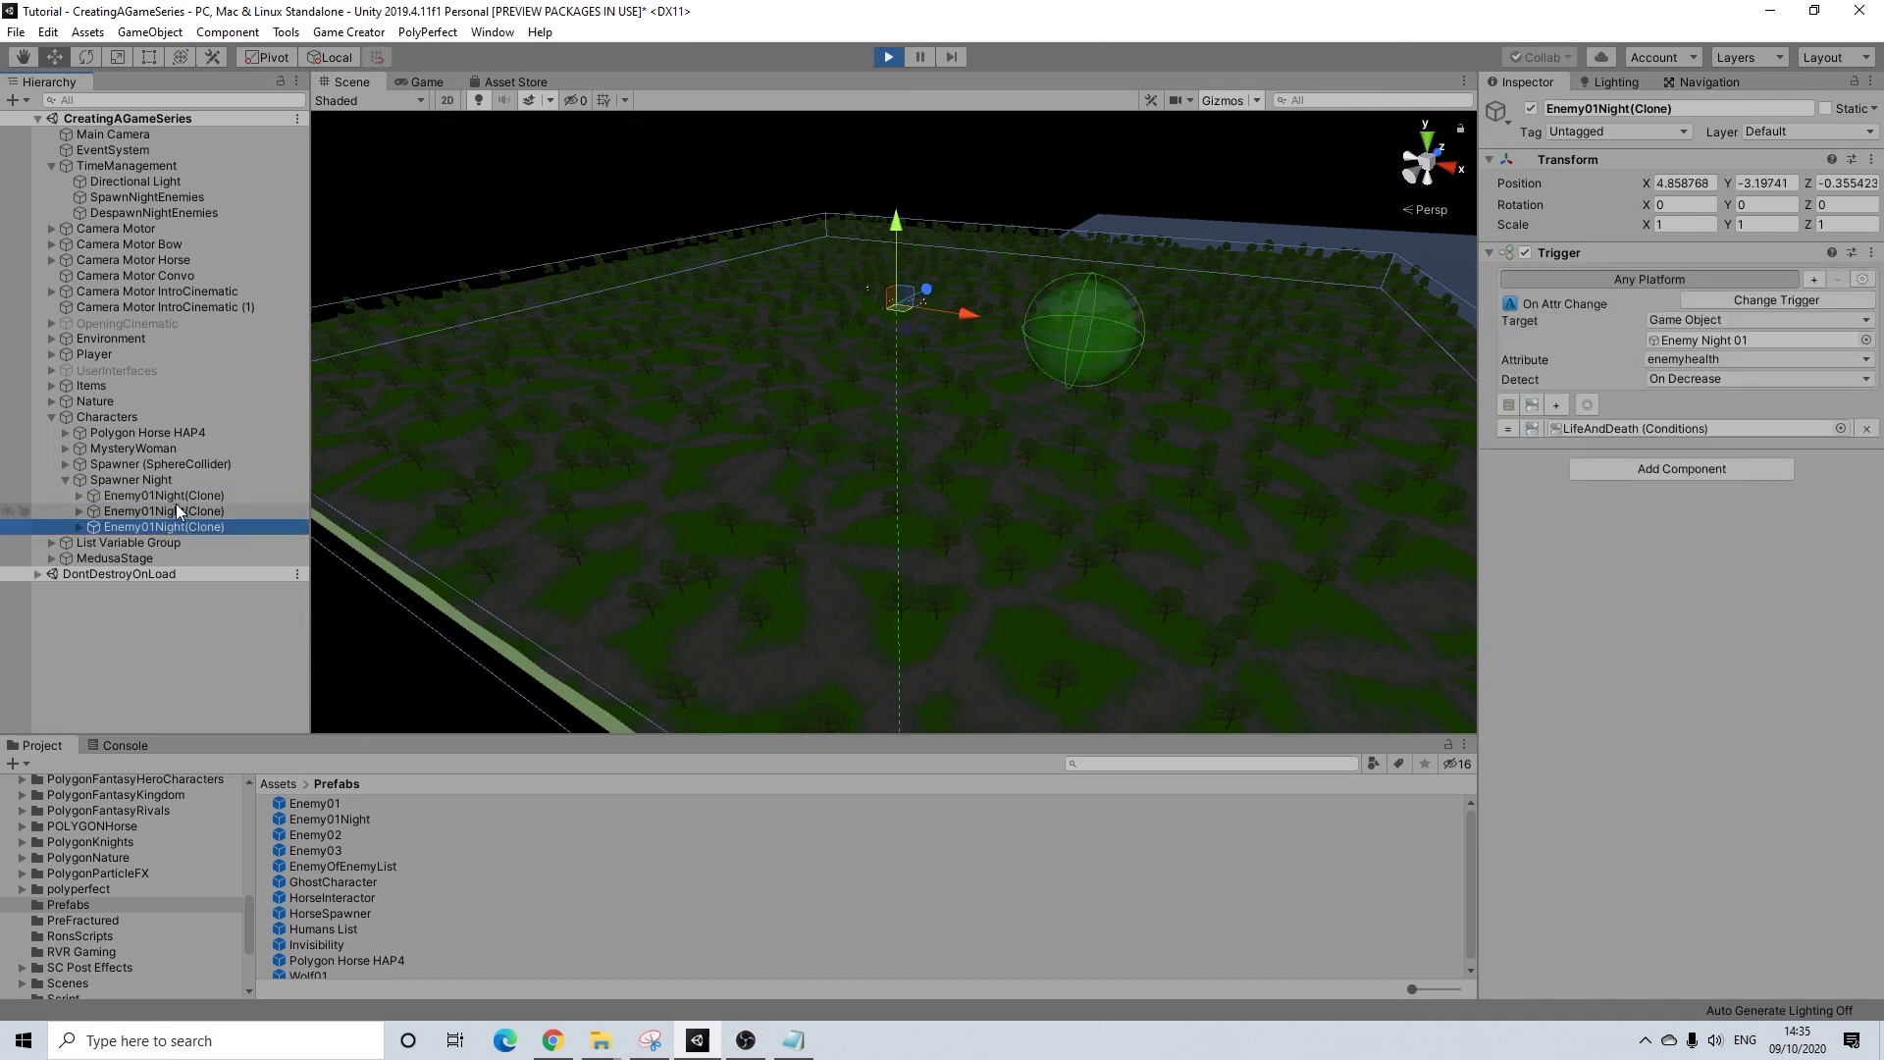
pyautogui.keyDown('ctrl'); pyautogui.click(174, 511); pyautogui.keyUp('ctrl')
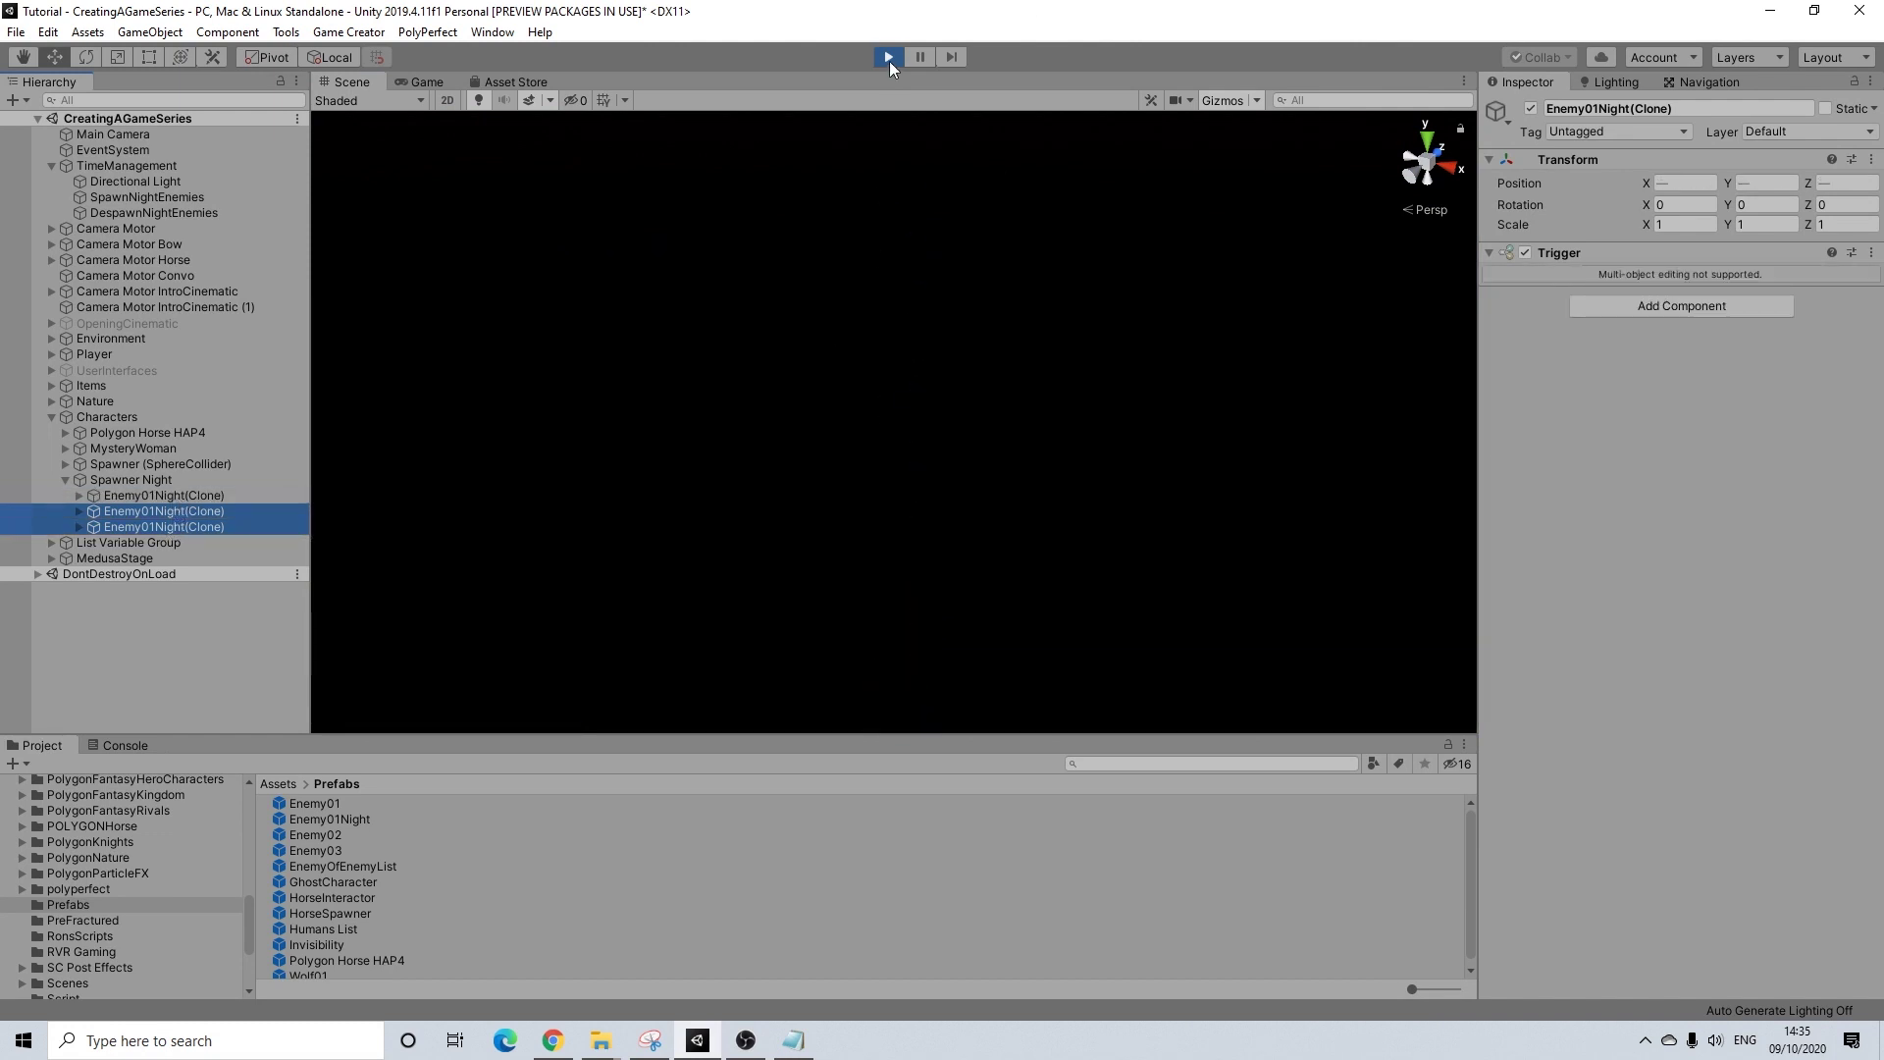
pyautogui.click(889, 59)
# - Set the Y position of the Enemy01Night prefab's root to 12
pyautogui.click(137, 480)
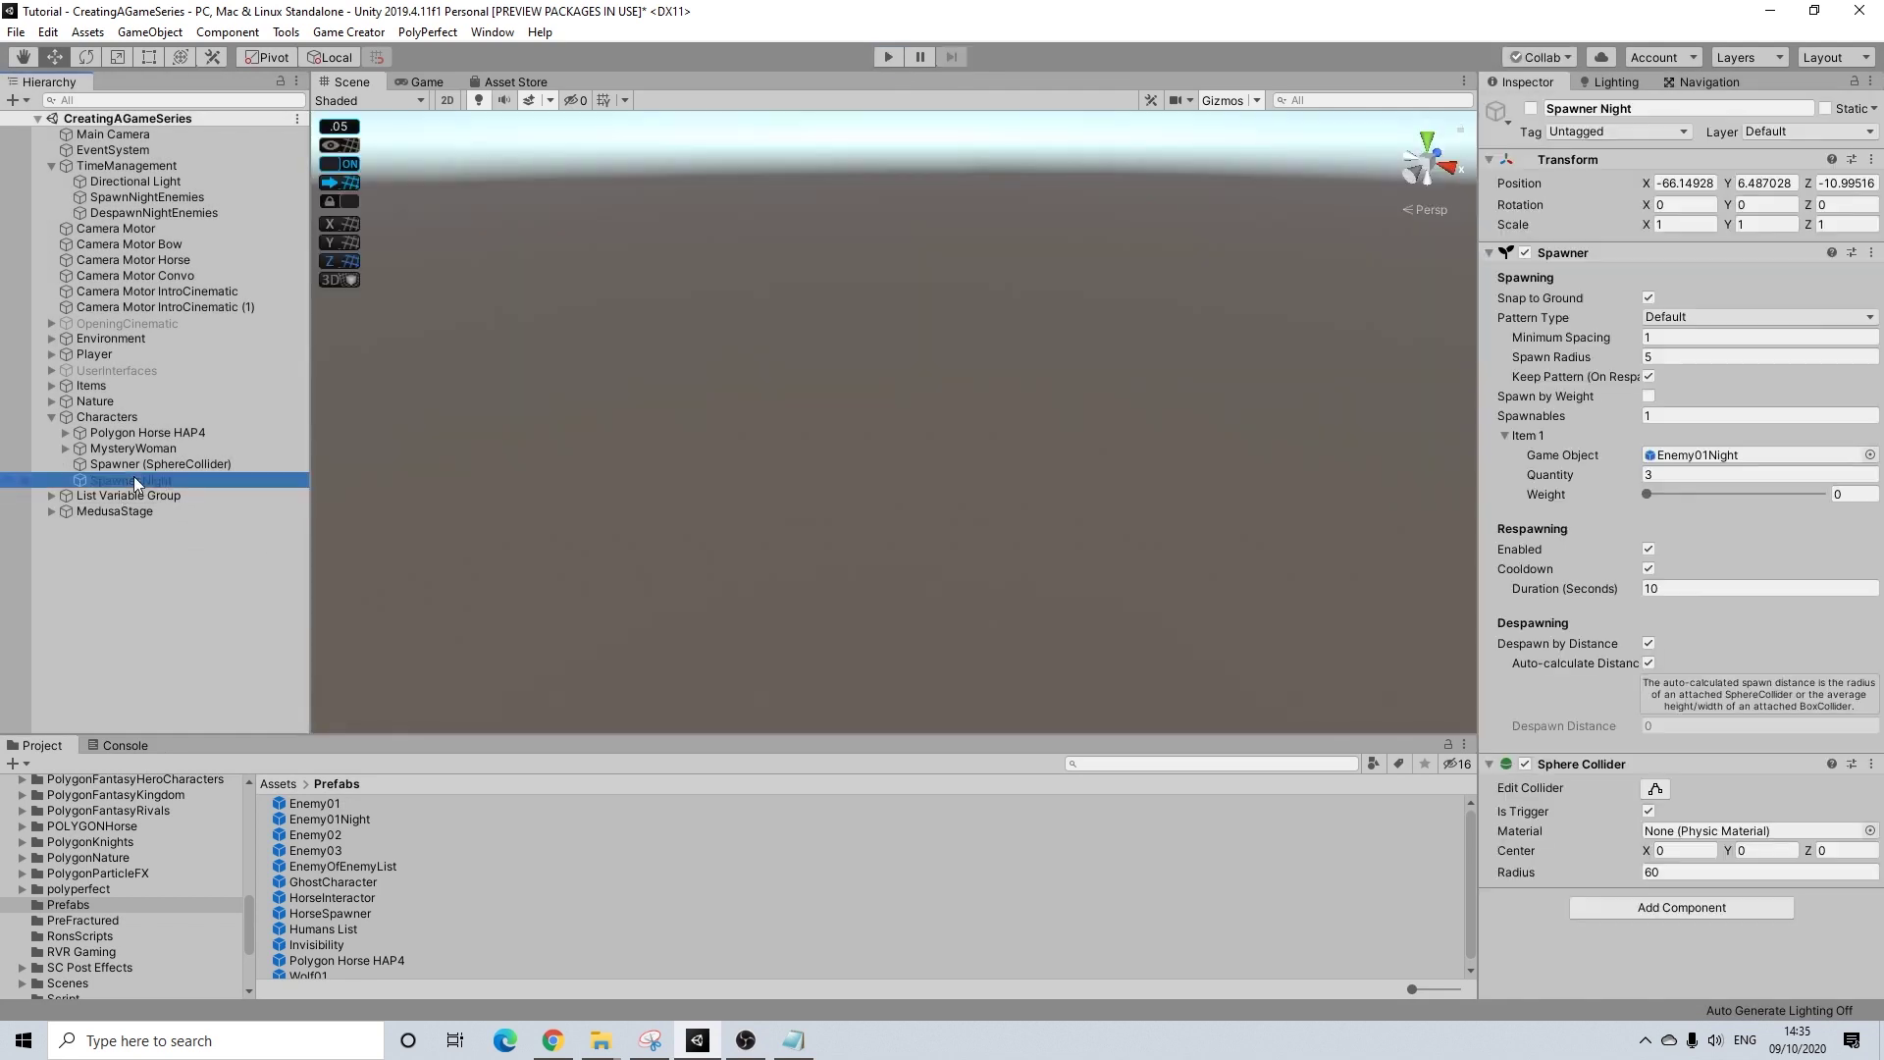
pyautogui.click(342, 817)
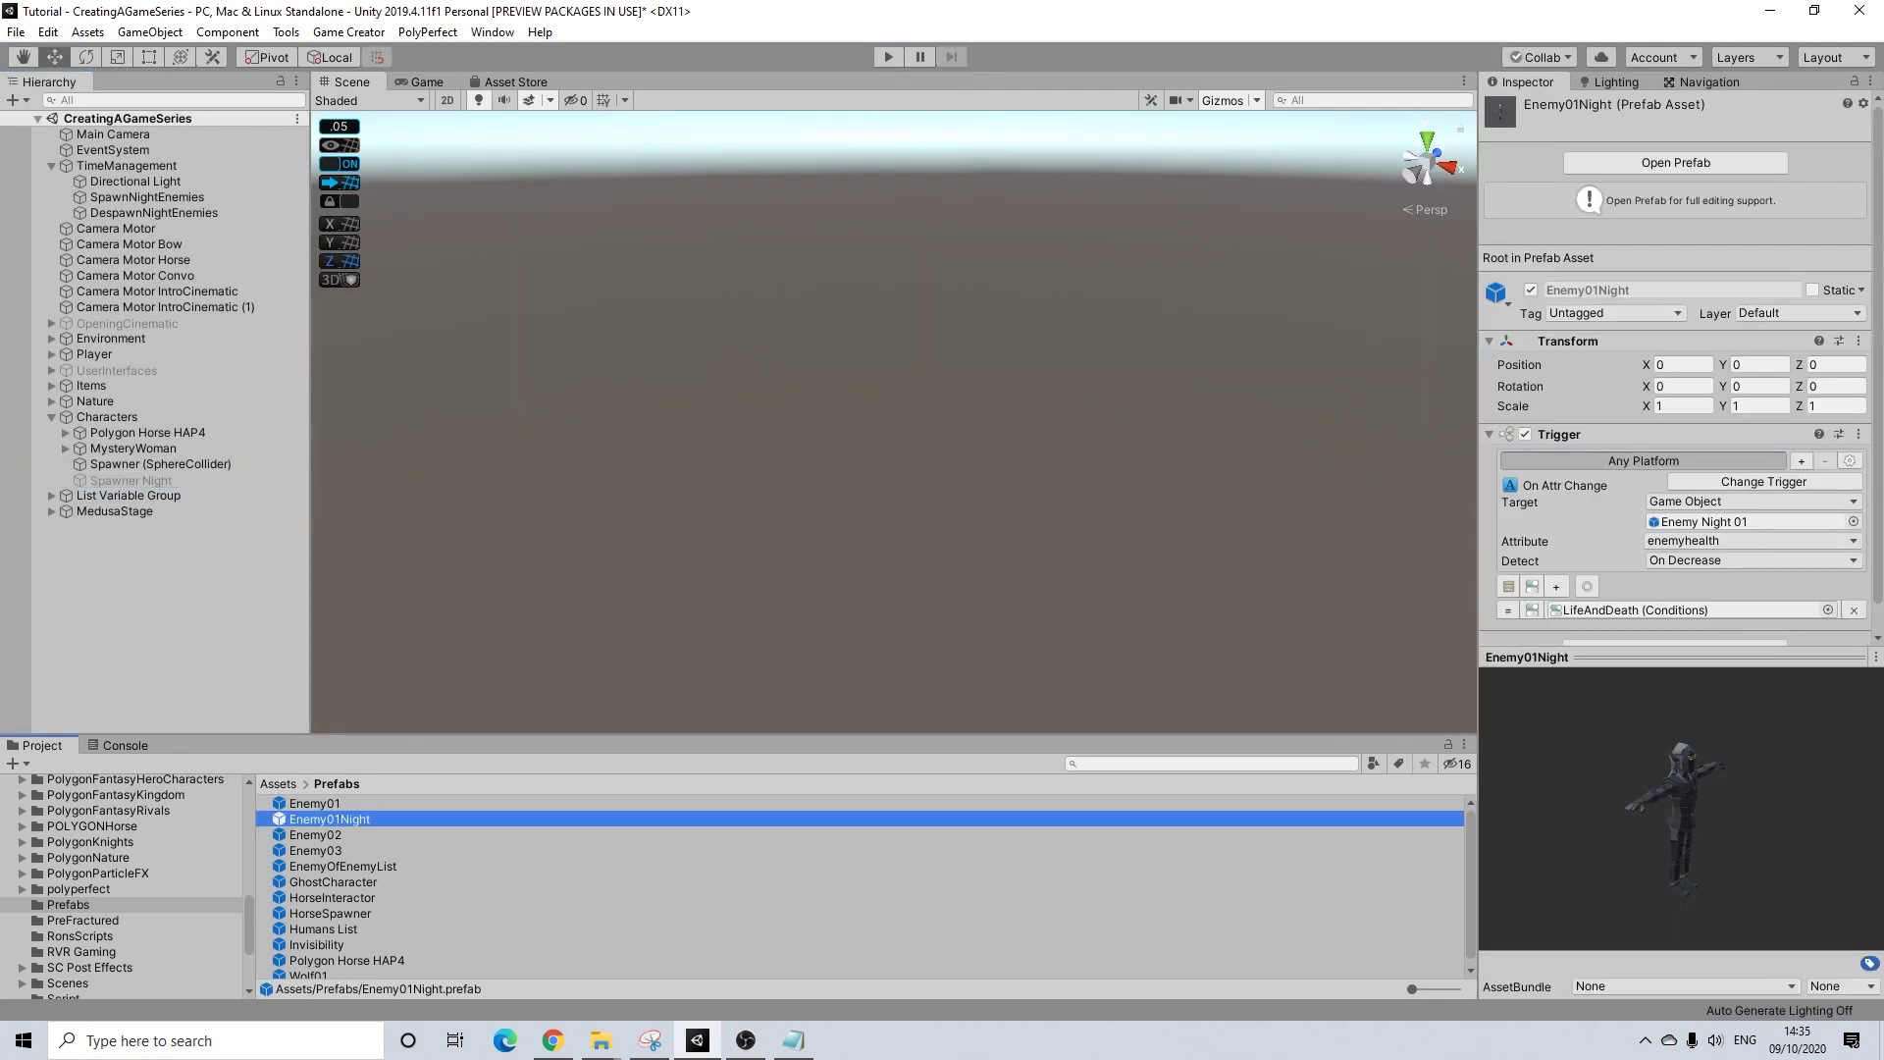
pyautogui.click(1755, 360)
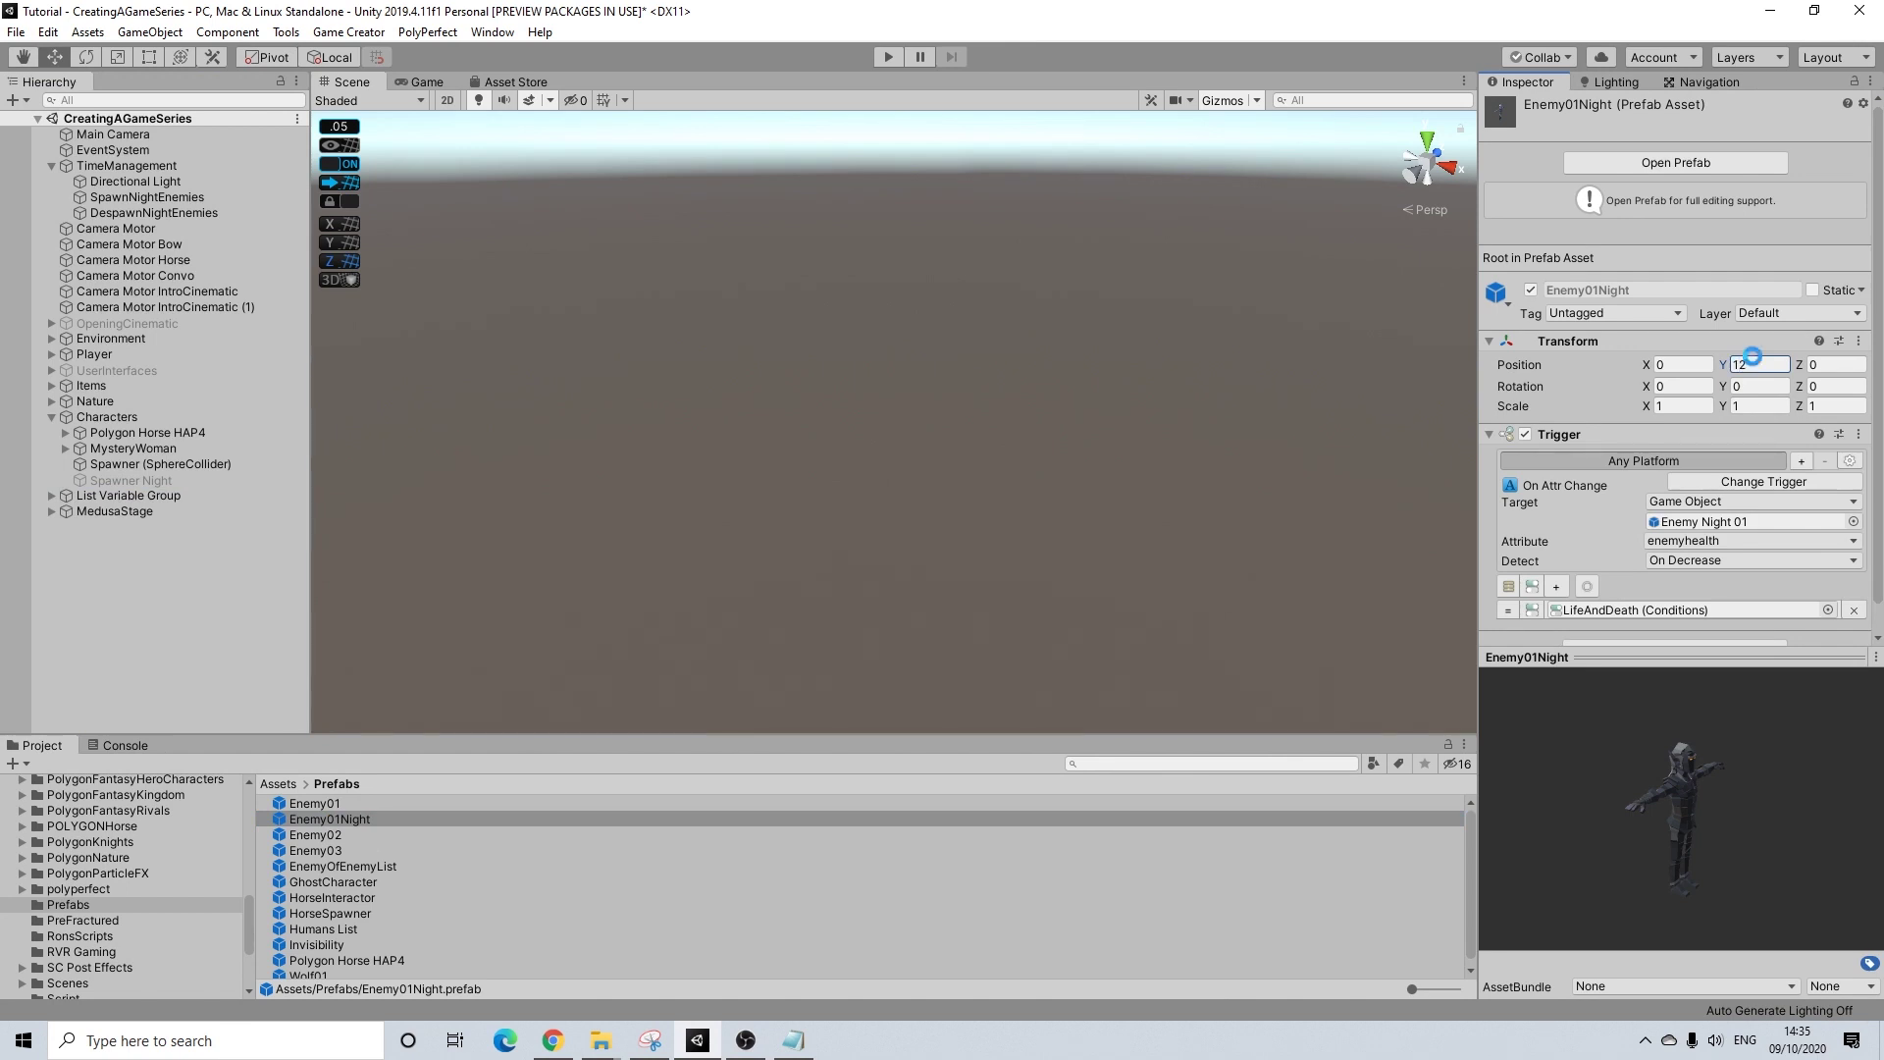
# - Play-test the raised prefab, running the character across the meadow to the dirt path until nightfall spawns the enemies
pyautogui.click(883, 56)
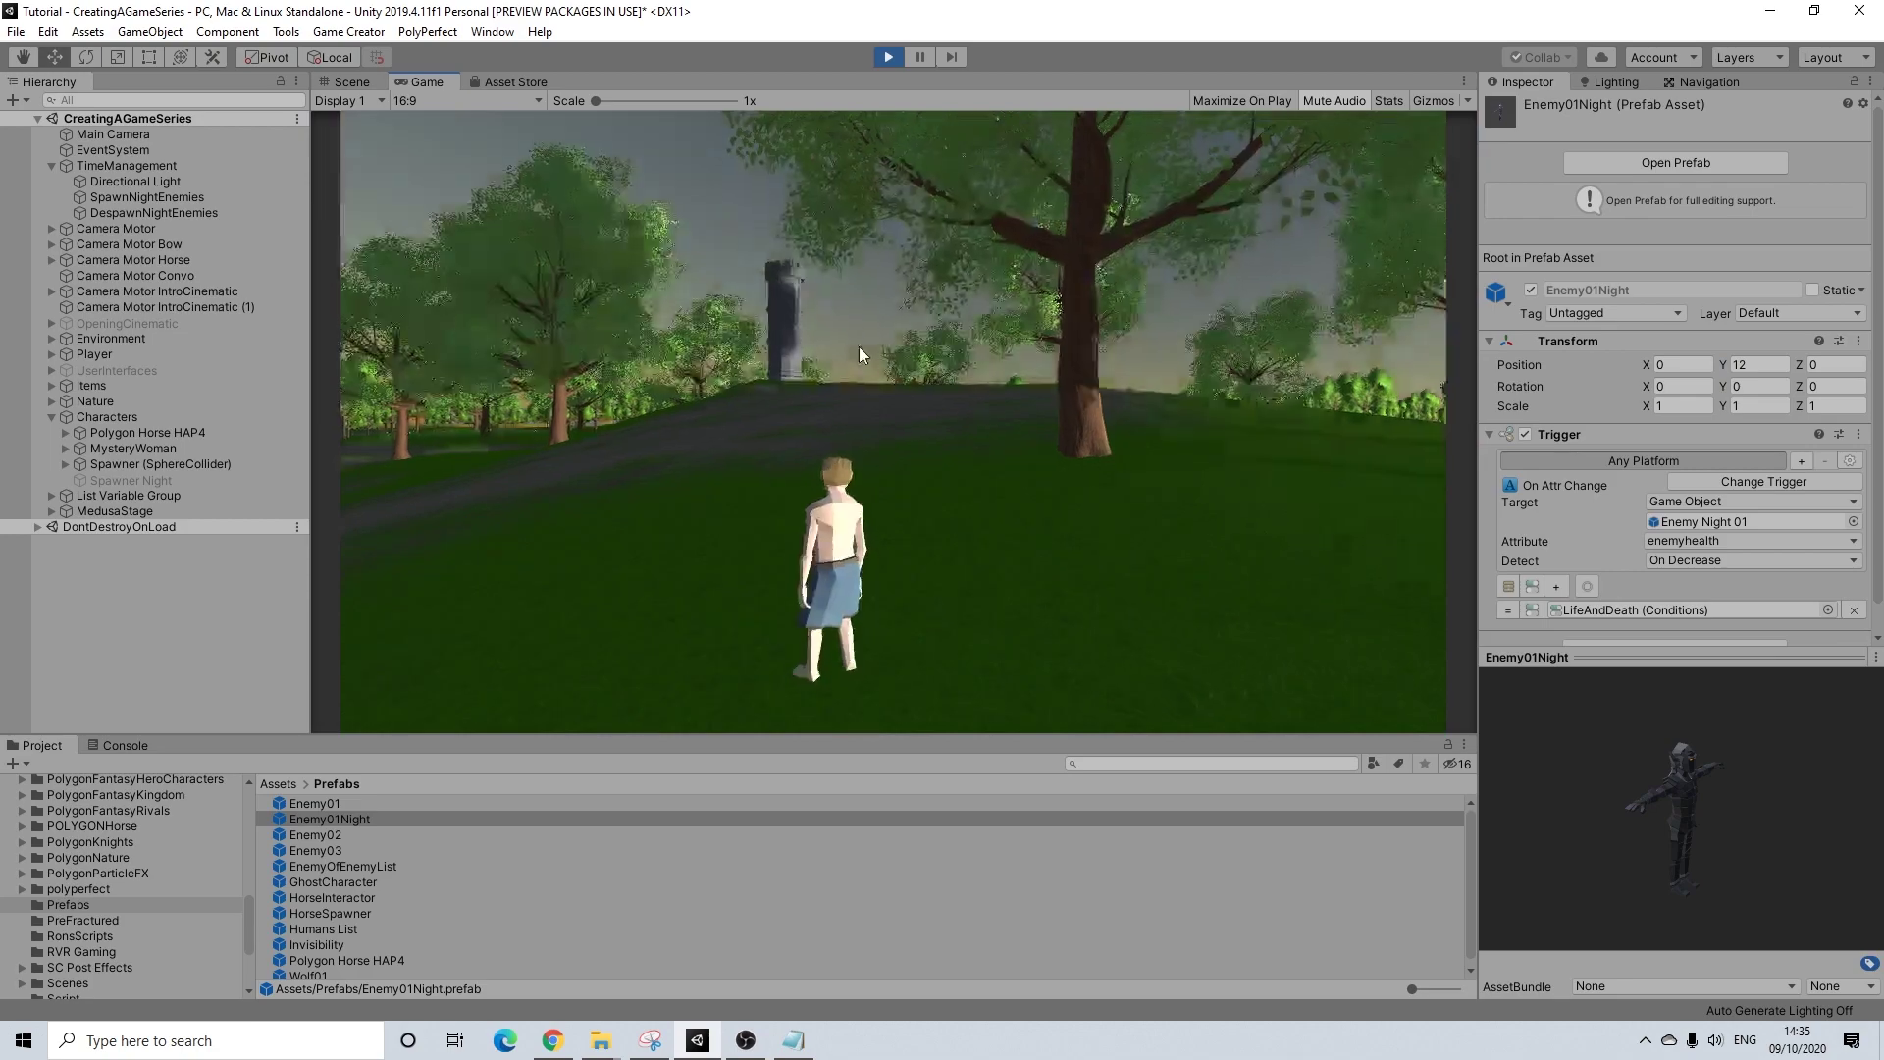
pyautogui.press('w')
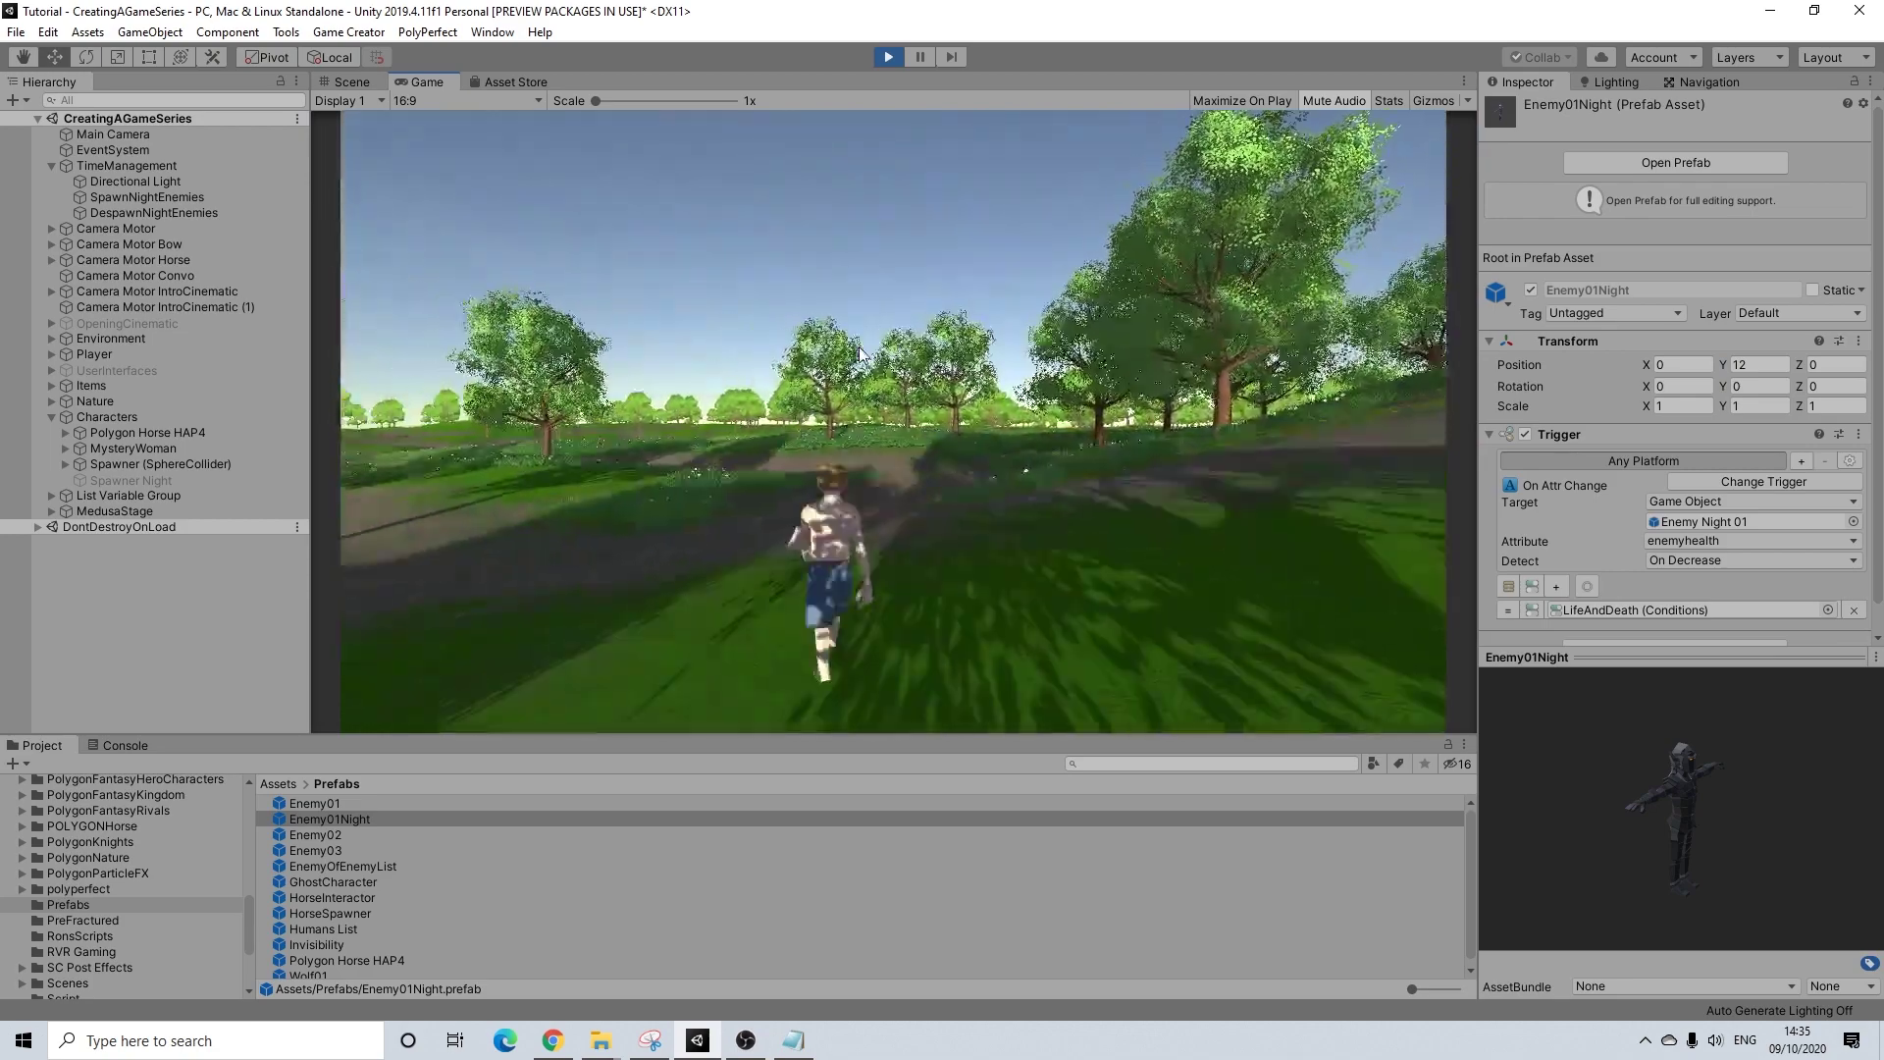
pyautogui.press('w')
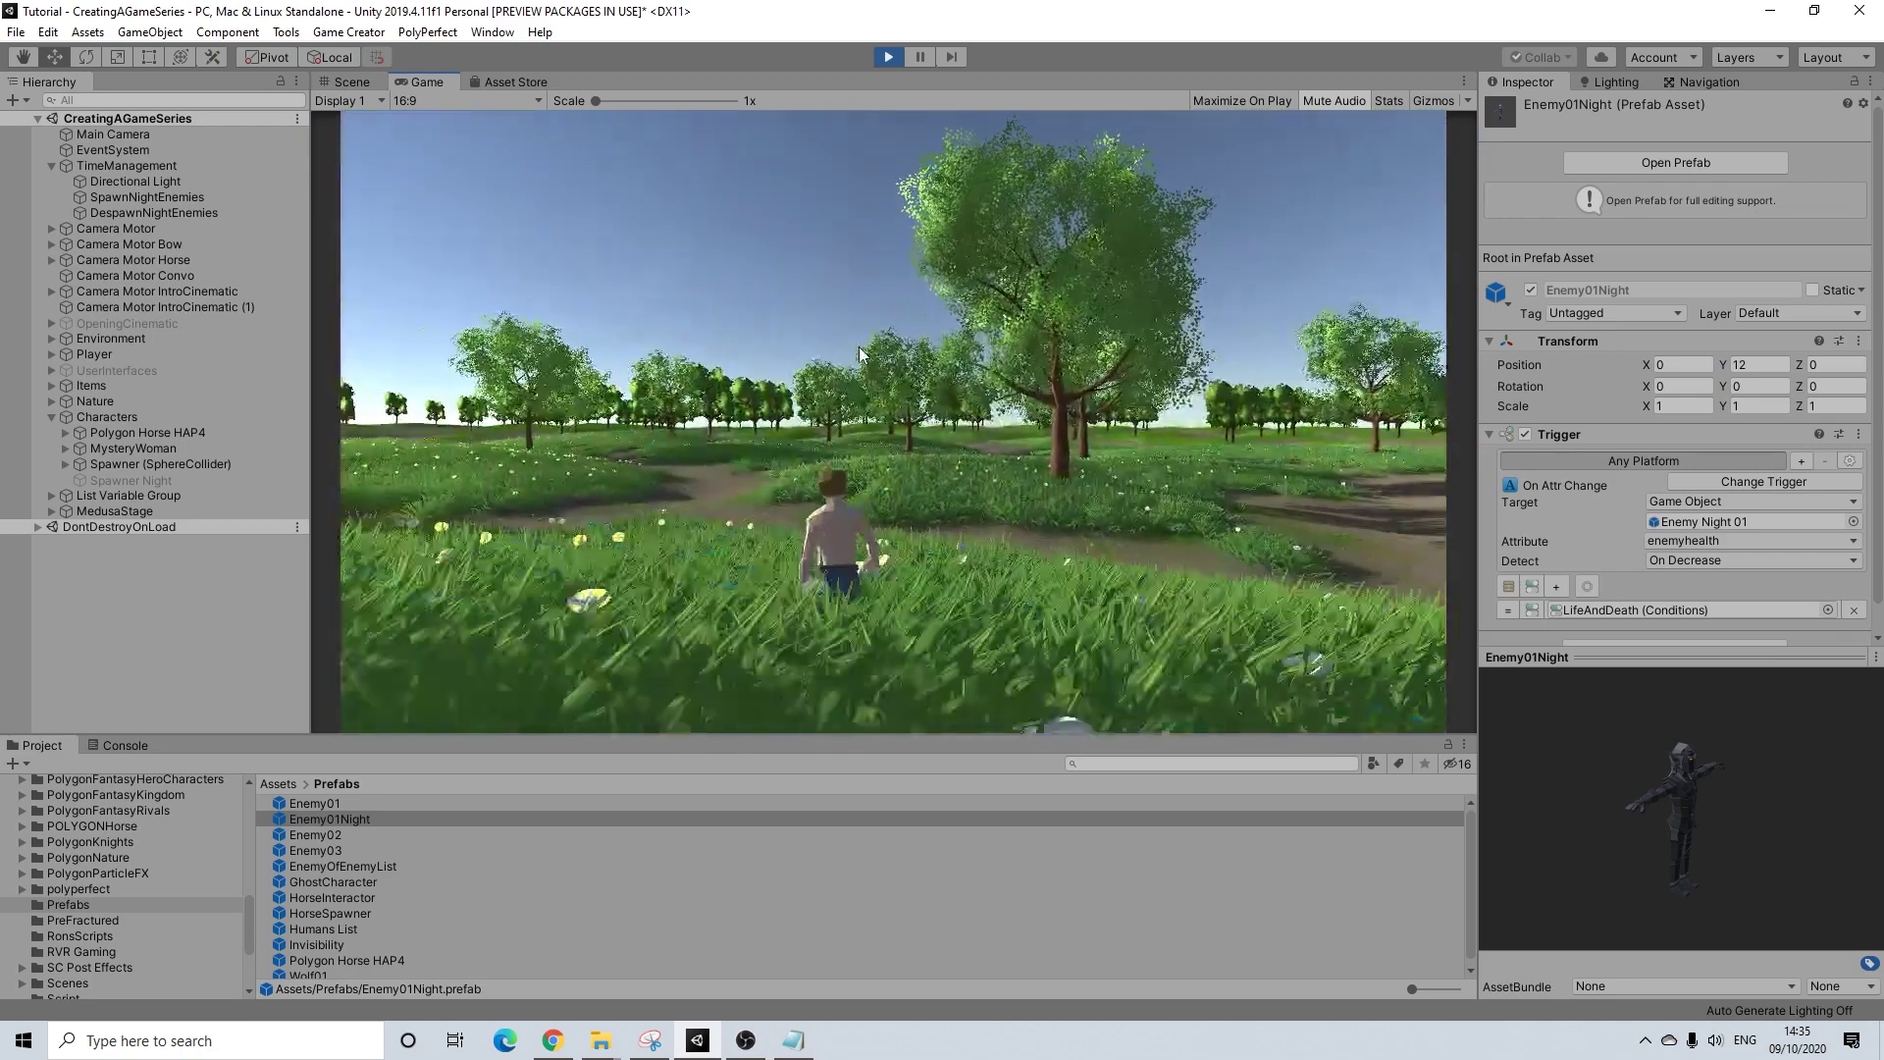
pyautogui.press('w')
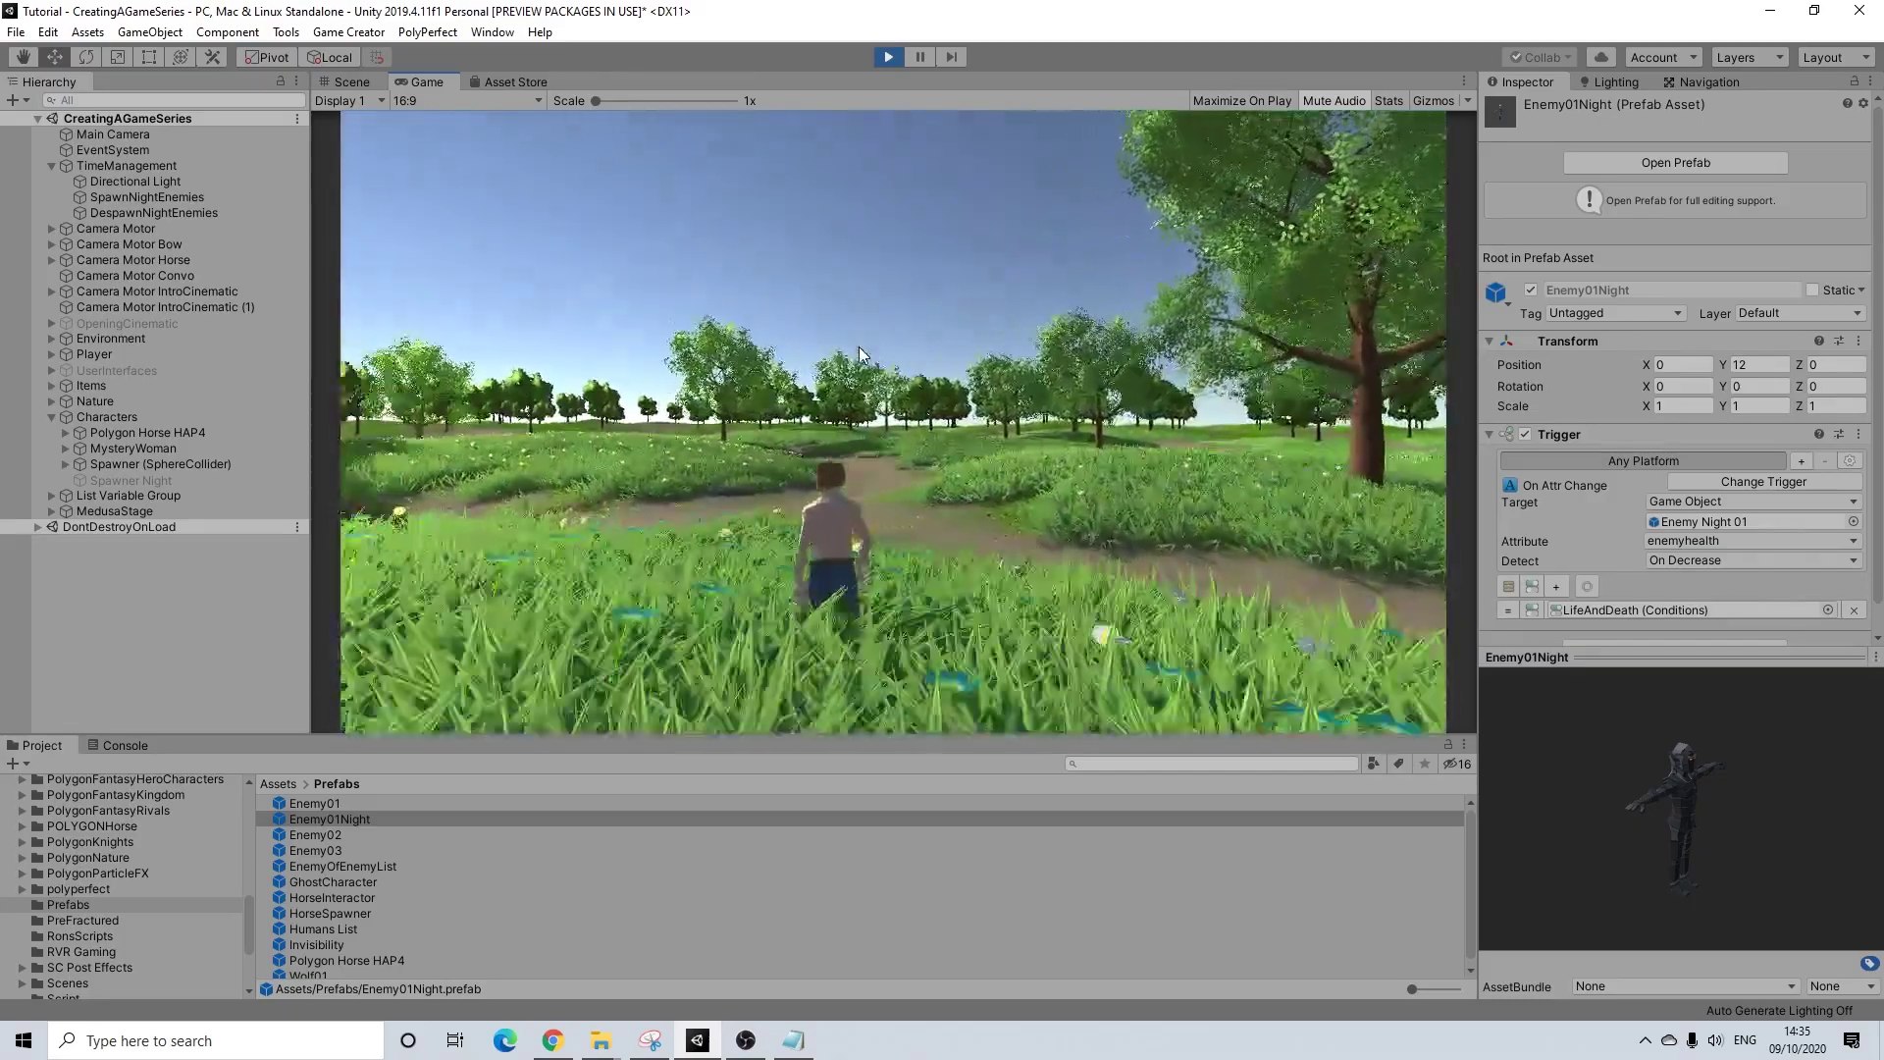
pyautogui.press('w')
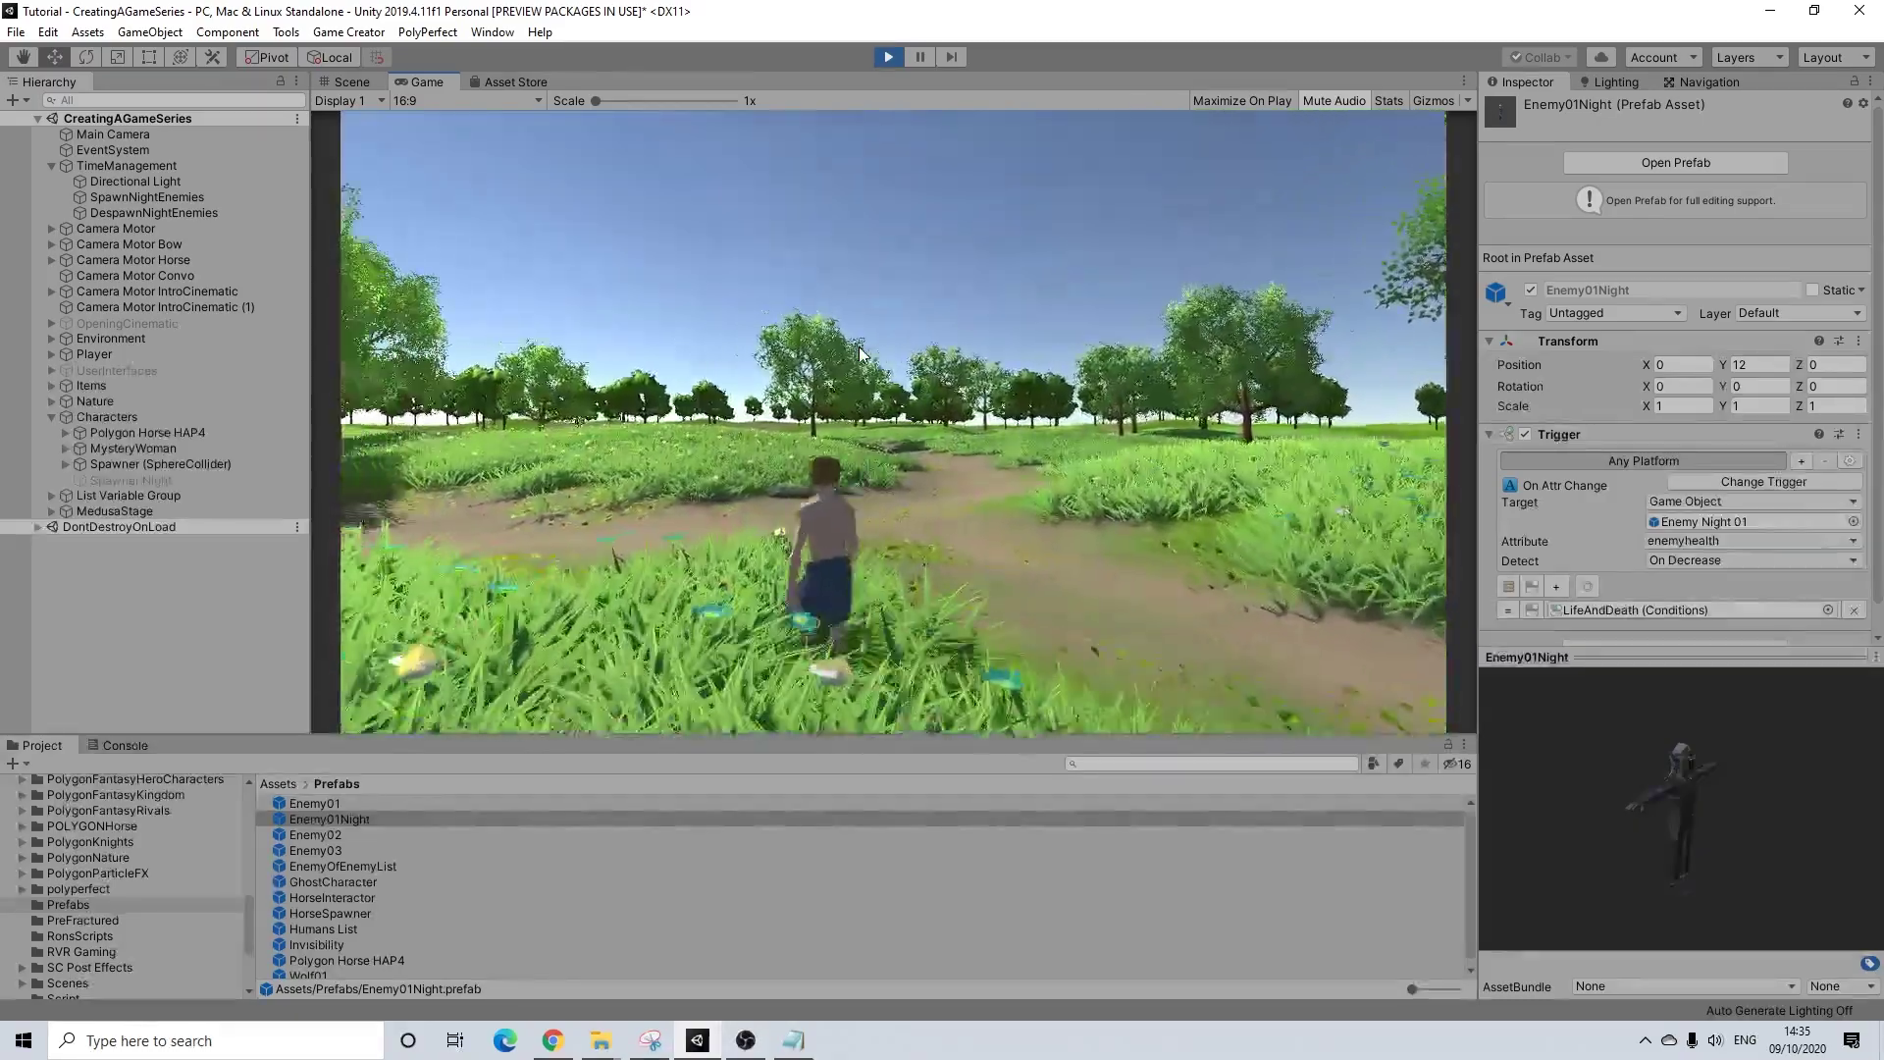
pyautogui.press('w')
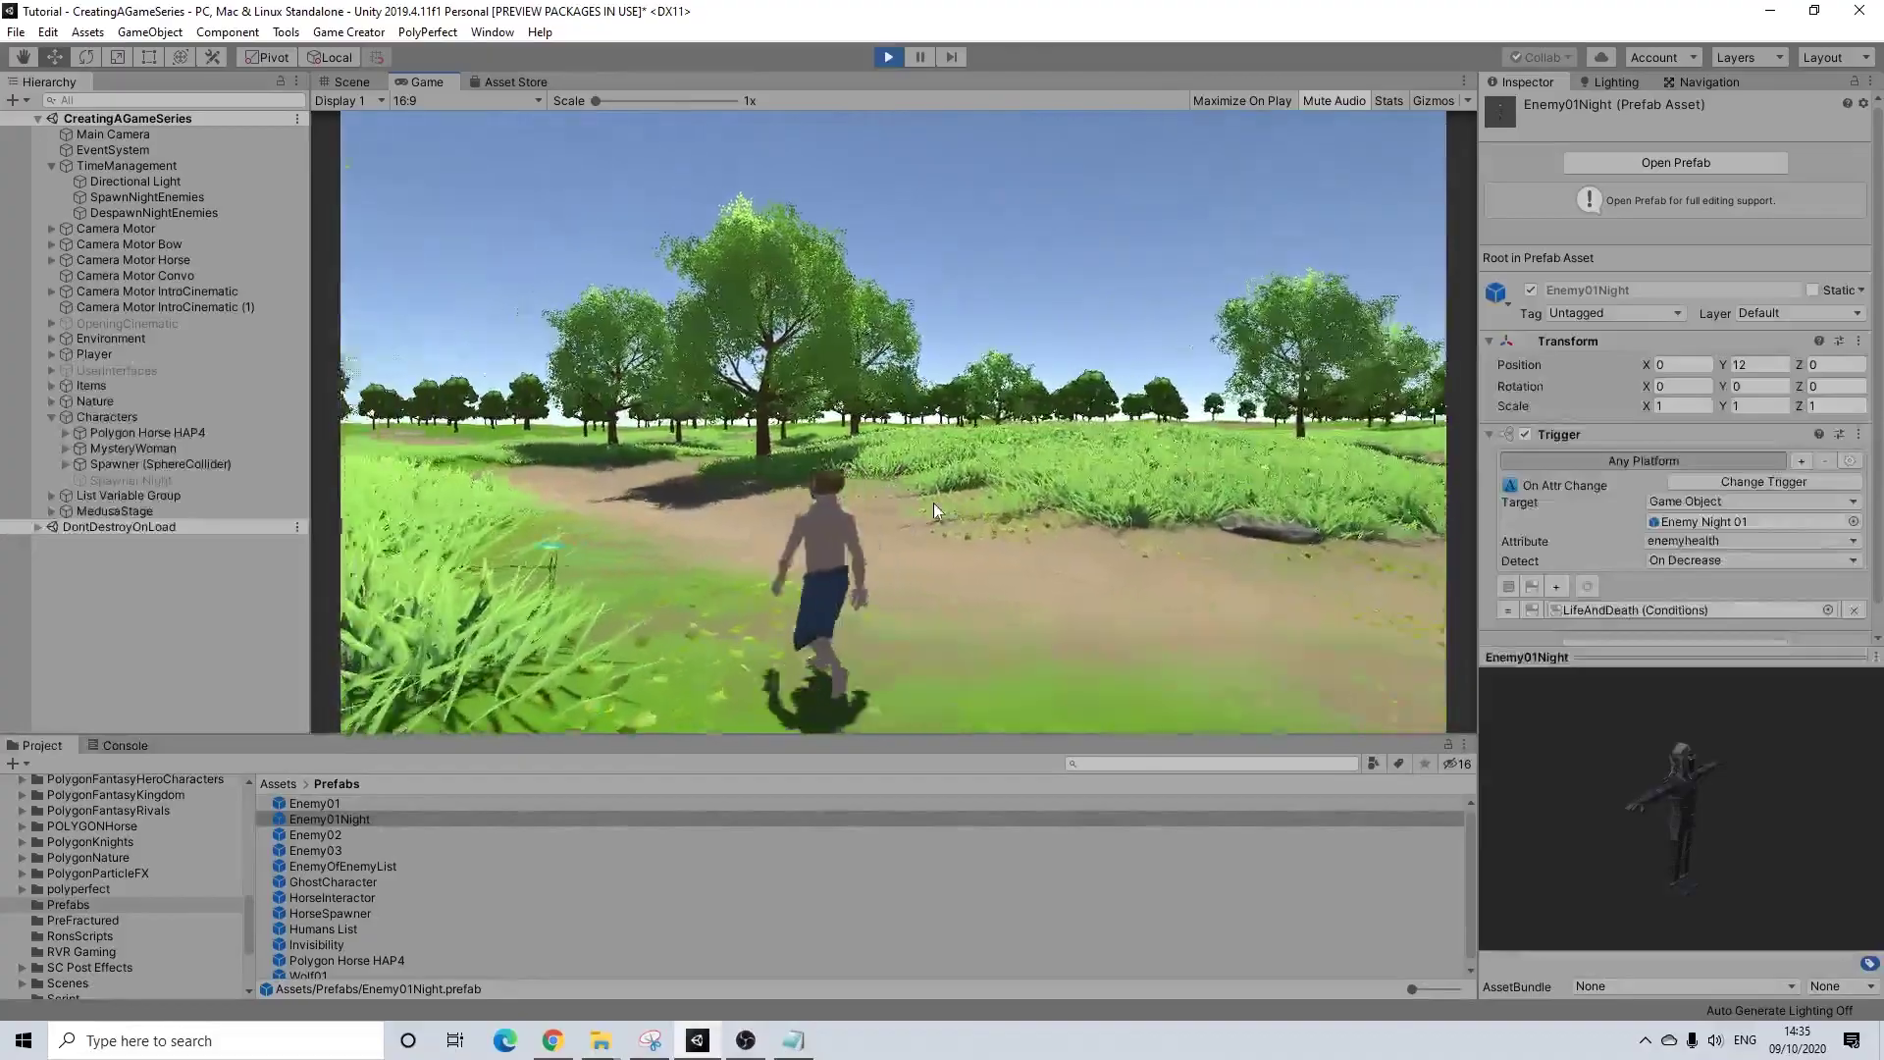
pyautogui.press('w')
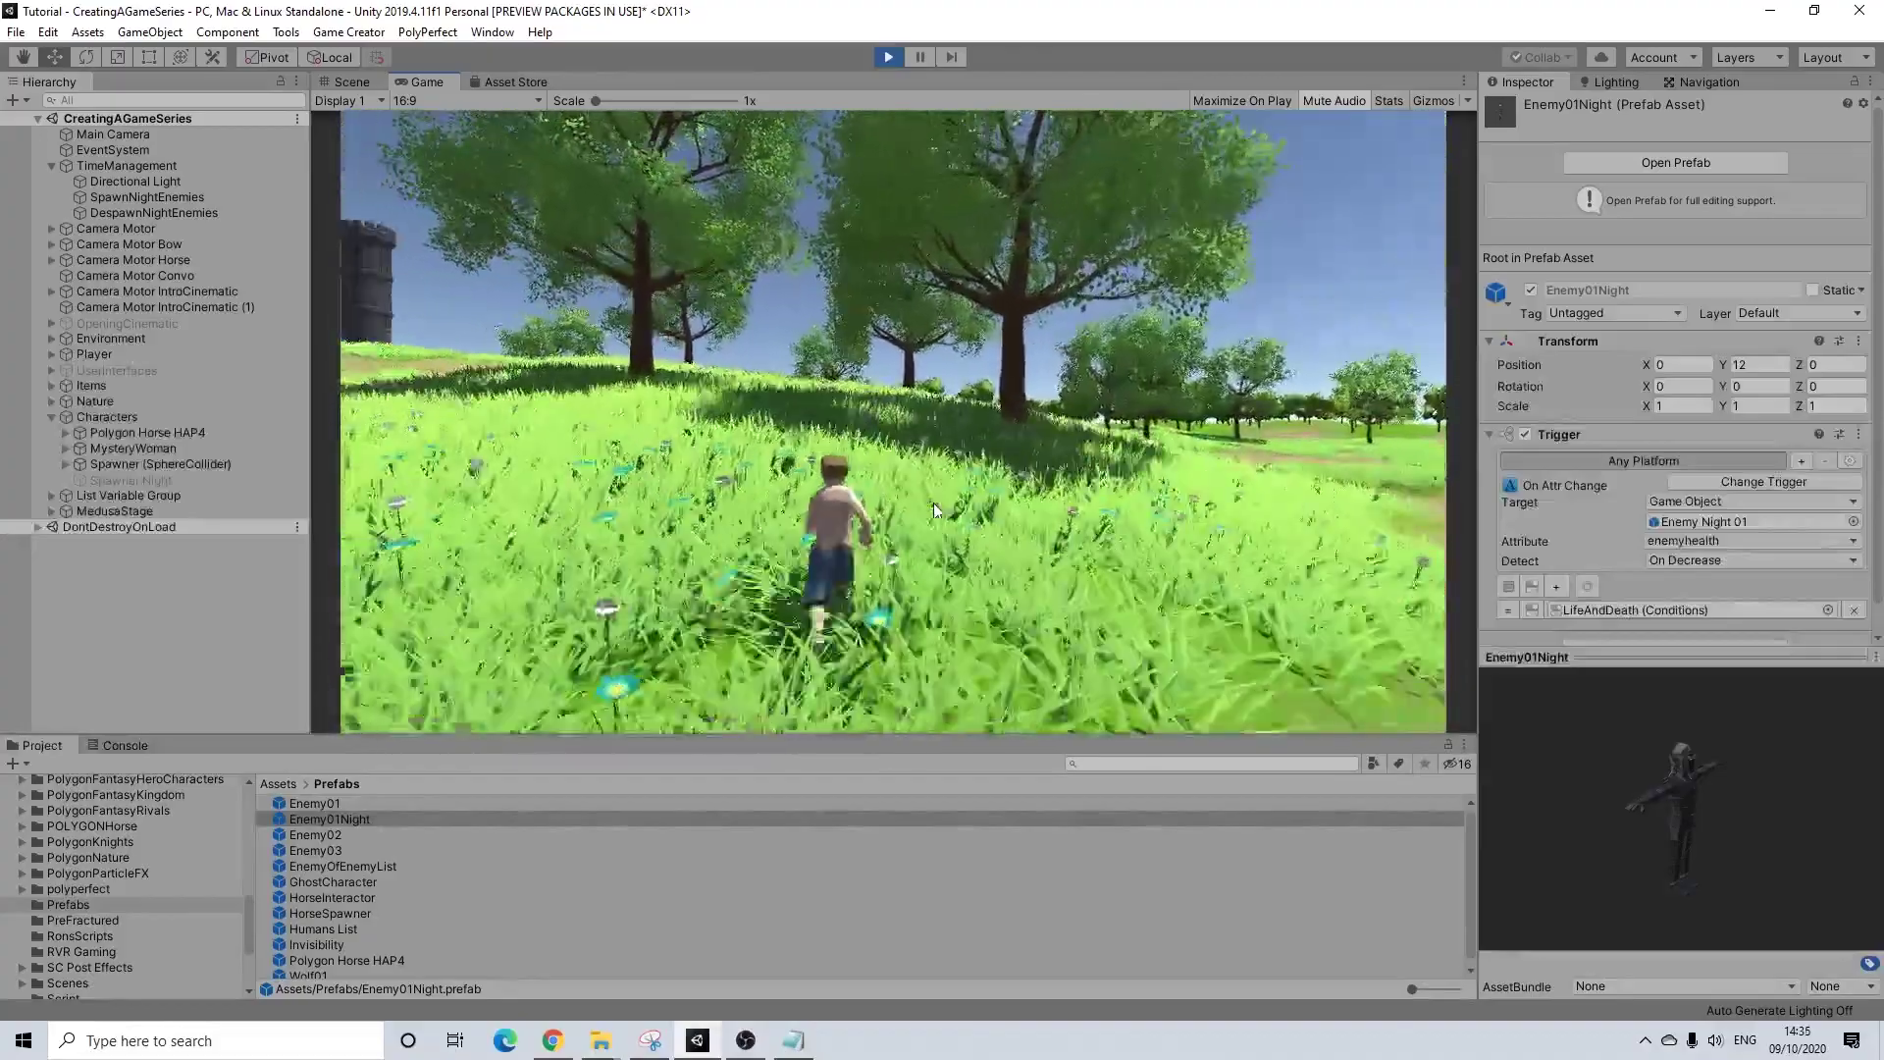
pyautogui.press('w')
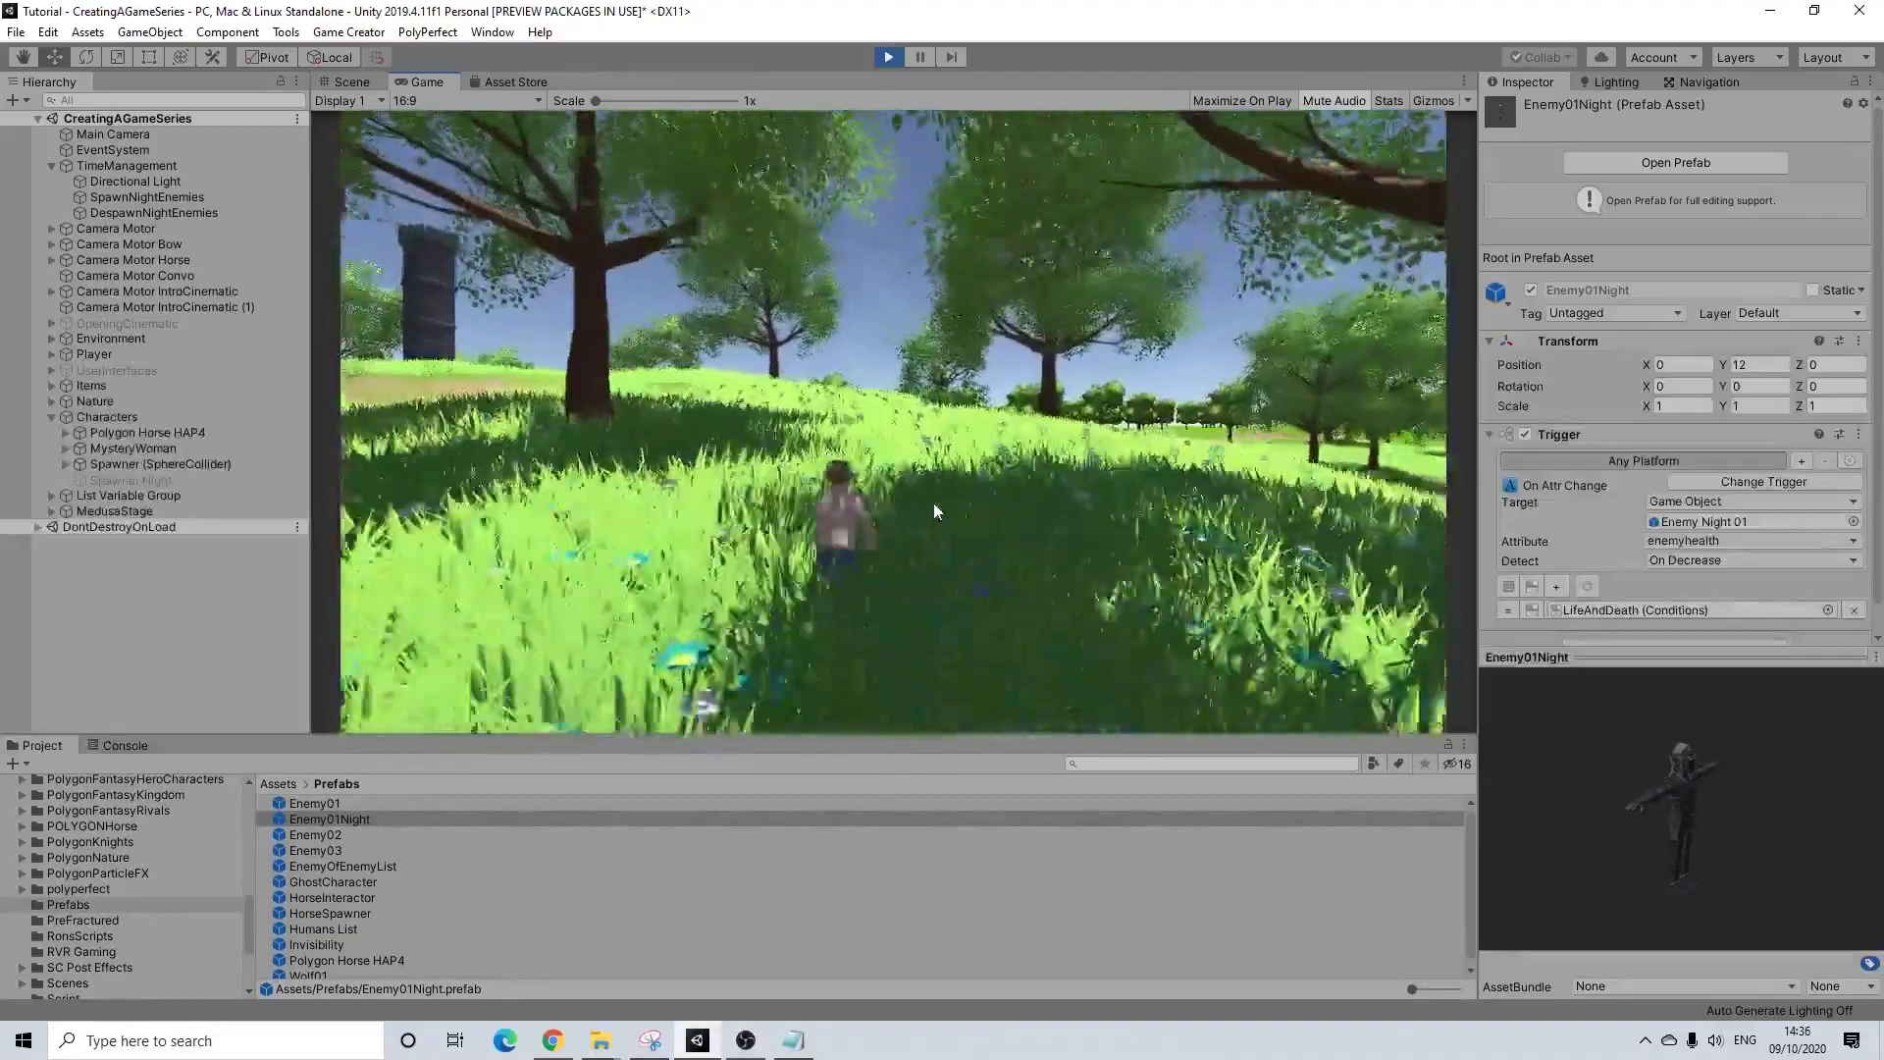
pyautogui.press('w')
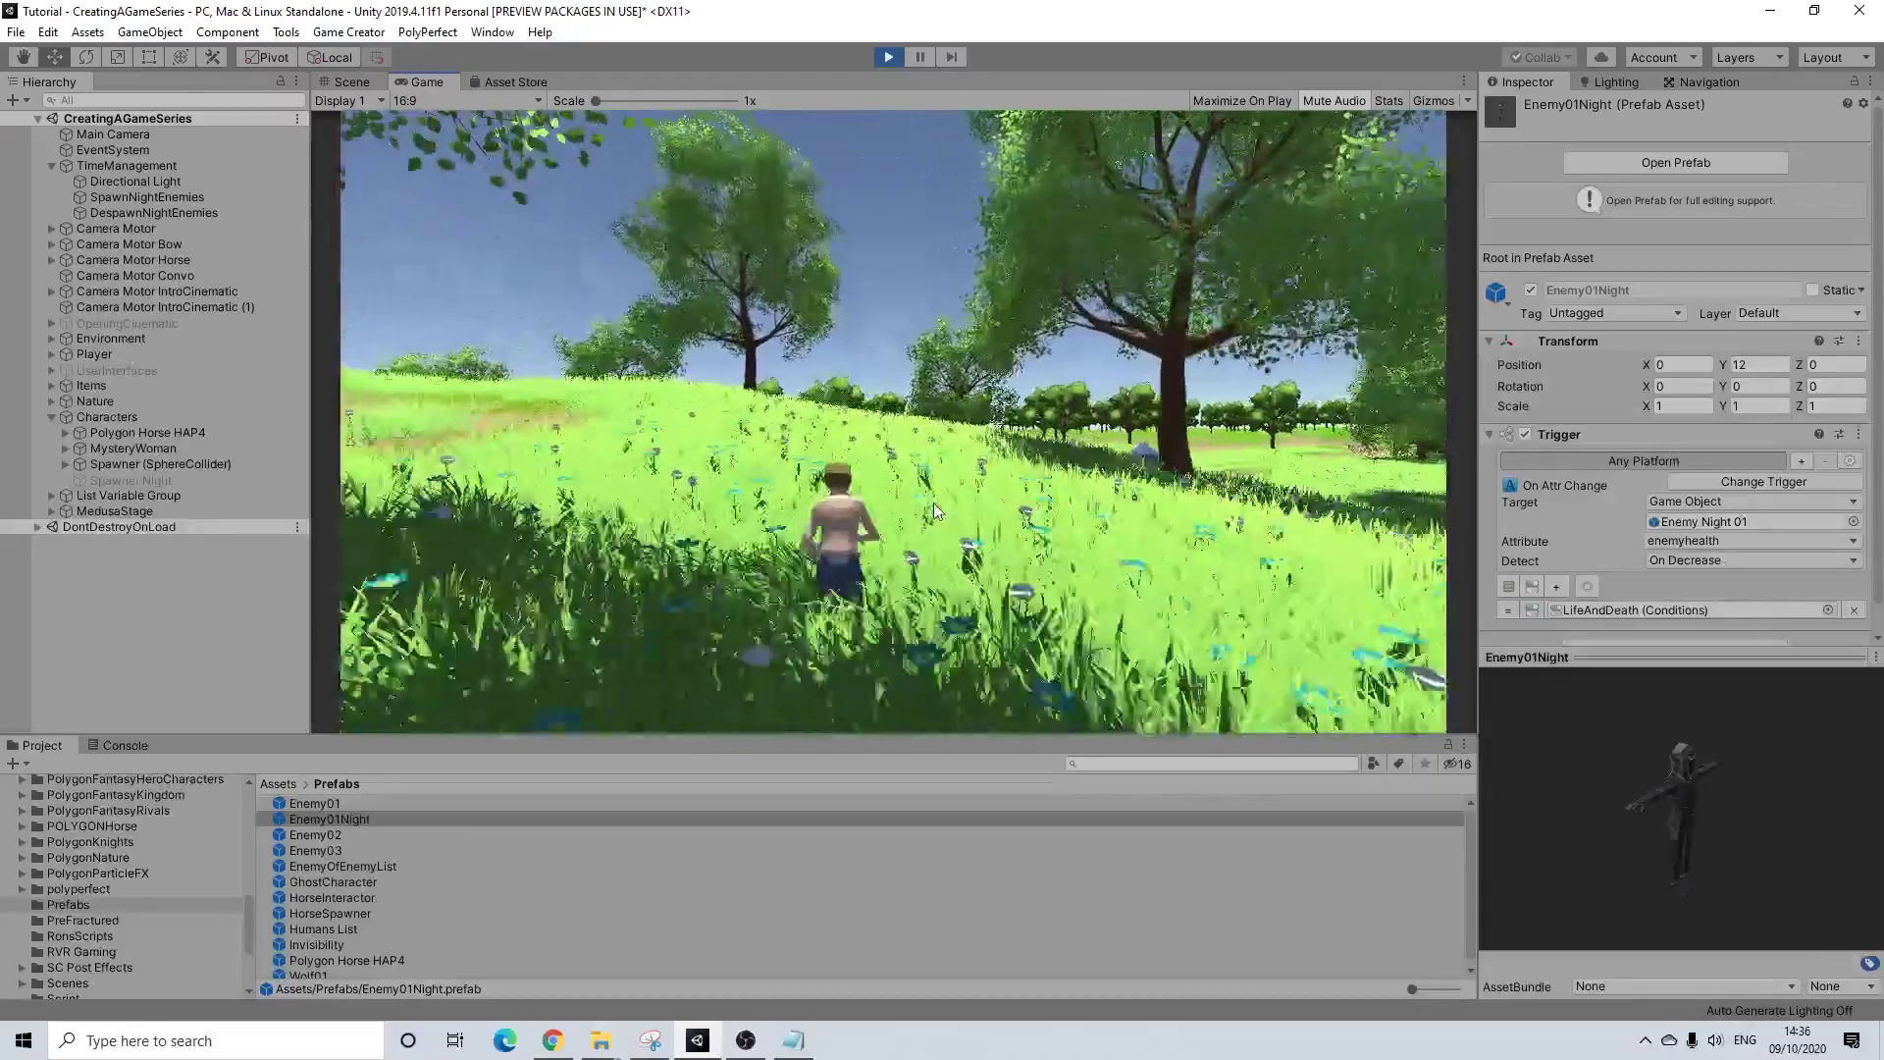
pyautogui.press('w')
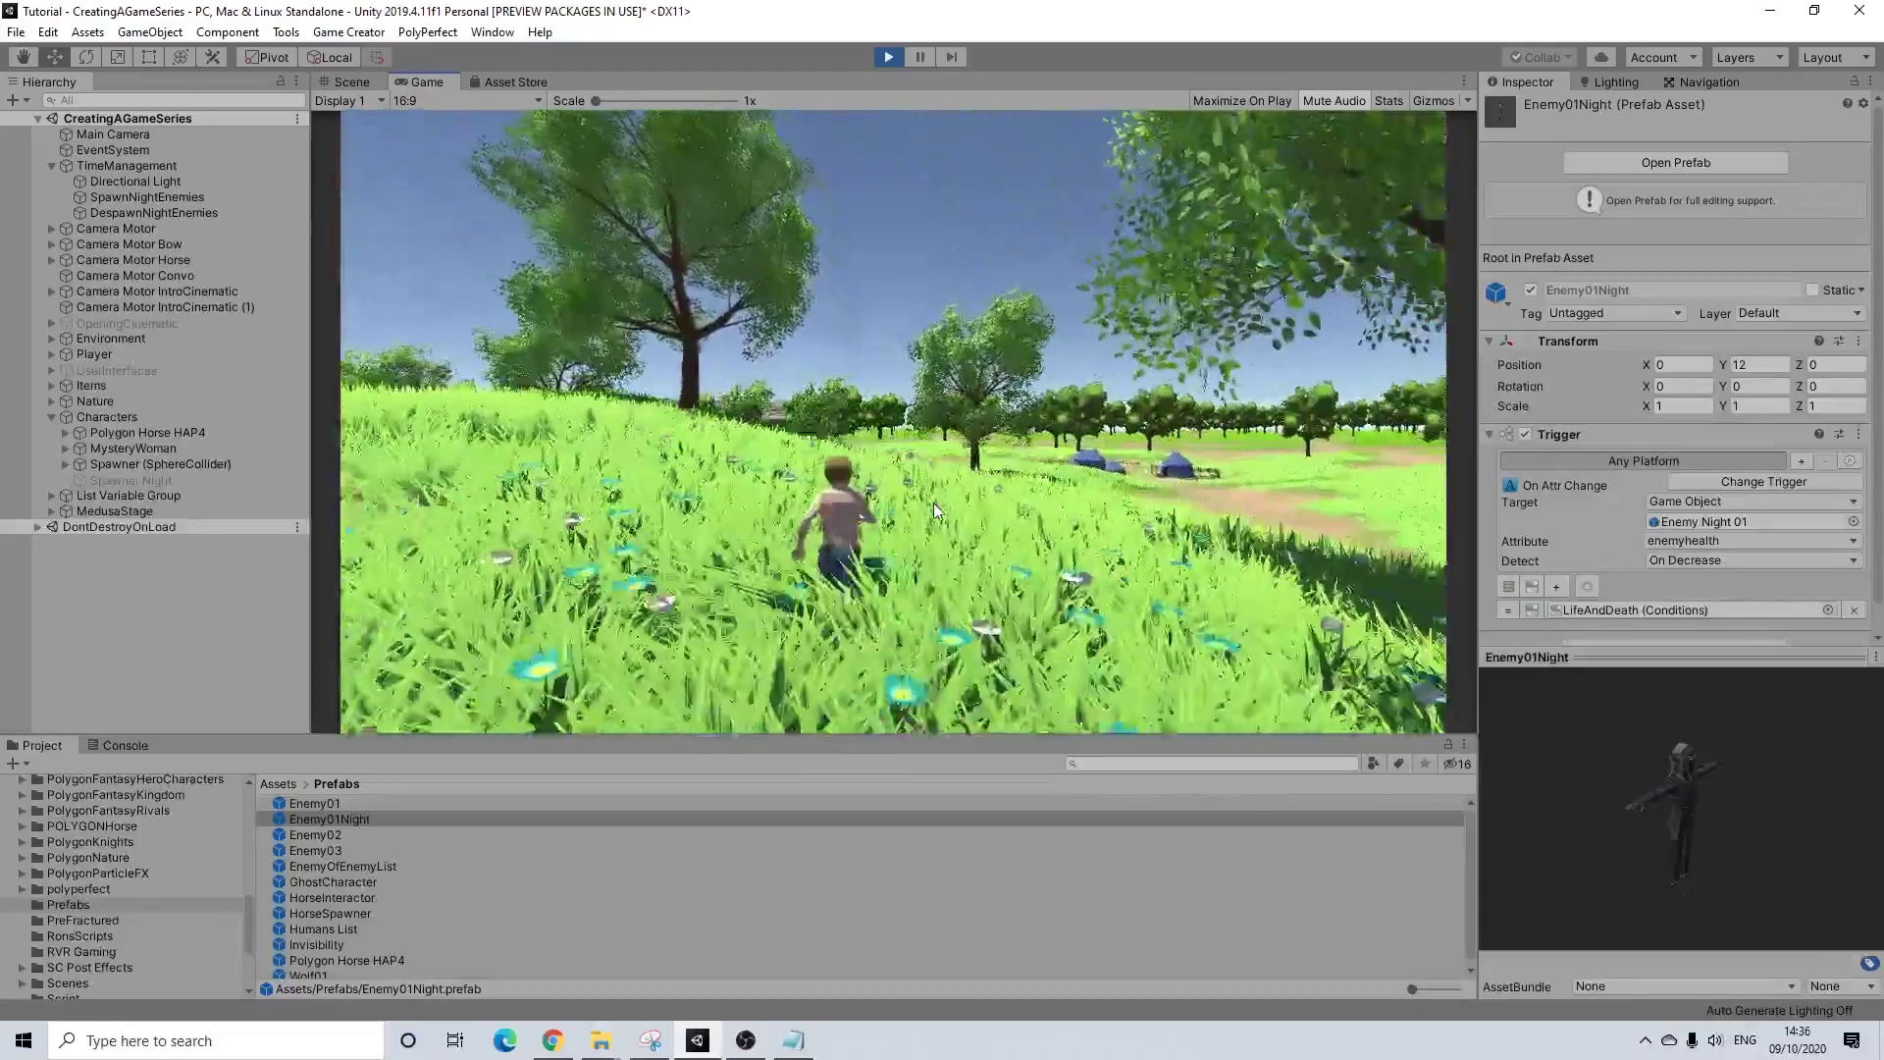
pyautogui.press('w')
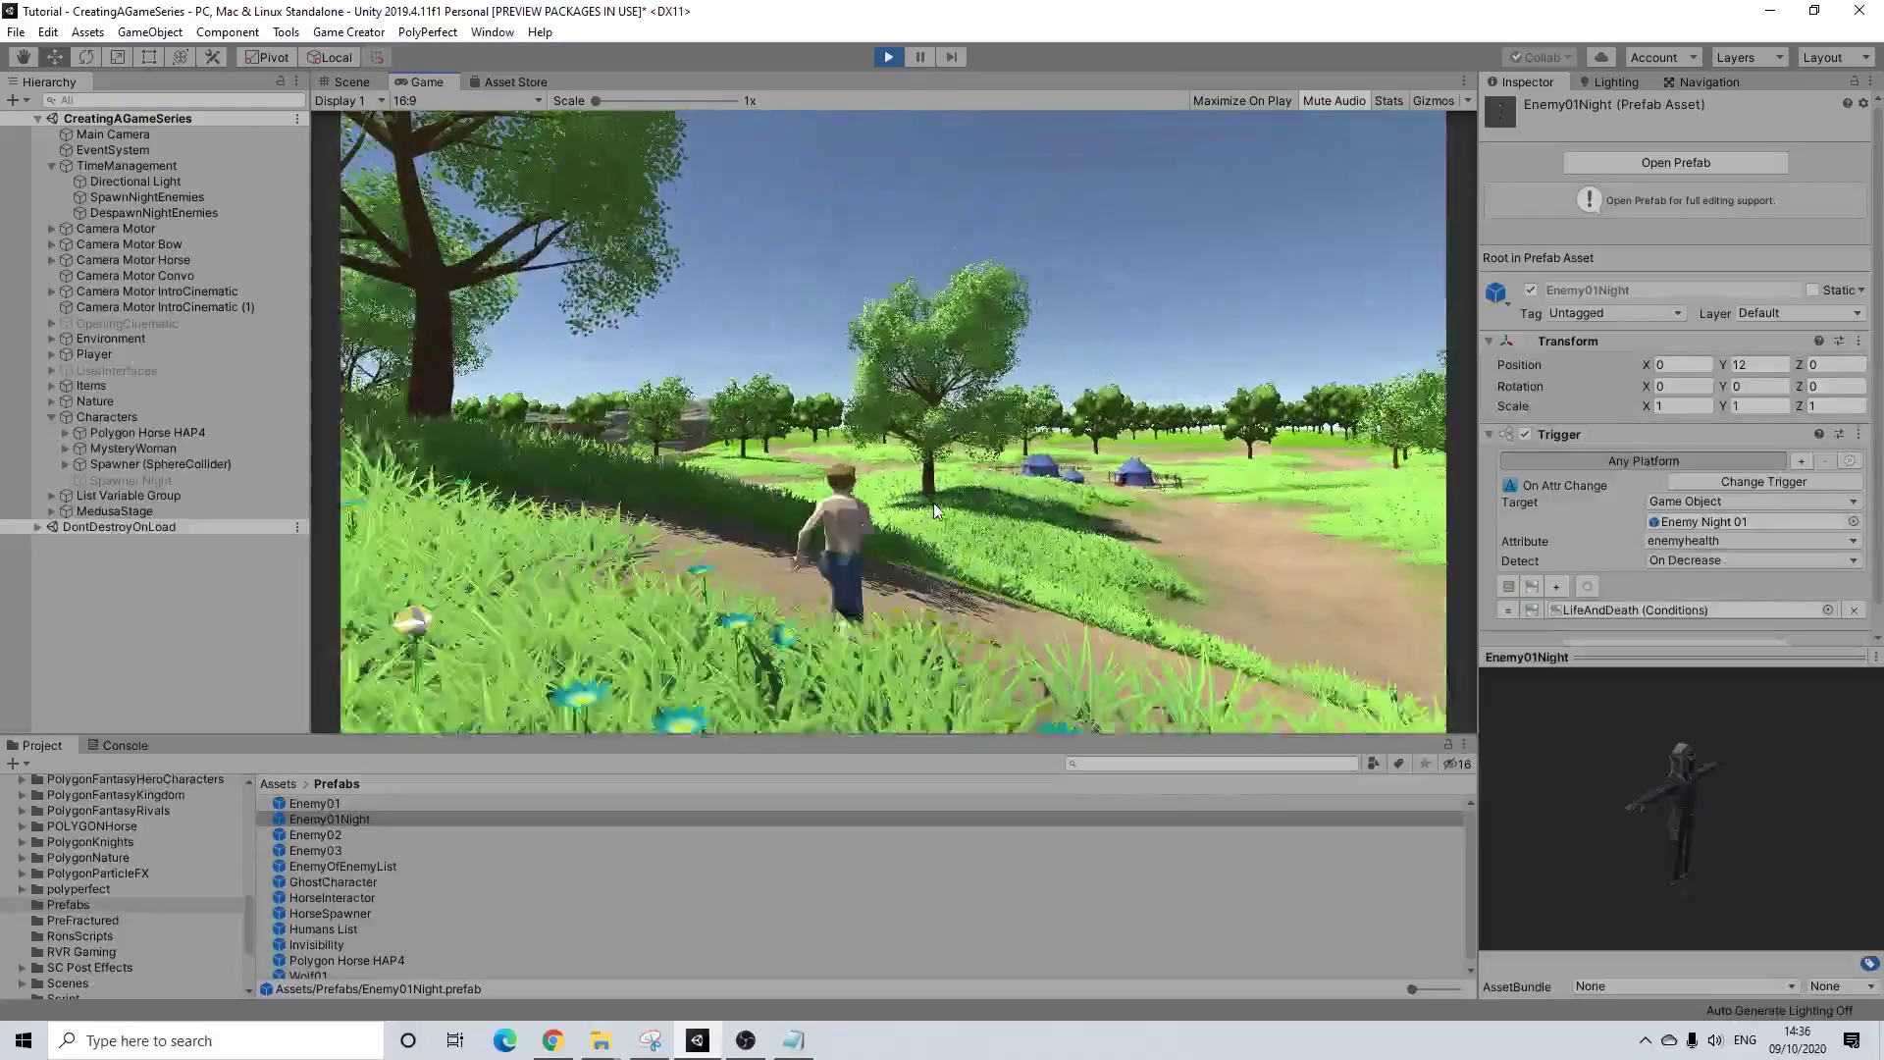
pyautogui.press('w')
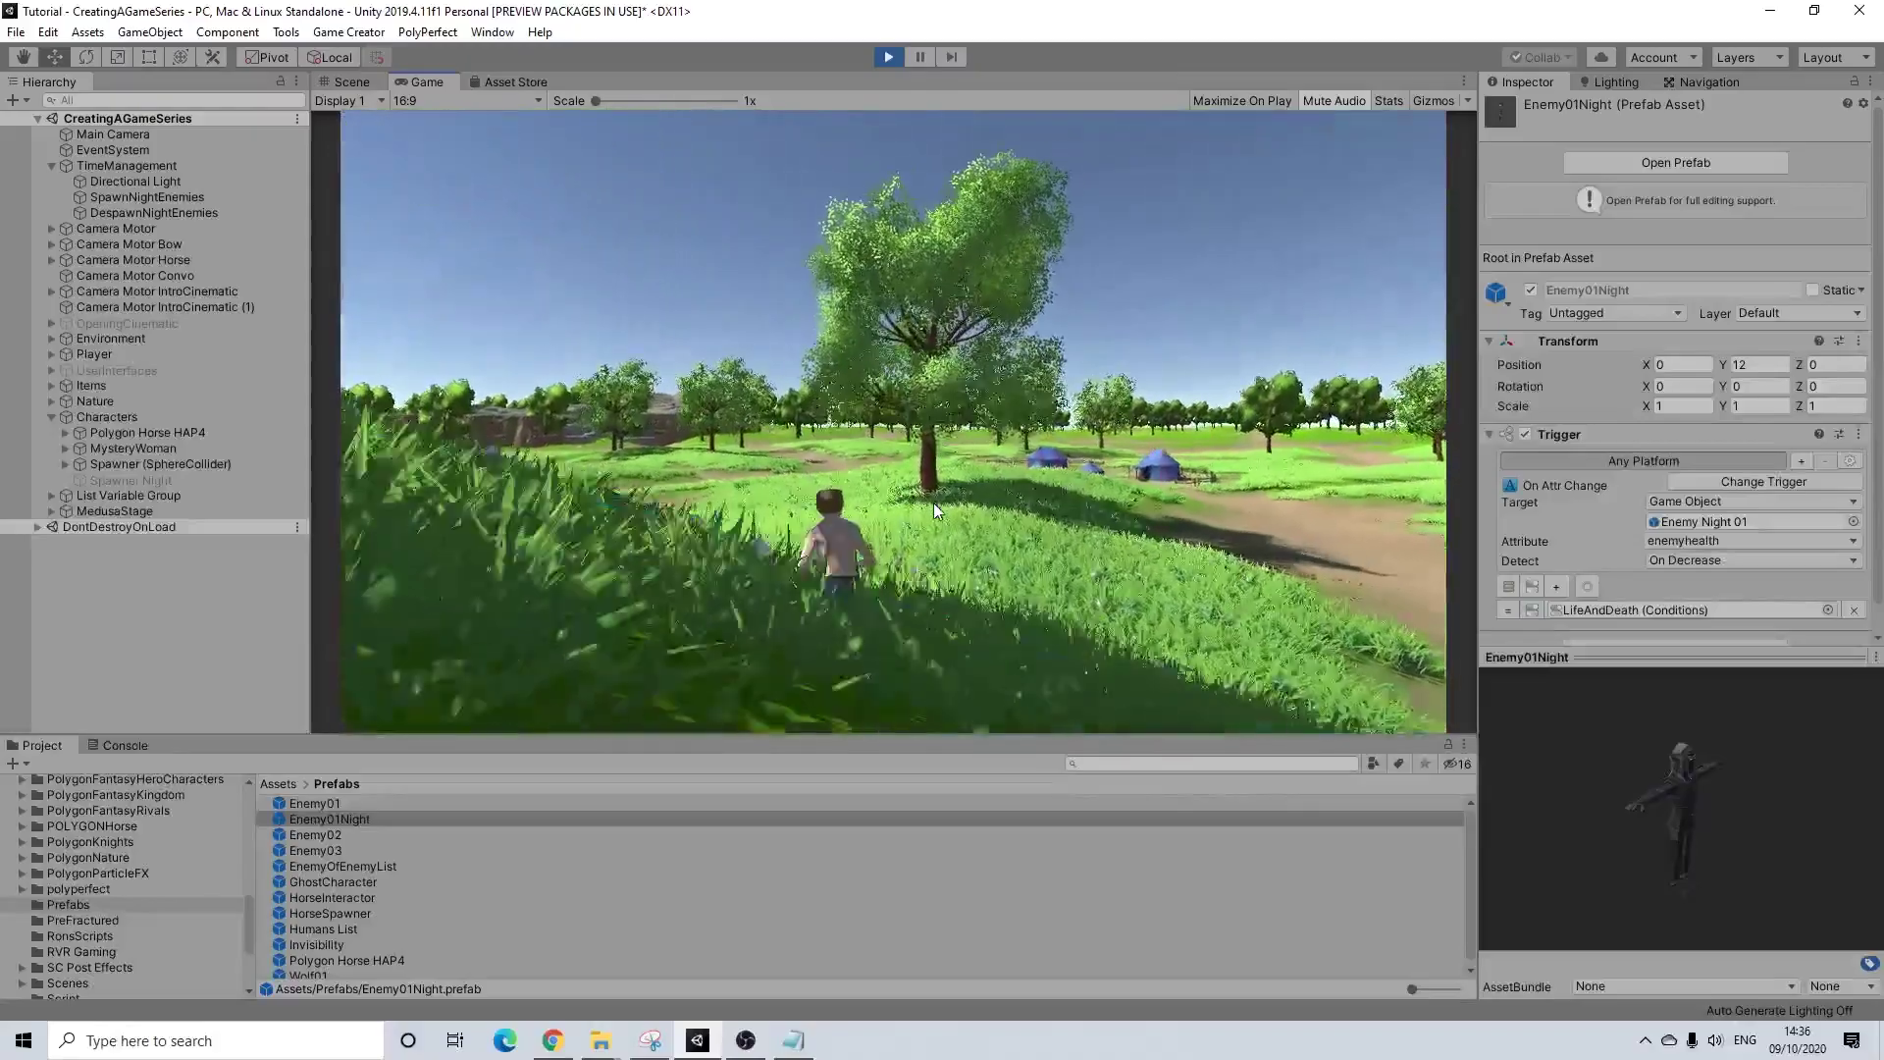
pyautogui.press('w')
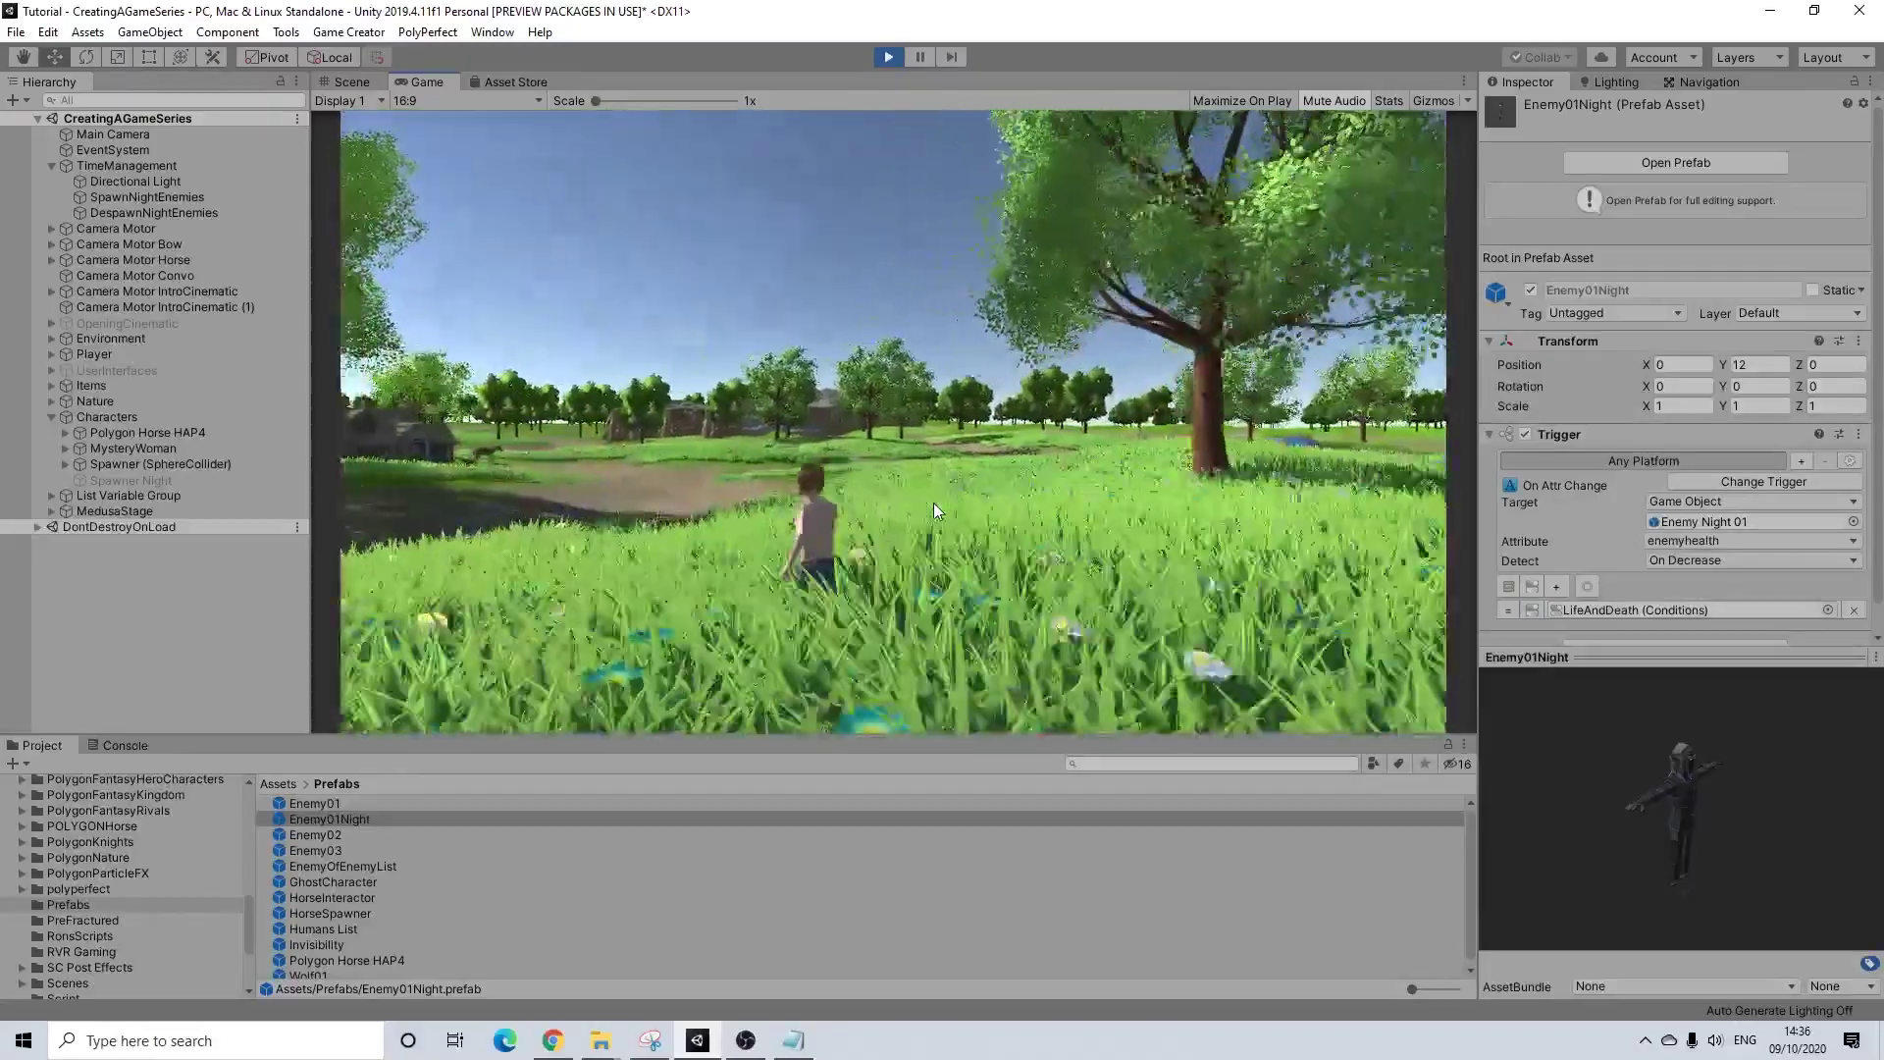
pyautogui.press('w')
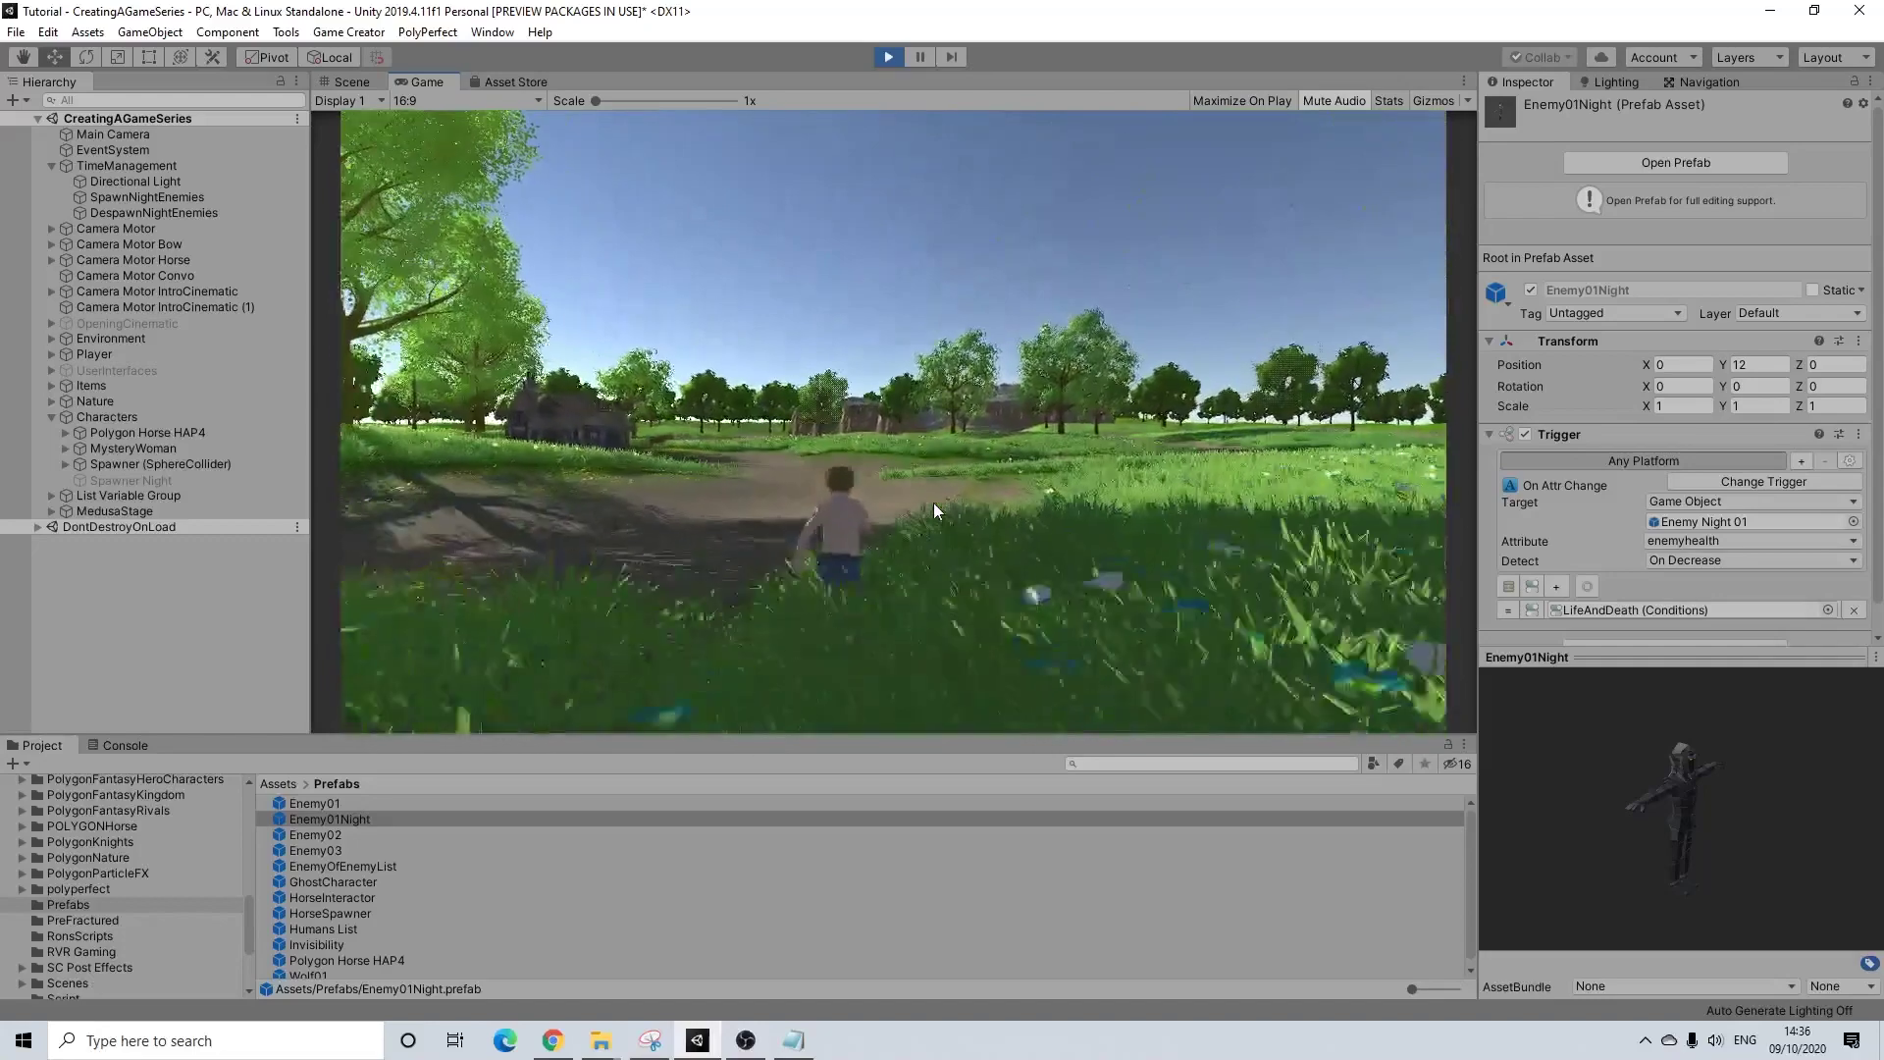
pyautogui.press('w')
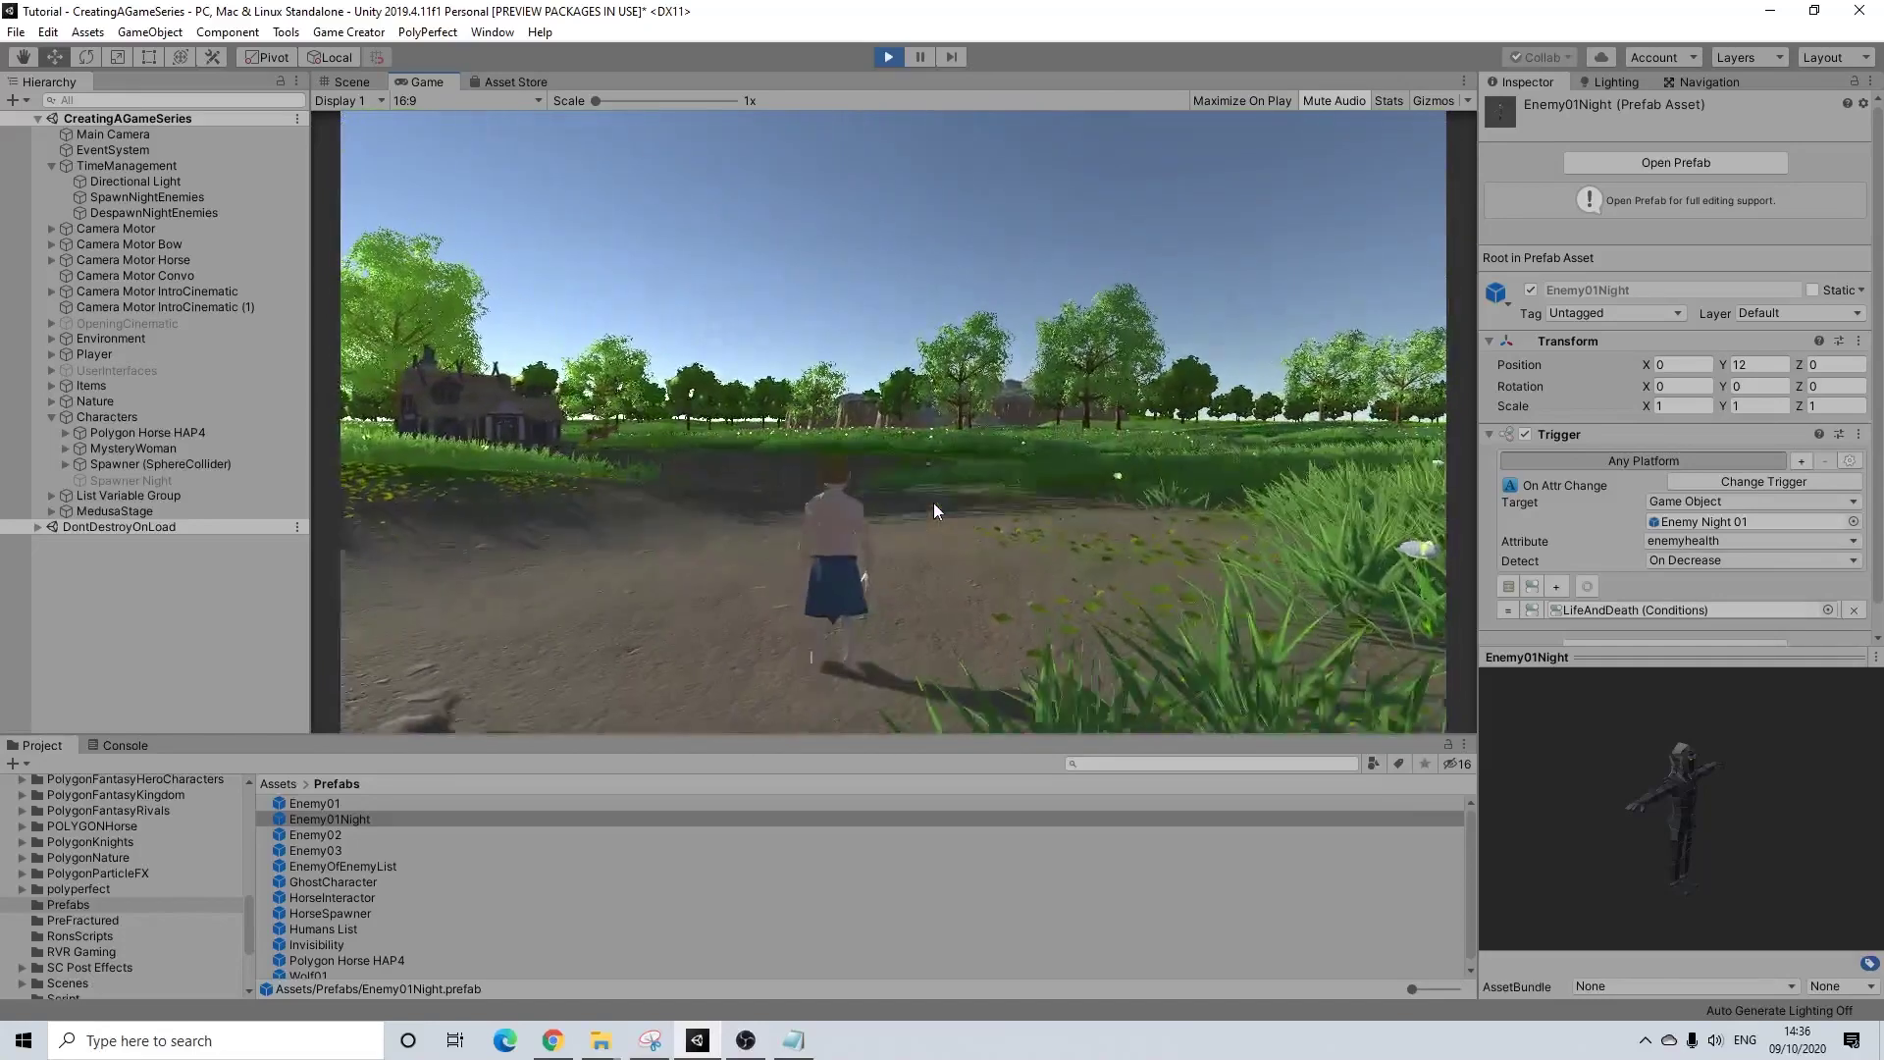
pyautogui.press('w')
pyautogui.press('d')
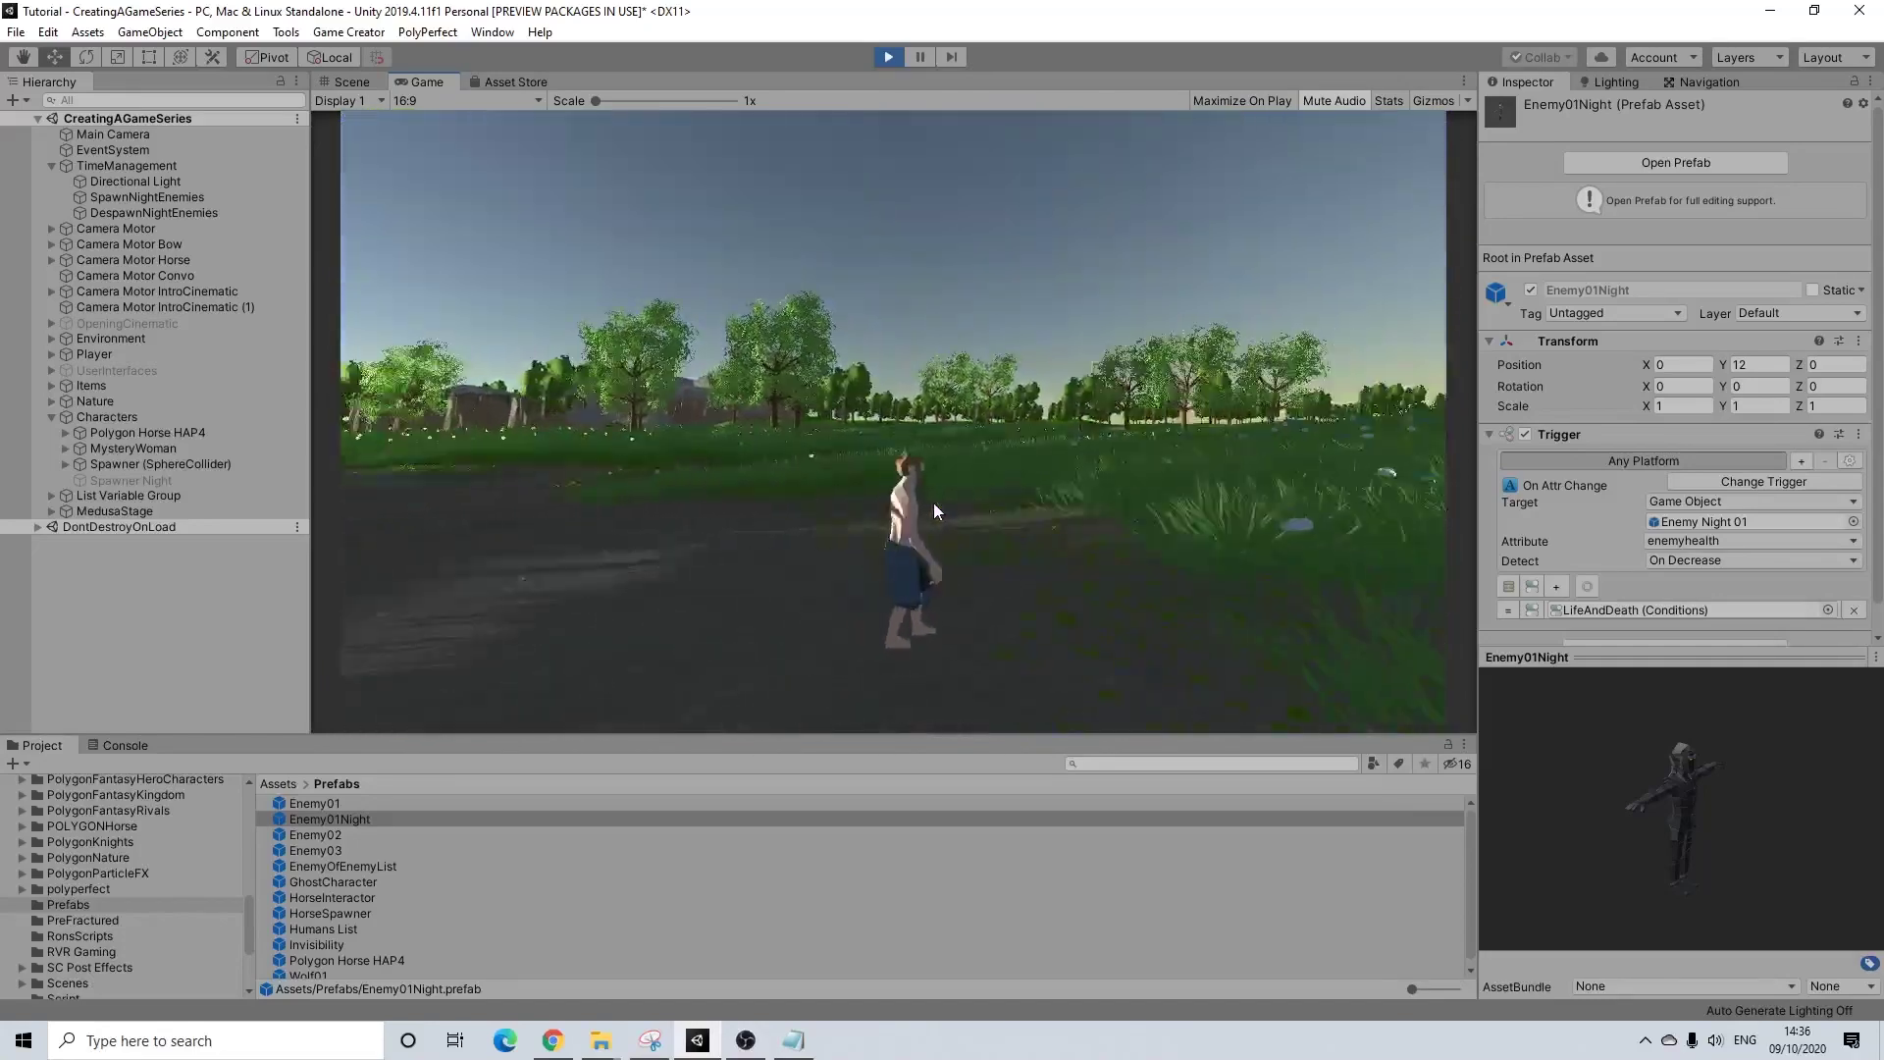
pyautogui.press('d')
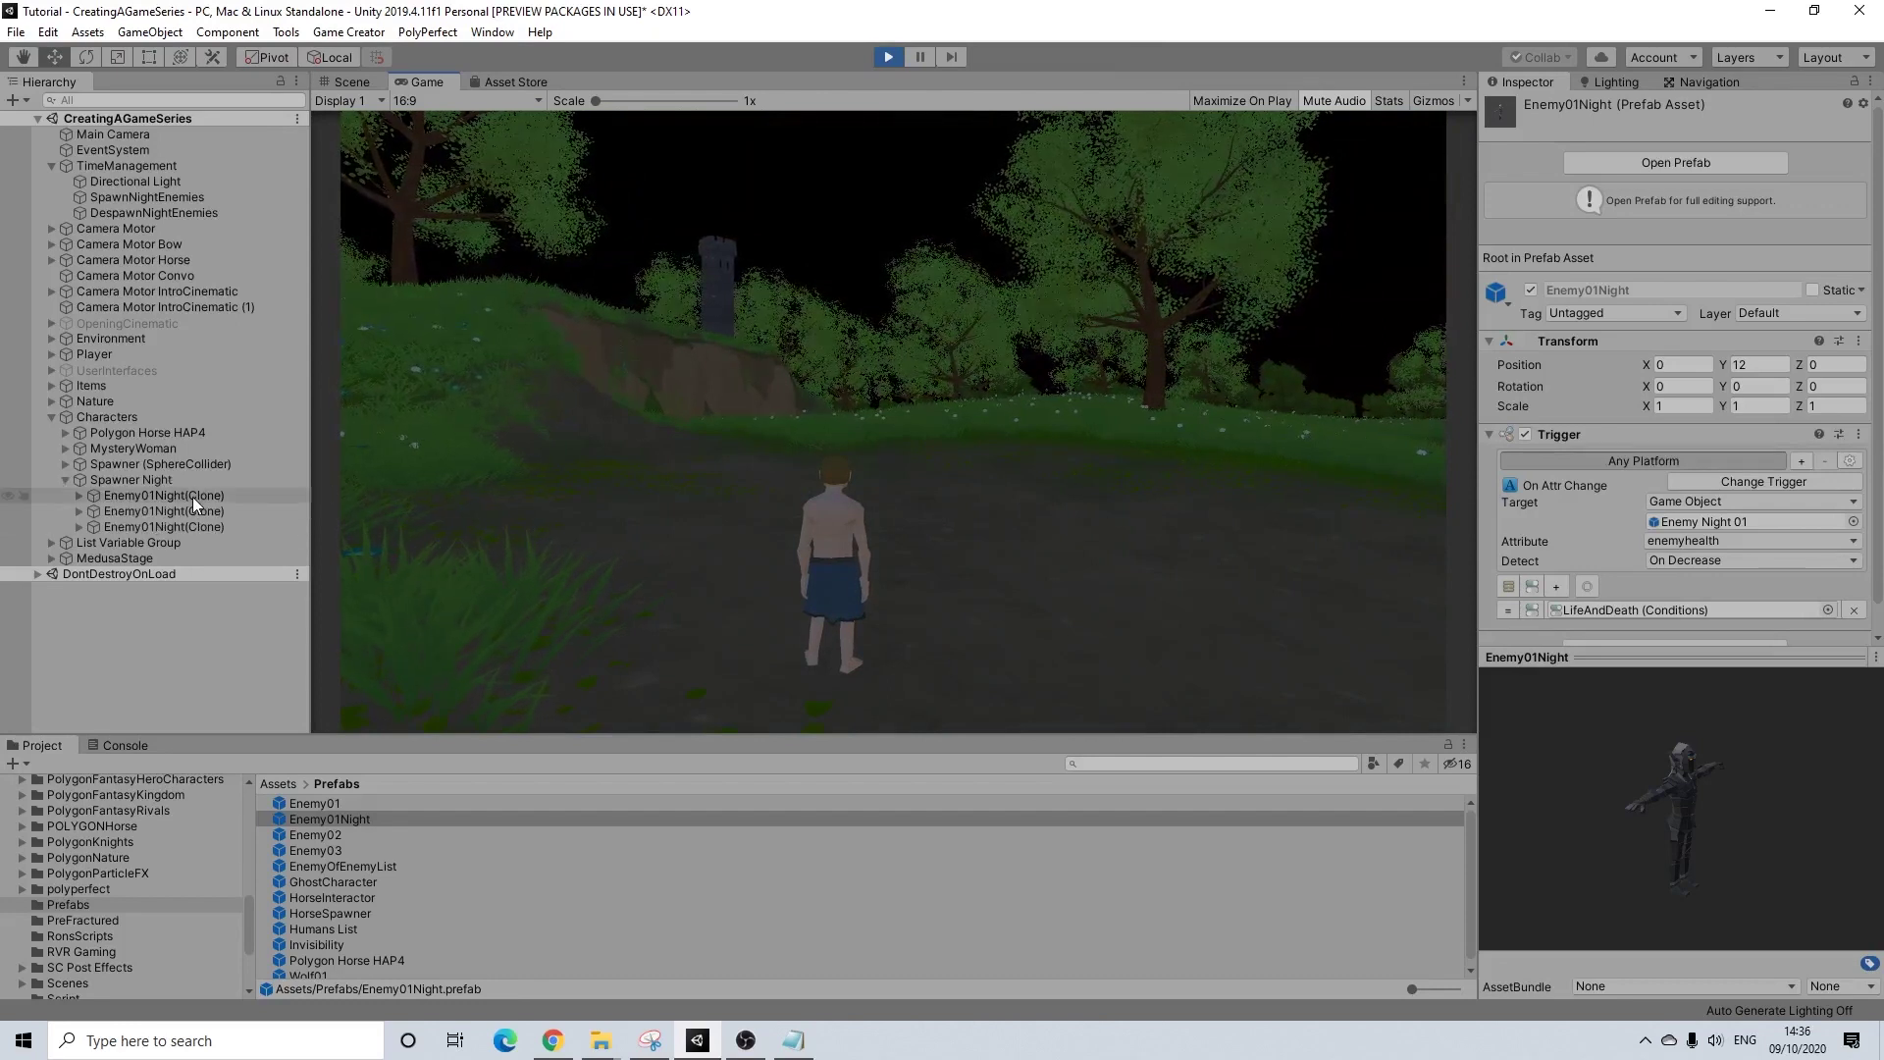
# - Inspect where the first Enemy01Night clone under Spawner Night sits in the scene, zooming out around it
pyautogui.click(192, 496)
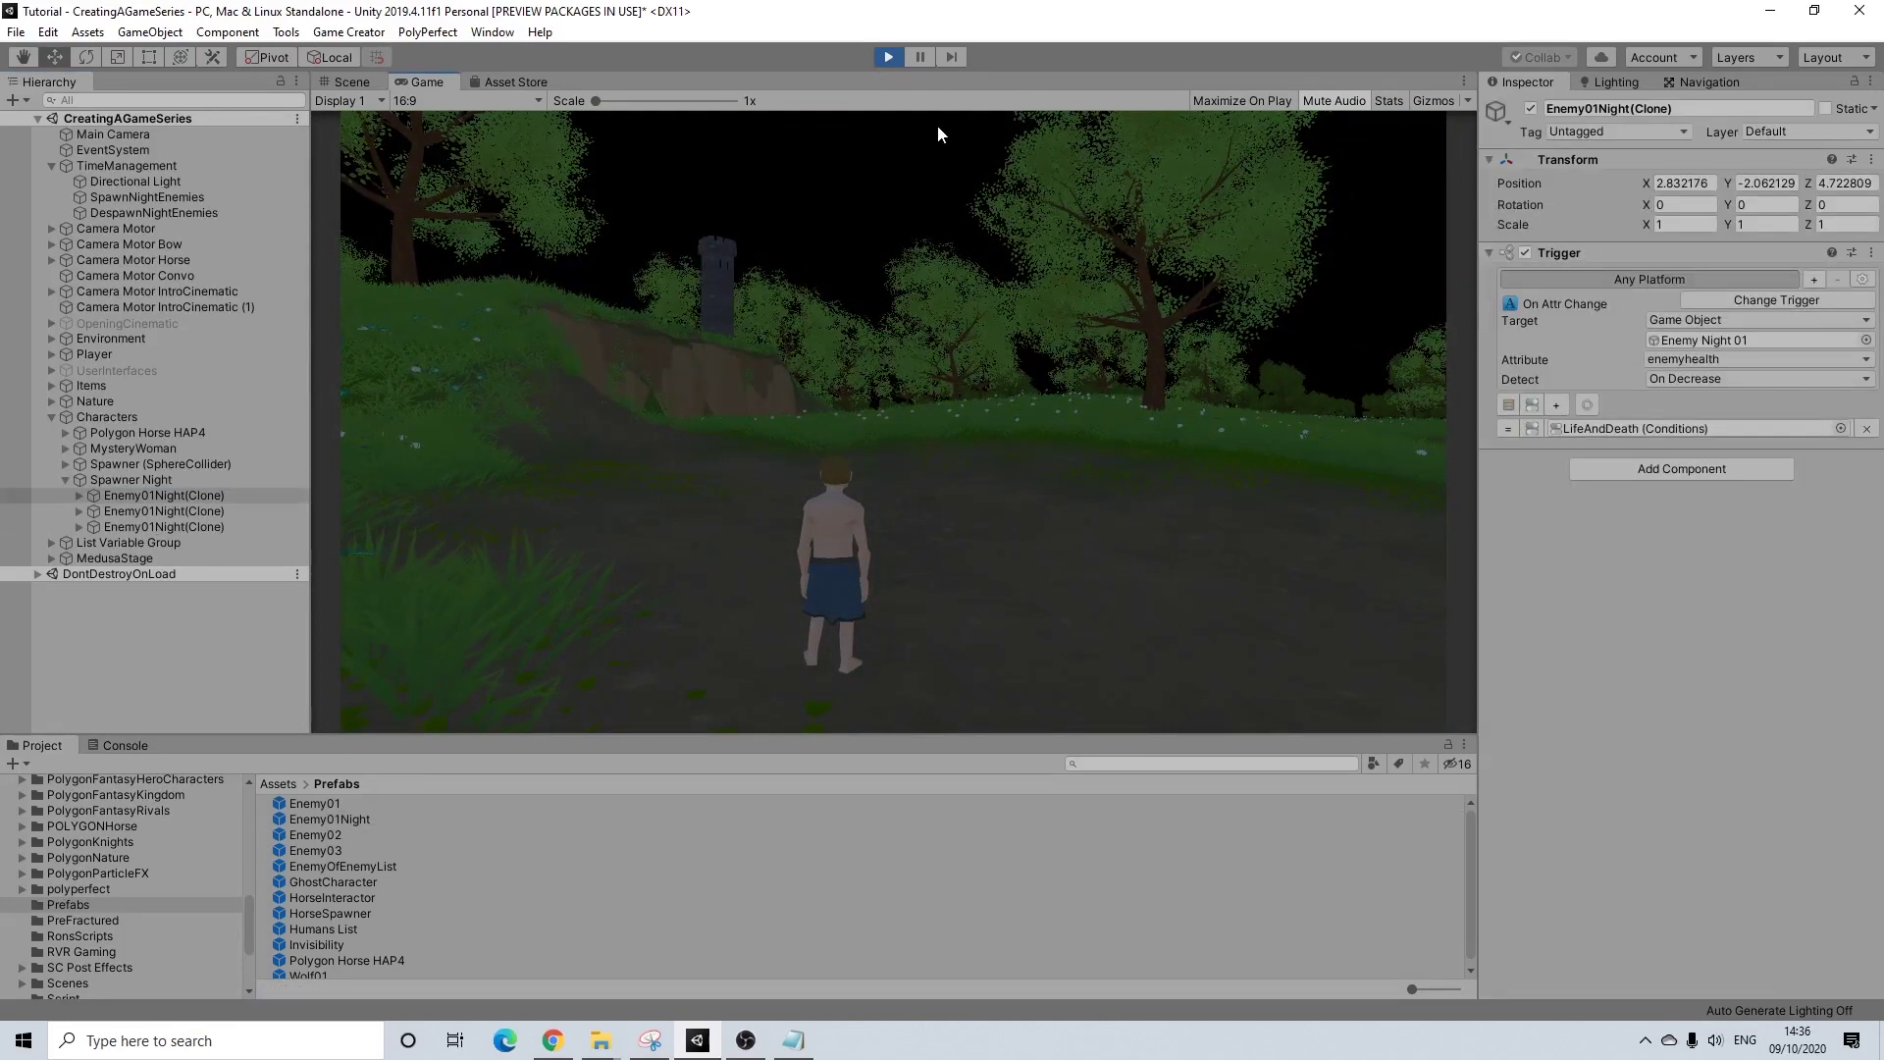
pyautogui.click(371, 81)
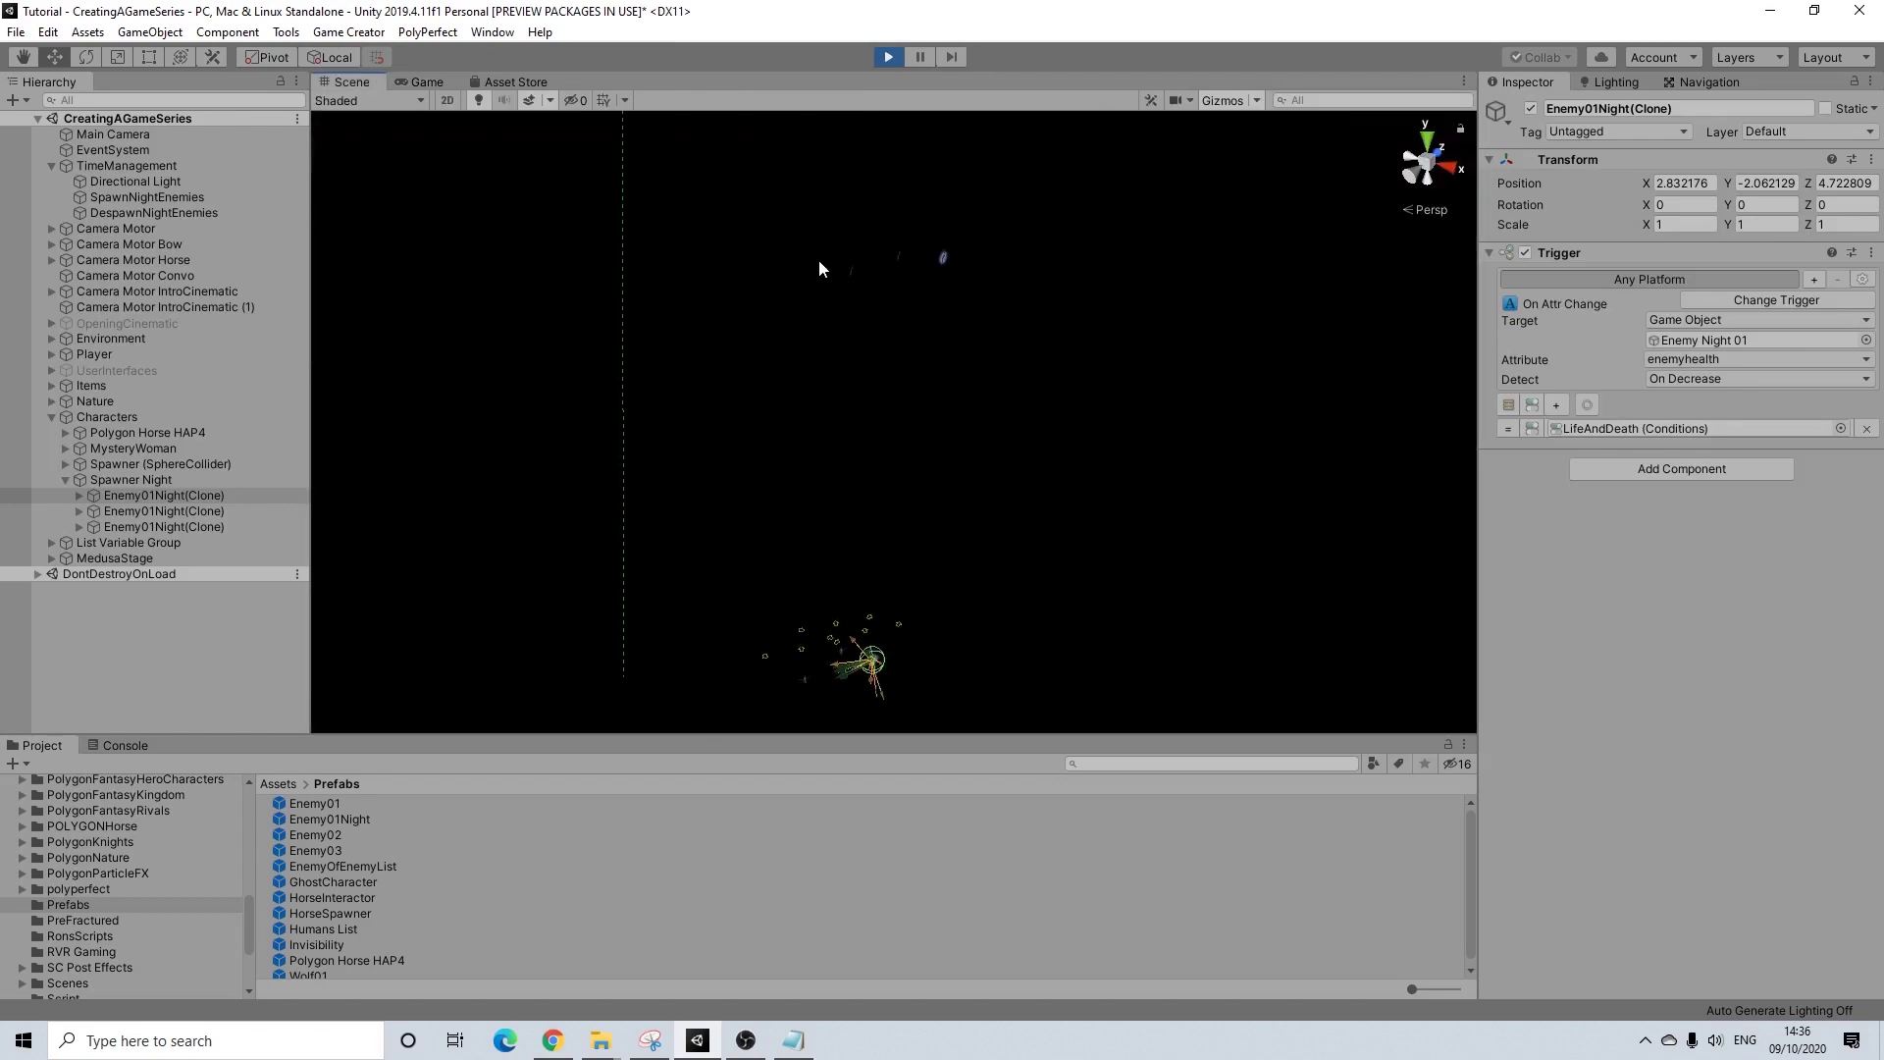
pyautogui.scroll(-10, 850, 306)
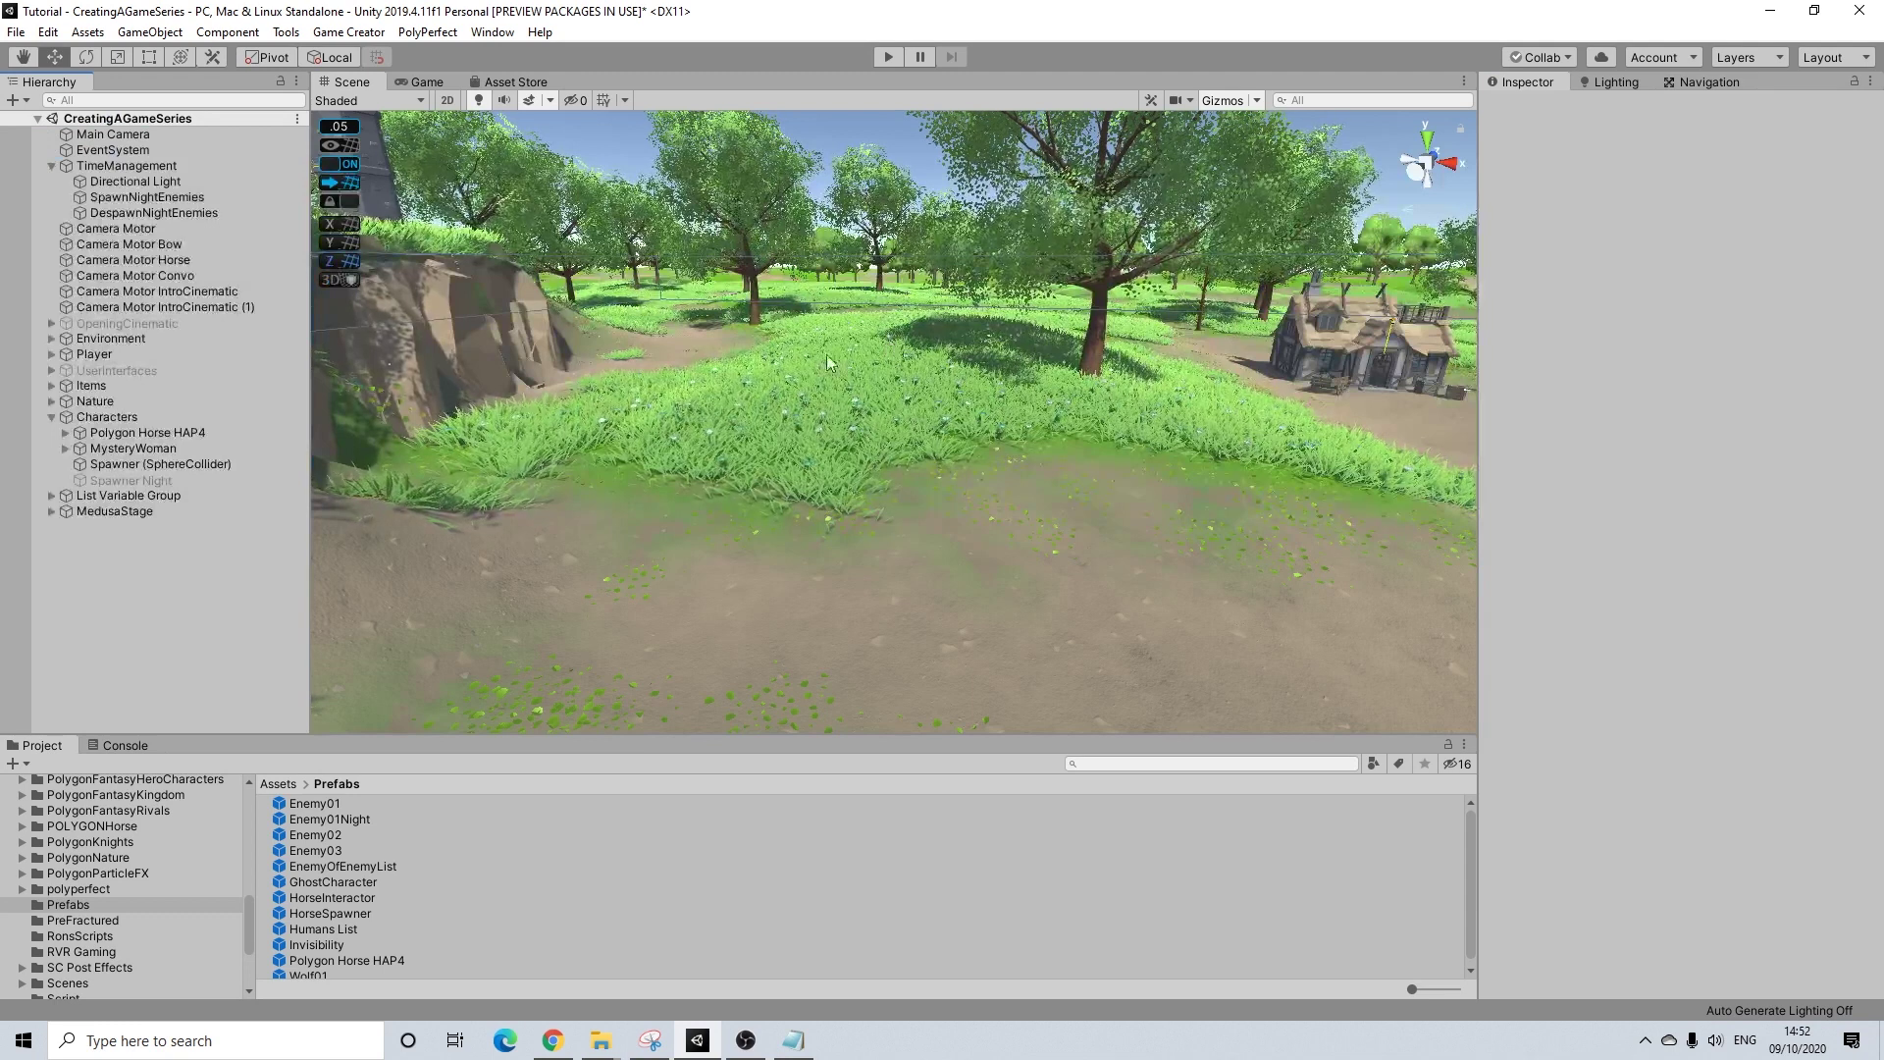
# - Set the upper key at the morning end of TimeManagement's Sun Curve to a value of 0.15
pyautogui.click(146, 169)
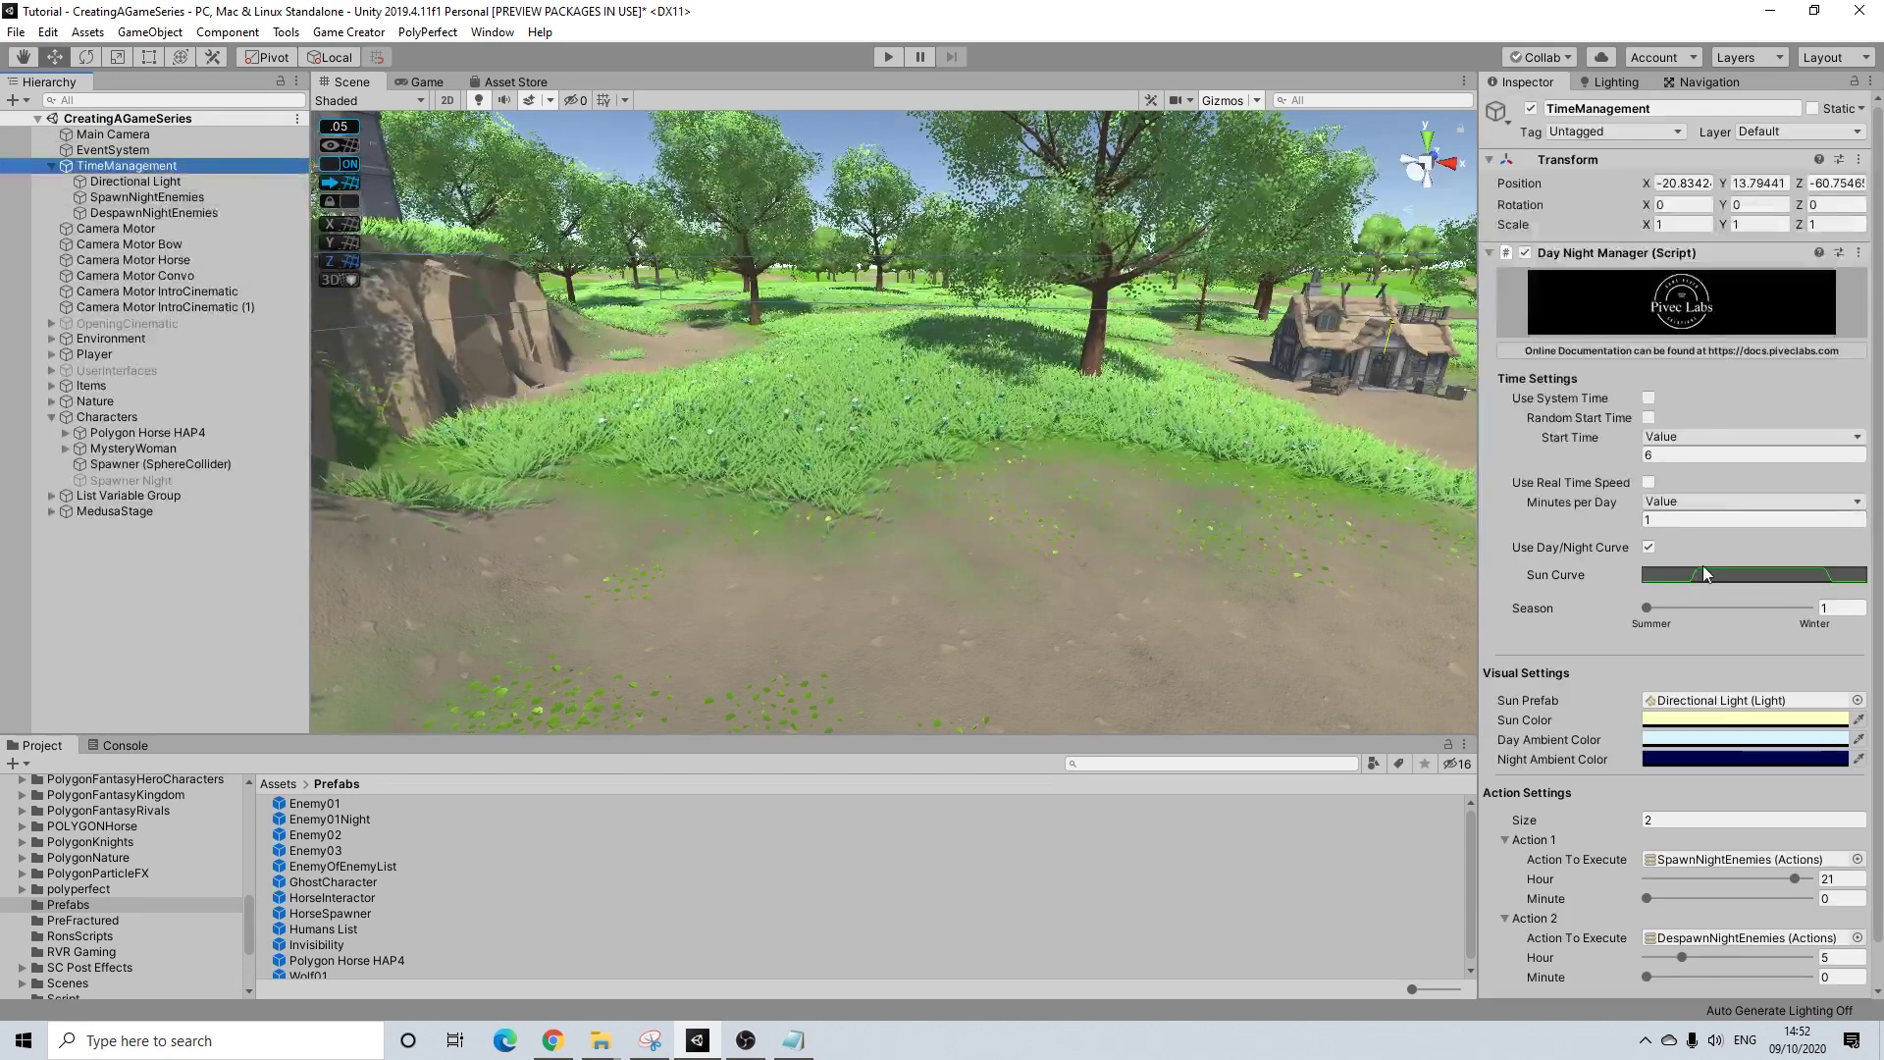
pyautogui.click(1736, 574)
pyautogui.rightClick(635, 183)
pyautogui.click(693, 214)
pyautogui.write('0.15')
pyautogui.press('Return')
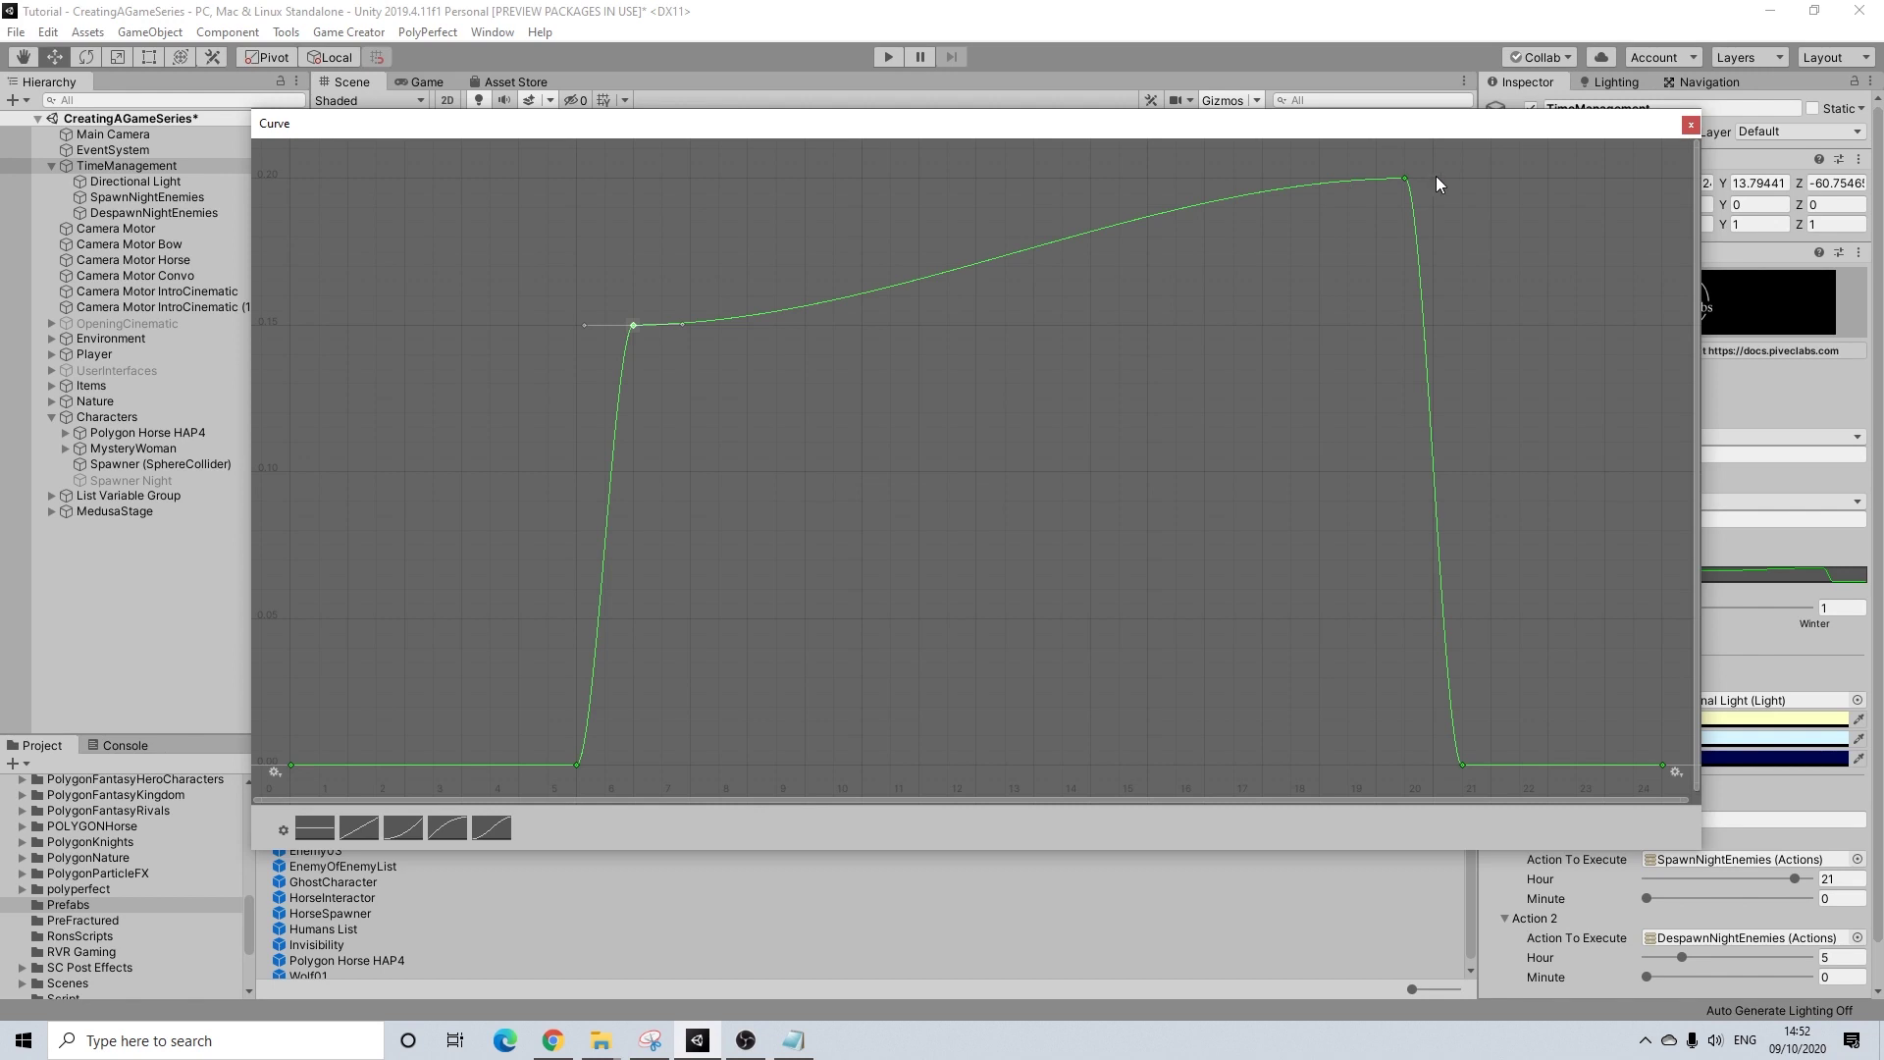
# - Set the Sun Curve's upper key at the evening end to 0.15 and close the curve editor
pyautogui.rightClick(1409, 179)
pyautogui.click(1452, 209)
pyautogui.write('0.15')
pyautogui.press('Return')
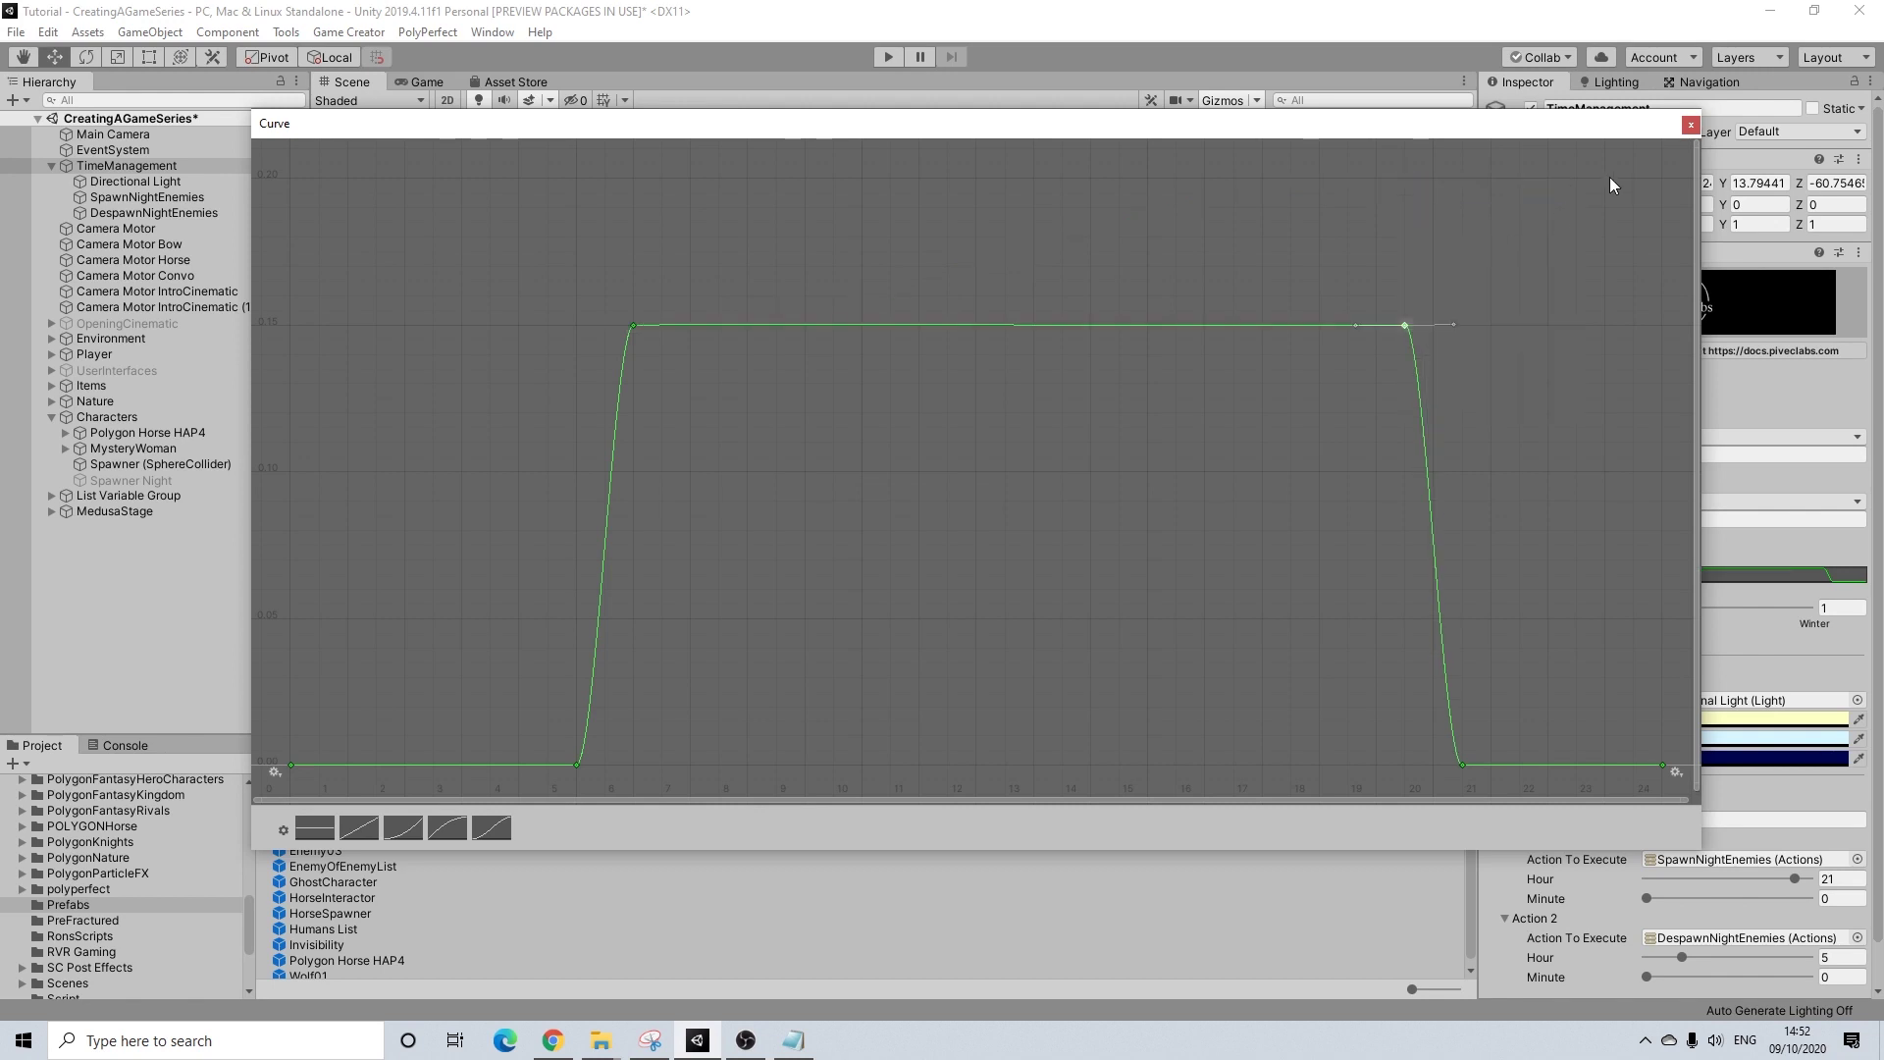
pyautogui.click(1689, 124)
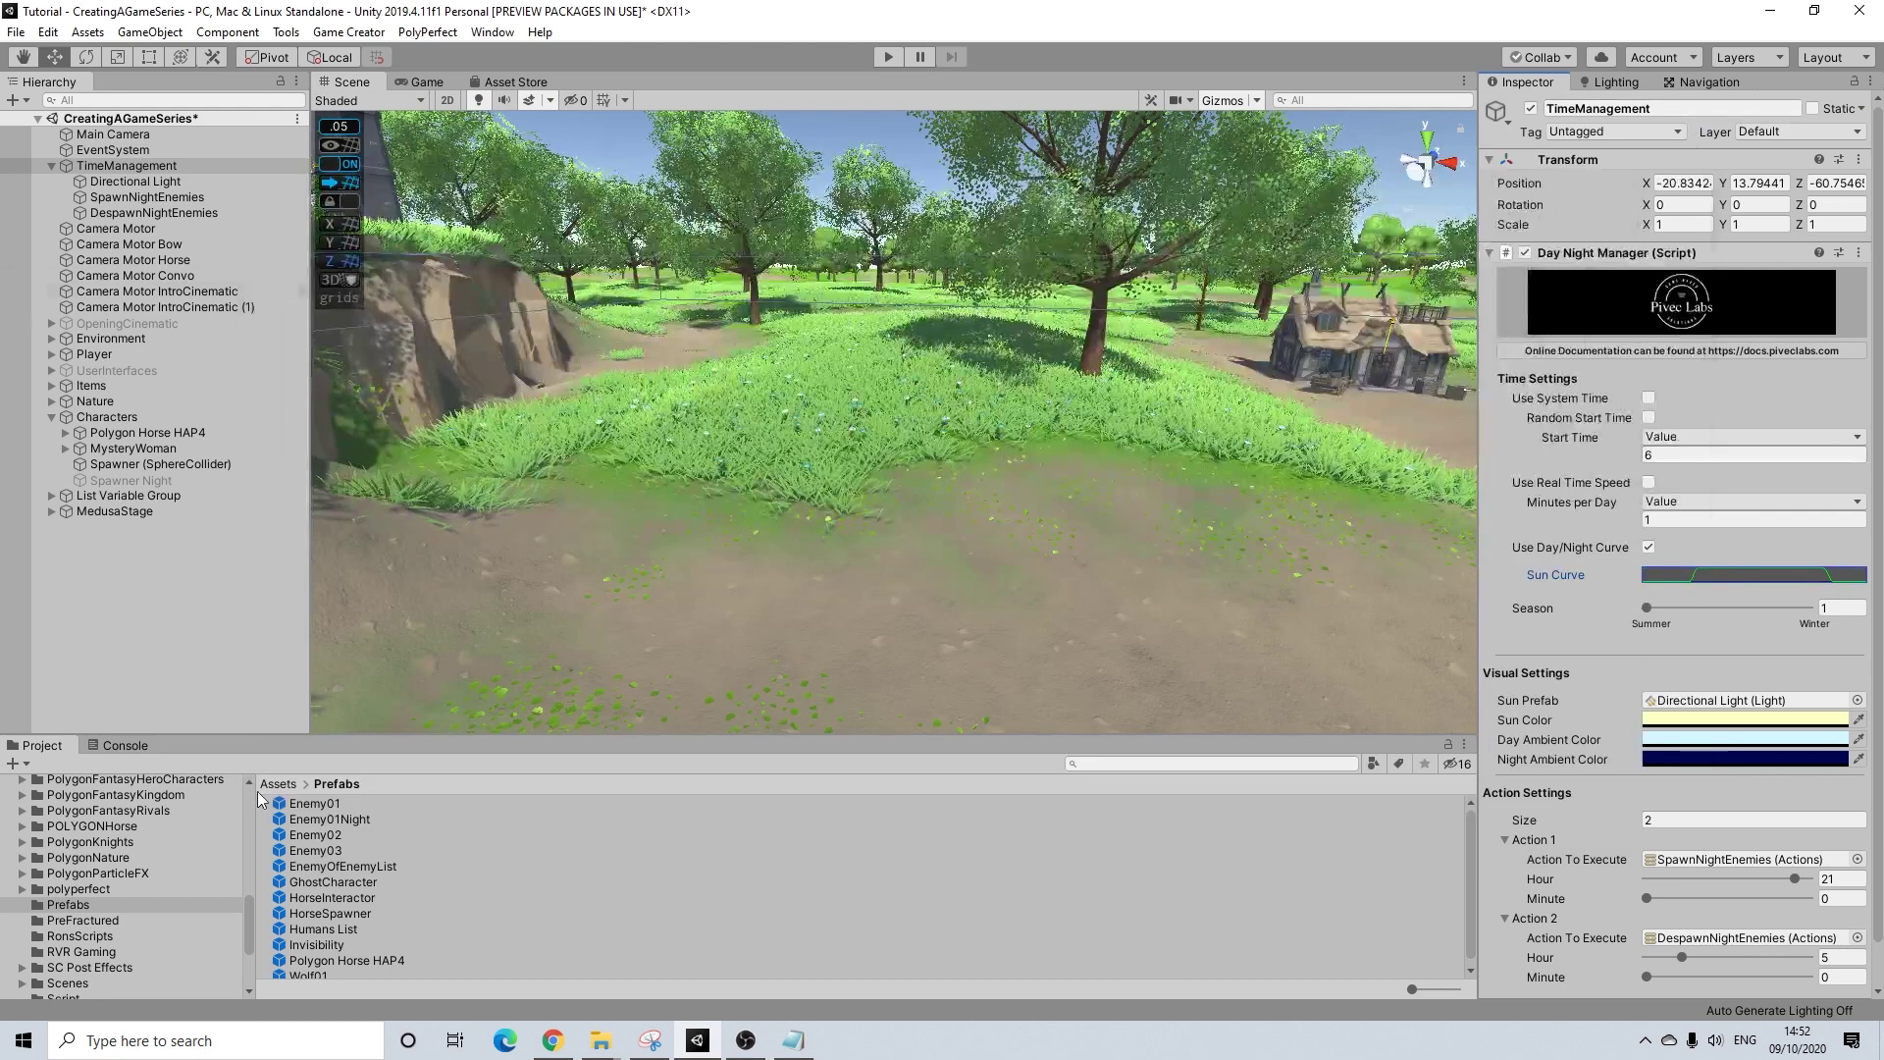
# - In the Enemy01Night prefab, set the Y position of both Enemy Night 01 and PatrolArea to 6 and return to the scene
pyautogui.doubleClick(372, 820)
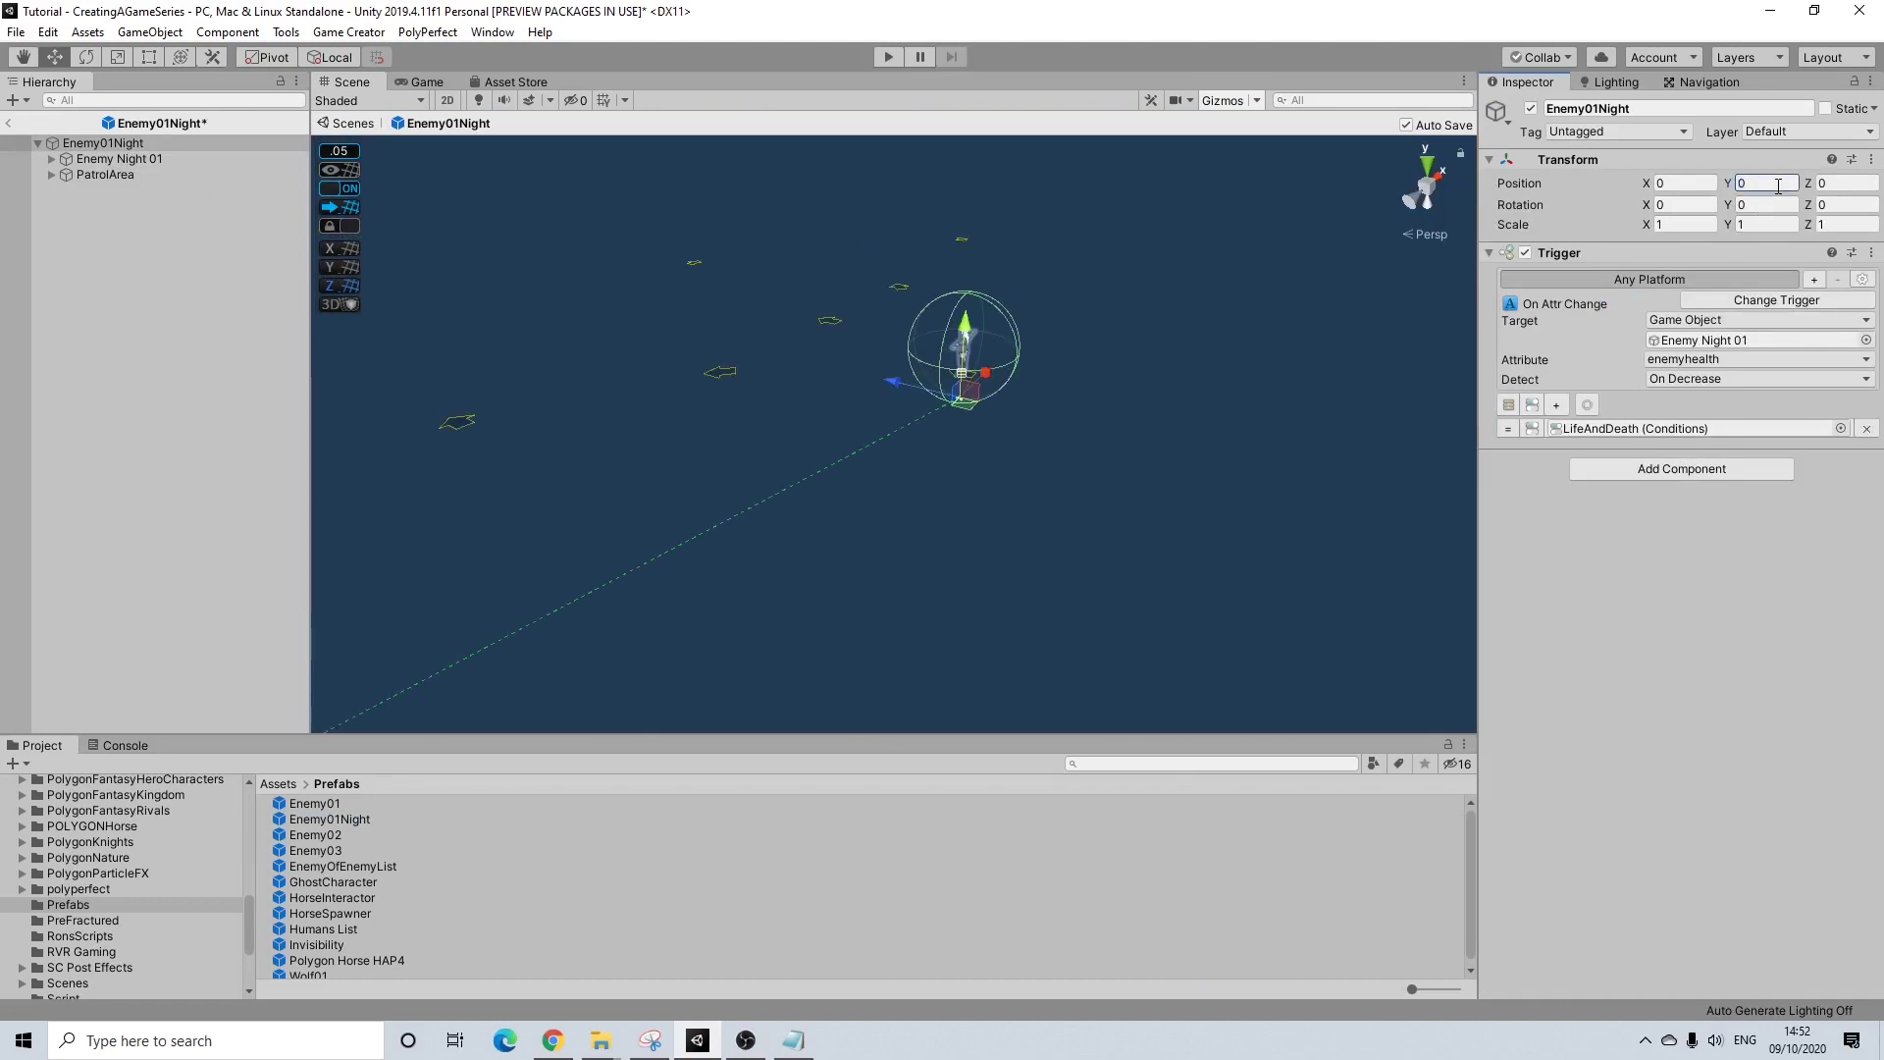
pyautogui.click(101, 159)
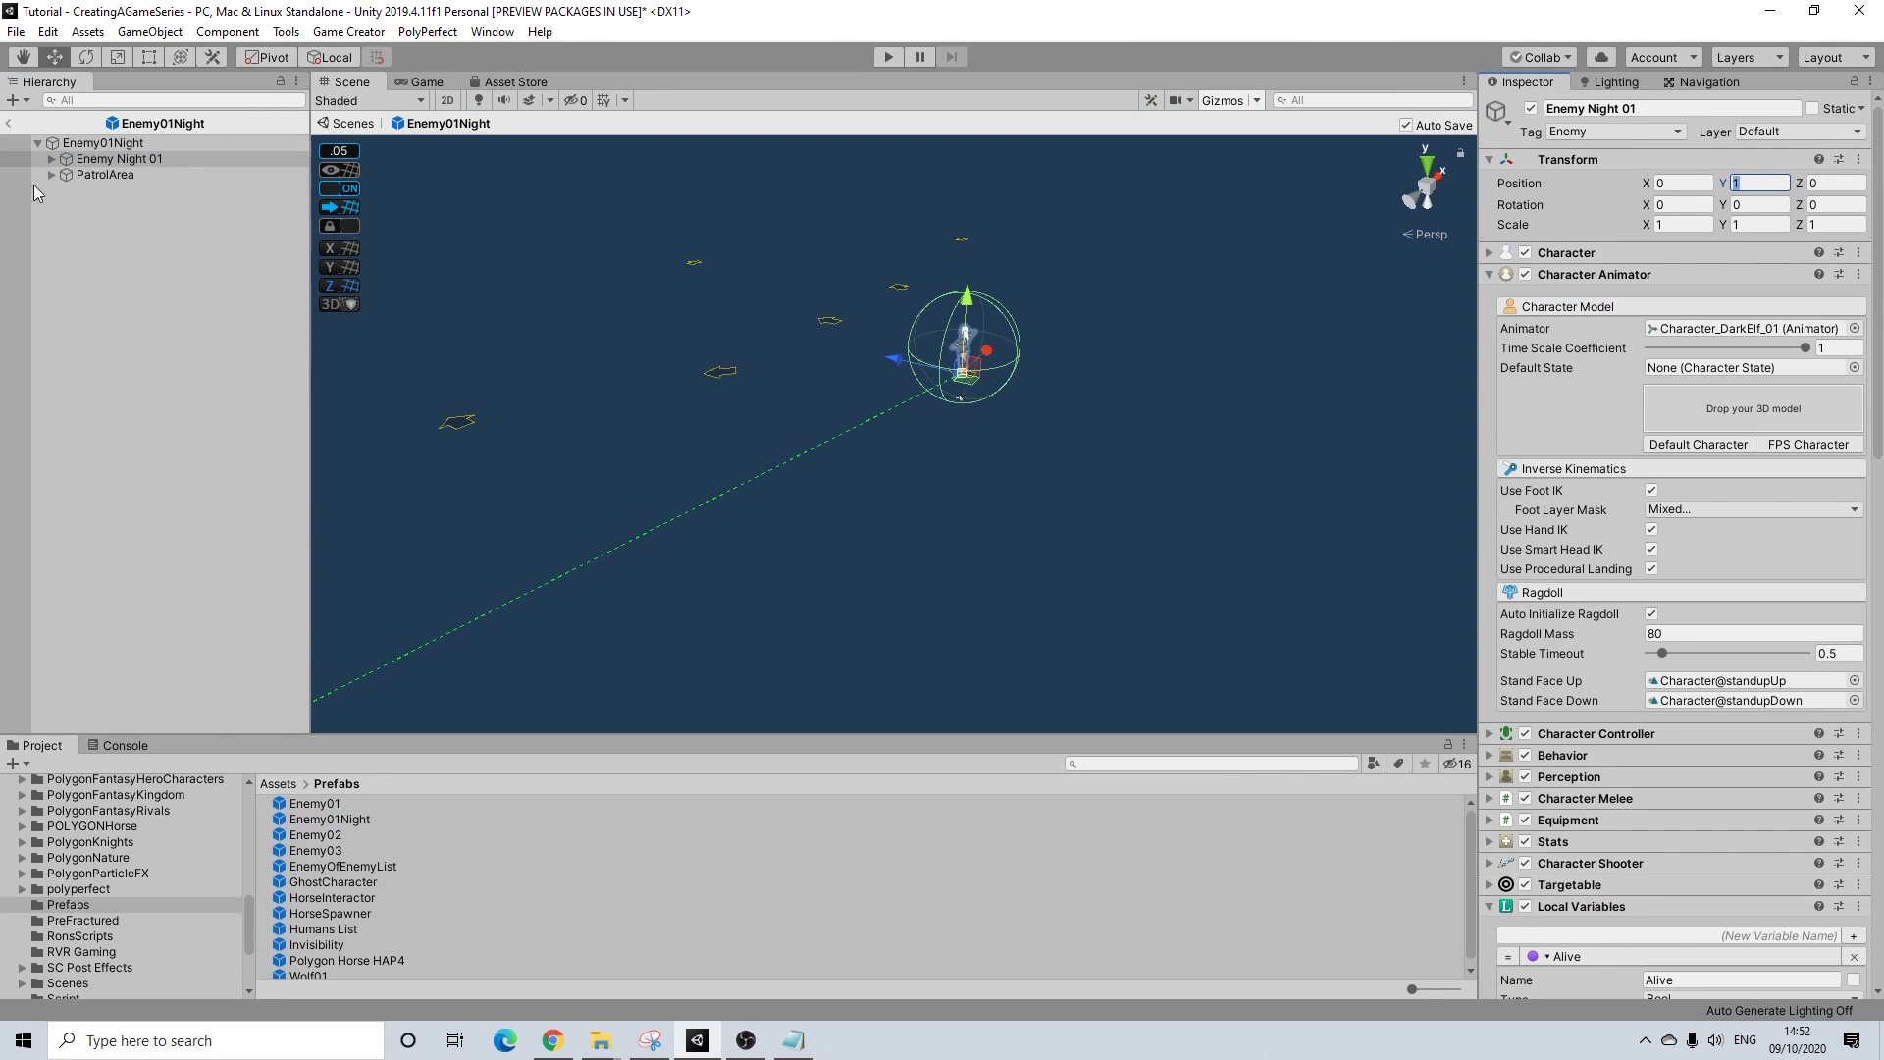
pyautogui.keyDown('ctrl'); pyautogui.click(111, 175); pyautogui.keyUp('ctrl')
pyautogui.click(1761, 177)
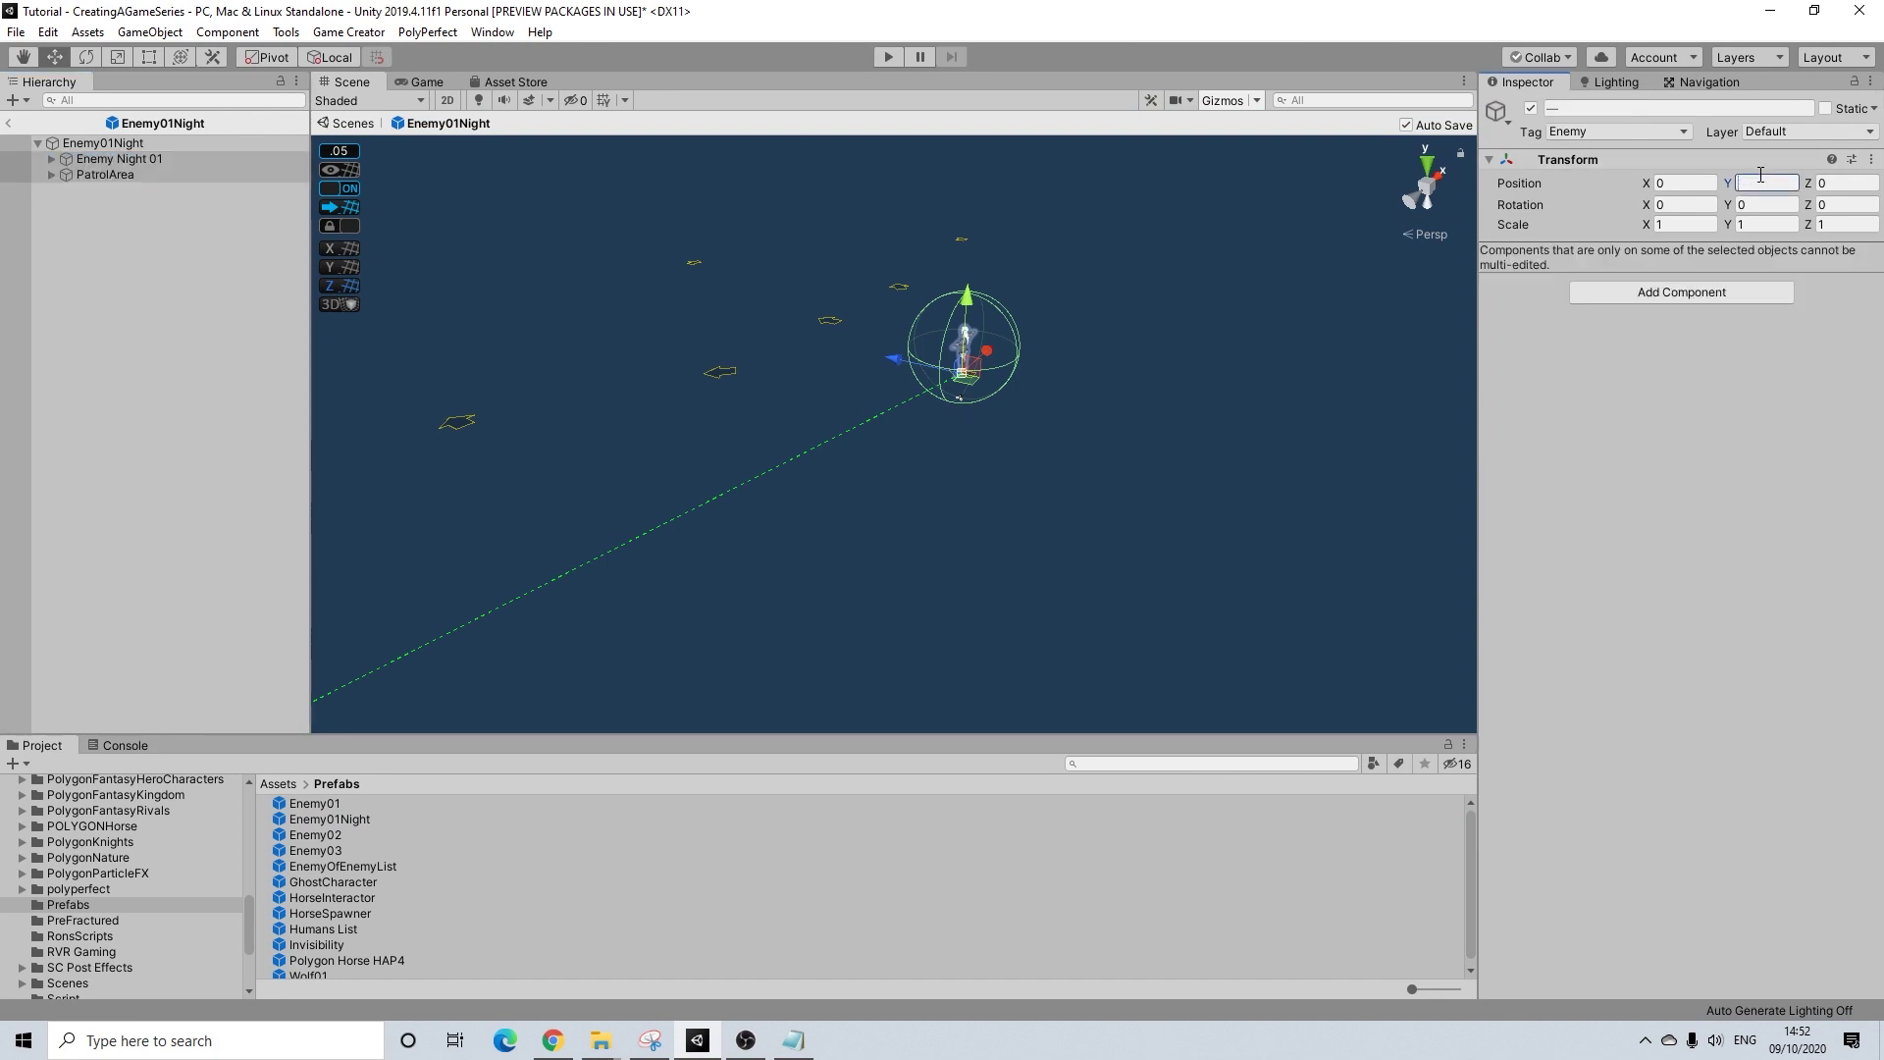
pyautogui.write('6')
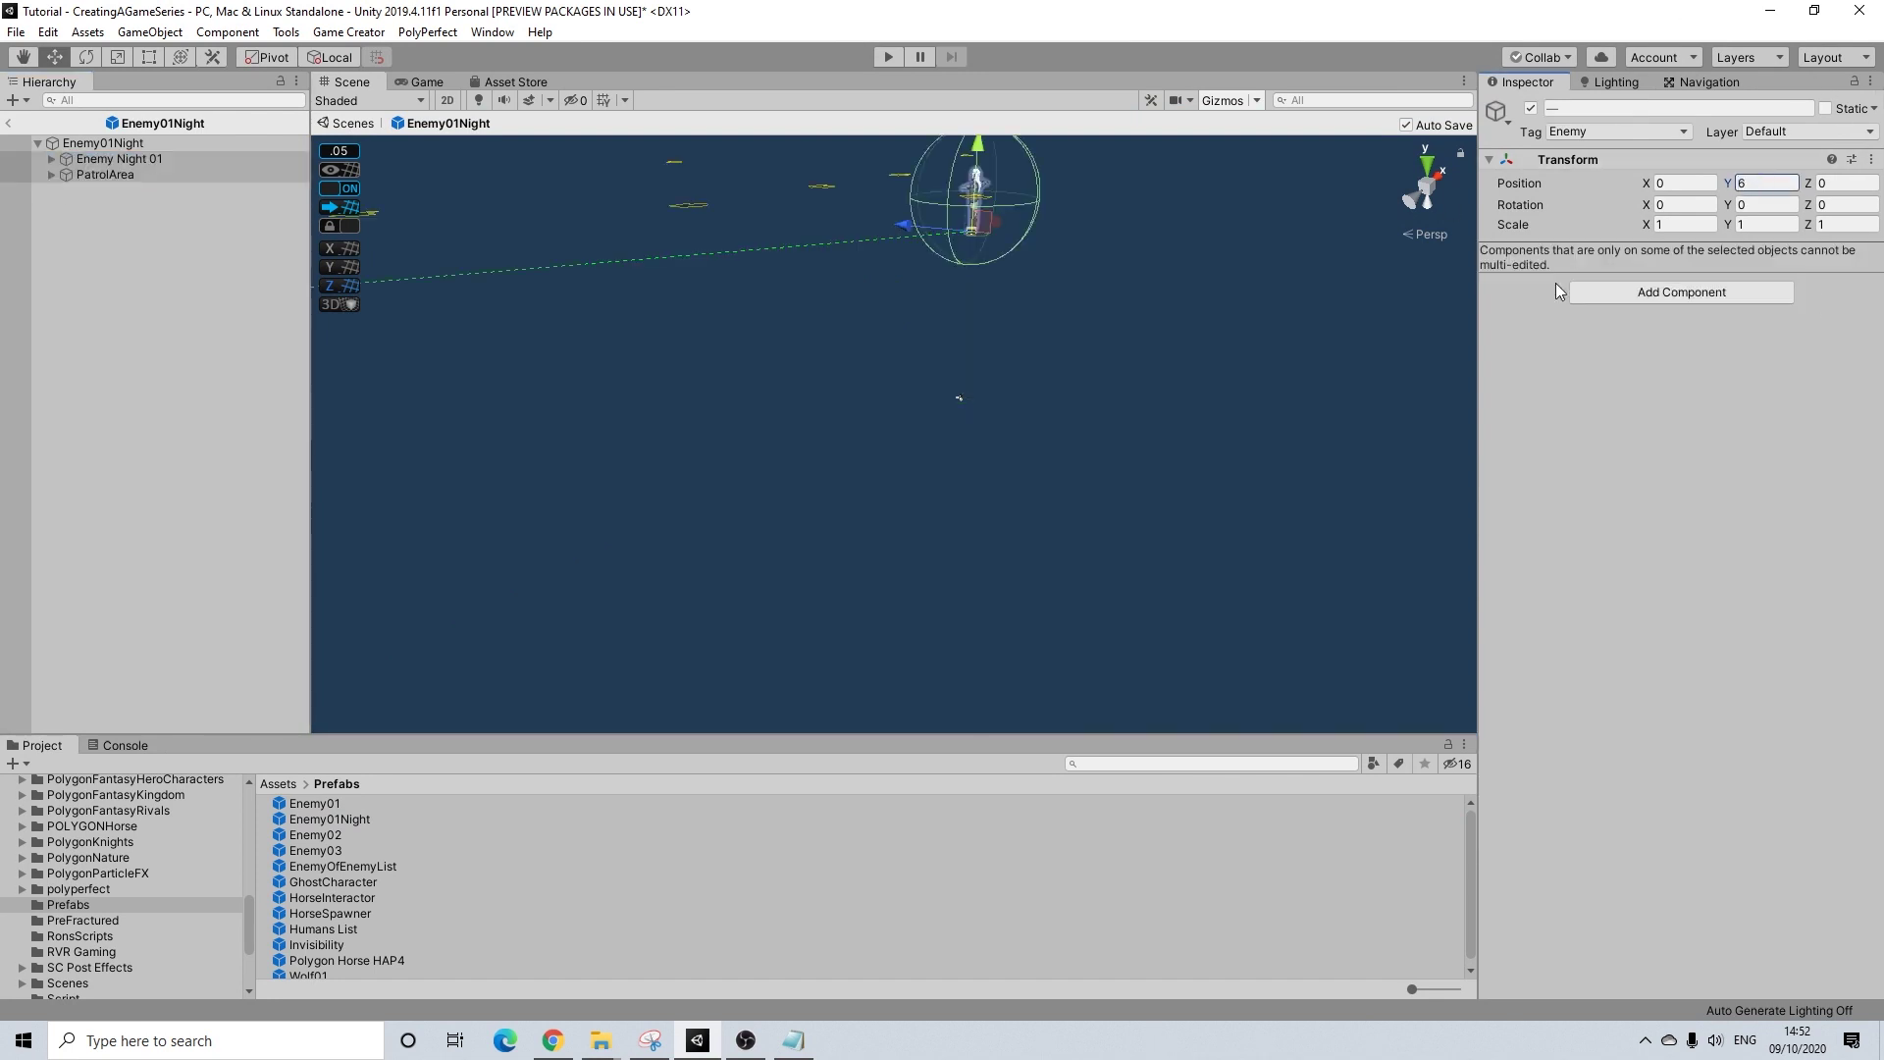
pyautogui.click(9, 130)
# - Play-test the scene, running the character over the meadow past the tower and large tree to the dirt path until nightfall
pyautogui.moveTo(771, 192); pyautogui.dragTo(1121, 478, button='right')
pyautogui.moveTo(1122, 478); pyautogui.dragTo(1042, 463, button='middle')
pyautogui.scroll(5, 1041, 463)
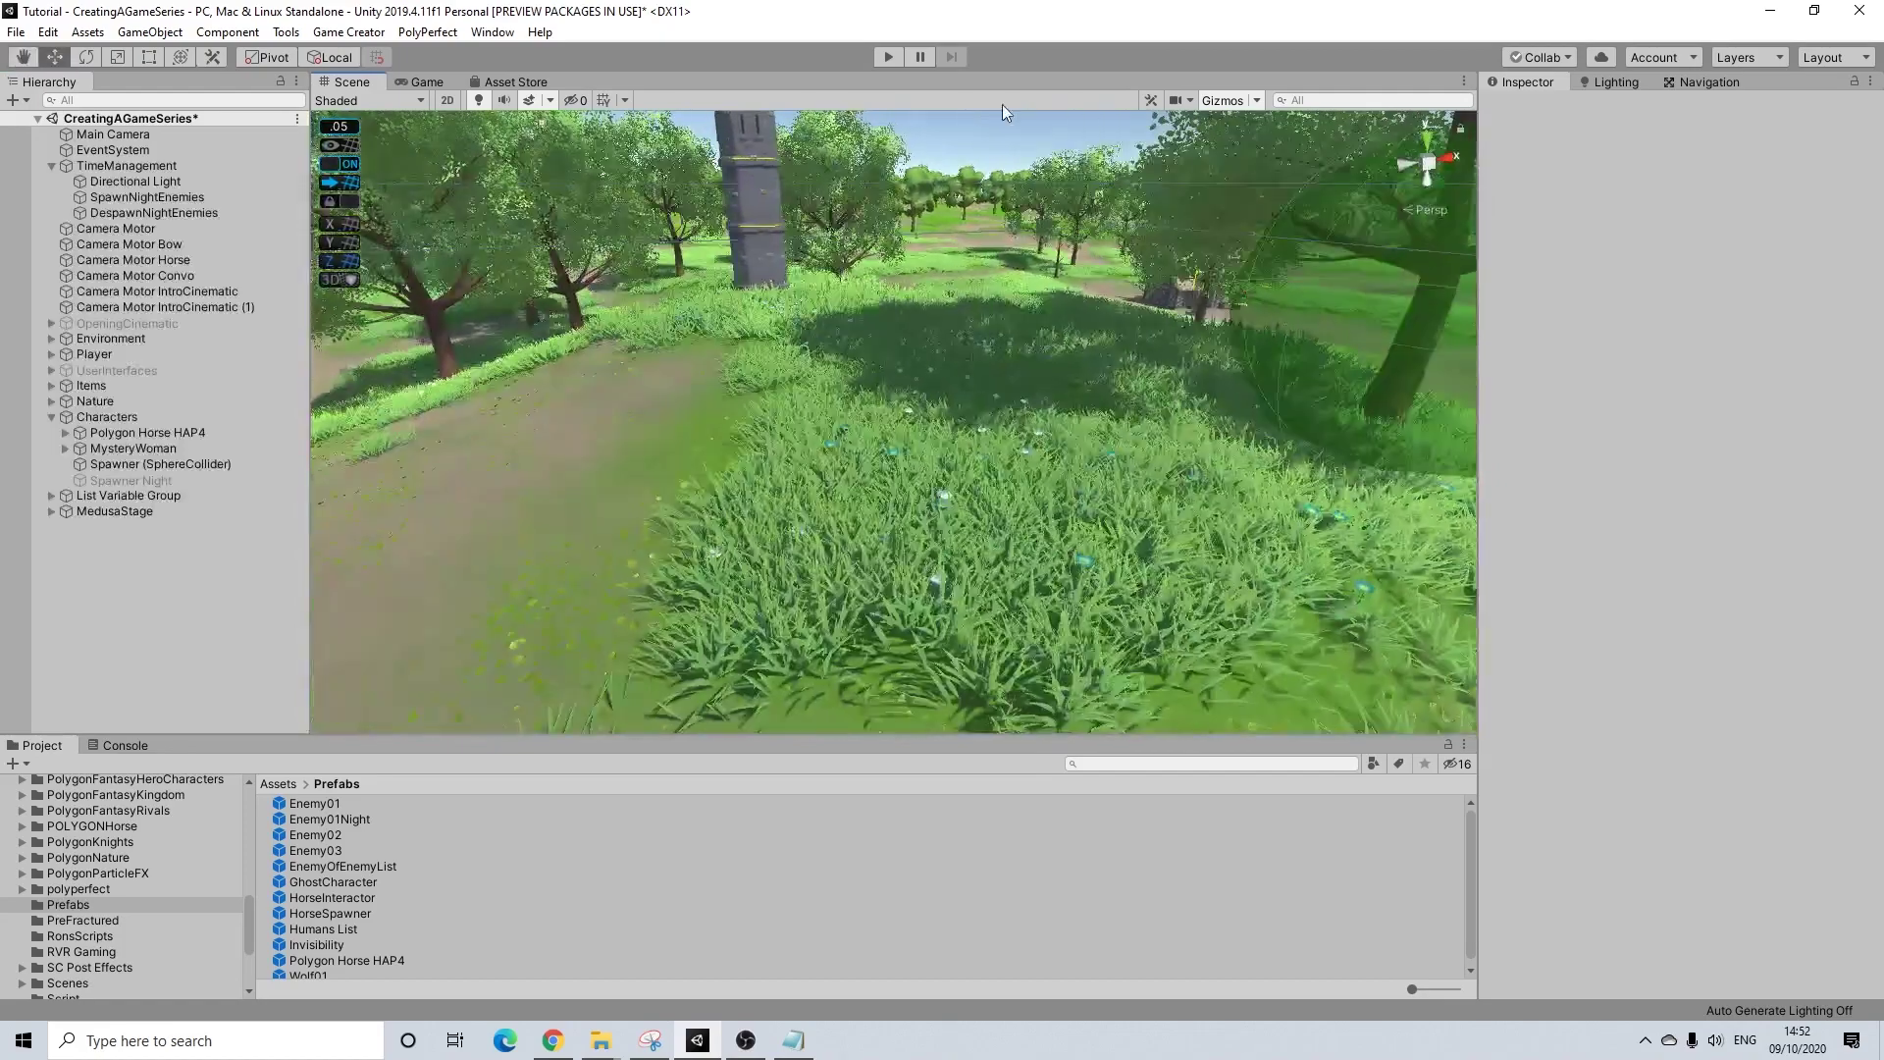
pyautogui.click(889, 59)
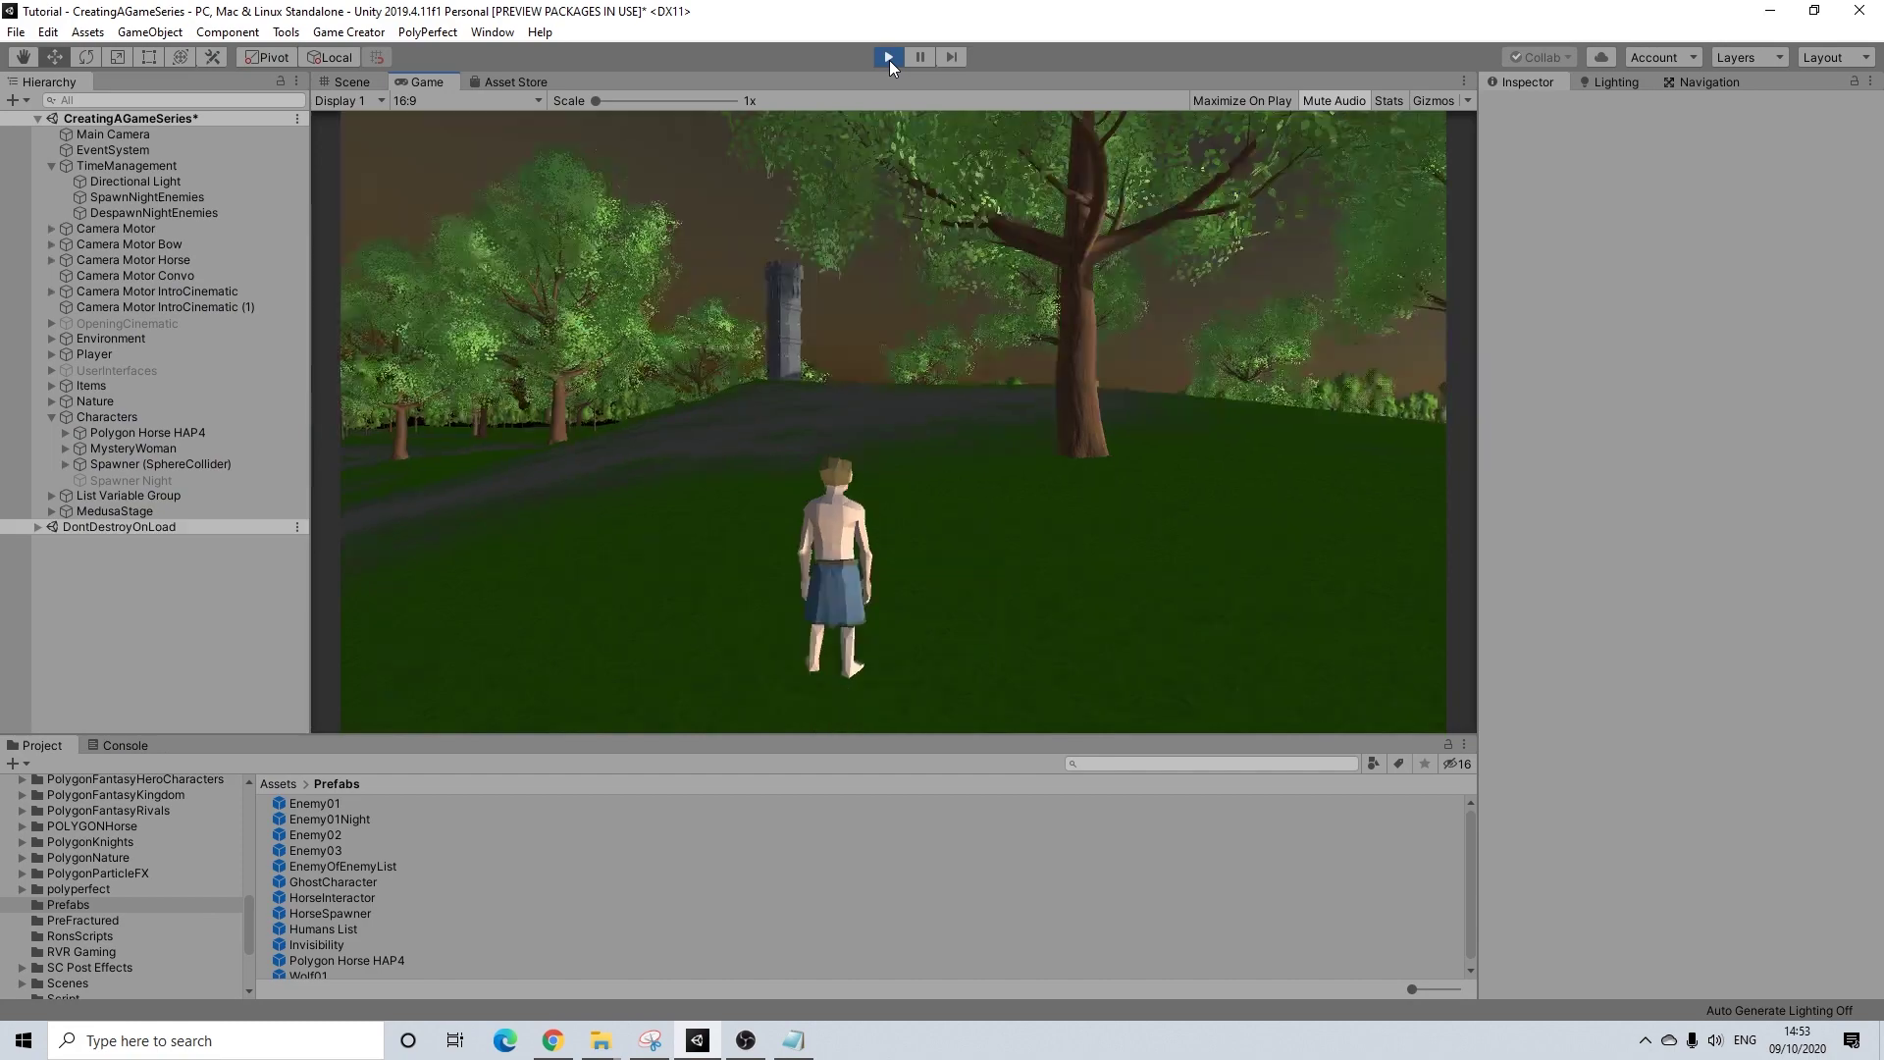
pyautogui.press('w')
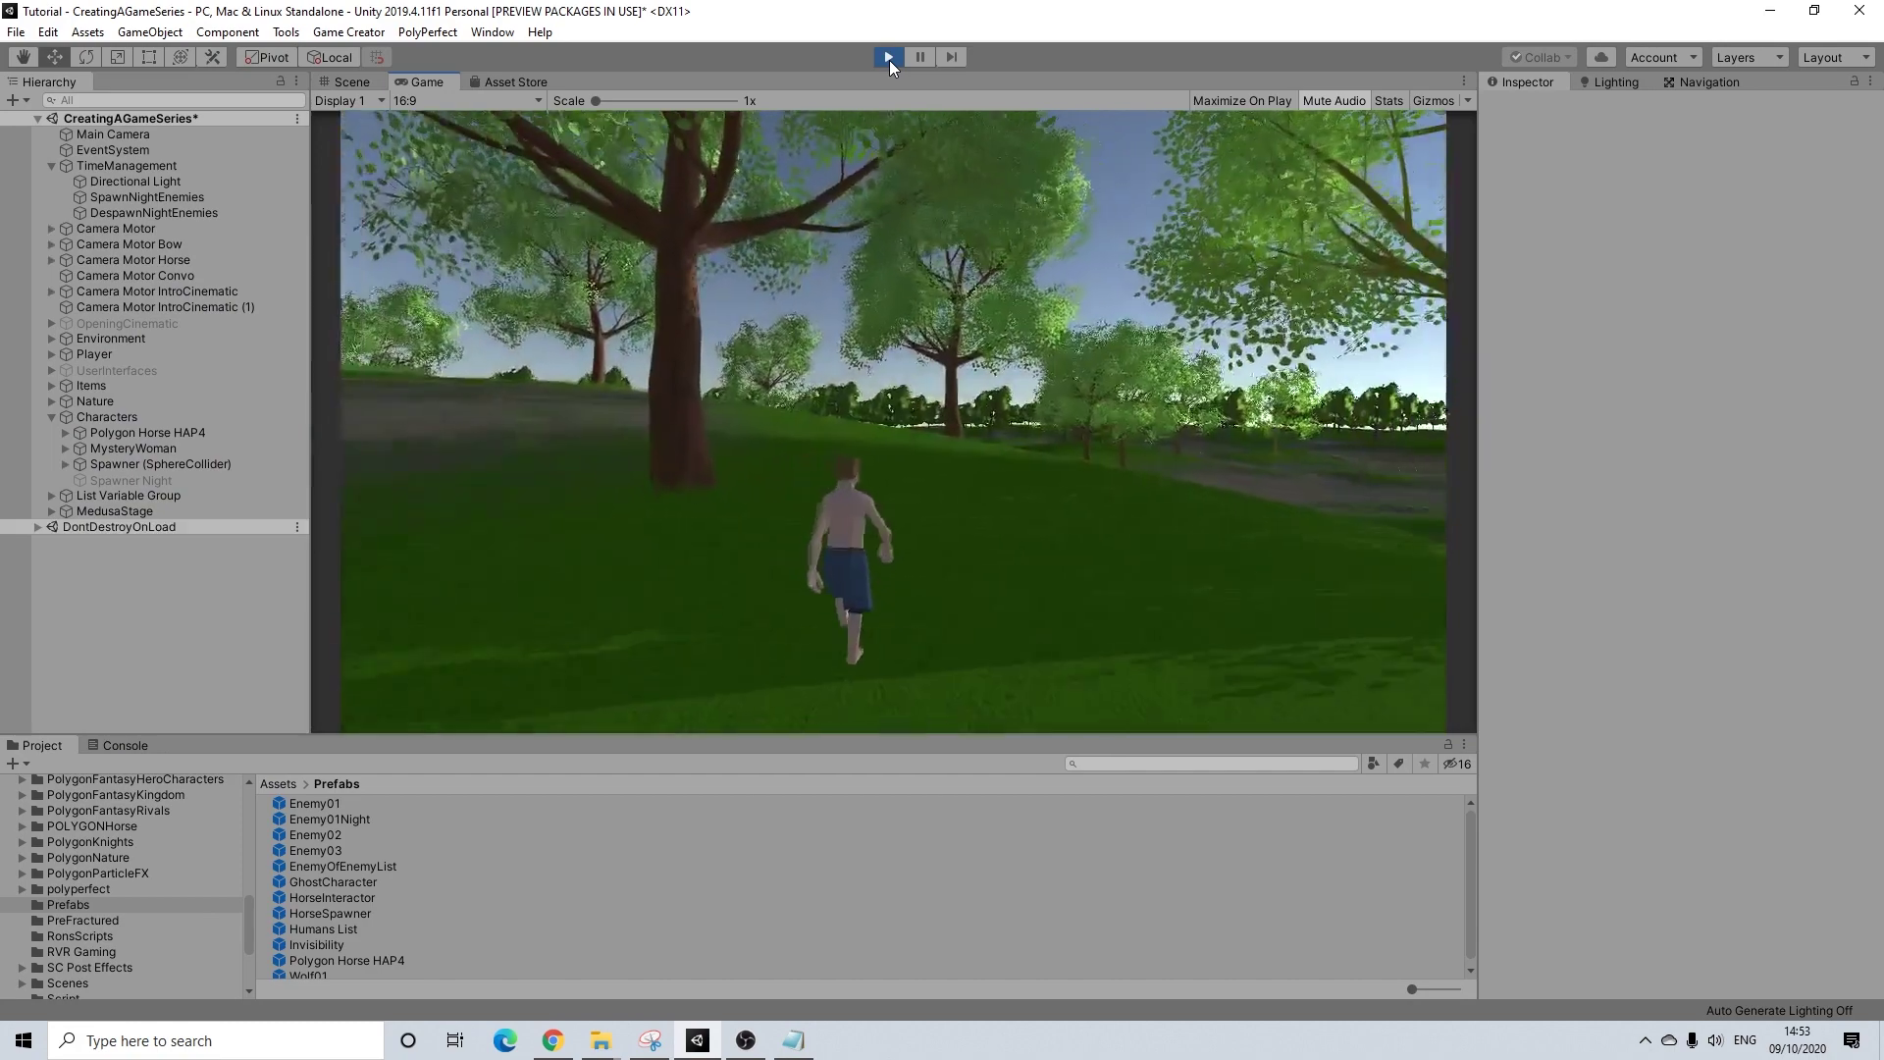
pyautogui.press('w')
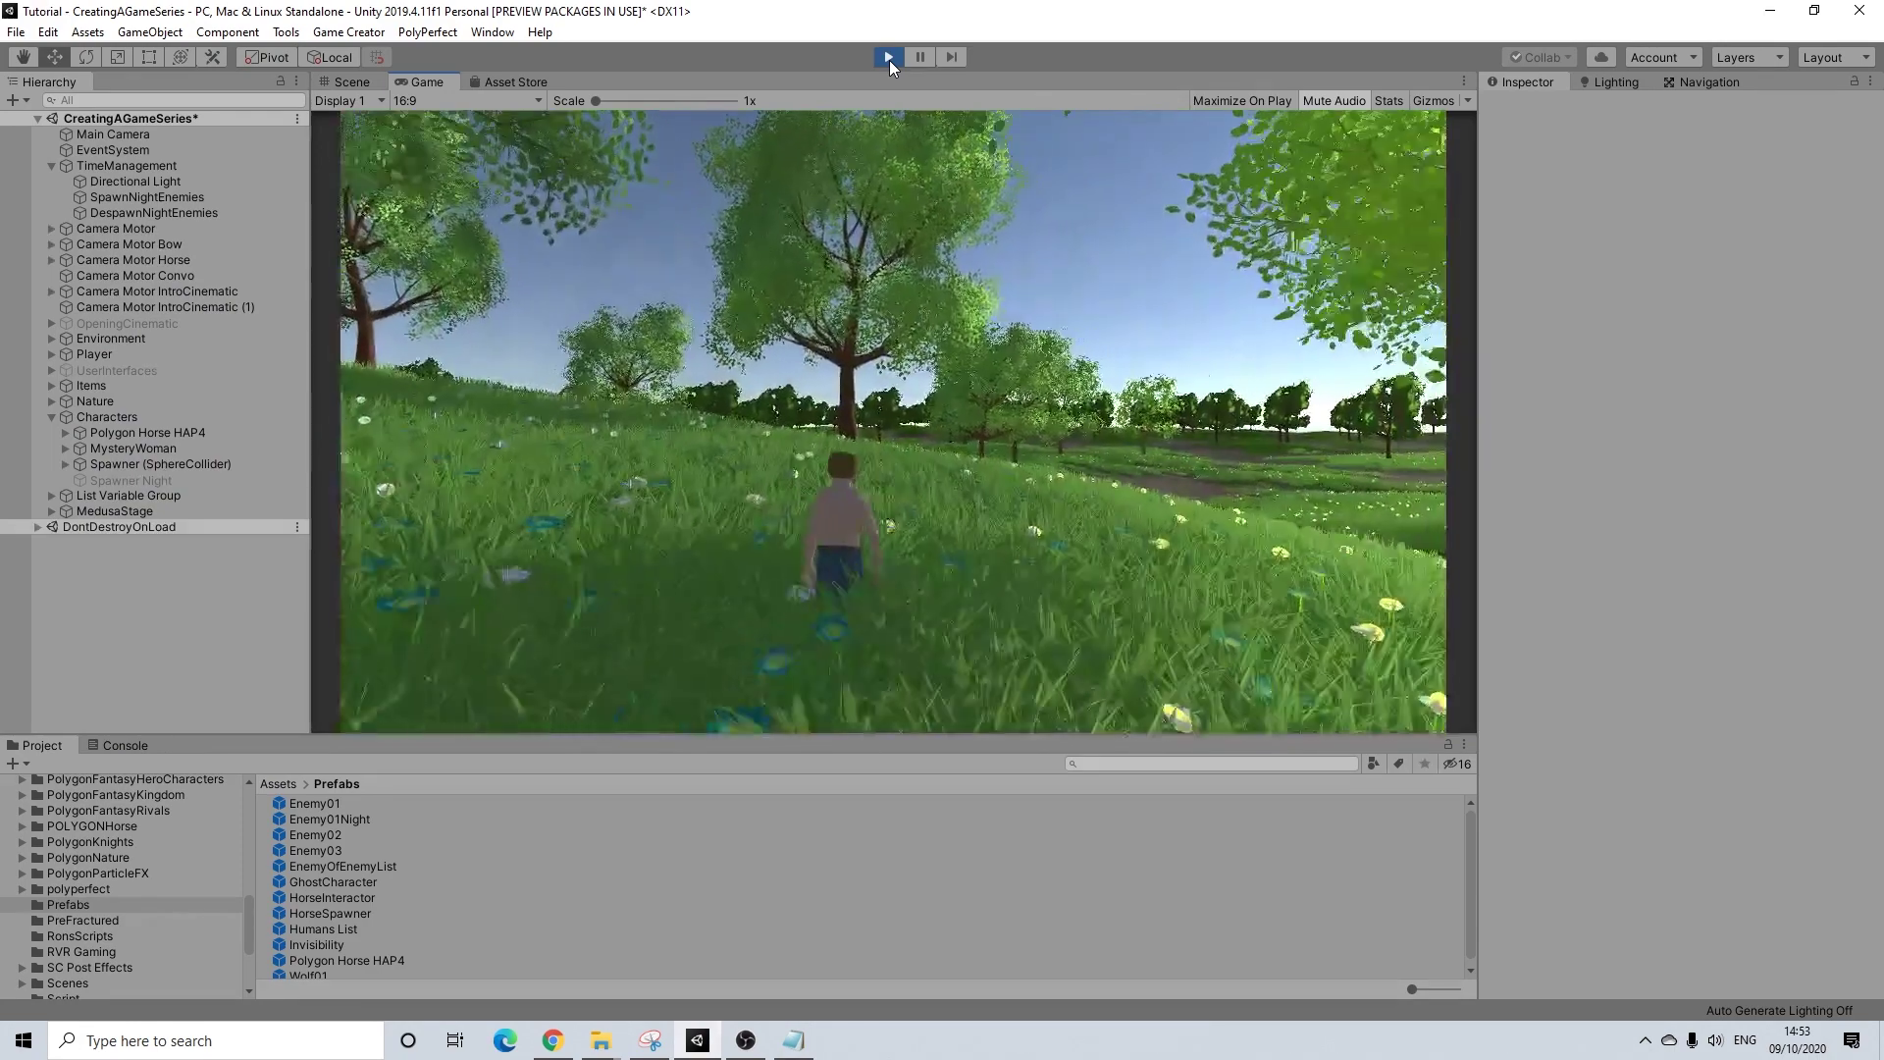
pyautogui.press('w')
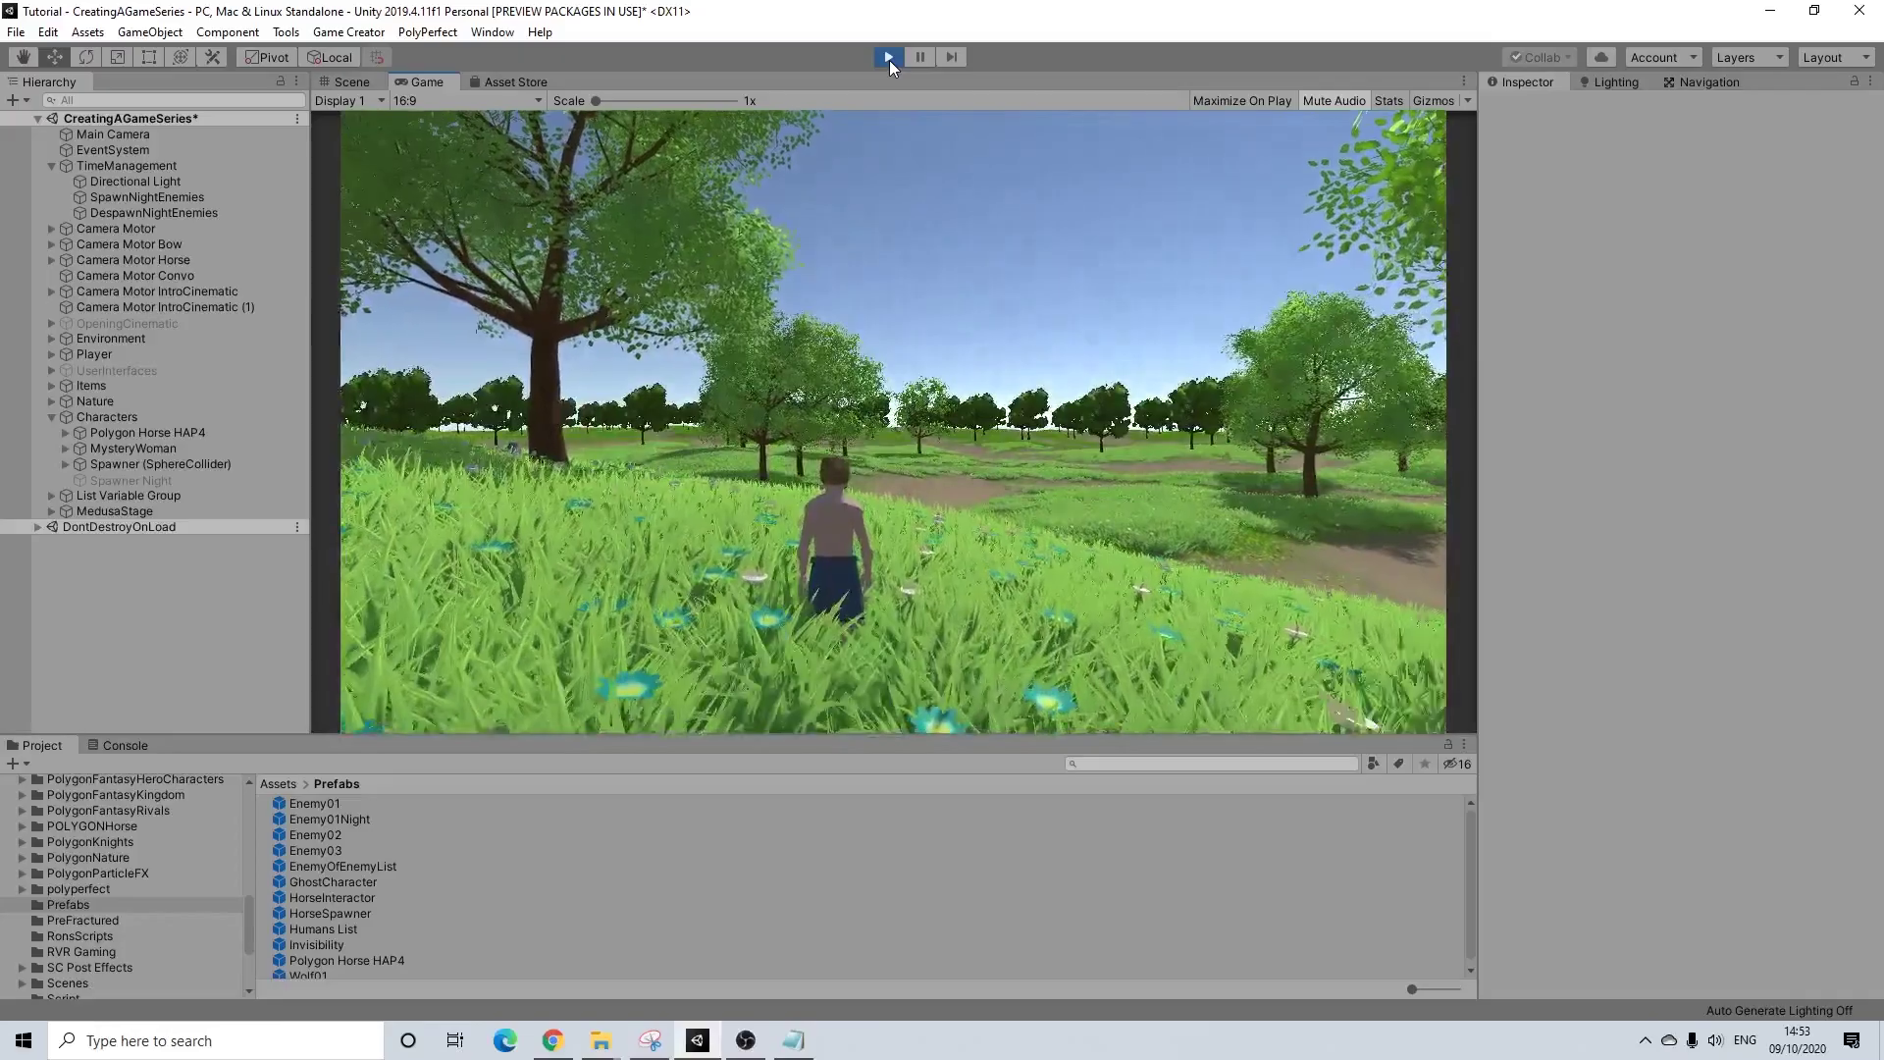
pyautogui.press('w')
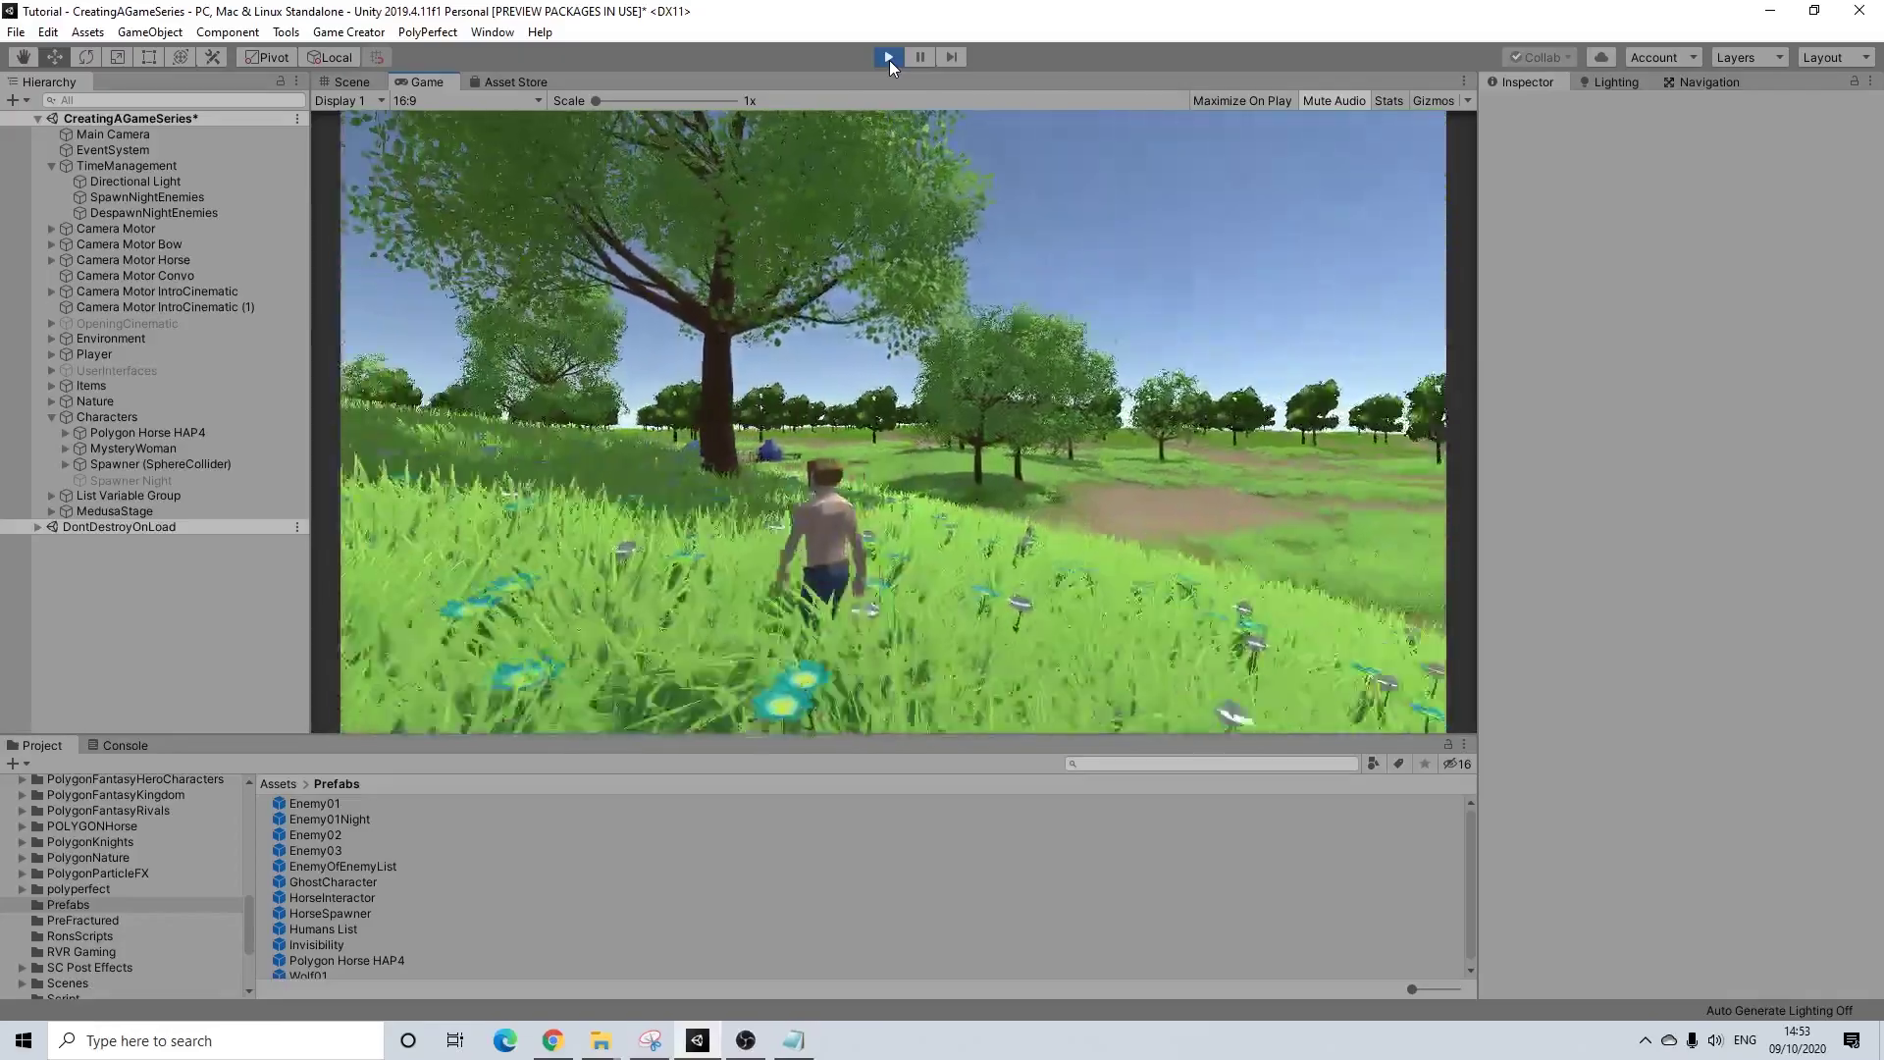
pyautogui.press('w')
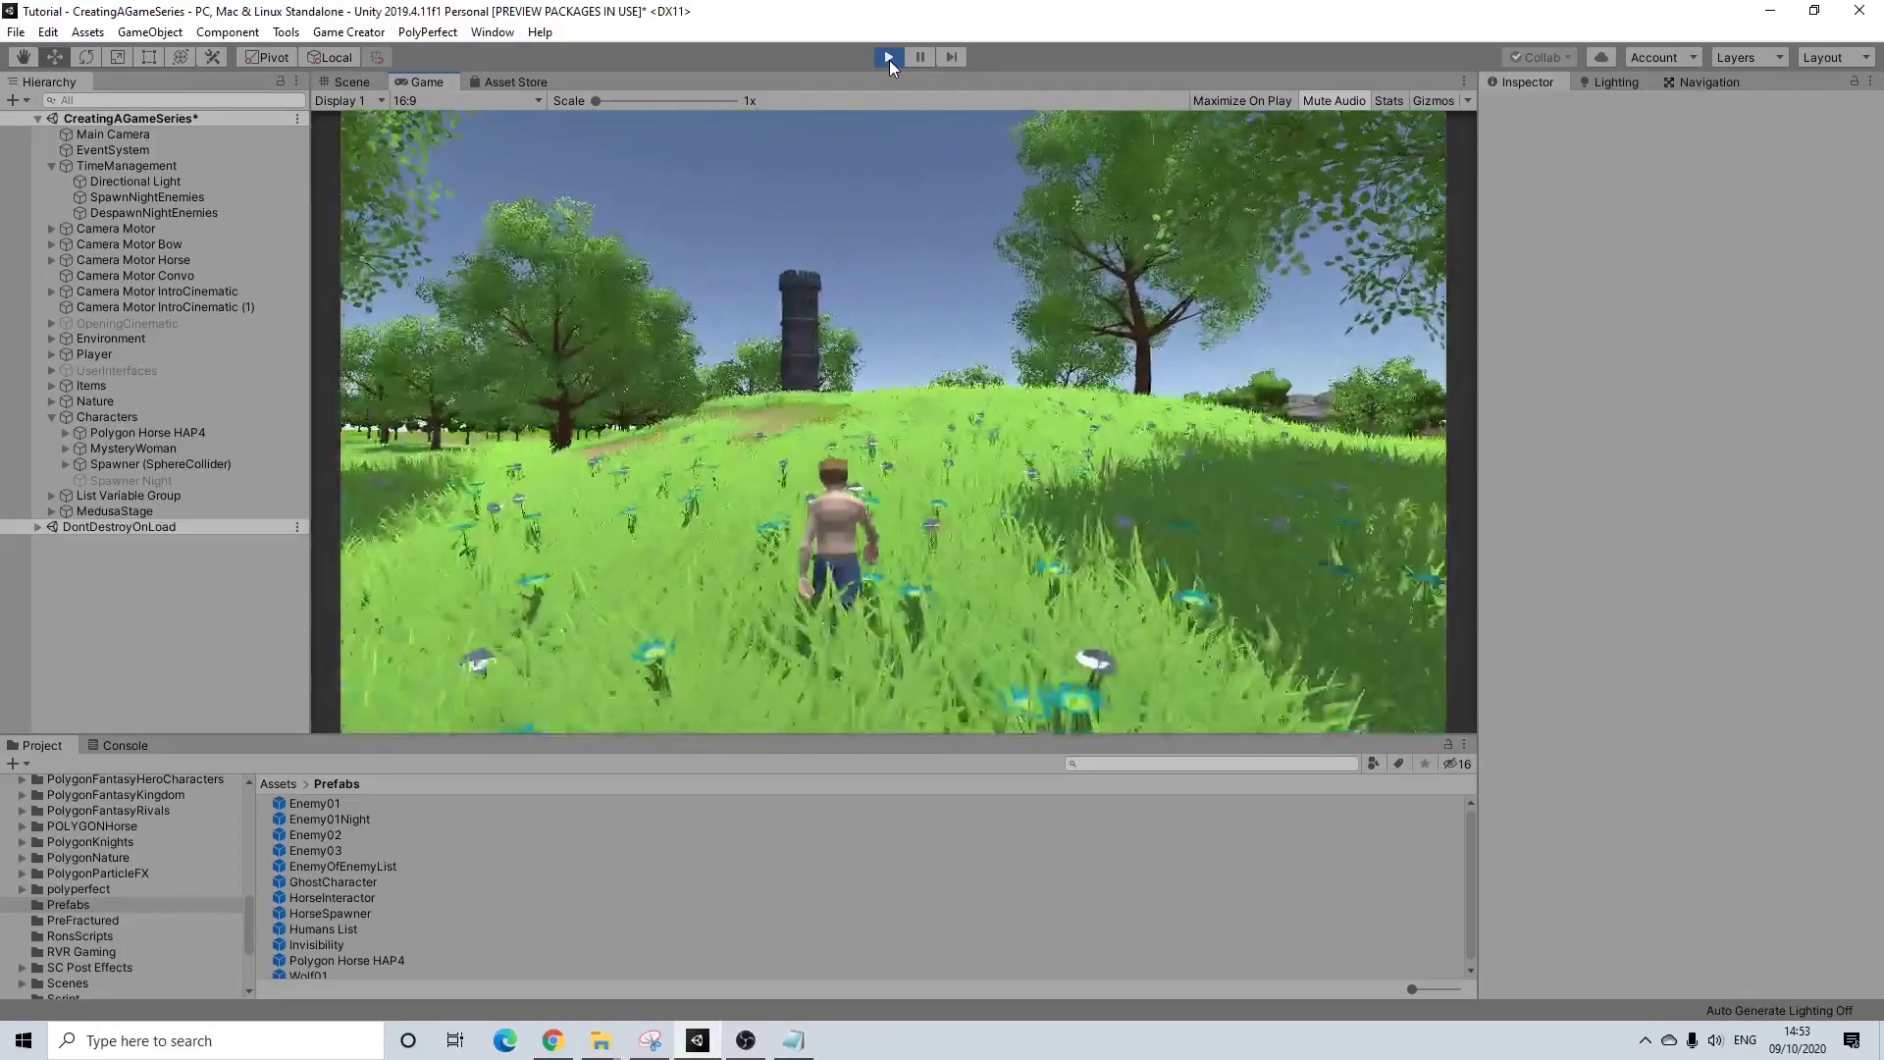
pyautogui.press('w')
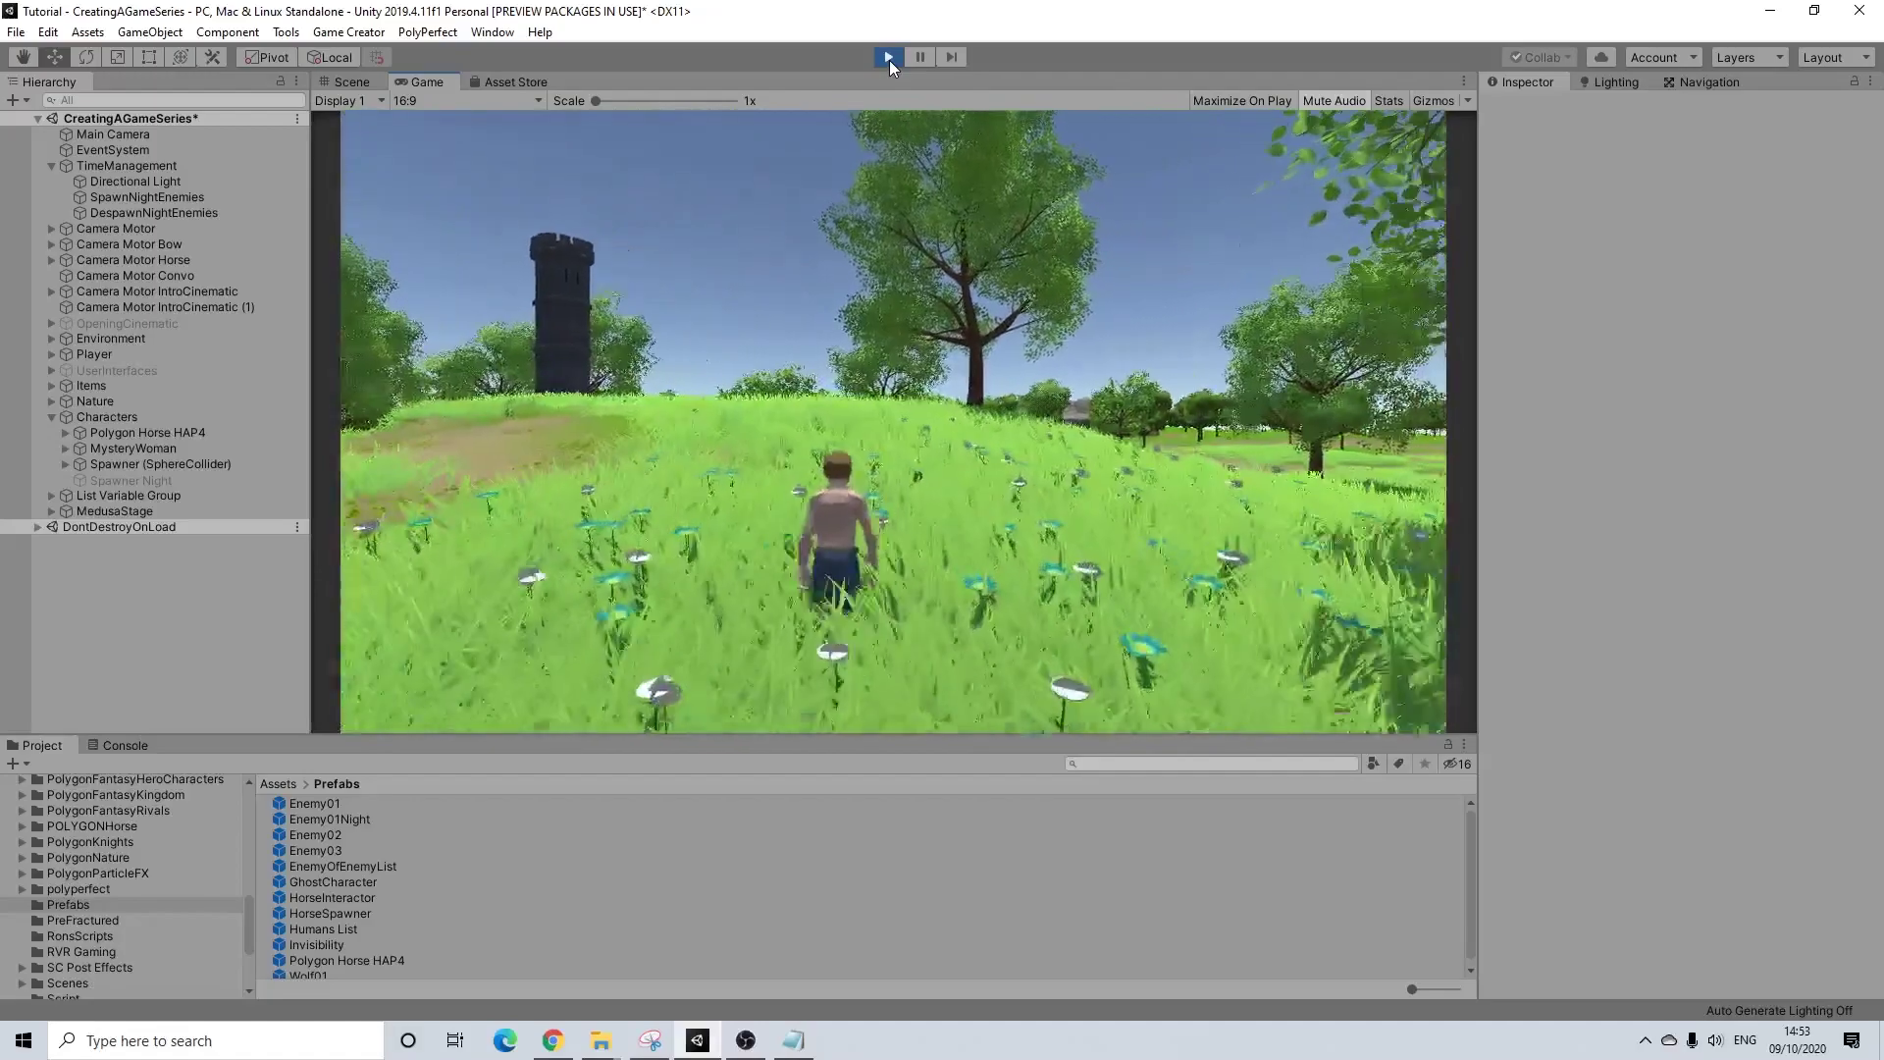
pyautogui.press('w')
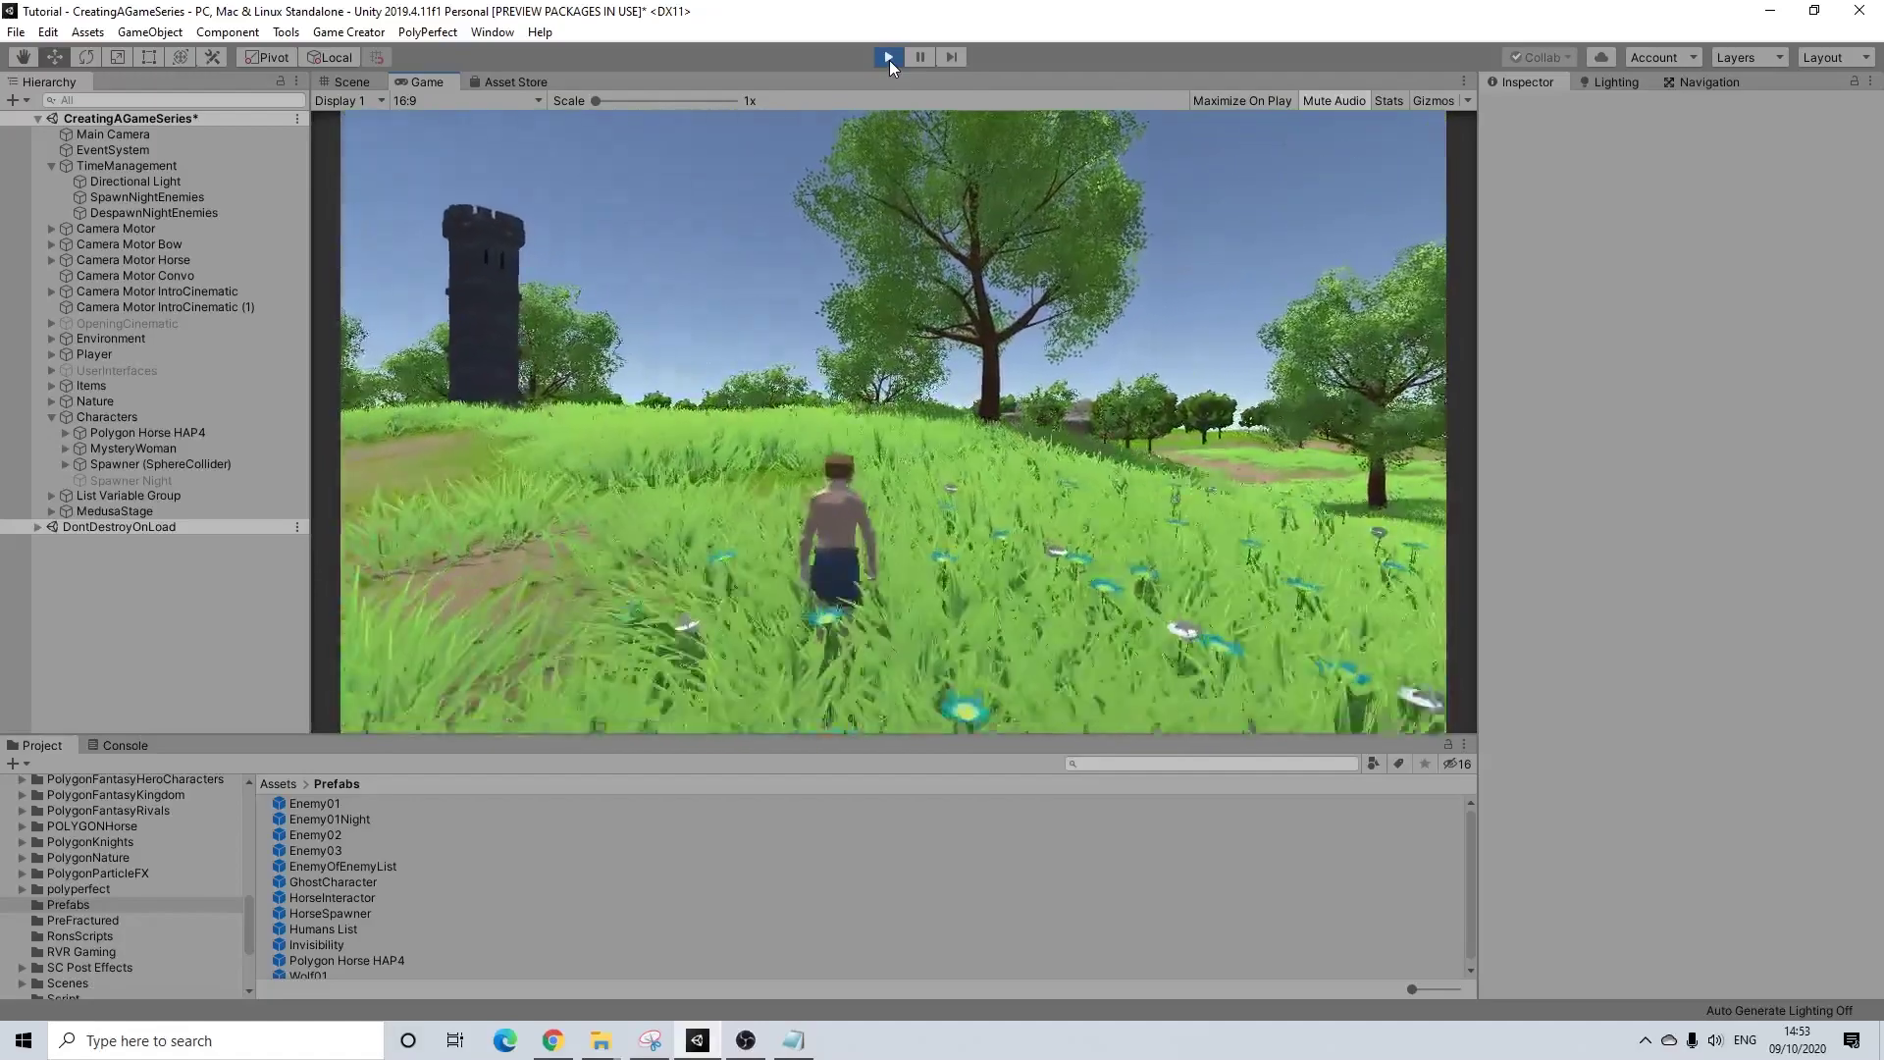
pyautogui.press('w')
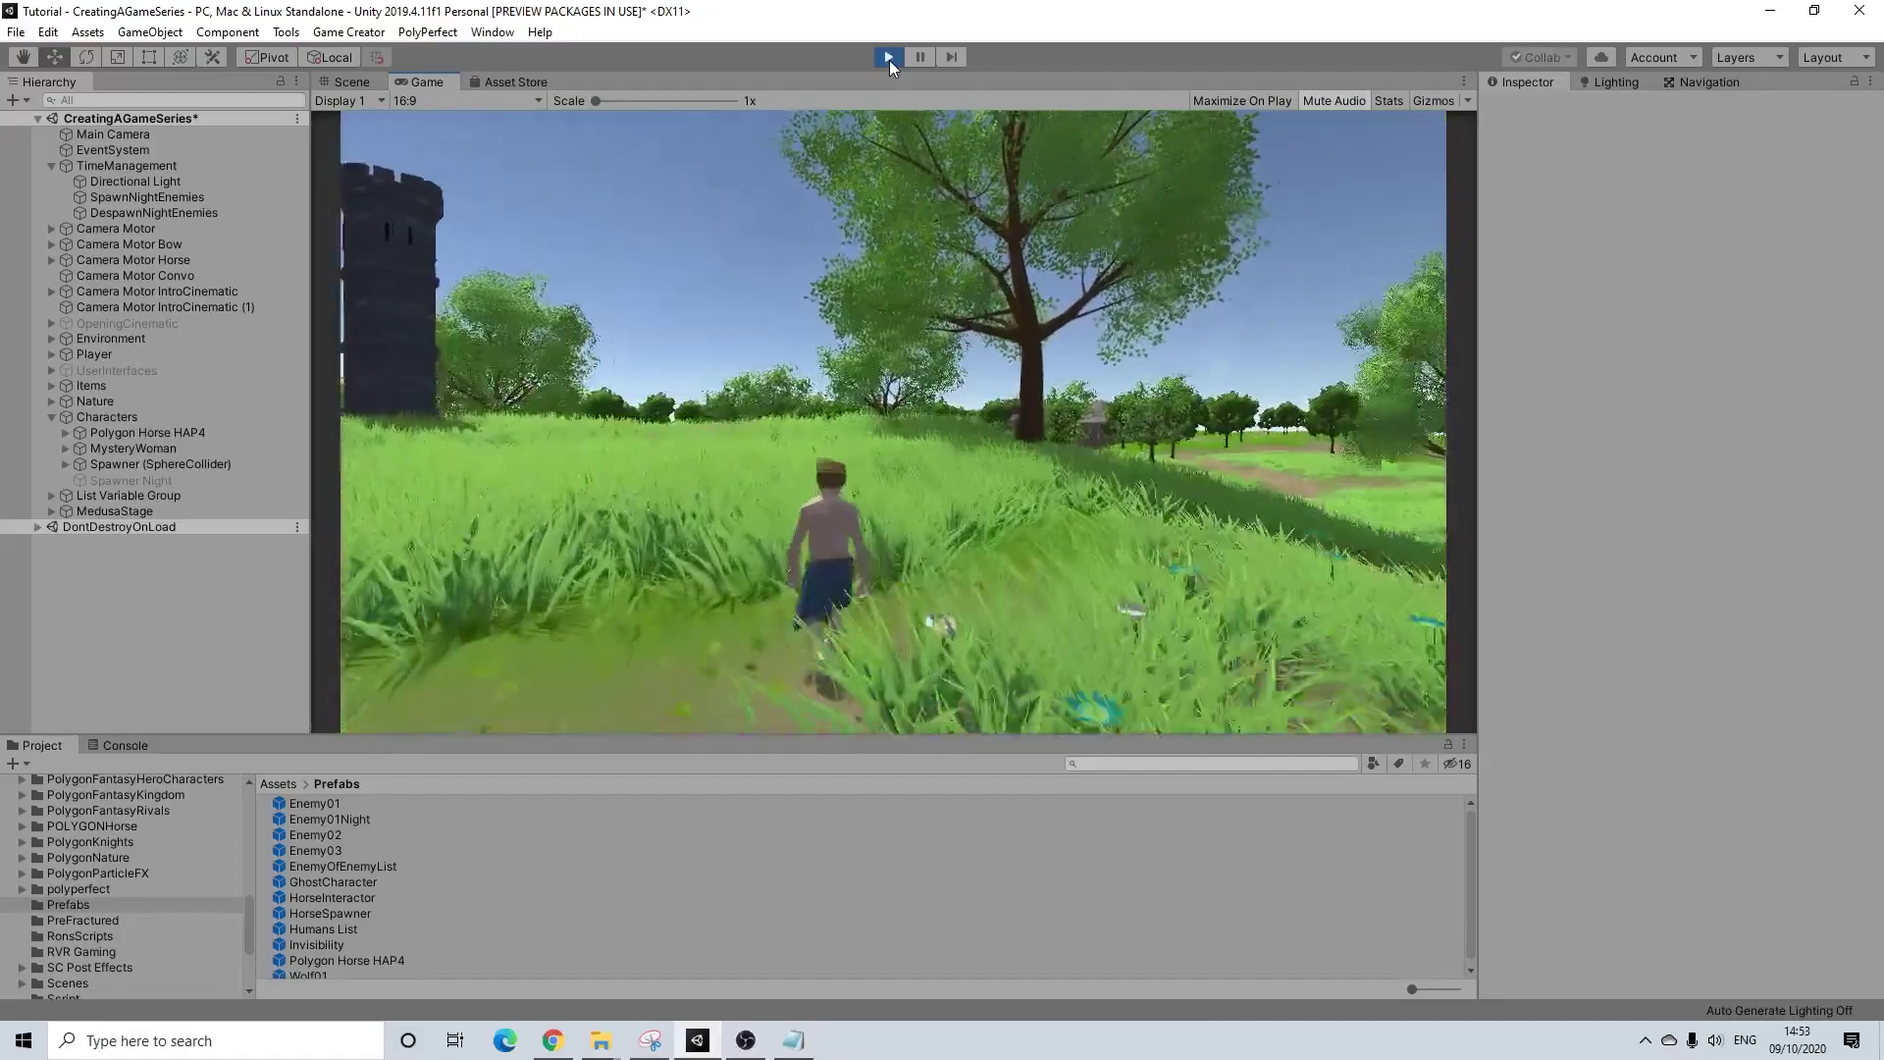
pyautogui.press('w')
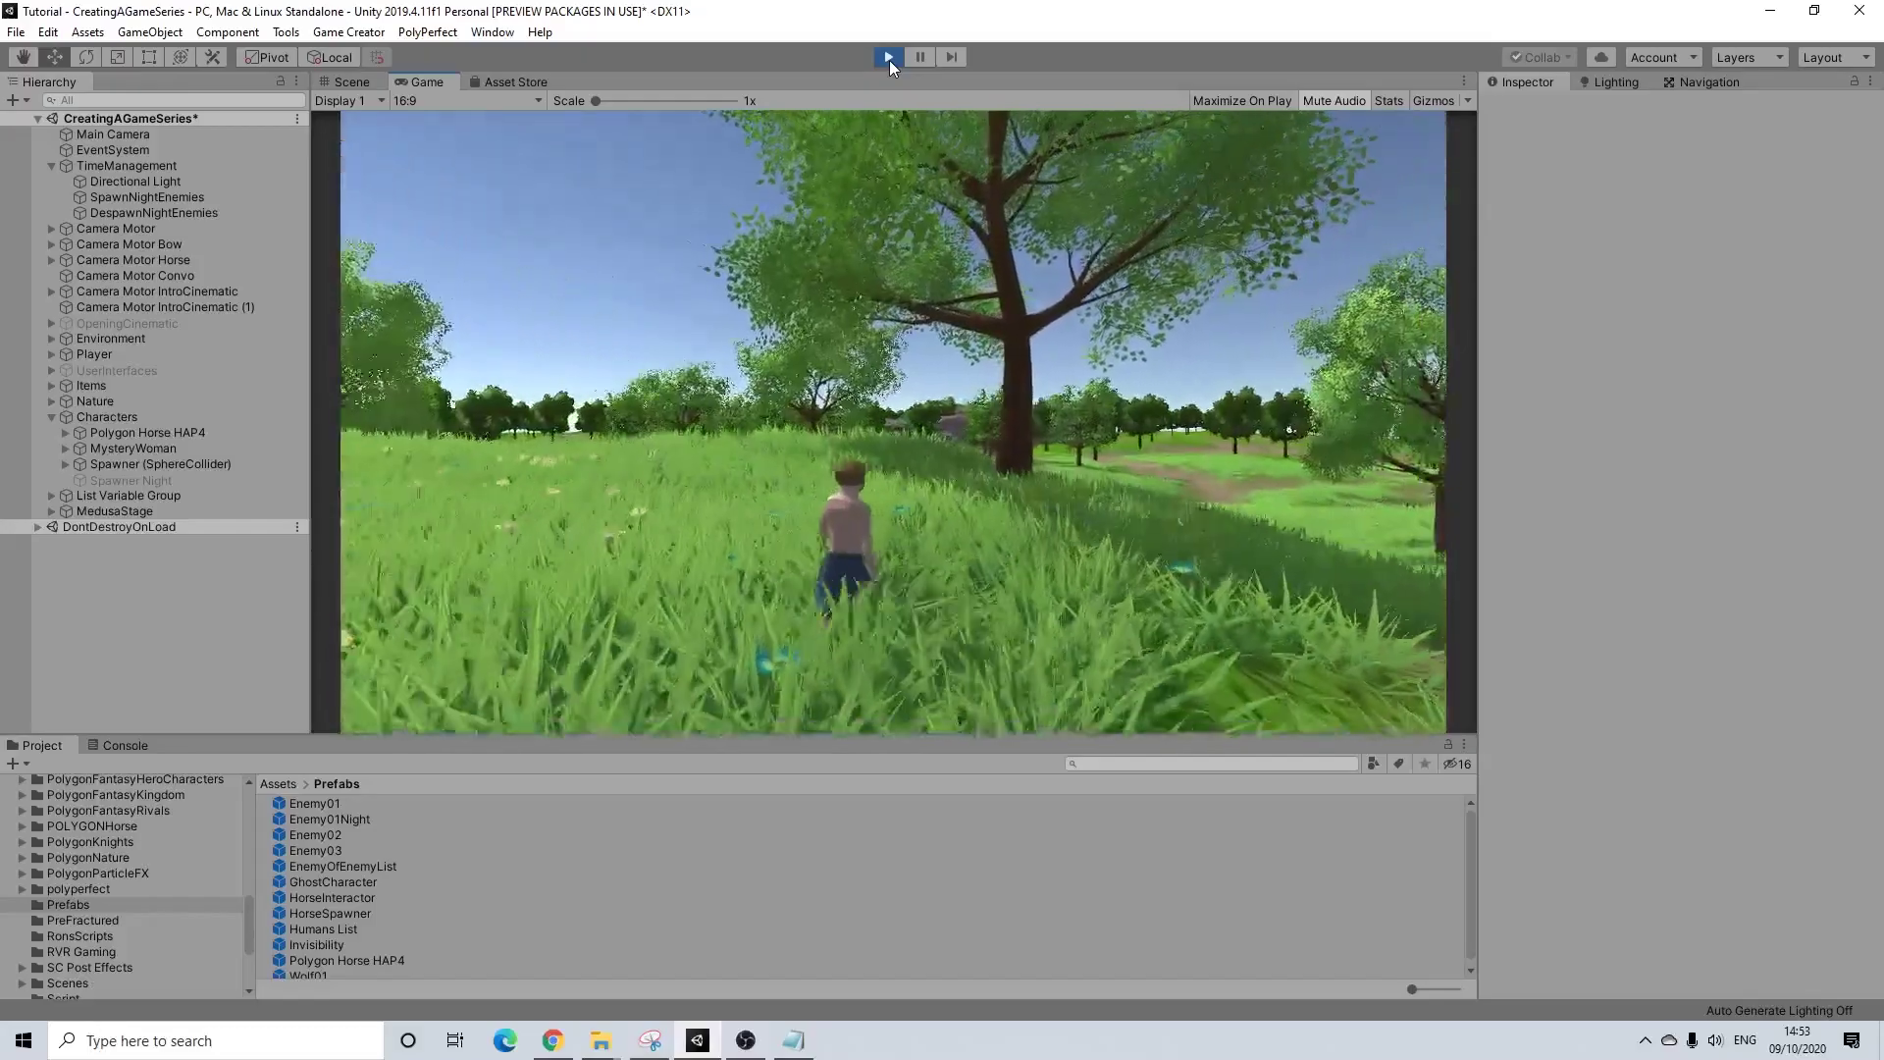
pyautogui.press('w')
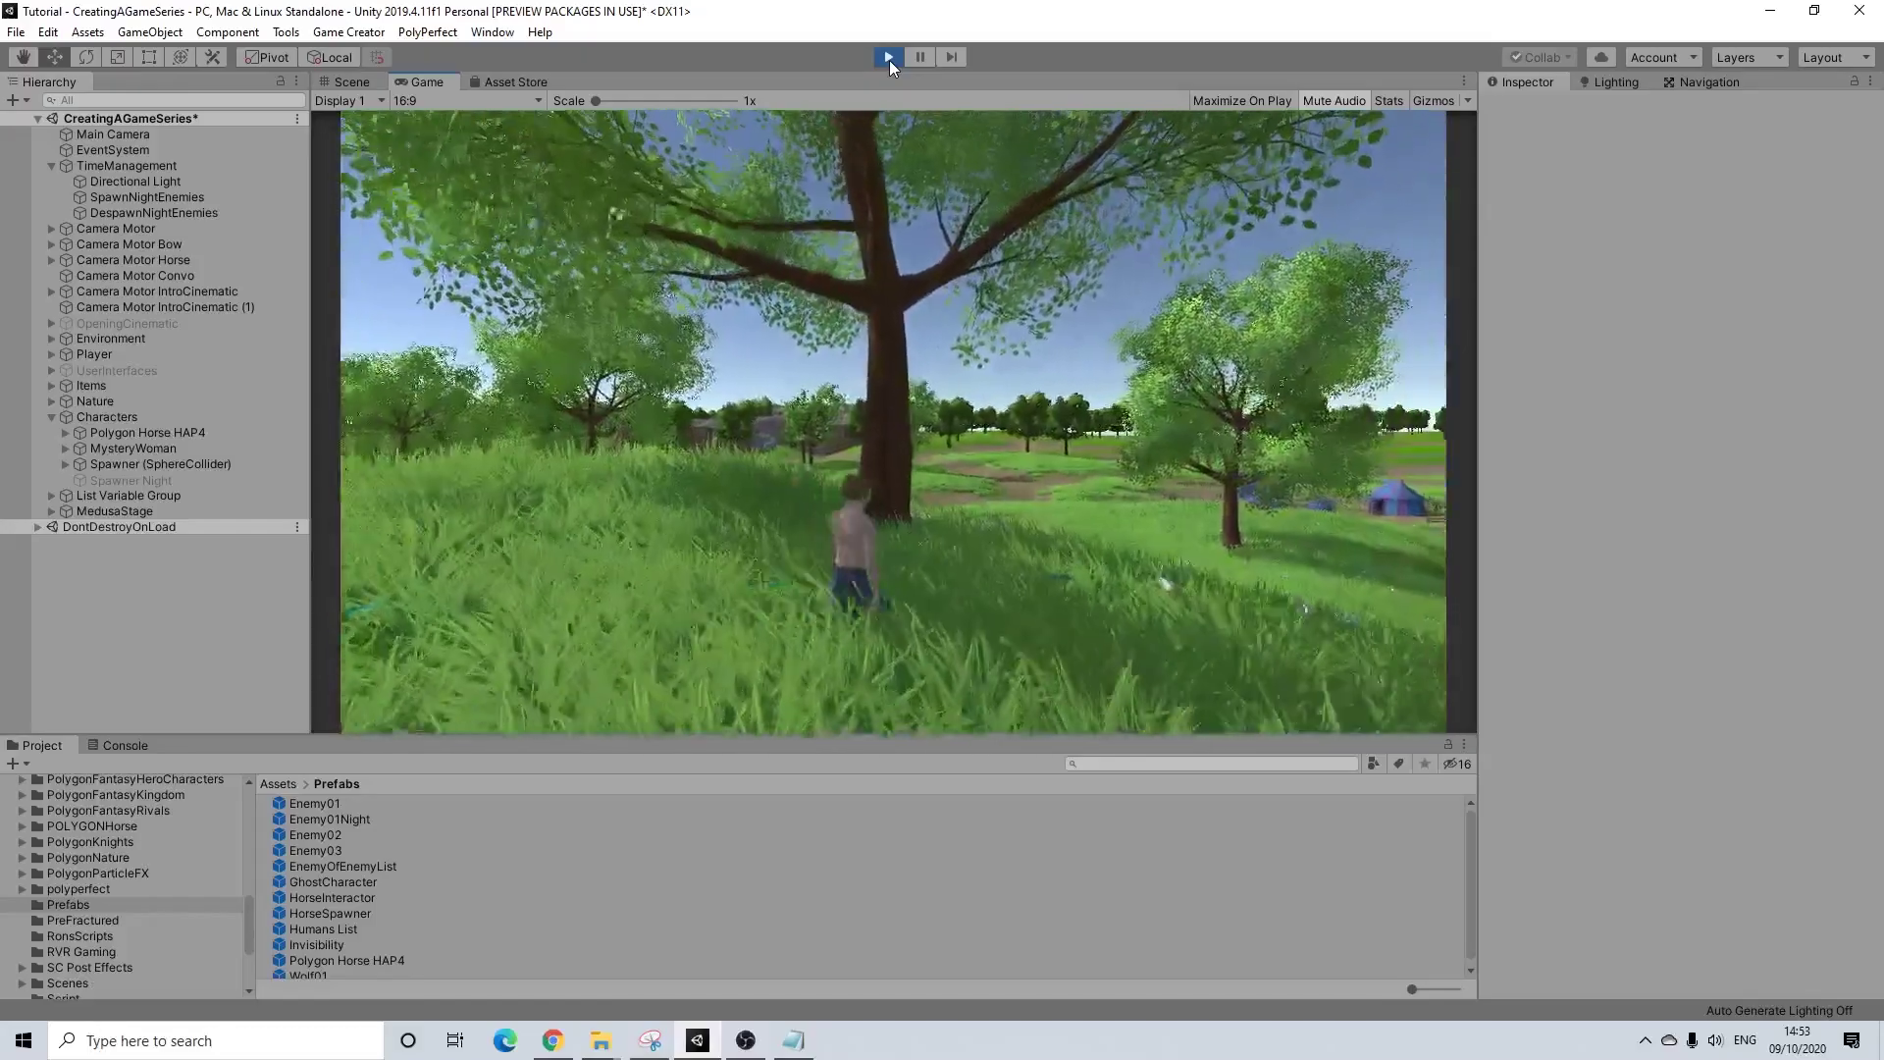
pyautogui.press('w')
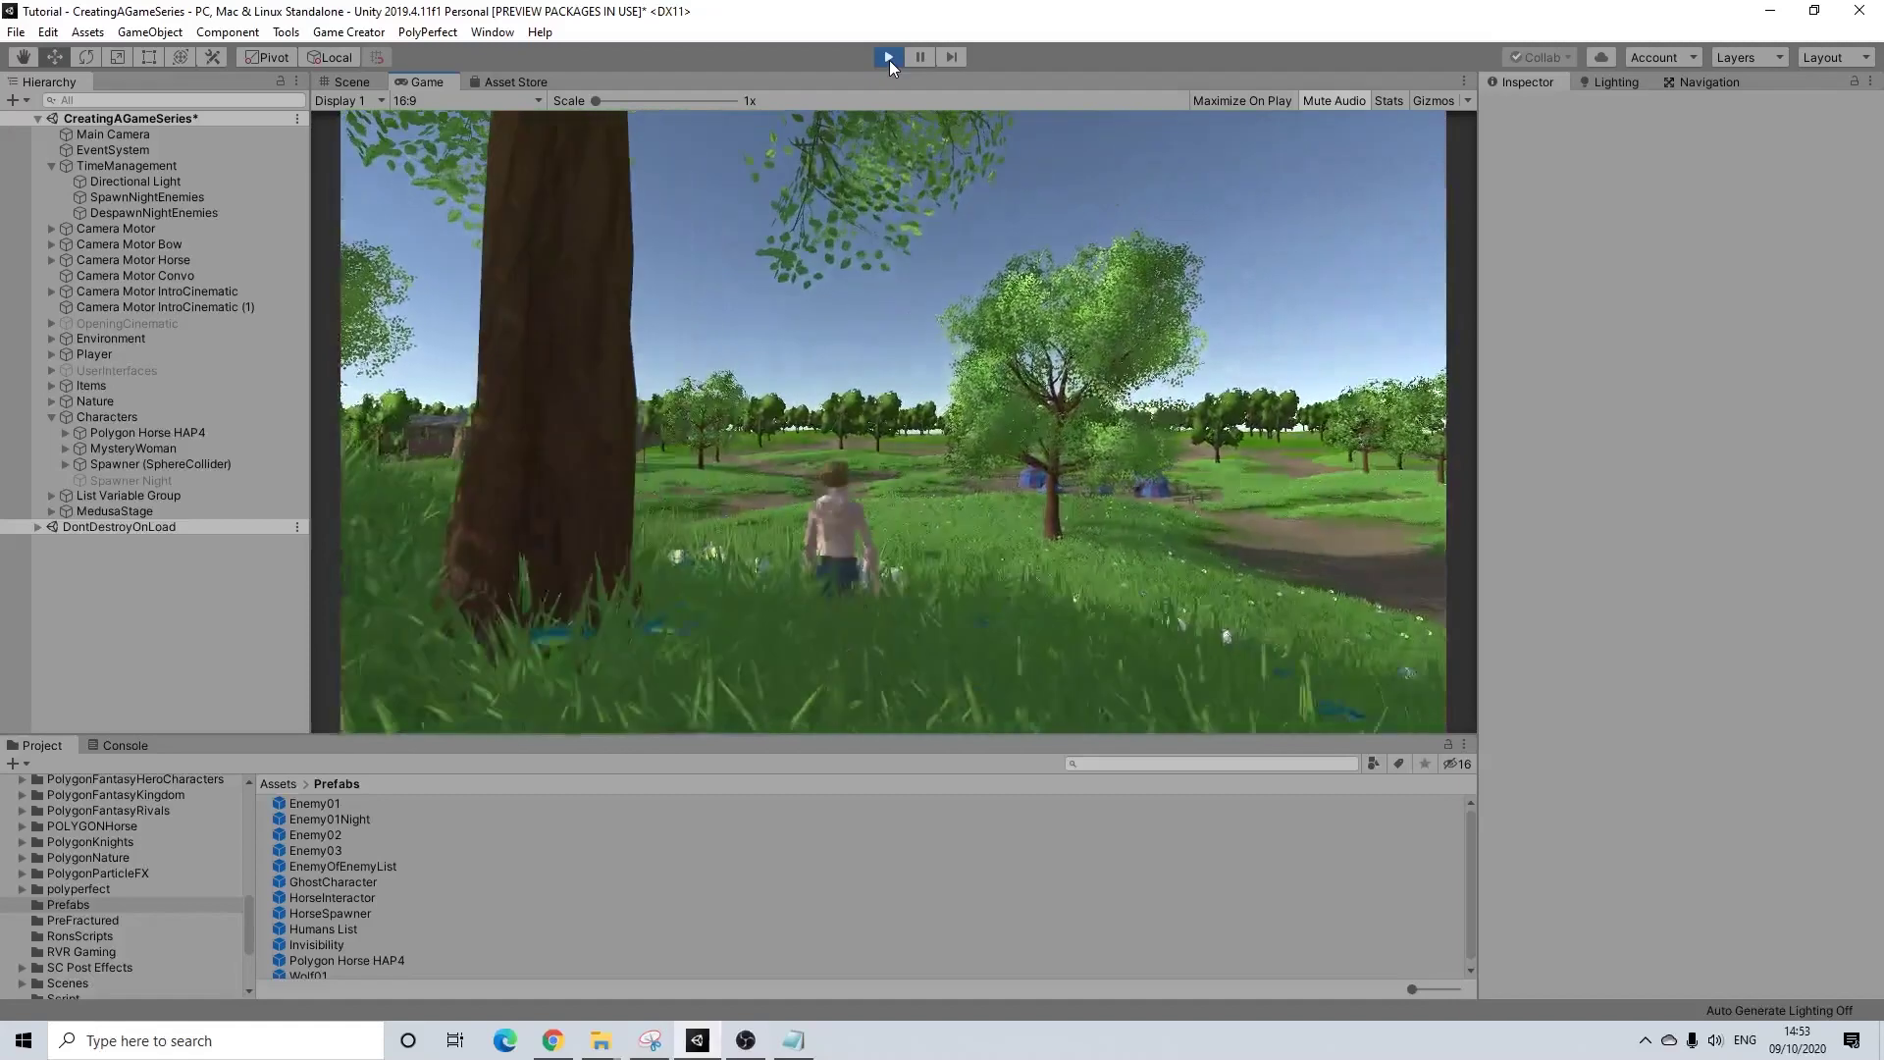
pyautogui.press('w')
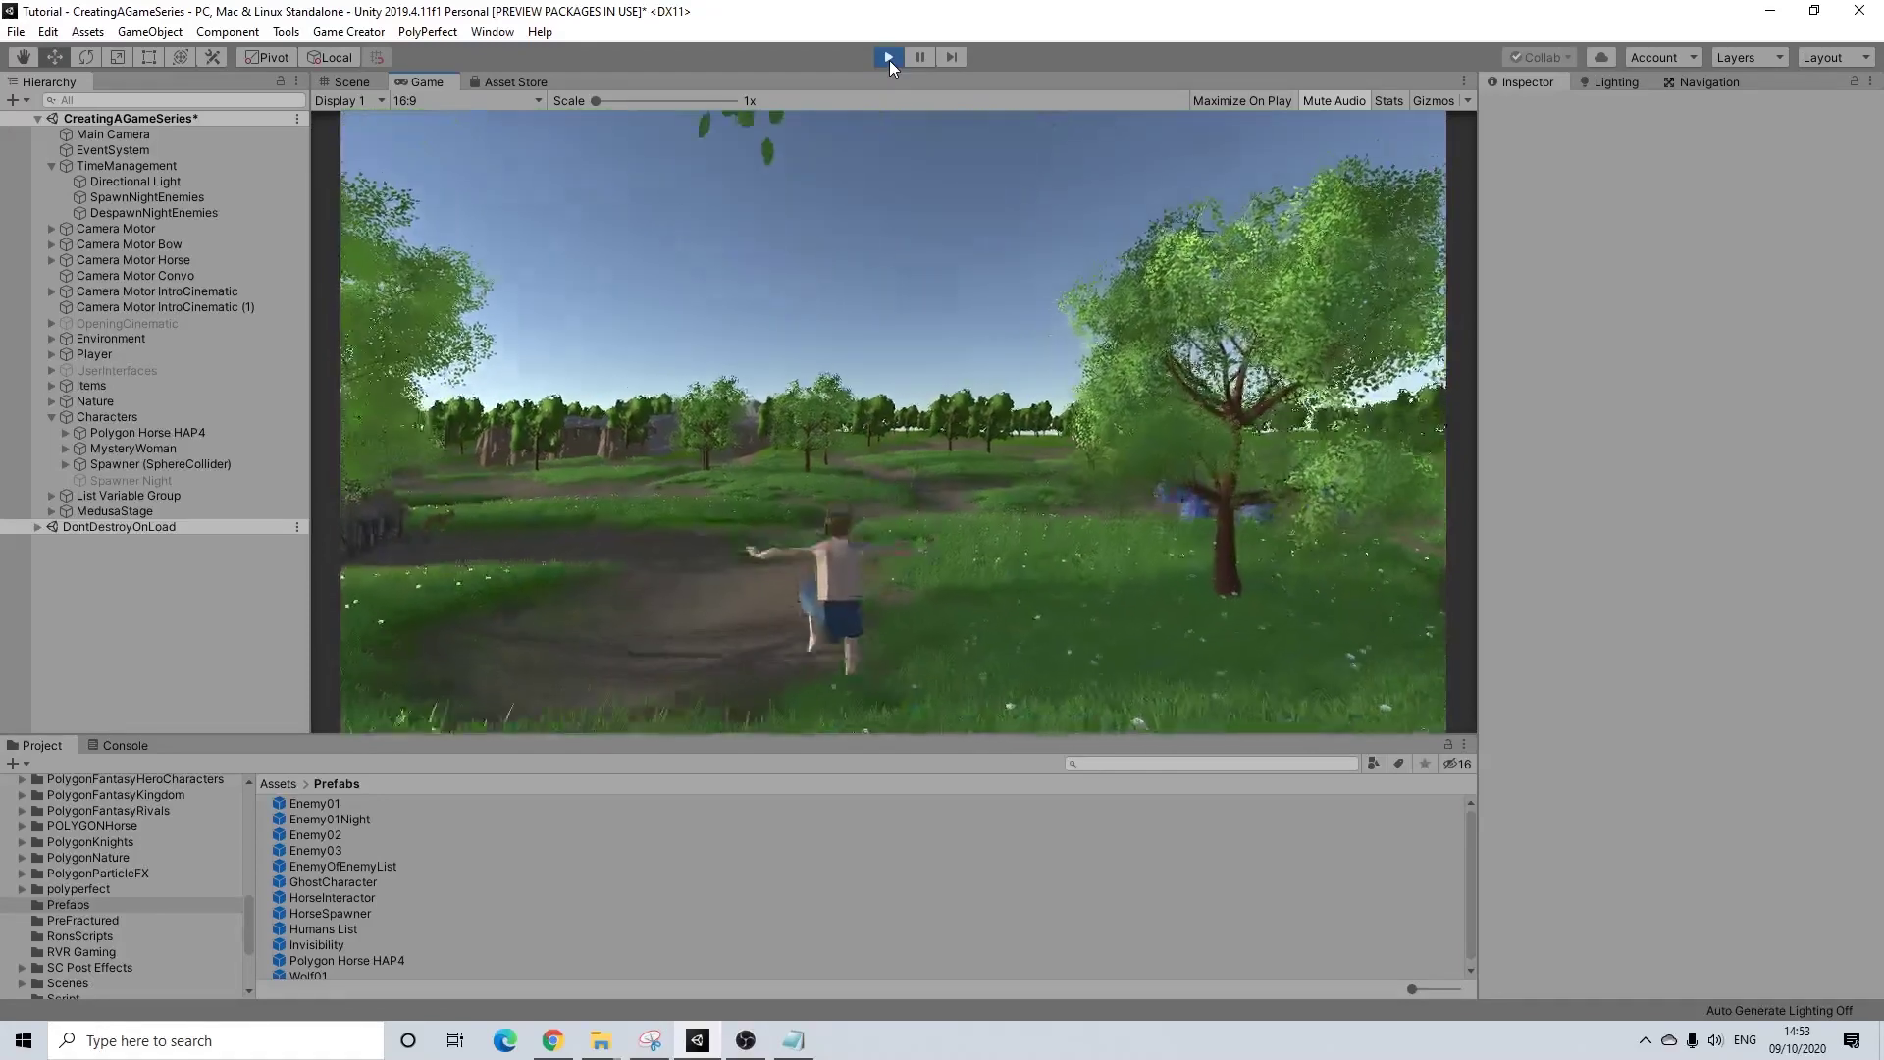
pyautogui.press('w')
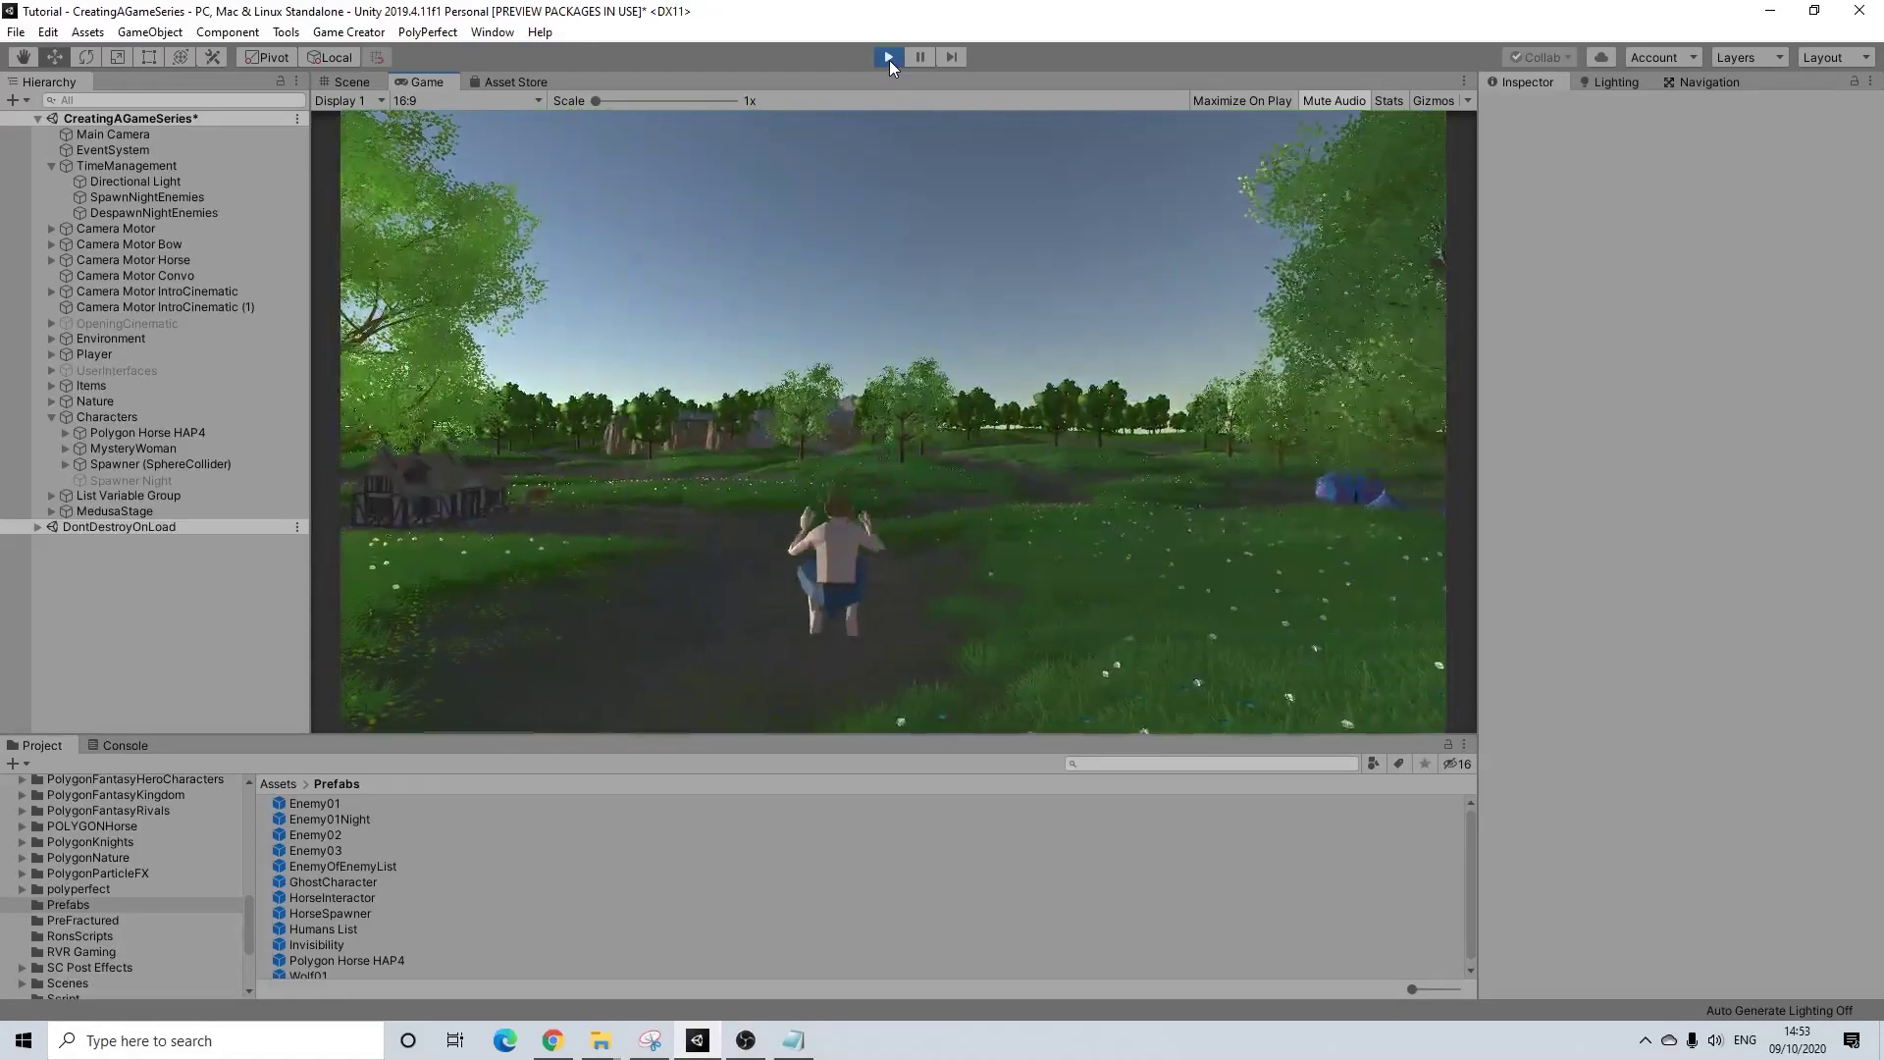
pyautogui.press('w')
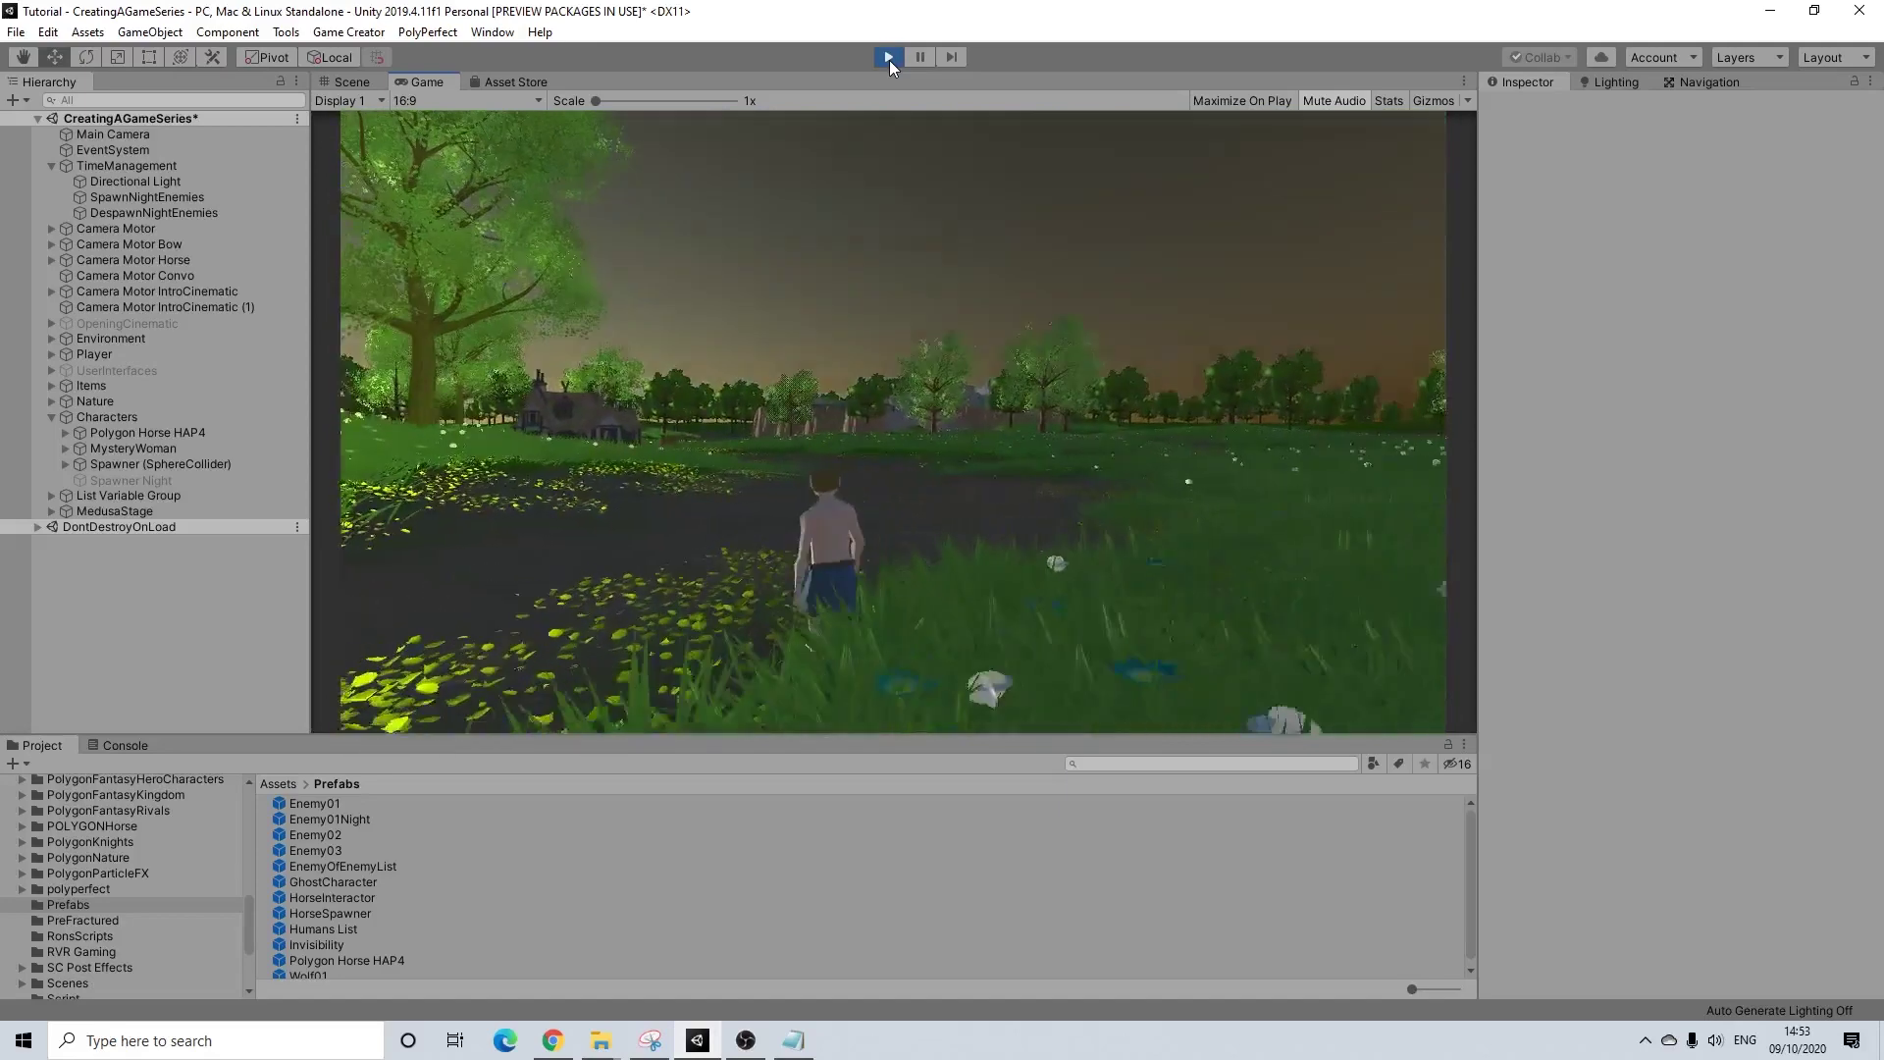
pyautogui.press('w')
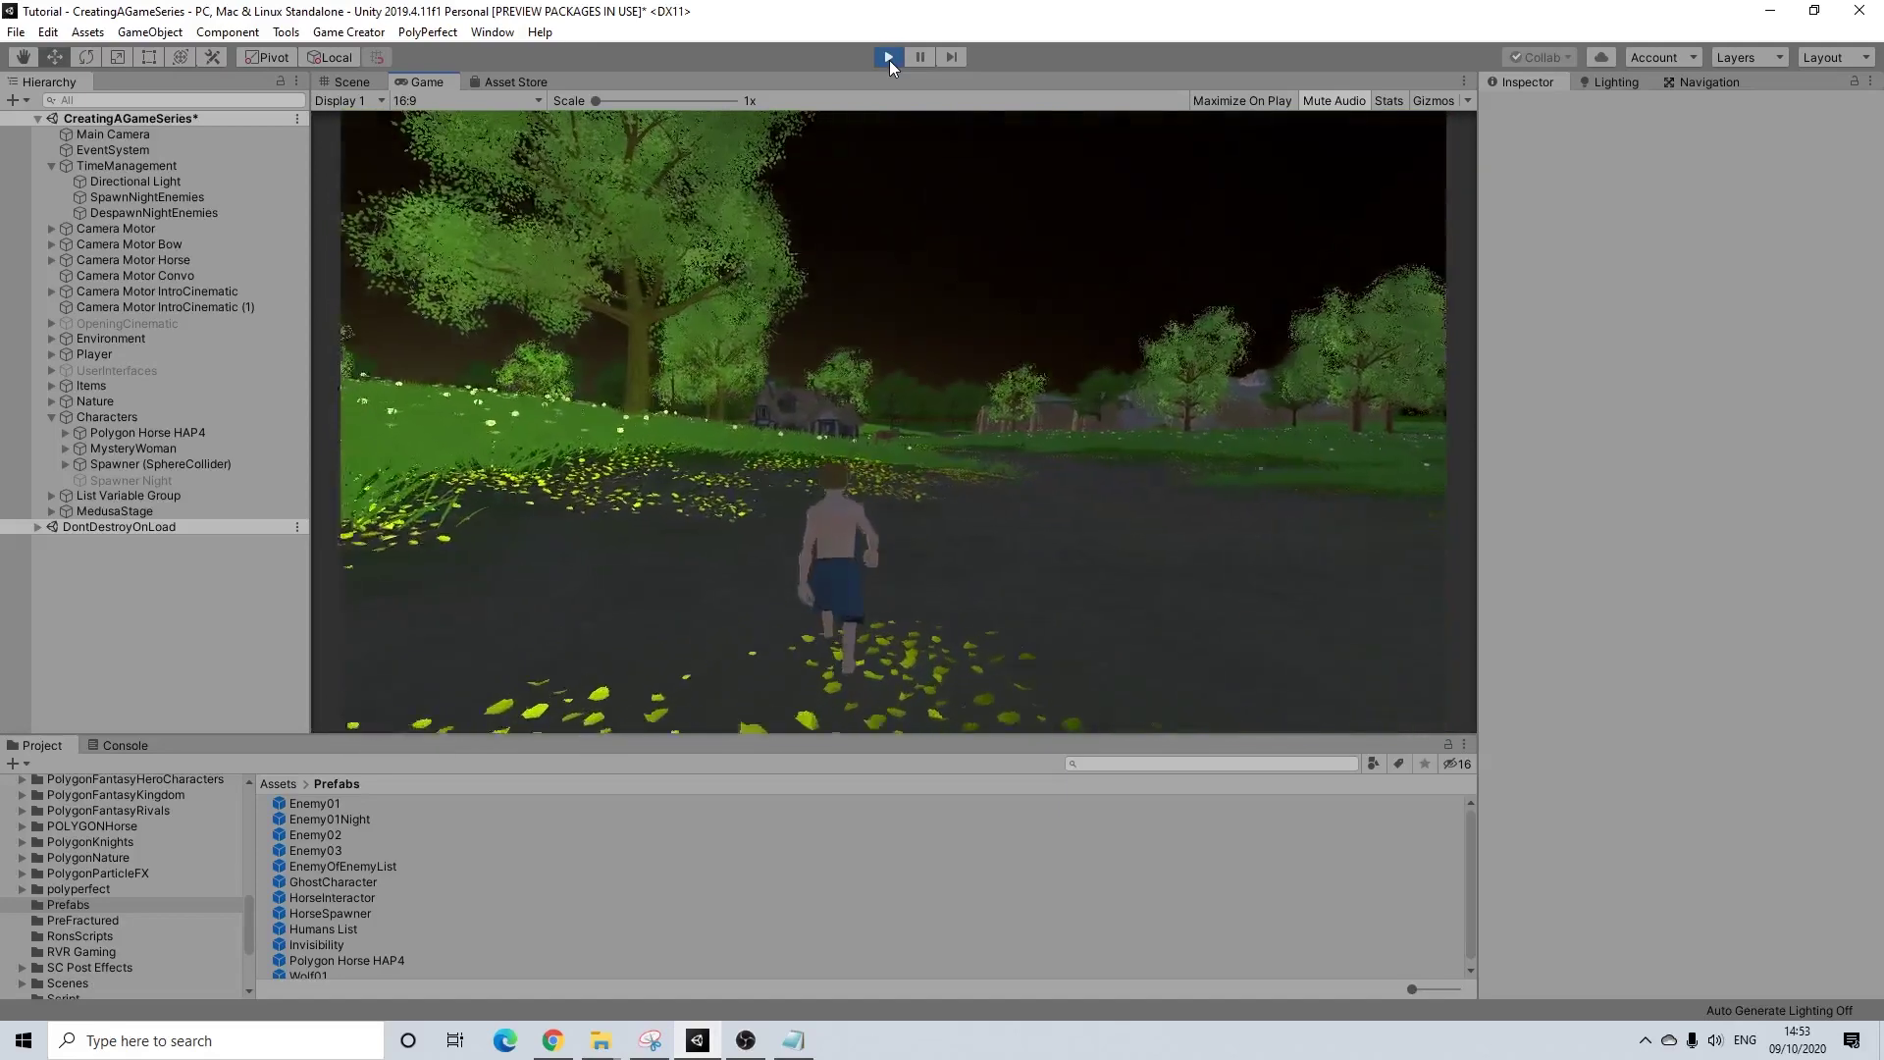
pyautogui.press('w')
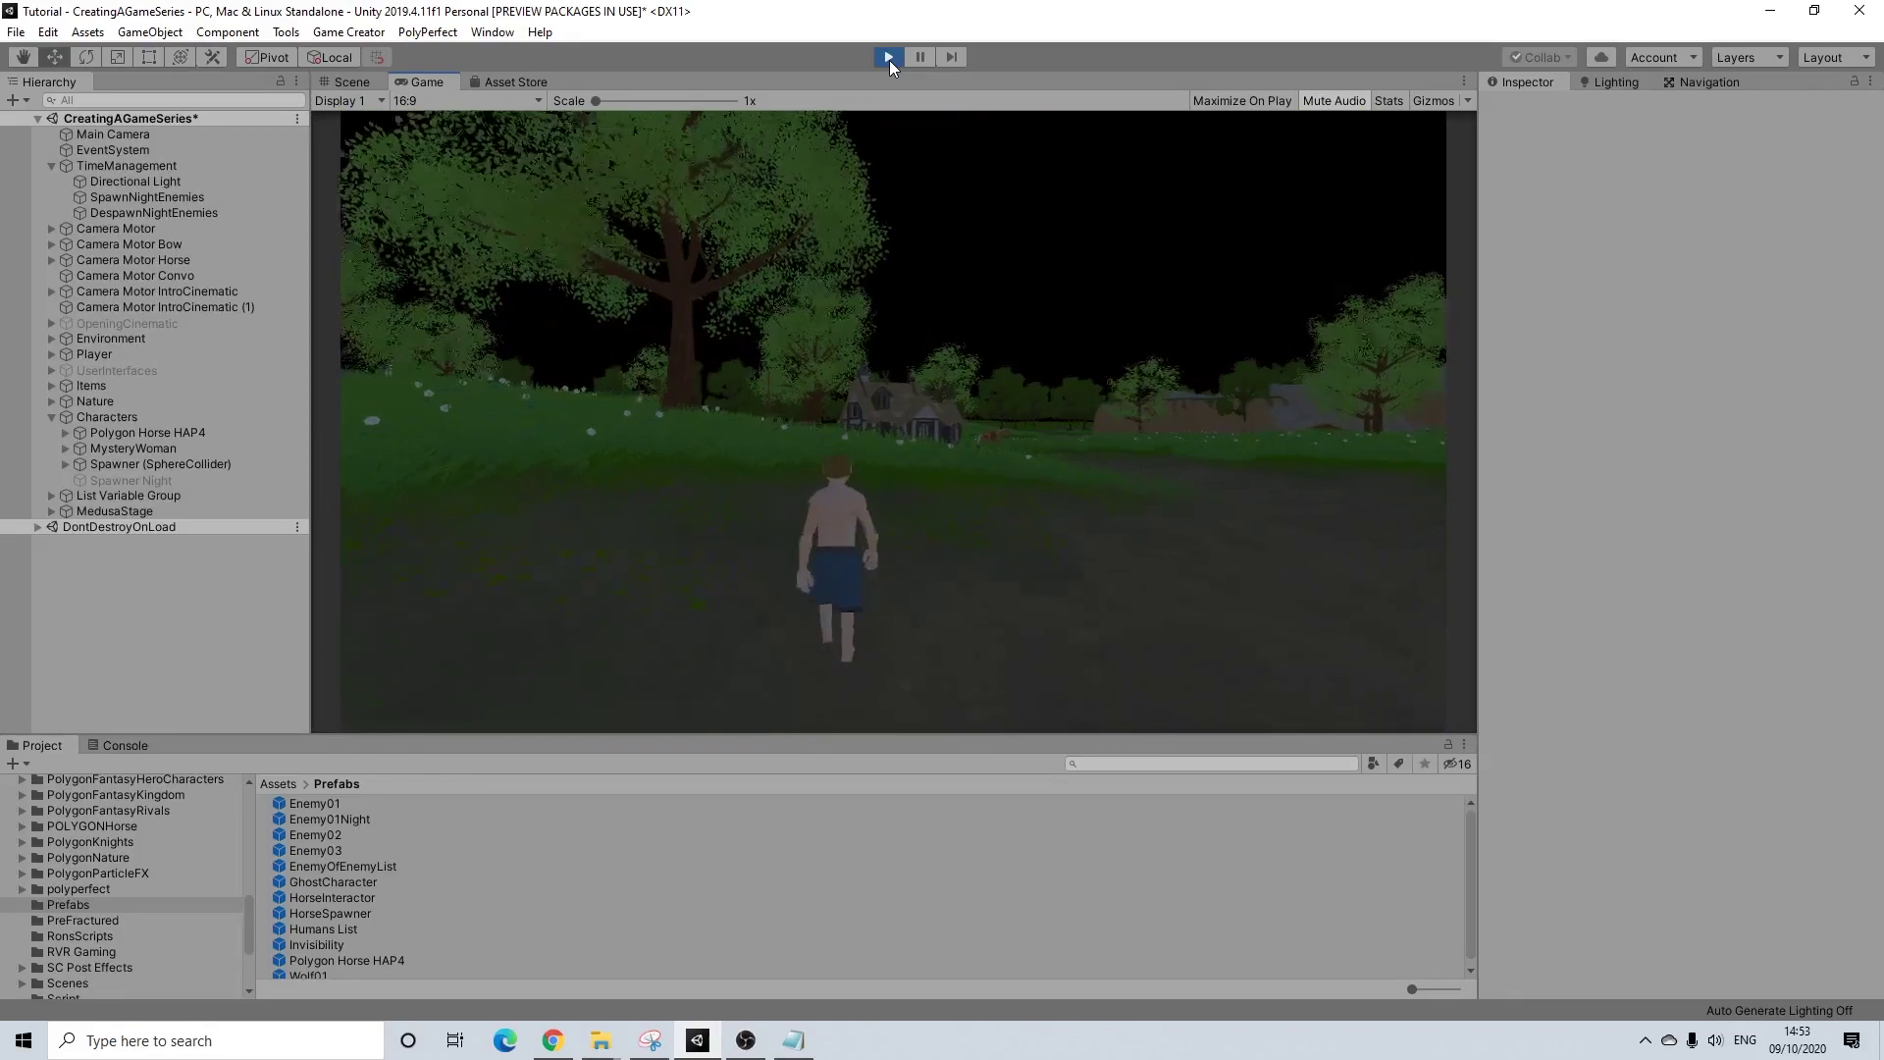
# - Turn the character around to check where the night enemies spawn on the meadow and end the play-test
pyautogui.press('a')
pyautogui.press('s')
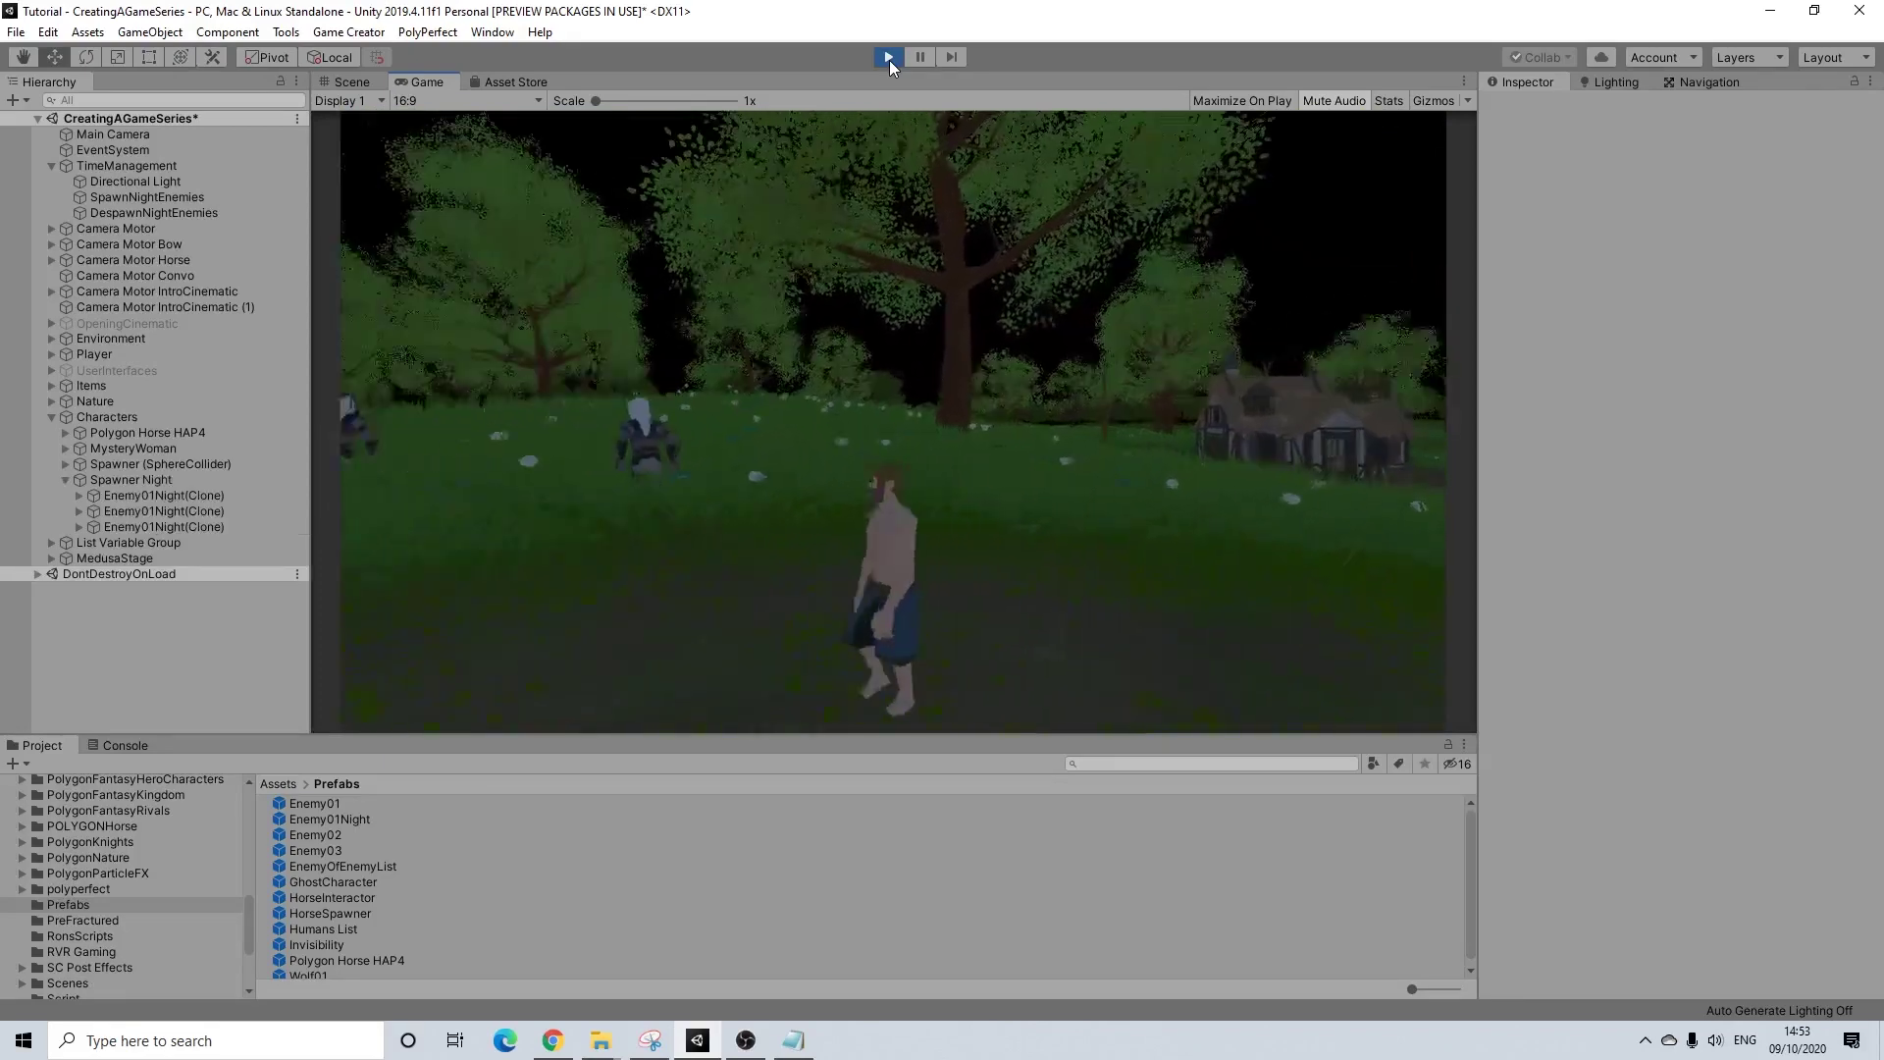
pyautogui.press('d')
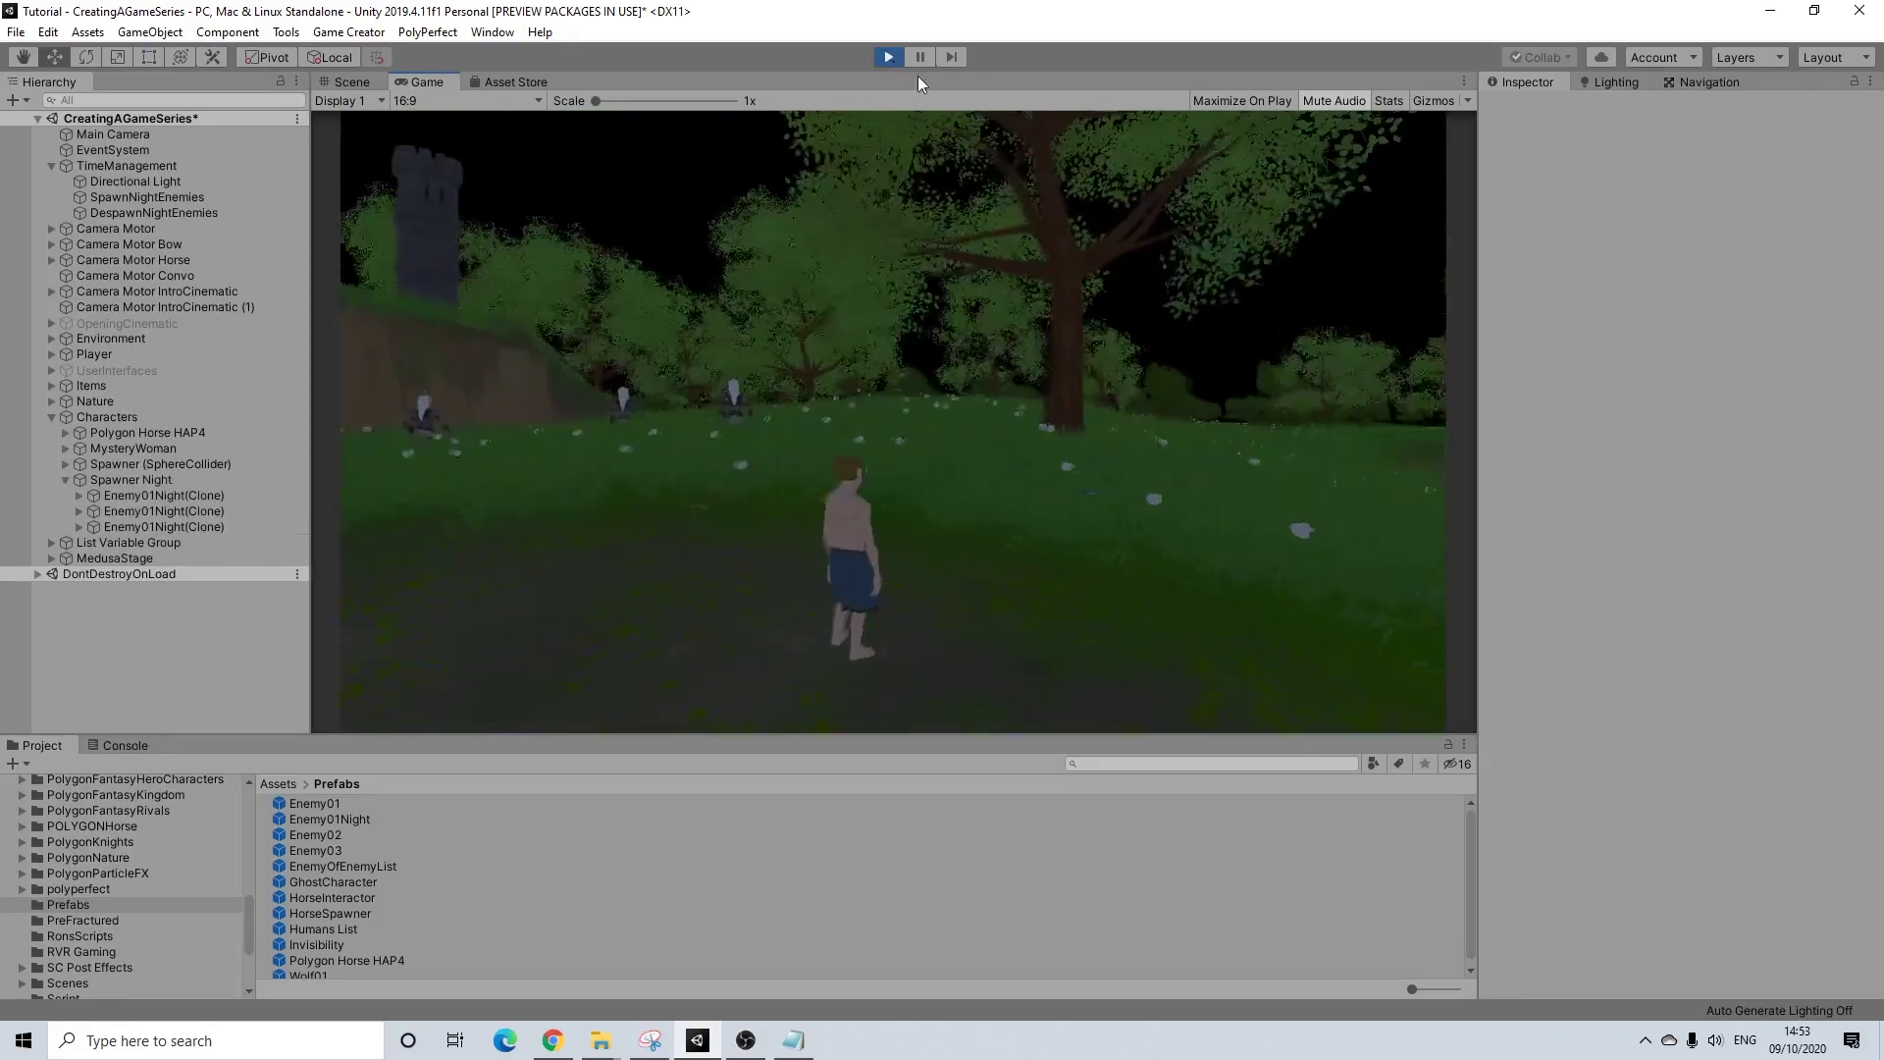
pyautogui.press('a')
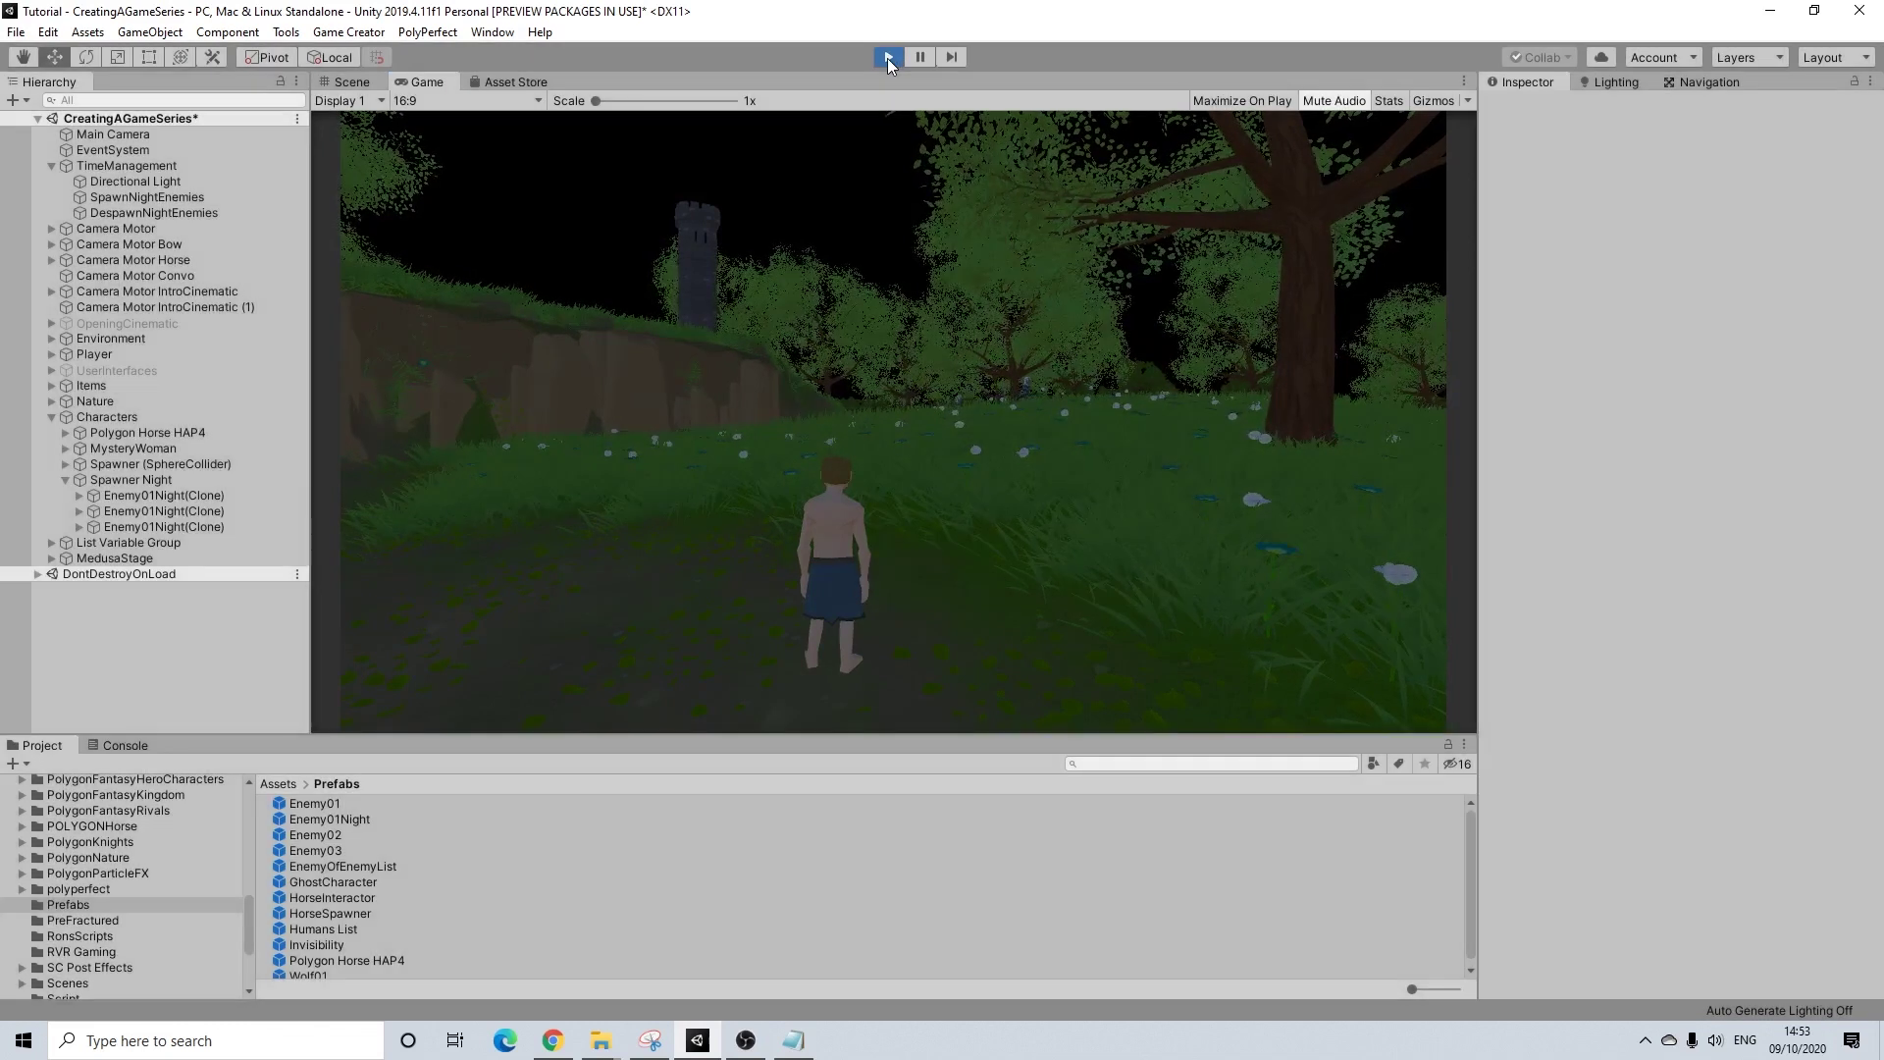
pyautogui.click(887, 57)
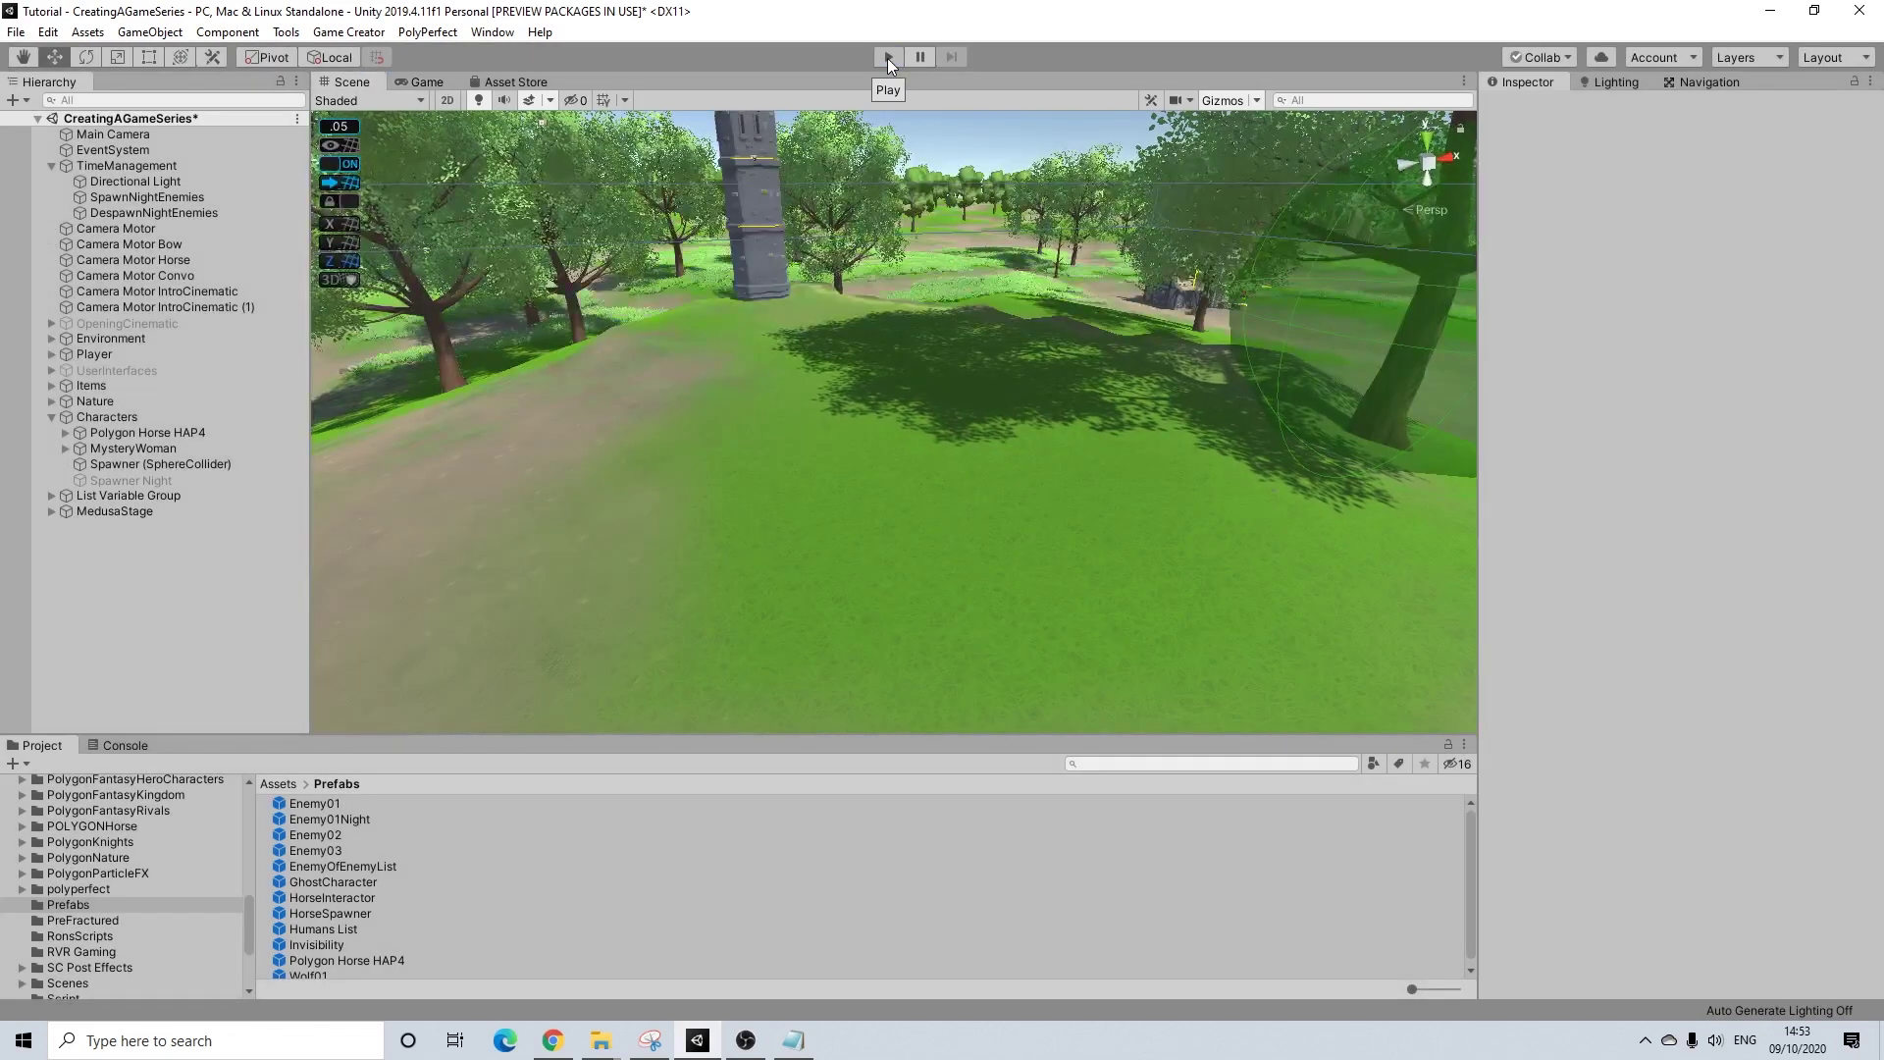
pyautogui.moveTo(945, 522); pyautogui.dragTo(874, 572, button='middle')
pyautogui.scroll(-4, 878, 571)
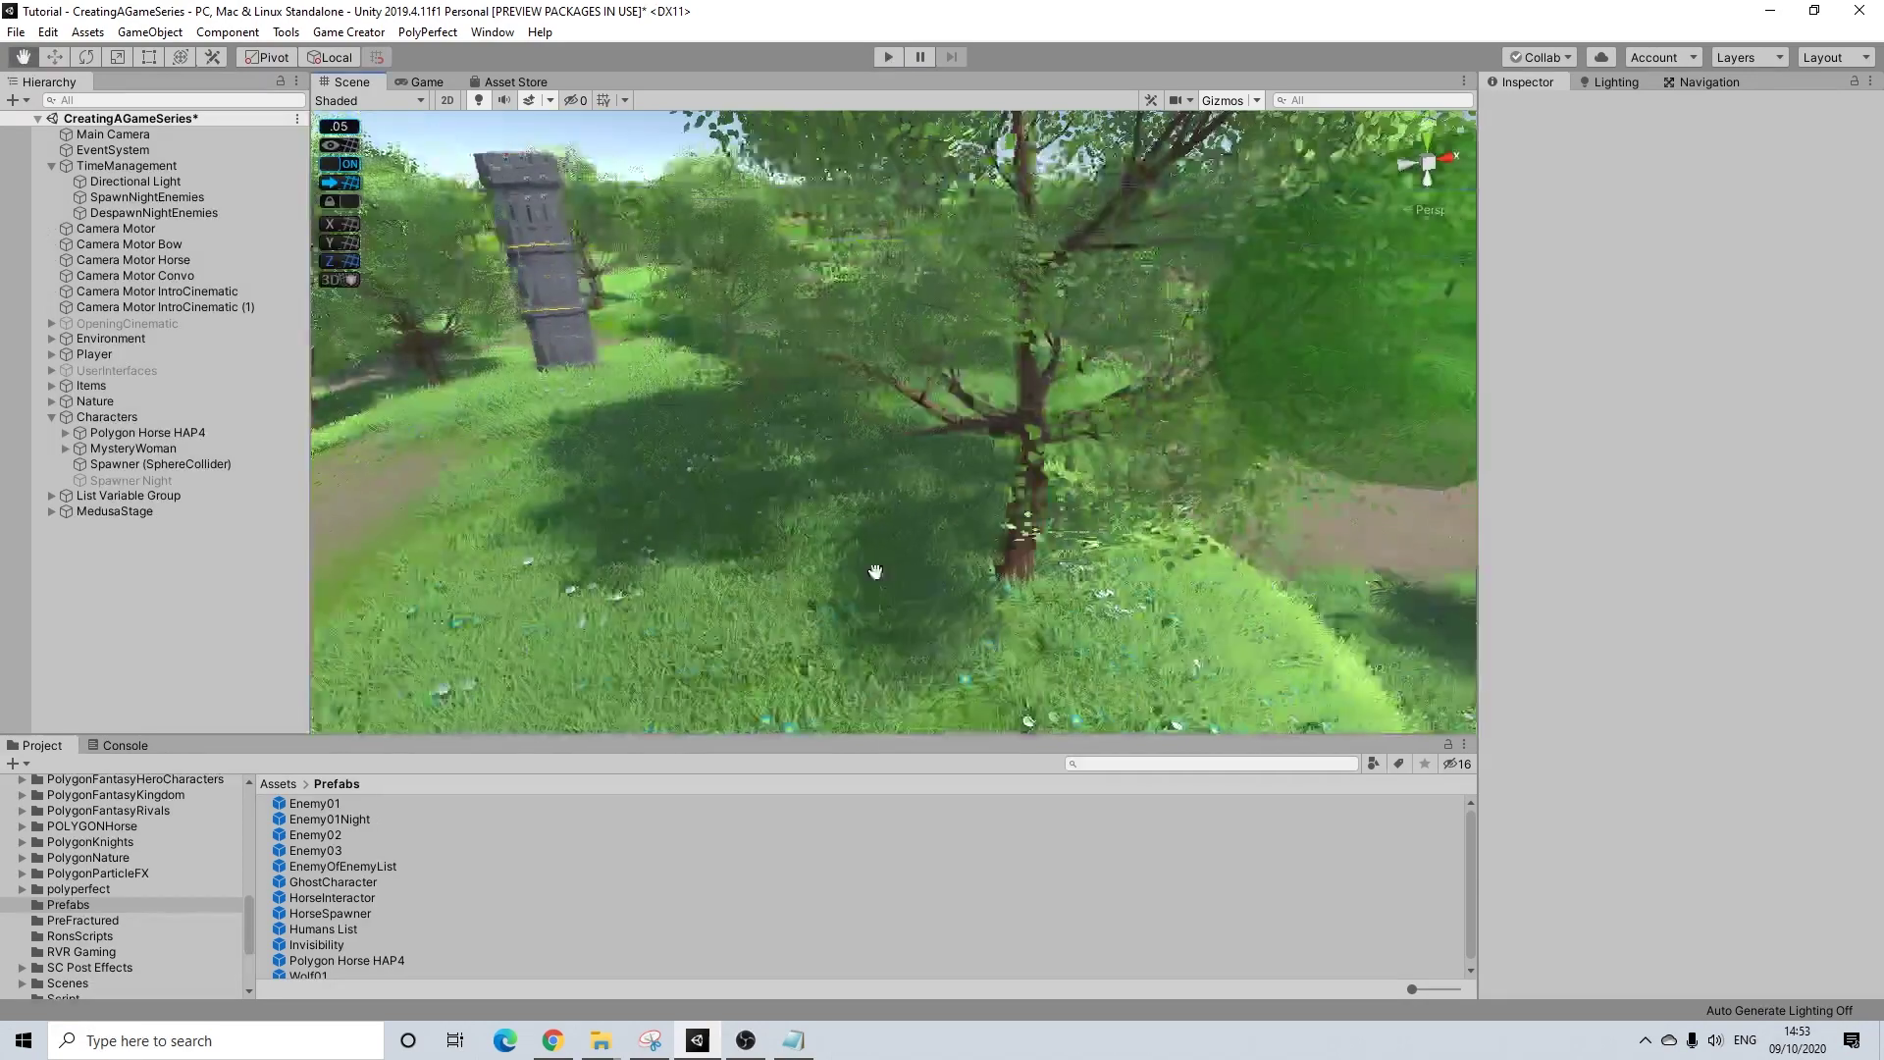
pyautogui.moveTo(909, 557); pyautogui.dragTo(1081, 569, button='right')
pyautogui.scroll(3, 1081, 569)
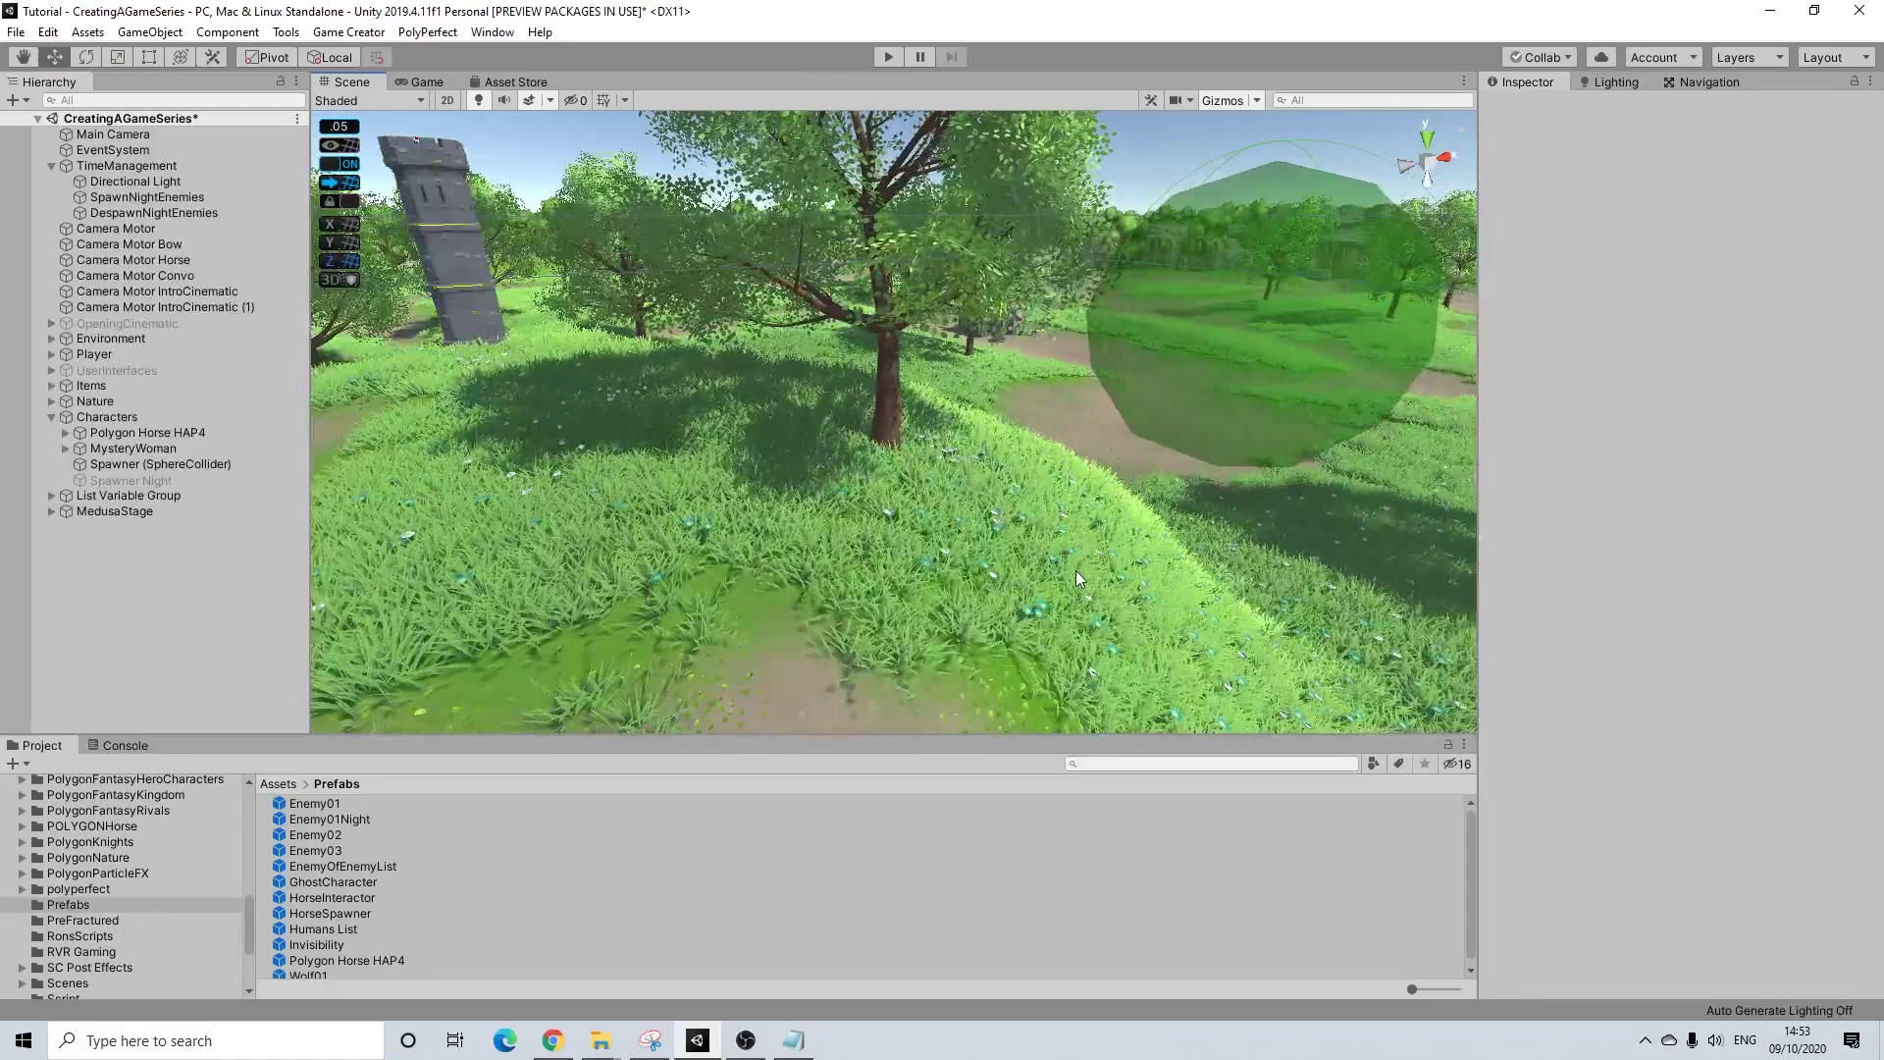